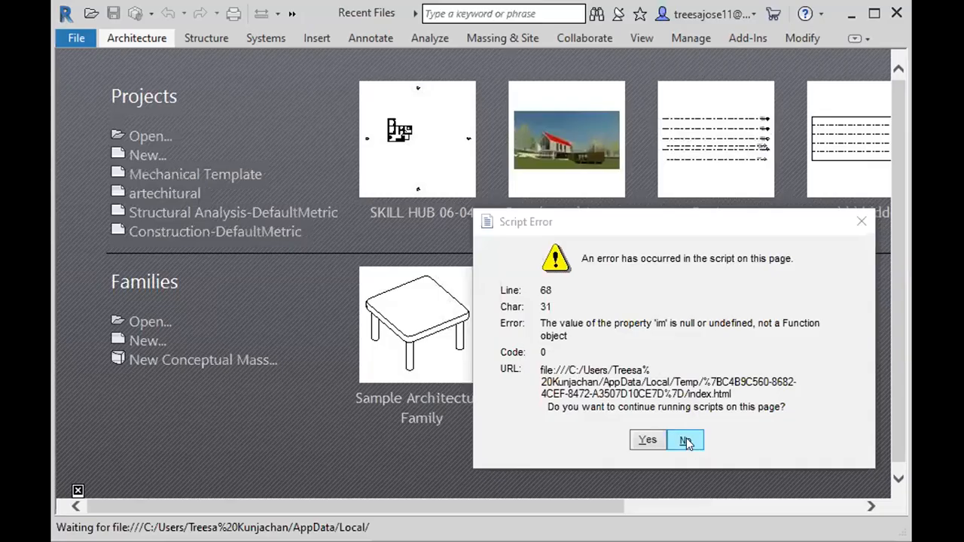
Step: Dismiss the repeated script error messages on the start page until none remain
left_click(686, 440)
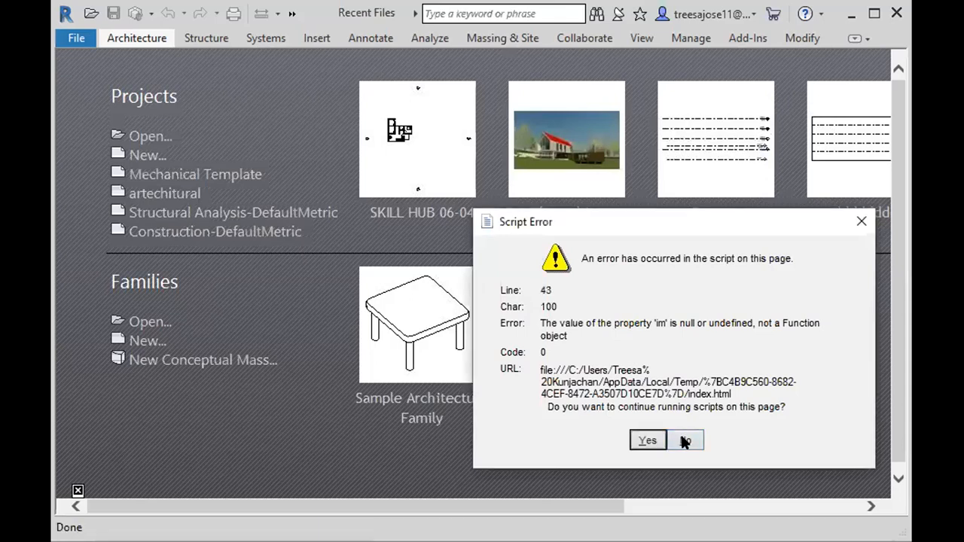
left_click(685, 441)
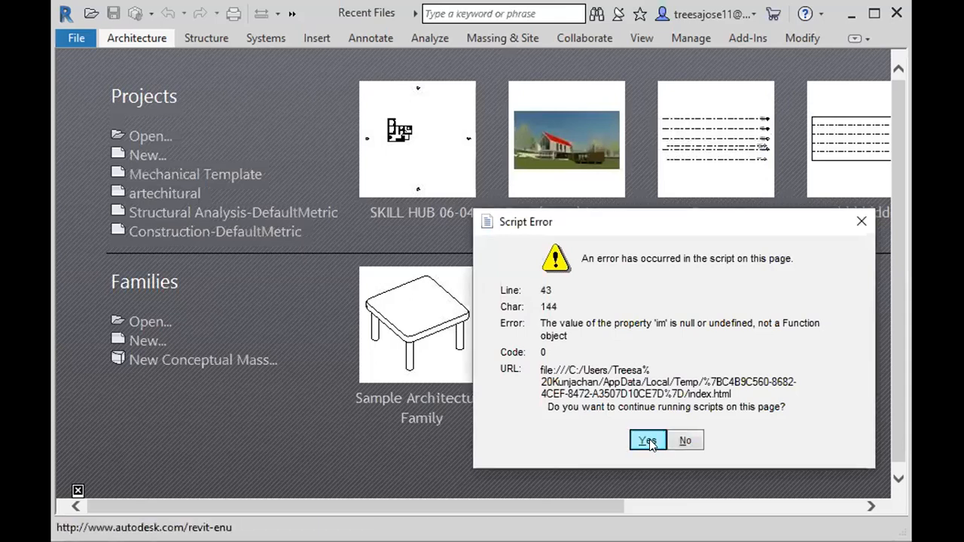
left_click(648, 441)
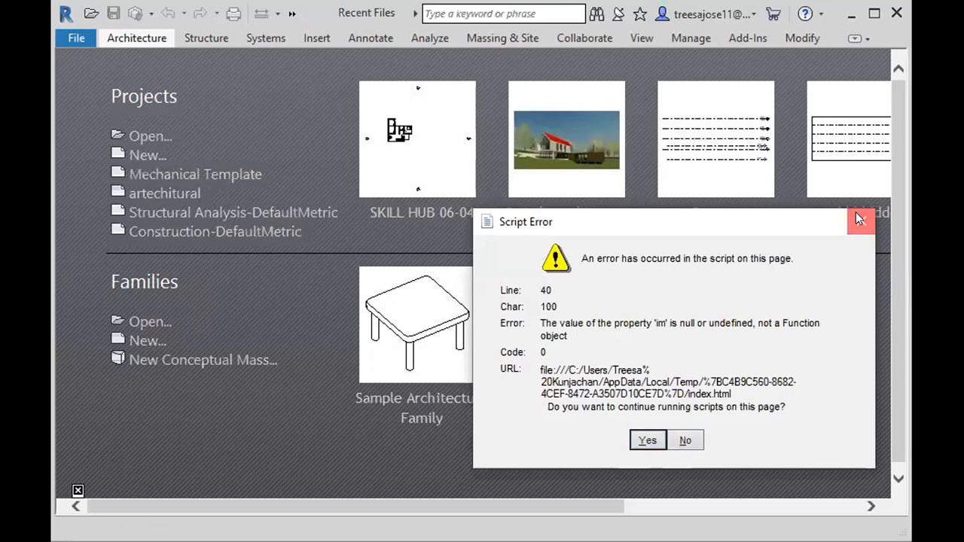
left_click(858, 218)
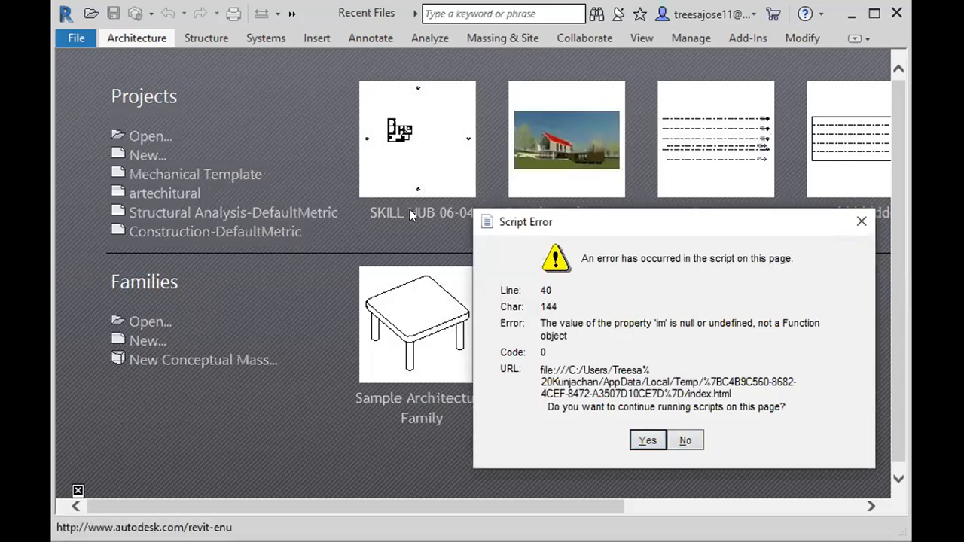
left_click(685, 441)
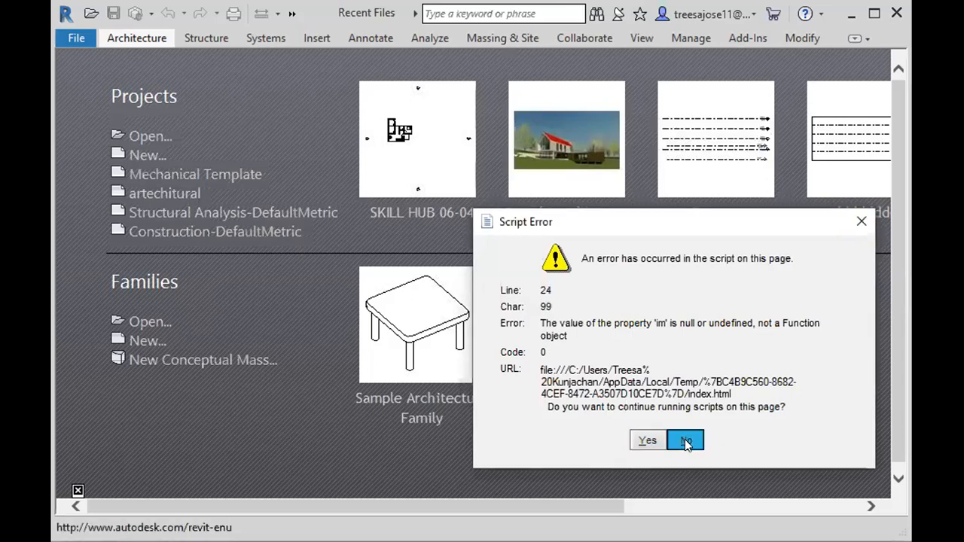
left_click(684, 440)
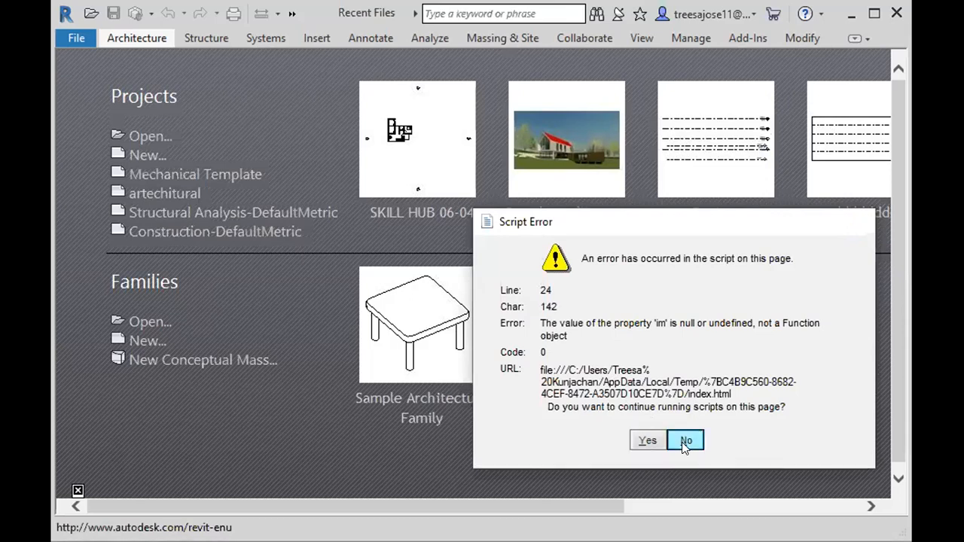
left_click(684, 440)
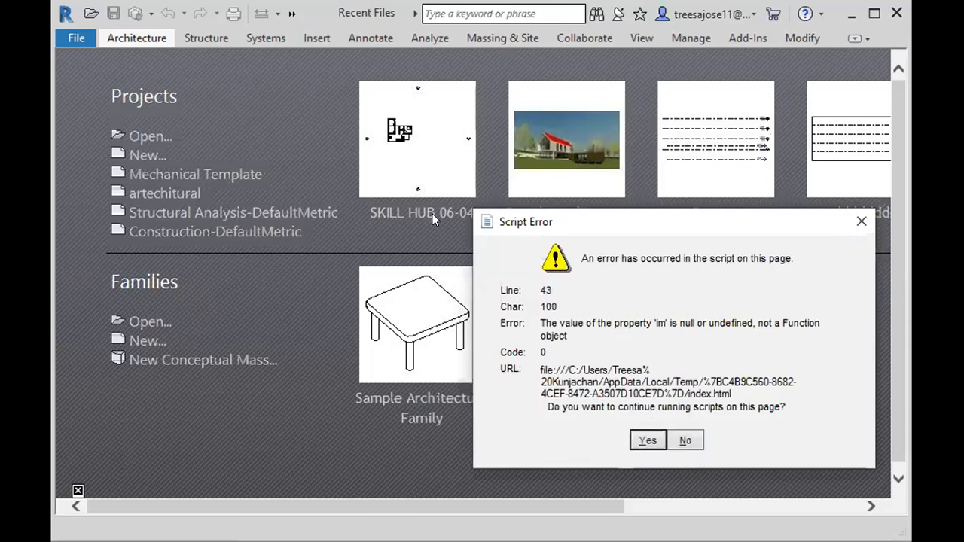
left_click(686, 441)
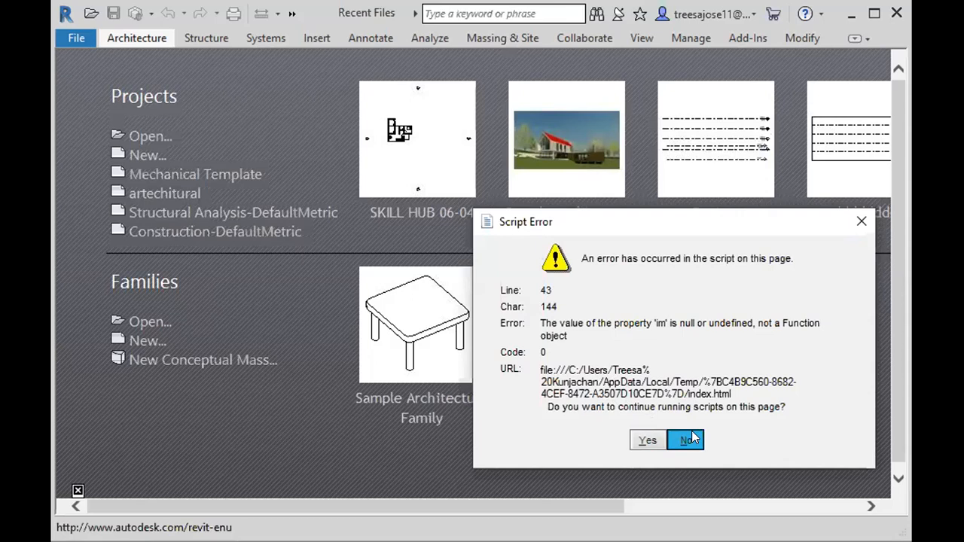
left_click(686, 441)
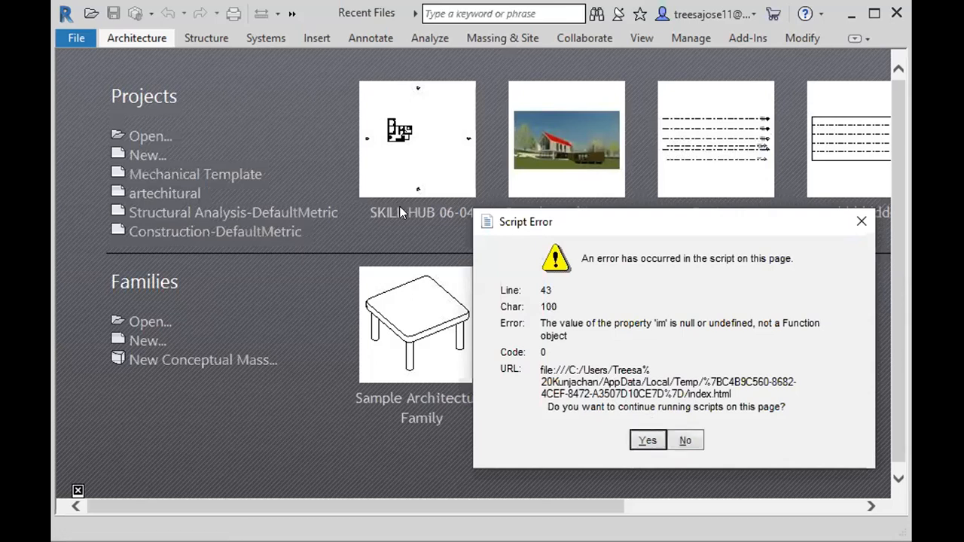
left_click(686, 441)
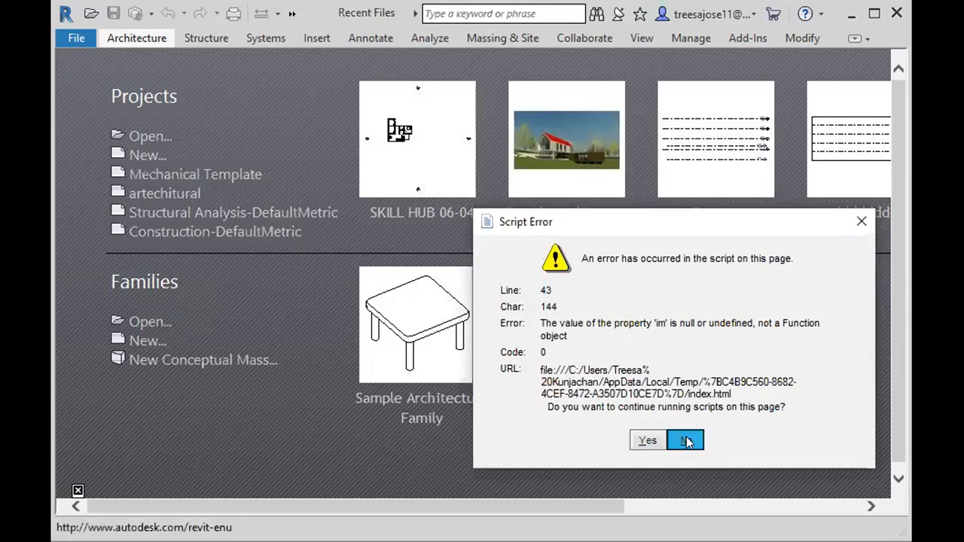
left_click(686, 441)
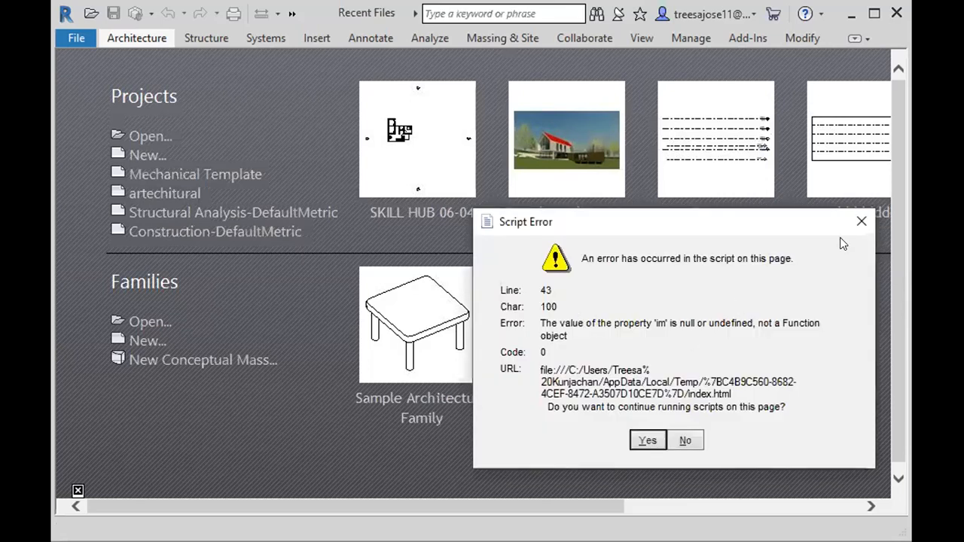
left_click(861, 223)
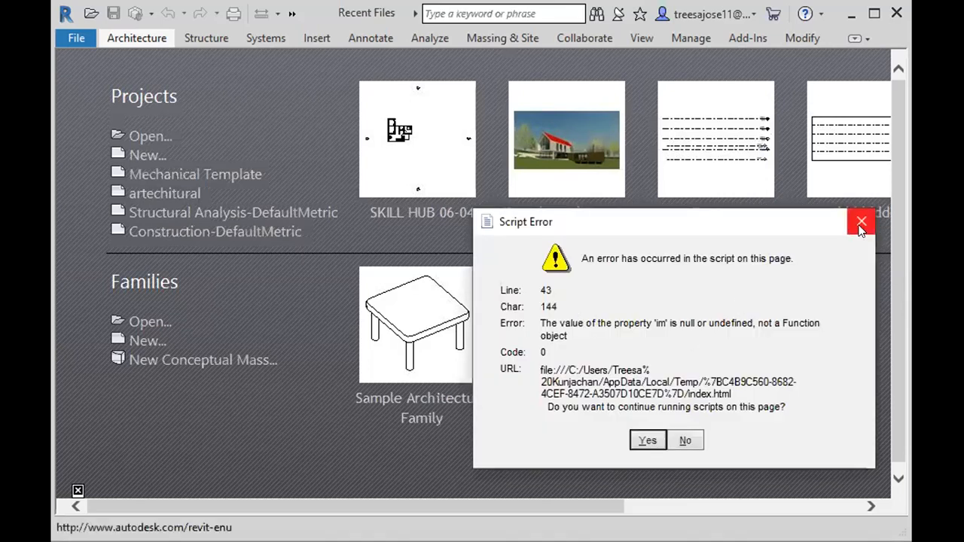
left_click(861, 225)
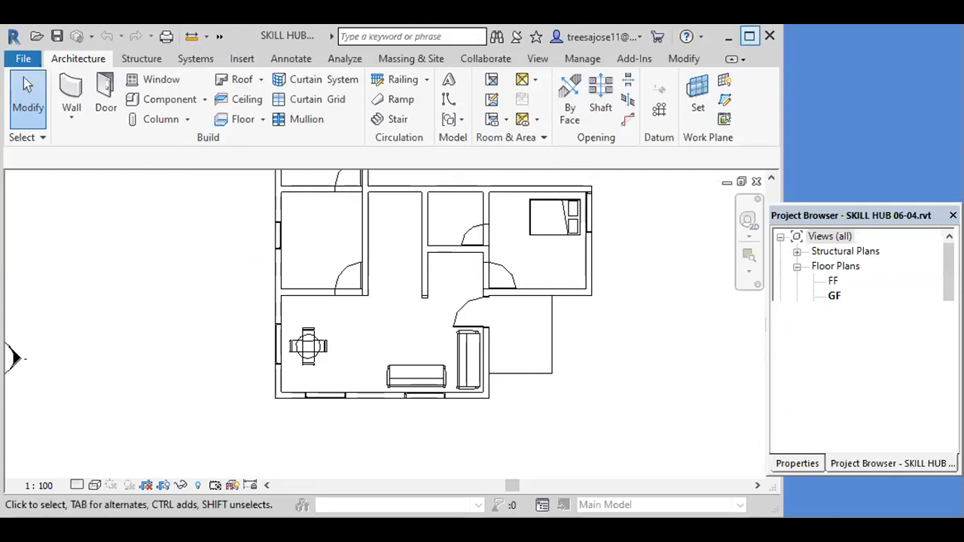
Step: Maximize the application window and open the GF reflected ceiling plan
left_click(749, 36)
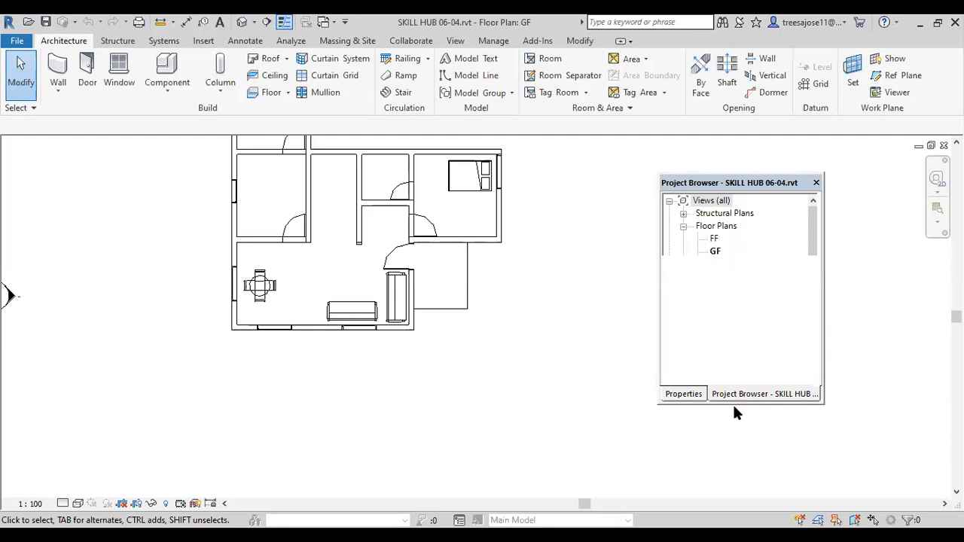
left_click_drag(732, 404, 751, 293)
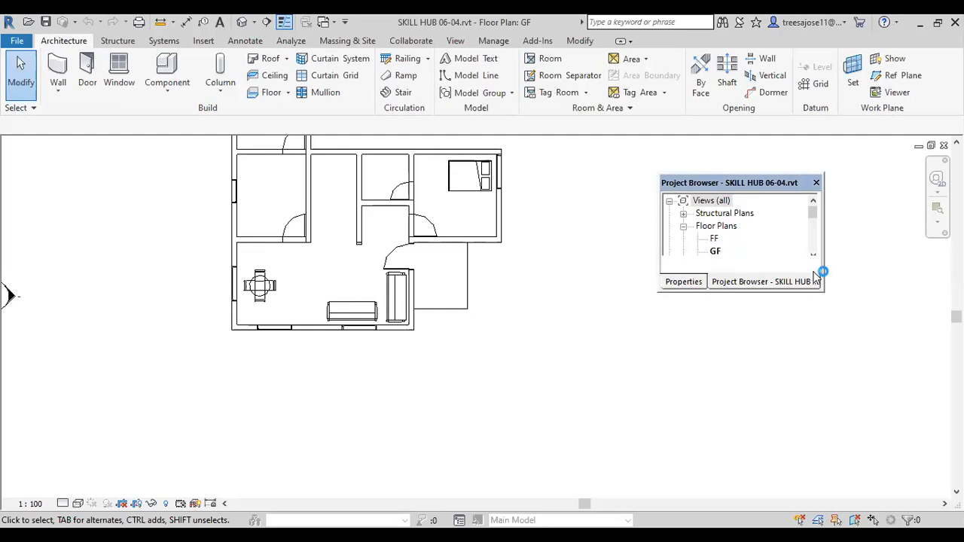
left_click_drag(813, 216, 813, 233)
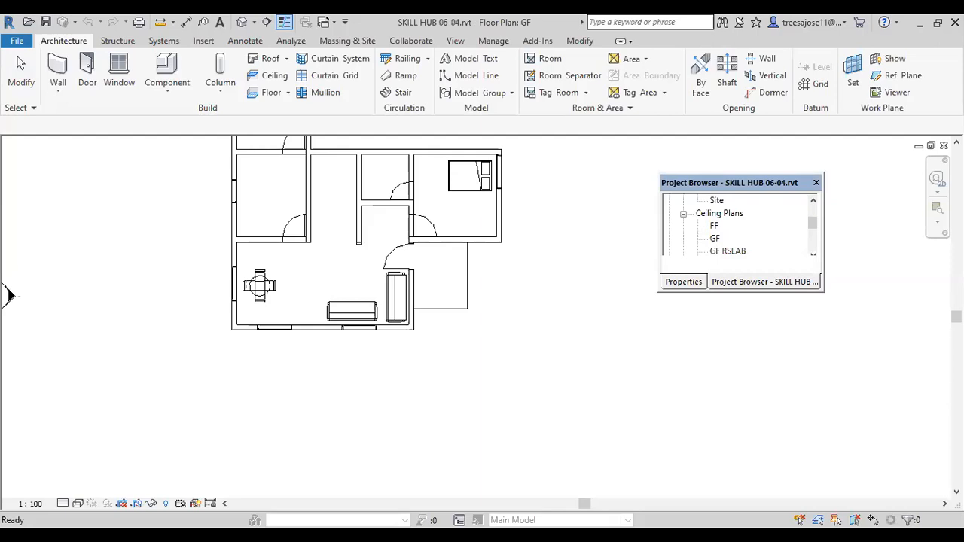
left_click(715, 239)
double_click(714, 240)
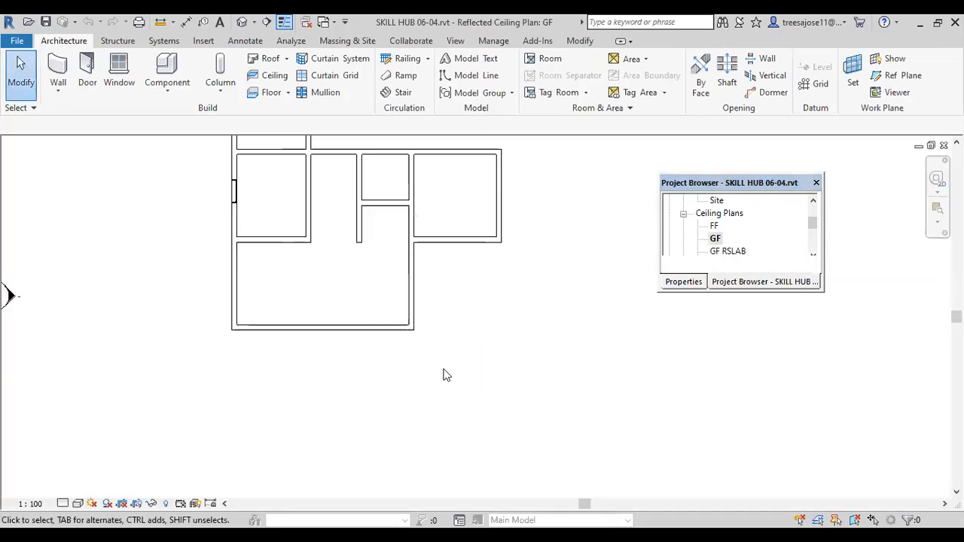
Step: Start an automatic ceiling on level GF and choose the Compound Ceiling type 600 x 600mm Grid
middle_click_drag(384, 290, 427, 380)
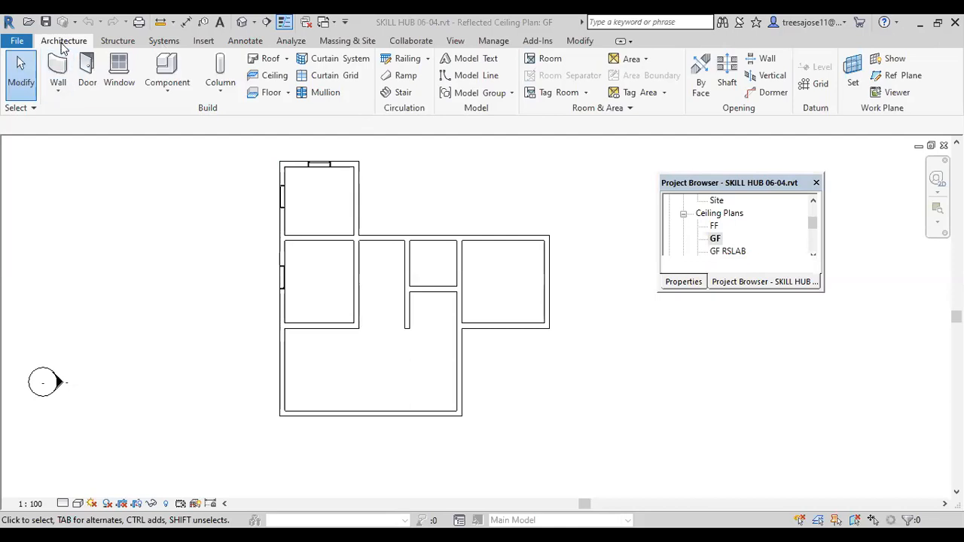
left_click(277, 77)
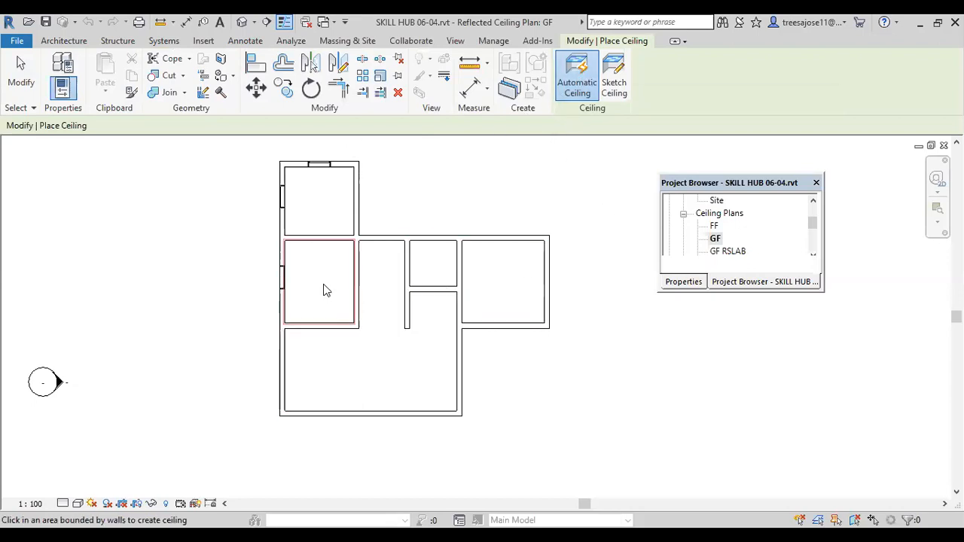
left_click(682, 282)
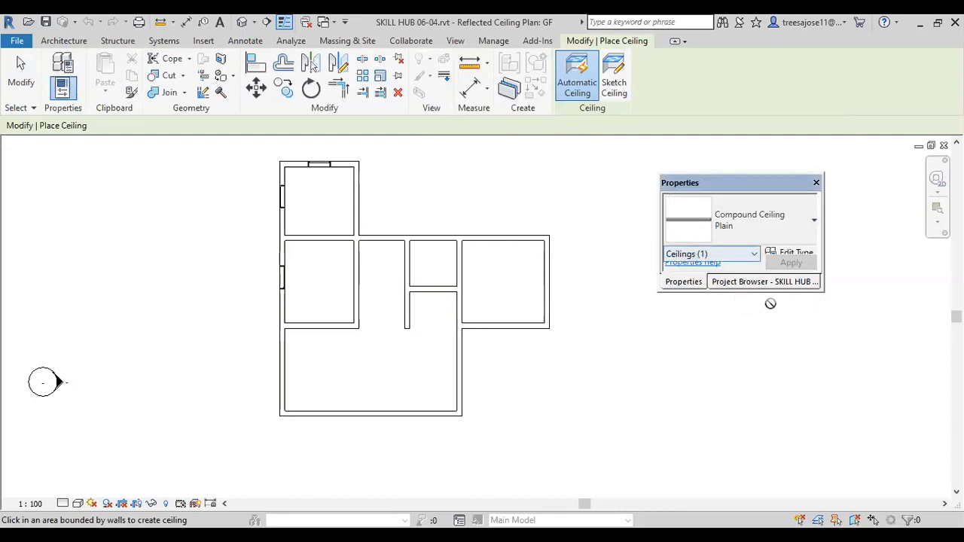
left_click_drag(762, 292, 763, 405)
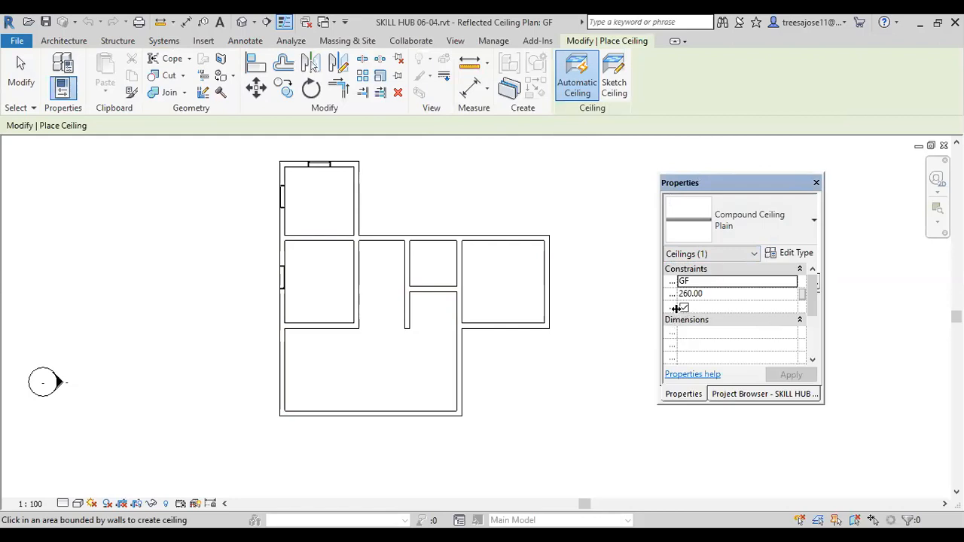
left_click_drag(676, 308, 719, 317)
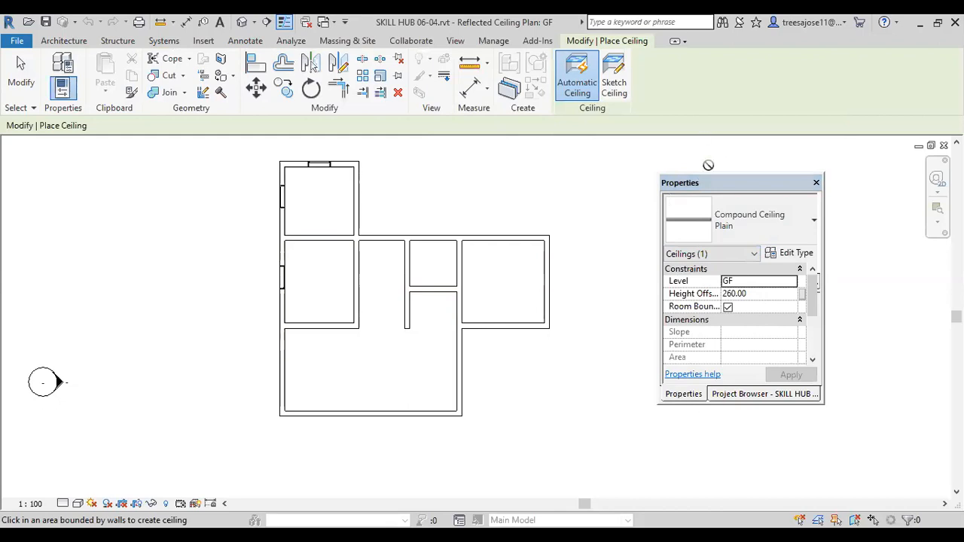
left_click(814, 226)
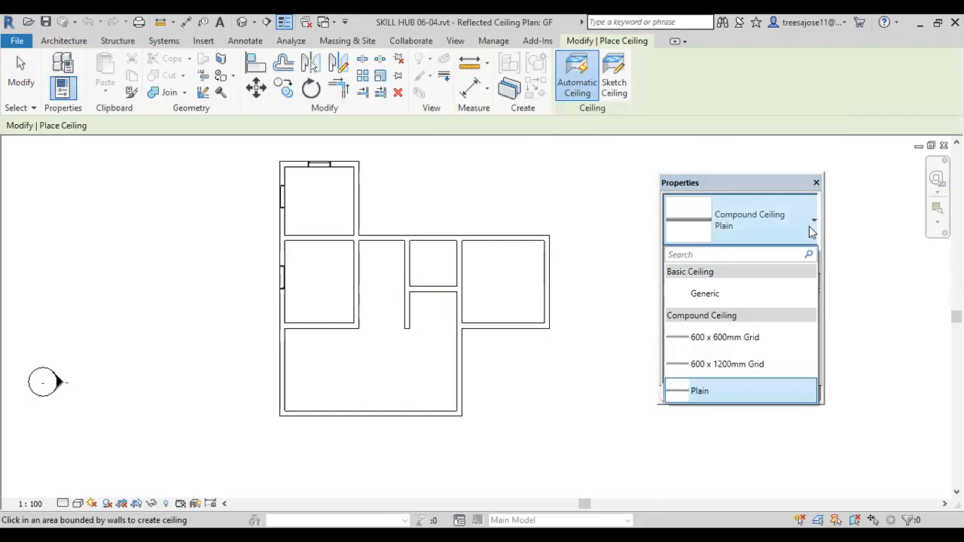
left_click(723, 339)
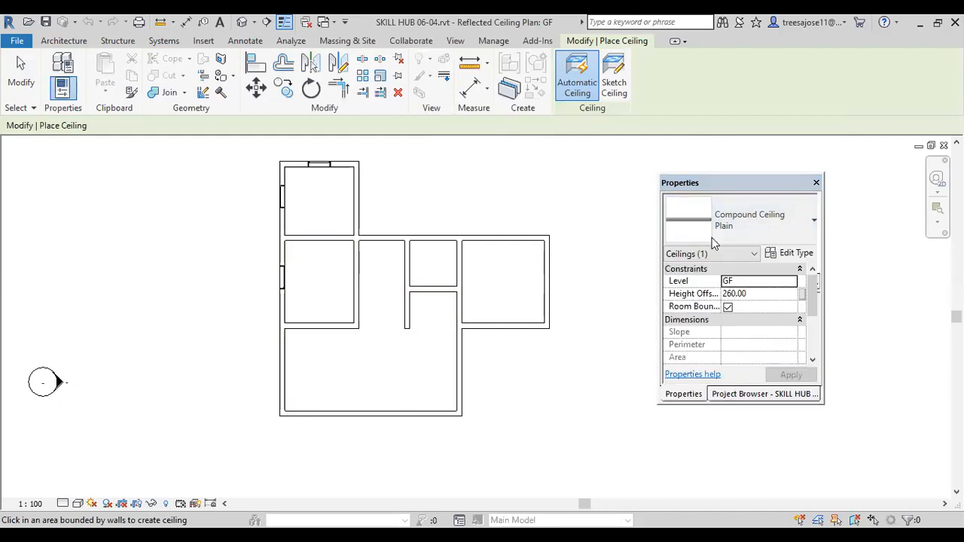
Step: Review the layer structure of the 600 x 600mm Grid ceiling type and accept its existing settings
left_click(772, 260)
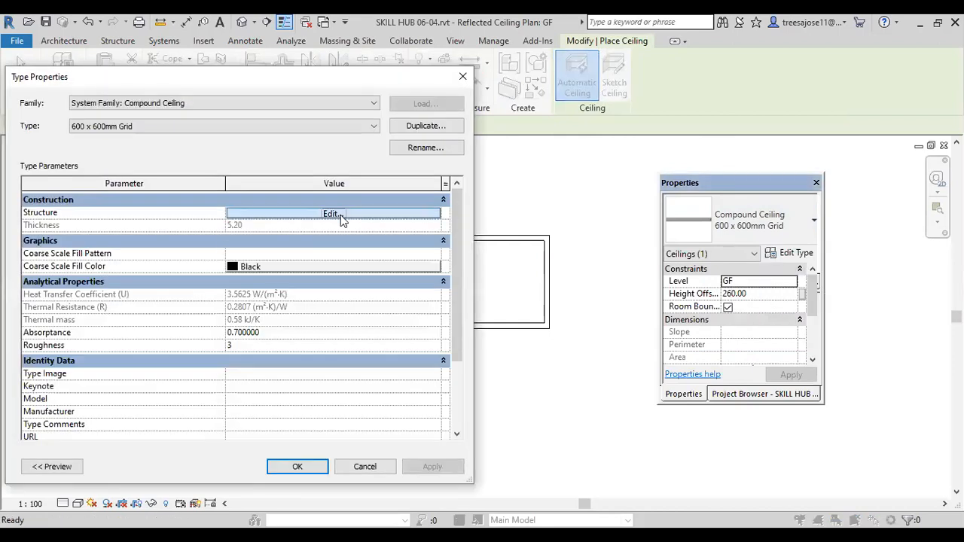
left_click(341, 217)
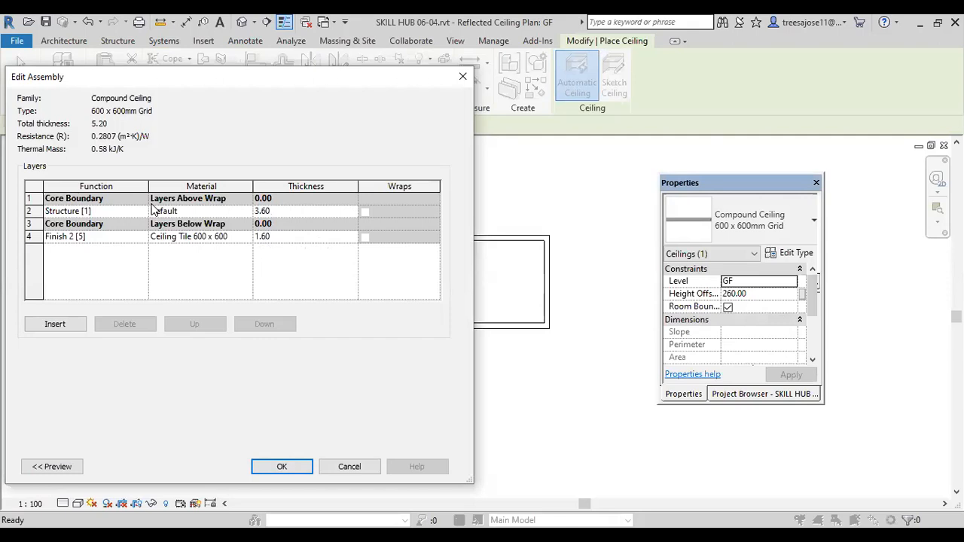
left_click(285, 468)
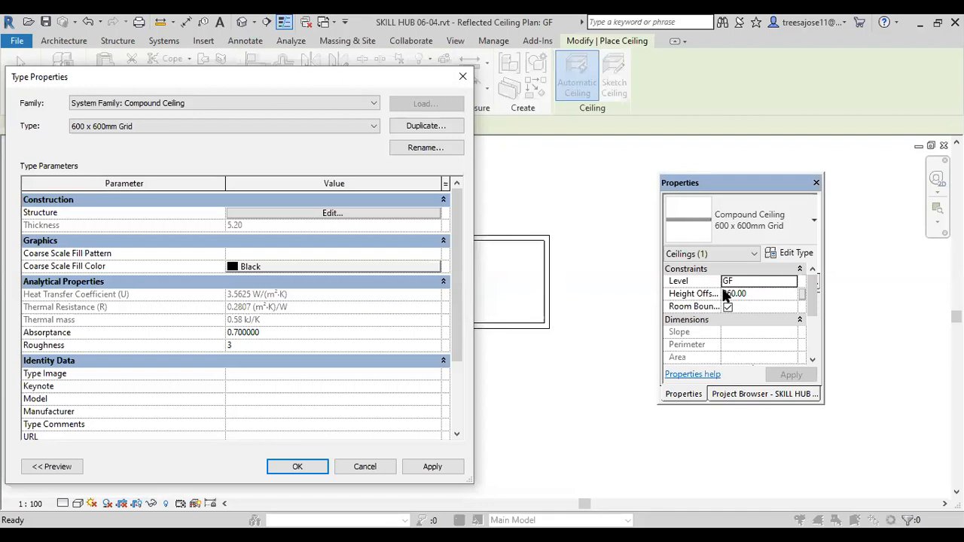
left_click(434, 467)
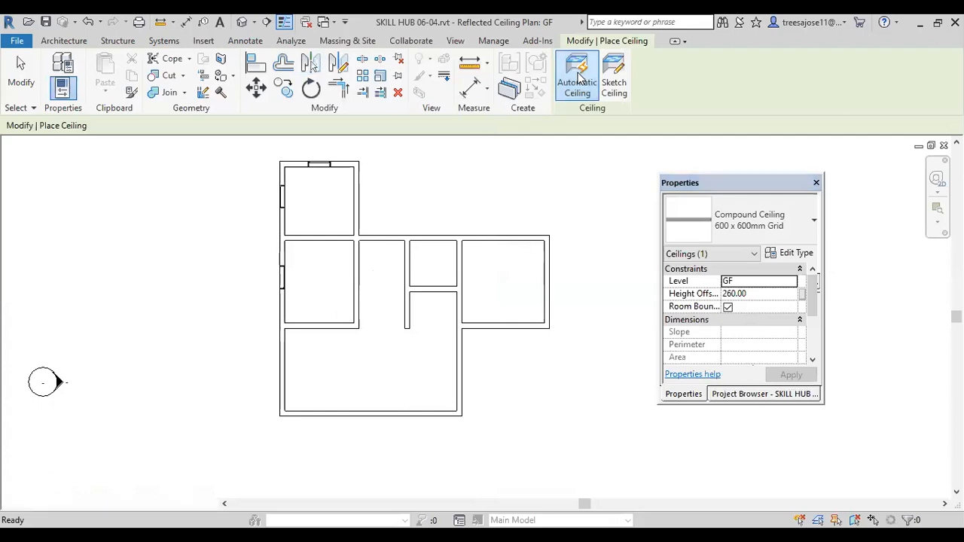
Step: Place automatic 600 x 600mm grid ceilings in the middle west room and the east room, then end ceiling placement
left_click(309, 305)
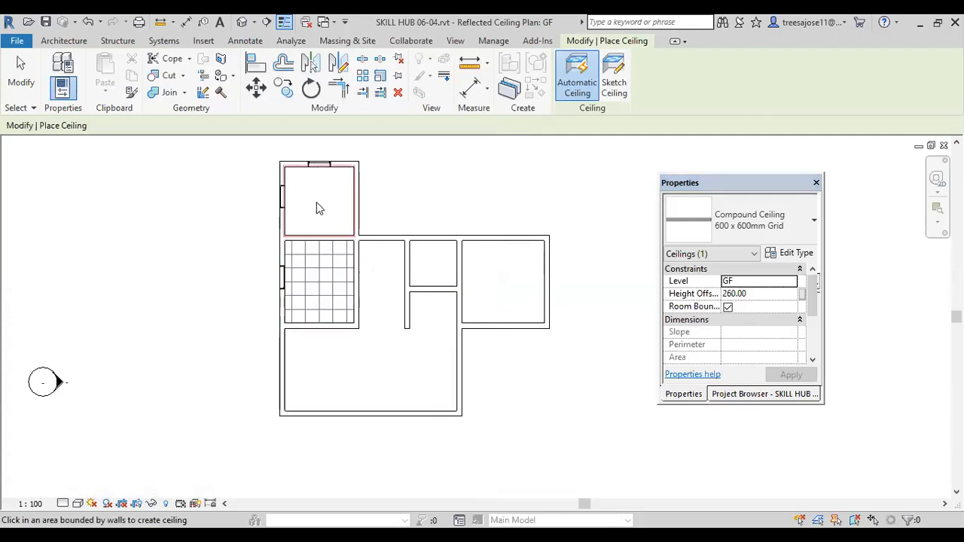
left_click(520, 292)
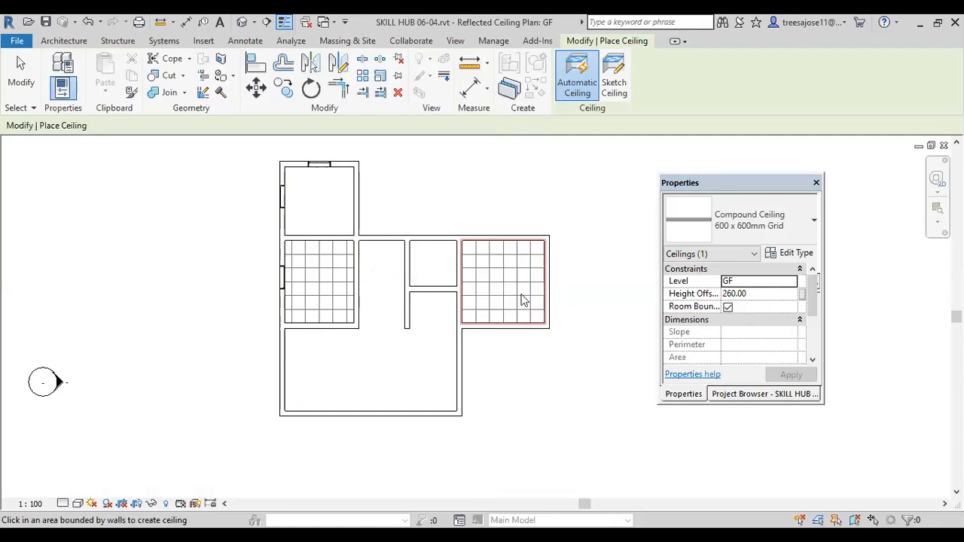
scroll(326, 319, "up", 2)
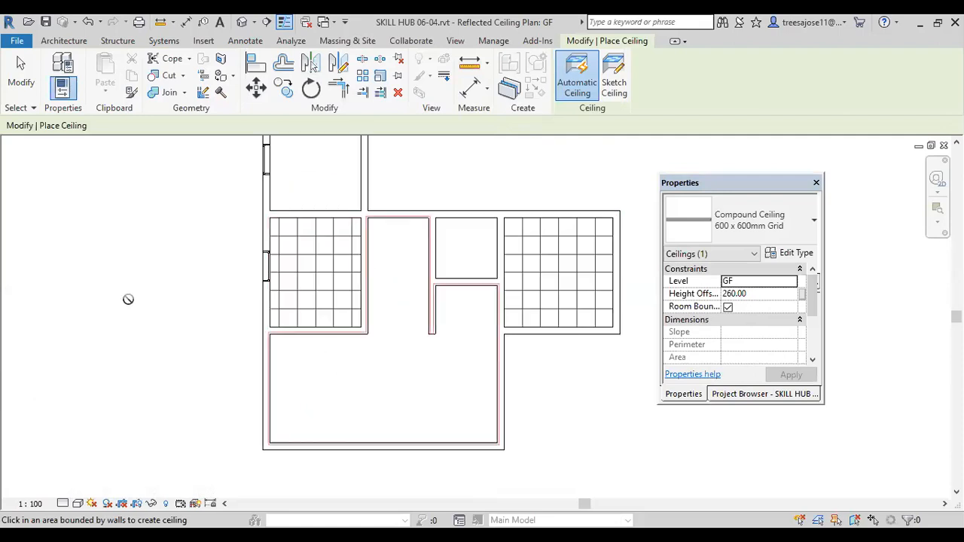
left_click(21, 76)
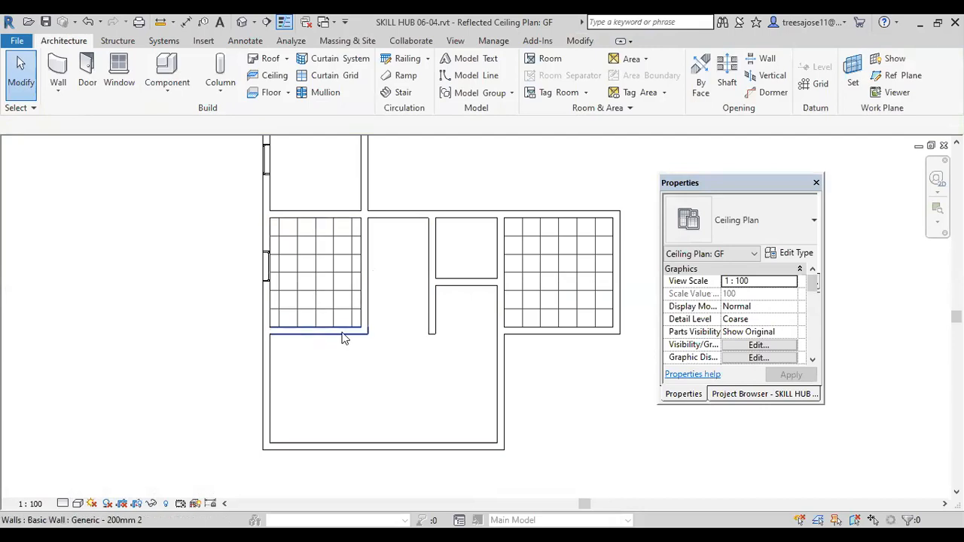
Step: Move the westernmost vertical grid line of the middle west room's ceiling onto the inner face of the west wall
scroll(302, 329, "up", 1)
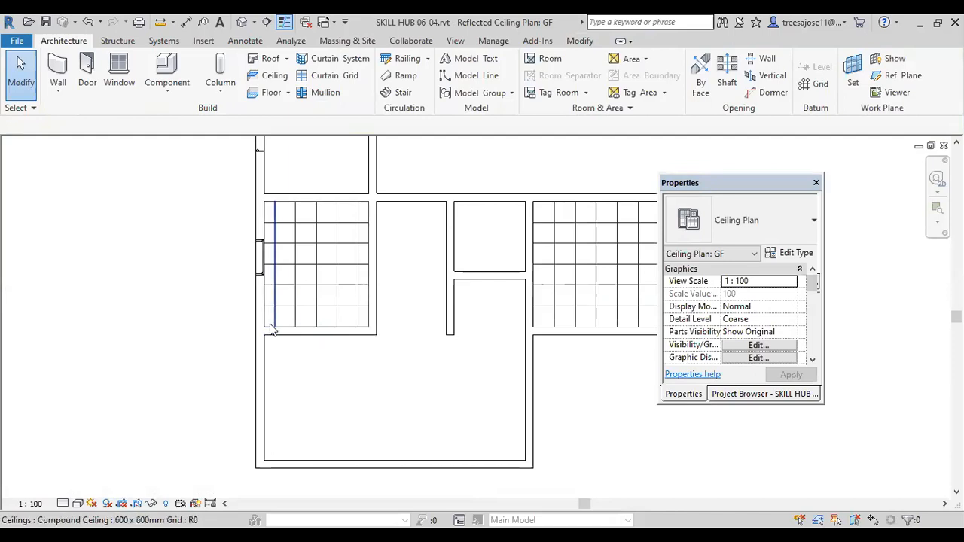
left_click(274, 320)
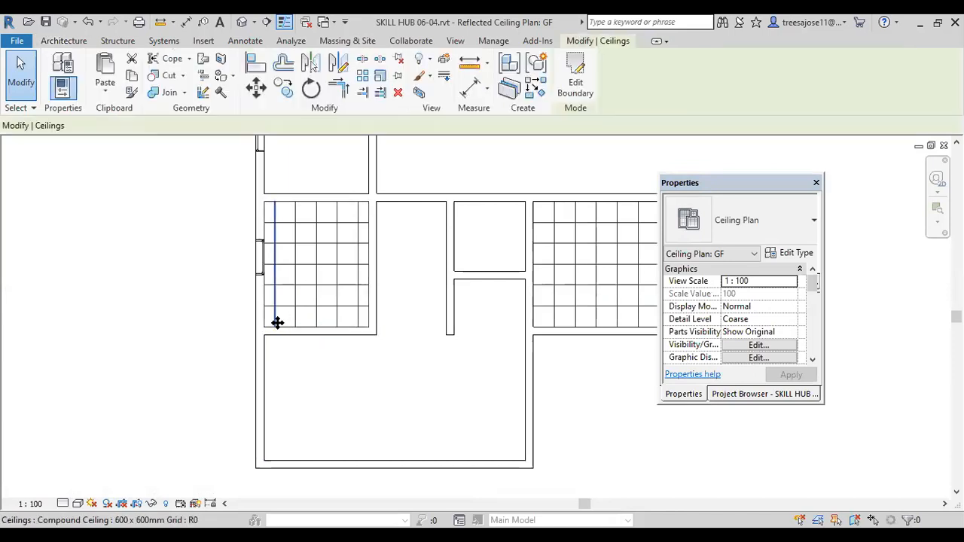
left_click(256, 88)
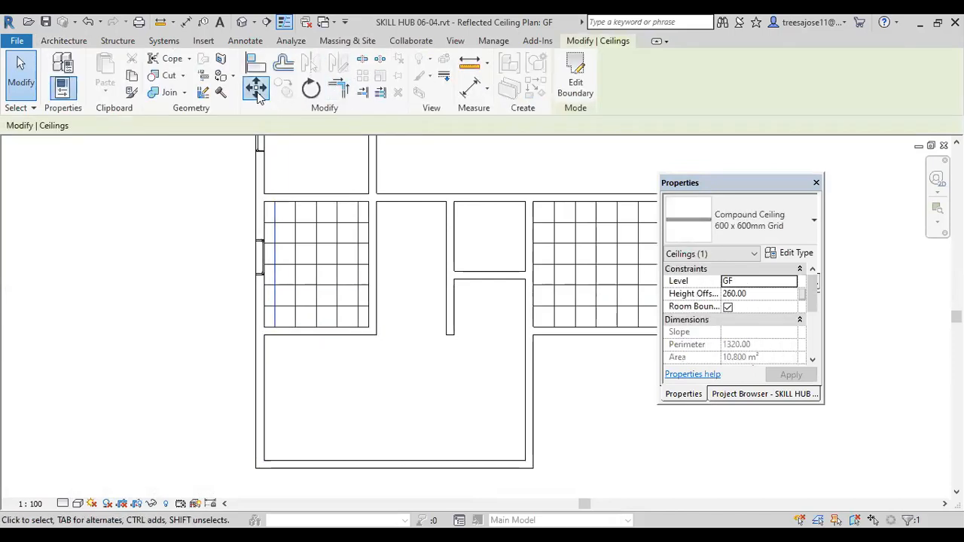
scroll(272, 324, "up", 4)
left_click(273, 323)
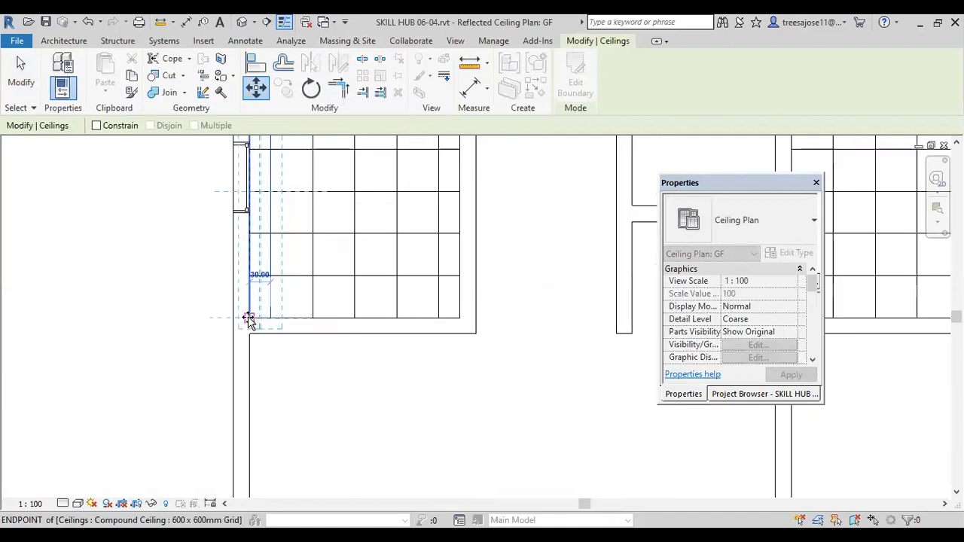
left_click(248, 319)
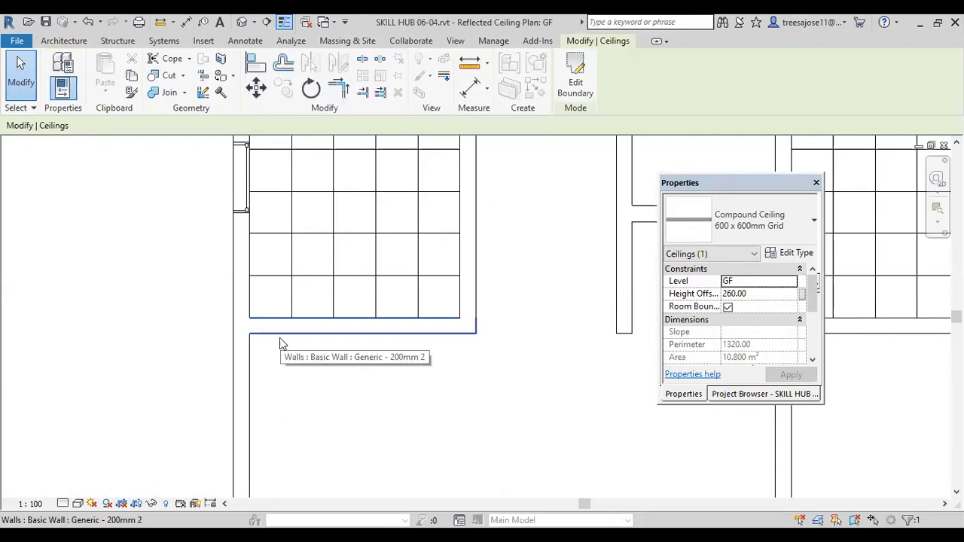
Step: Cut a horizontal building section through the middle west and east rooms, looking north, and open its section view
scroll(330, 341, "down", 3)
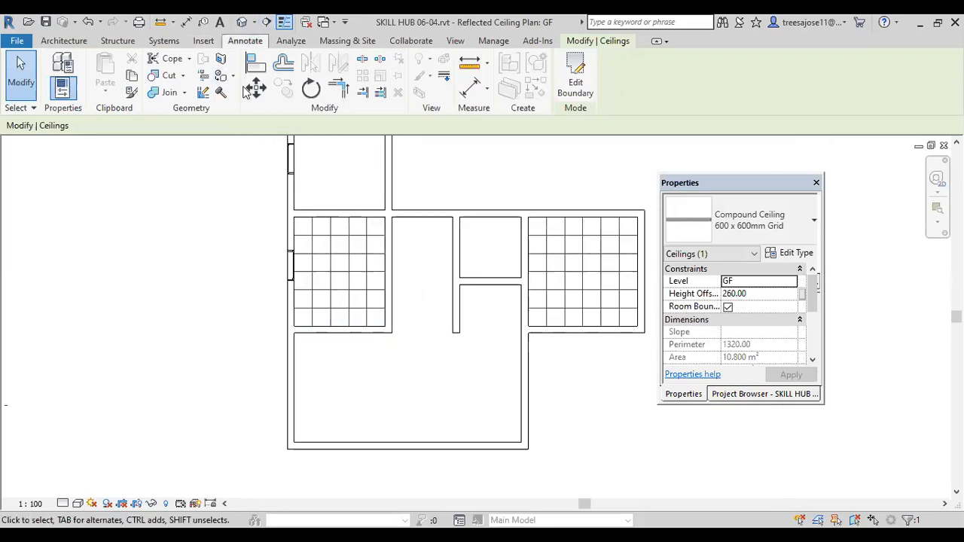
left_click(267, 22)
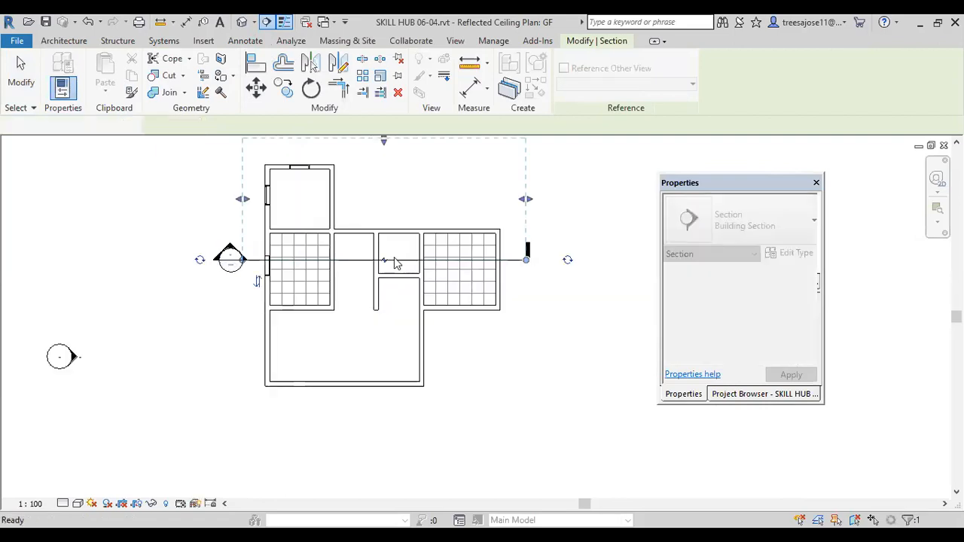
left_click(347, 258)
right_click(346, 258)
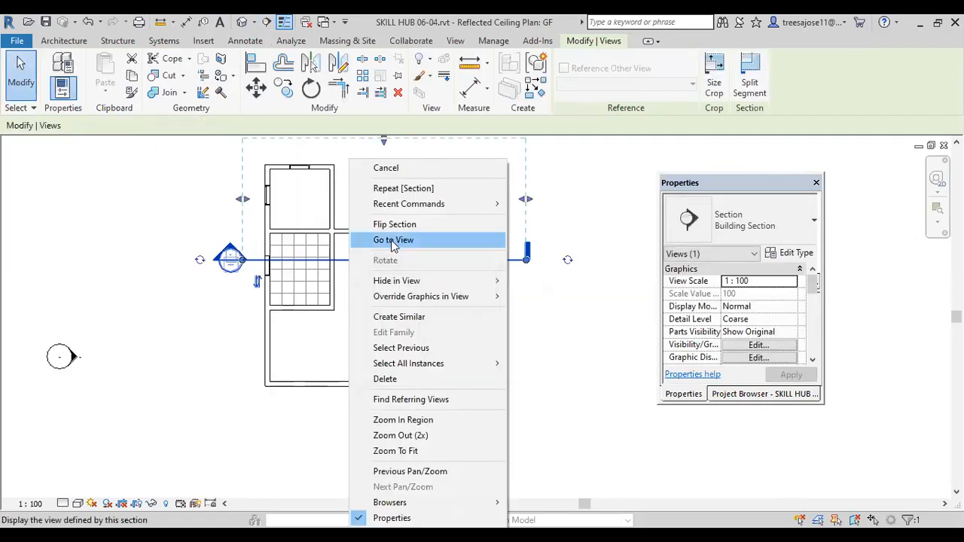
left_click(391, 241)
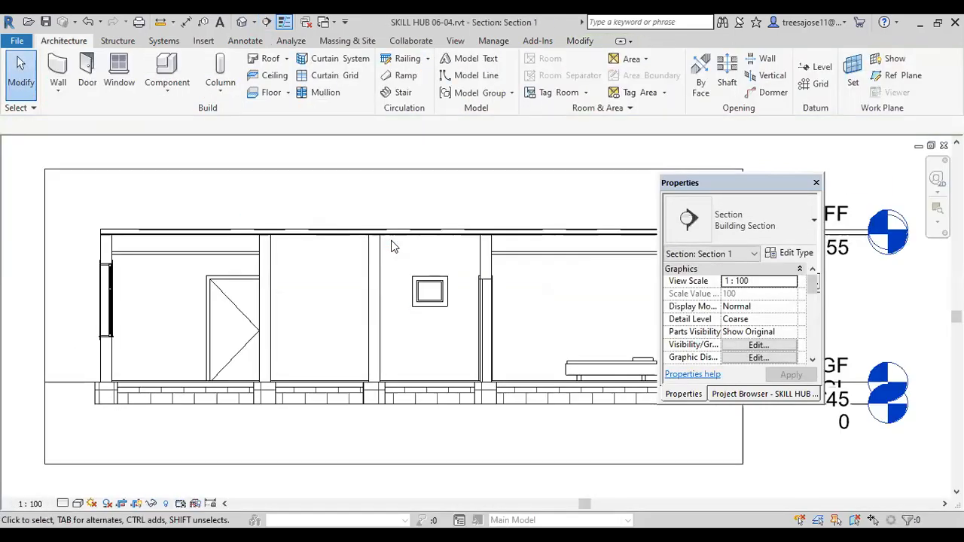
scroll(149, 261, "up", 1)
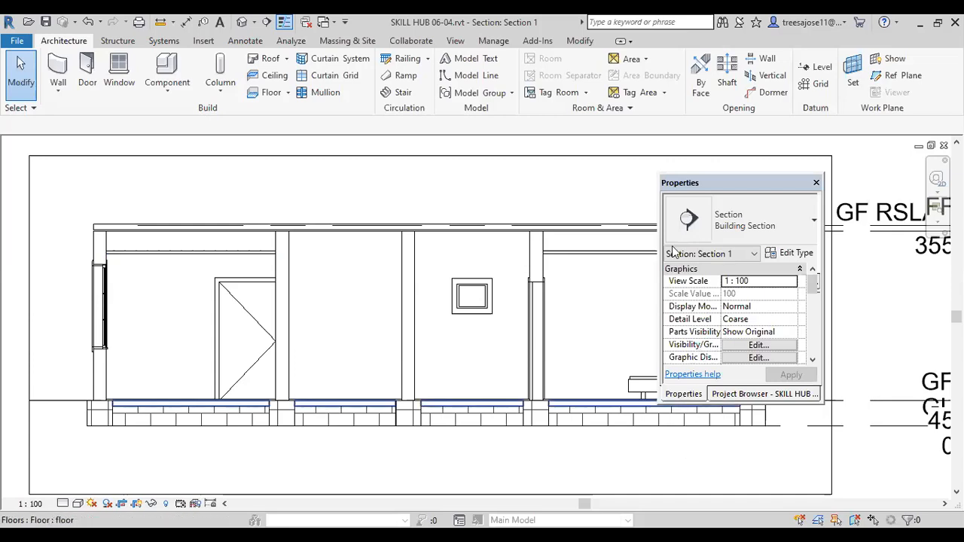
Step: Return to the GF reflected ceiling plan and start a sketched ceiling
left_click(747, 394)
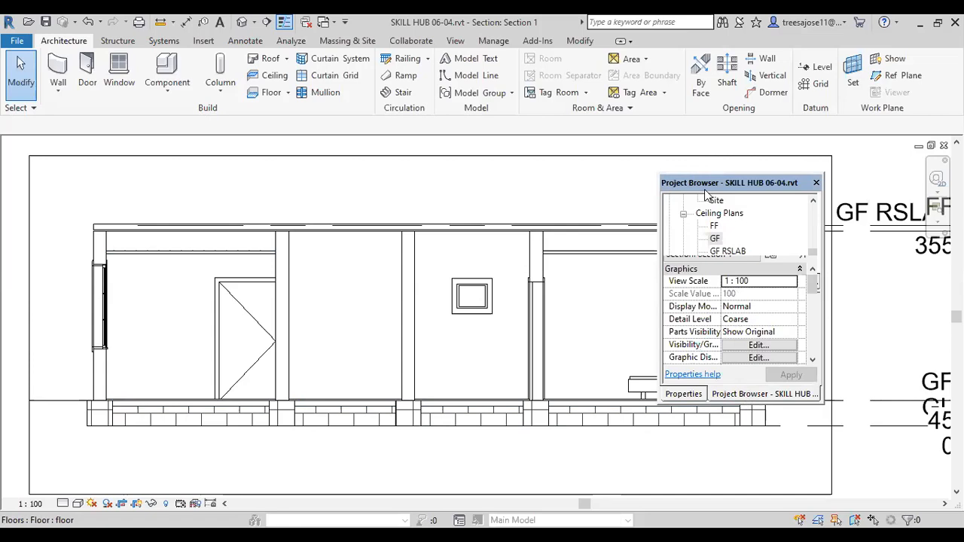
double_click(715, 239)
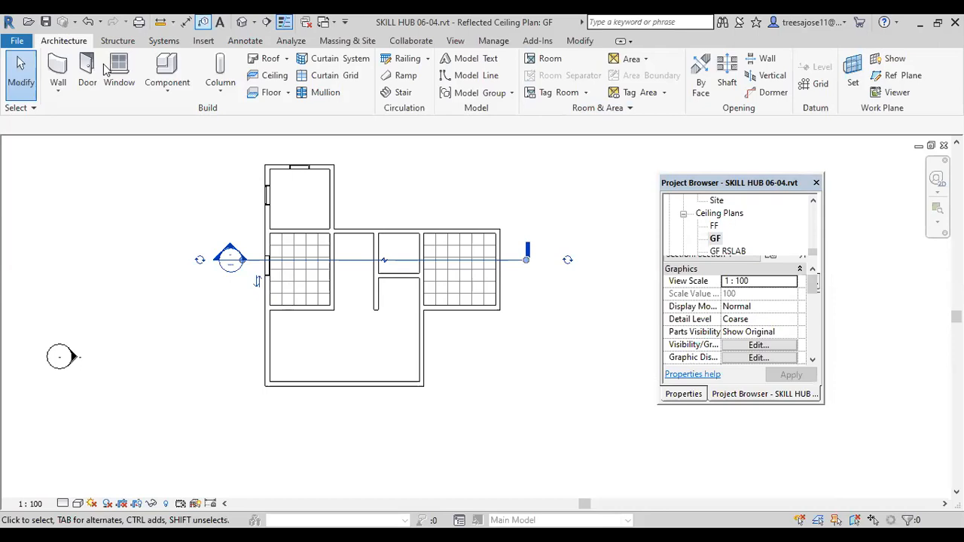
left_click(269, 76)
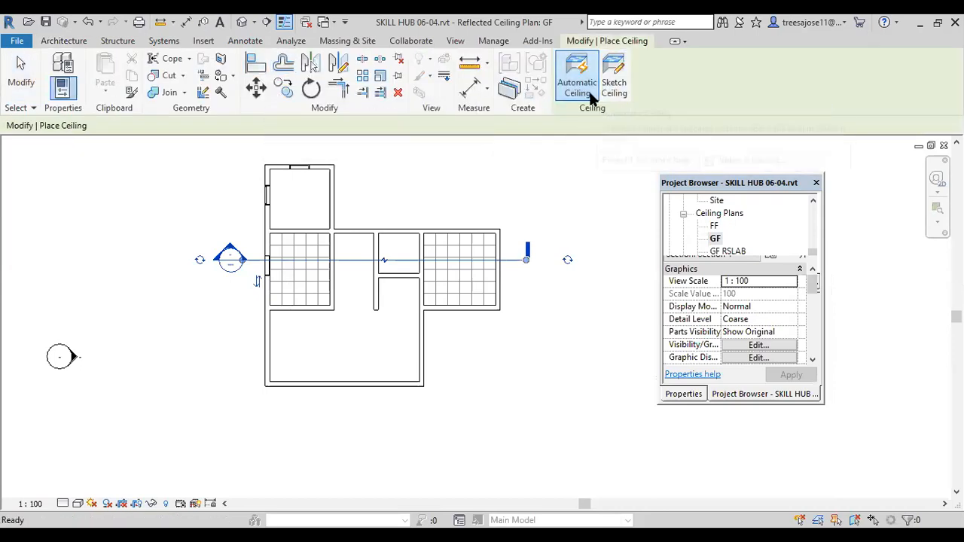
left_click(617, 81)
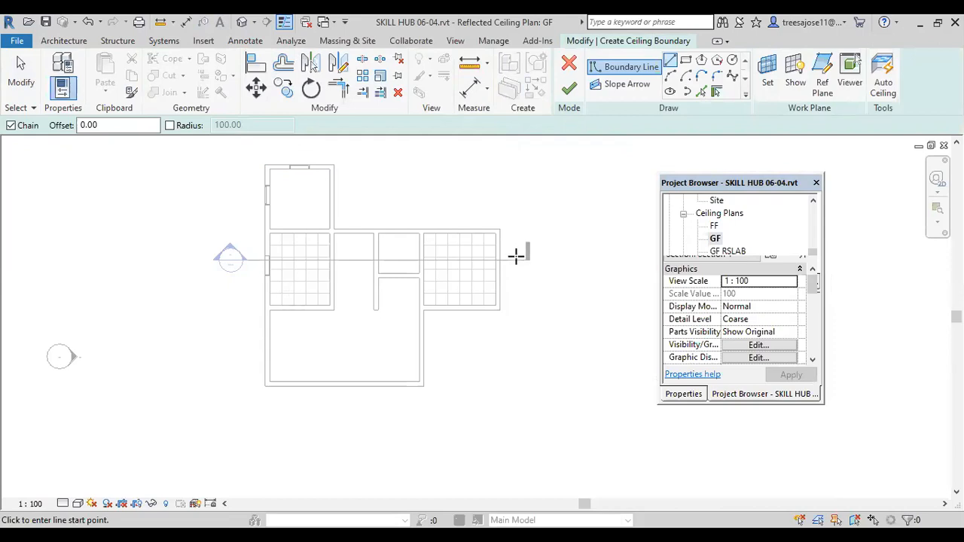
Step: Sketch a rectangular ceiling boundary along the inner wall faces of the northwest room, from corner to opposite corner
left_click(684, 65)
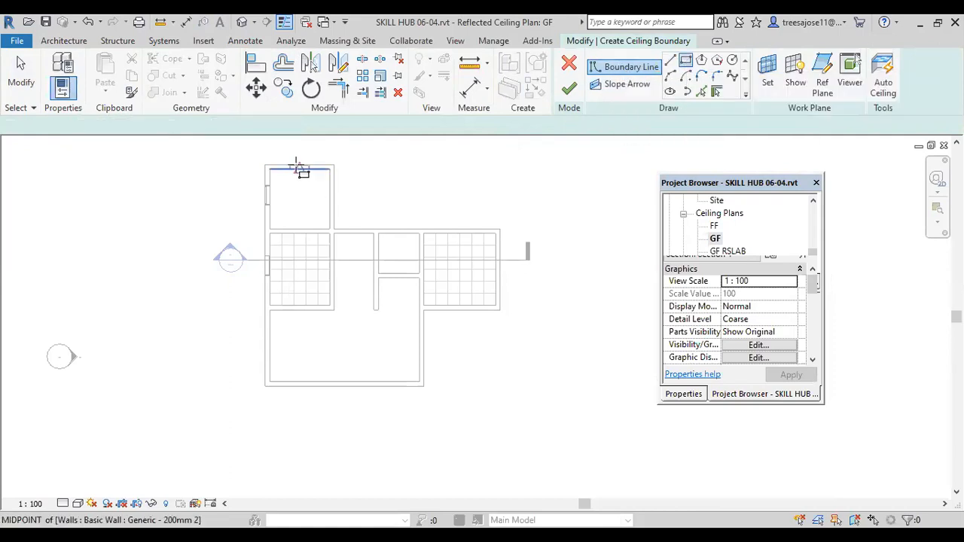
scroll(276, 168, "up", 3)
left_click(262, 168)
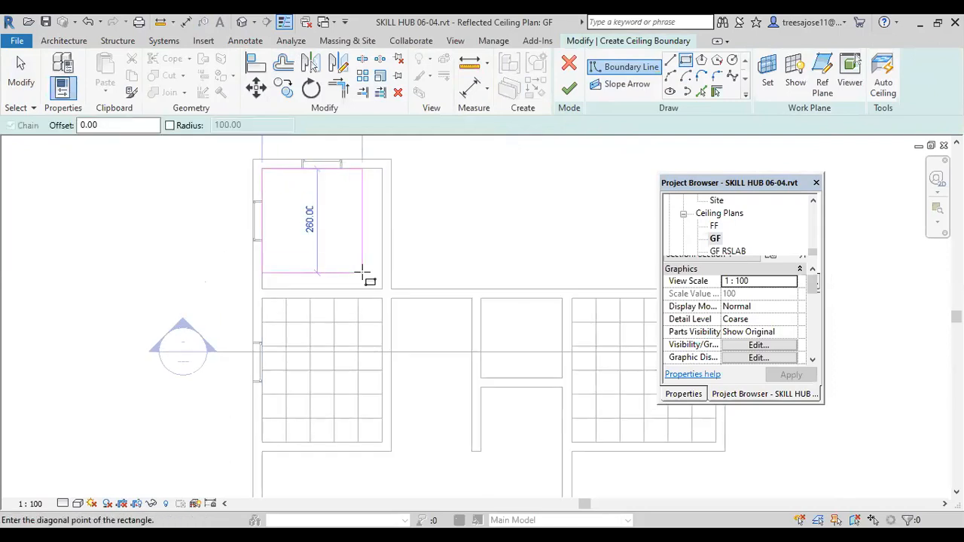
scroll(373, 283, "up", 2)
left_click(391, 296)
scroll(376, 264, "down", 5)
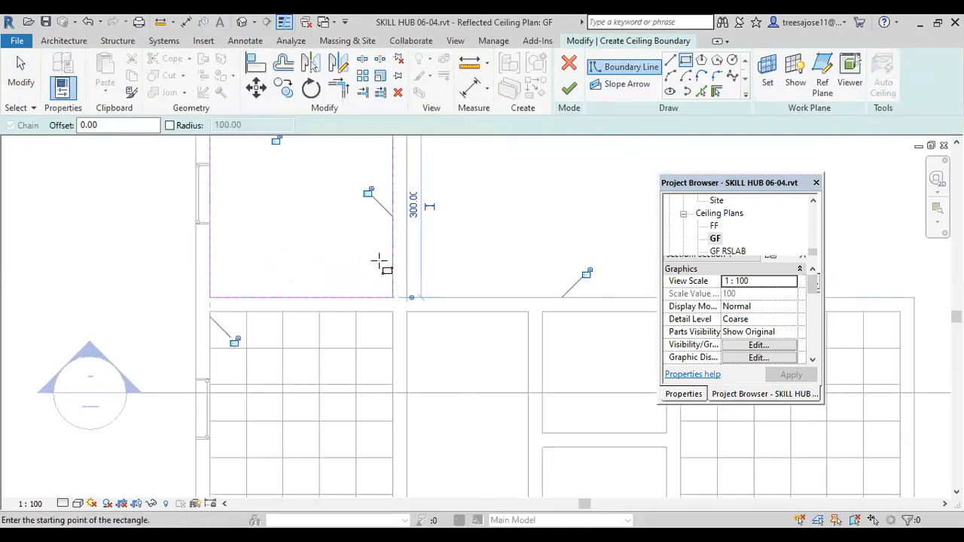
scroll(335, 215, "up", 2)
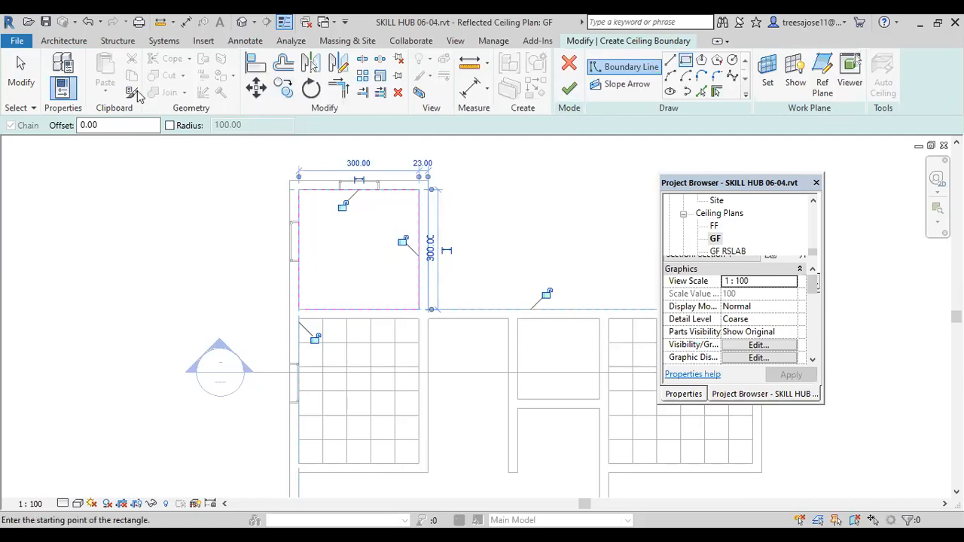
key("Escape")
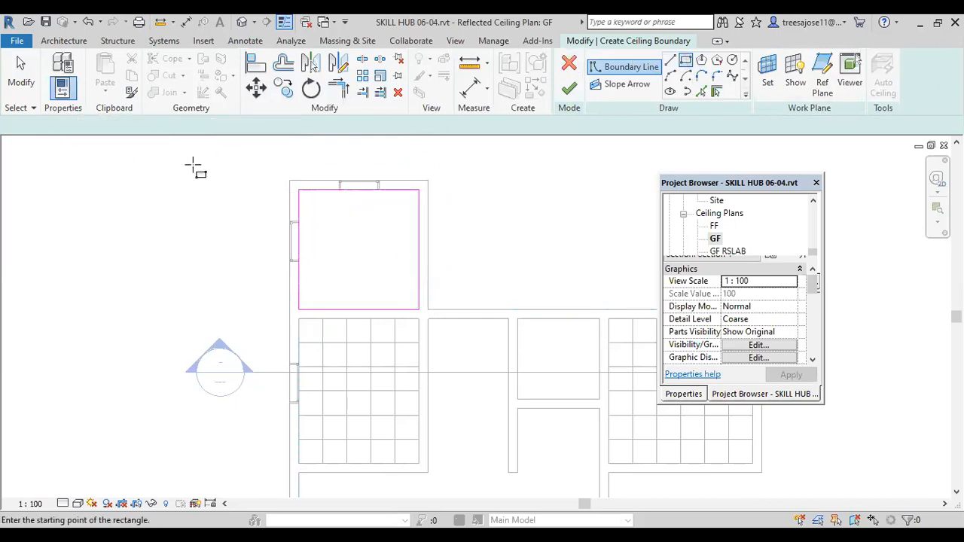
Step: Add an inner rectangular opening boundary offset 100 inward from the northwest room's outline and finish the ceiling sketch
left_click_drag(99, 125, 36, 125)
type("100")
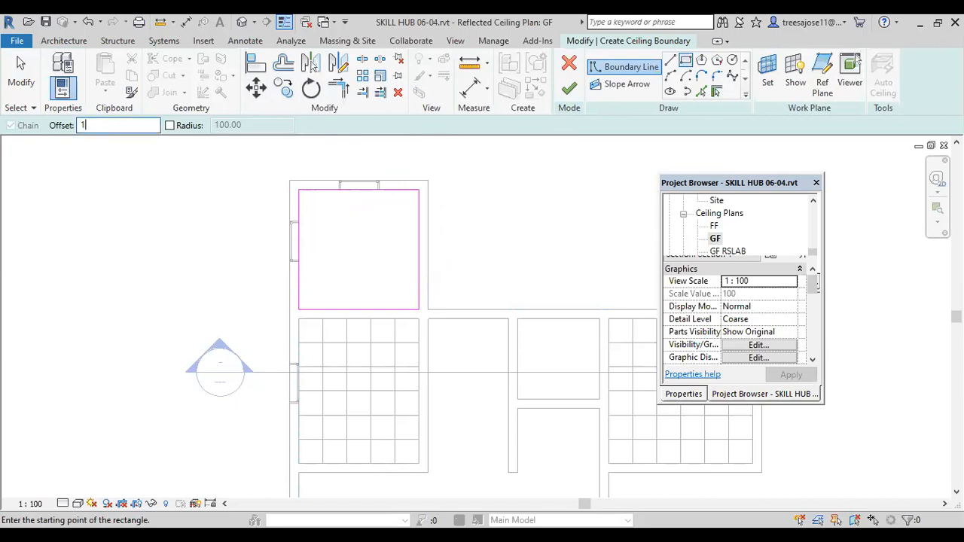
left_click(299, 190)
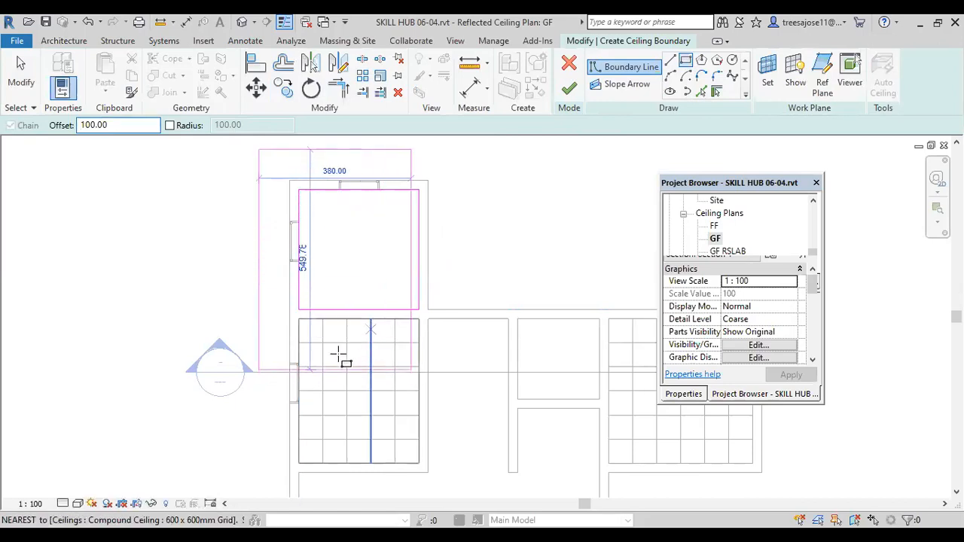
left_click(420, 310)
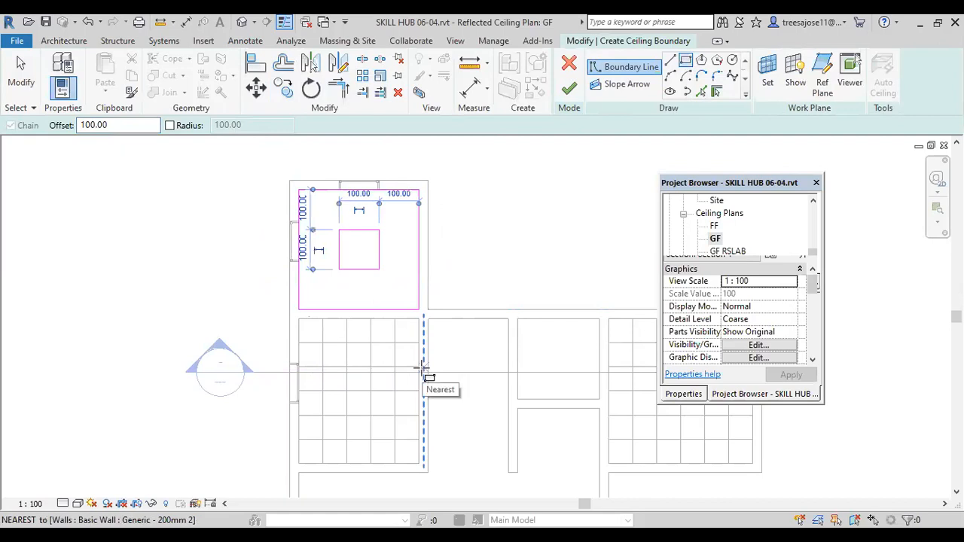
scroll(365, 237, "up", 1)
scroll(365, 237, "up", 1)
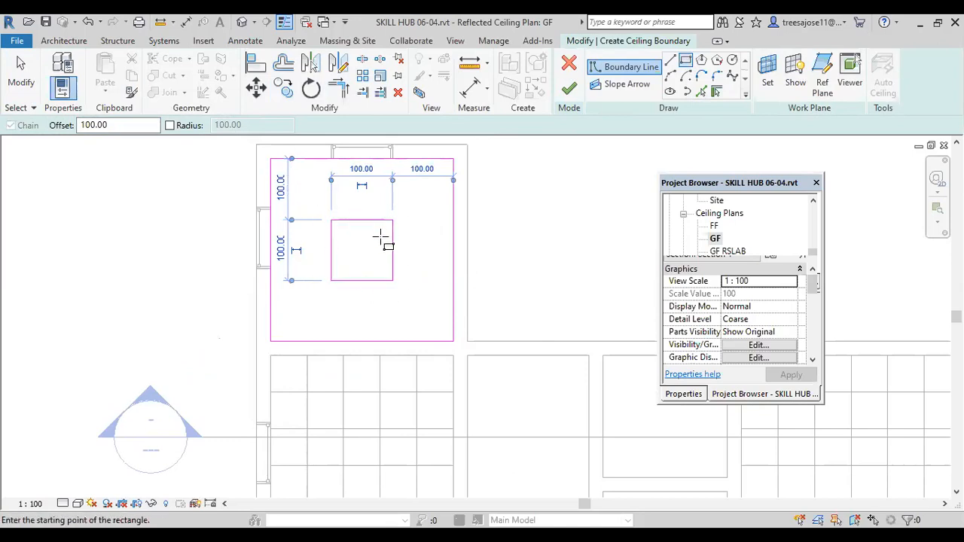
left_click(568, 88)
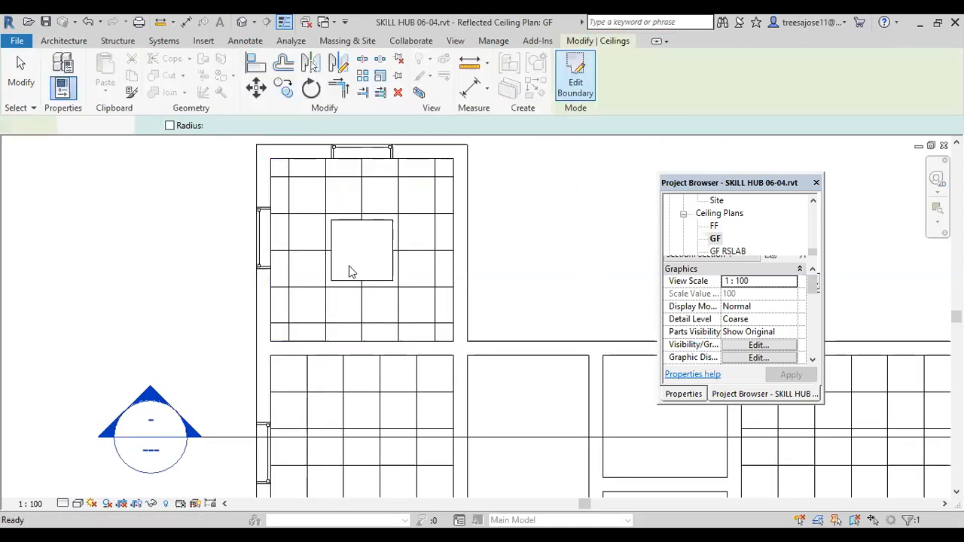
Step: Start another sketched 600 x 600mm Grid ceiling on level GF and set its height offset to 255
scroll(354, 271, "down", 2)
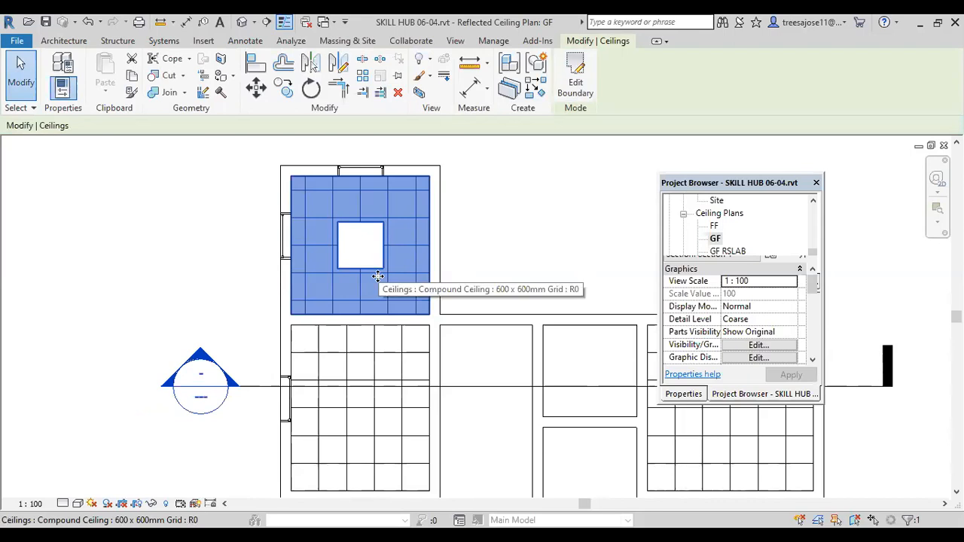
left_click(54, 43)
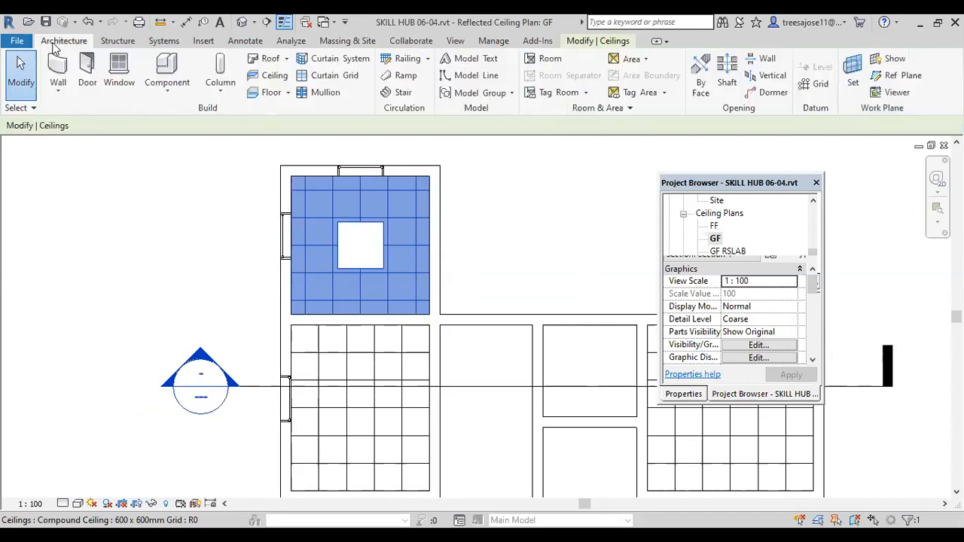
left_click(275, 77)
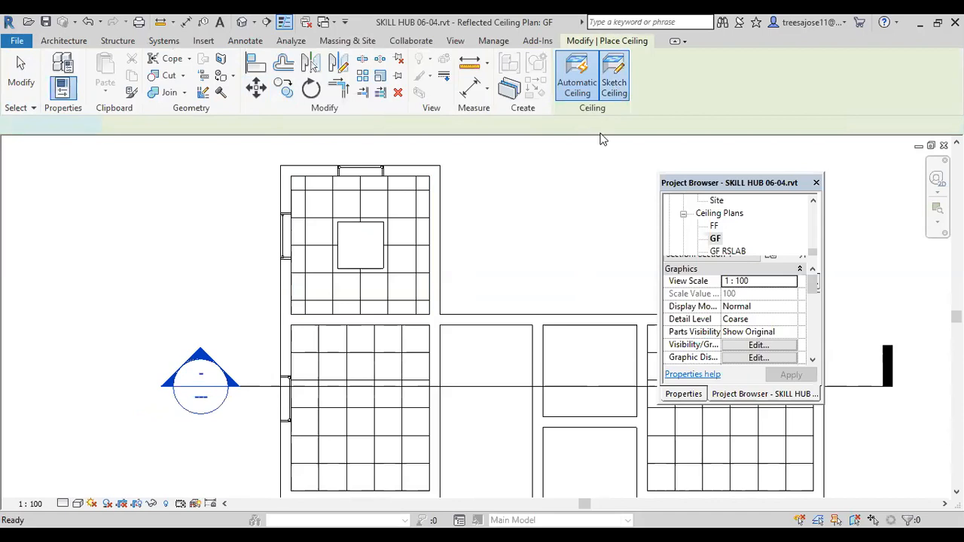
scroll(360, 268, "down", 2)
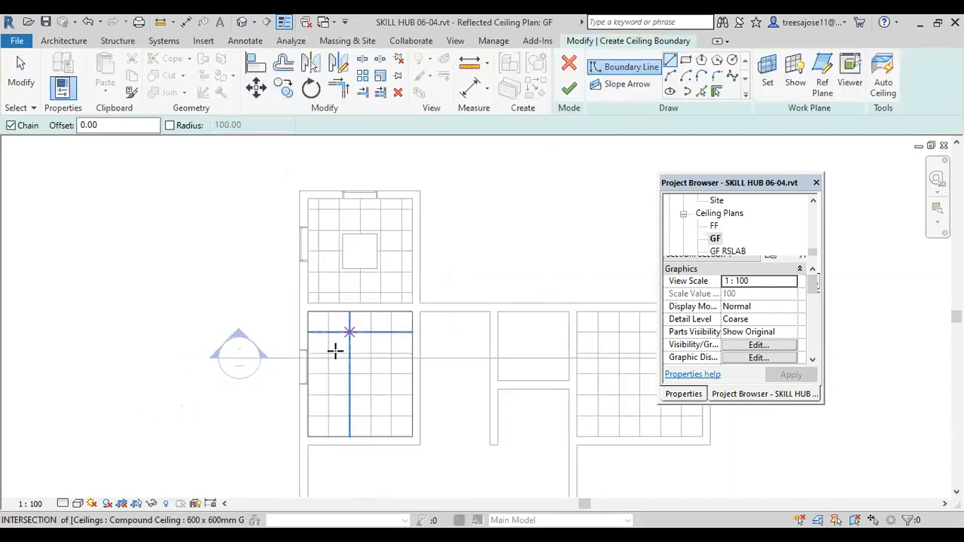
scroll(335, 350, "up", 1)
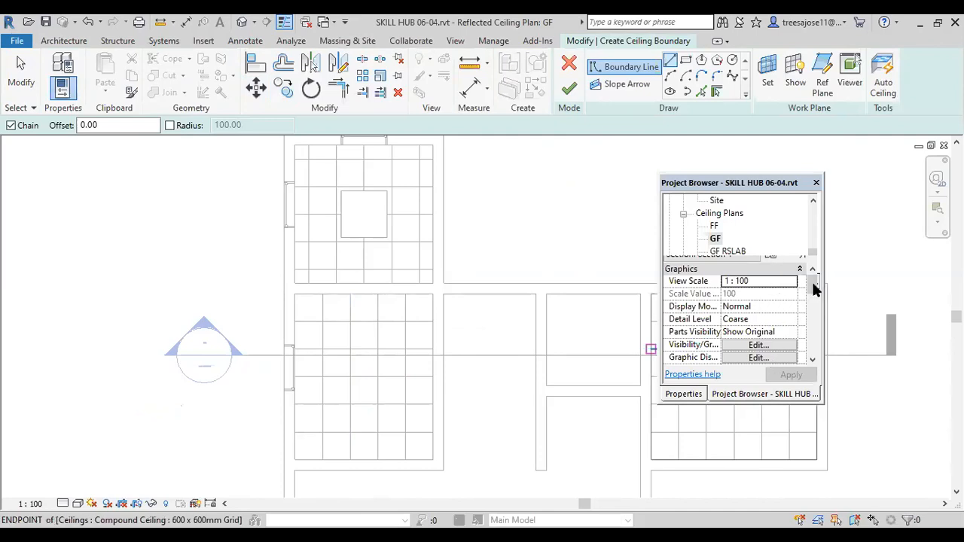
left_click(693, 397)
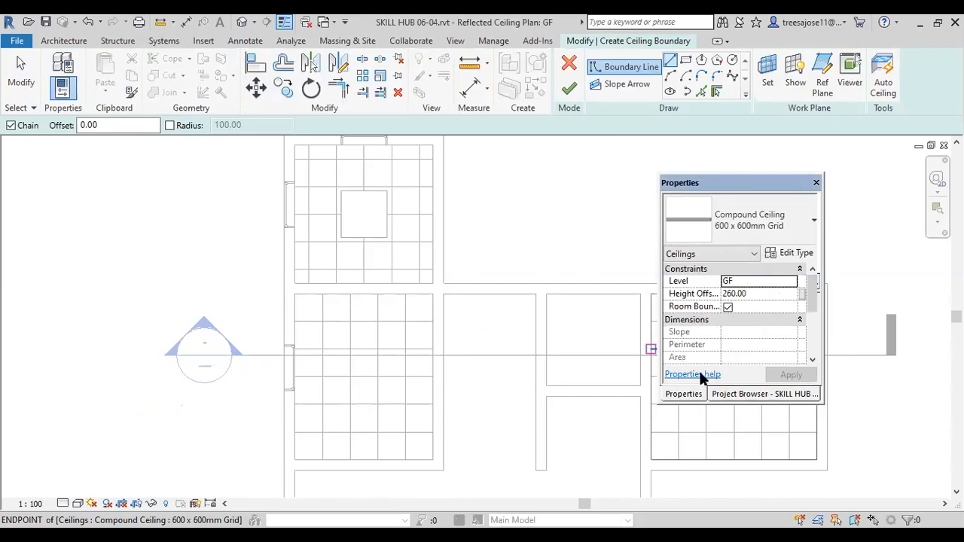
left_click(754, 294)
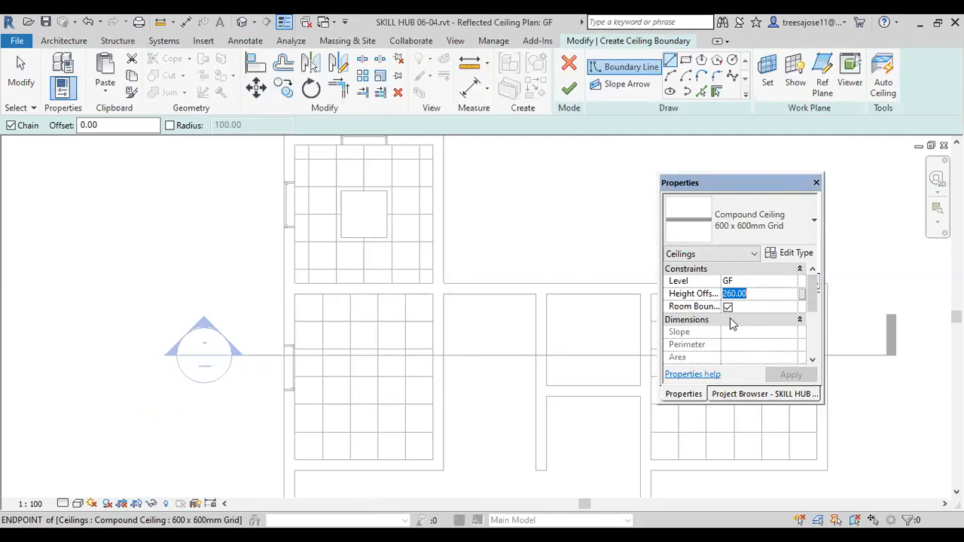
type("255")
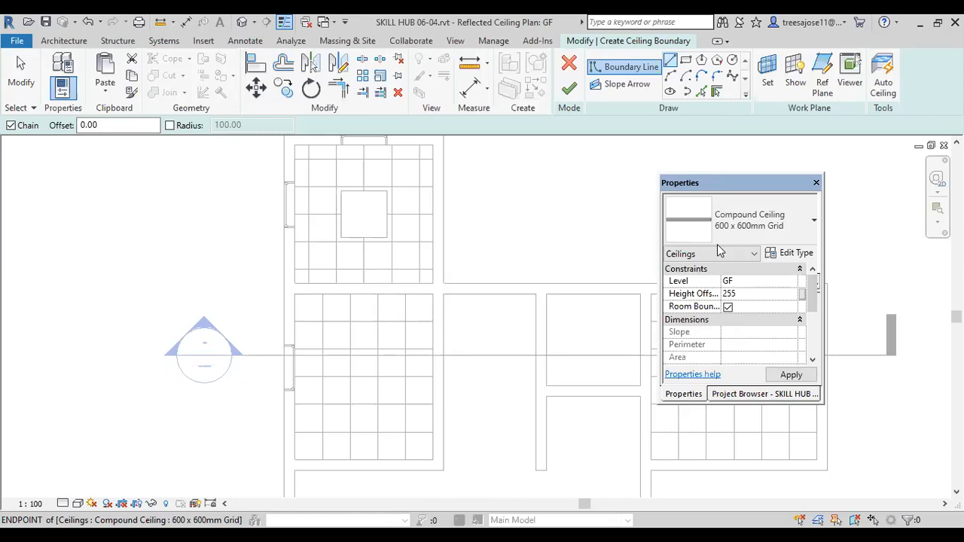
left_click(791, 374)
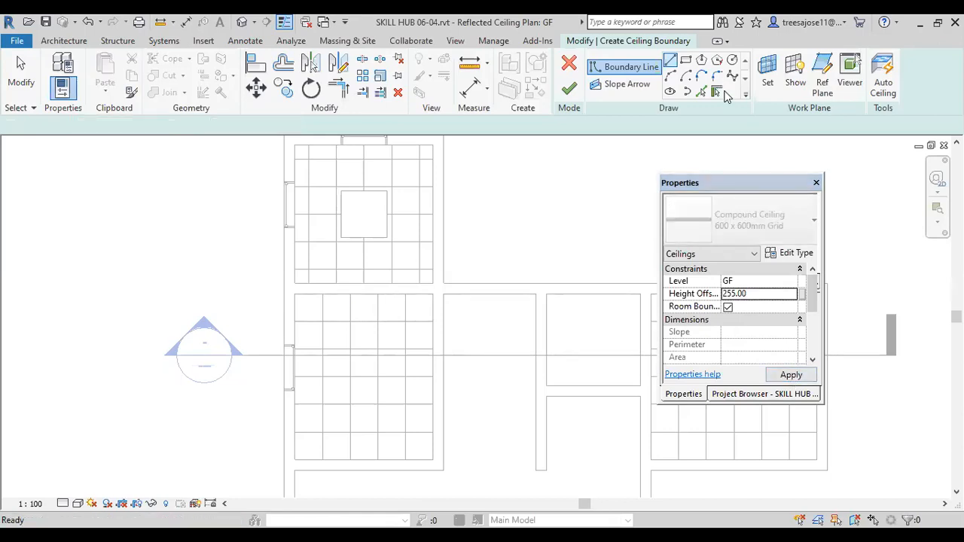
Step: Sketch a rectangular ceiling boundary about 100 wide in the middle of the room south of the northwest room and finish the ceiling
left_click(685, 60)
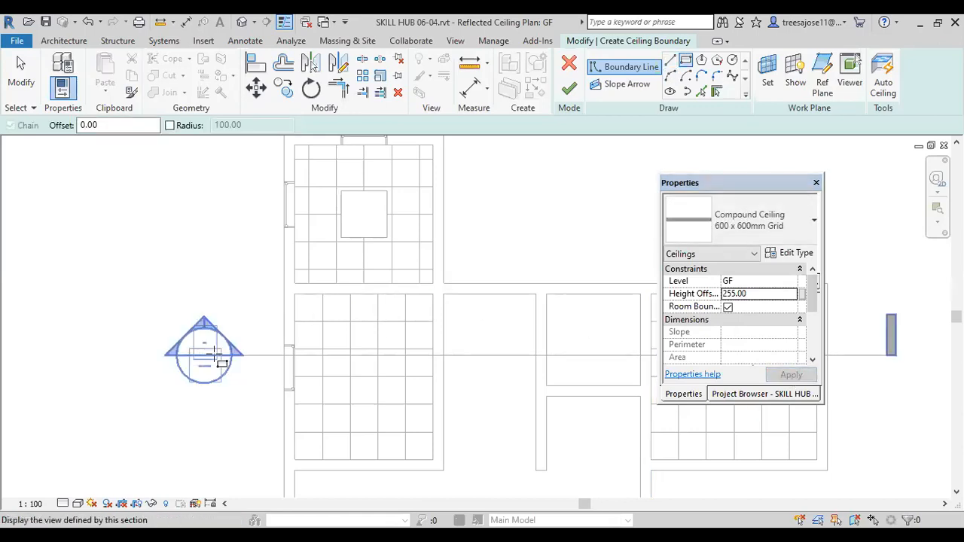
left_click(339, 344)
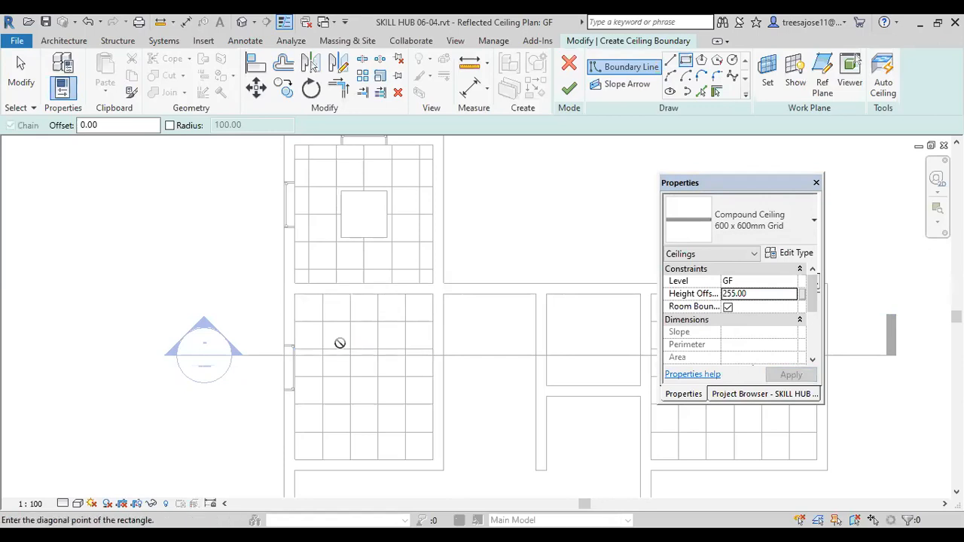
scroll(386, 399, "up", 1)
left_click(385, 394)
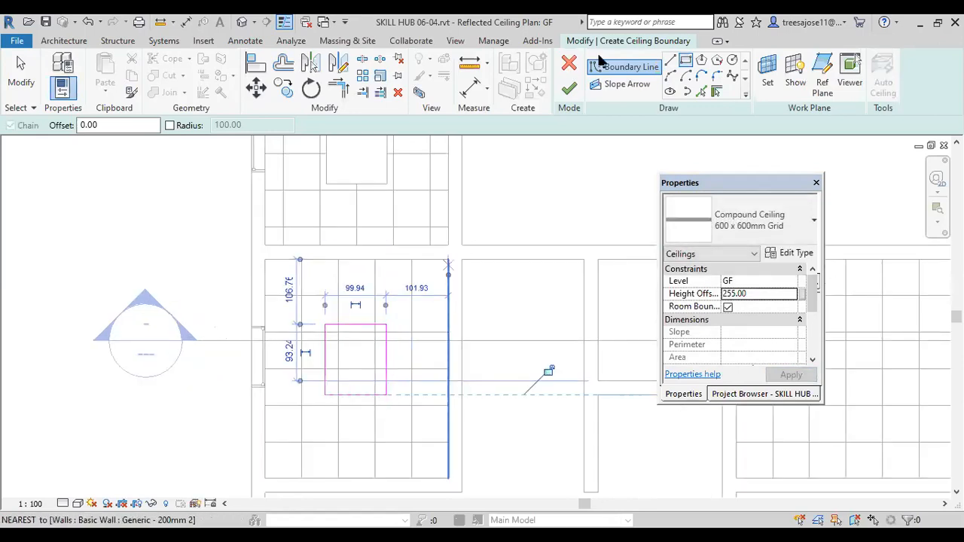
left_click(570, 90)
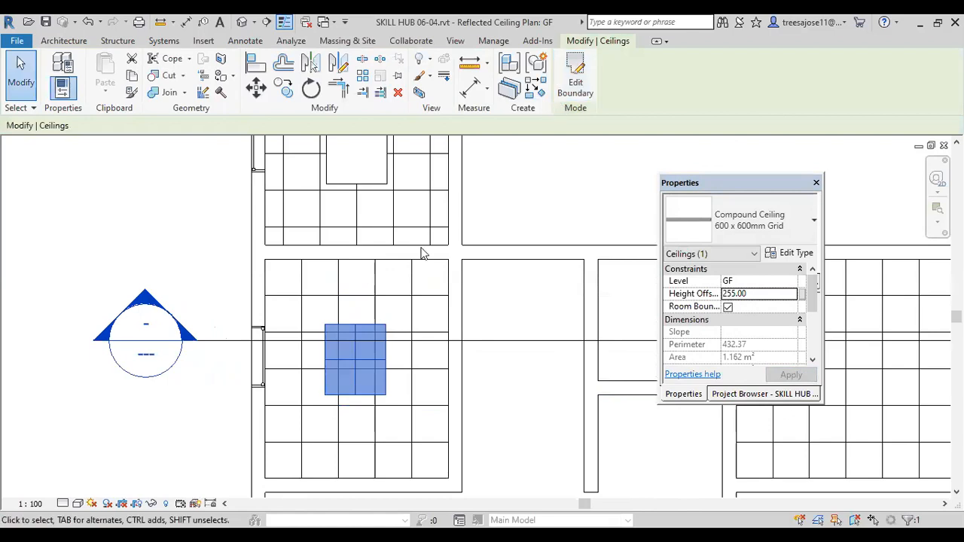
Step: Open the Section 1 view and examine how the small ceiling panel sits relative to the room's main ceiling and the slab above
scroll(414, 244, "down", 2)
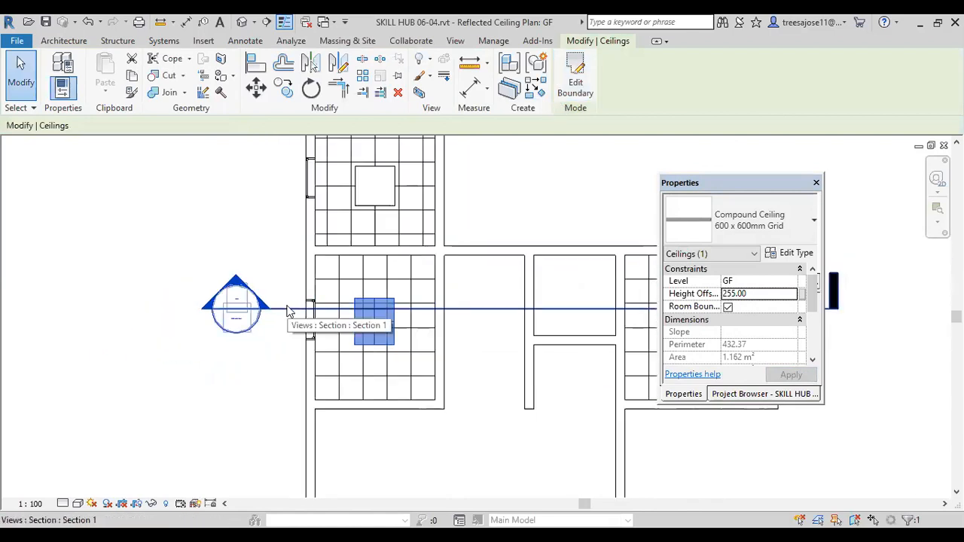
right_click(290, 308)
left_click(333, 240)
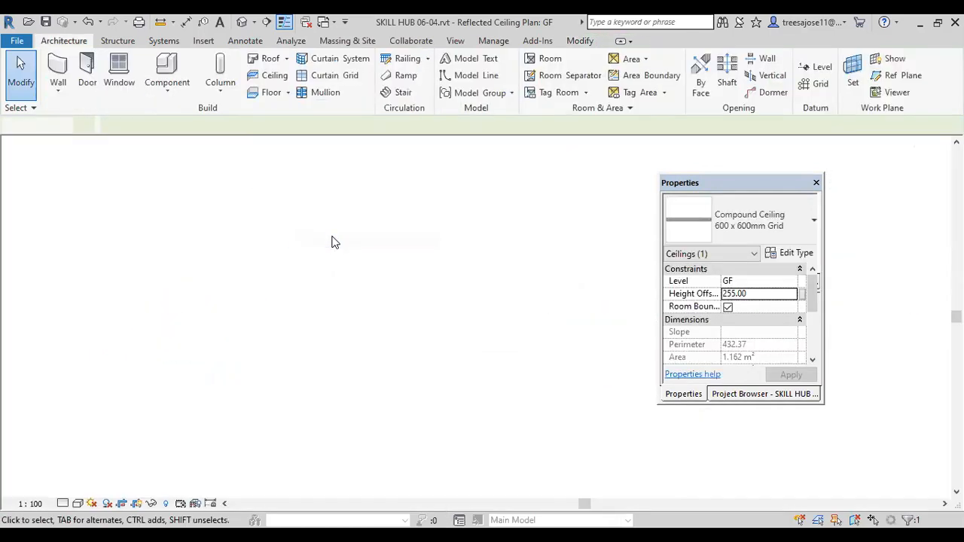
scroll(190, 261, "up", 2)
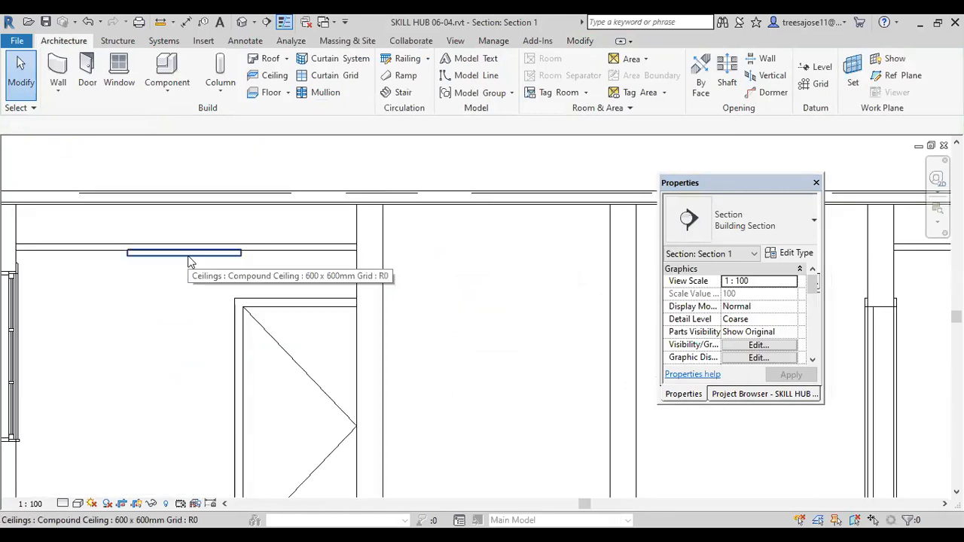
scroll(133, 251, "up", 2)
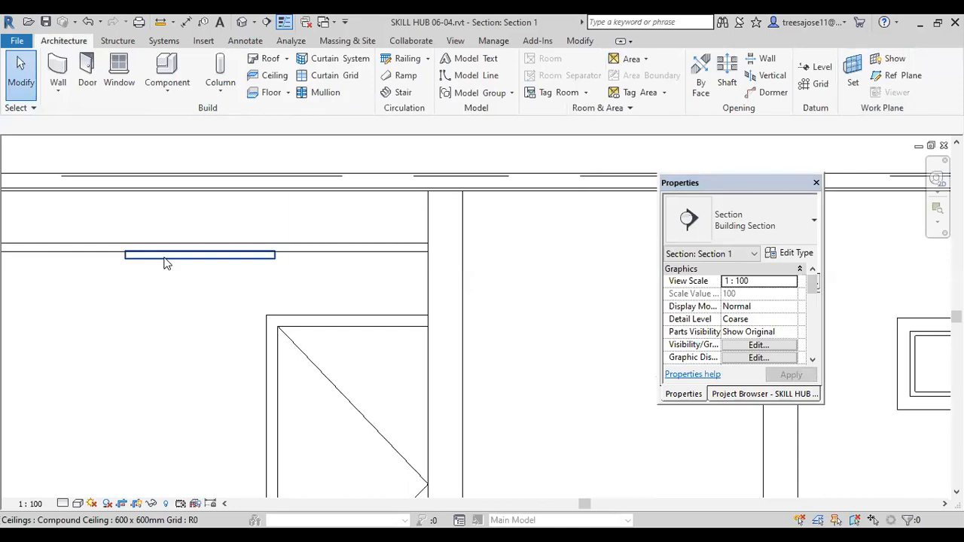
scroll(276, 223, "down", 3)
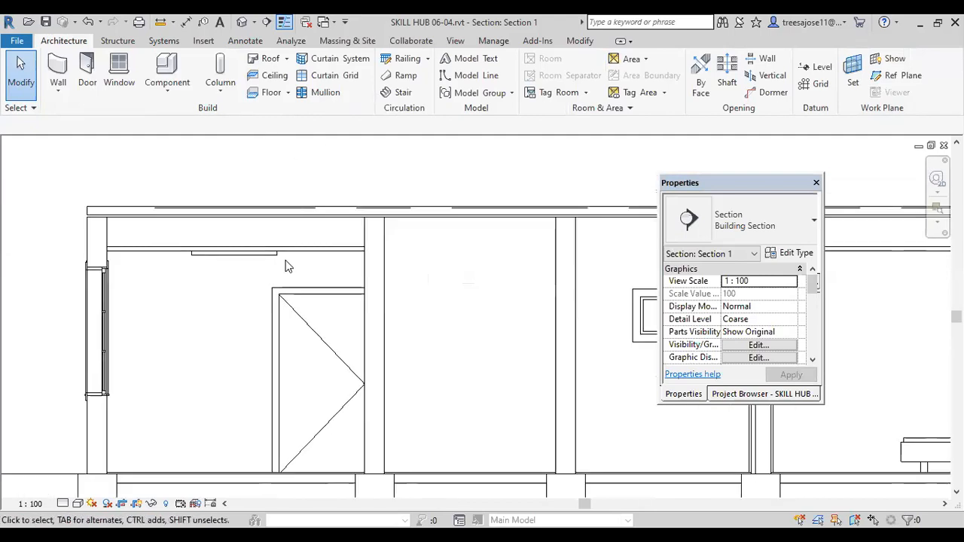
scroll(147, 230, "up", 2)
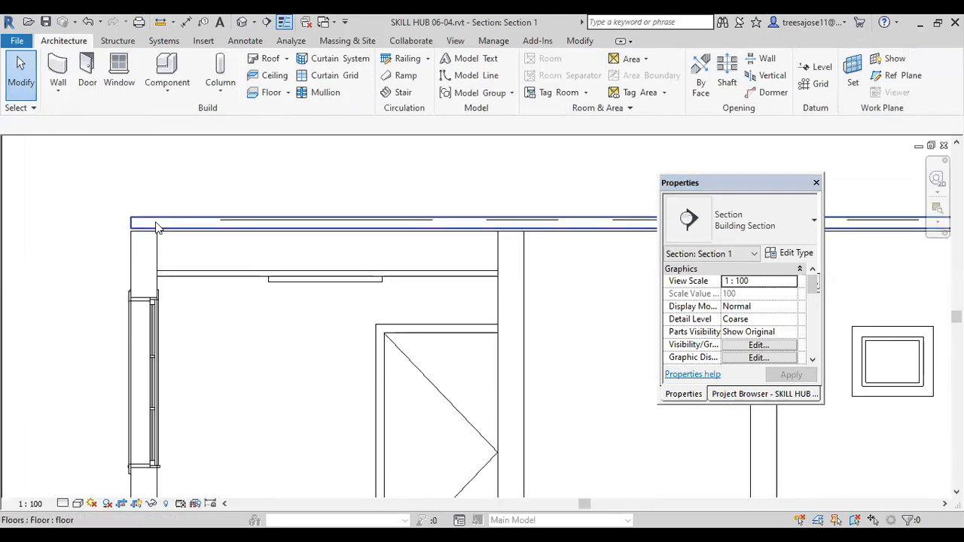
scroll(160, 227, "down", 1)
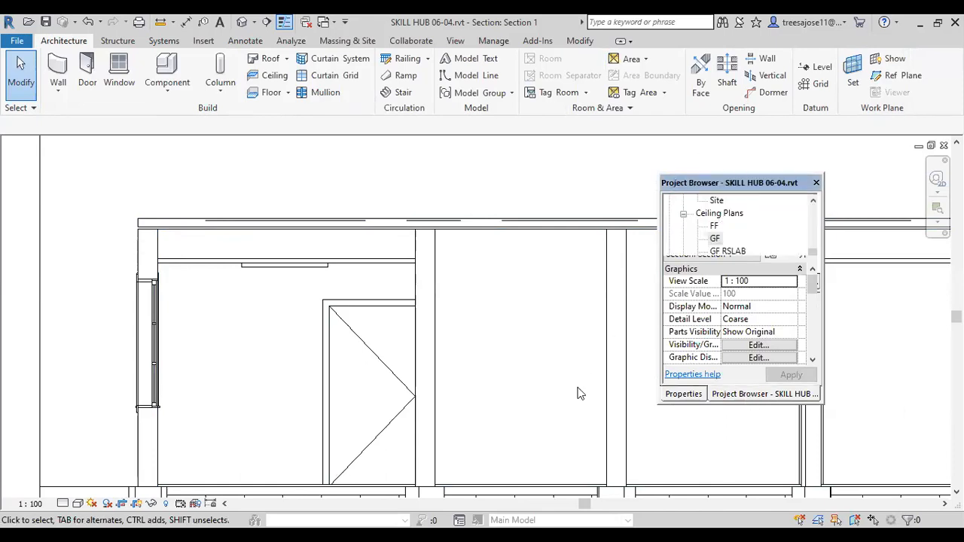
Step: Return to the GF reflected ceiling plan, start placing a component and browse to the Libraries folder for loading a family
double_click(714, 239)
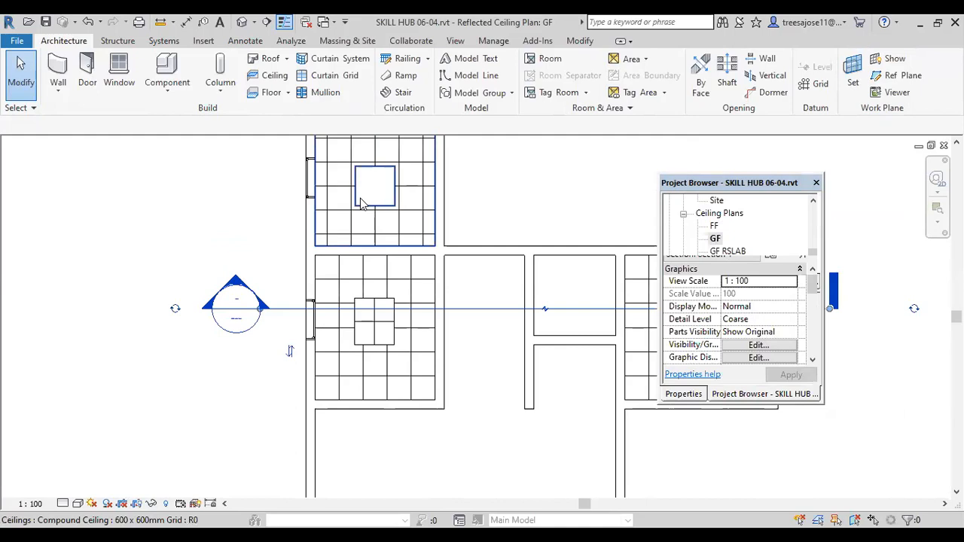
left_click(164, 95)
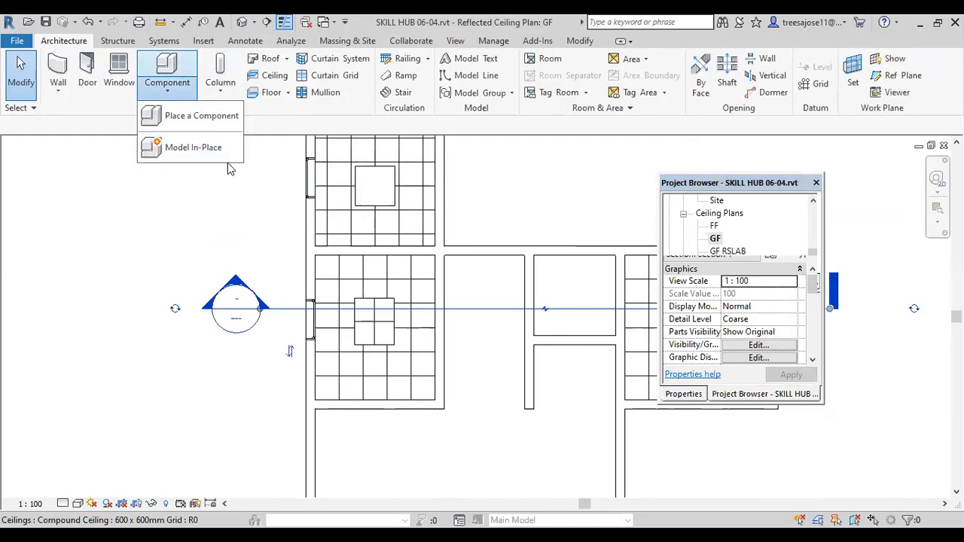
left_click(194, 117)
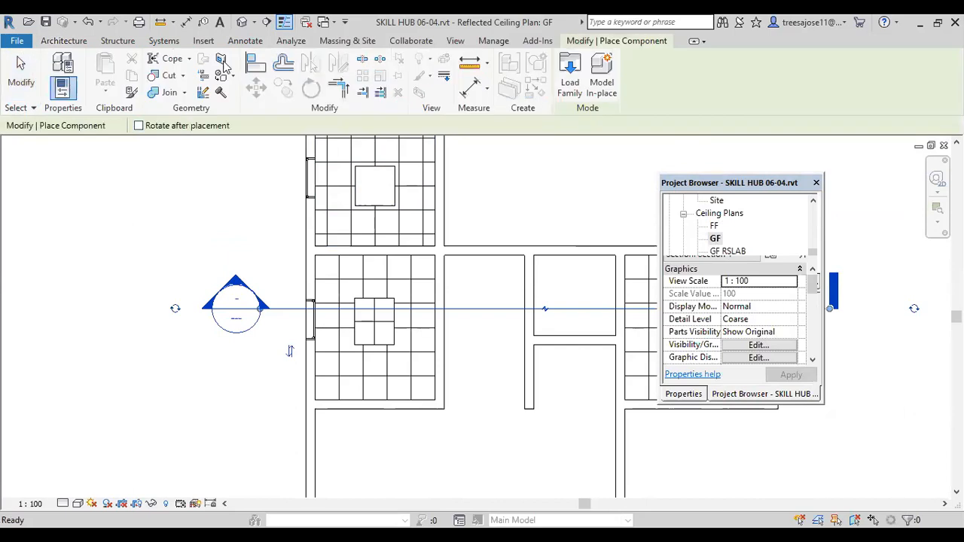
left_click(570, 81)
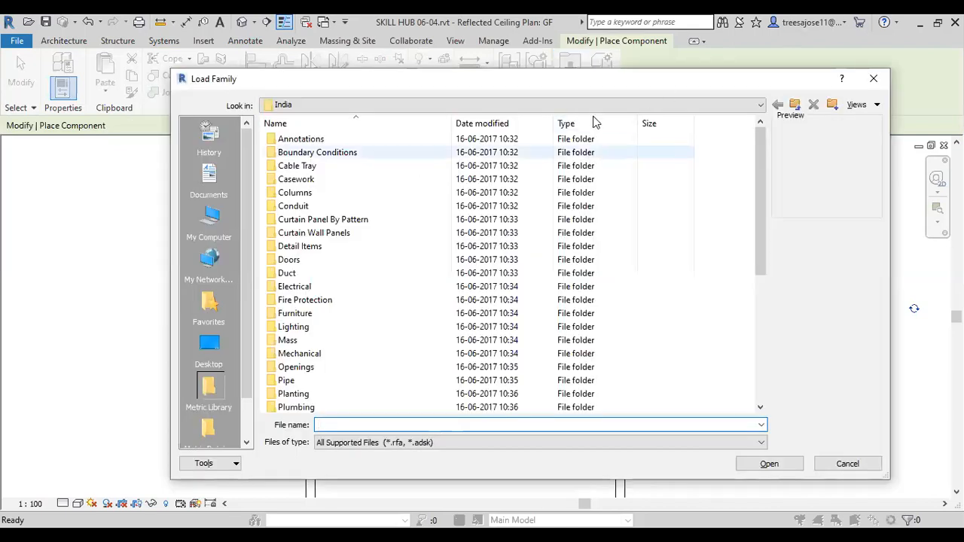
left_click(409, 106)
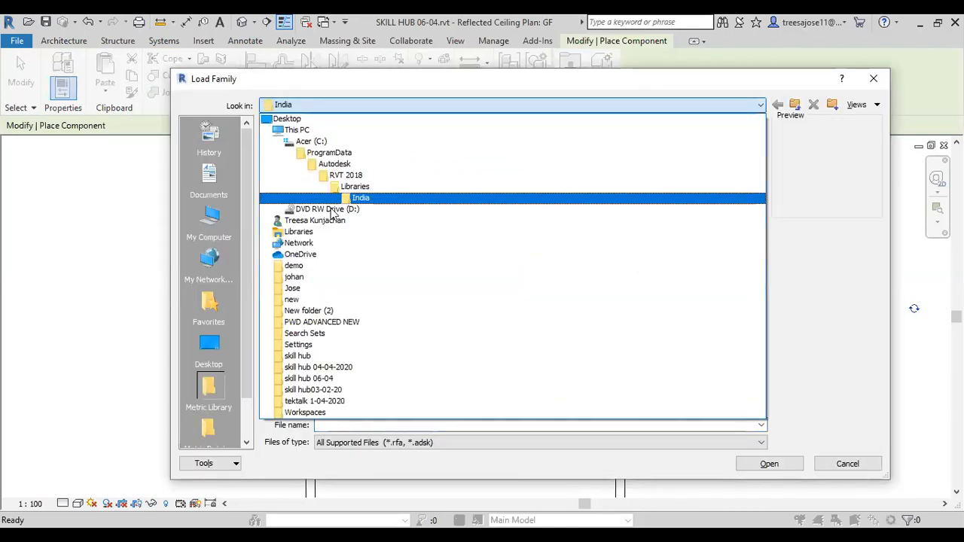
left_click(355, 186)
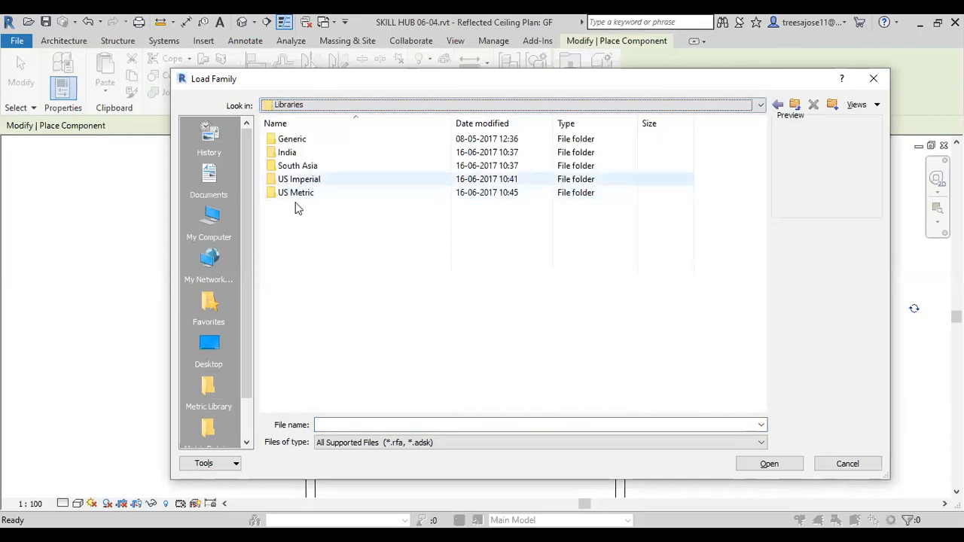
Step: Load the M_Ceiling Light - Flat Round family from the US Metric library's Lighting, MEP, Internal folder
double_click(293, 190)
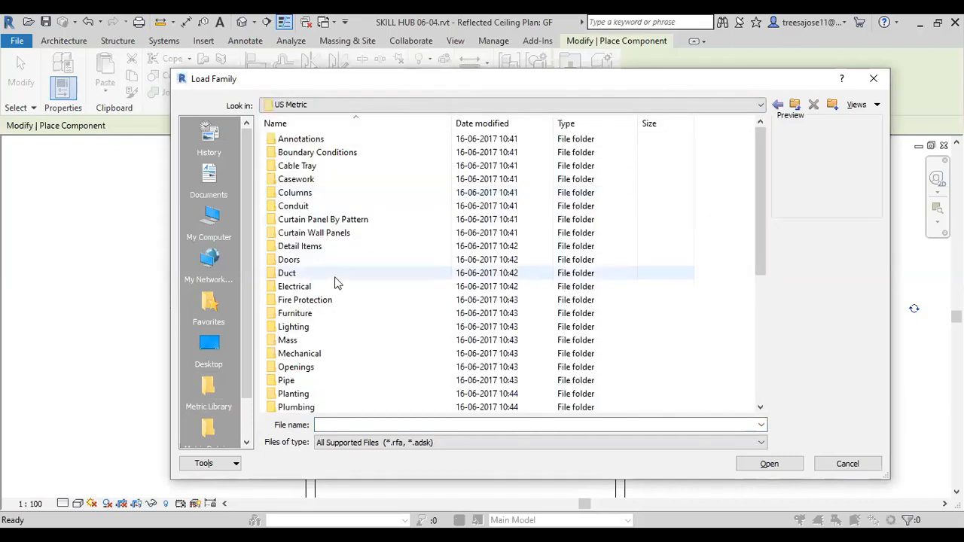
double_click(290, 328)
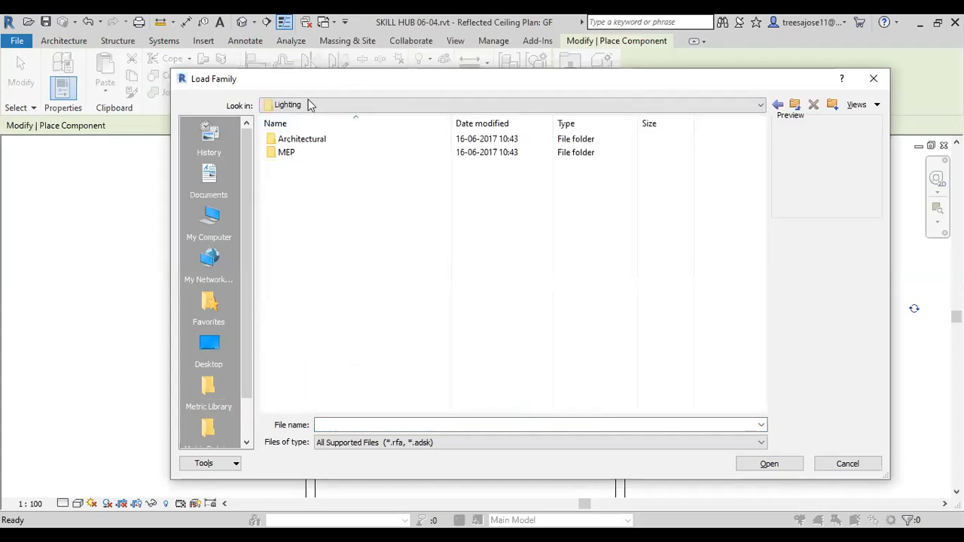
double_click(301, 139)
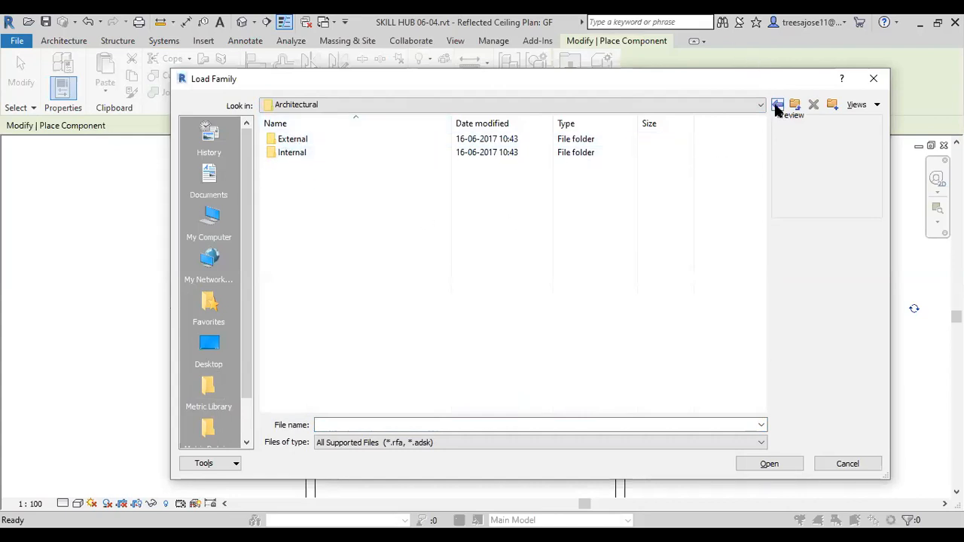
left_click(777, 105)
double_click(286, 152)
double_click(286, 154)
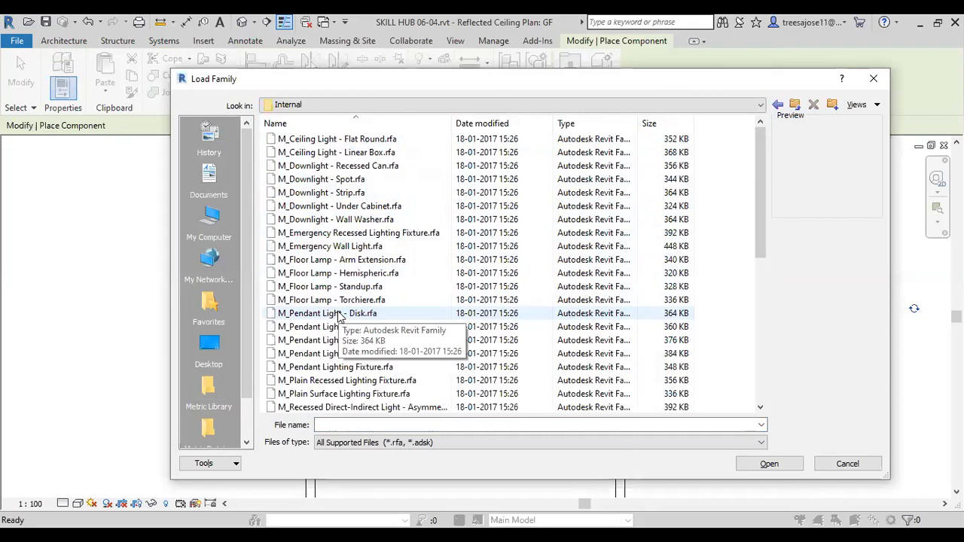
left_click(329, 142)
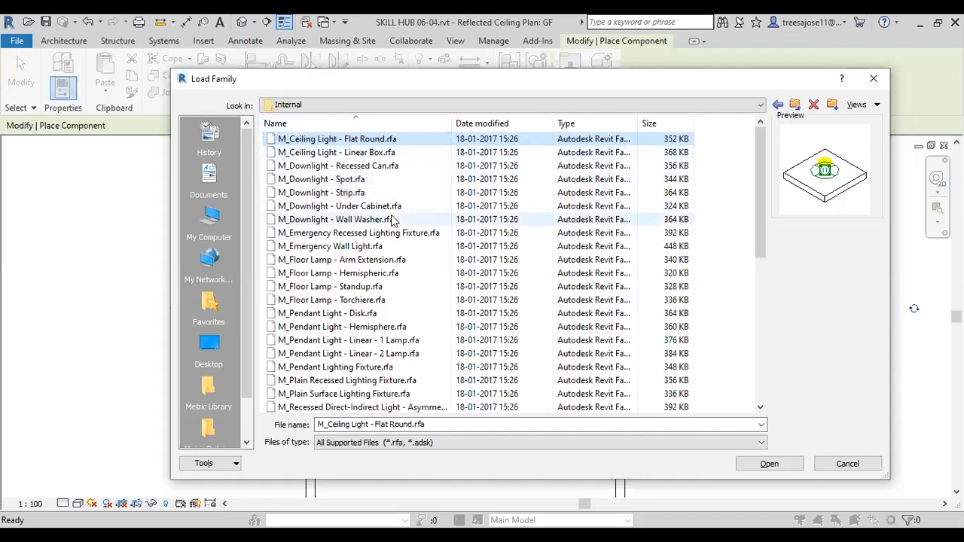
left_click(767, 465)
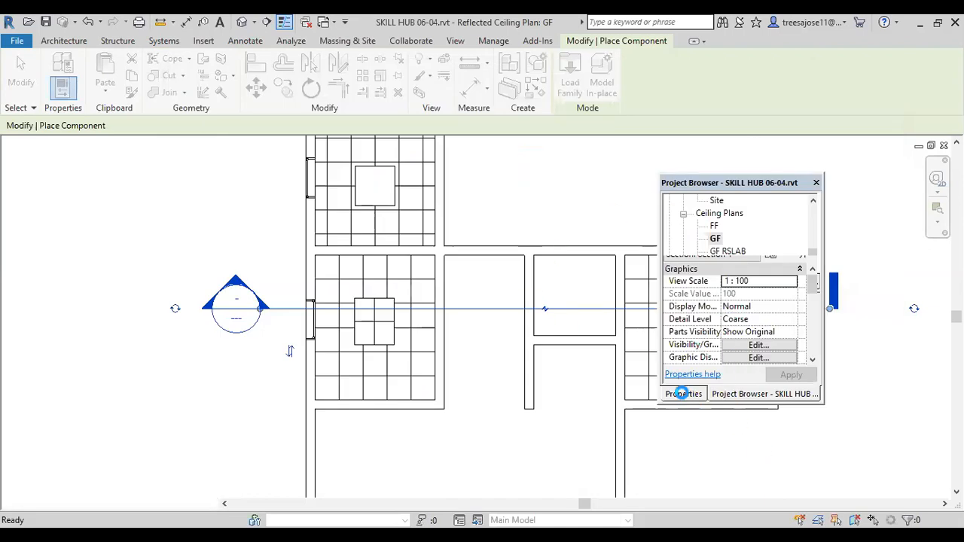
Step: Set the new ceiling light's elevation to 260 for placement on a vertical face
left_click(683, 394)
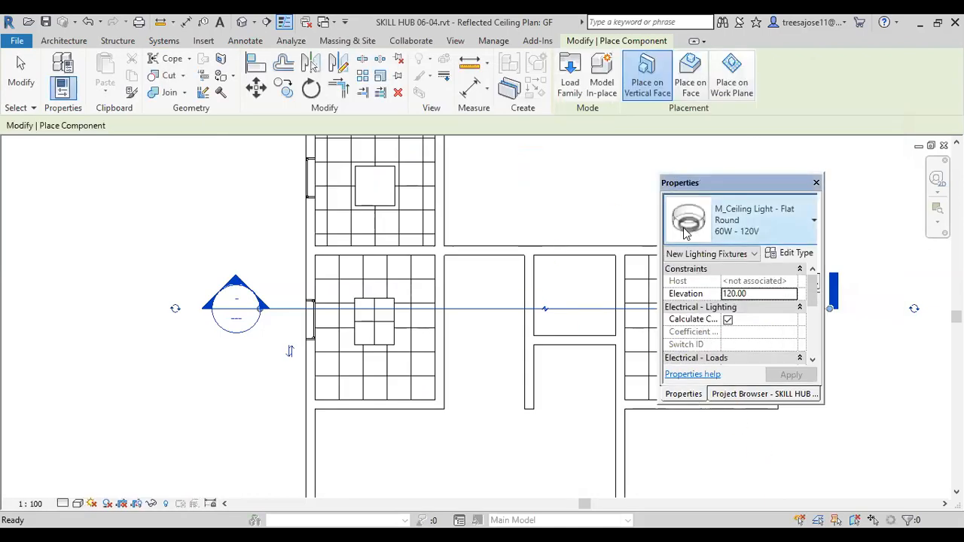
left_click(757, 294)
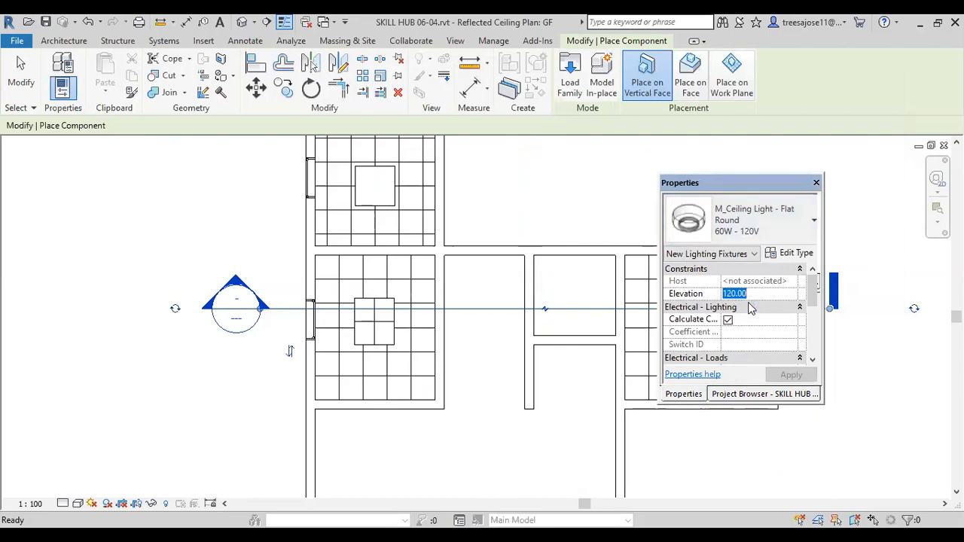
type("260")
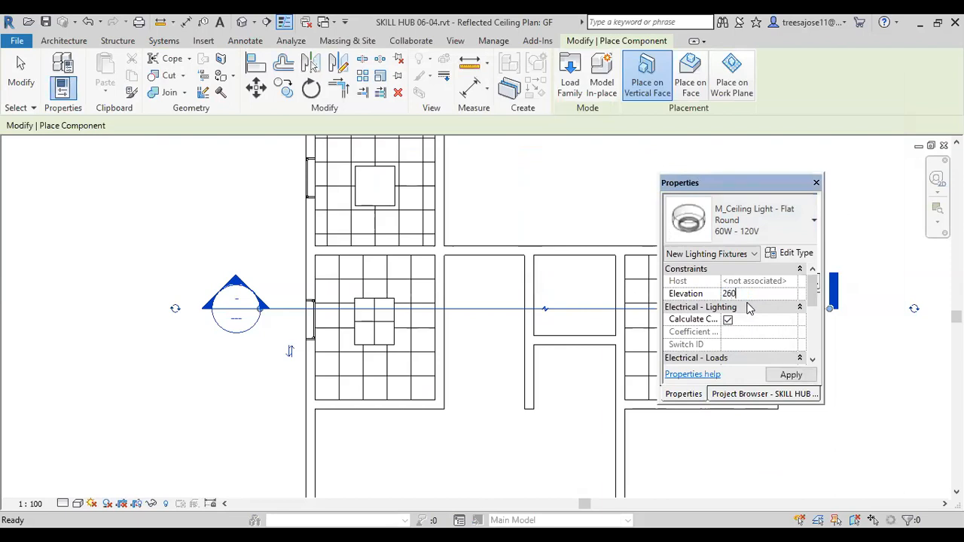
Step: Place four 60W - 120V Flat Round ceiling lights on the ceiling face at grid intersections near the room's corners, 60 from the walls
scroll(344, 279, "up", 2)
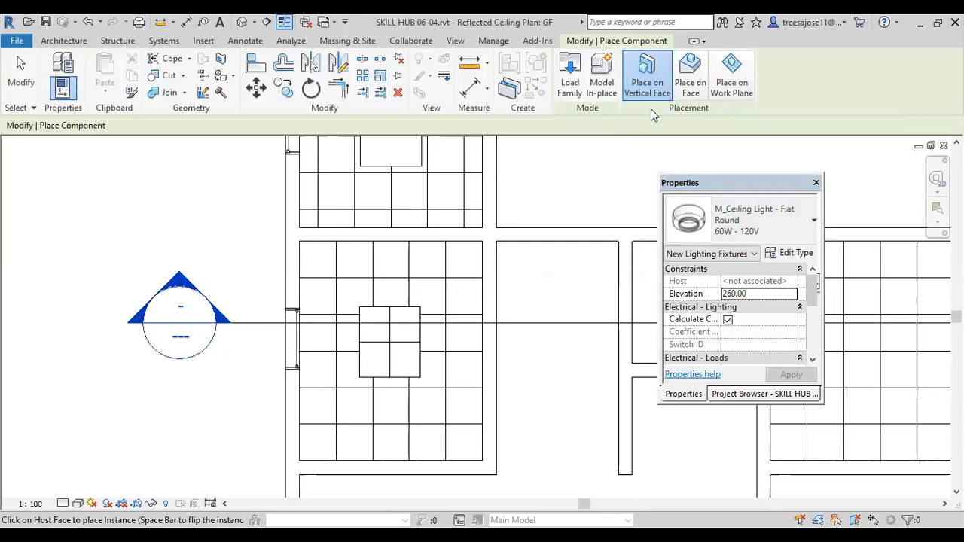
left_click(690, 82)
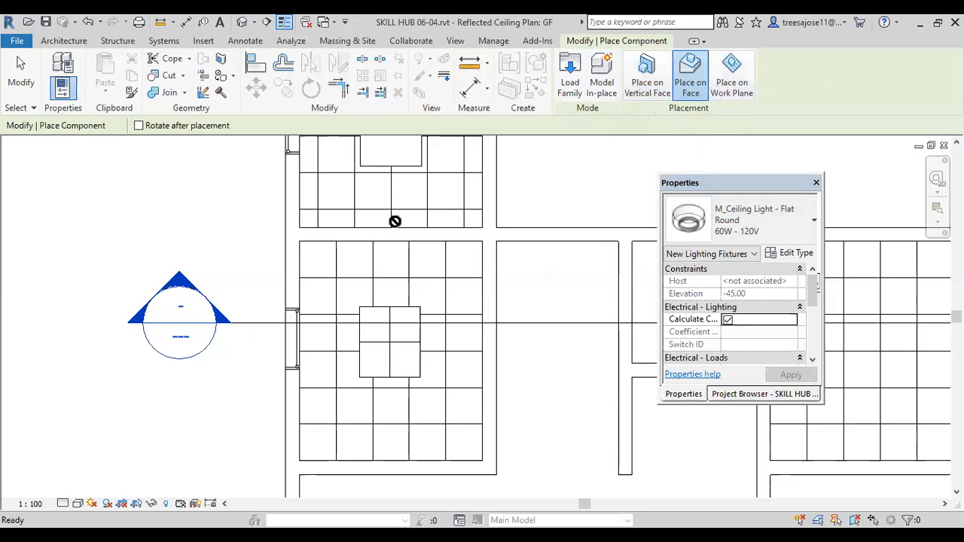
scroll(336, 278, "up", 1)
left_click(338, 278)
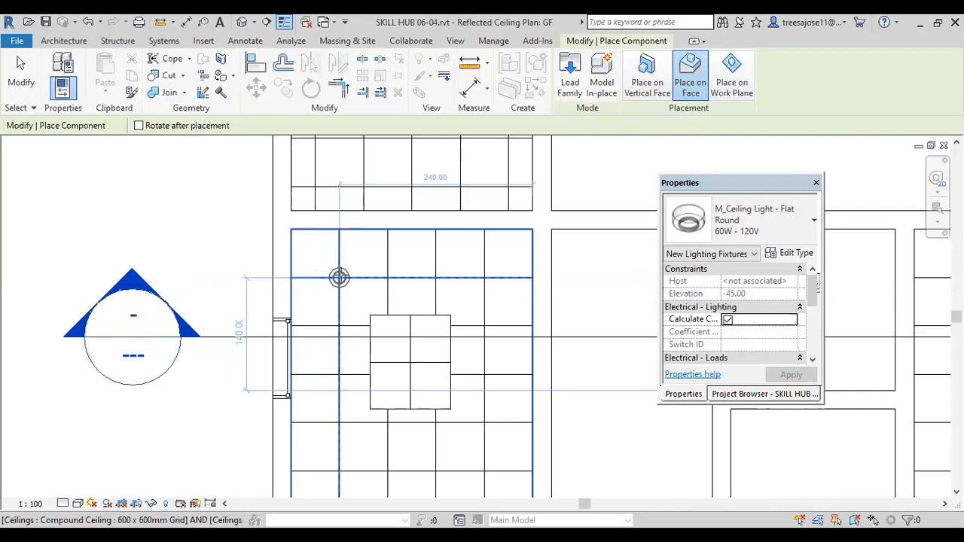
left_click(486, 277)
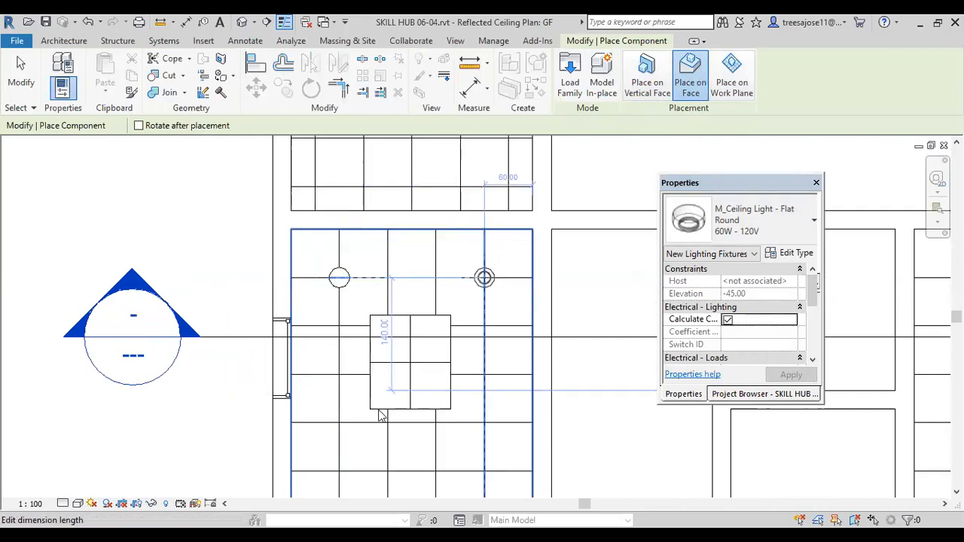
scroll(380, 416, "down", 1)
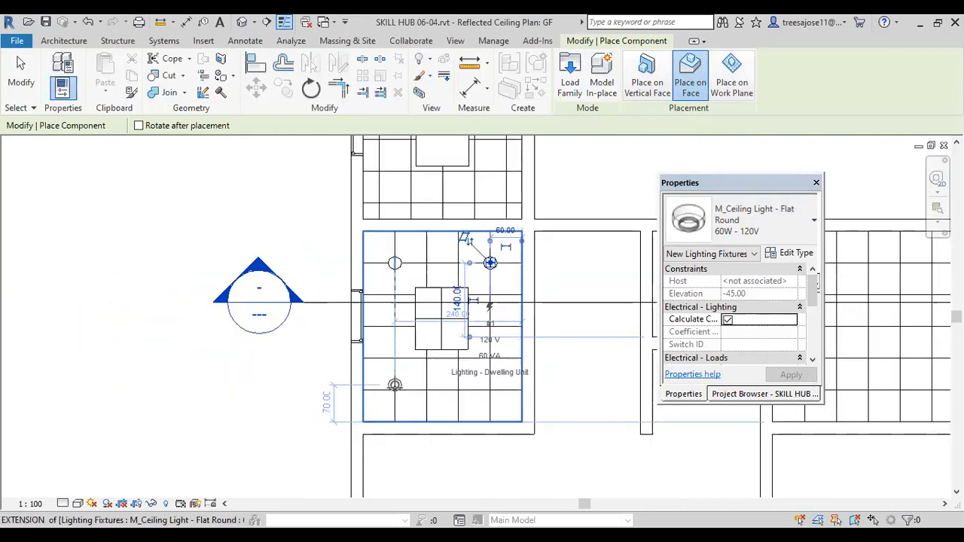
left_click(491, 263)
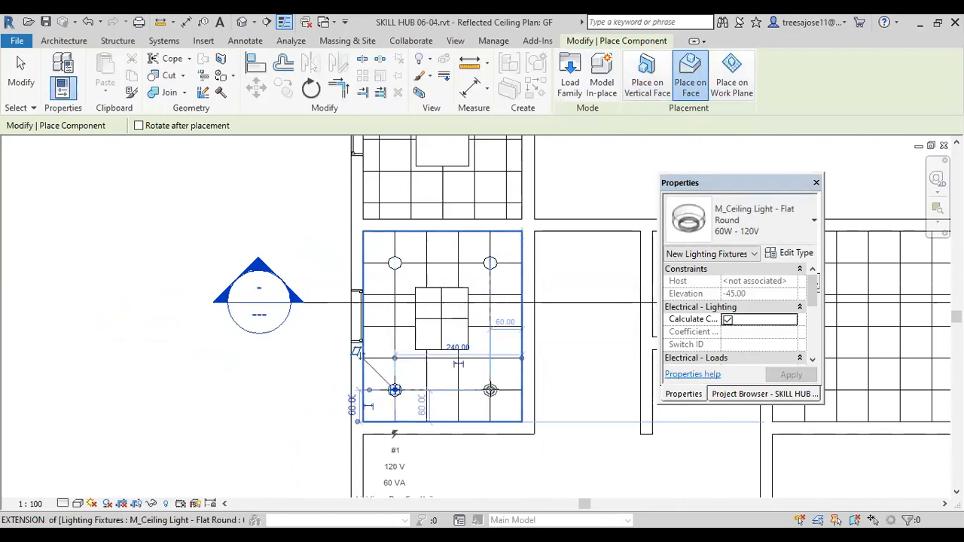
left_click(500, 402)
left_click(22, 72)
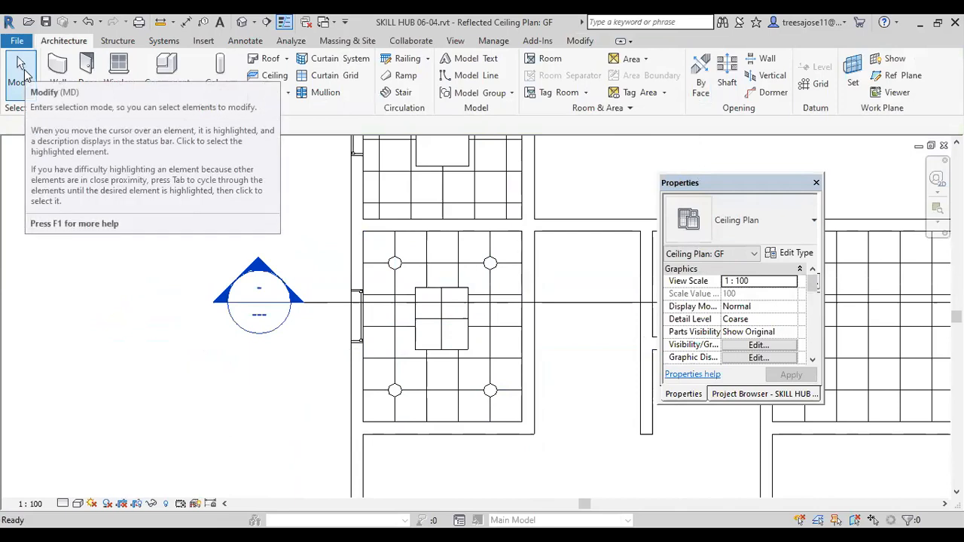
left_click(380, 279)
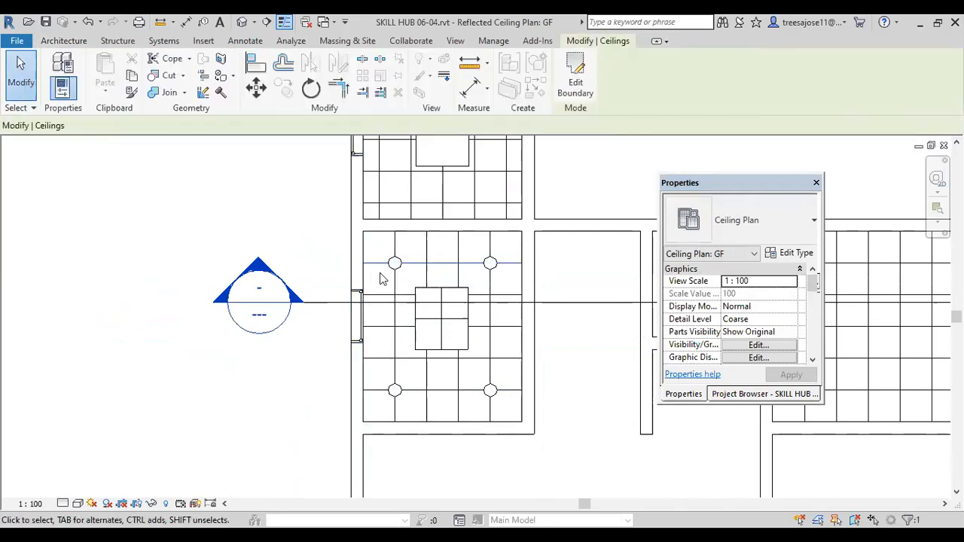
left_click(21, 76)
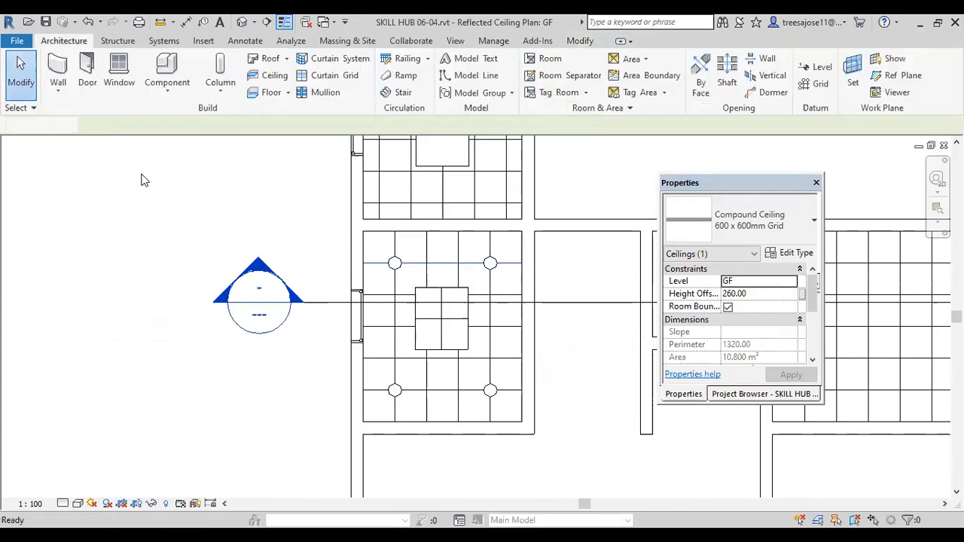
Step: Try changing the initial color preset of the upper-left ceiling light's type to Fluorescent (White)
scroll(405, 280, "up", 2)
left_click(401, 271)
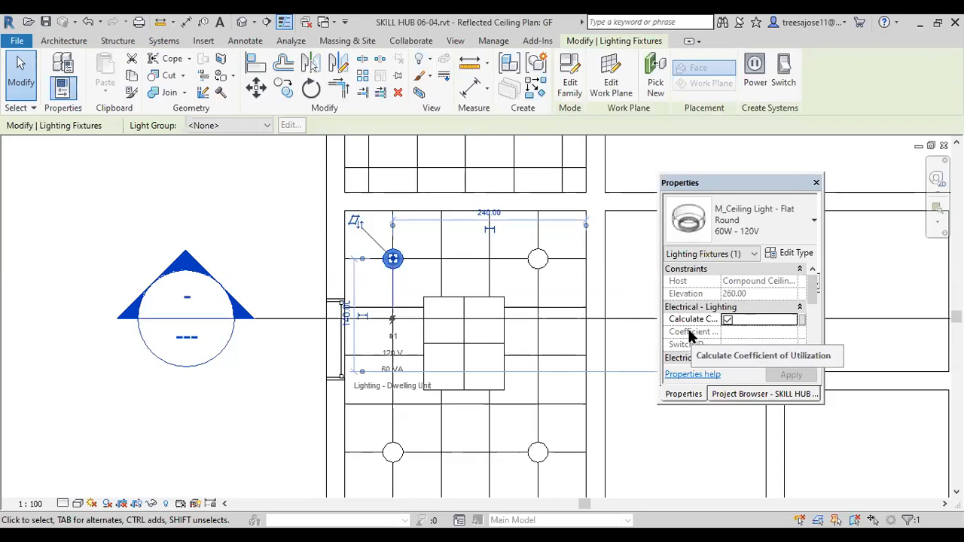
left_click(790, 253)
left_click_drag(457, 249, 451, 385)
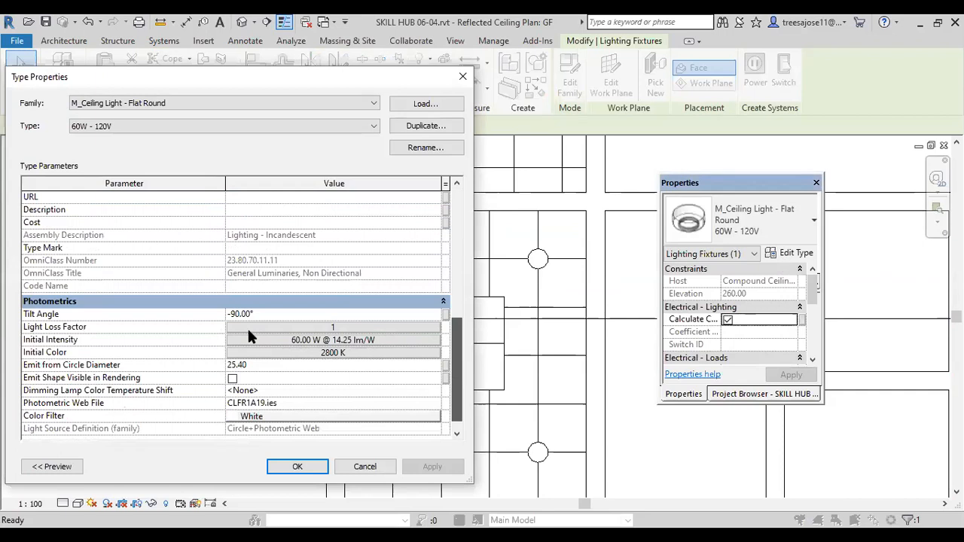
left_click(311, 354)
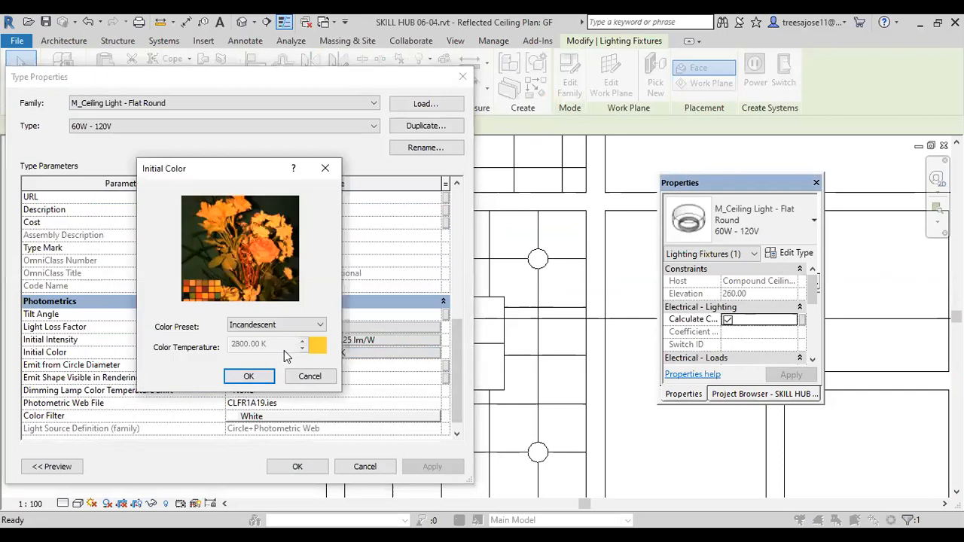
left_click(280, 326)
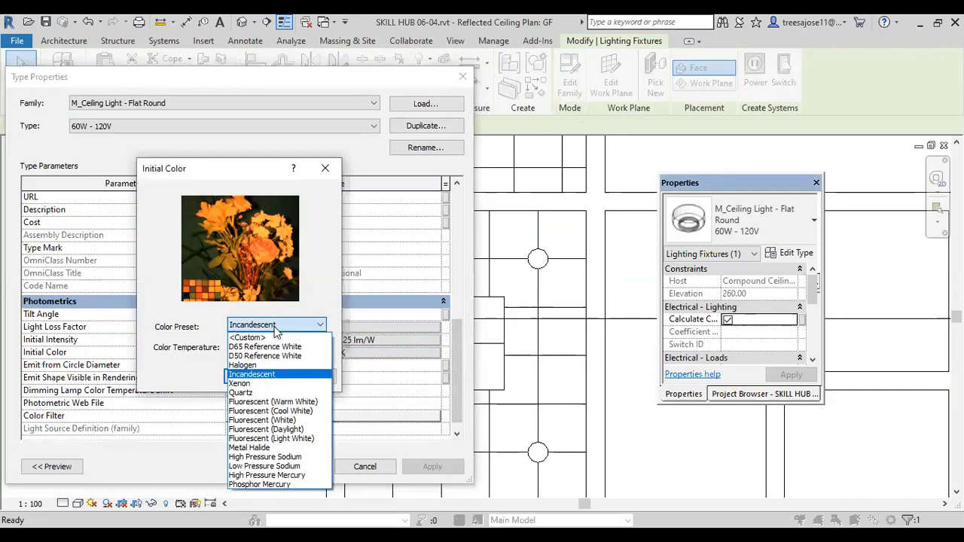
left_click(265, 421)
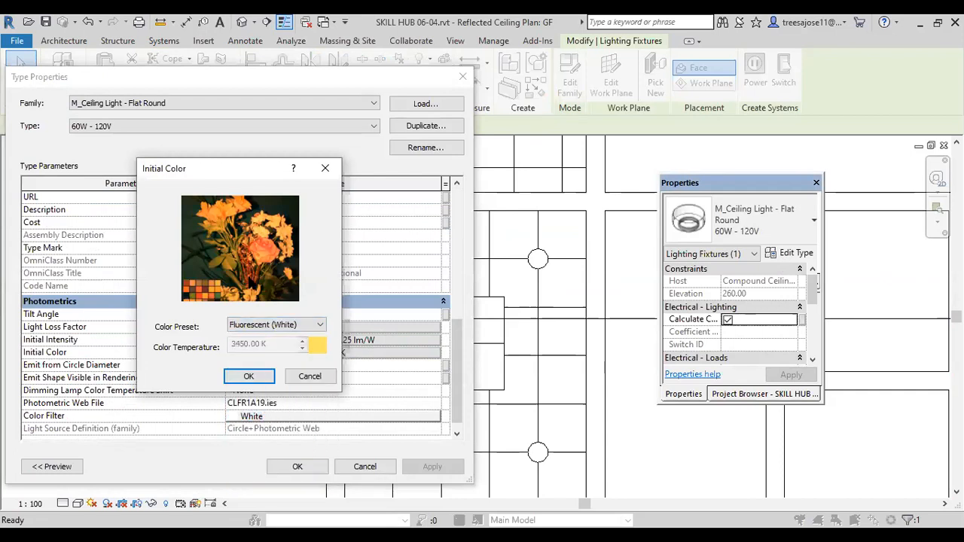
left_click(248, 376)
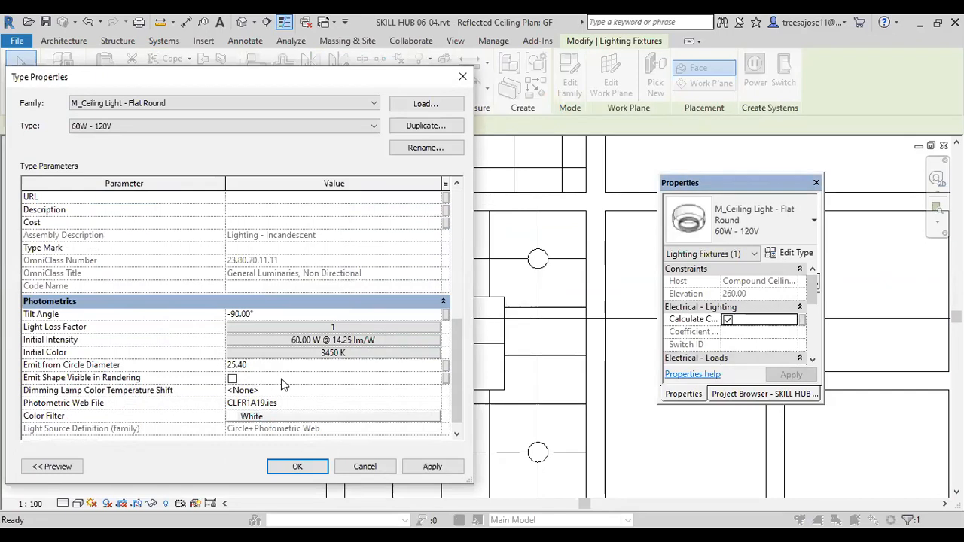
Step: Try the Luminous Flux option for the light type's initial intensity, and close the type properties without saving
left_click(295, 341)
left_click(295, 343)
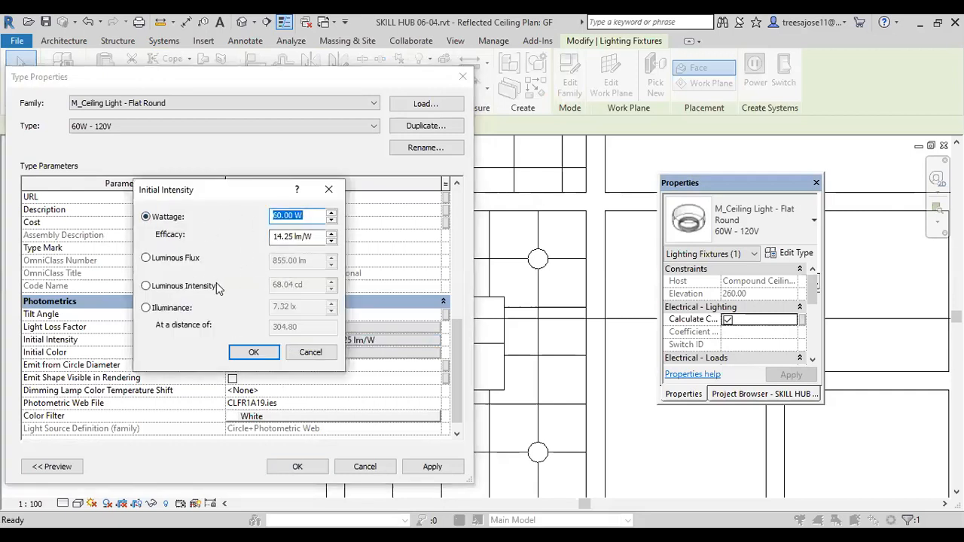
left_click(146, 258)
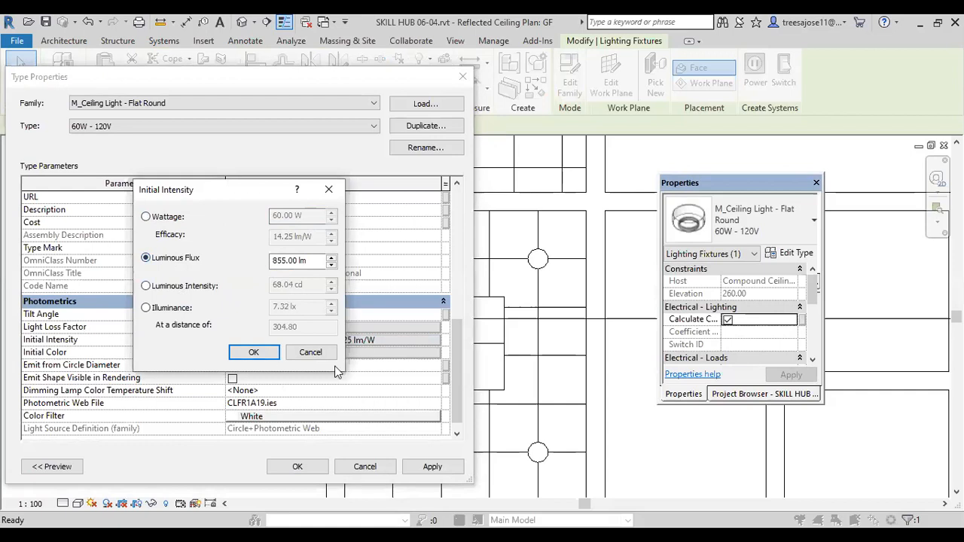
left_click(329, 190)
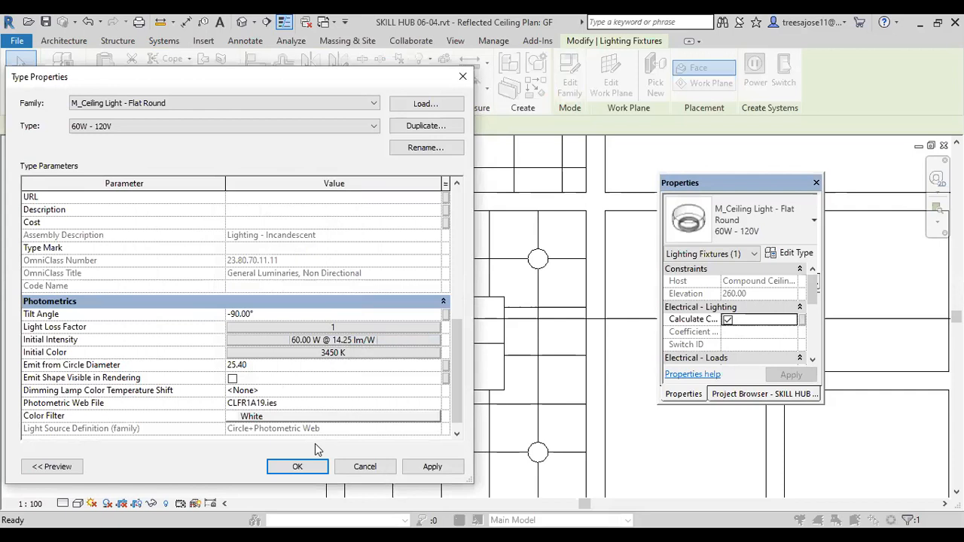
left_click(463, 76)
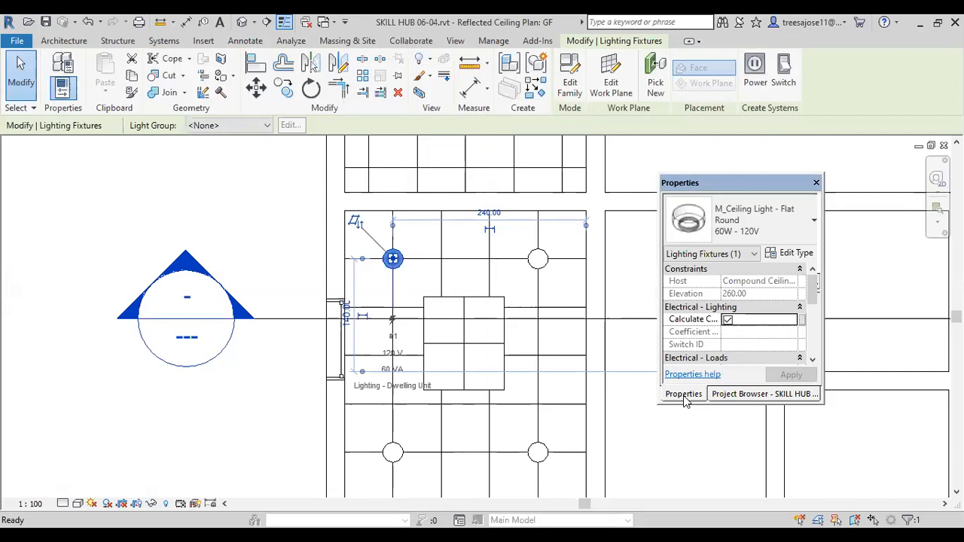
Step: Open the GF floor plan and place a camera in the lit room's door corner, aimed at the diagonally opposite corner
left_click(742, 395)
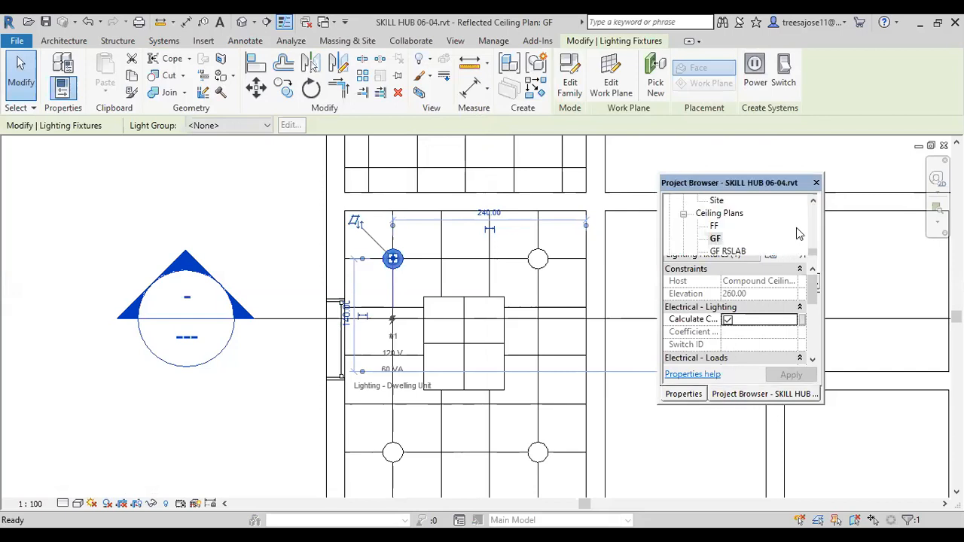
scroll(715, 252, "up", 3)
left_click(714, 251)
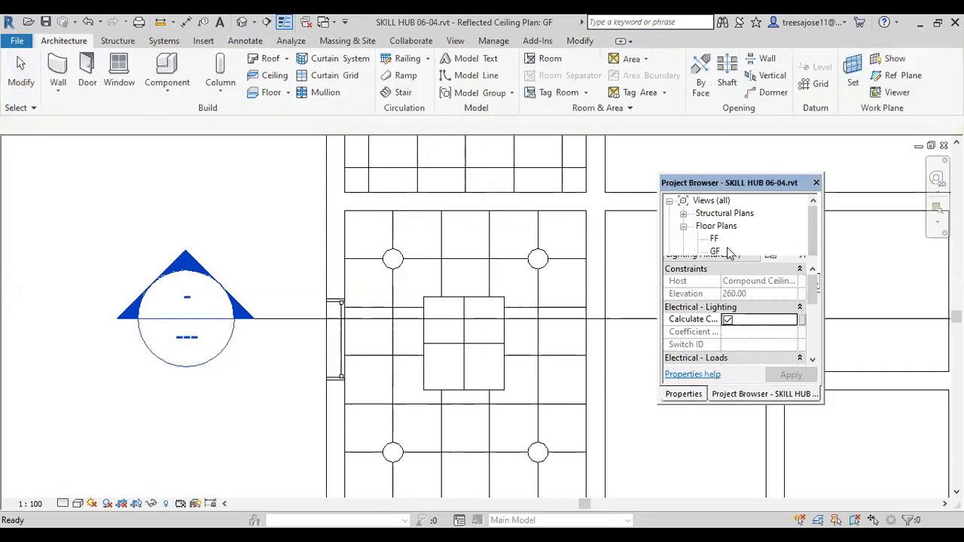
double_click(714, 250)
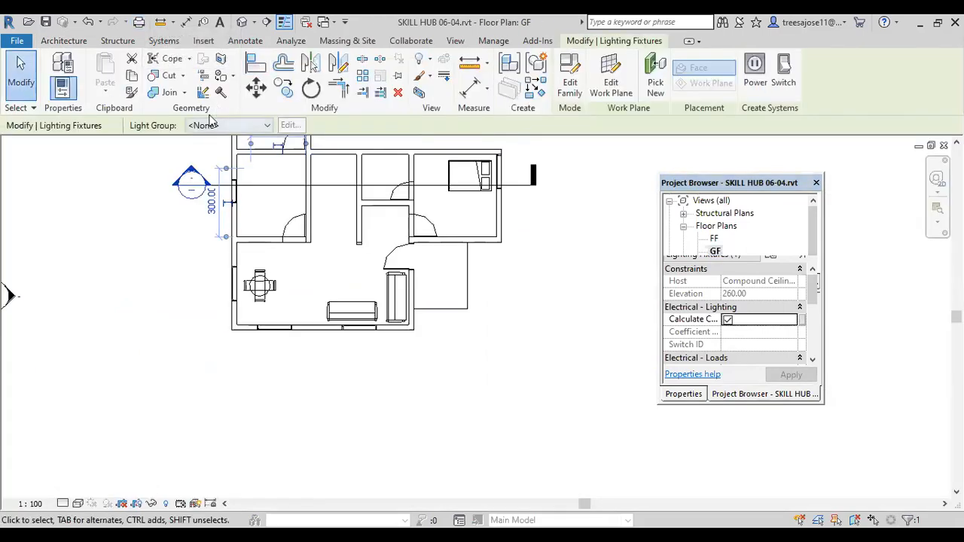
left_click(254, 23)
left_click(264, 57)
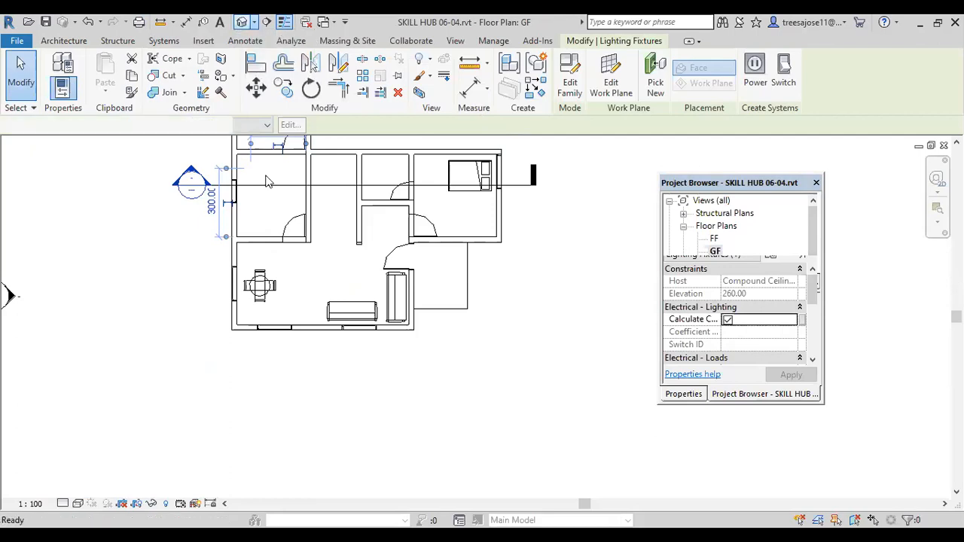
left_click(304, 237)
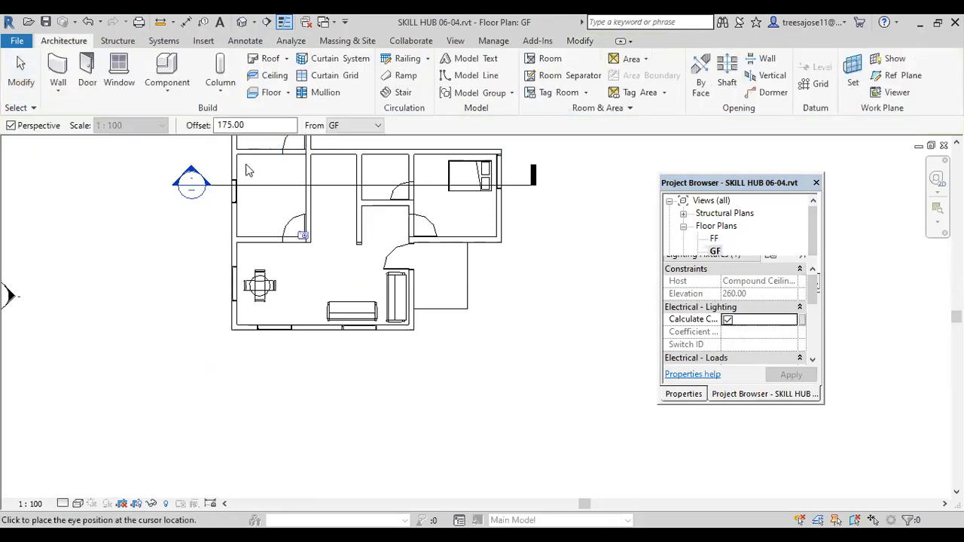
left_click(299, 256)
Step: Enlarge the camera view's crop region on all four sides to show more ceiling and lights, and apply the Shaded visual style
left_click_drag(431, 429, 432, 476)
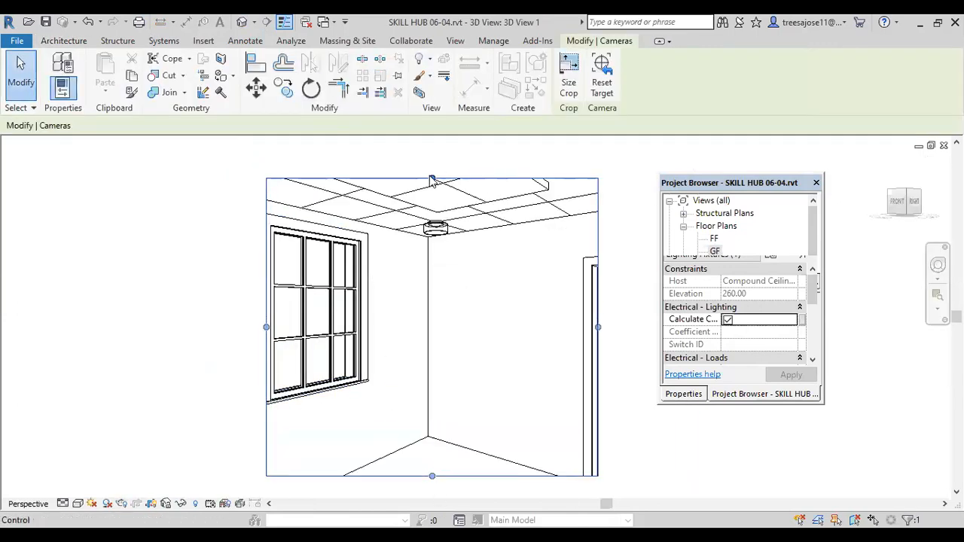
left_click_drag(431, 179, 432, 140)
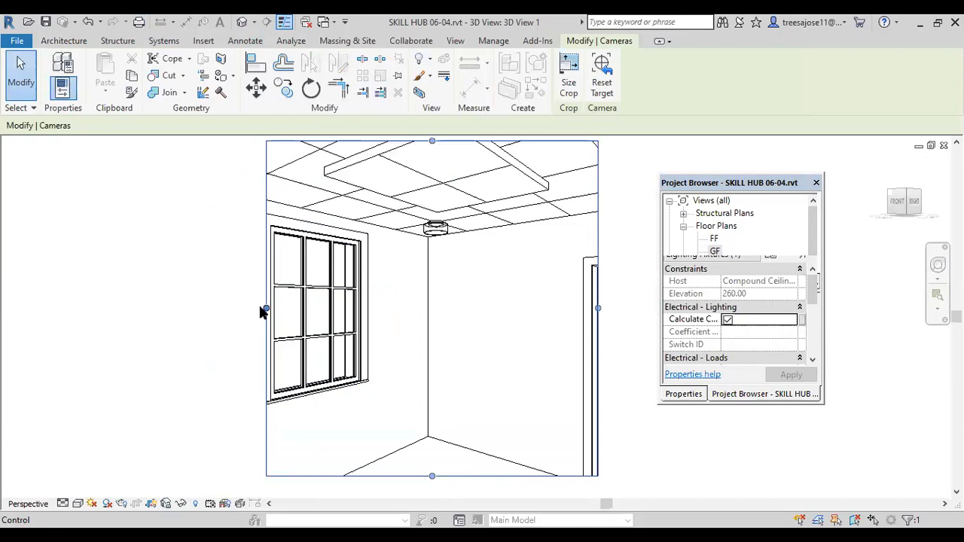
left_click_drag(266, 308, 182, 308)
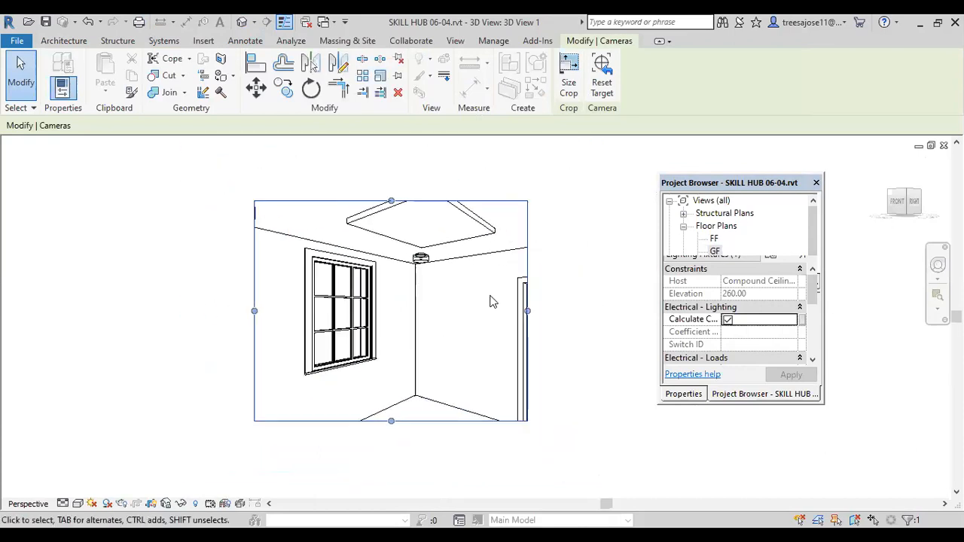
left_click_drag(527, 311, 566, 311)
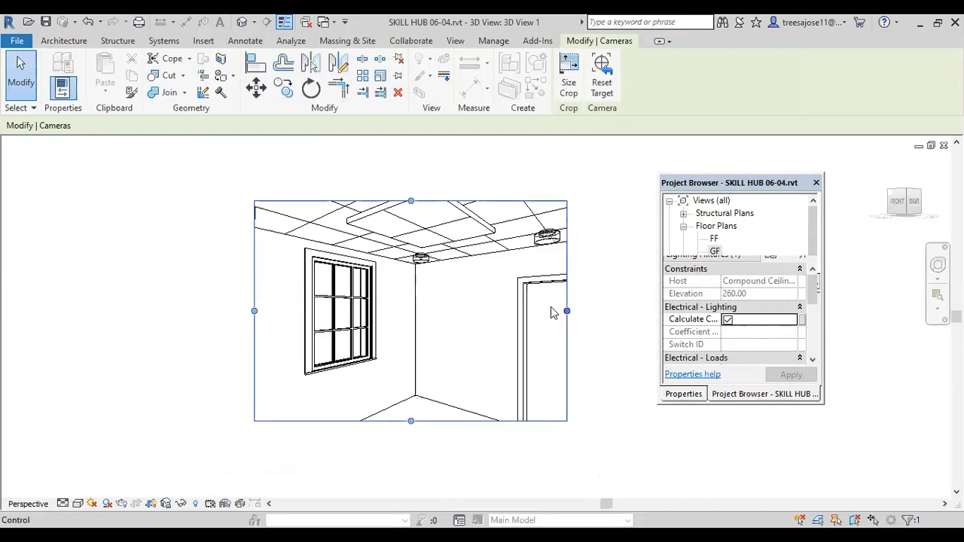
left_click_drag(410, 200, 407, 172)
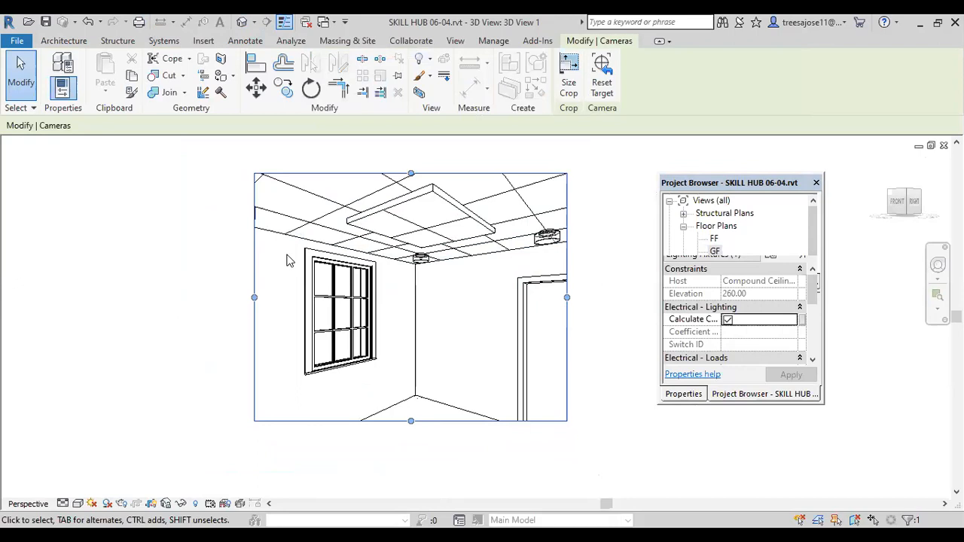
left_click(77, 503)
left_click(108, 447)
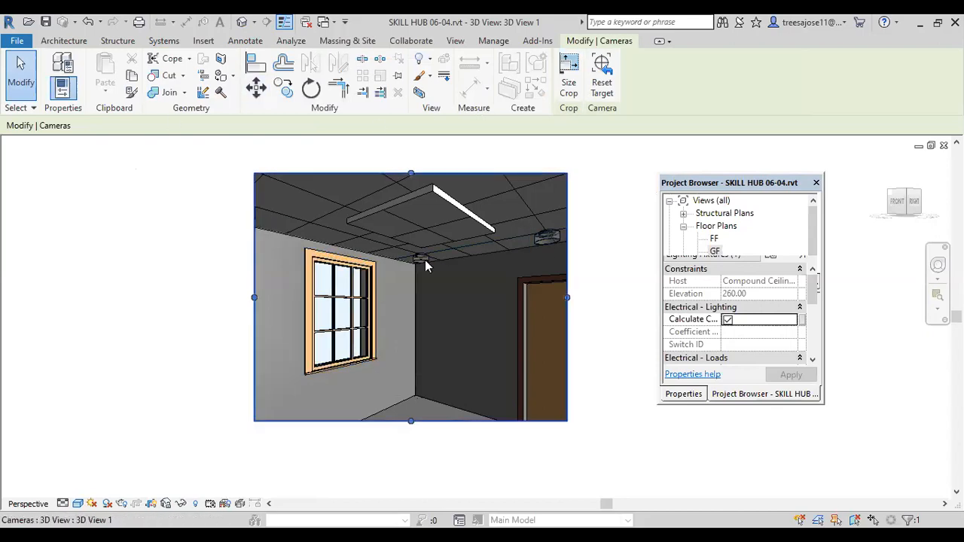
scroll(425, 263, "down", 1)
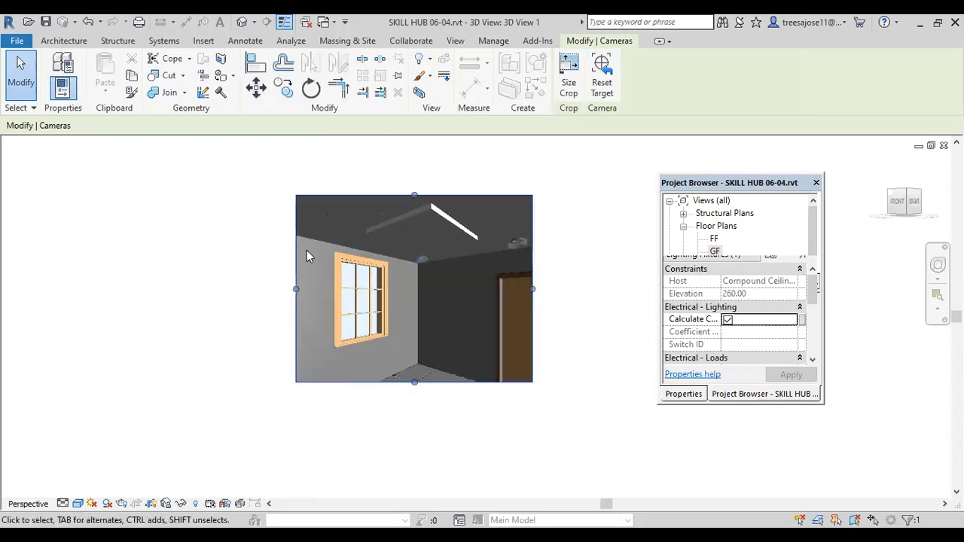
Step: Return to the GF floor plan with the whole ground floor in view
double_click(716, 251)
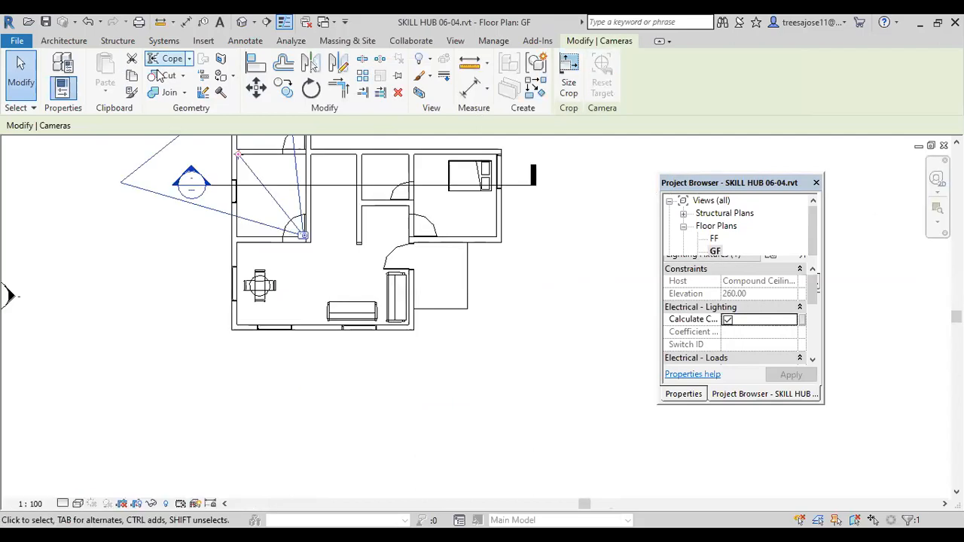
scroll(279, 259, "down", 2)
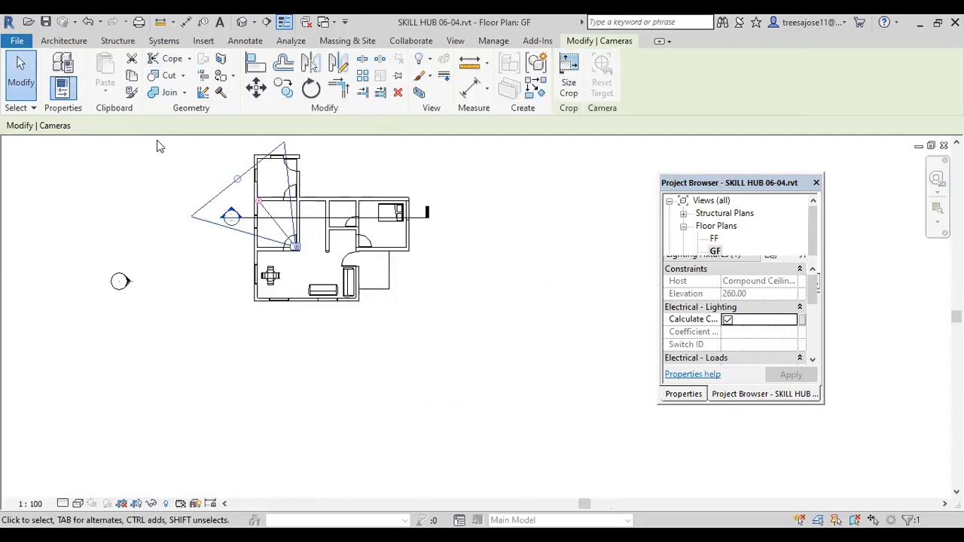
left_click(63, 41)
left_click(167, 89)
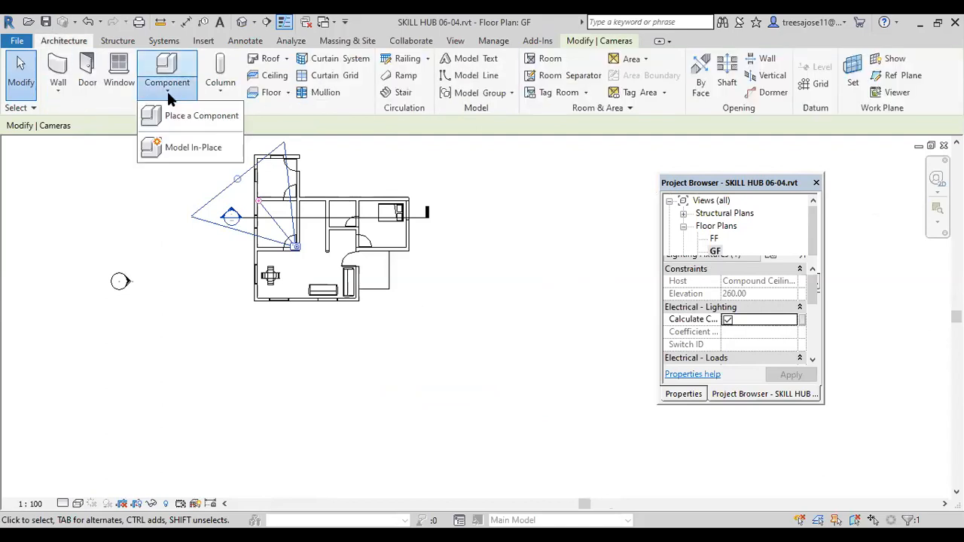
left_click(193, 149)
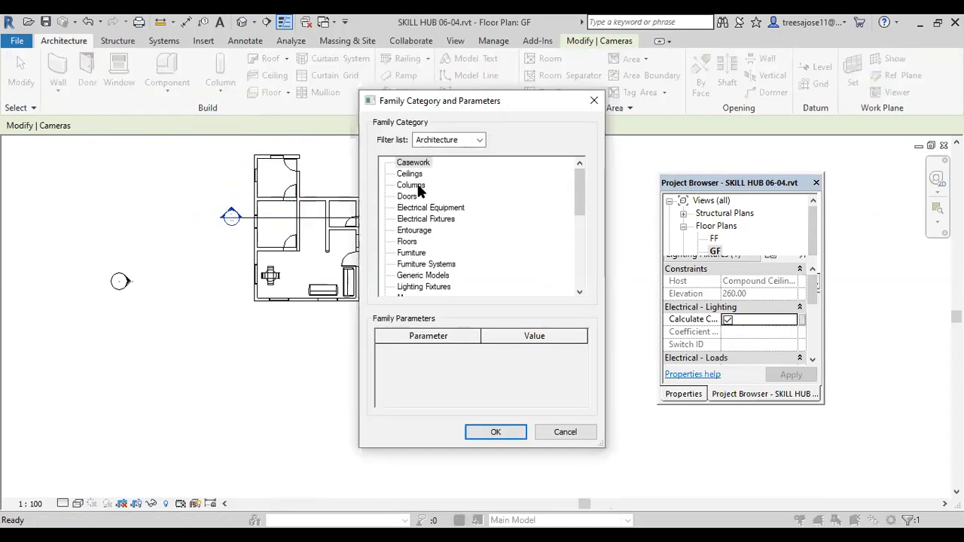
left_click(408, 175)
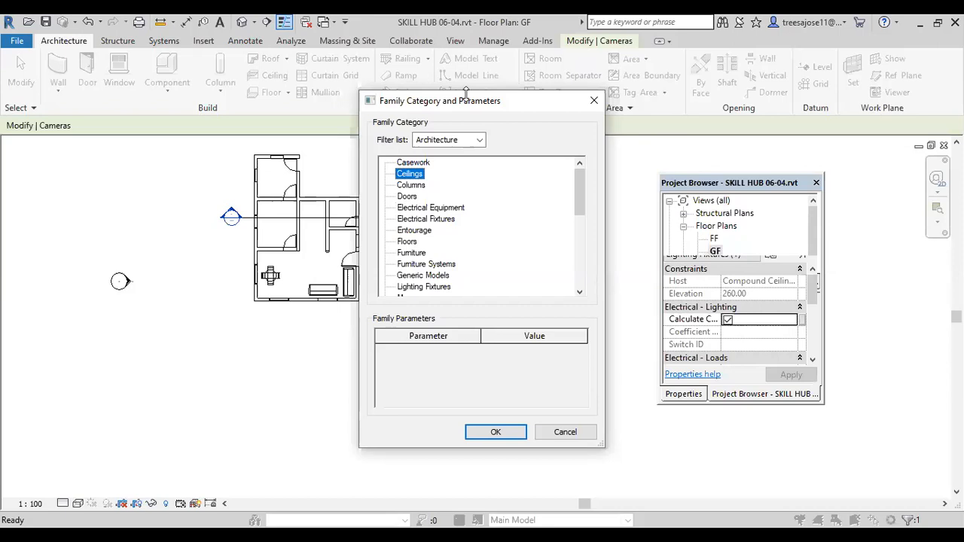
key("Escape")
Step: Start the Ceiling command in the GF floor plan
left_click(271, 77)
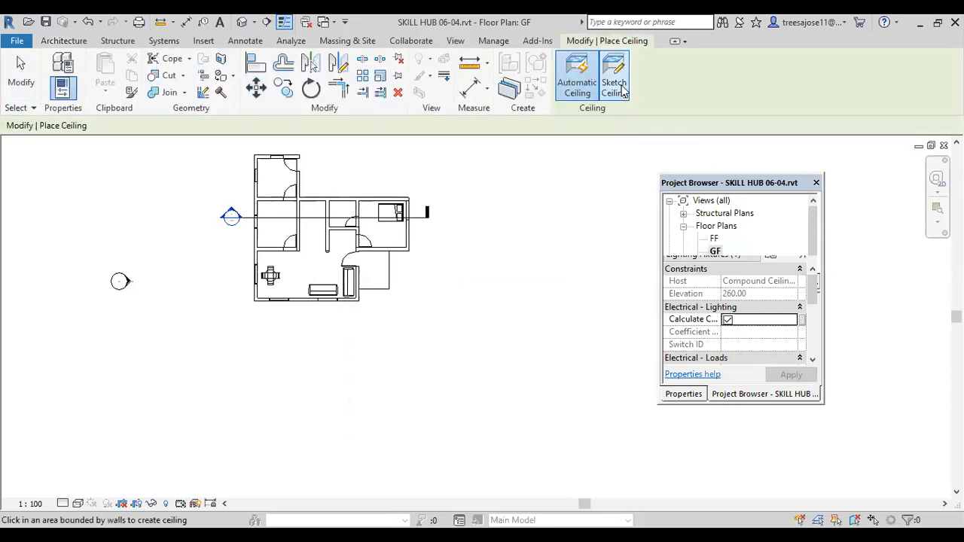
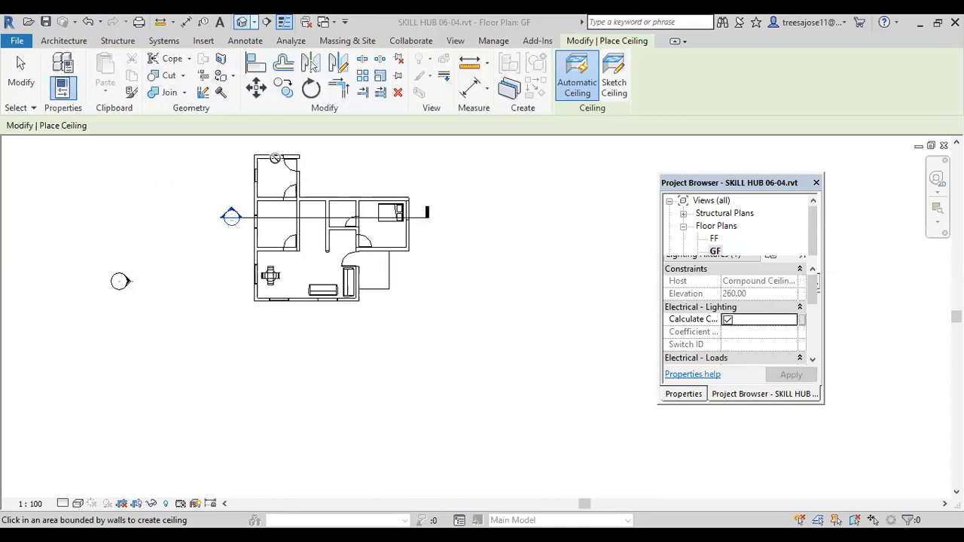
Step: Open the default 3D view and start the Paint command with the house's front walls in view
left_click(254, 22)
left_click(265, 40)
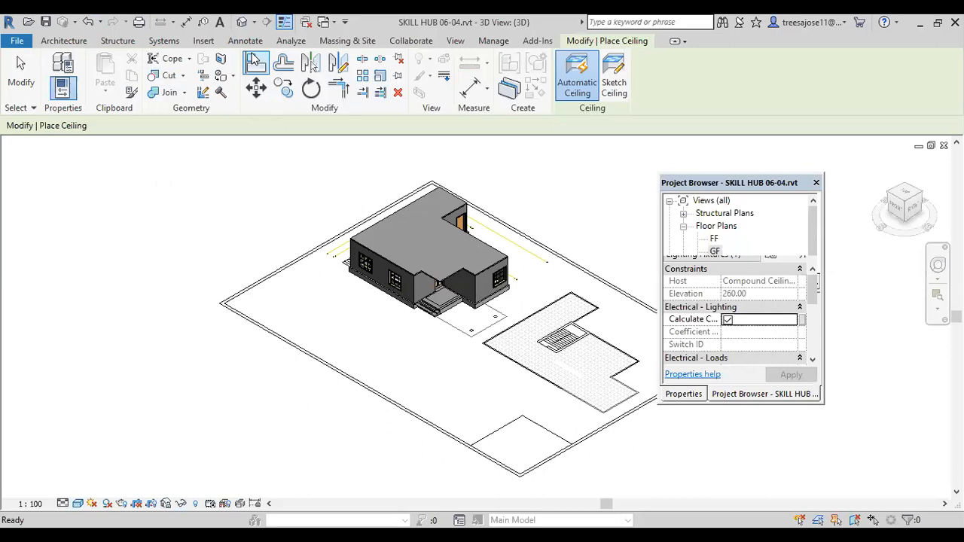
scroll(364, 283, "up", 2)
scroll(364, 284, "up", 4)
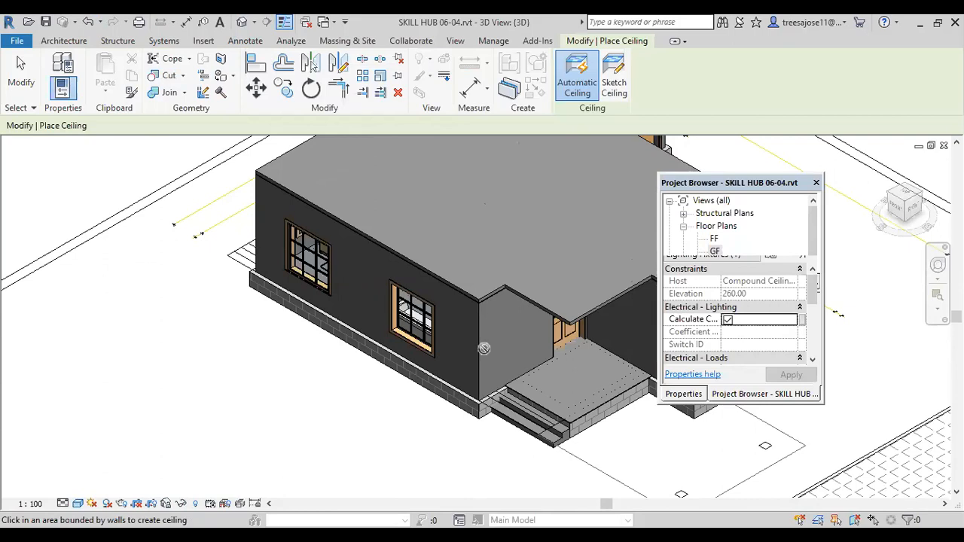
left_click(232, 78)
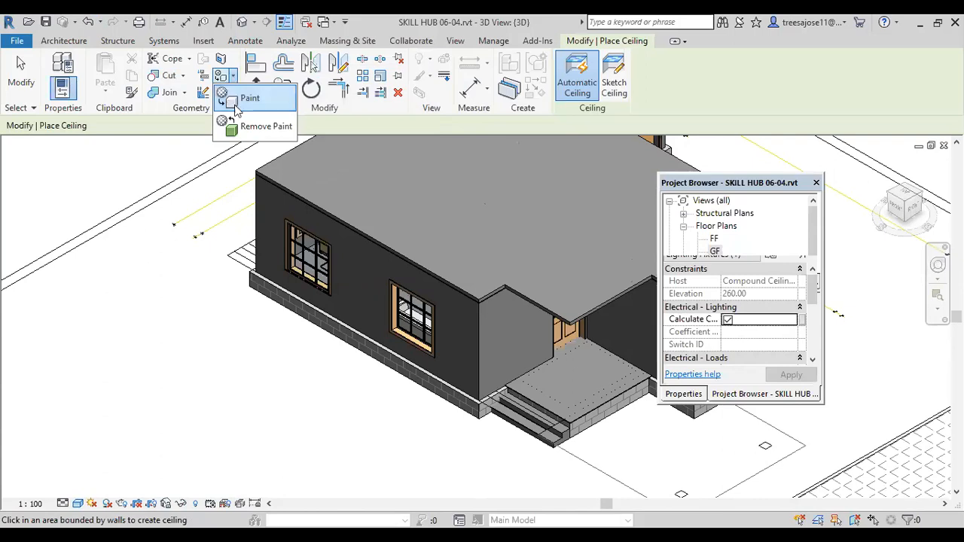
left_click(239, 99)
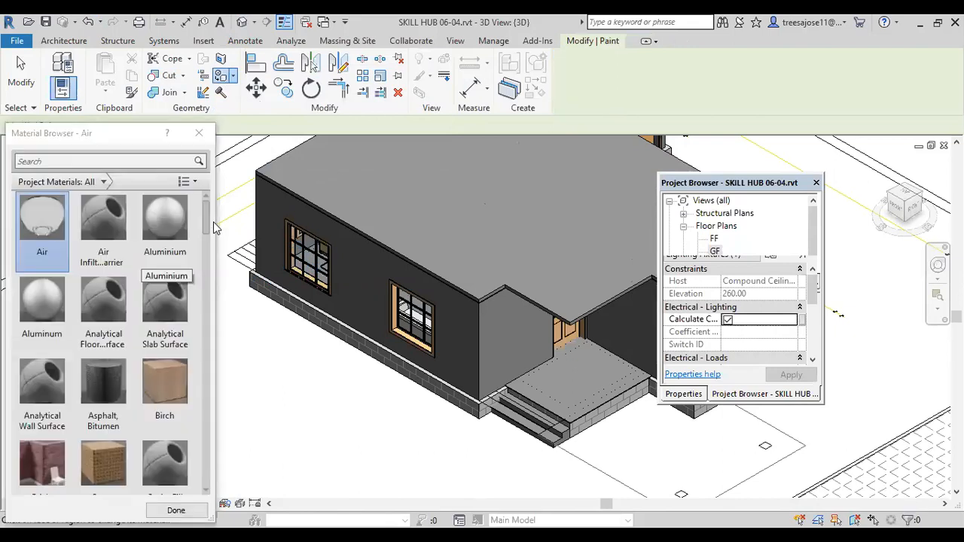
Step: Paint the exterior face of the front wall with the two windows in the Brick, Common material
left_click_drag(205, 219, 182, 430)
scroll(180, 436, "down", 5)
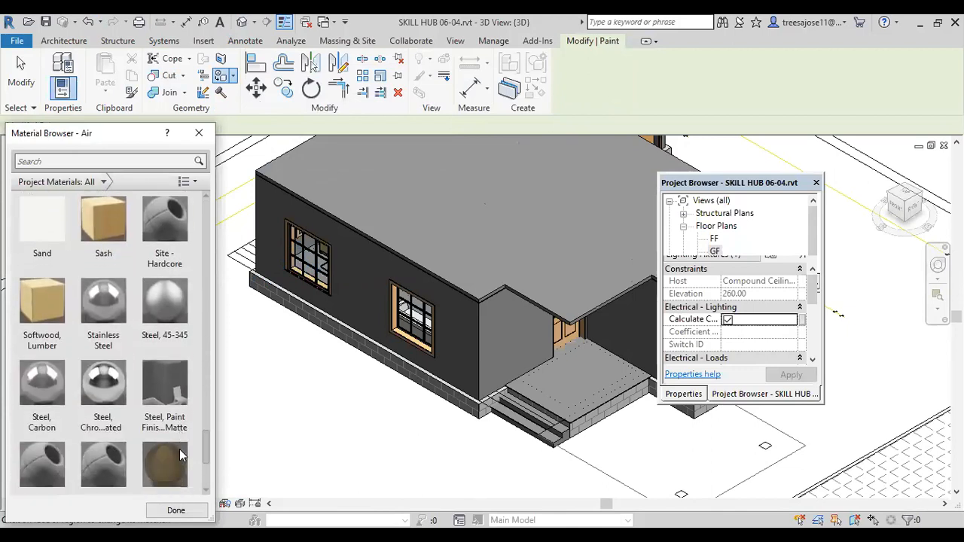
scroll(179, 448, "up", 2)
left_click_drag(176, 386, 213, 206)
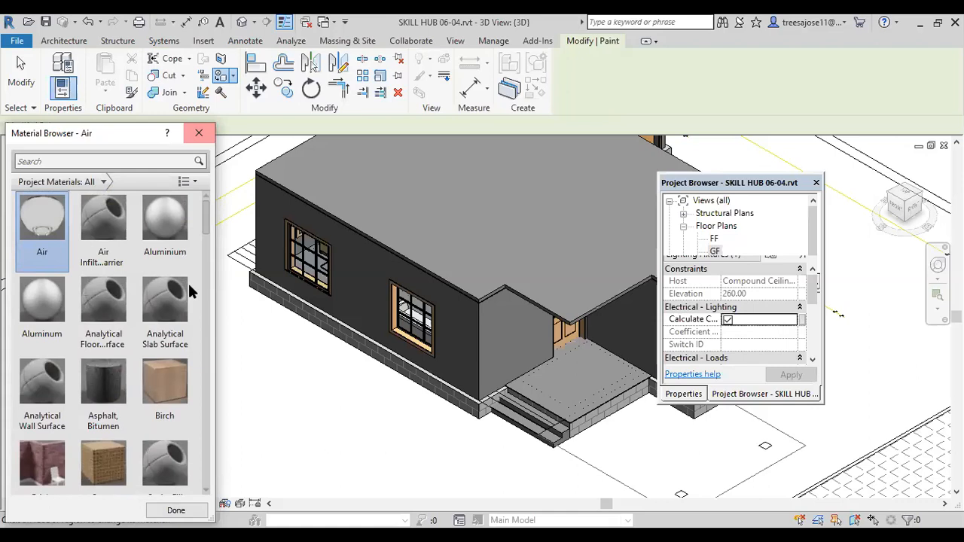
scroll(53, 438, "down", 1)
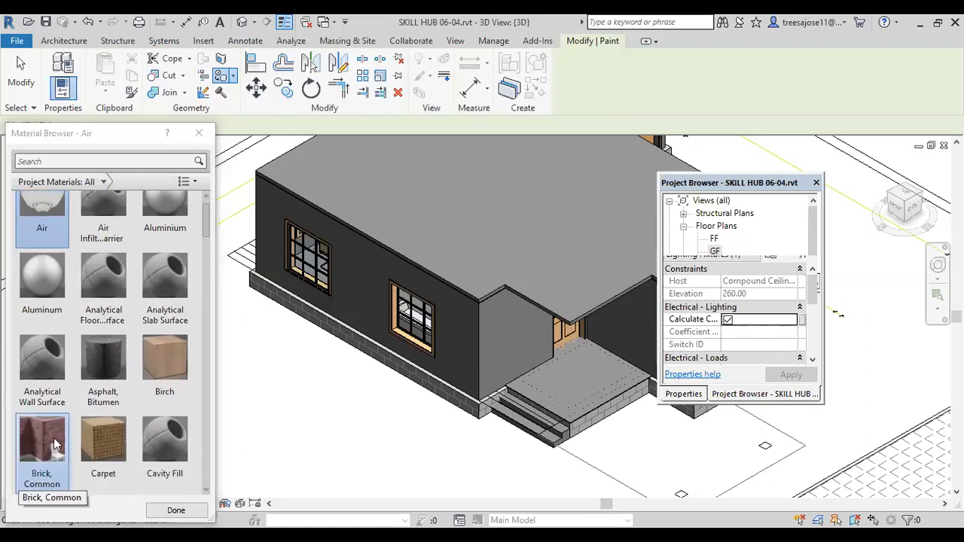
left_click(53, 438)
scroll(370, 311, "up", 3)
left_click(383, 346)
scroll(368, 373, "up", 2)
scroll(366, 375, "up", 2)
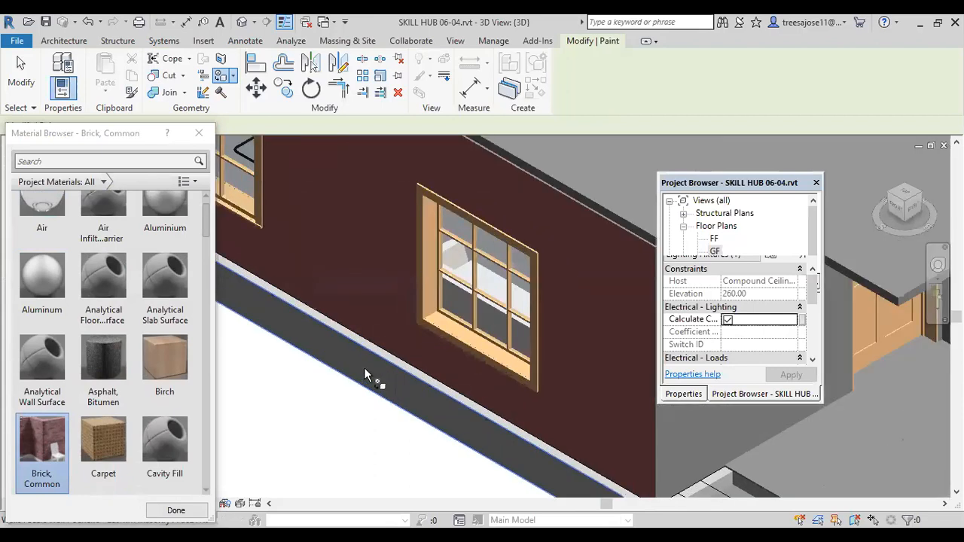
scroll(368, 378, "up", 1)
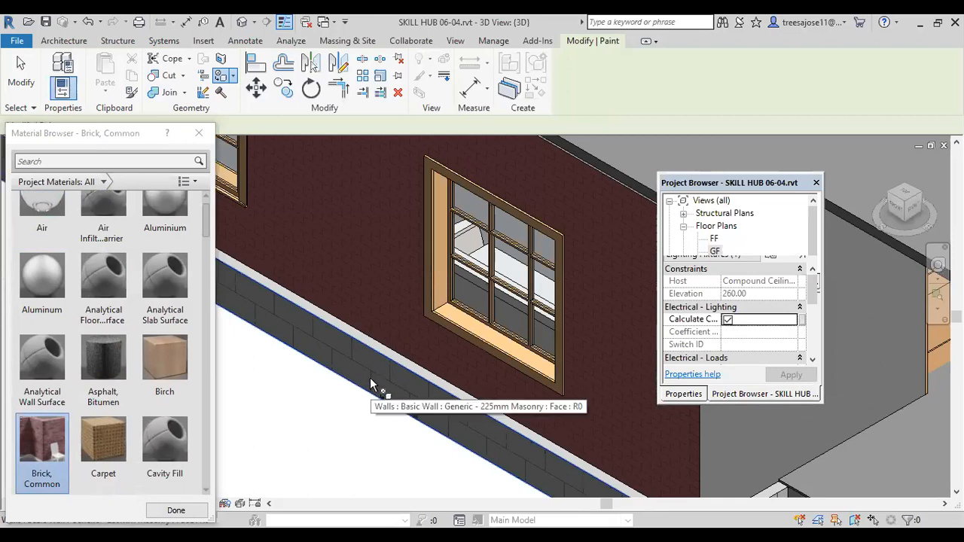
scroll(418, 296, "down", 5)
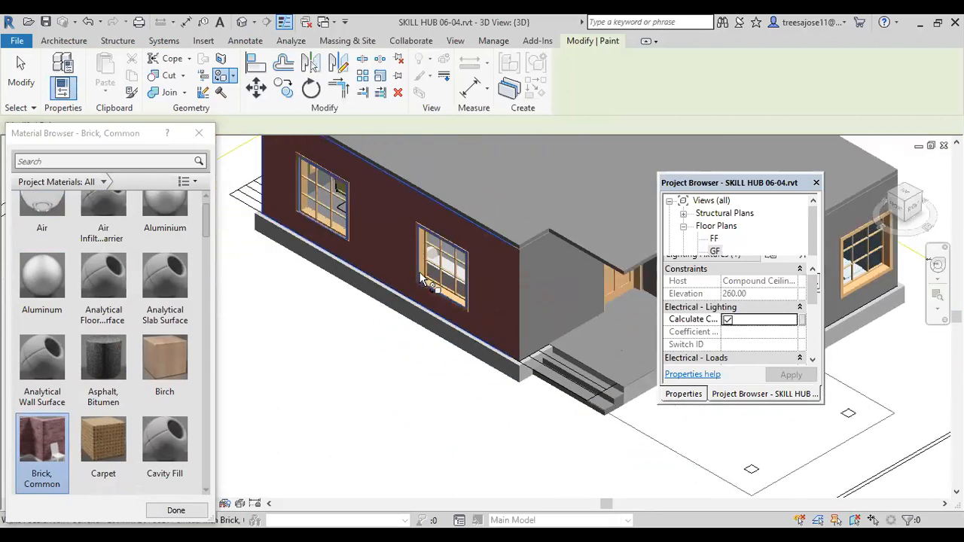
scroll(418, 296, "down", 2)
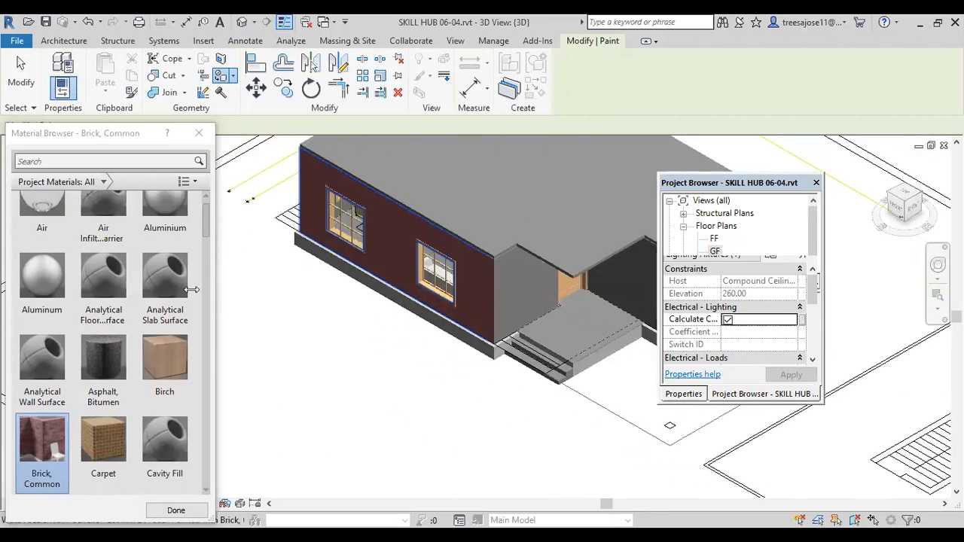
Step: Paint the top surface of the house's flat roof with the Analytical Floor Surface material
left_click(103, 277)
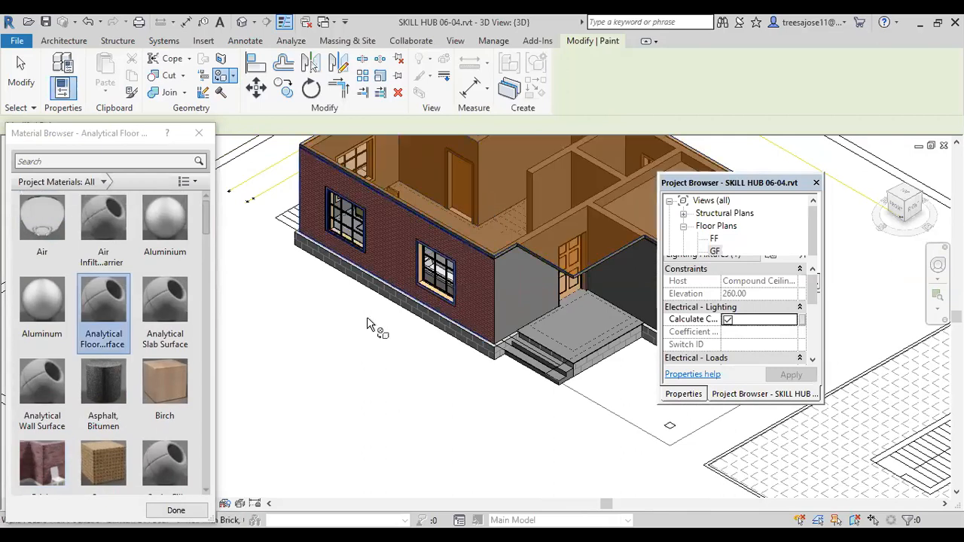
scroll(337, 317, "down", 2)
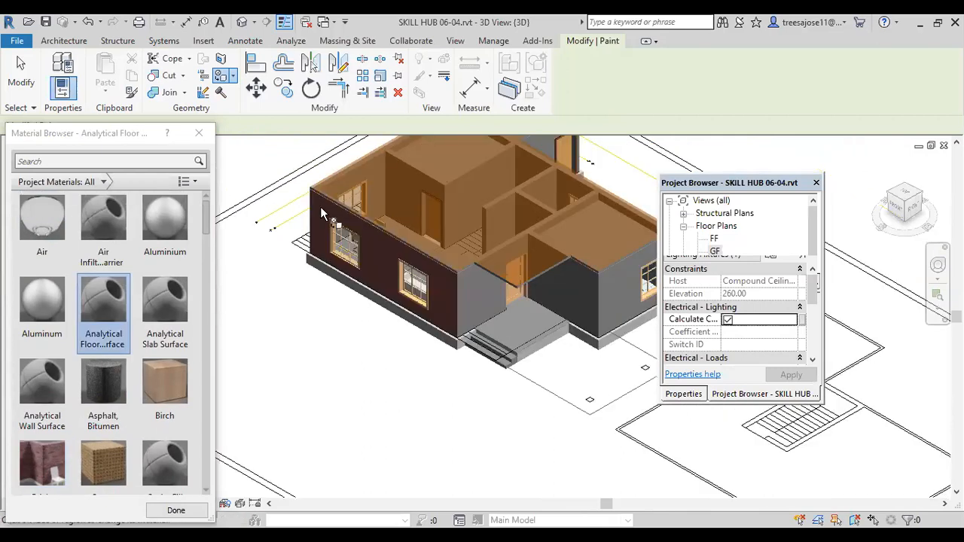
scroll(326, 181, "up", 2)
scroll(322, 208, "up", 2)
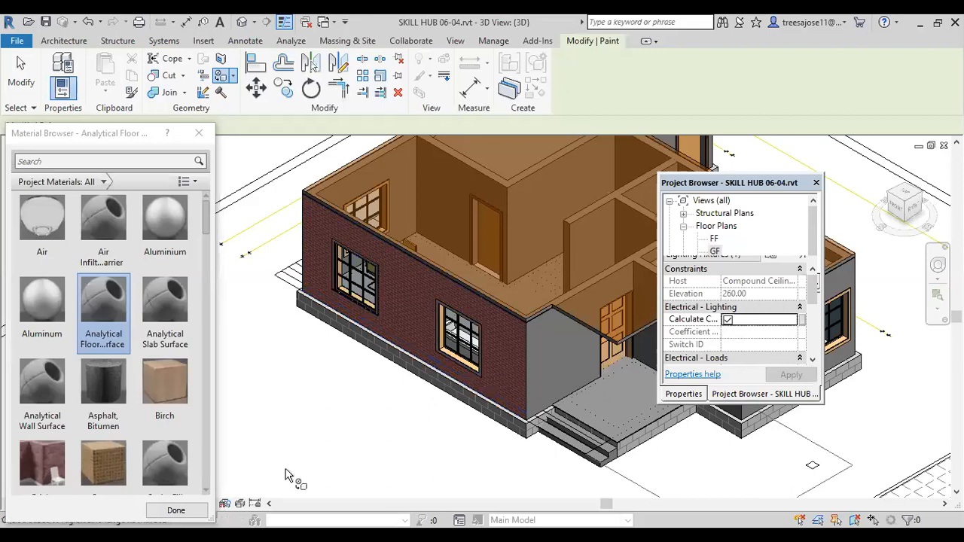
Step: Paint the top surface of the house's flat roof with the Carpet material
left_click(103, 464)
left_click(545, 229)
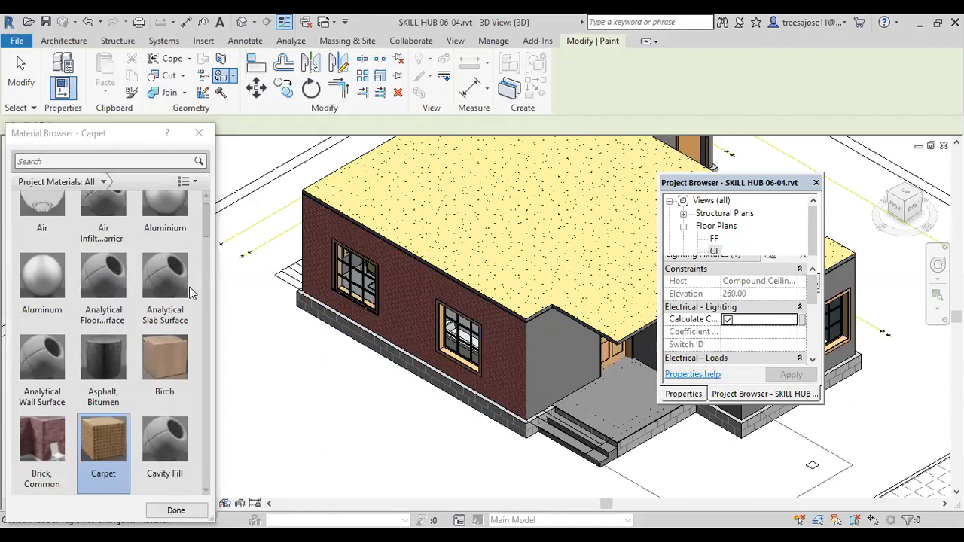
scroll(204, 213, "up", 1)
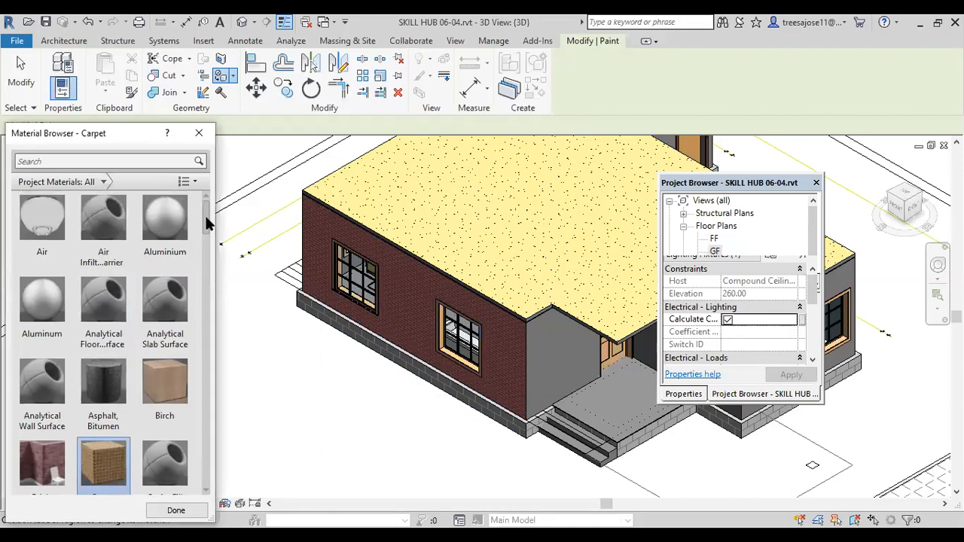
left_click_drag(206, 212, 193, 361)
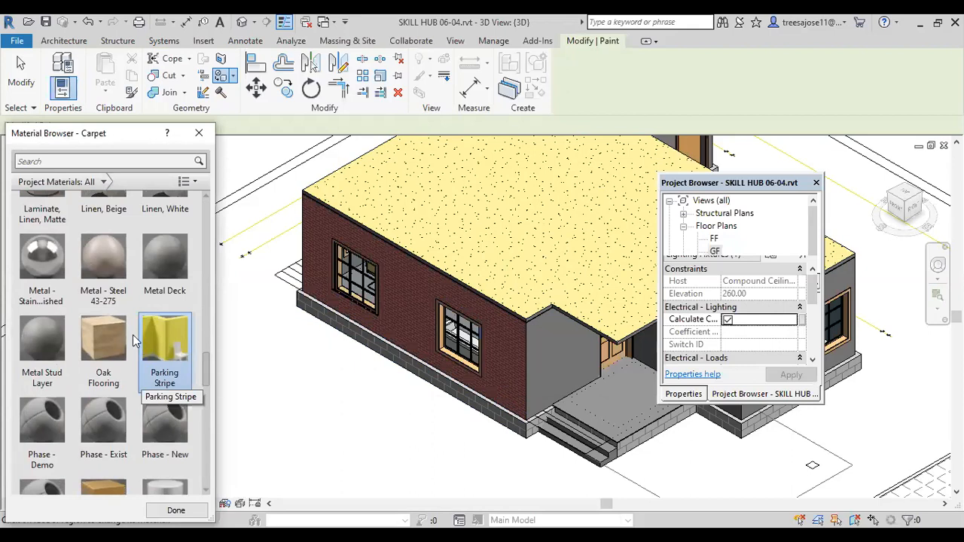
left_click_drag(205, 373, 189, 486)
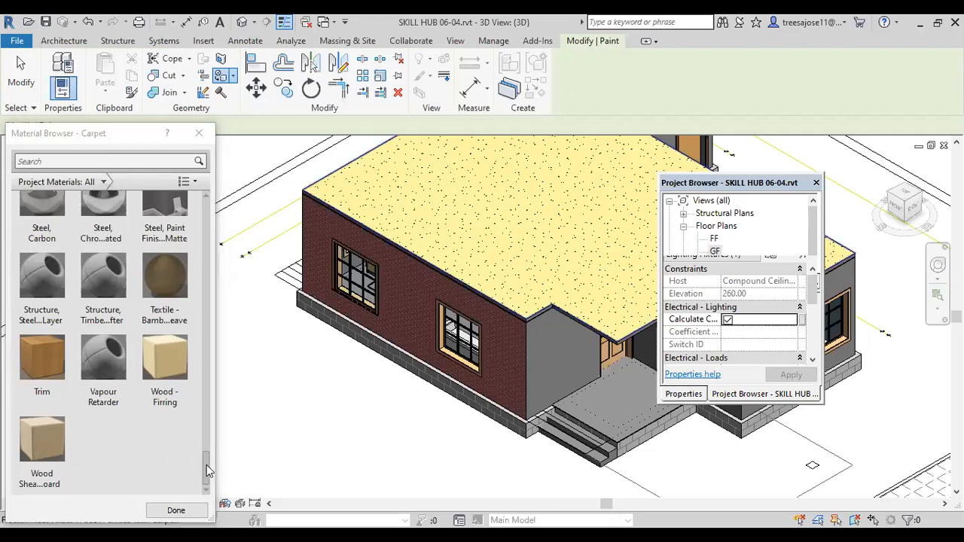
left_click_drag(209, 471, 199, 266)
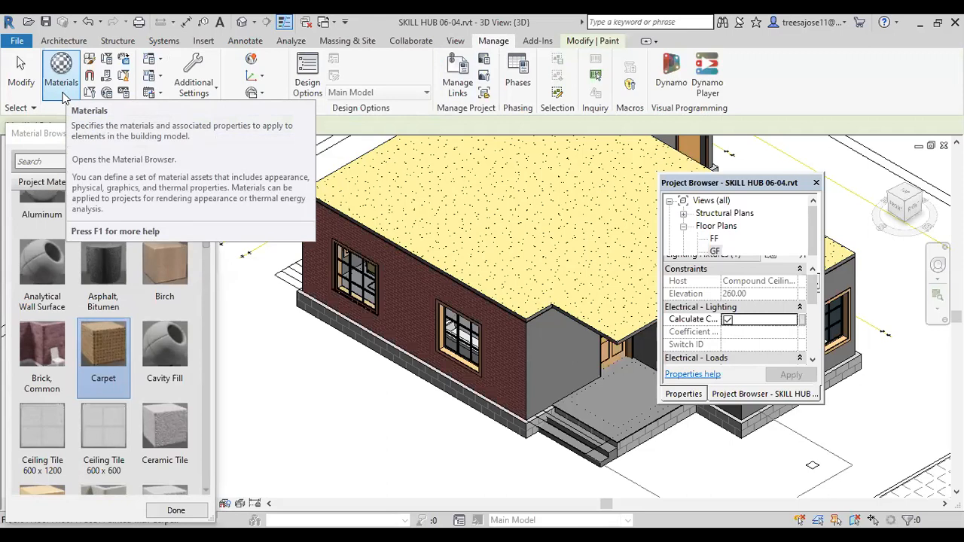
left_click_drag(206, 237, 211, 218)
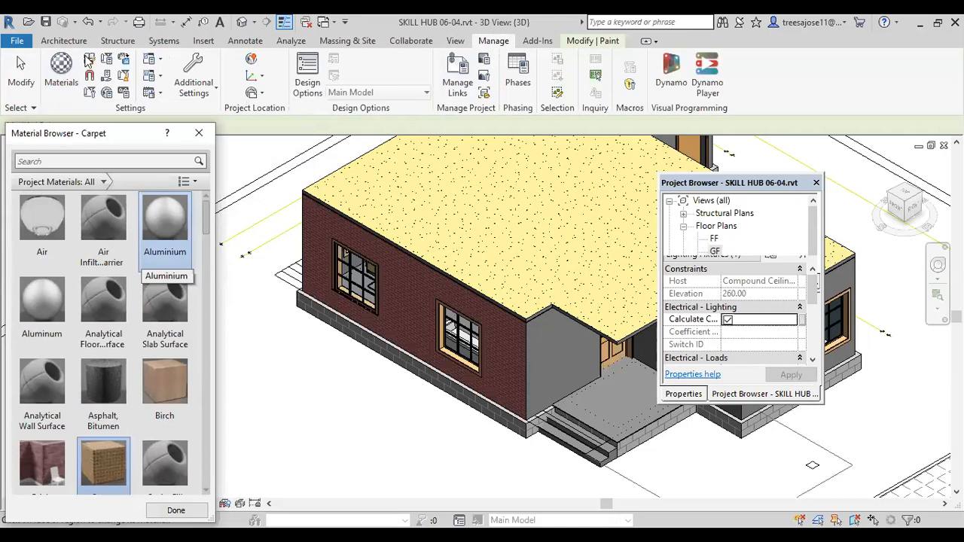
left_click(91, 471)
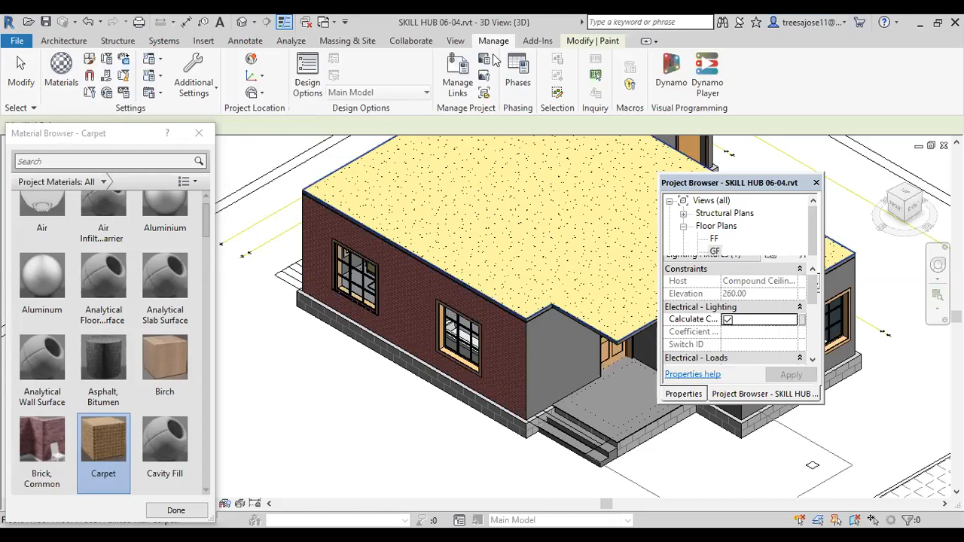
Step: Open the project's full Material Browser and bring up the Asset Browser with the Appearance Library
left_click(65, 81)
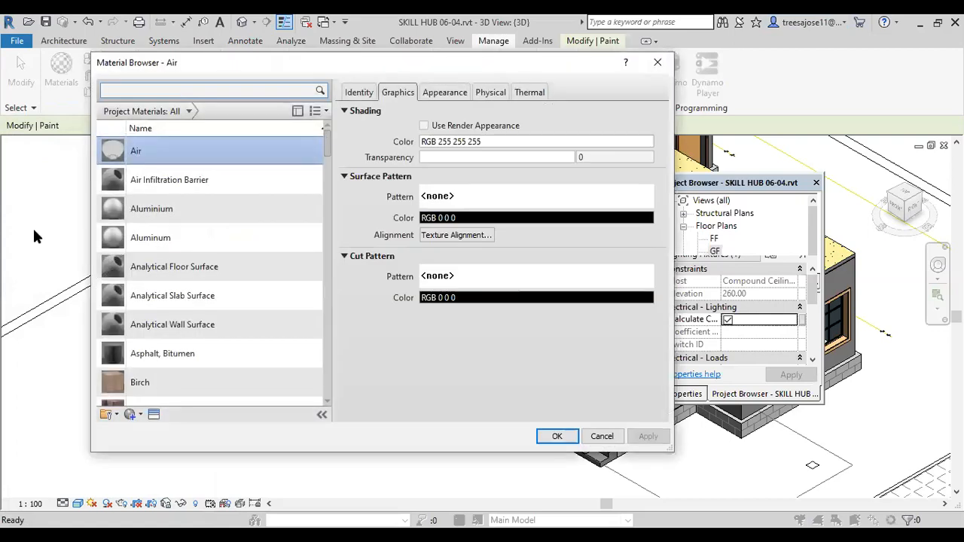
left_click_drag(325, 142, 284, 397)
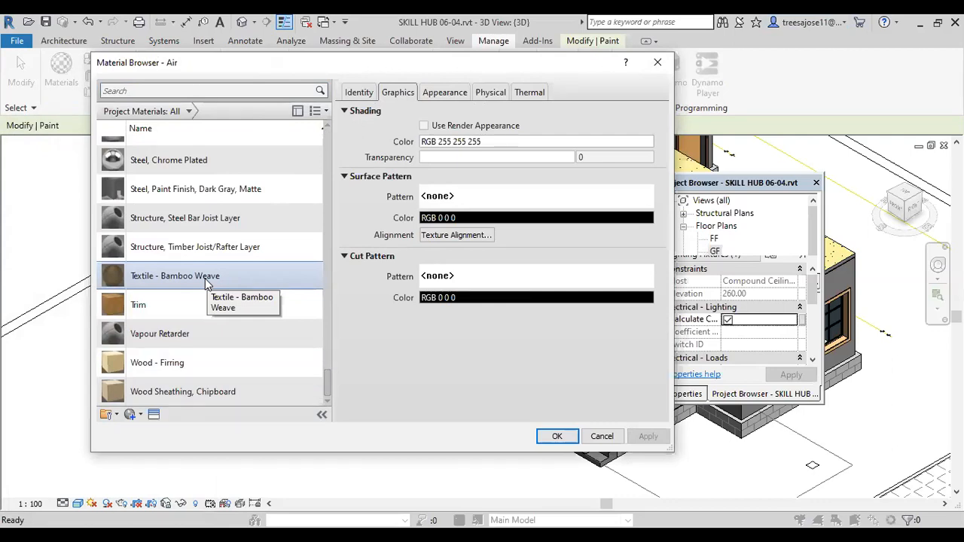
left_click(154, 414)
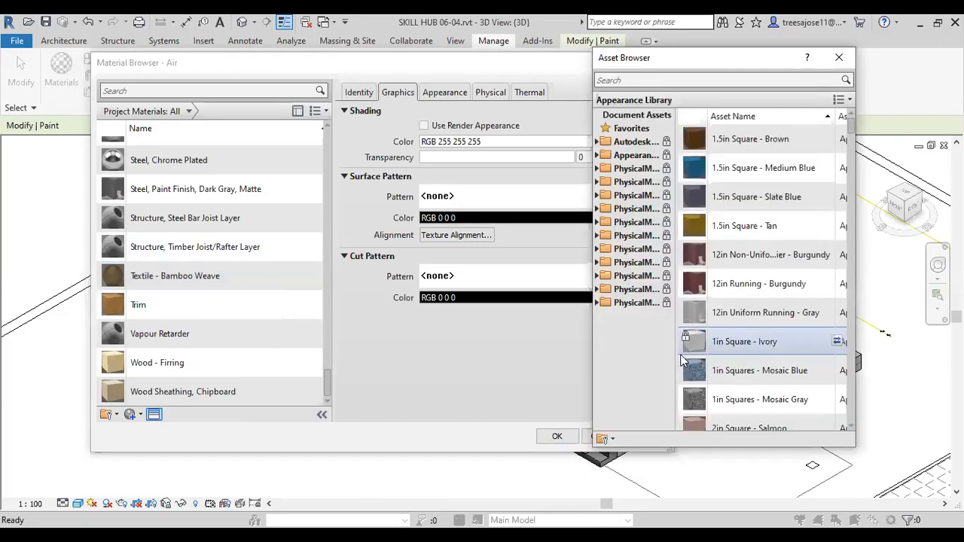
scroll(318, 257, "up", 1)
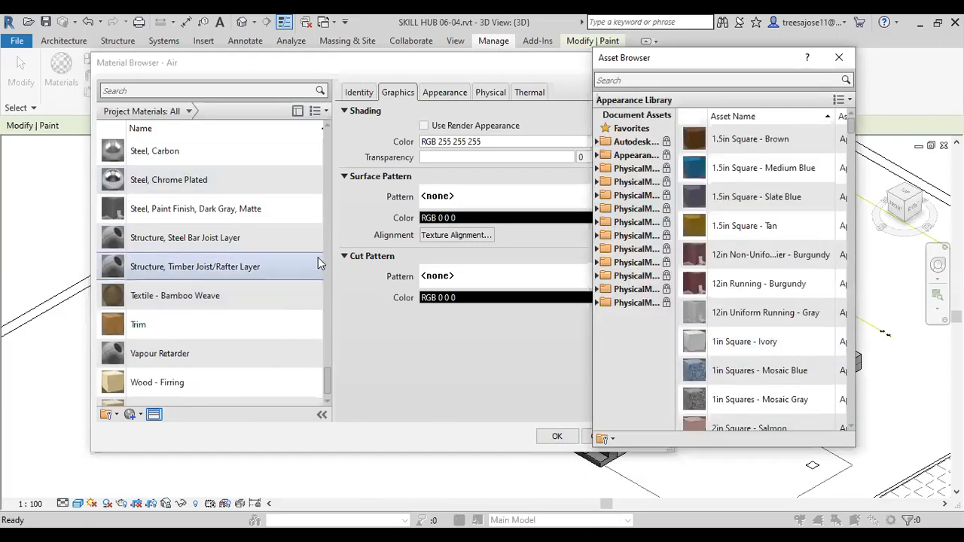
scroll(318, 256, "down", 1)
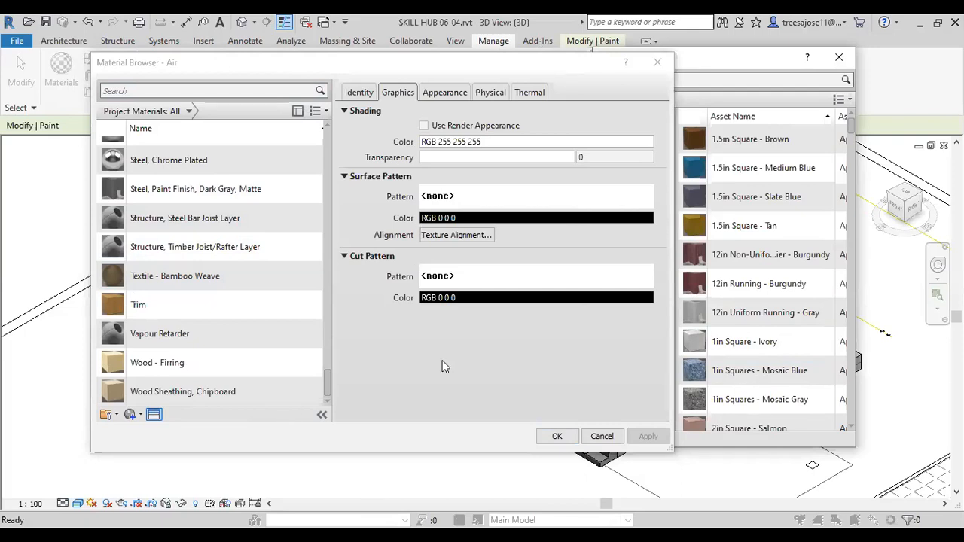
Step: Duplicate the Parking Stripe material and name the copy "wall colour"
left_click_drag(324, 386, 327, 238)
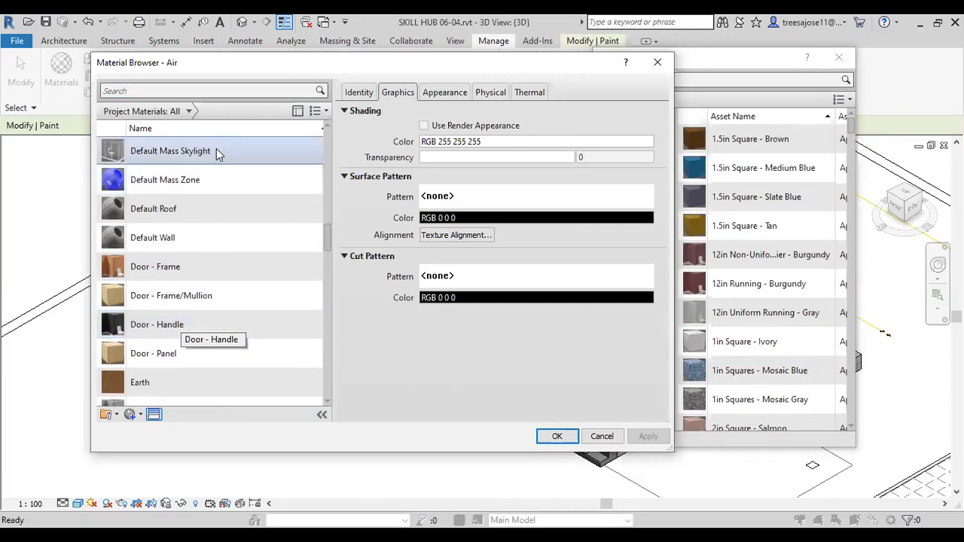
left_click(149, 237)
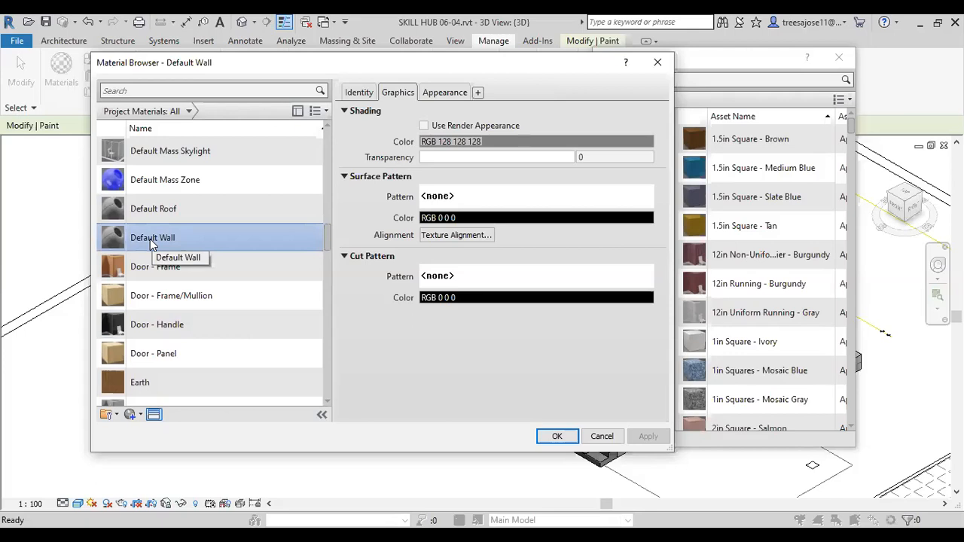
key("p")
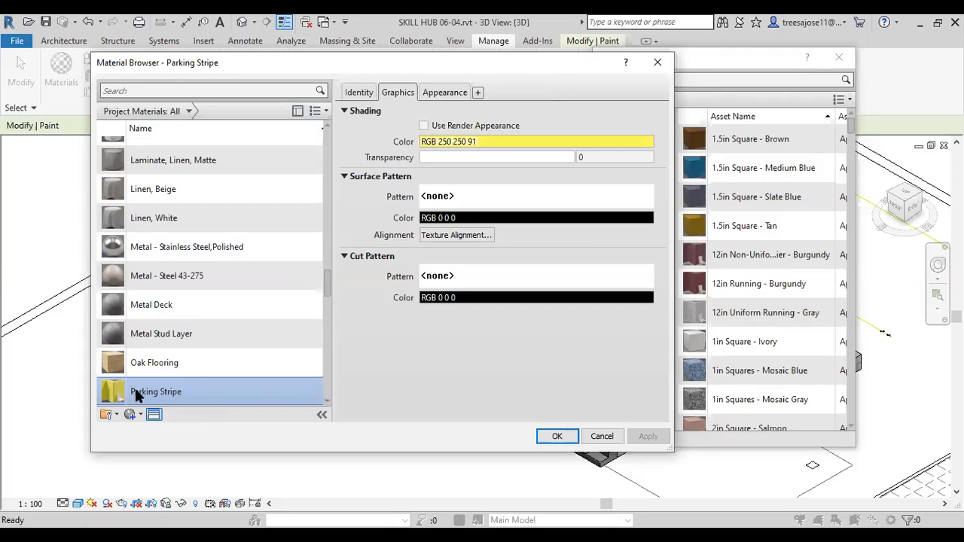
right_click(146, 392)
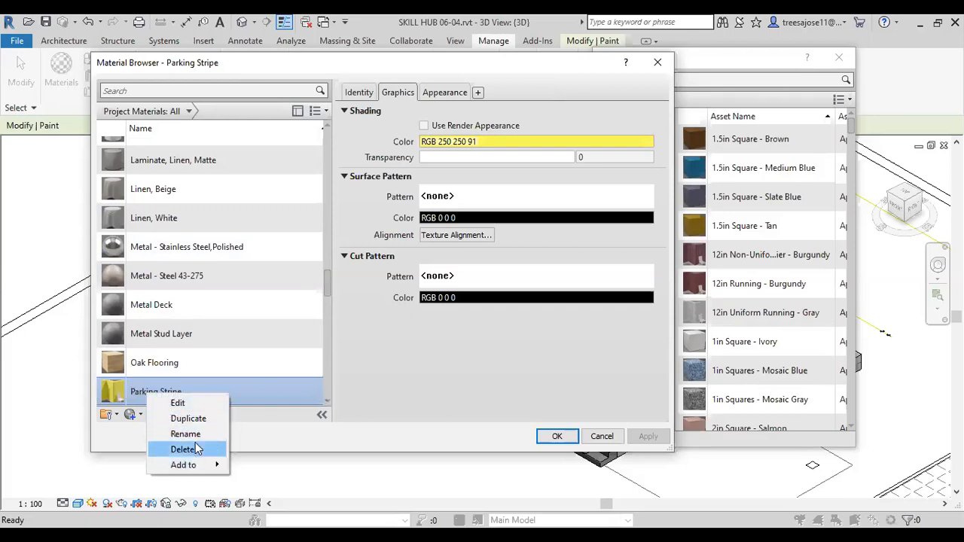
left_click(189, 419)
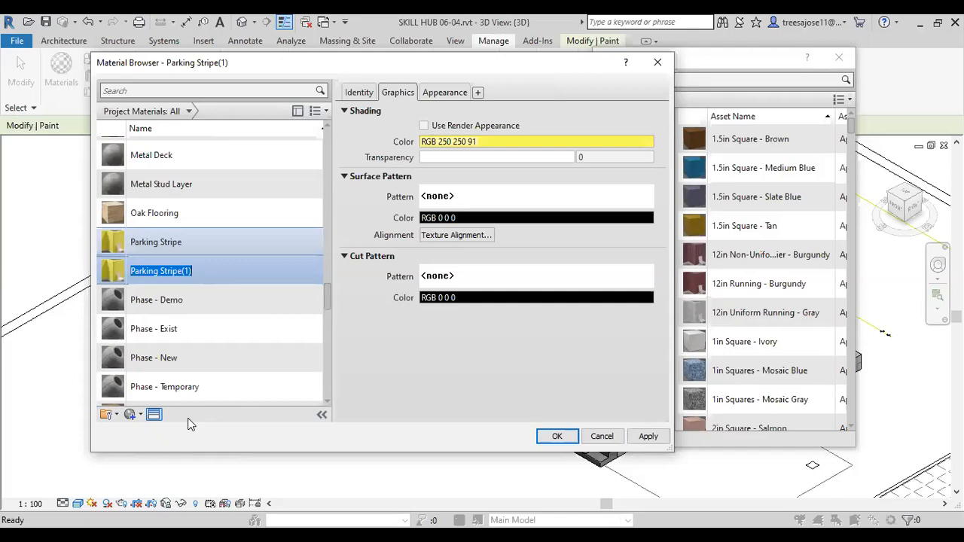
type("wall colour")
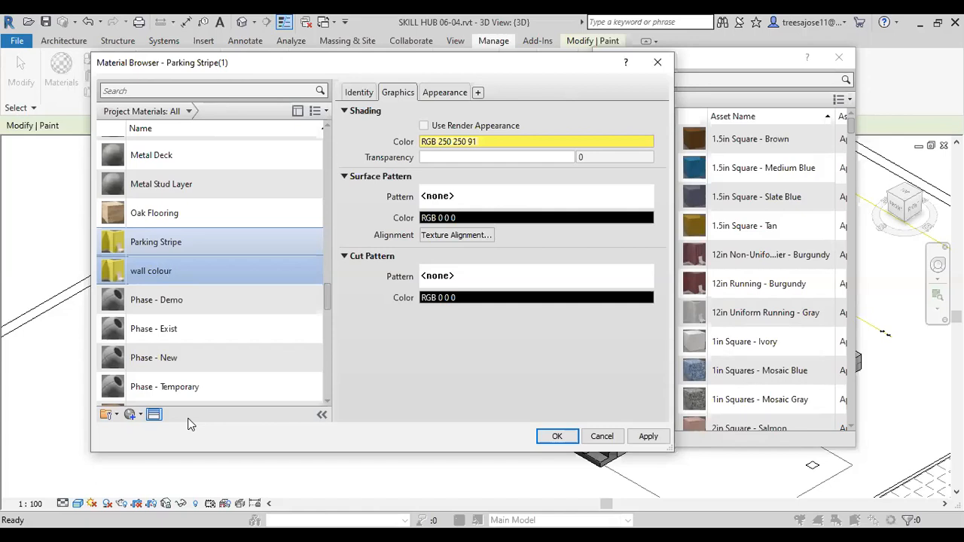
Step: Select the wall colour material and show its Identity information
left_click(123, 285)
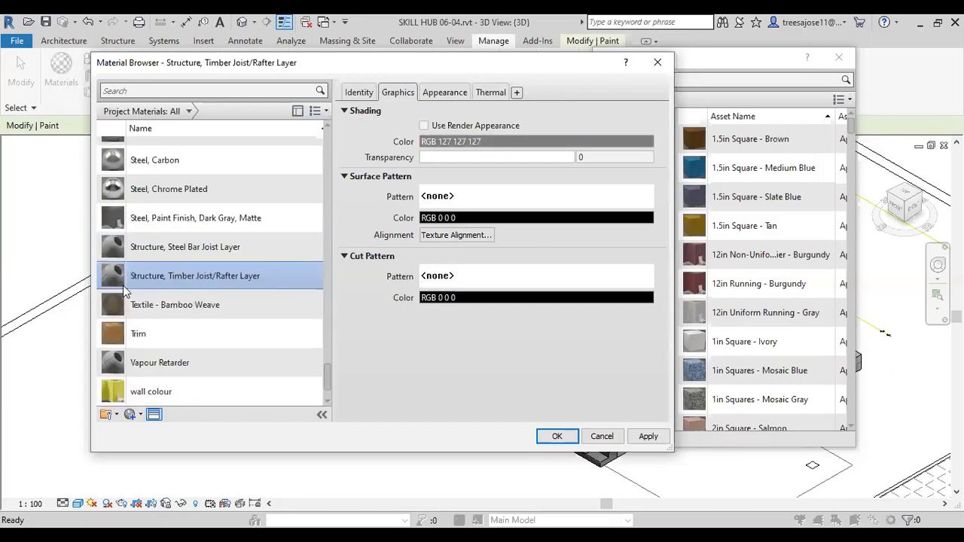
left_click(113, 398)
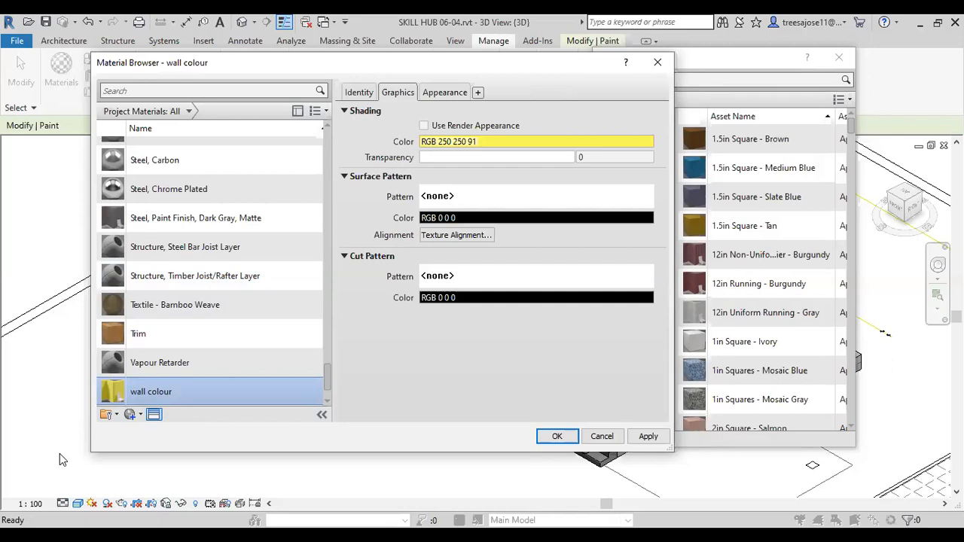
left_click(361, 94)
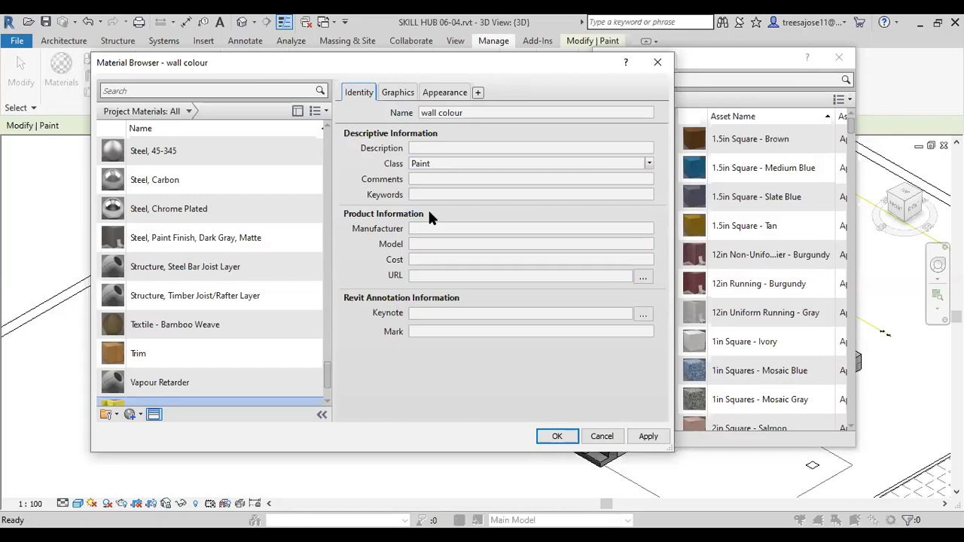
Step: Make the wall colour material's shading use its render appearance, and duplicate its Canary appearance asset
left_click(401, 95)
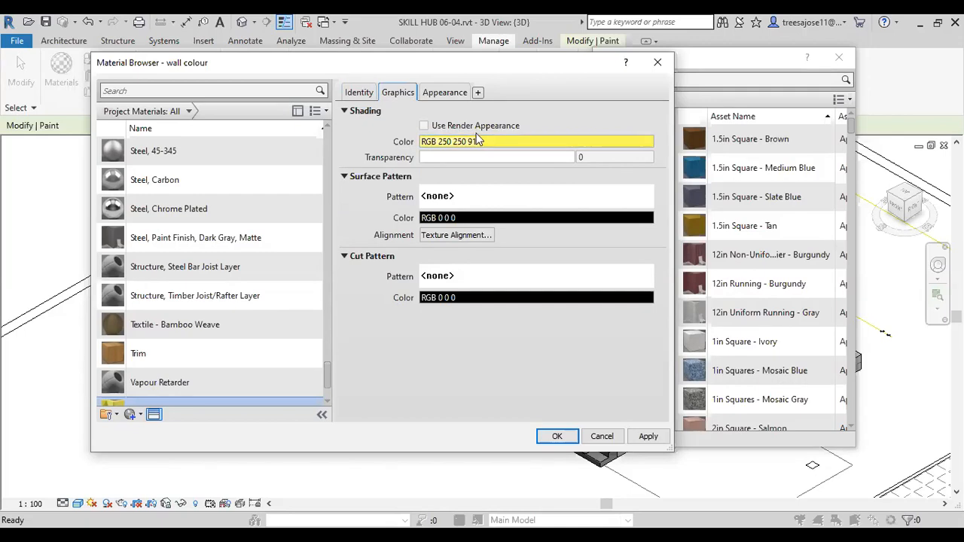
left_click(424, 126)
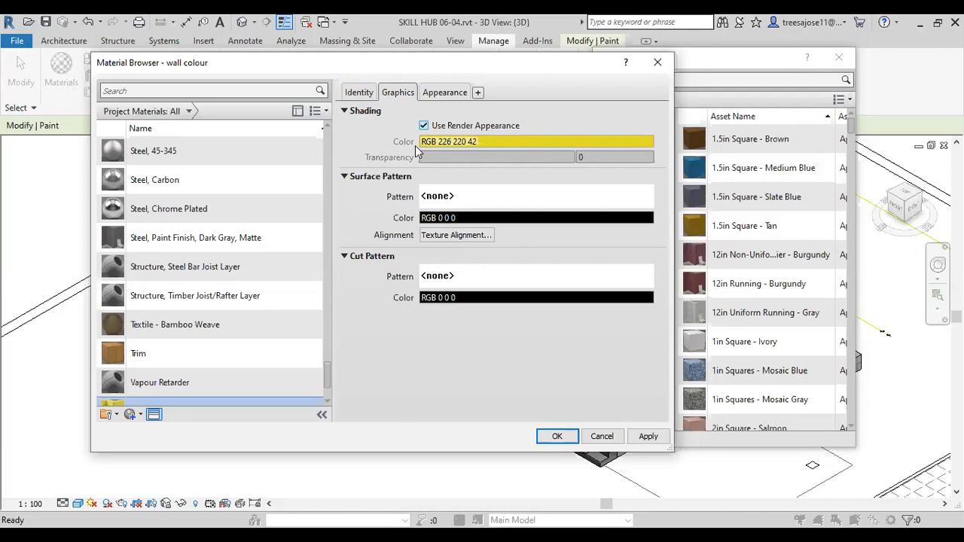
left_click(447, 94)
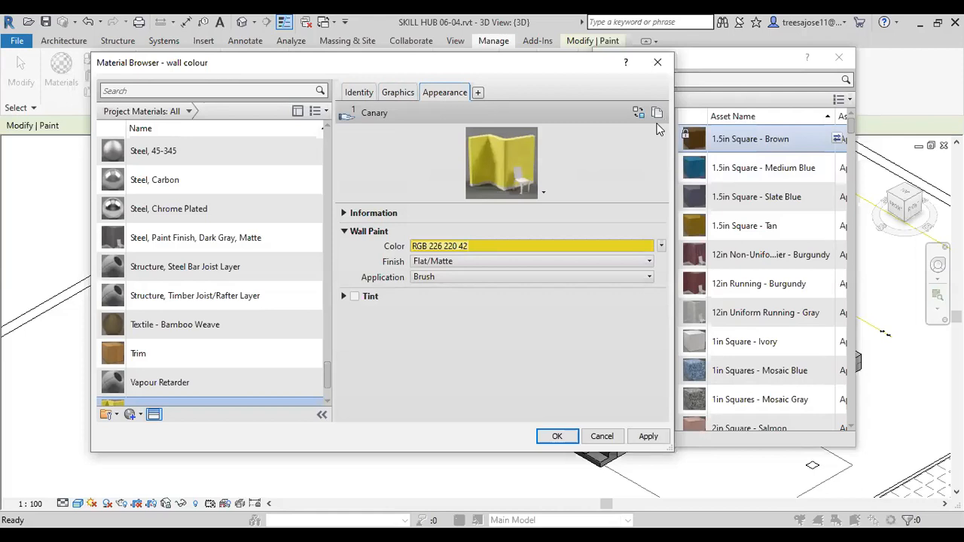
left_click(656, 112)
Step: Expand the duplicated asset's information and review the wall colour material's finish options, graphics and appearance settings
left_click(477, 265)
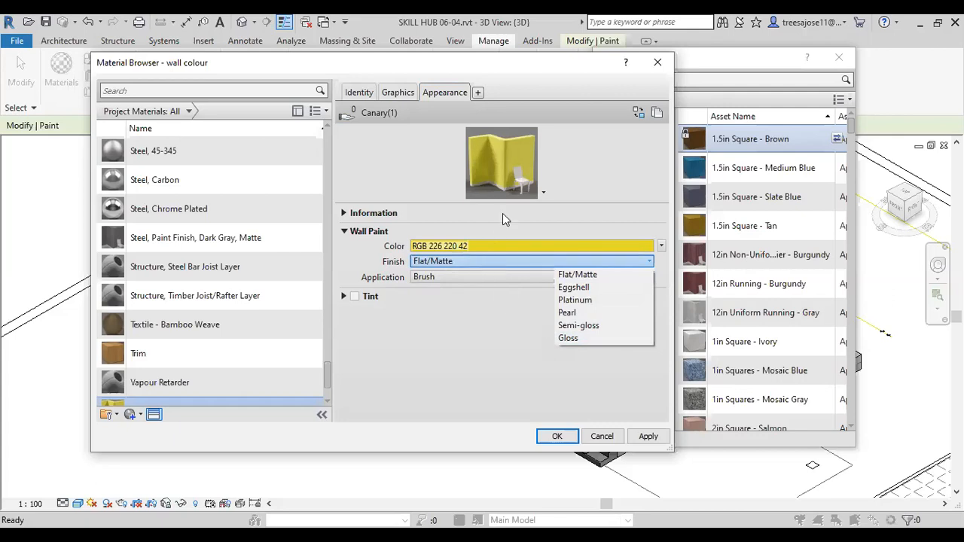
left_click(345, 215)
left_click(344, 214)
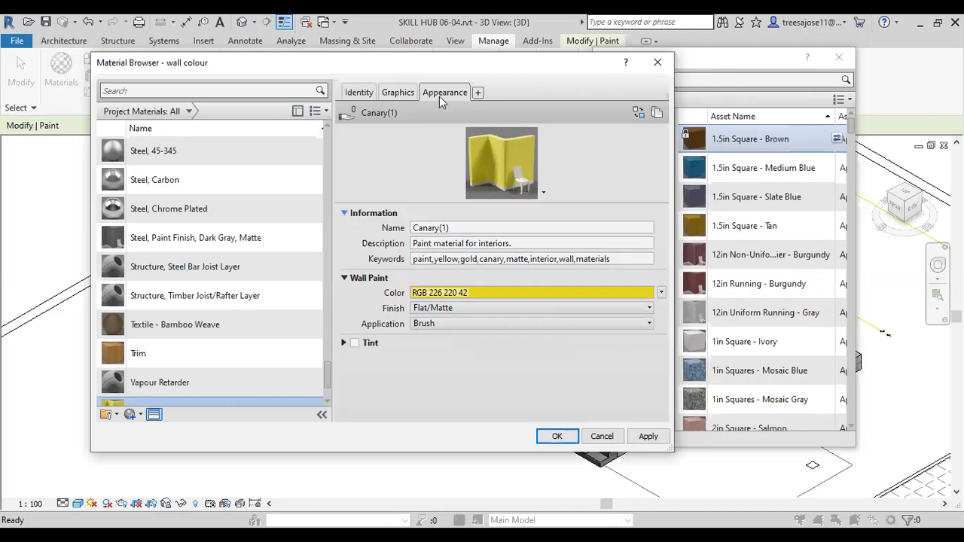
left_click(396, 92)
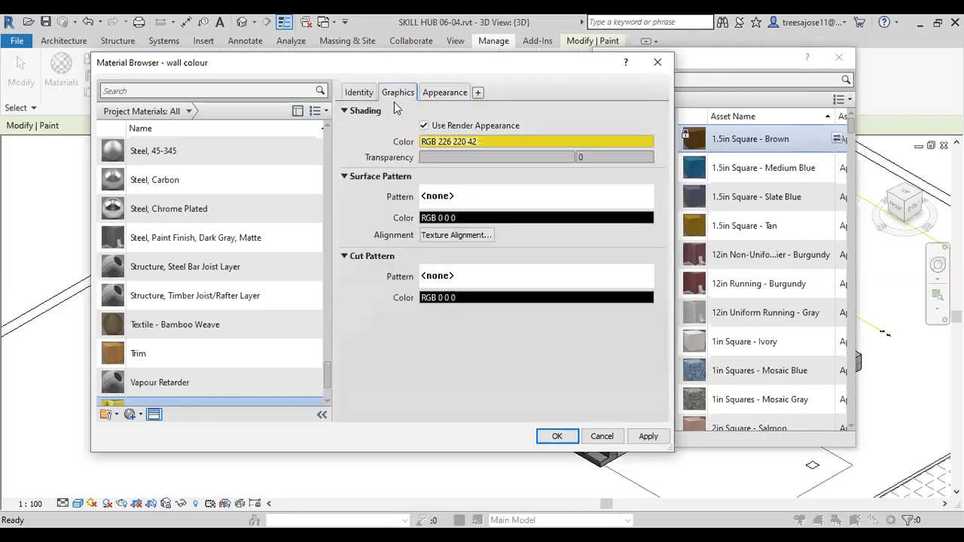
left_click(437, 92)
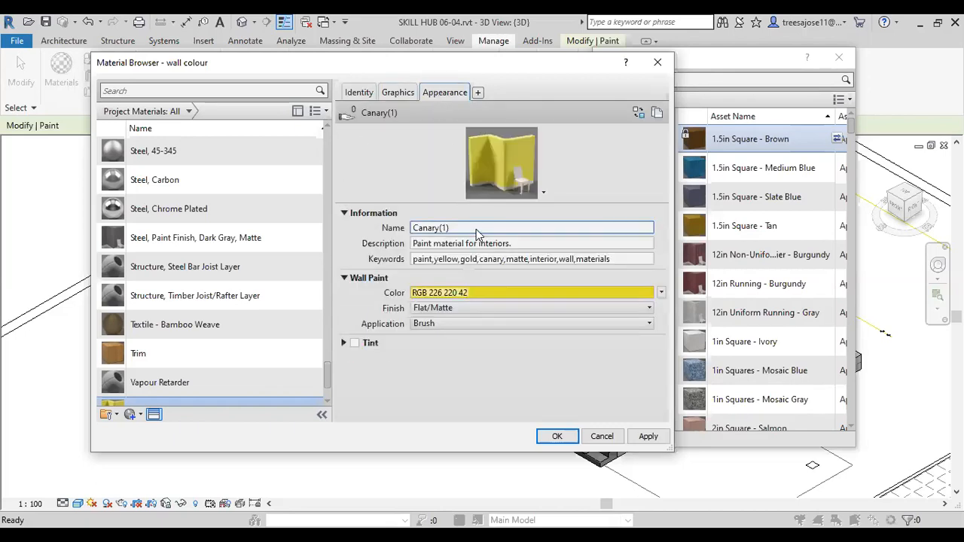
Step: Set the wall colour material's wall paint colour to a light blue, RGB 114 205 224
left_click(481, 292)
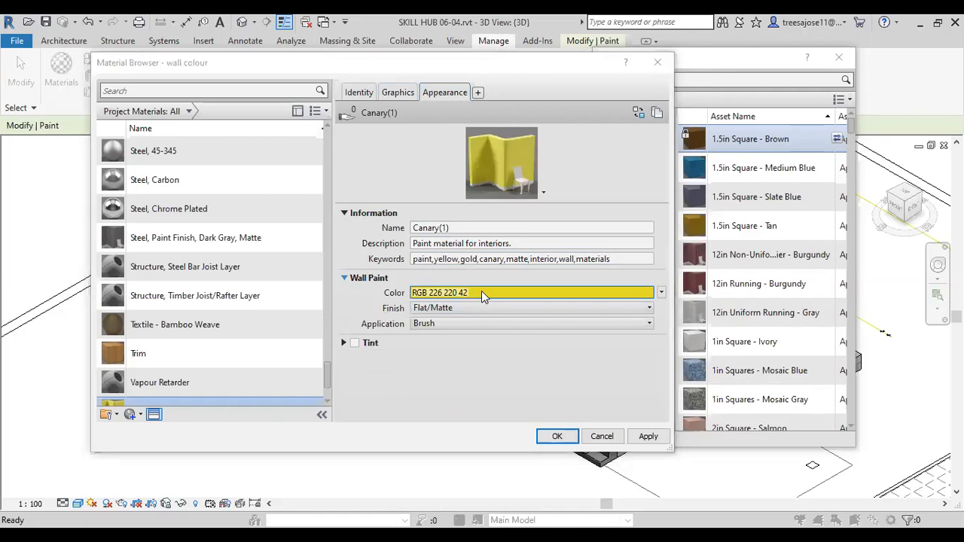
left_click(364, 172)
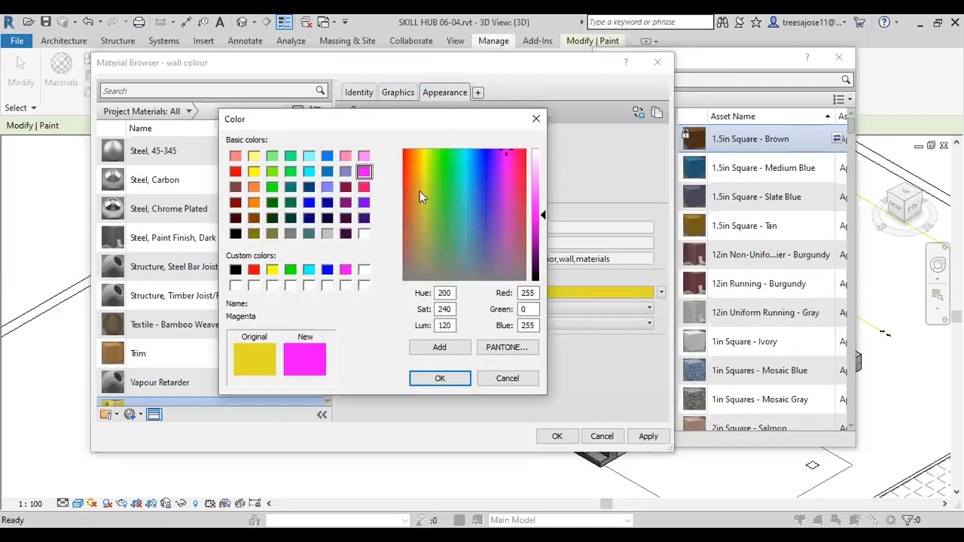
left_click_drag(543, 216, 543, 194)
left_click(464, 211)
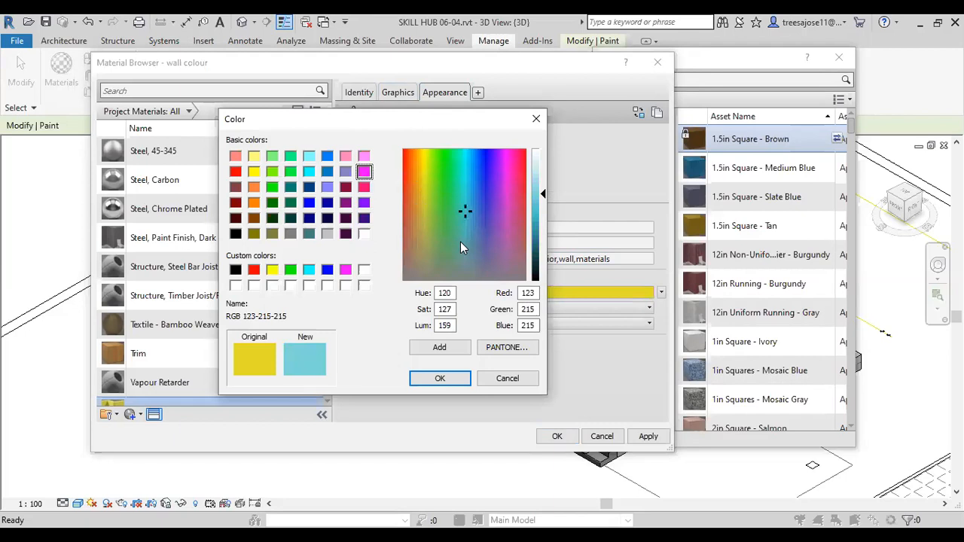
left_click(473, 193)
left_click(468, 195)
left_click(443, 380)
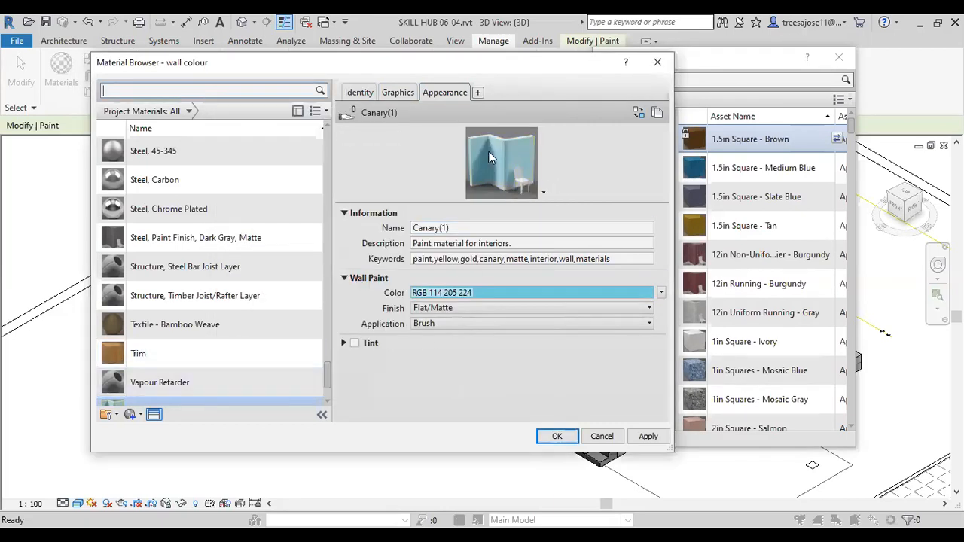
Step: Apply the material changes and close the Material Browser
left_click_drag(325, 376, 326, 297)
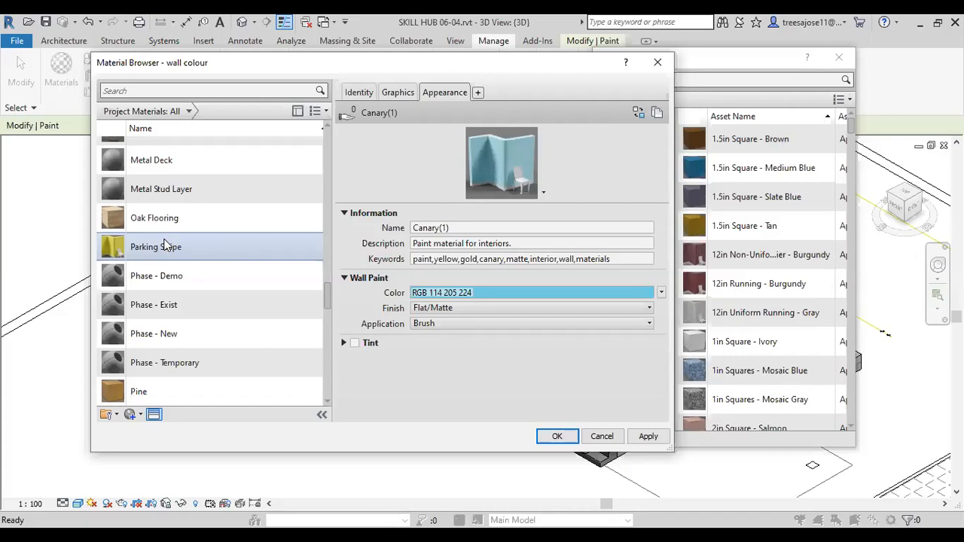
left_click(648, 439)
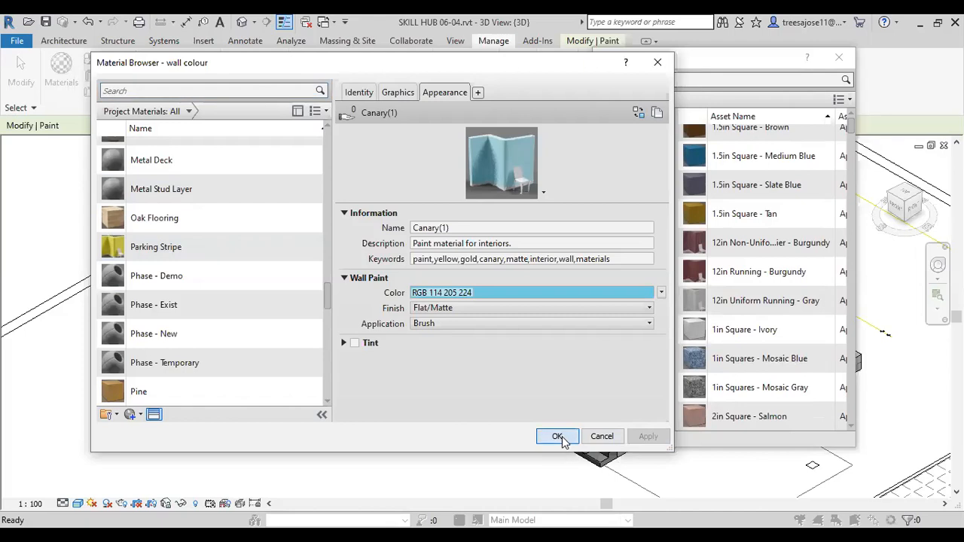
left_click(558, 437)
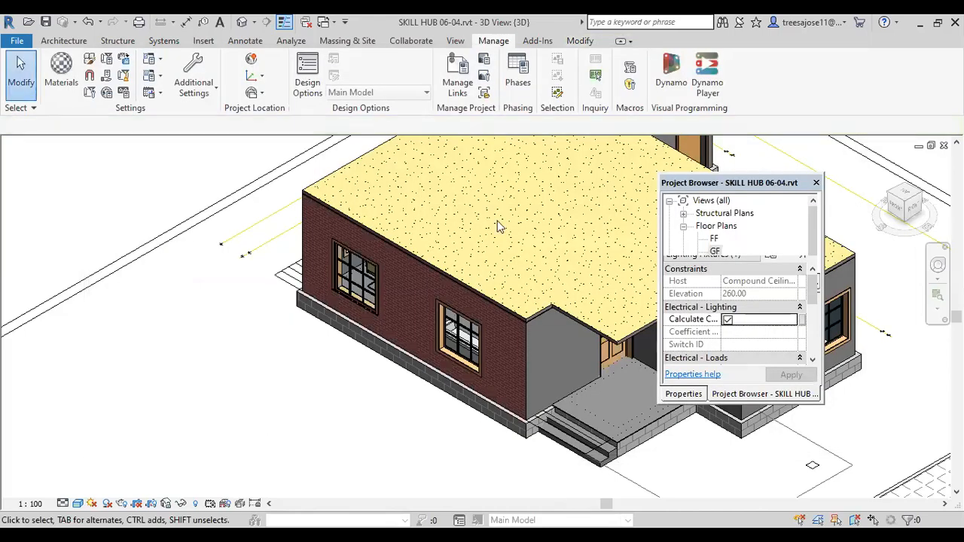
Step: Paint the long brick wall with two windows and the adjoining wall beside the entrance steps with the wall colour material
left_click(64, 64)
left_click(369, 188)
left_click(233, 77)
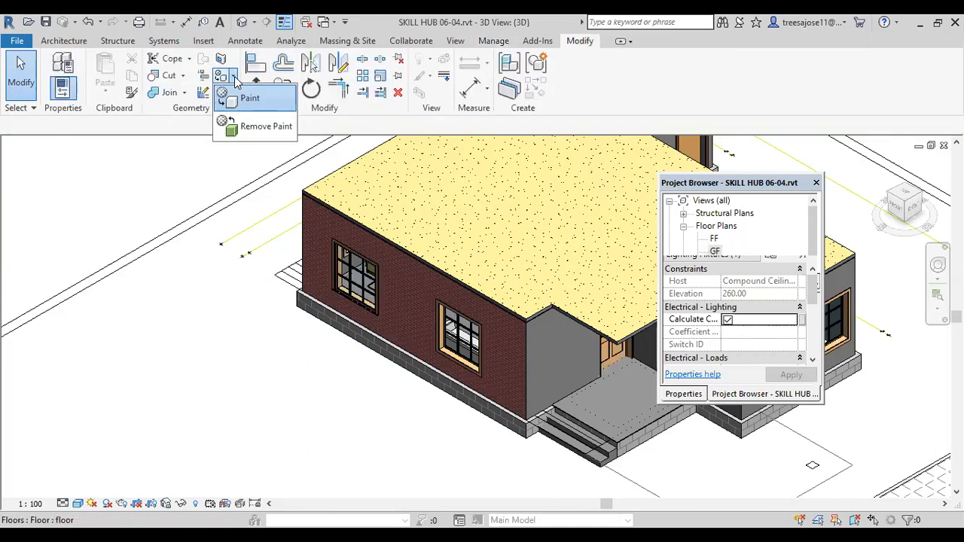
left_click(248, 100)
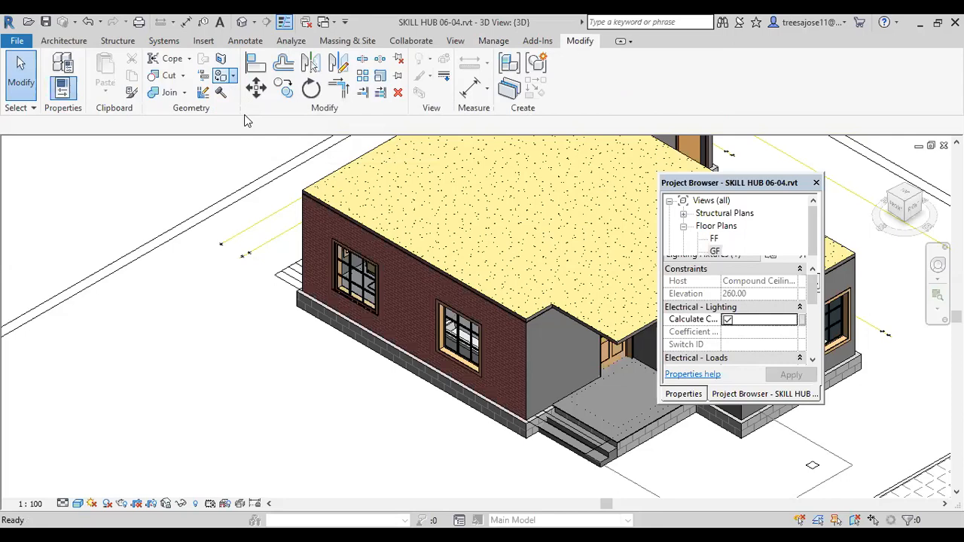
mouse_move(204, 226)
left_mouse_down()
mouse_move(189, 463)
mouse_move(180, 446)
left_mouse_up()
left_click(167, 452)
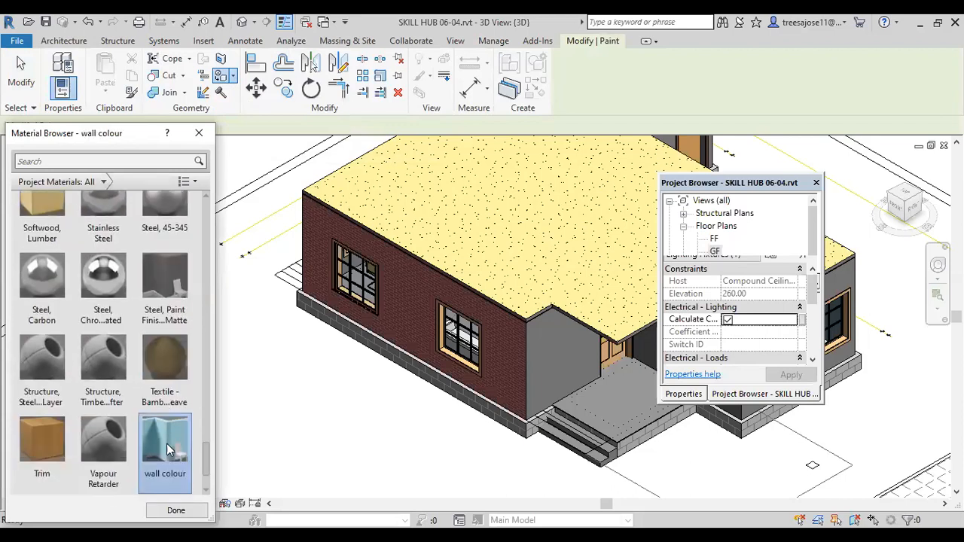
left_click(409, 334)
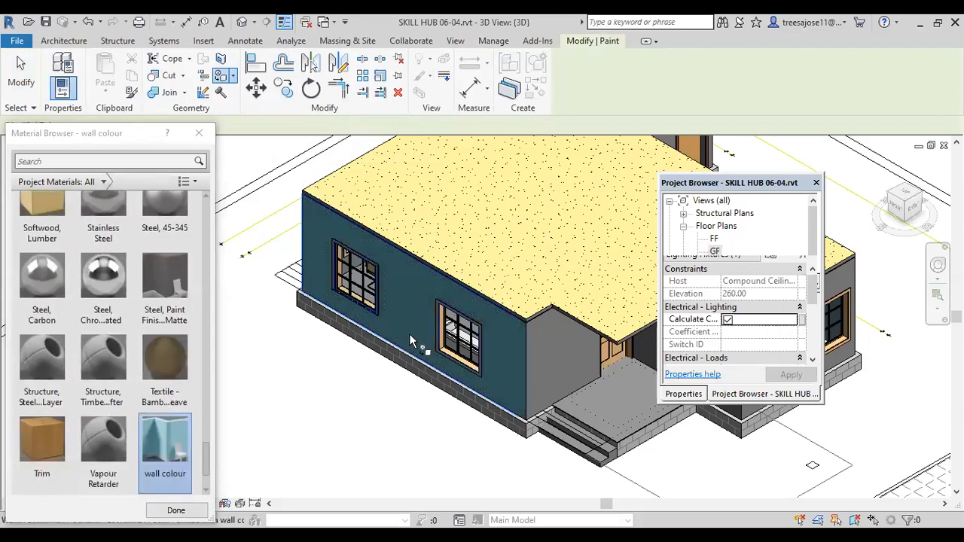
left_click(560, 371)
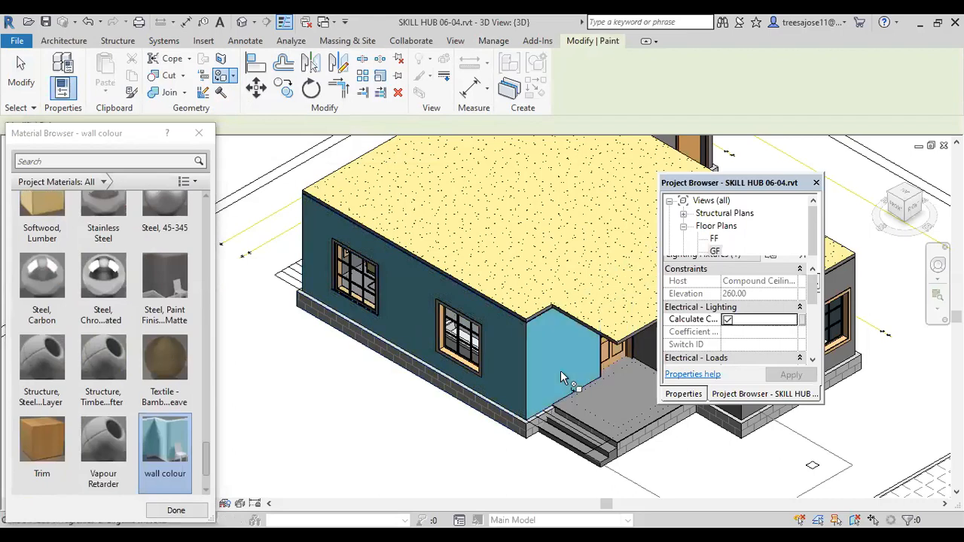
Step: Start an in-place model component in the Generic Models category with the name Generic Models 2
scroll(486, 446, "up", 1)
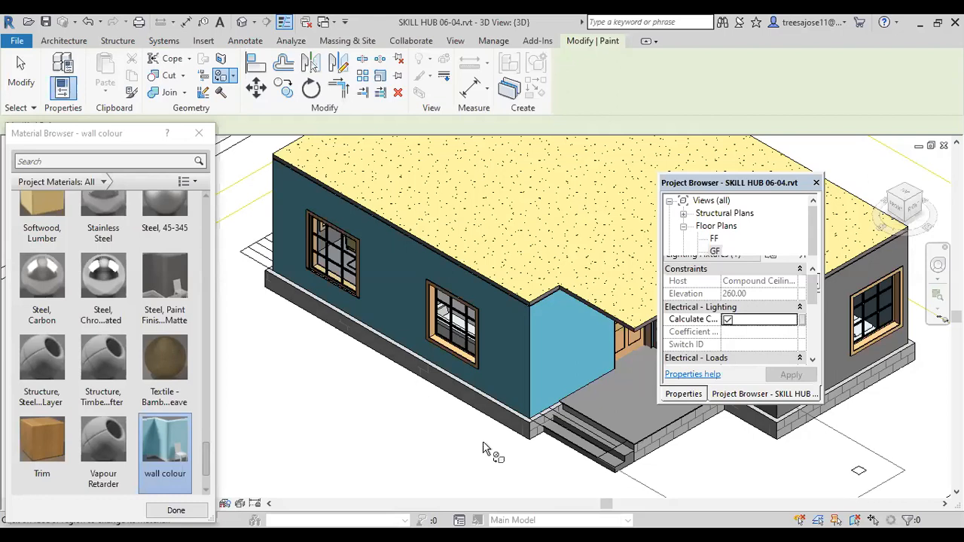
scroll(511, 313, "down", 3)
middle_click_drag(510, 312, 437, 346)
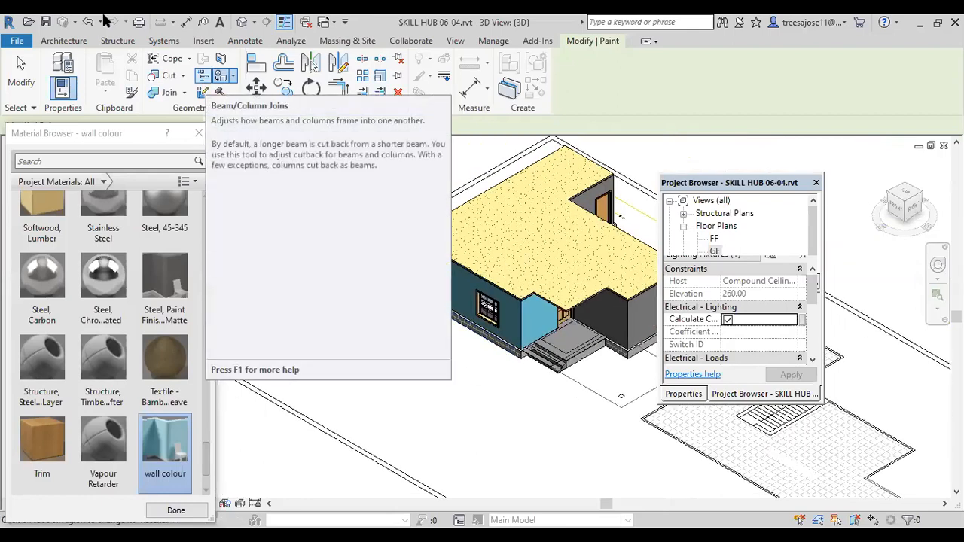
left_click(64, 42)
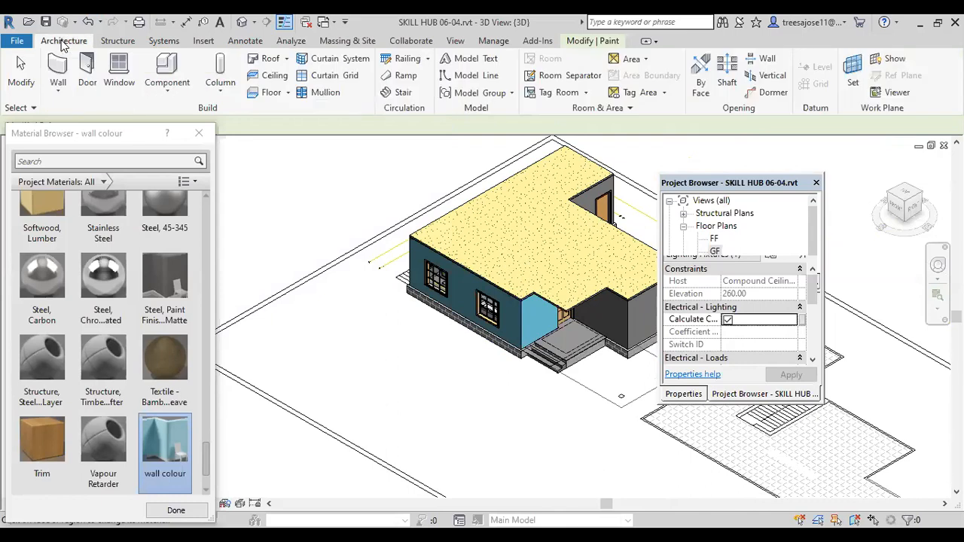
left_click(165, 91)
left_click(190, 148)
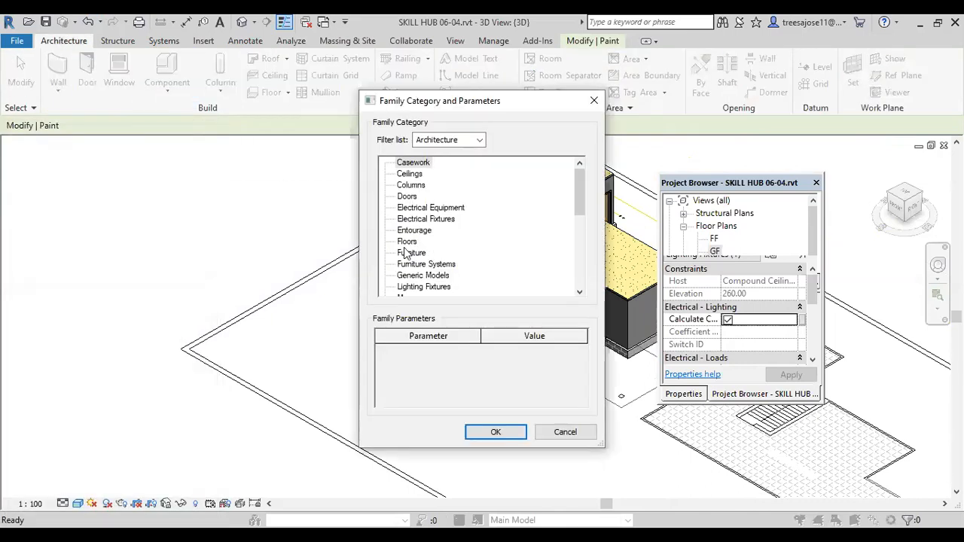
left_click(407, 276)
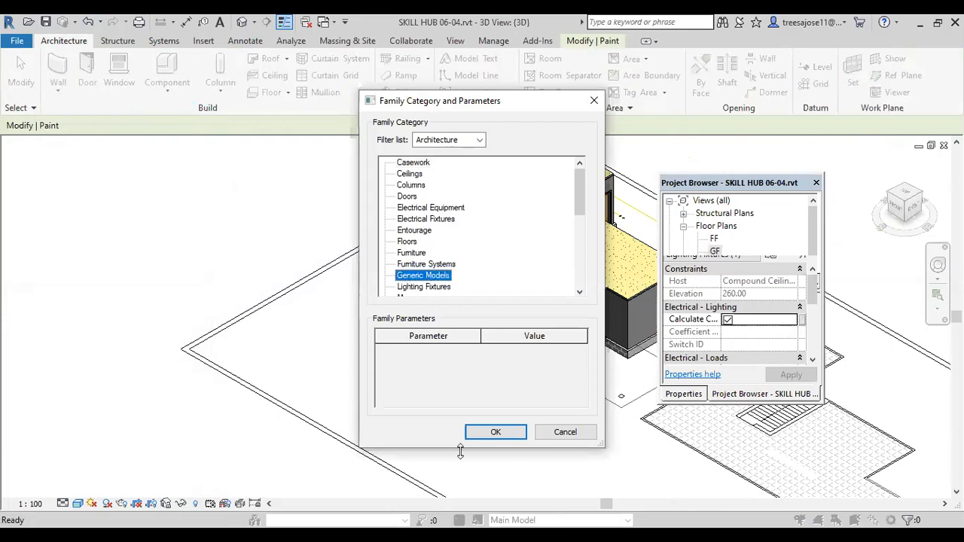
left_click(494, 432)
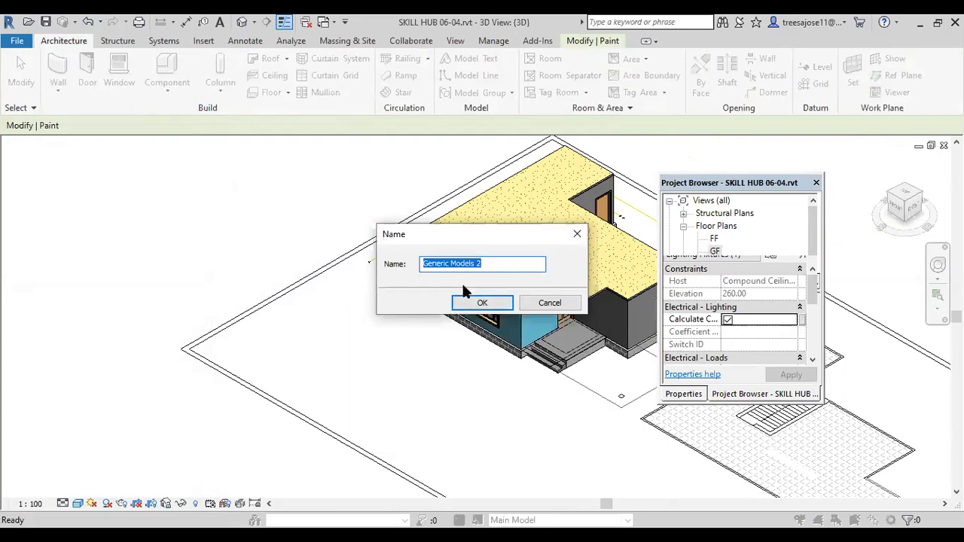
left_click(493, 302)
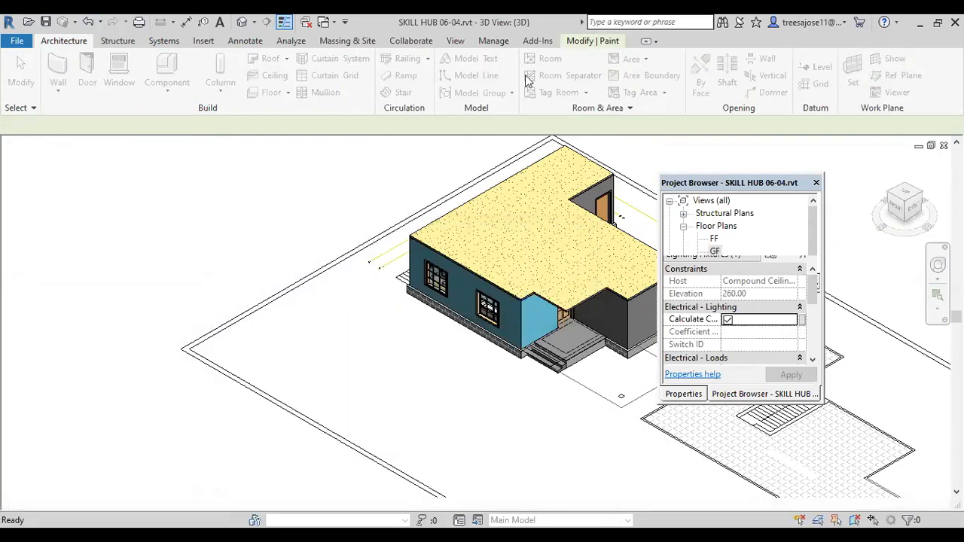
Step: Sketch a rectangular extrusion profile of about 90 by 70 on the open ground beside the two-window wall
left_click(118, 79)
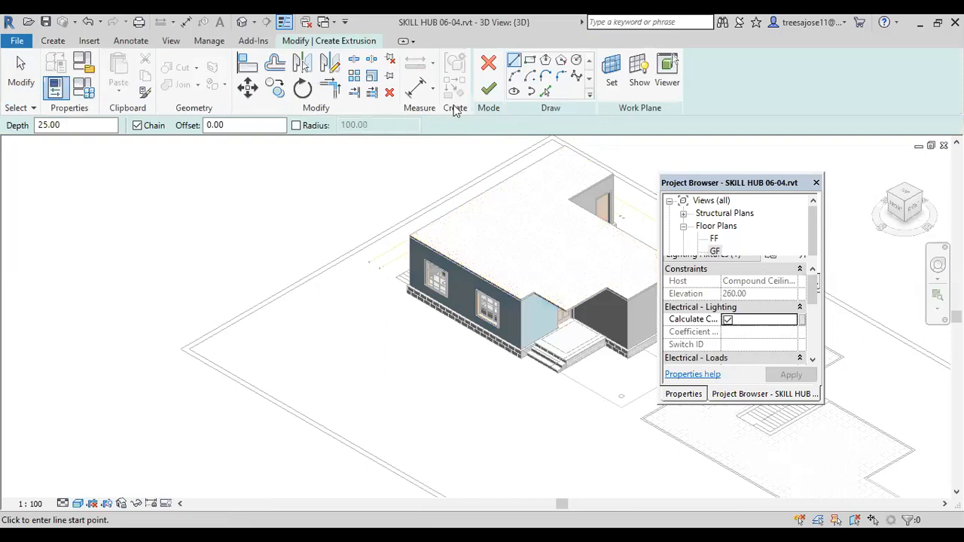
left_click(530, 61)
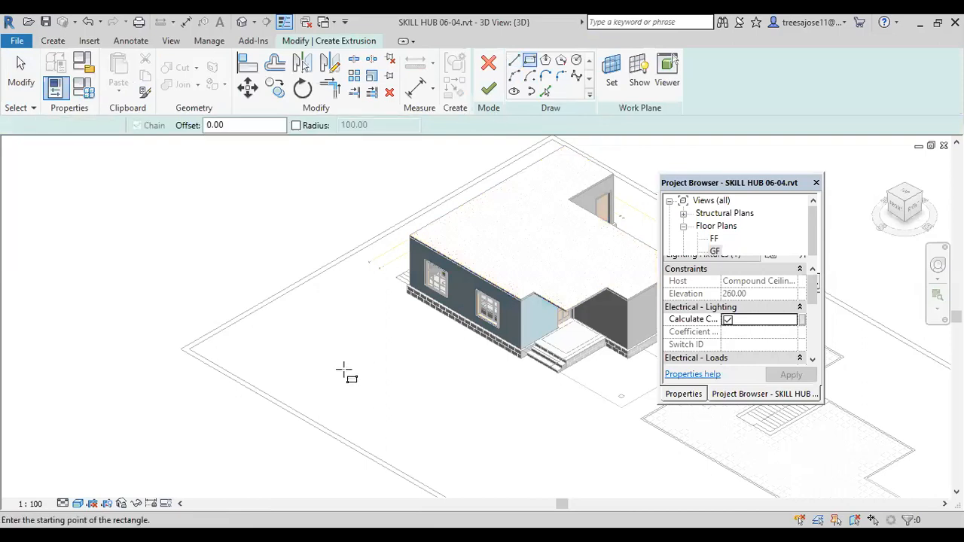
scroll(364, 383, "up", 3)
left_click(374, 335)
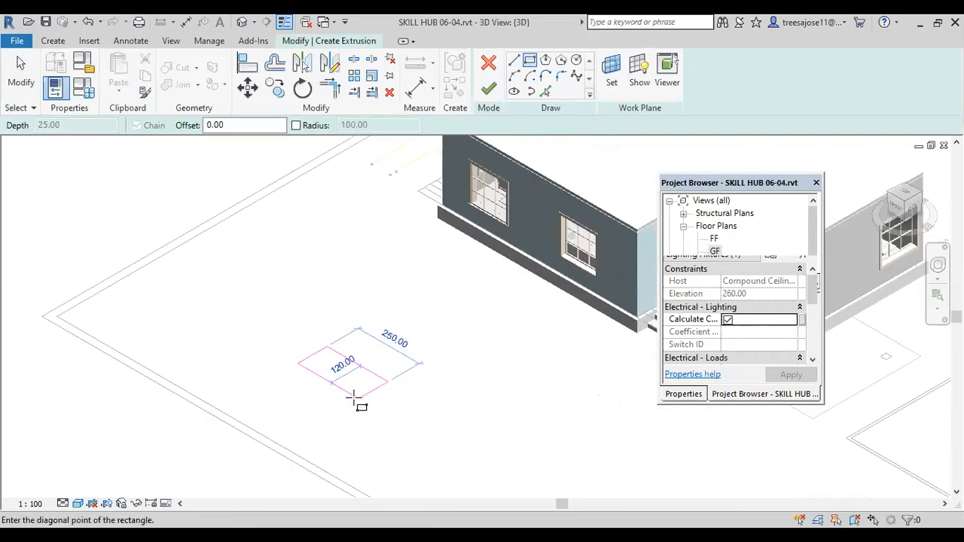
left_click(322, 367)
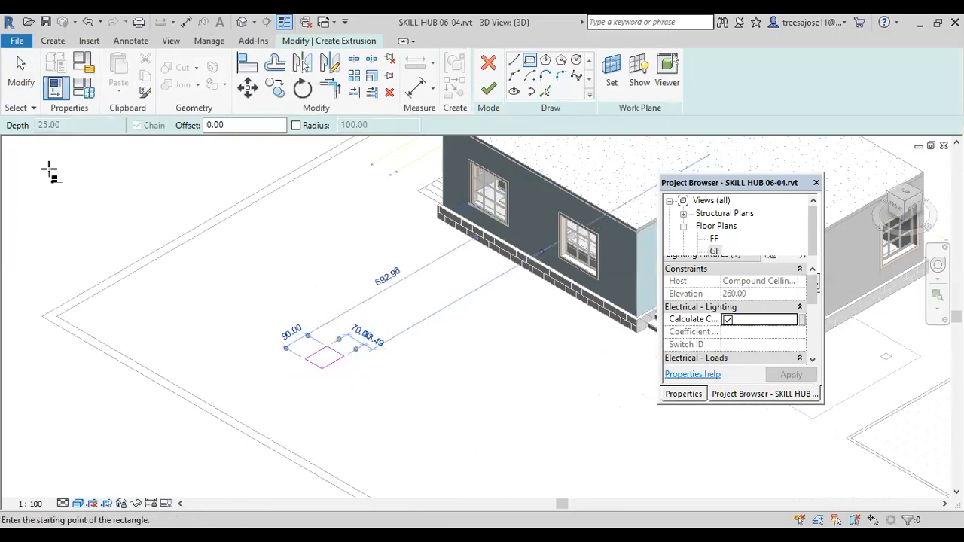
Step: Set the extrusion depth to 200, complete the extrusion and finish the in-place model
left_click(75, 125)
left_click_drag(75, 125, 6, 137)
type("200")
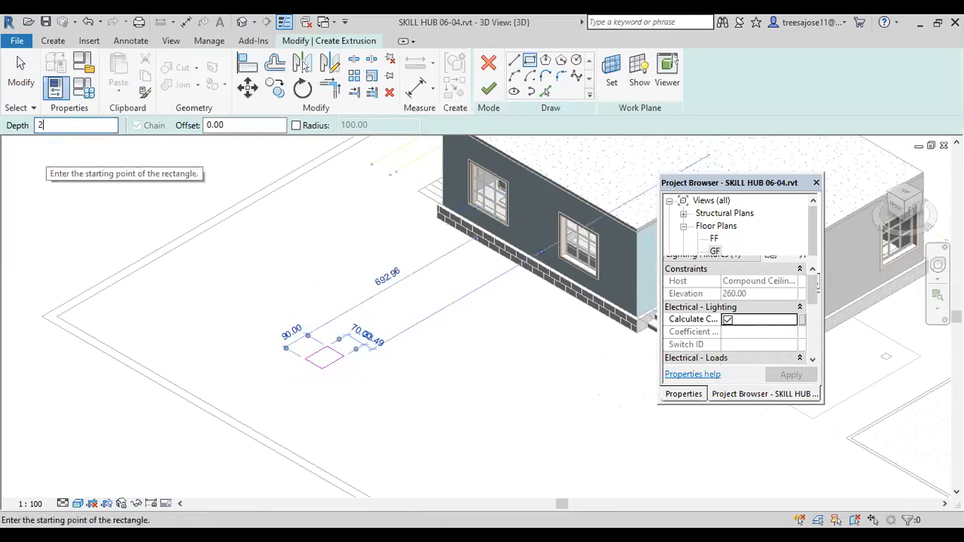
left_click(488, 89)
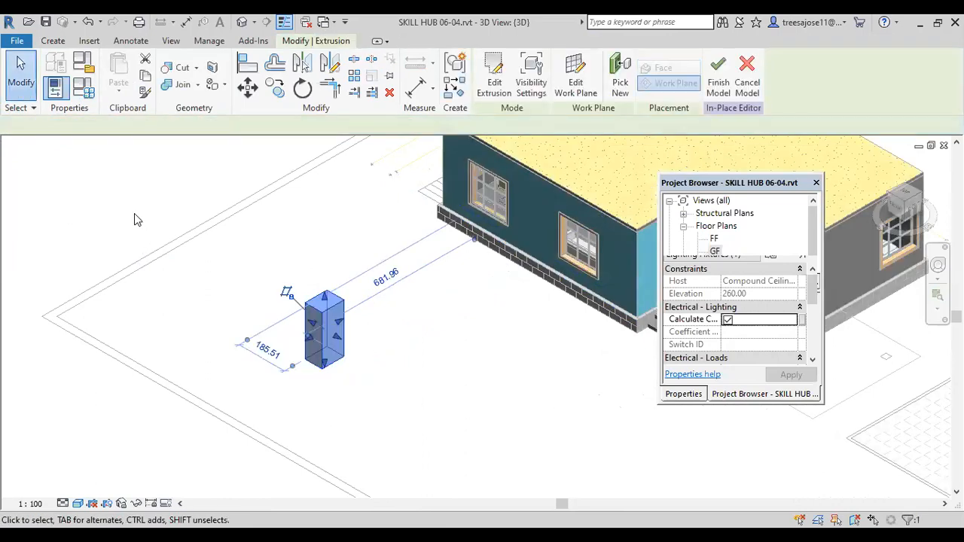
left_click(134, 213)
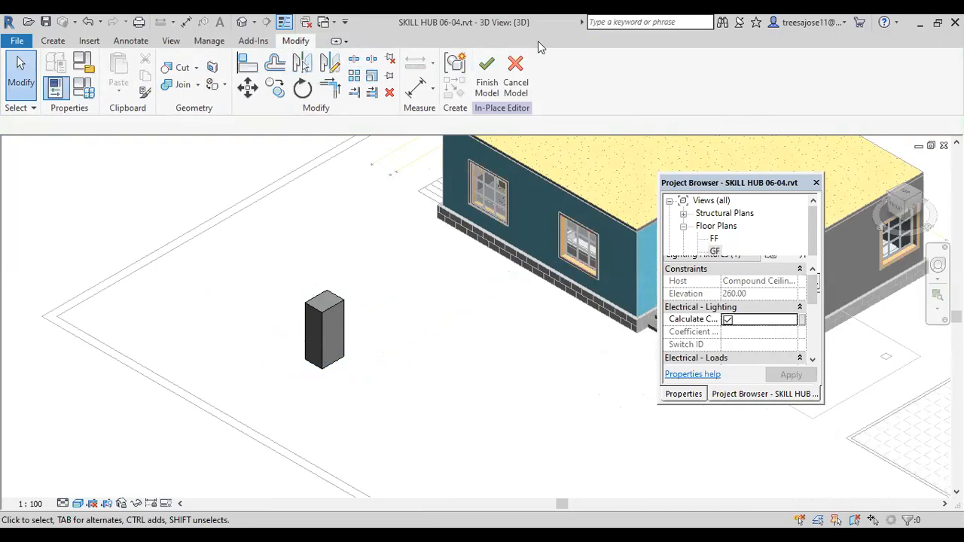
left_click(484, 72)
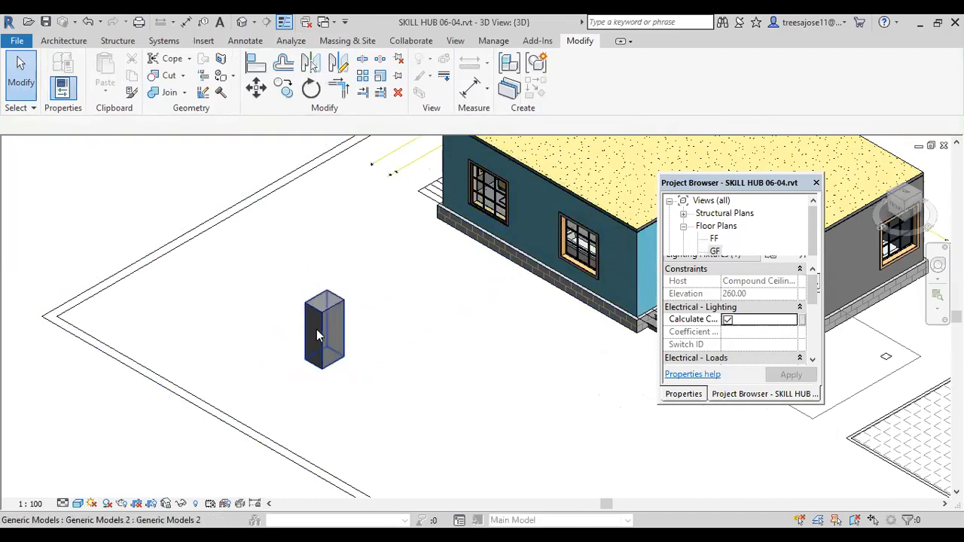
scroll(317, 329, "up", 2)
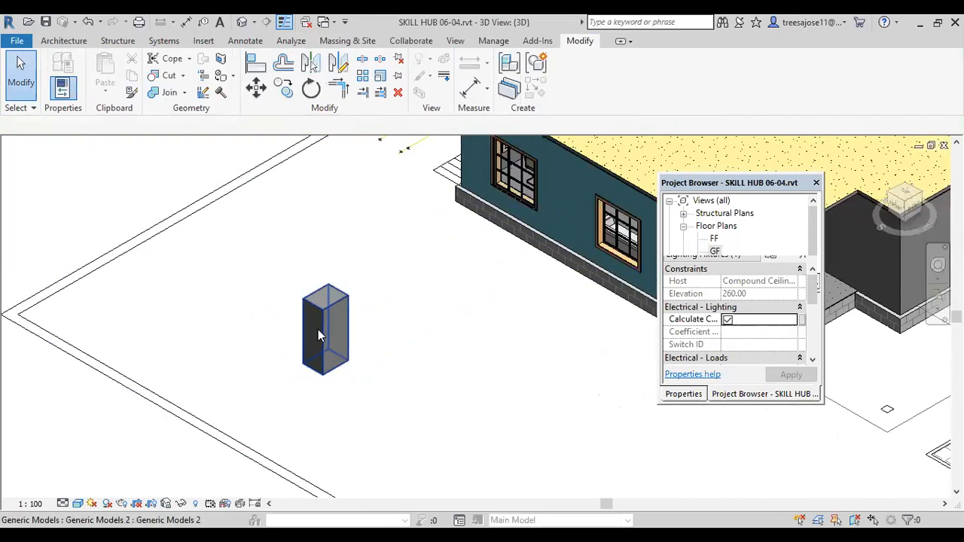
left_click(234, 76)
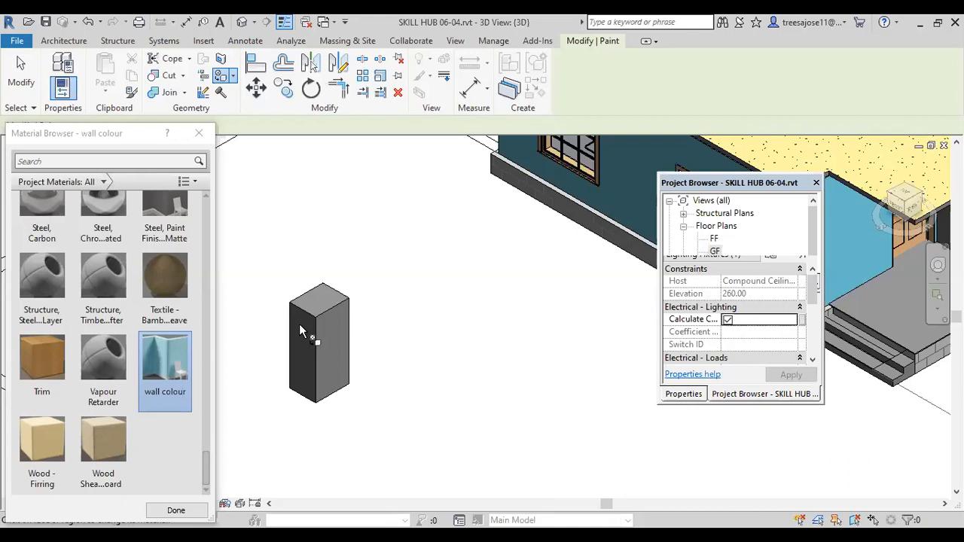
left_click(21, 79)
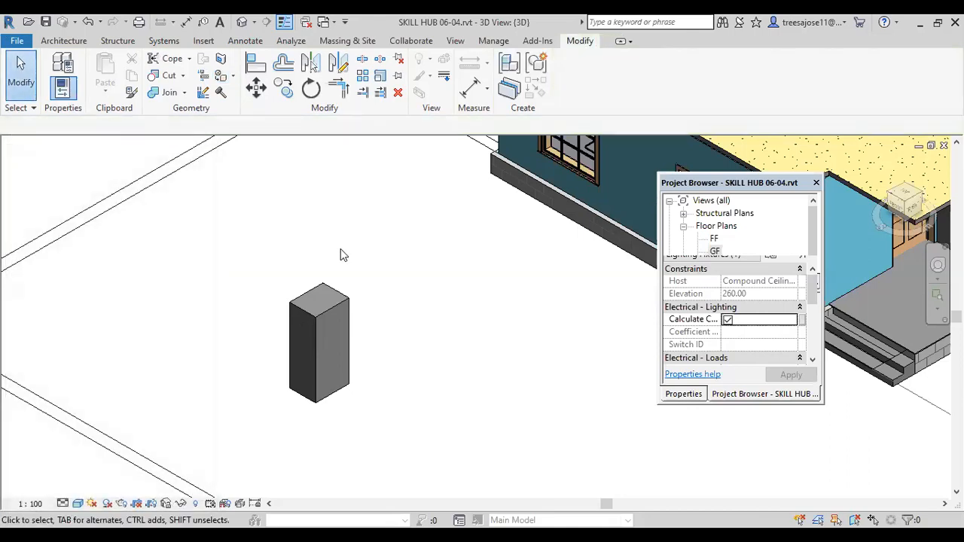
Step: Edit the generic block in place and paint its top face with Trim and its darker side face with wall colour
left_click(328, 336)
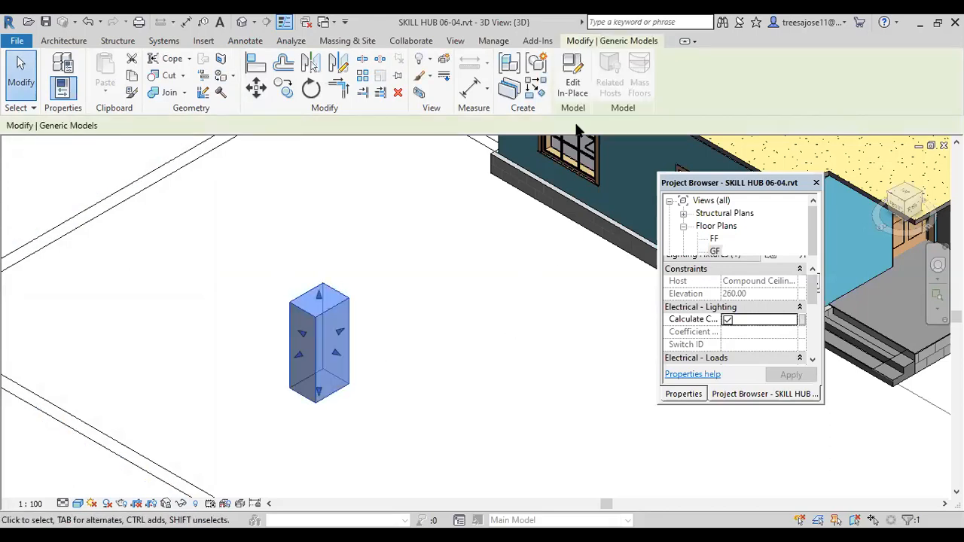
left_click(572, 81)
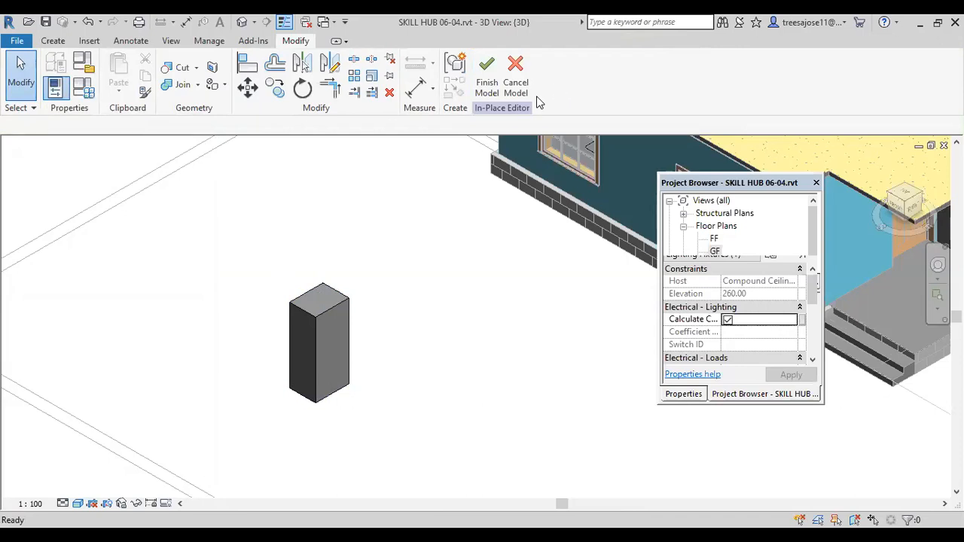
left_click(223, 84)
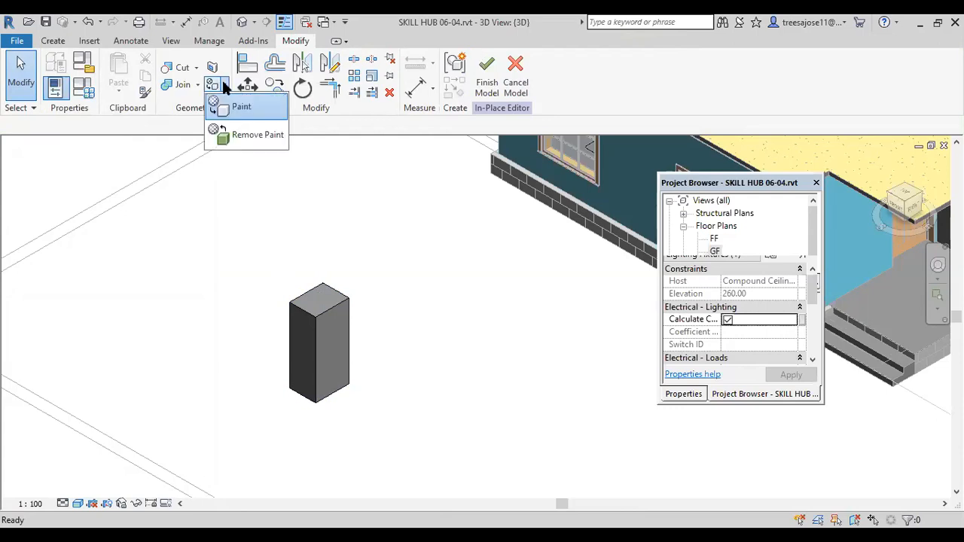
left_click(243, 105)
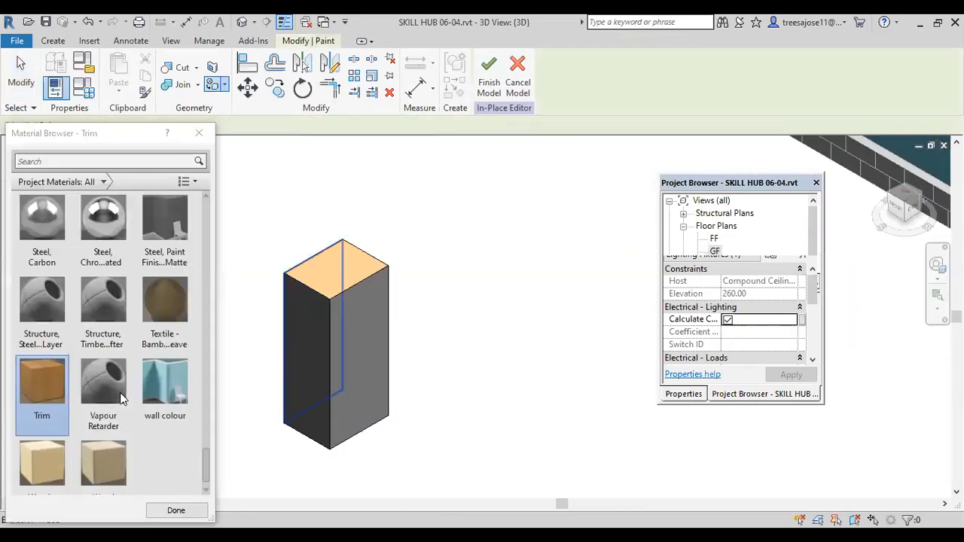
left_click(164, 384)
left_click(313, 422)
scroll(298, 453, "up", 5)
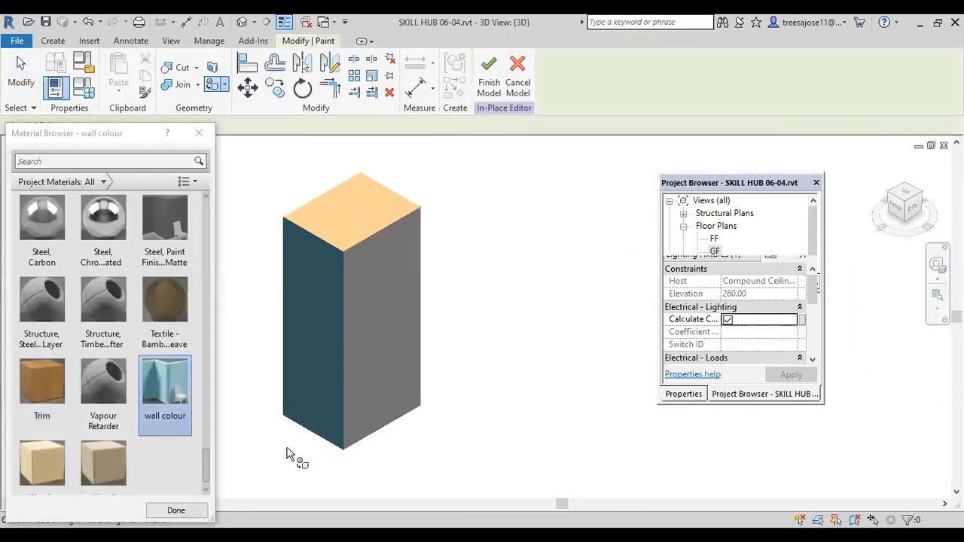
Step: Try to paint the block's unpainted visible side face with the Trim material and finish the in-place model
scroll(299, 450, "down", 3)
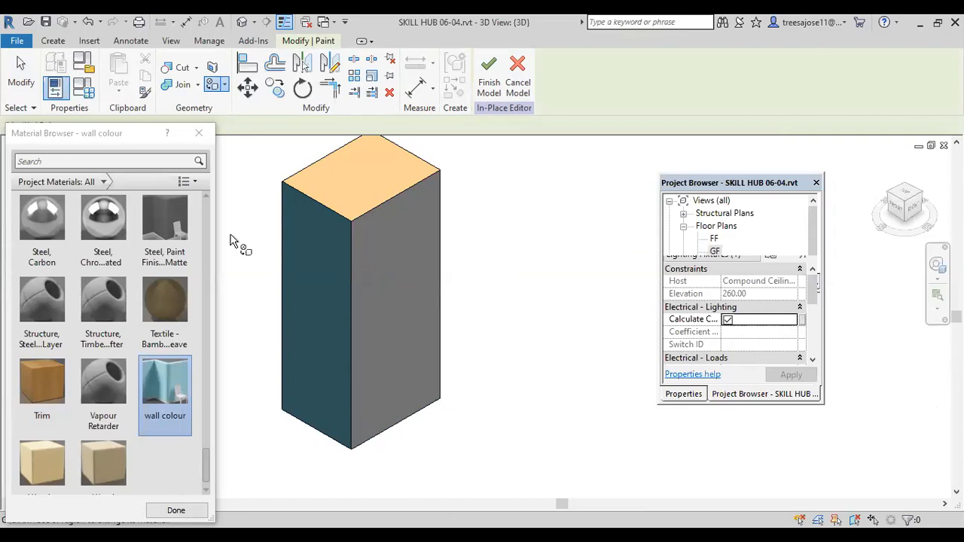
left_click(68, 385)
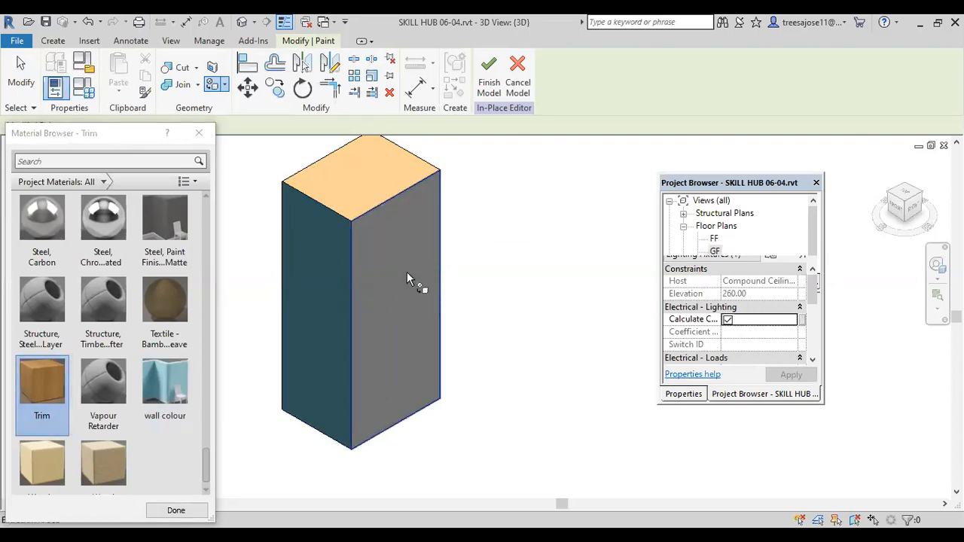
left_click(429, 292)
left_click(489, 79)
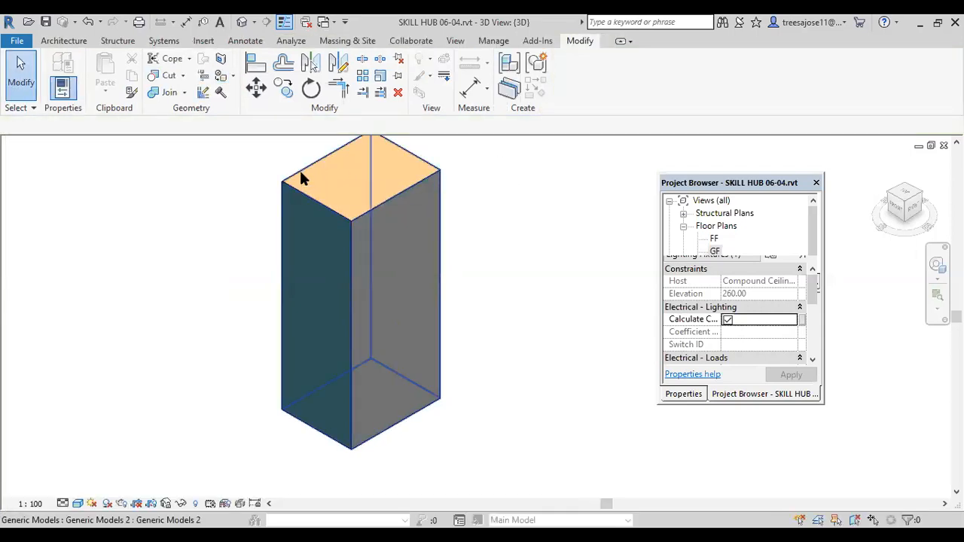
scroll(289, 361, "down", 5)
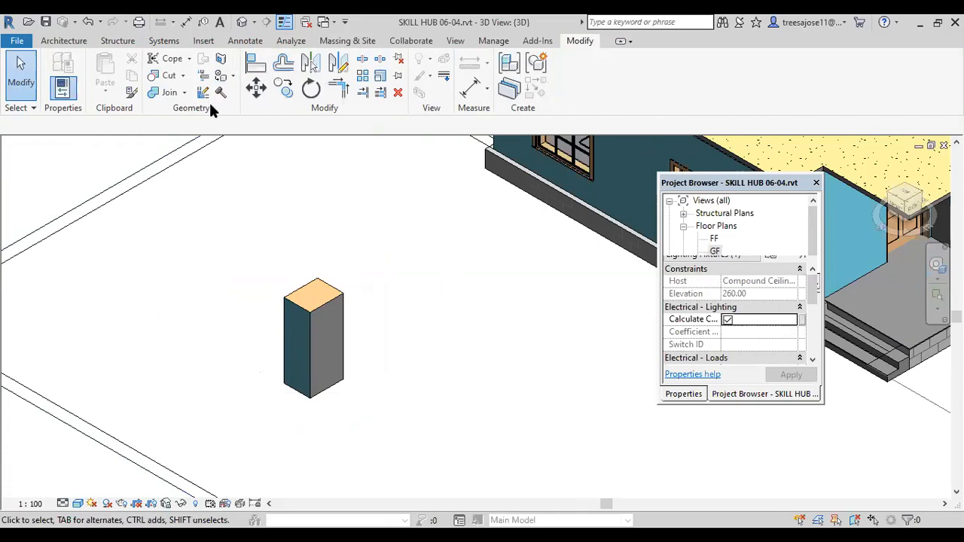
left_click(234, 78)
left_click(254, 135)
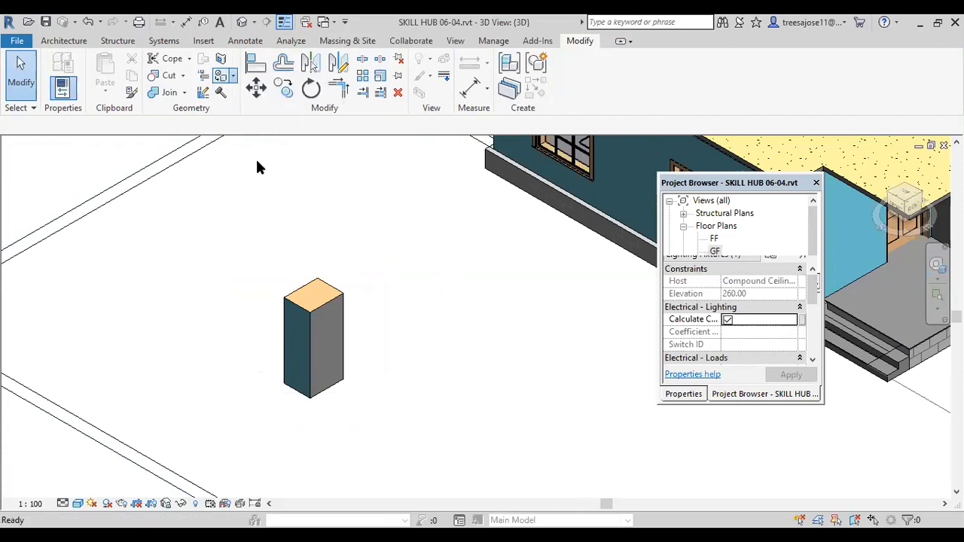
scroll(311, 298, "up", 2)
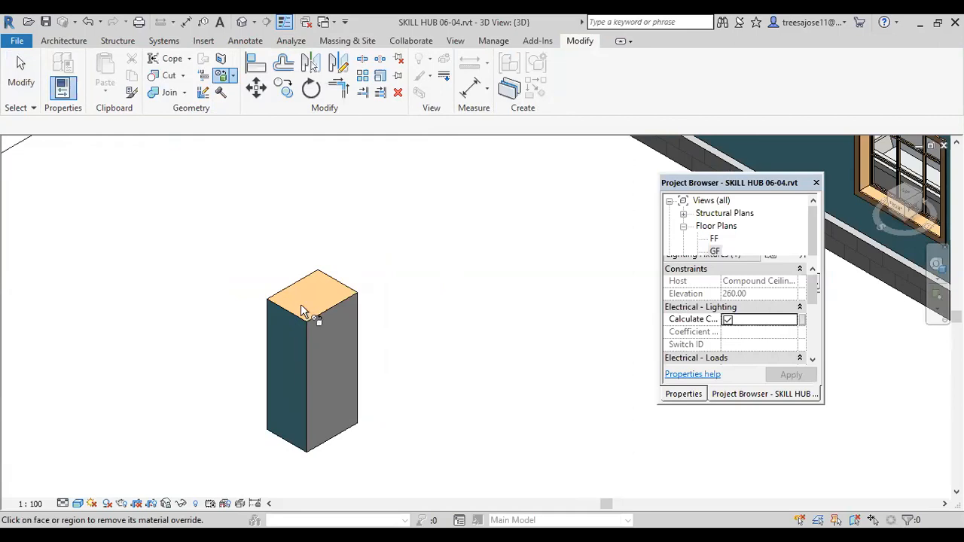
key("Escape")
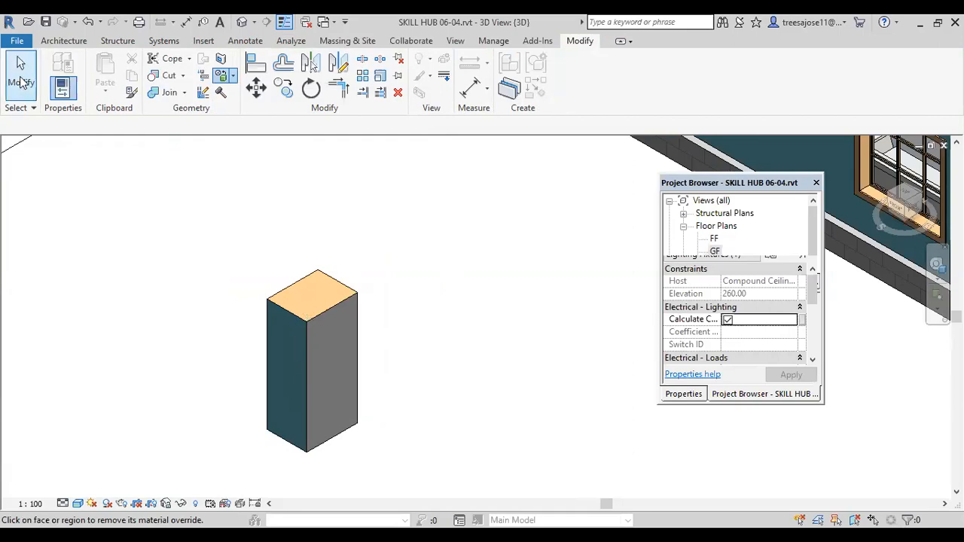
Step: Reopen the block for in-place editing, remove the paint from its top and wall-coloured side faces, and finish the model
left_click(313, 324)
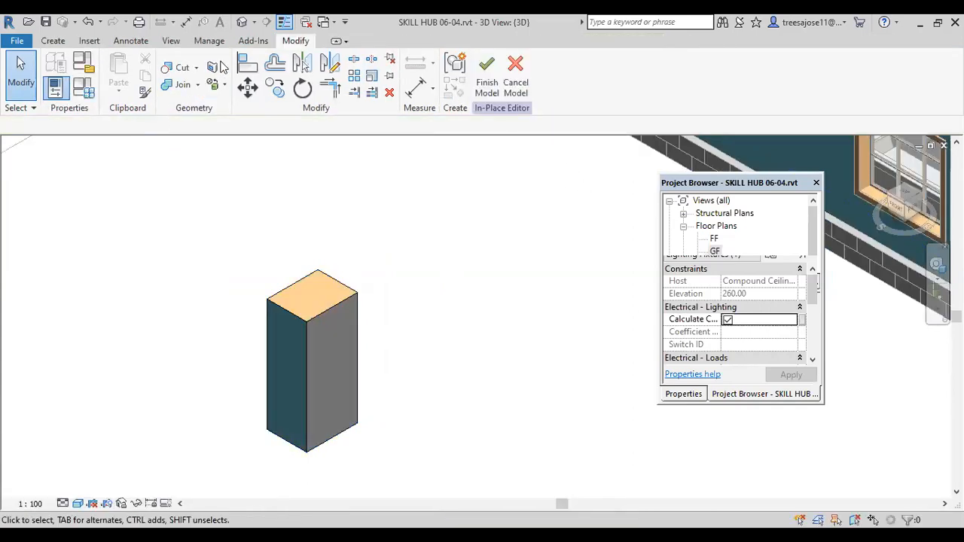
left_click(225, 88)
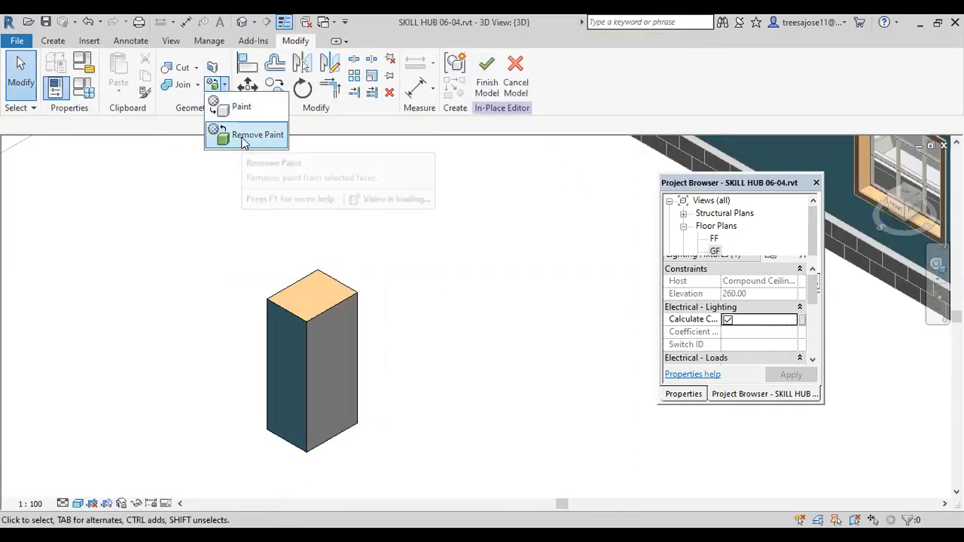
left_click(241, 136)
left_click(304, 288)
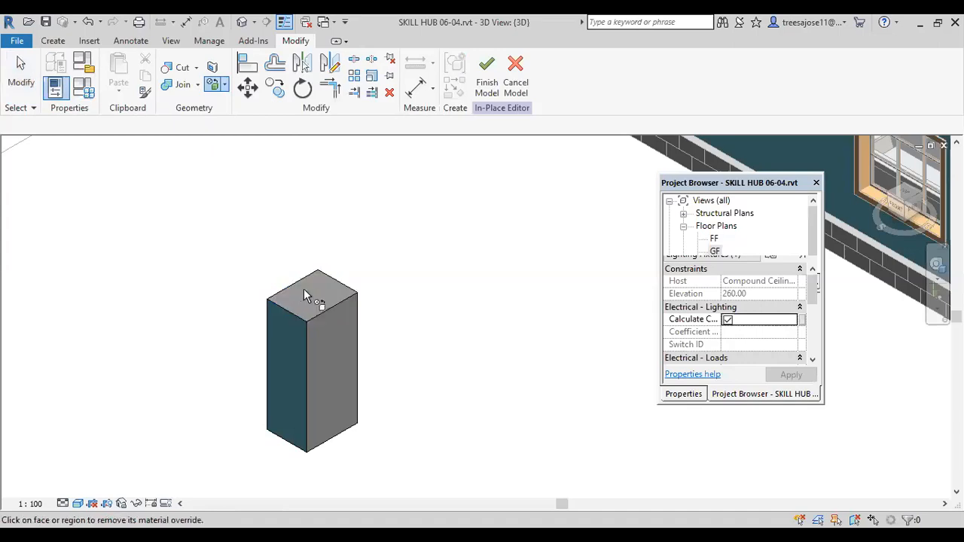
left_click(286, 337)
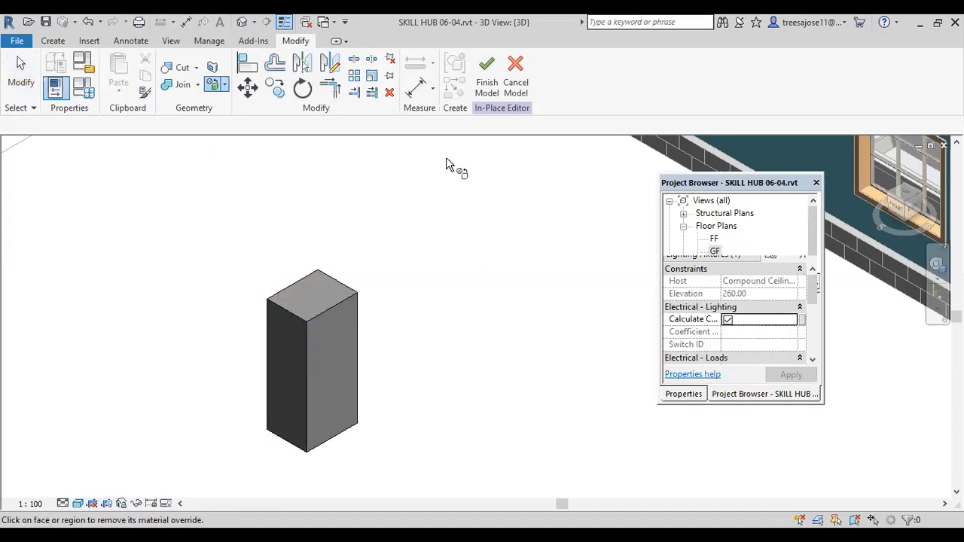
left_click(486, 85)
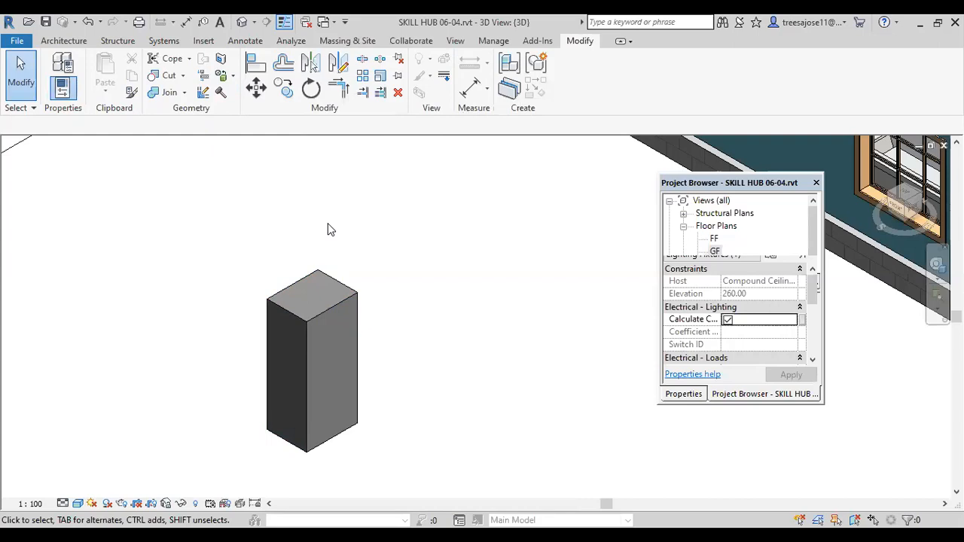
Step: Set the structure layer thickness to 20 in the Generic - 200mm 2 type of the unpainted front wall with one window
scroll(391, 249, "down", 2)
scroll(424, 294, "down", 1)
middle_click_drag(380, 318, 198, 348)
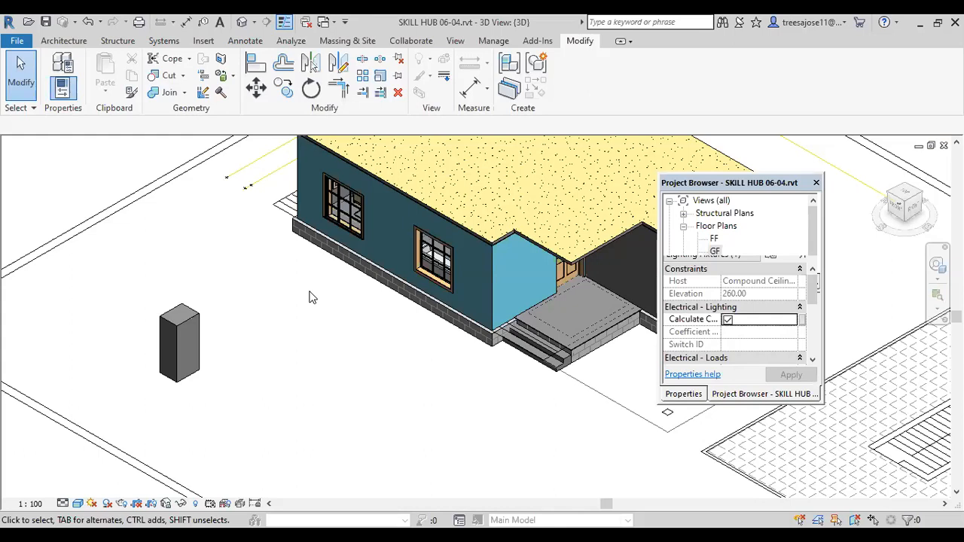
scroll(262, 292, "down", 3)
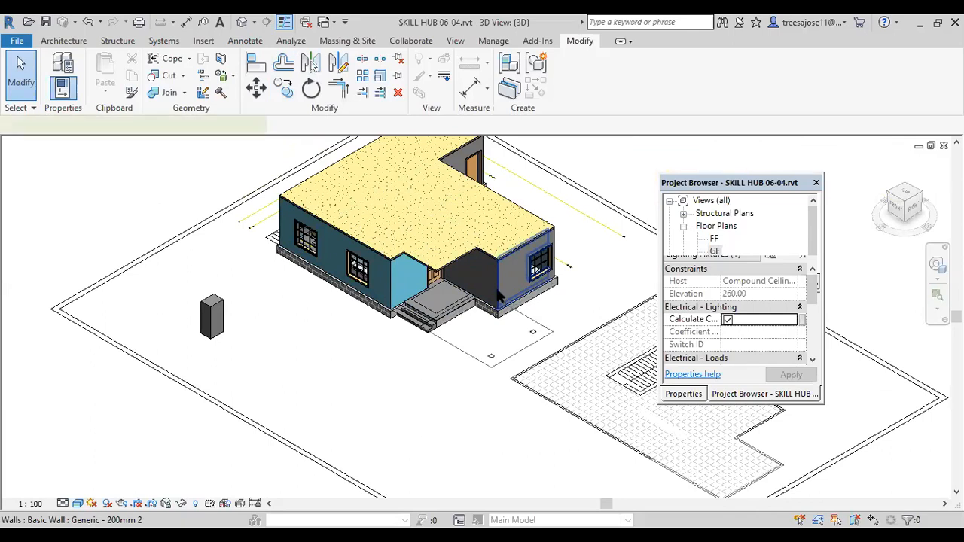
left_click(500, 297)
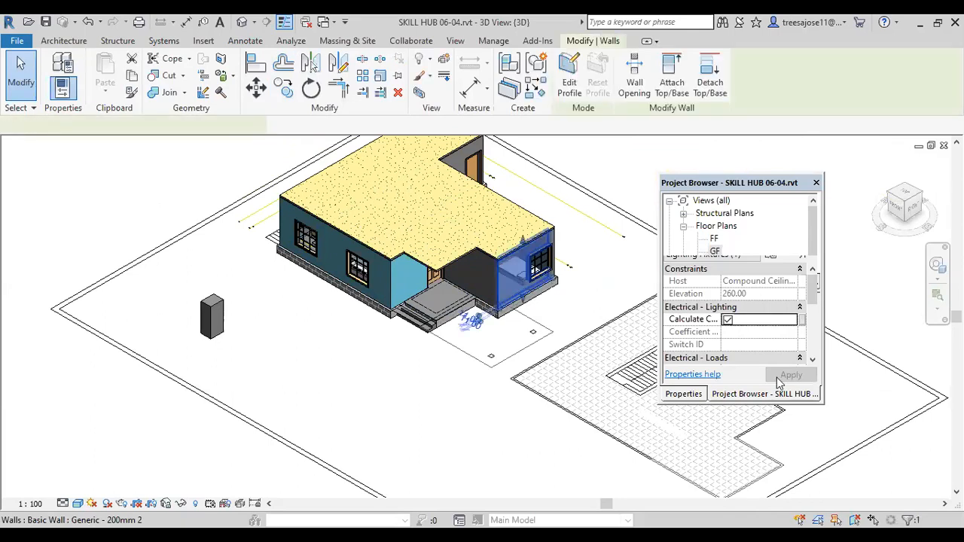
left_click(683, 394)
left_click(790, 253)
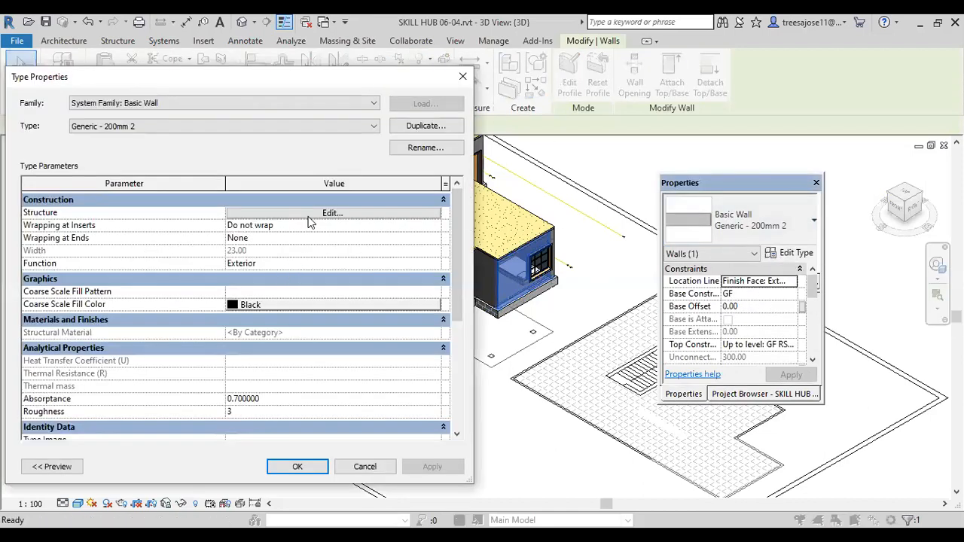
left_click(329, 215)
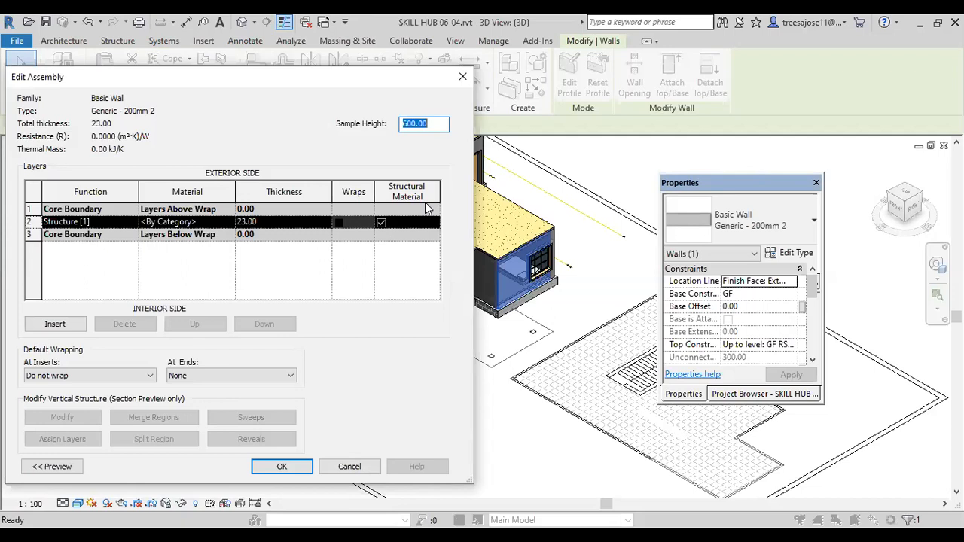
left_click(279, 223)
type("20")
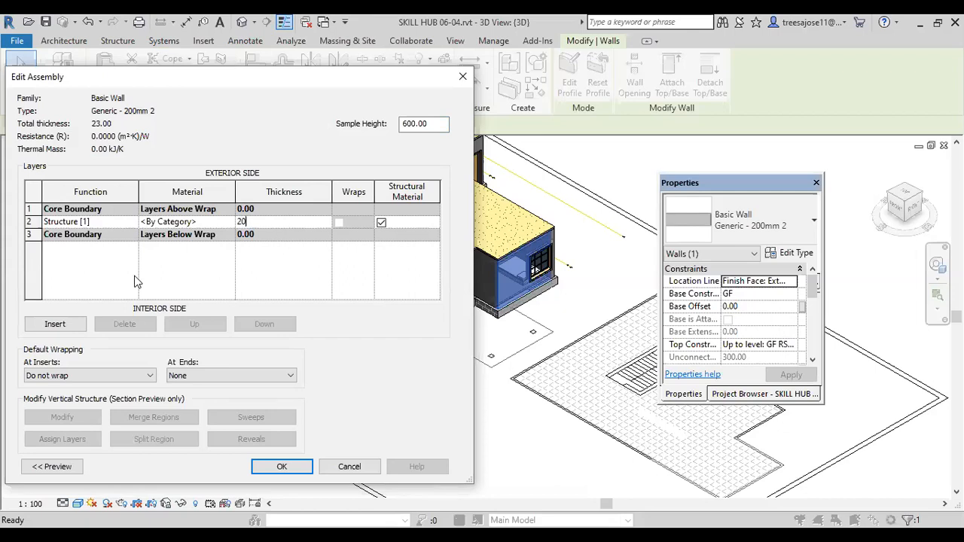
Step: Insert two layers in the wall assembly, placing one outside the core on the exterior side and one on the interior side
left_click(56, 325)
left_click(55, 325)
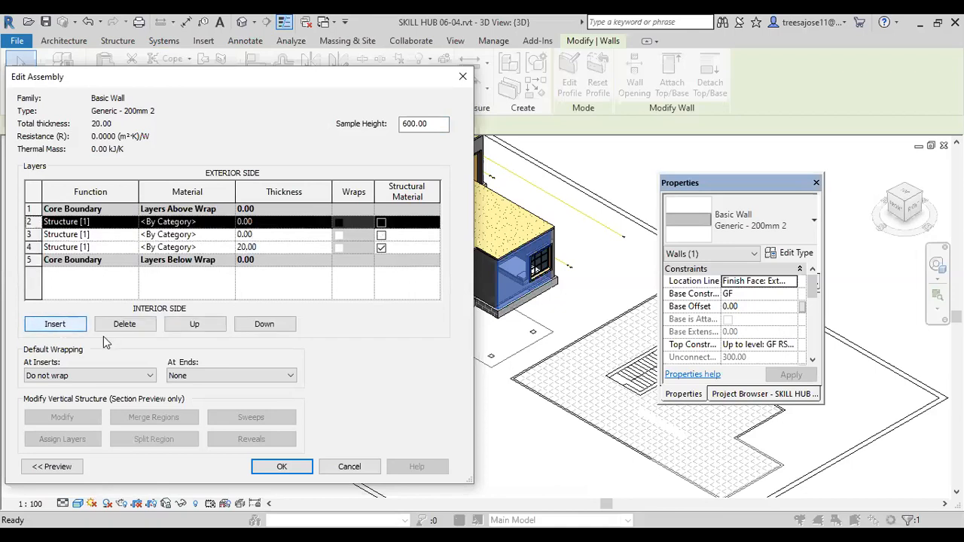
left_click(87, 237)
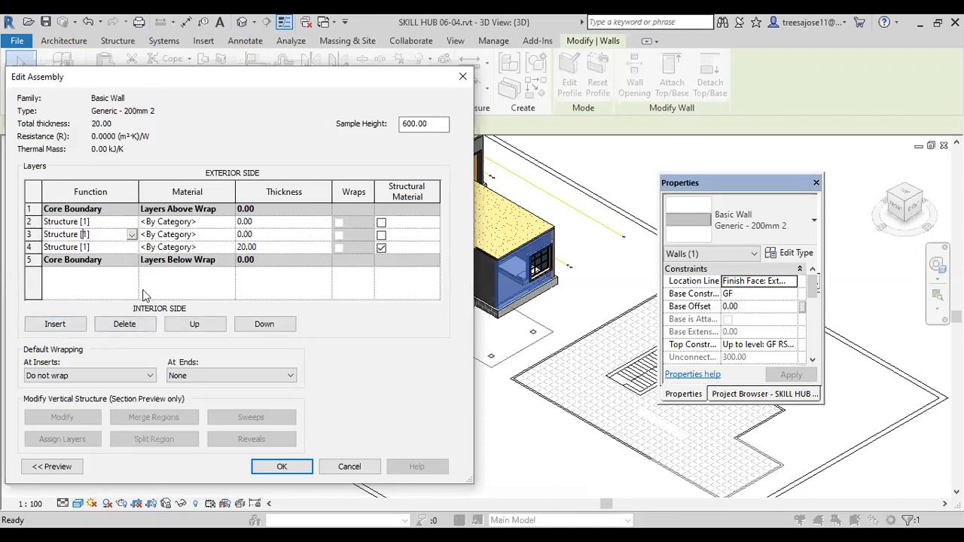
left_click(264, 330)
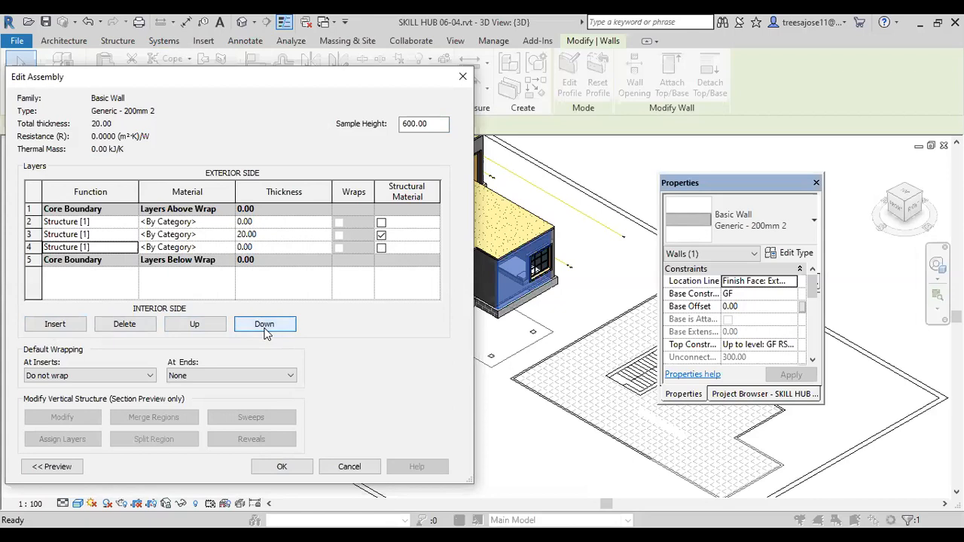
left_click(264, 329)
left_click(85, 223)
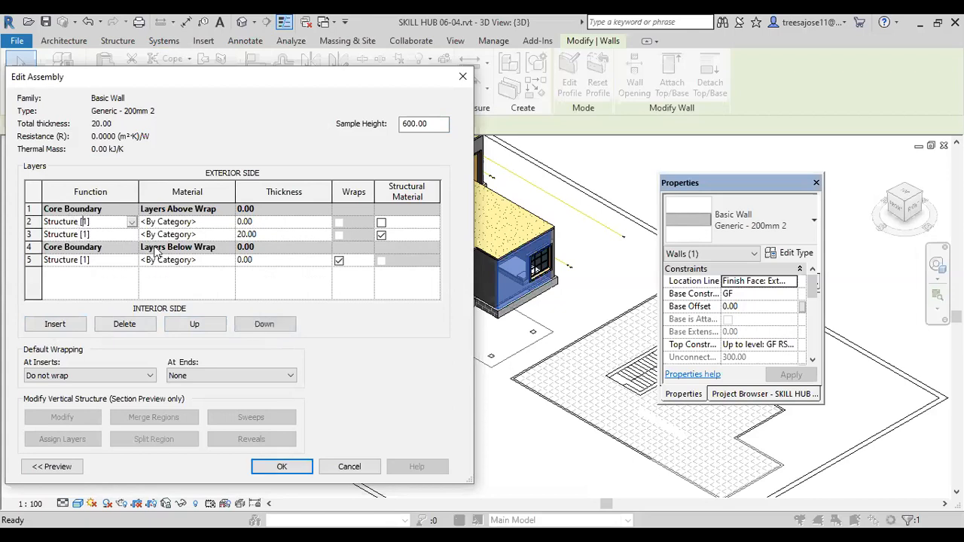
left_click(200, 325)
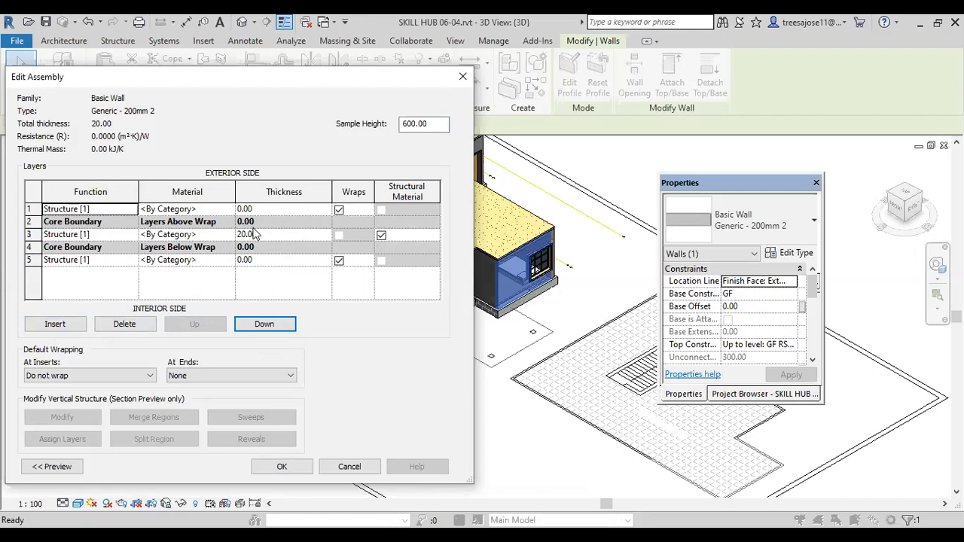
Step: Set the exterior layer's function to Finish 1 [4] and its thickness to 1.5
left_click(126, 209)
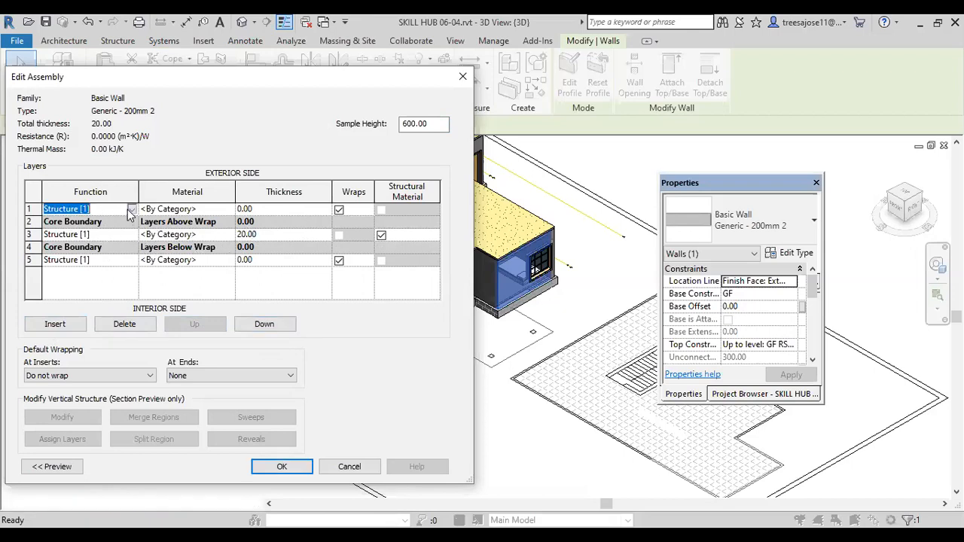
left_click(132, 208)
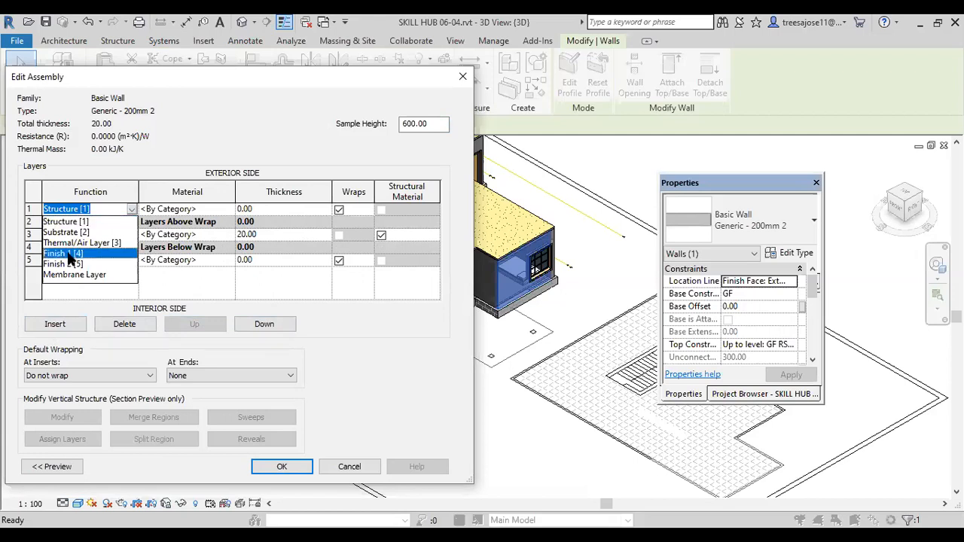
left_click(69, 254)
left_click(262, 209)
type("1.5")
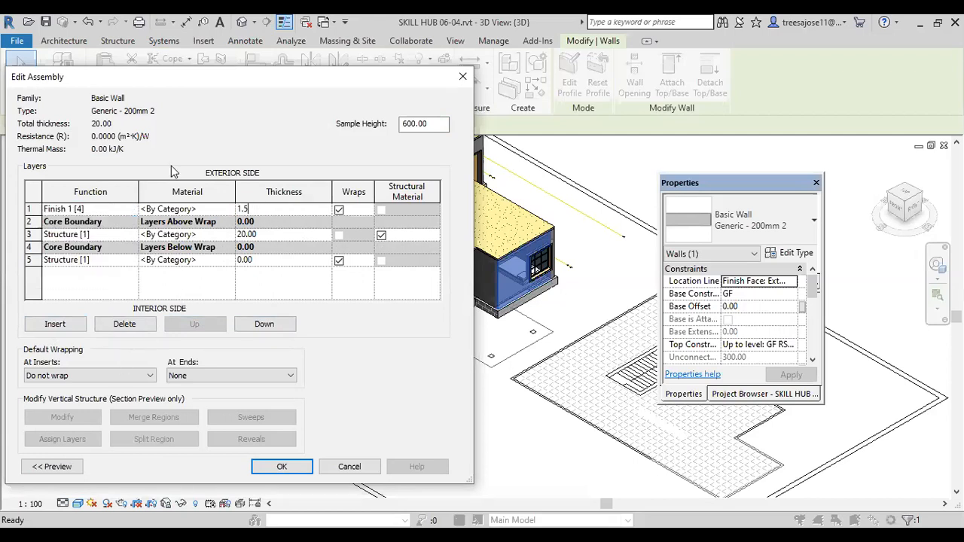
Step: Set the interior layer's function to Finish 2 [5] and its thickness to 1.5
left_click(129, 262)
left_click(133, 260)
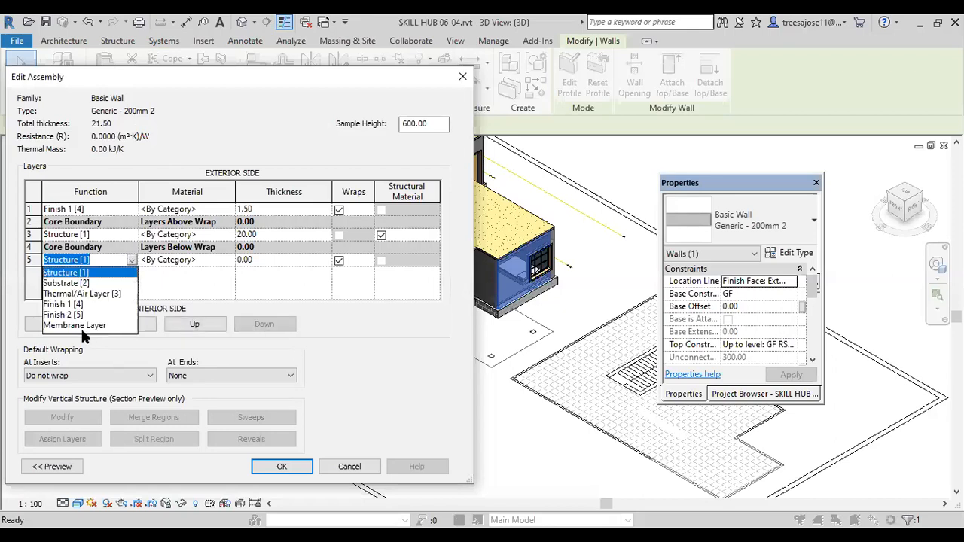
left_click(75, 316)
left_click(247, 262)
type("1.5")
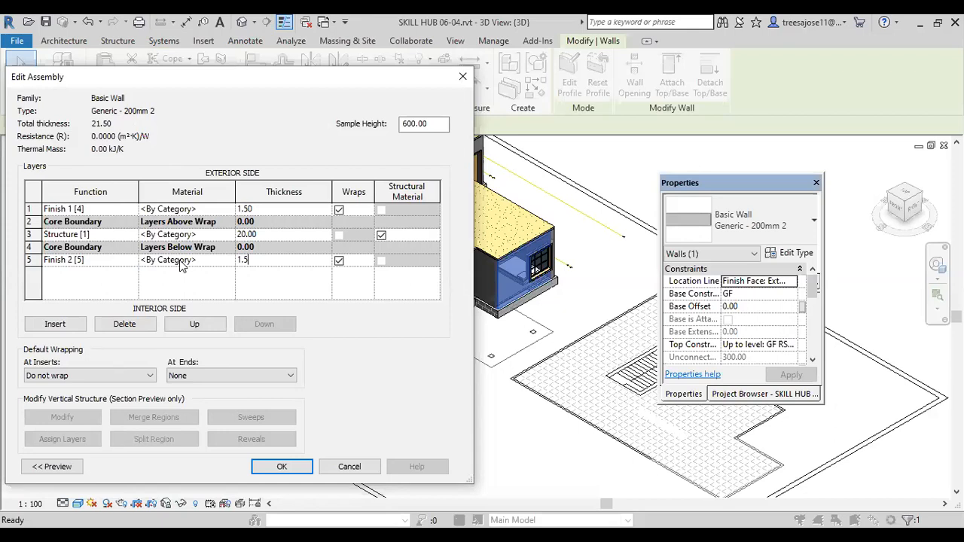
left_click(190, 289)
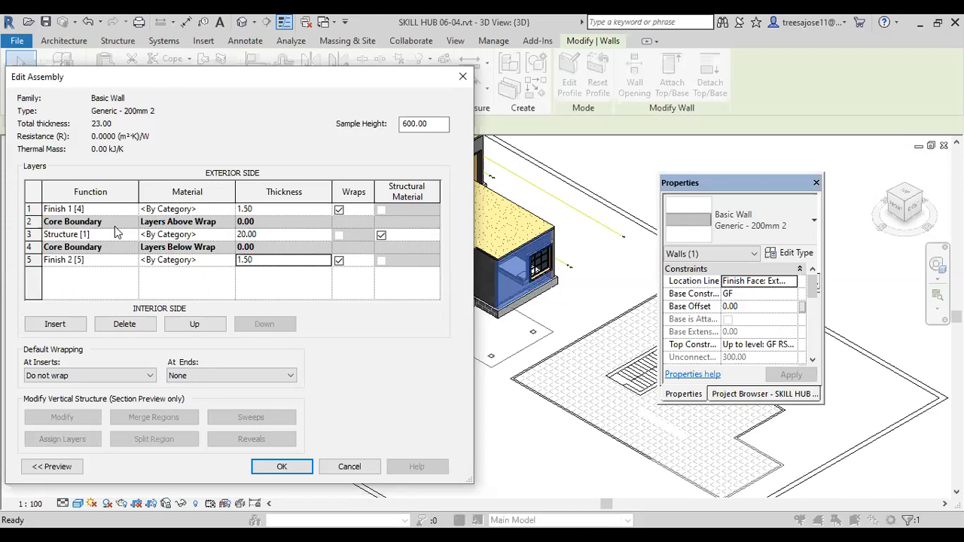
Step: Duplicate the Brick, Common material for the structure layer and name the copy brick work
left_click(224, 234)
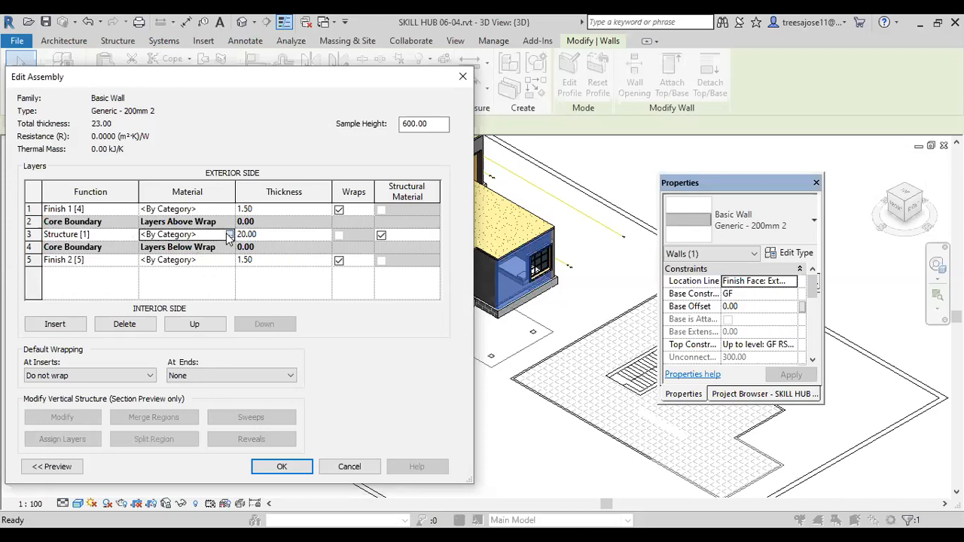
left_click(229, 234)
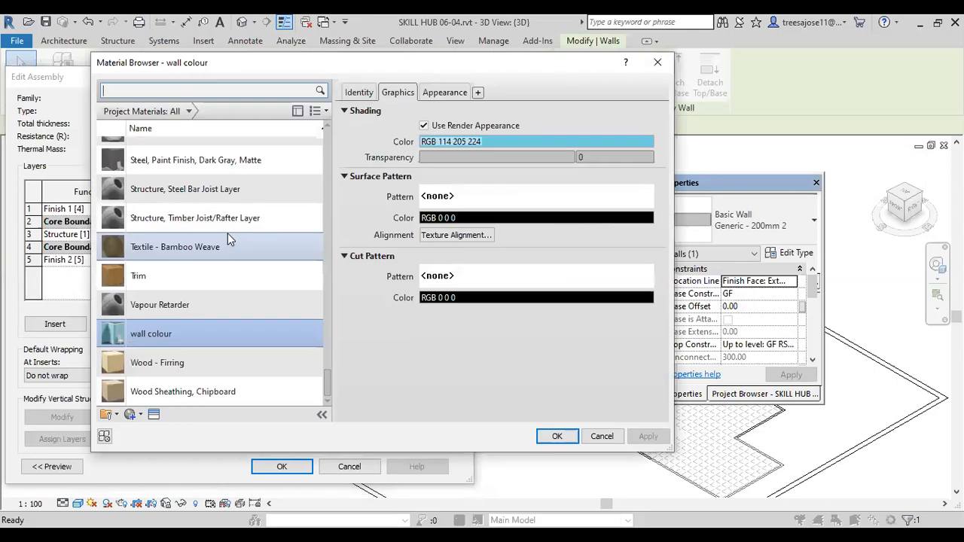
left_click_drag(332, 389, 312, 281)
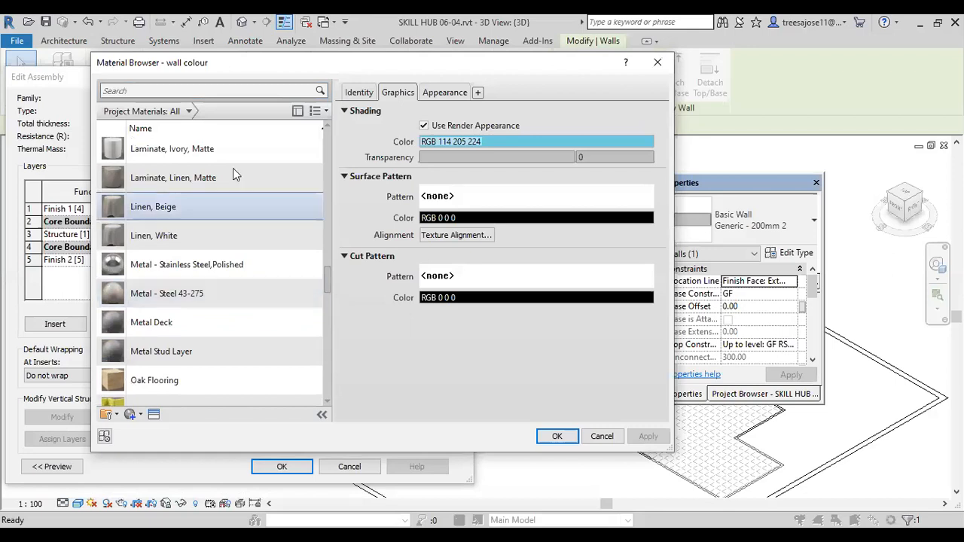
left_click_drag(326, 286, 302, 168)
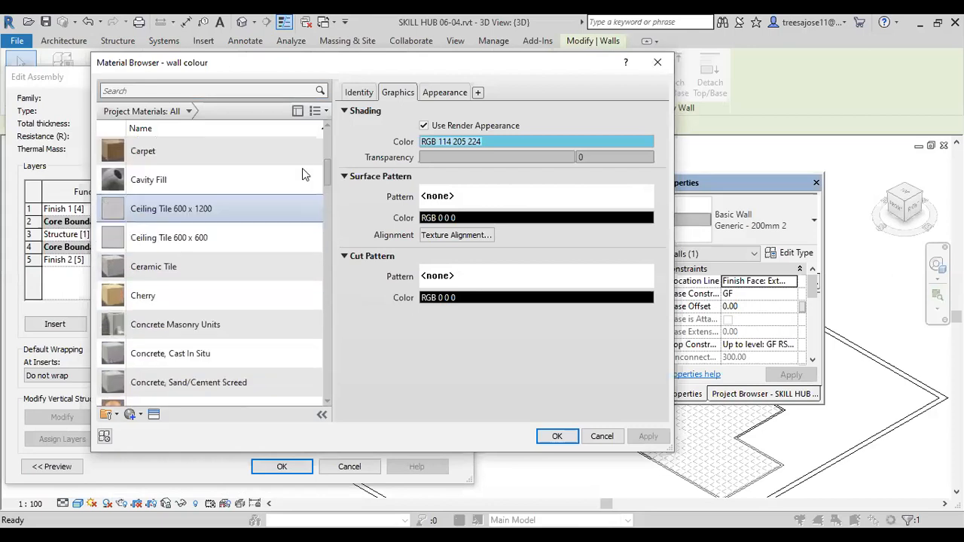
scroll(160, 297, "up", 2)
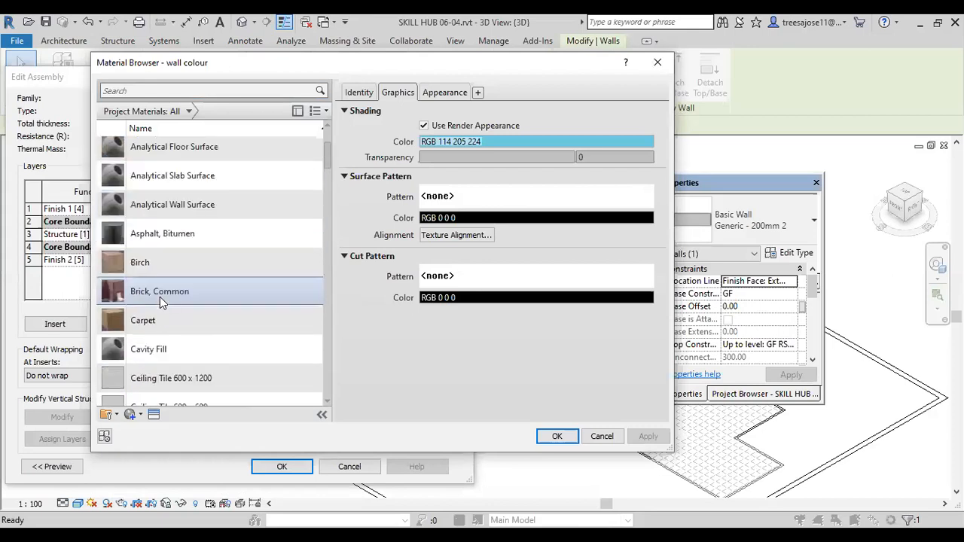
left_click(163, 294)
right_click(164, 295)
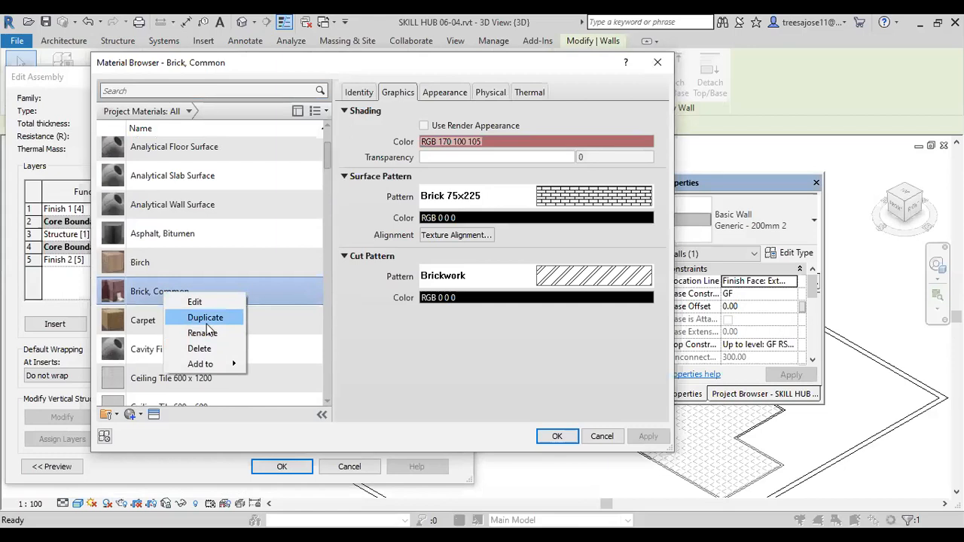
left_click(207, 321)
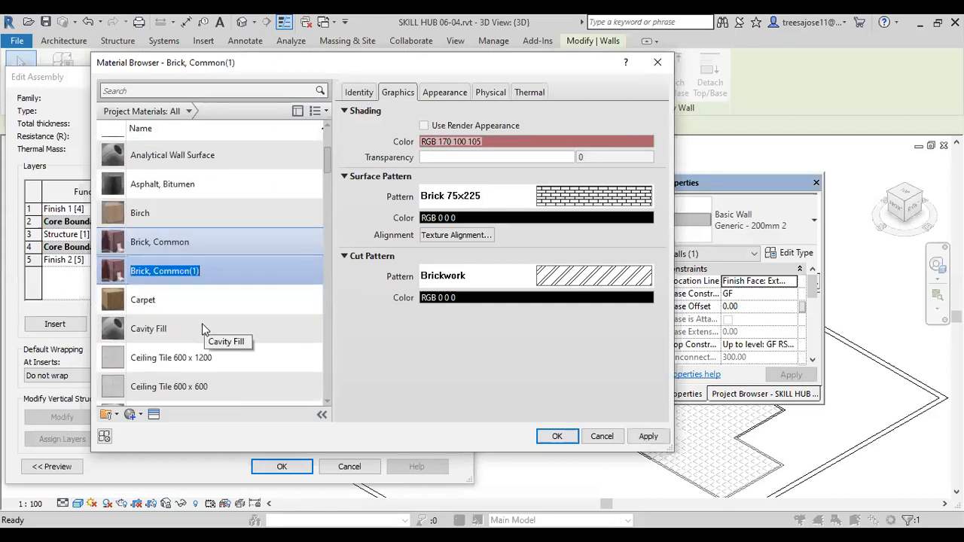
type("b")
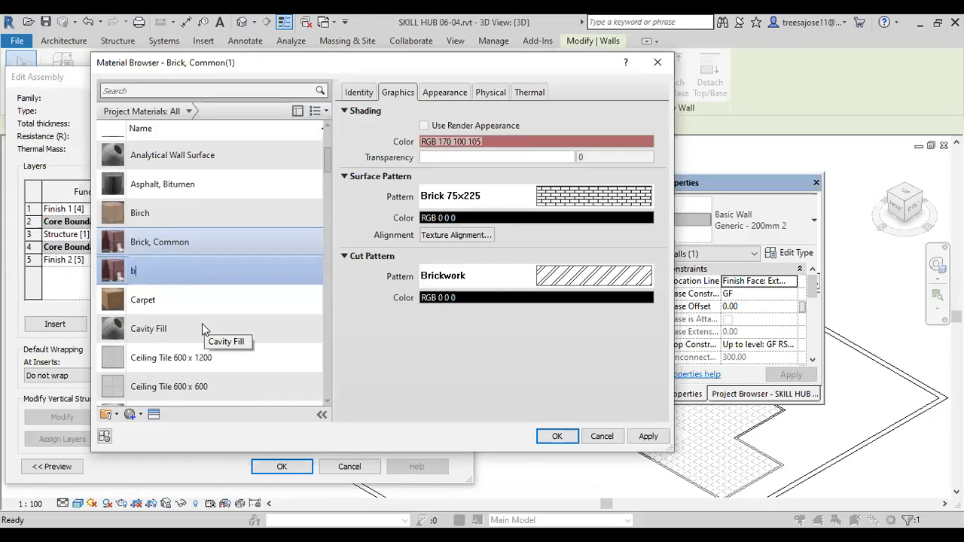
type("rick work")
left_click(111, 254)
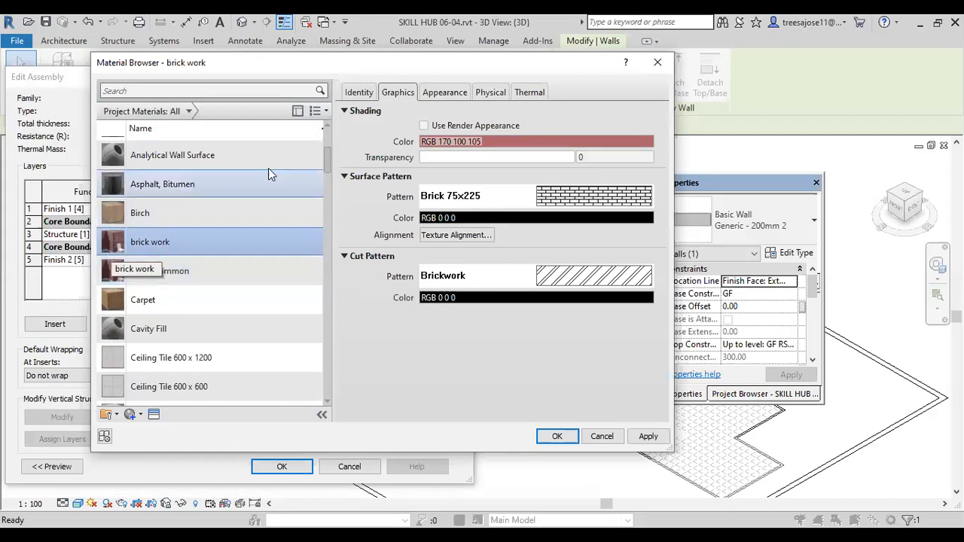
Step: Set the cost of the brick work material to 1000 in its identity data
left_click(359, 92)
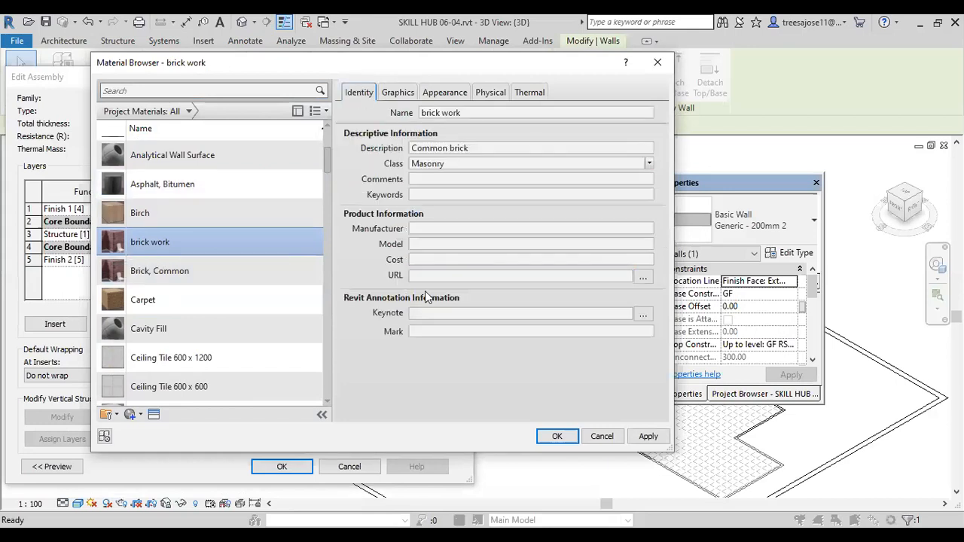
left_click(424, 259)
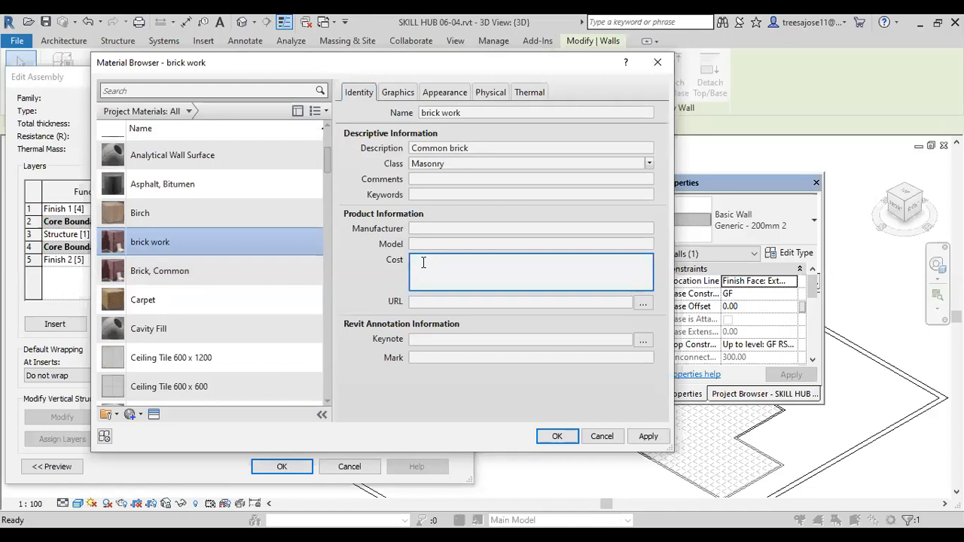
type("1000")
left_click(367, 289)
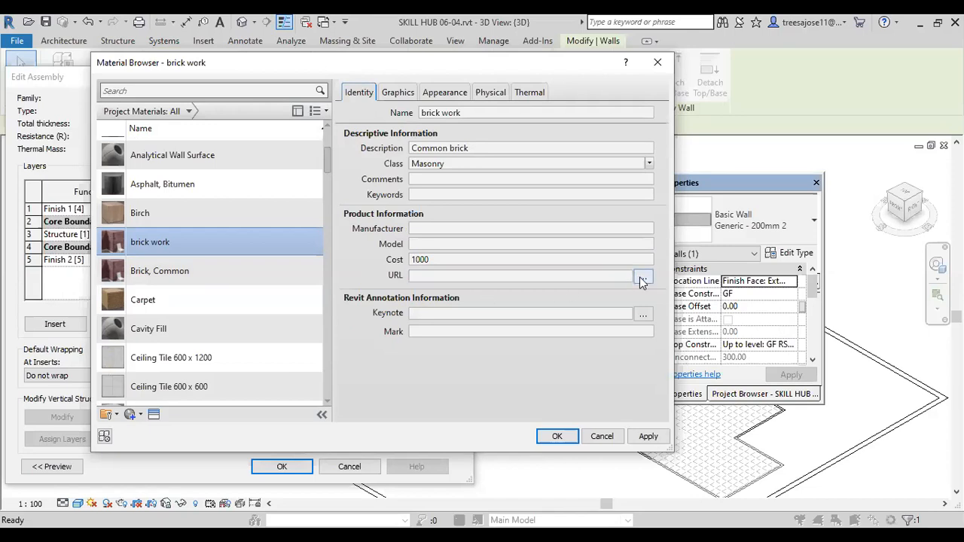
left_click(434, 277)
scroll(189, 155, "up", 1)
Step: Use the render appearance for brick work's shading and duplicate its appearance asset, keeping the Brick_Non_Uniform_Running_Burgundy.png image
left_click(397, 93)
left_click(424, 126)
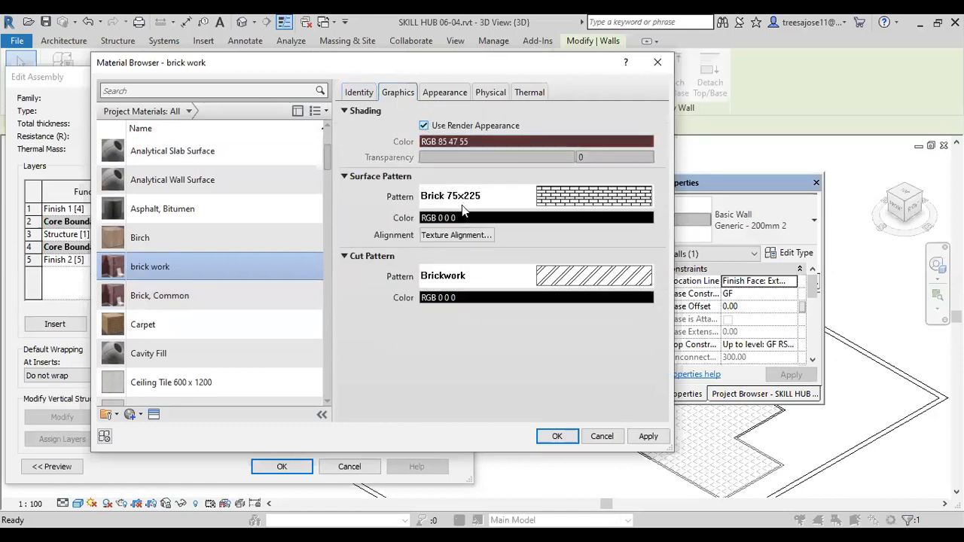
left_click(437, 91)
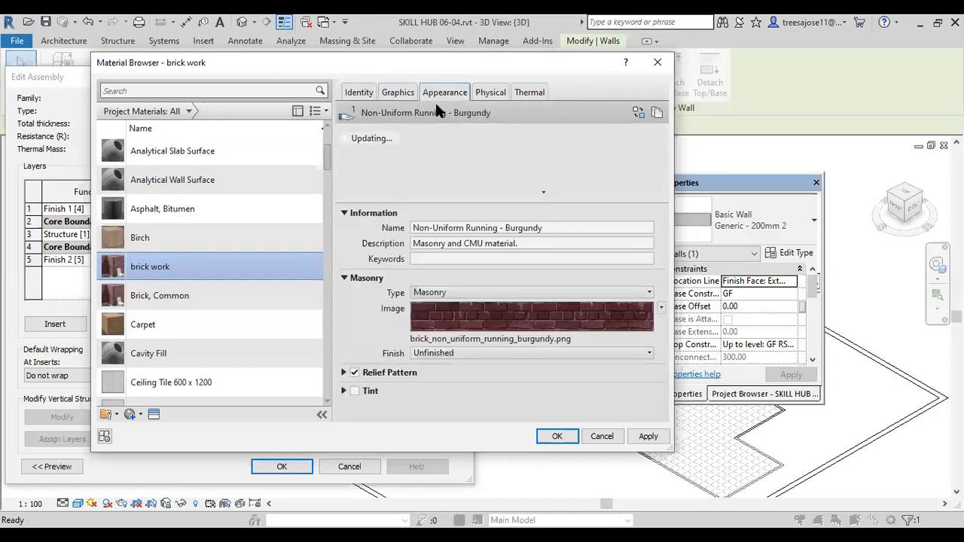
left_click(656, 112)
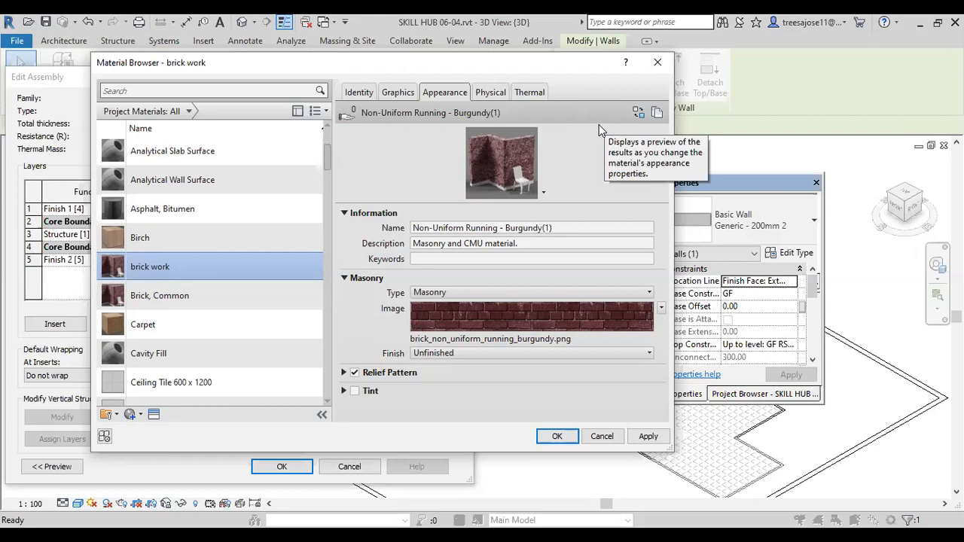
left_click(505, 342)
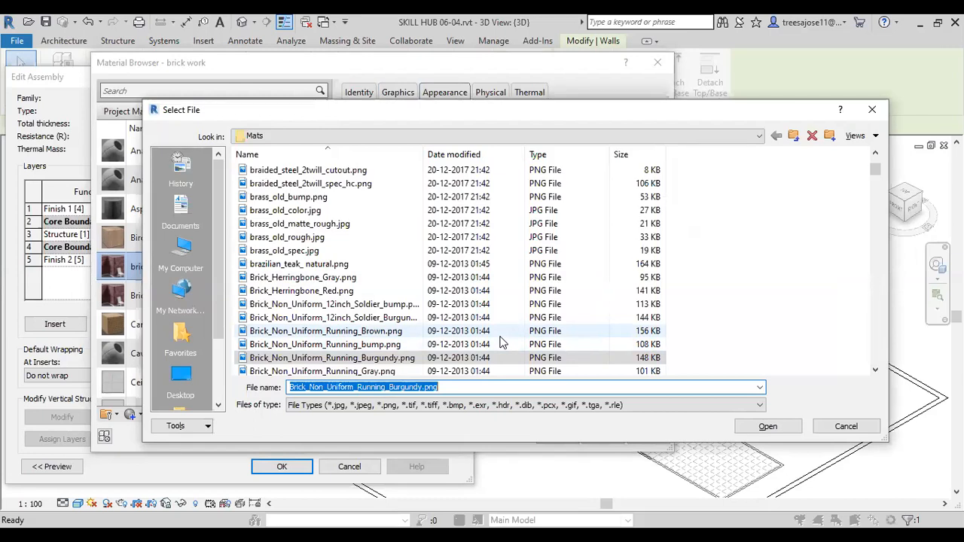
key("Return")
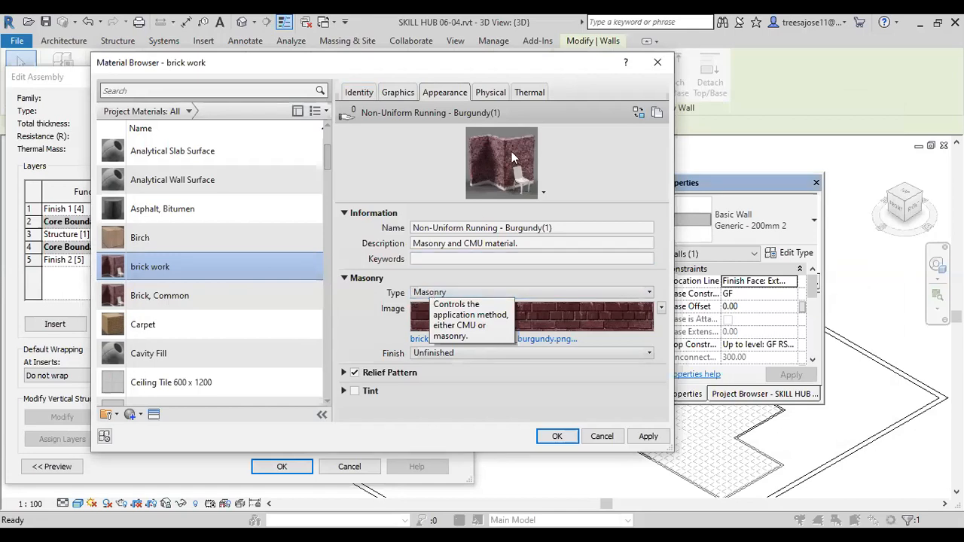
Step: Check brick work's physical density and thermal properties, and assign the material to the structure layer
left_click(490, 93)
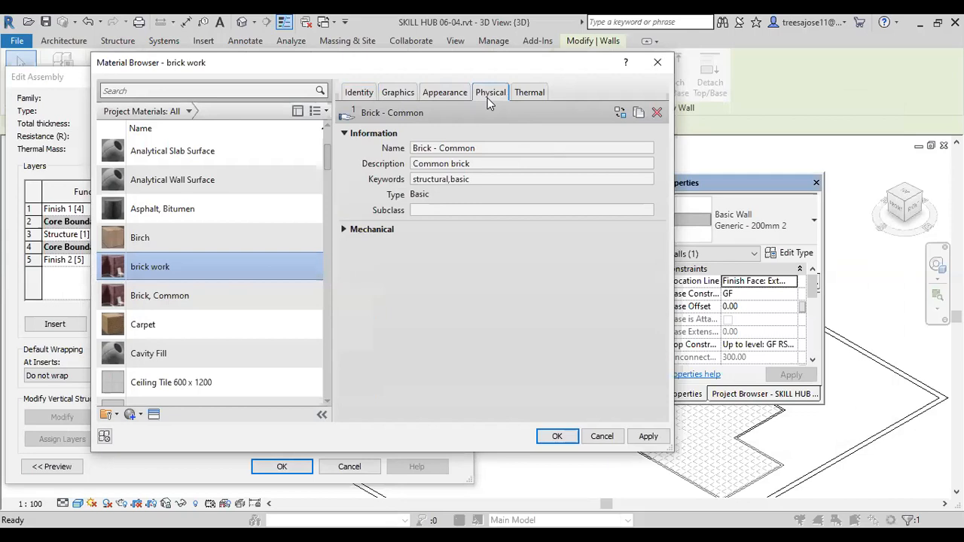
left_click(352, 230)
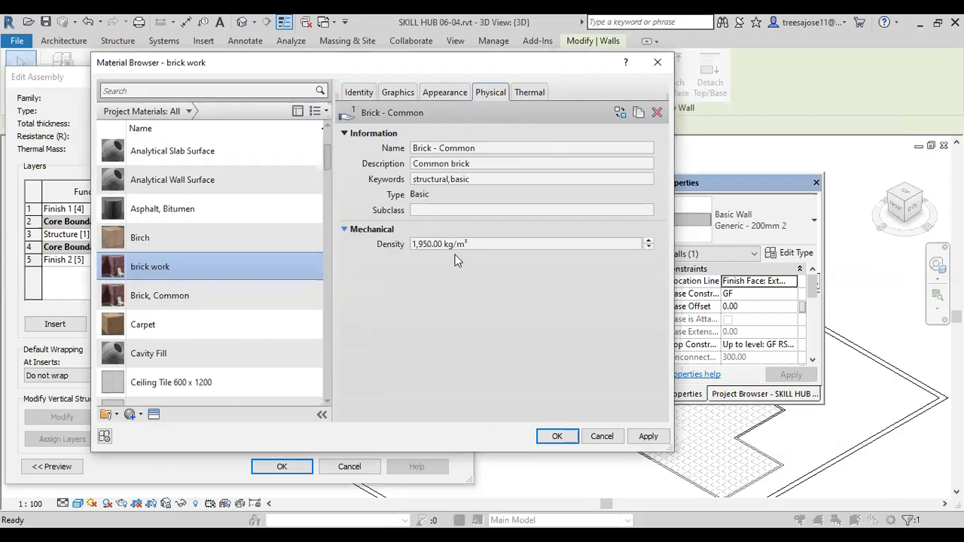
left_click(527, 93)
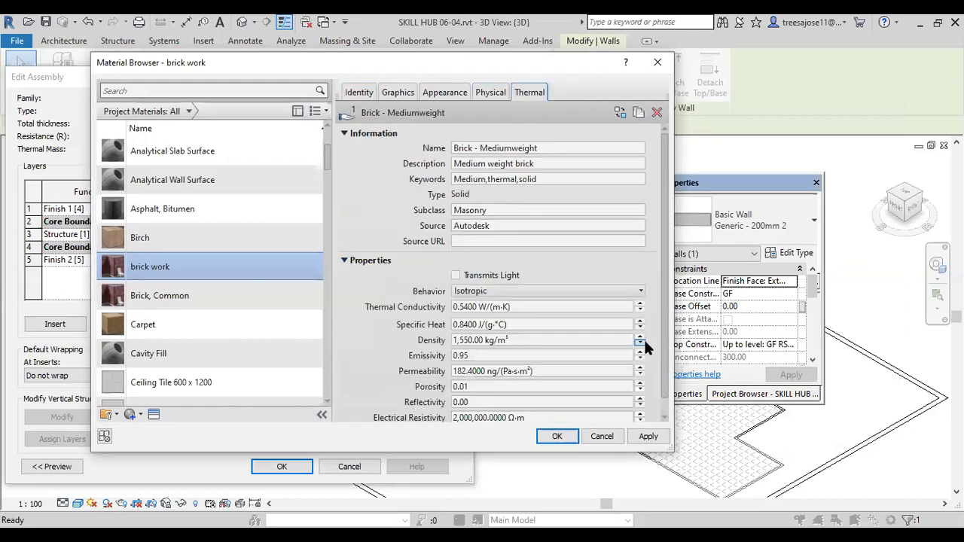
left_click_drag(664, 249, 664, 272)
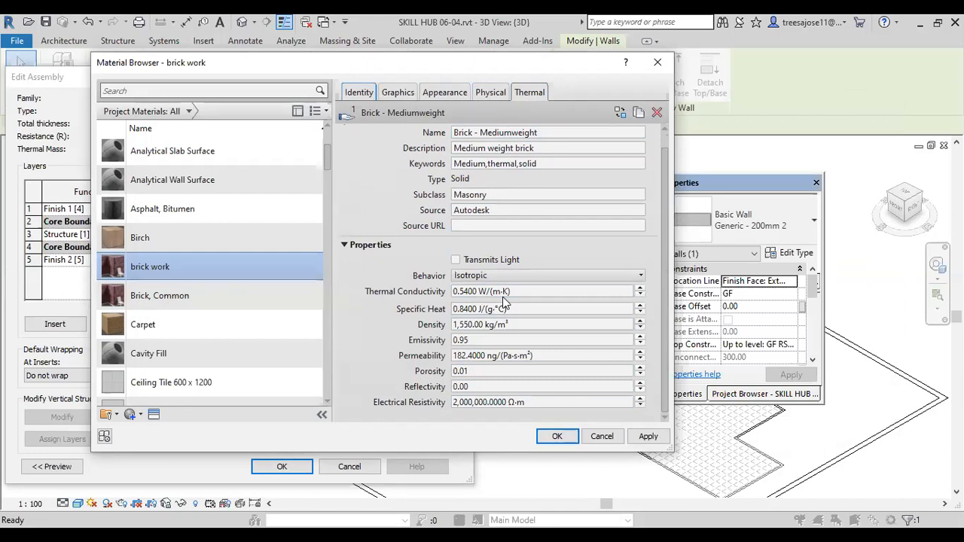
left_click(621, 277)
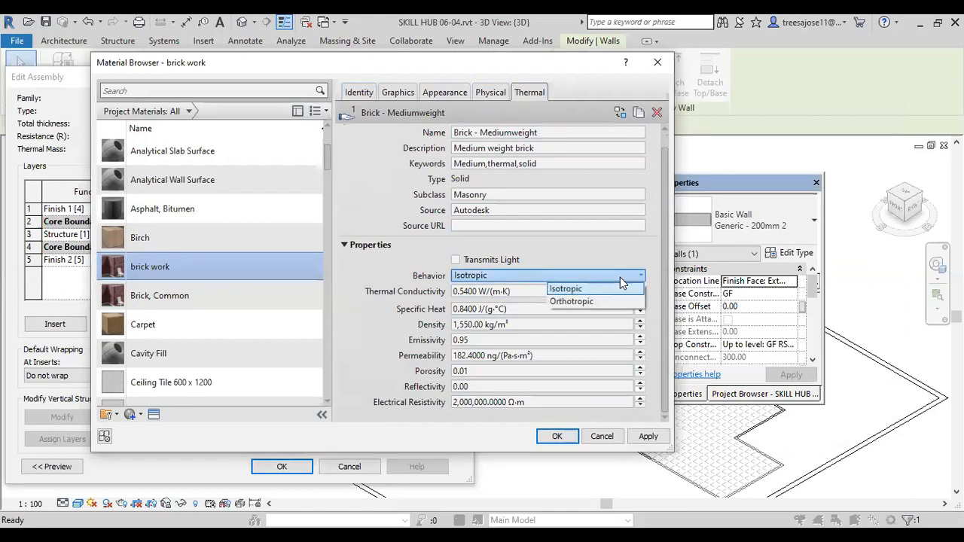
left_click(620, 277)
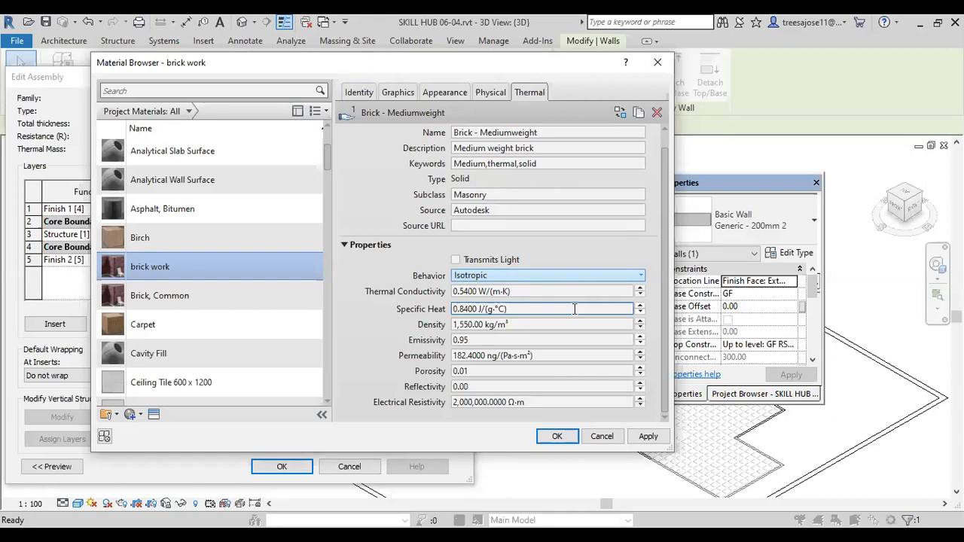
left_click(646, 438)
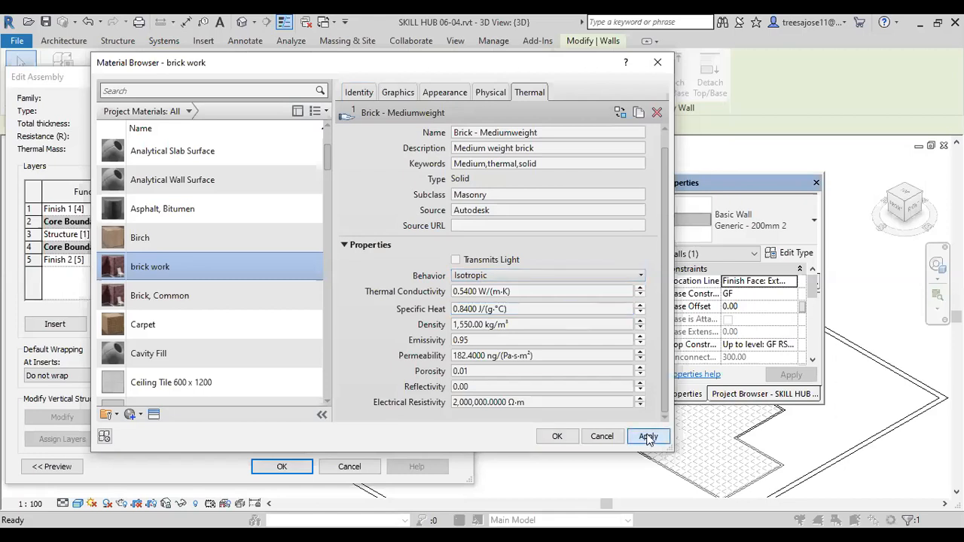
left_click(557, 437)
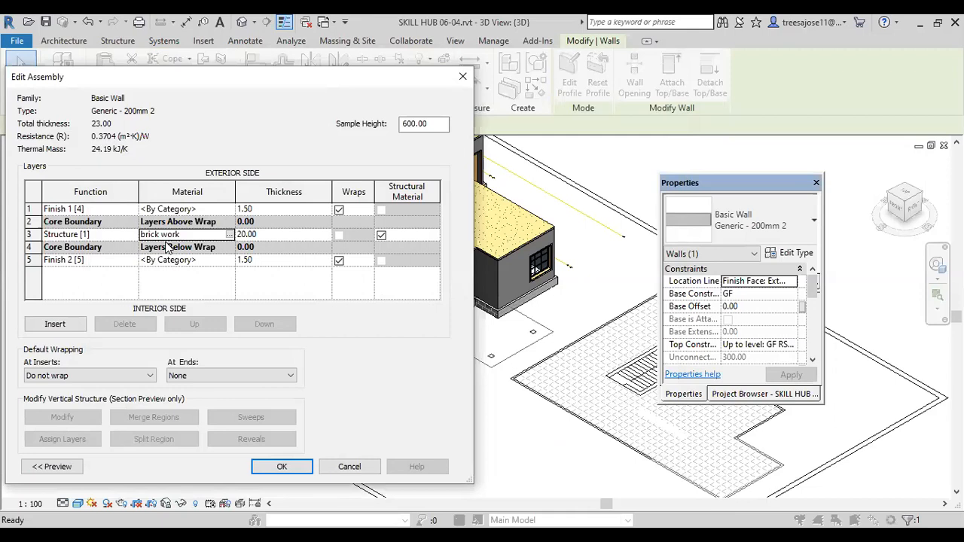
Step: Duplicate the Default material for the interior Finish 2 layer, name the copy platering, and select it in the material list
left_click(224, 259)
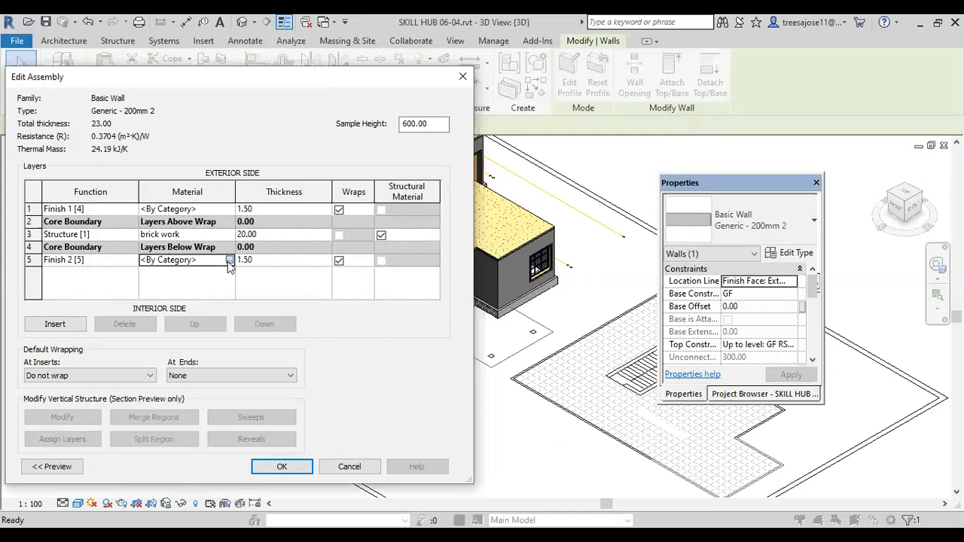
left_click(229, 260)
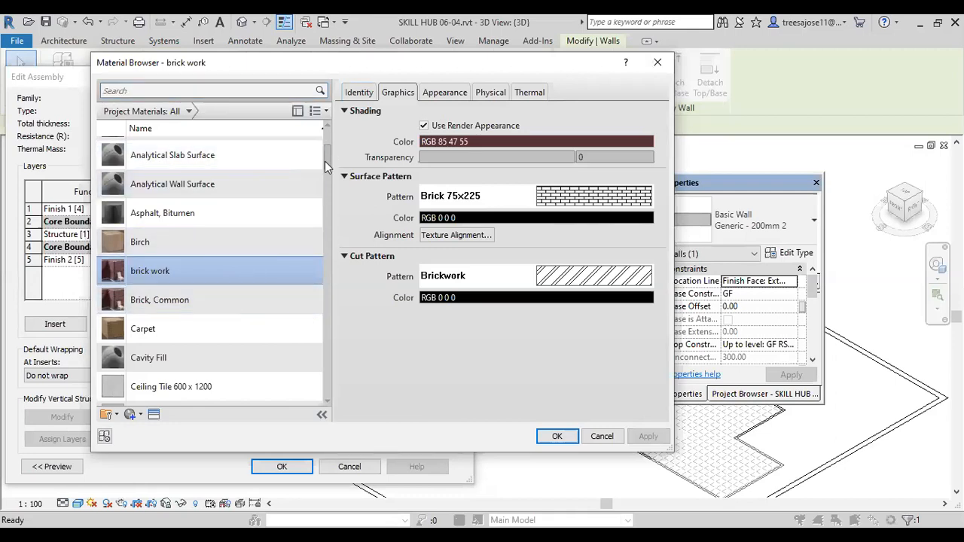
left_click_drag(326, 166, 326, 199)
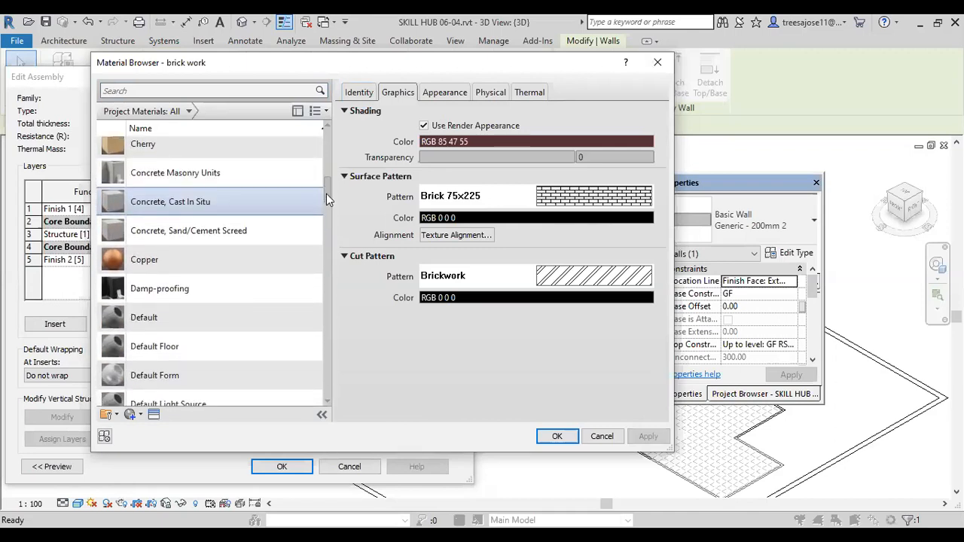
right_click(143, 322)
left_click(175, 344)
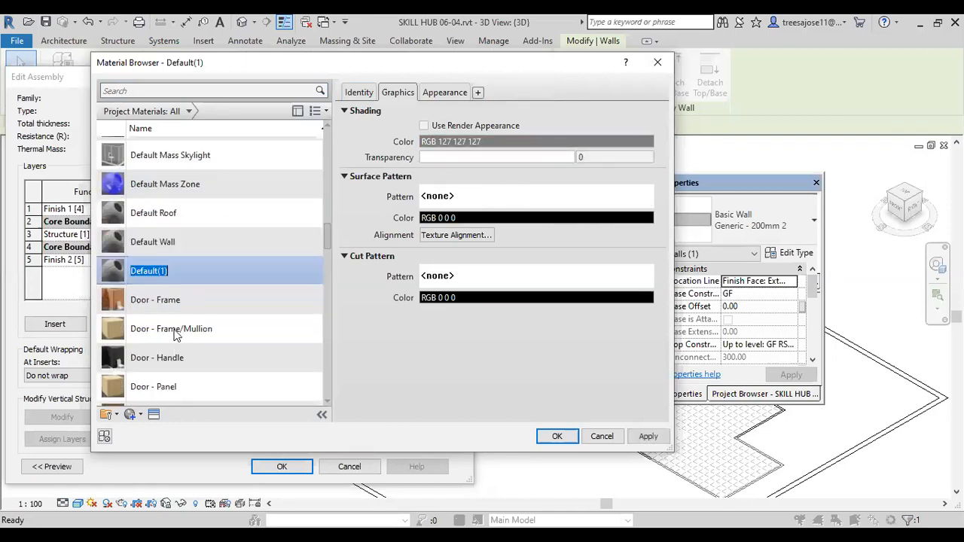
type("pl")
type("ae")
type("teri")
type("ng")
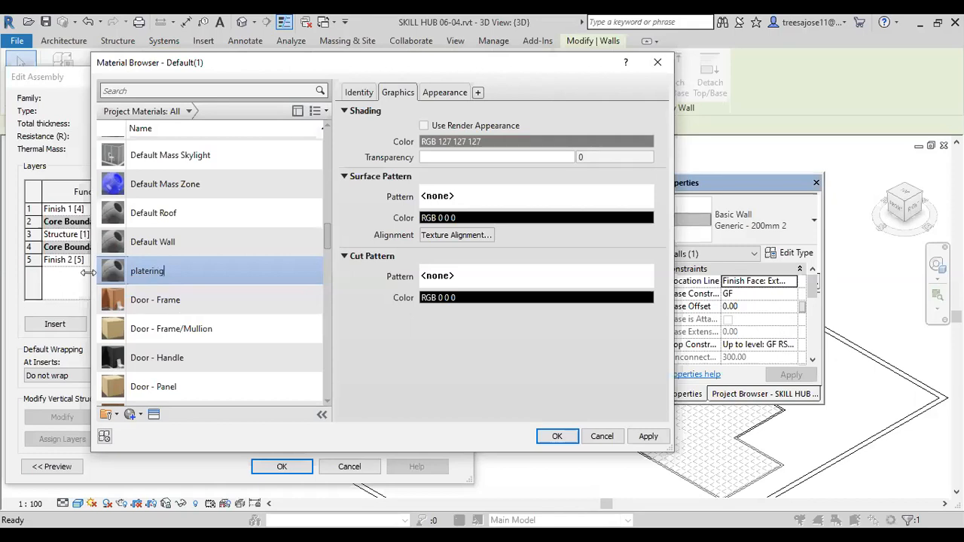
left_click(116, 277)
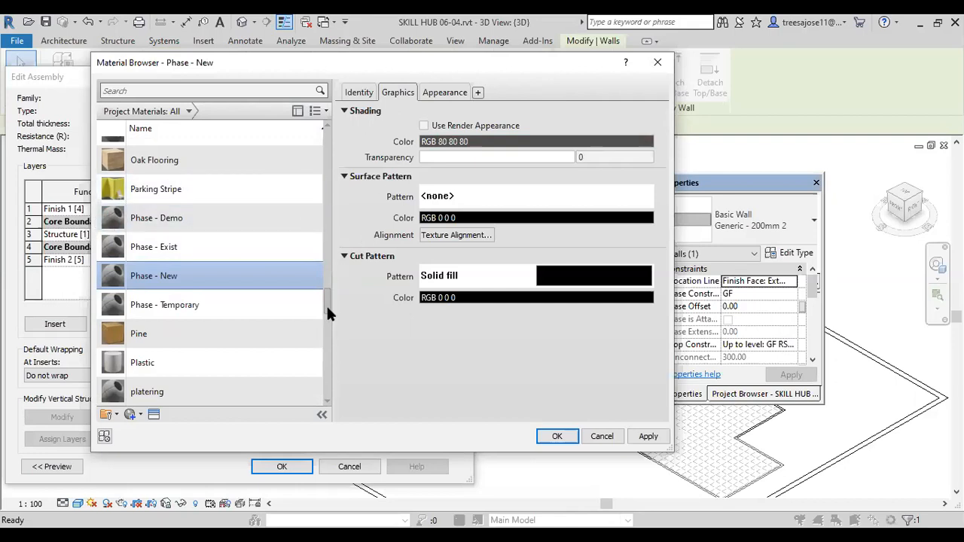
left_click(128, 398)
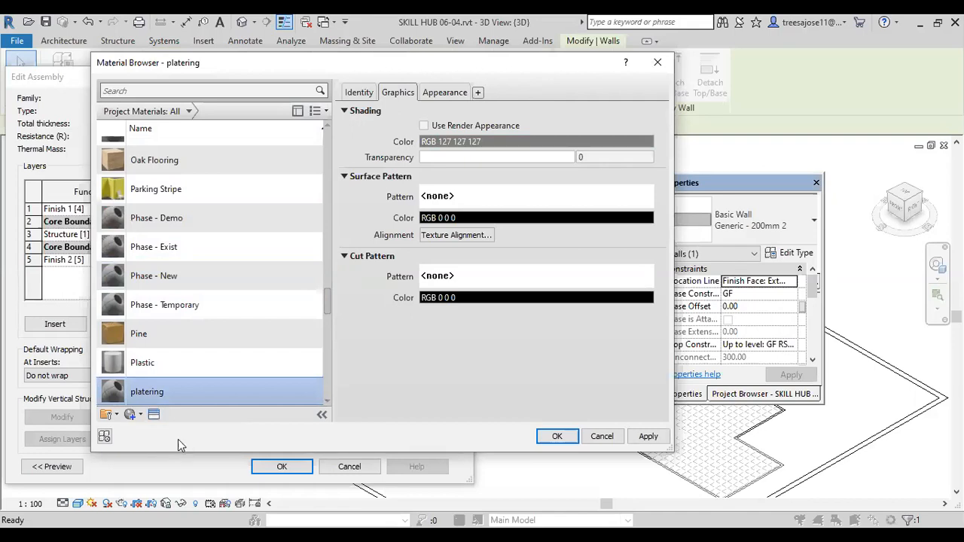
Step: Replace the platering material's appearance with the Light Brown - Dark Brown Squares carpet asset from the Autodesk physical assets' Flooring category
left_click(155, 415)
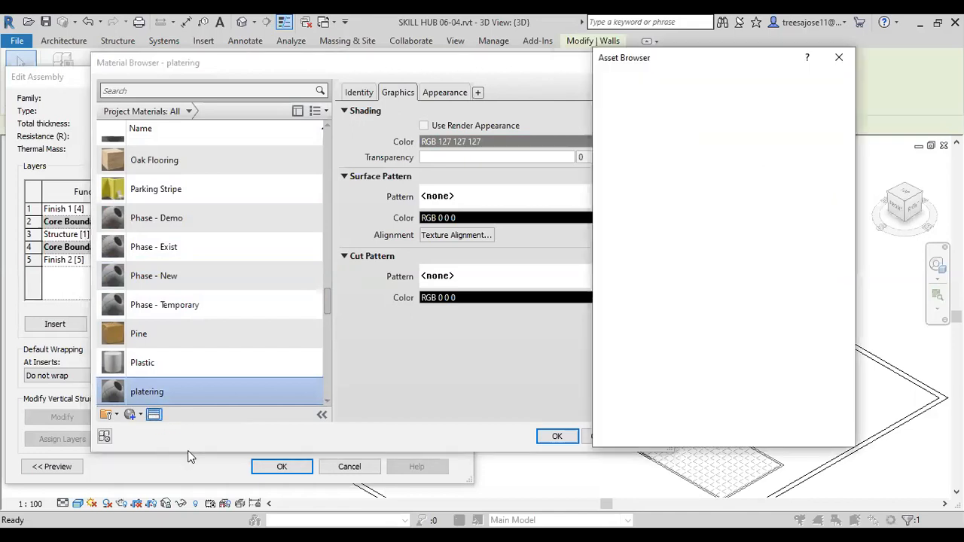
left_click(598, 143)
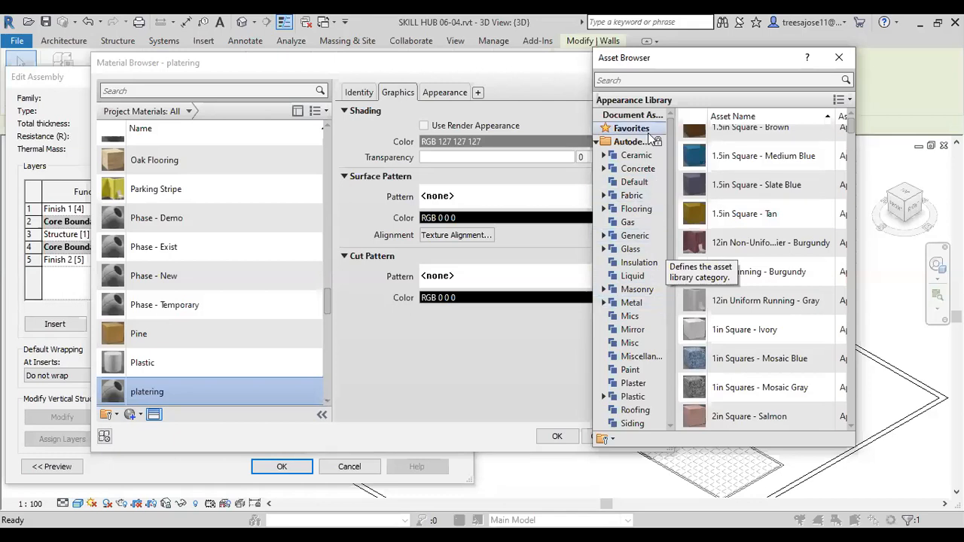
left_click(635, 156)
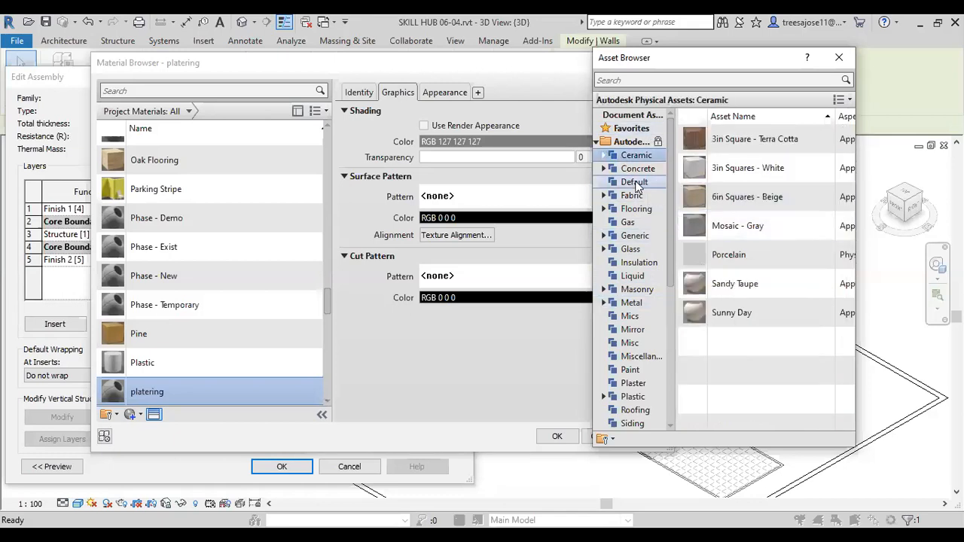
left_click(637, 169)
scroll(700, 422, "down", 1)
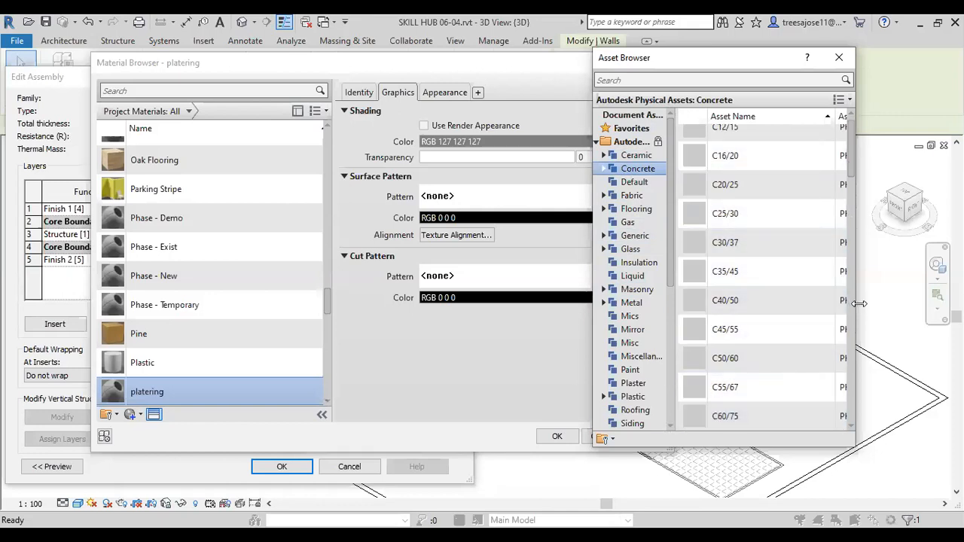
left_click_drag(859, 304, 961, 303)
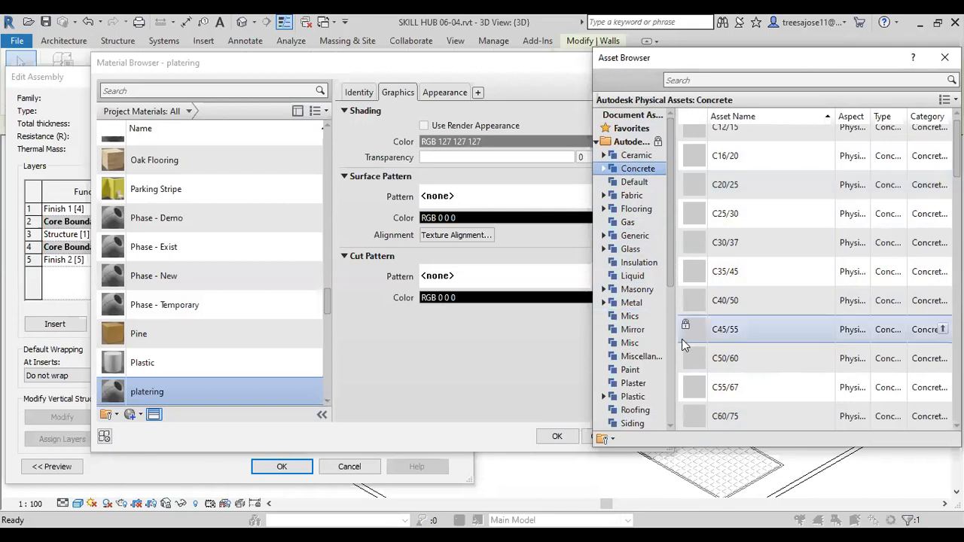
left_click(603, 210)
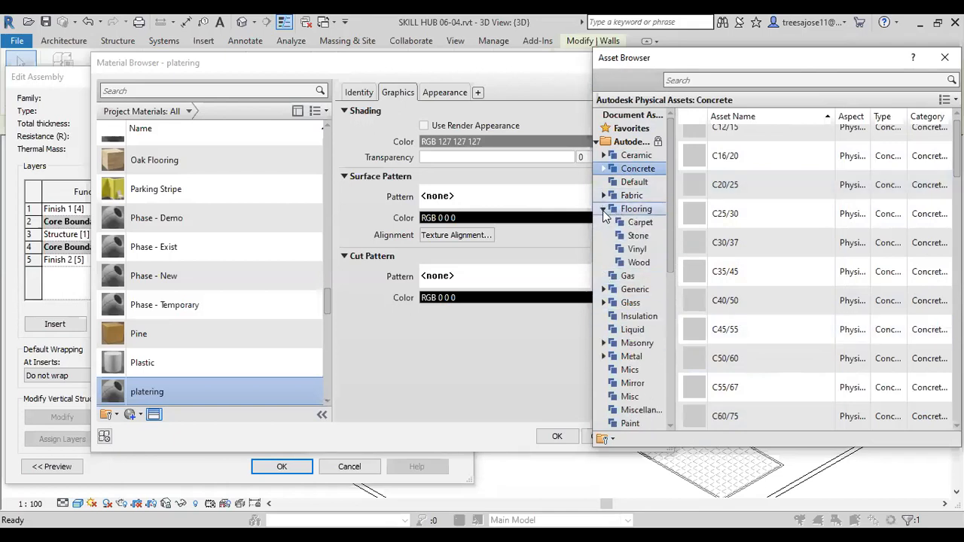
left_click(638, 223)
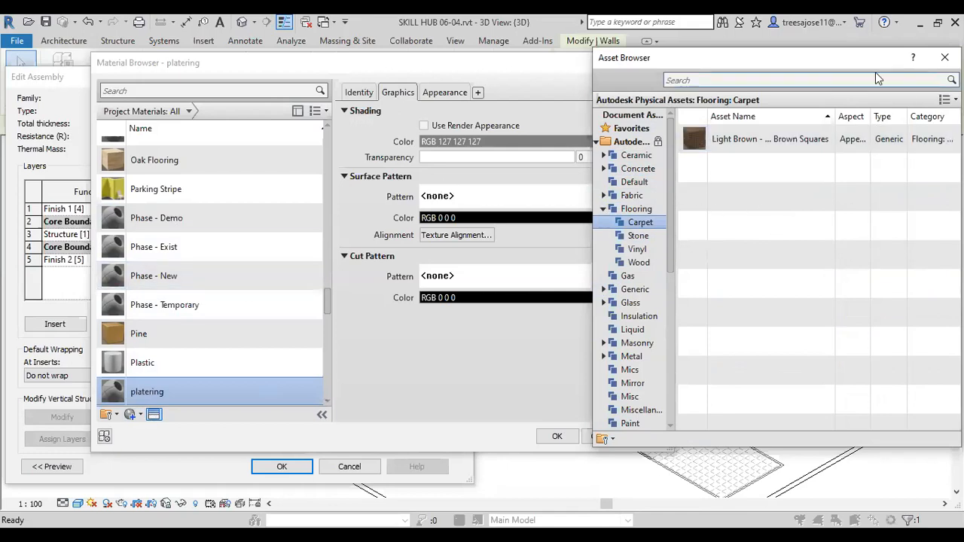
left_click_drag(849, 57, 765, 67)
mouse_move(869, 150)
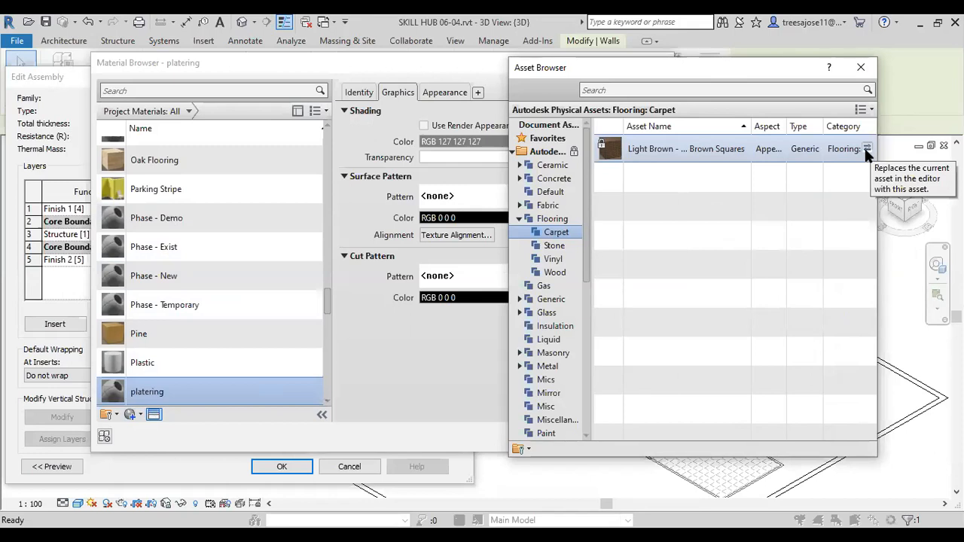
left_click(867, 149)
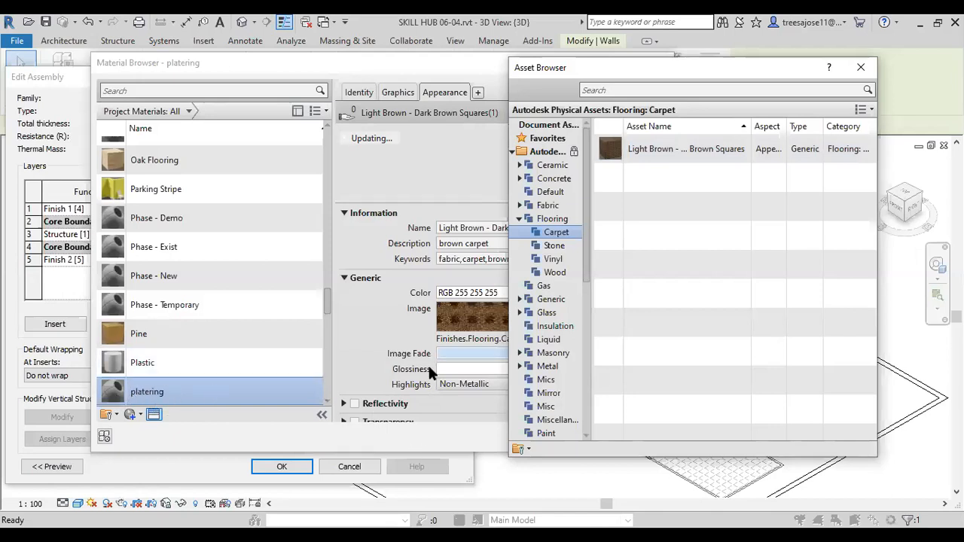
left_click(174, 388)
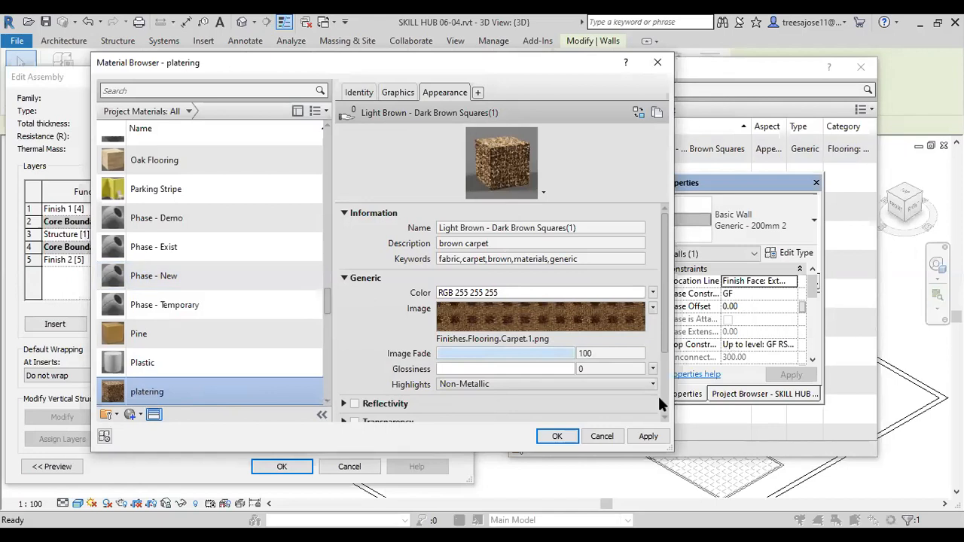
Step: Duplicate the Concrete, Sand/Cement Screed material and name the copy plastering
left_click_drag(324, 302, 328, 177)
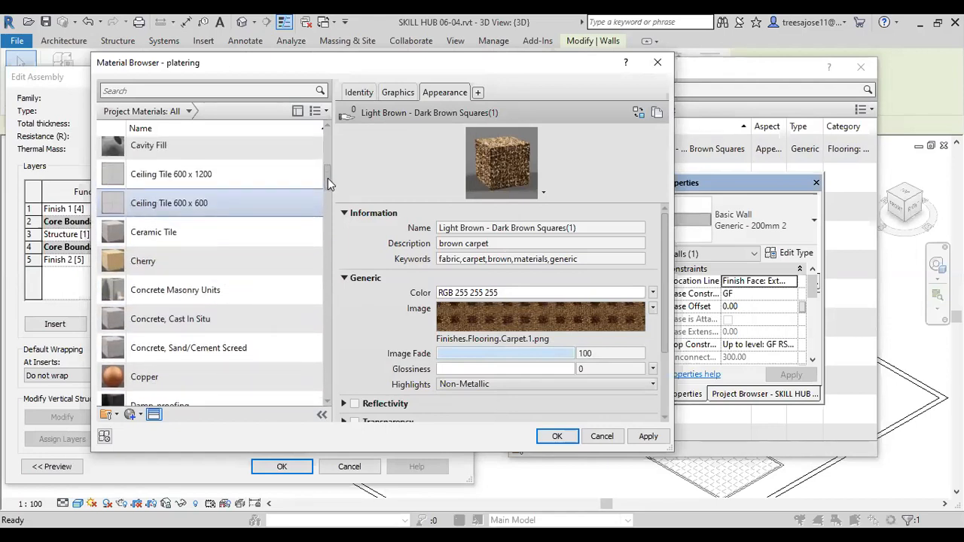
left_click(201, 349)
right_click(202, 348)
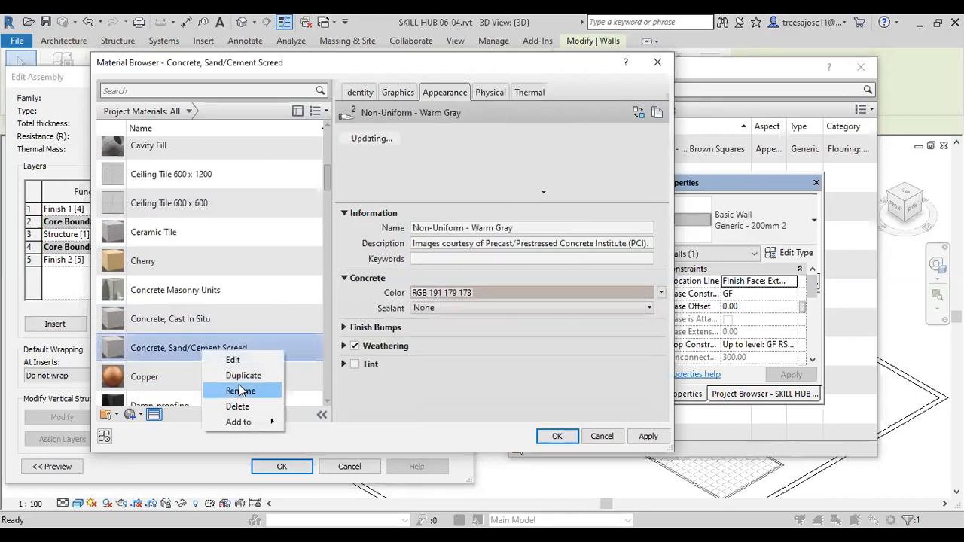
left_click(226, 376)
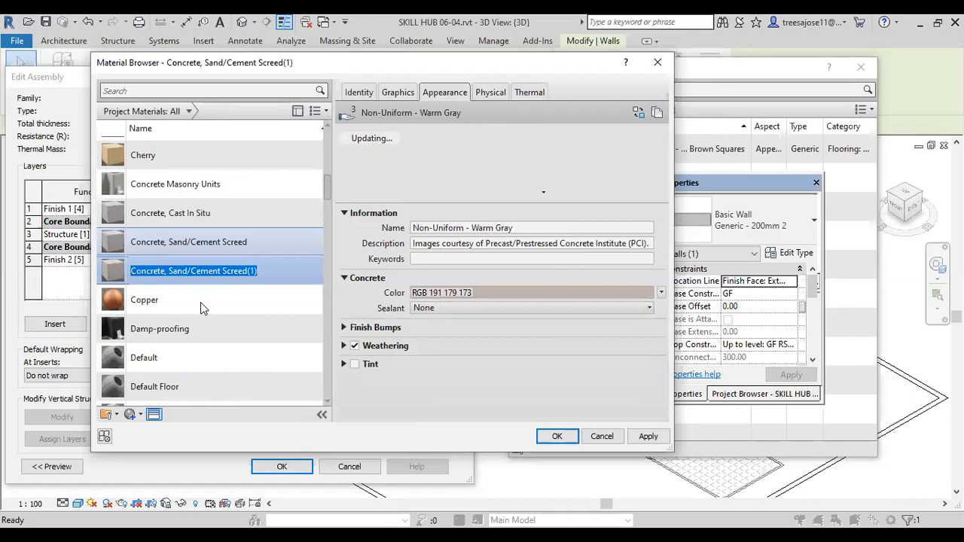
type("pla")
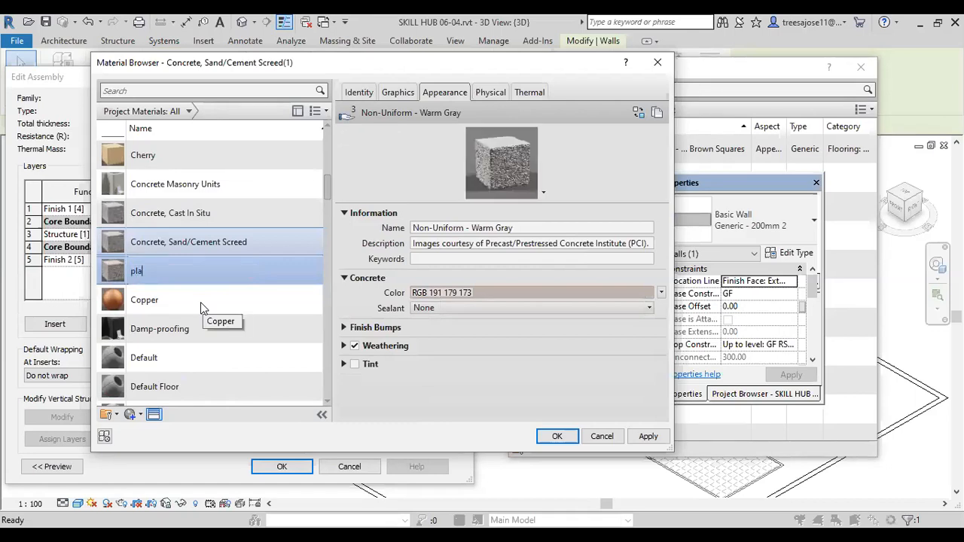
type("stering")
left_click(260, 292)
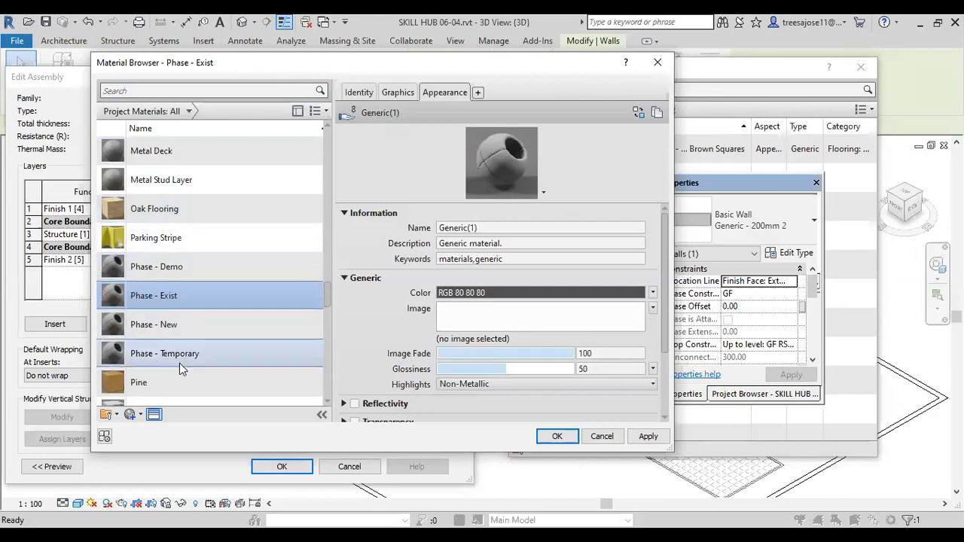
Step: Duplicate the Default material, name the copy pl, and select it in the material list
left_click_drag(326, 295, 324, 179)
left_click(143, 365)
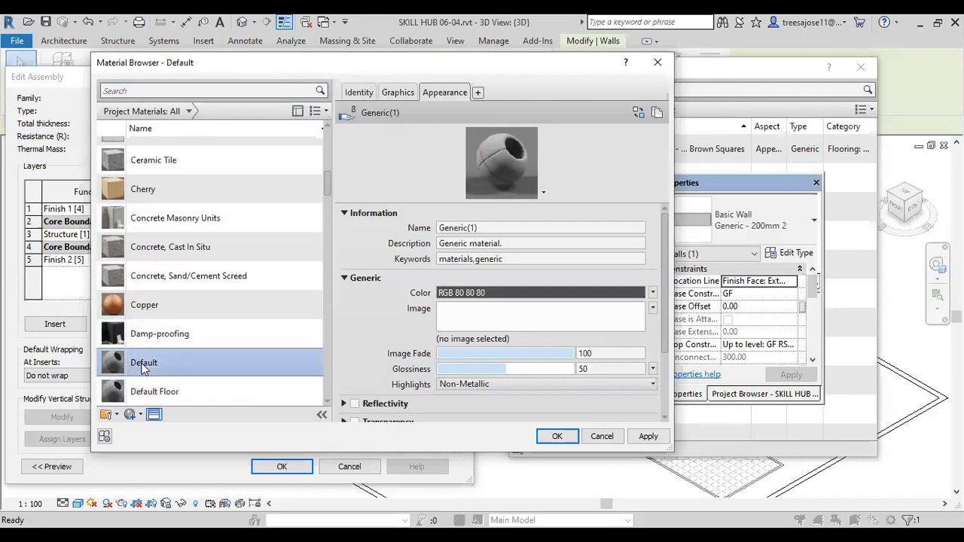
right_click(144, 364)
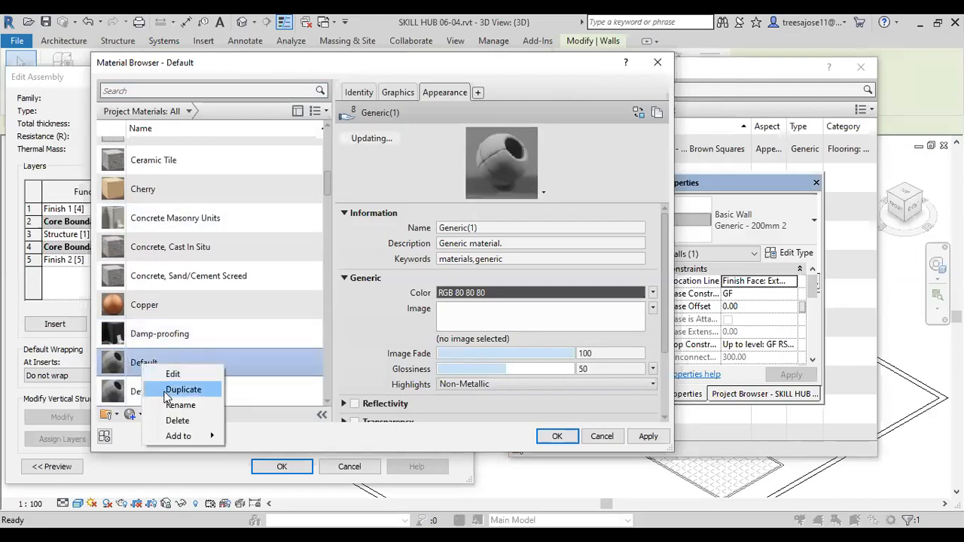
left_click(162, 392)
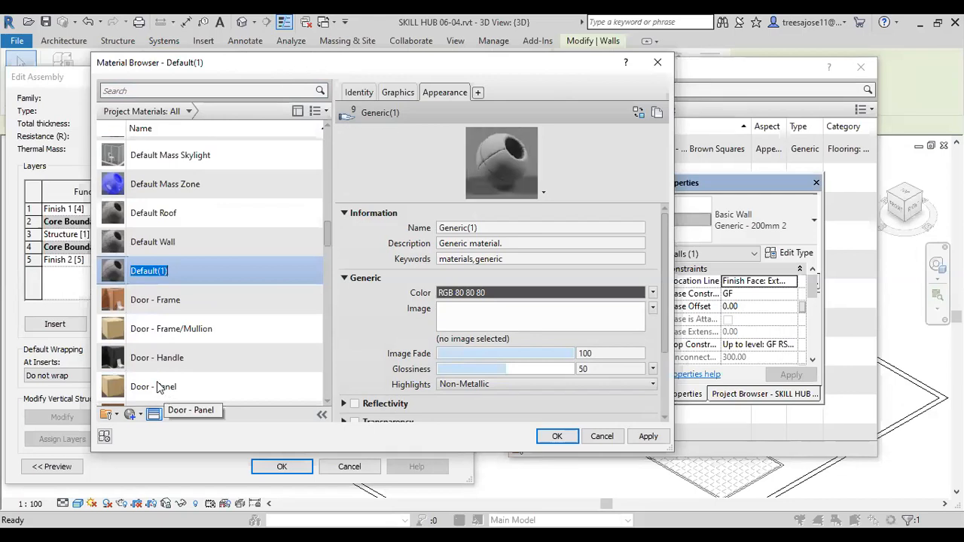
type("pl")
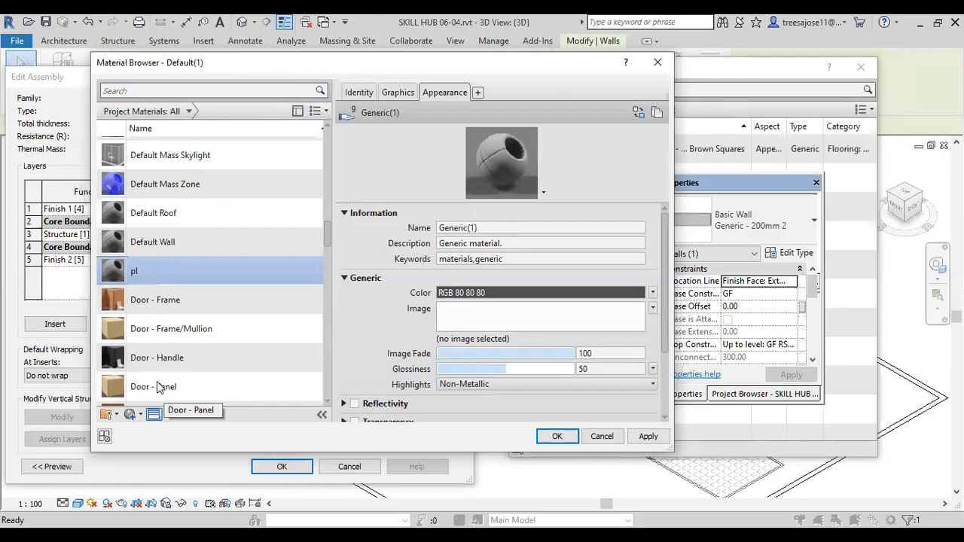
left_click(114, 279)
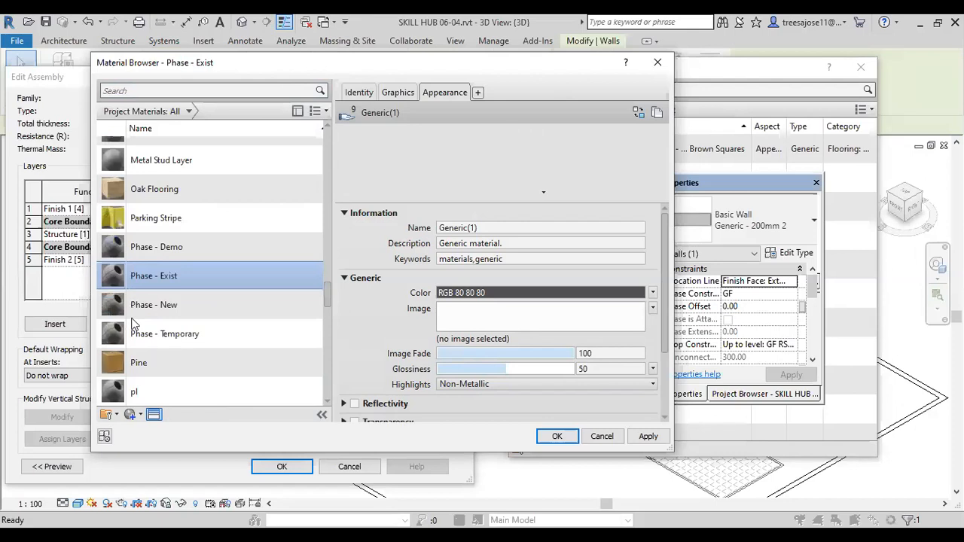
left_click(116, 395)
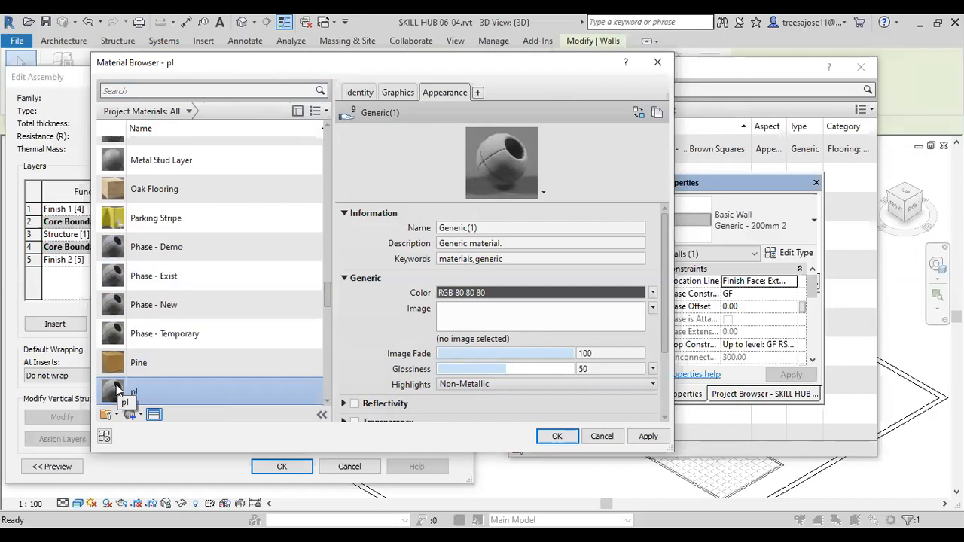
Step: Replace the pl material's appearance with the Exposed Aggregate - Warm Gray asset from the Appearance Library's Concrete category
left_click(155, 419)
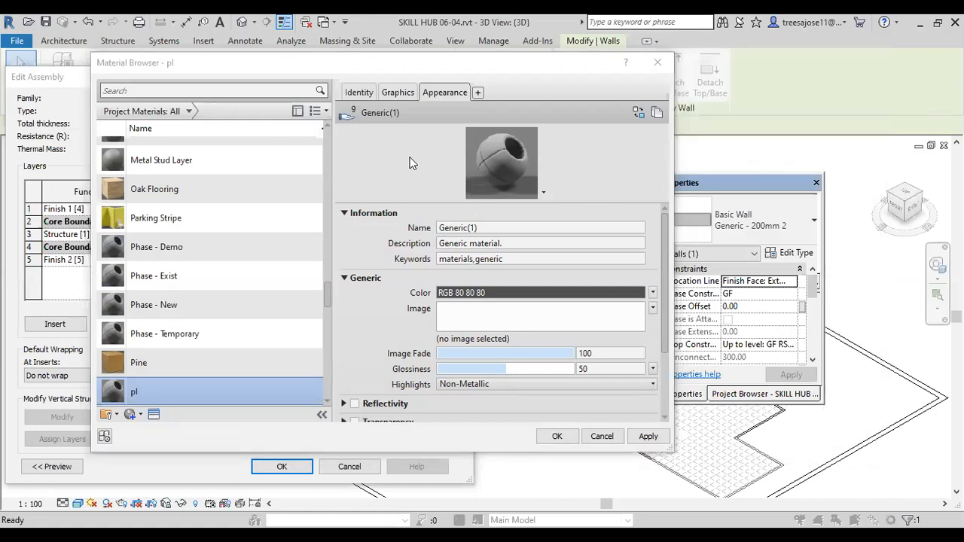
left_click(157, 419)
left_click(513, 151)
left_click(513, 165)
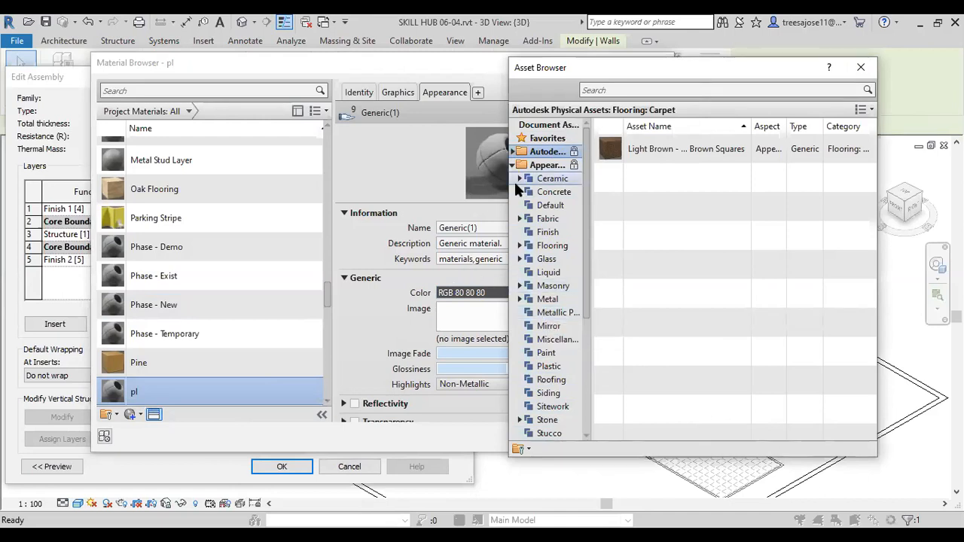
left_click(541, 192)
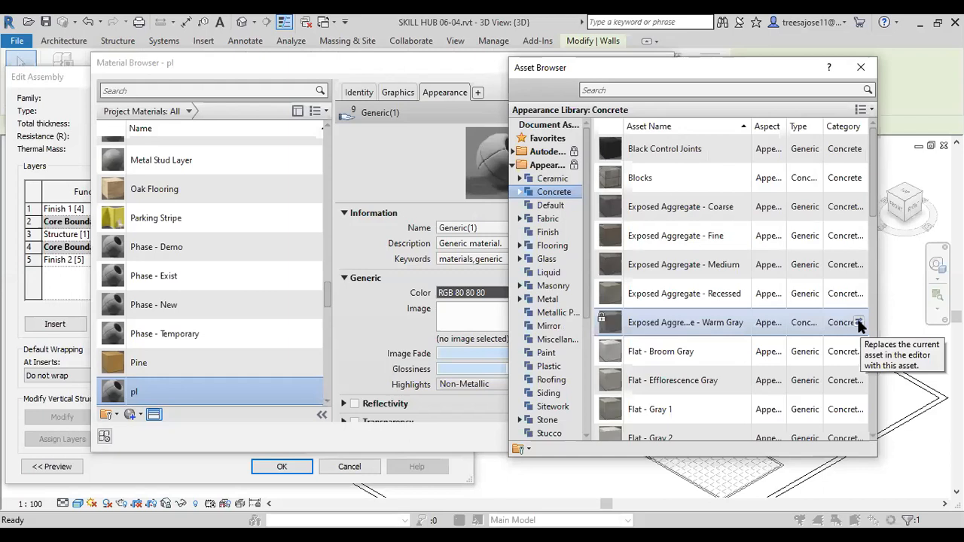
left_click(860, 323)
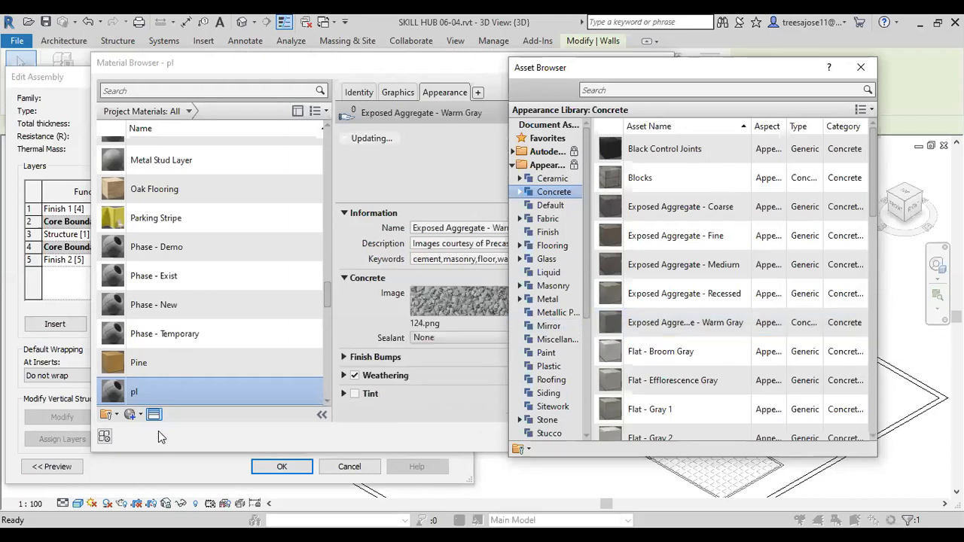
left_click(127, 394)
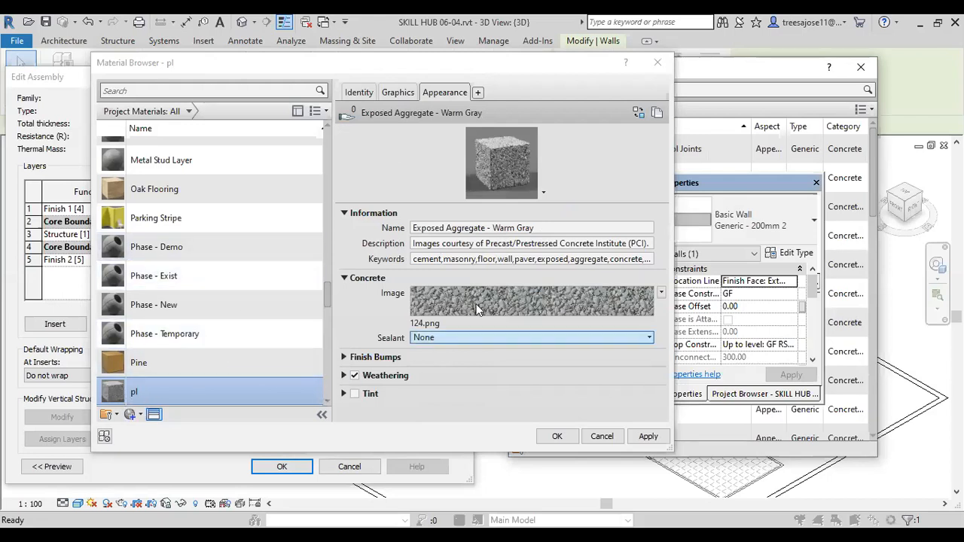
Step: Check the pl material's identity data and use its render appearance for shading
left_click(359, 92)
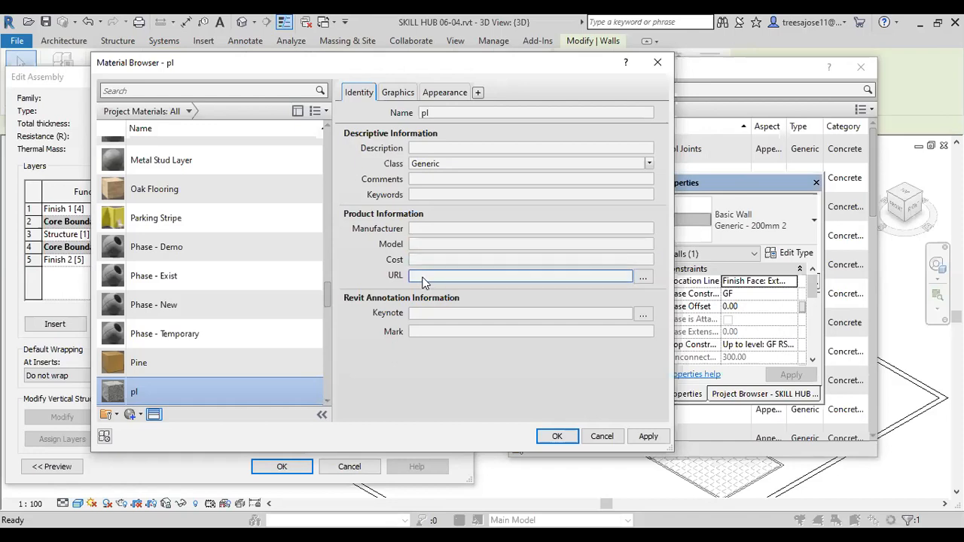
scroll(323, 165, "up", 1)
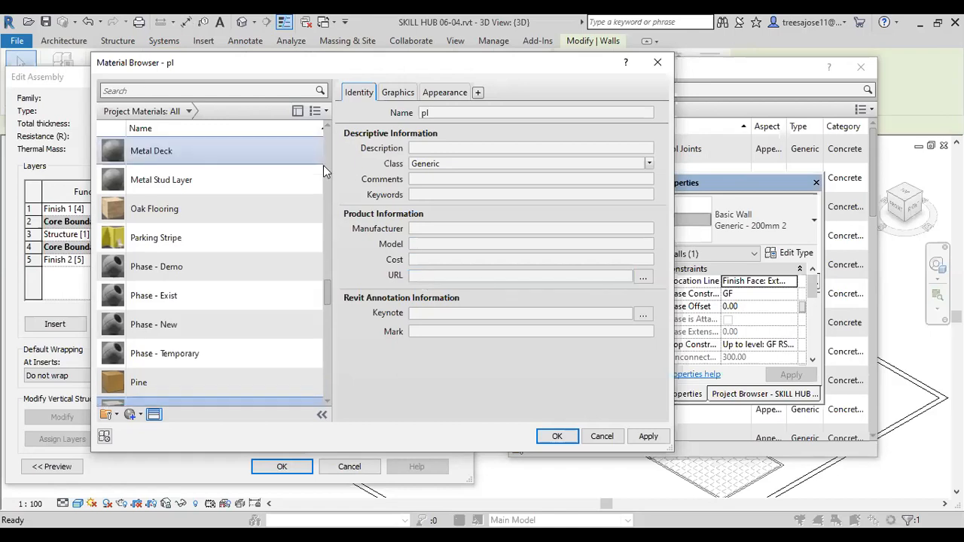
left_click(399, 94)
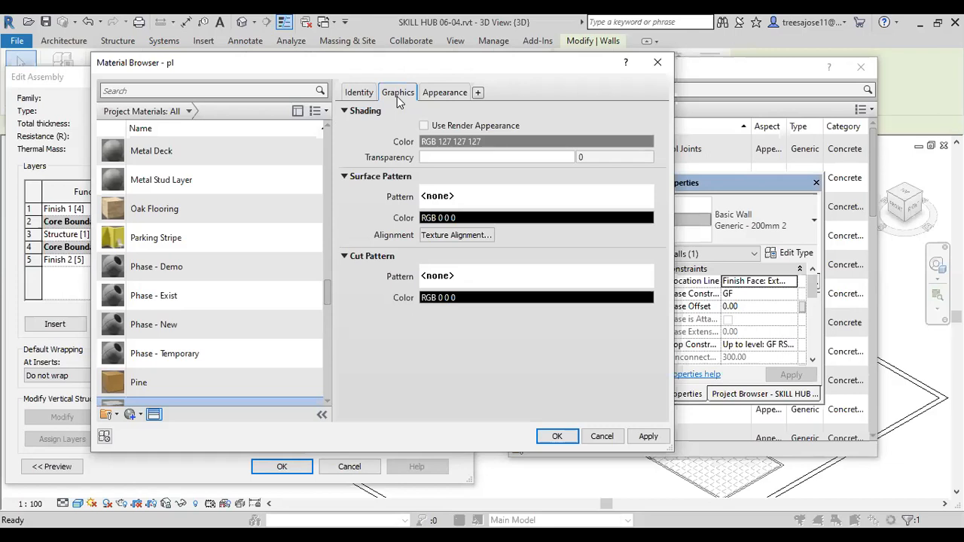
left_click(424, 125)
Step: Check the pl appearance's image files, keeping 124.png, and assign the material to the interior Finish 2 layer
left_click(445, 92)
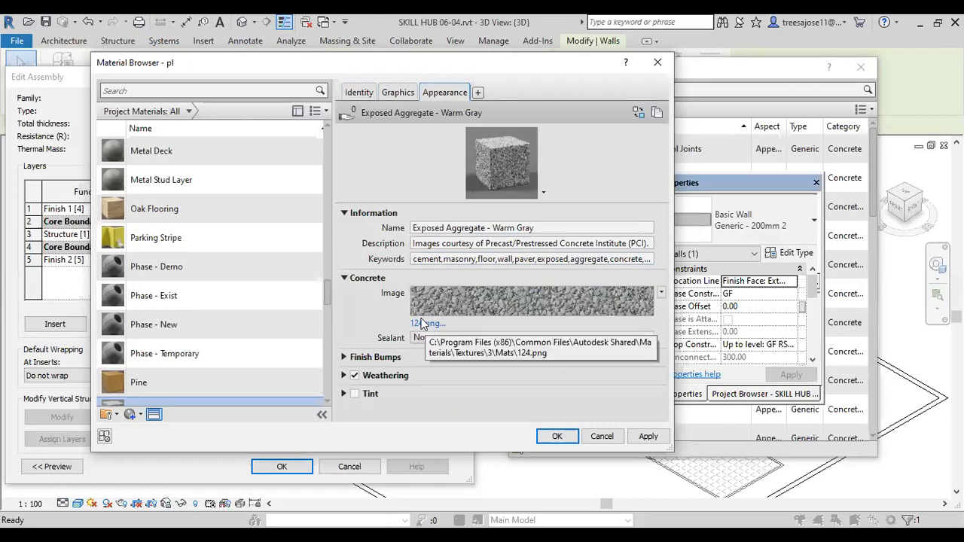
left_click(422, 325)
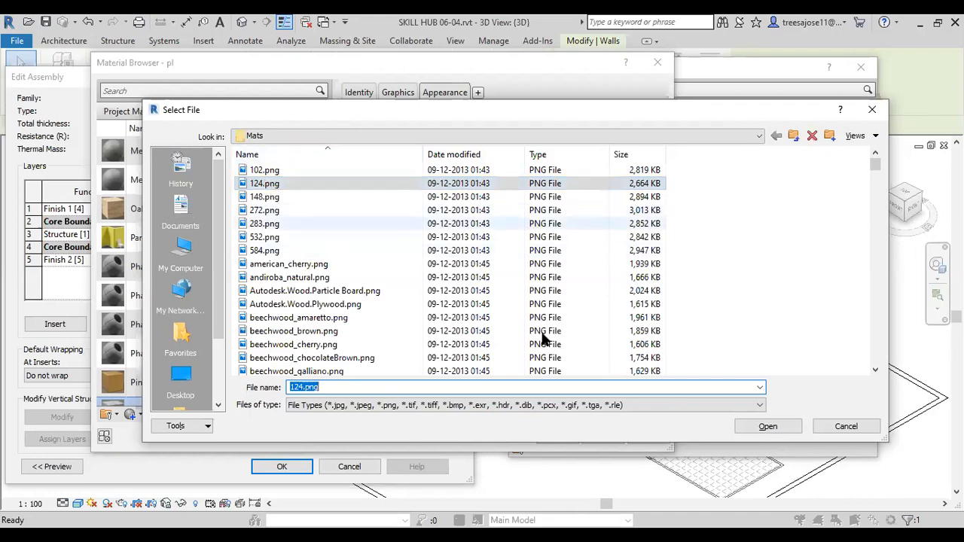
left_click(847, 429)
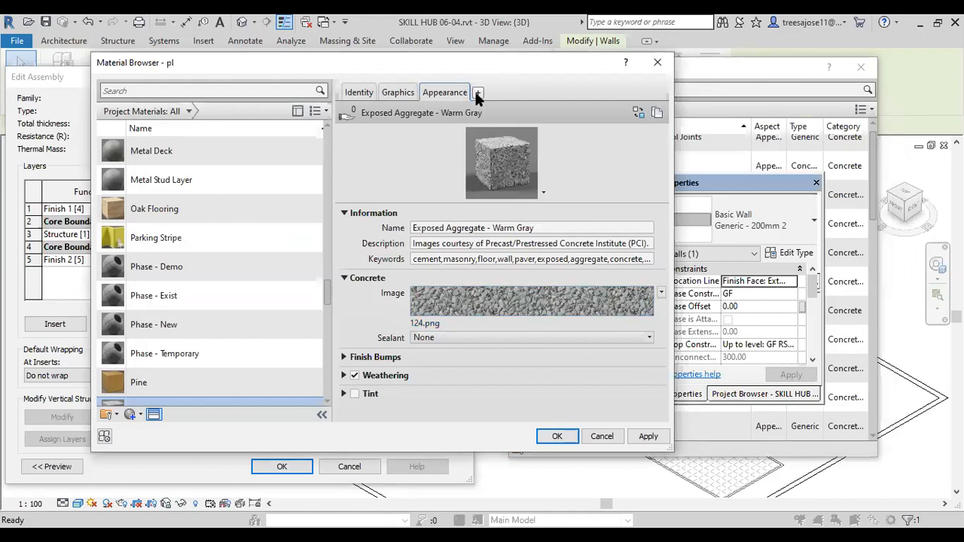
left_click(646, 437)
left_click(559, 439)
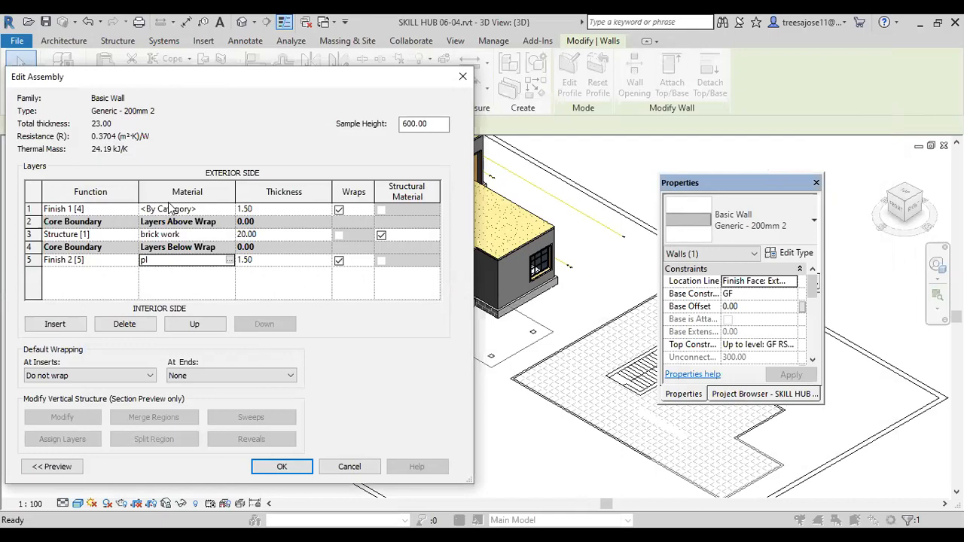
Step: Assign the pl material to the exterior Finish 1 layer and confirm the wall type changes
left_click(226, 211)
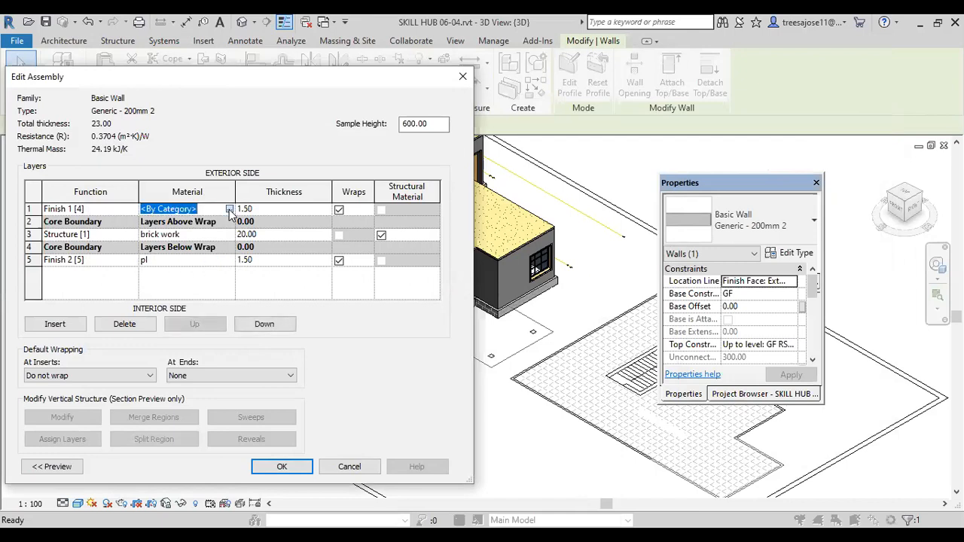
left_click(230, 211)
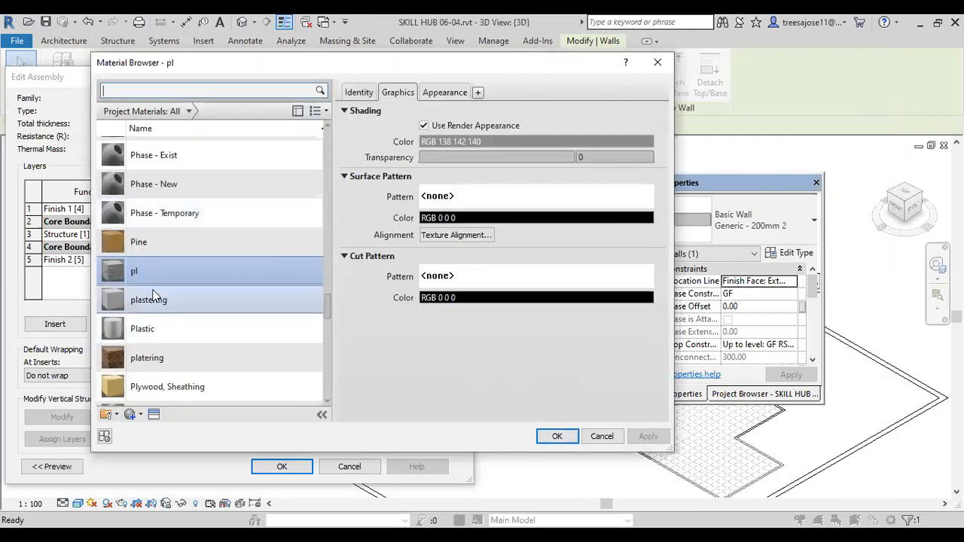
left_click(557, 438)
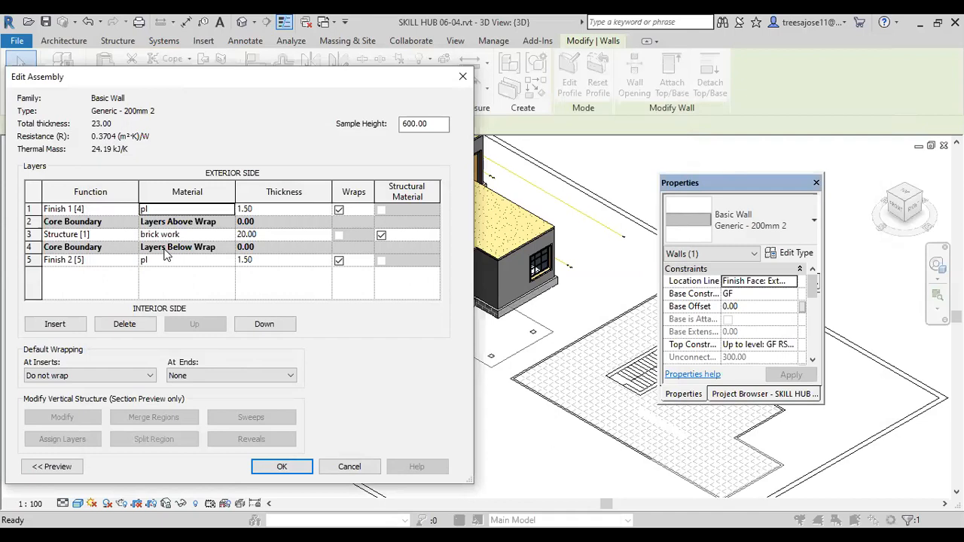
left_click(289, 466)
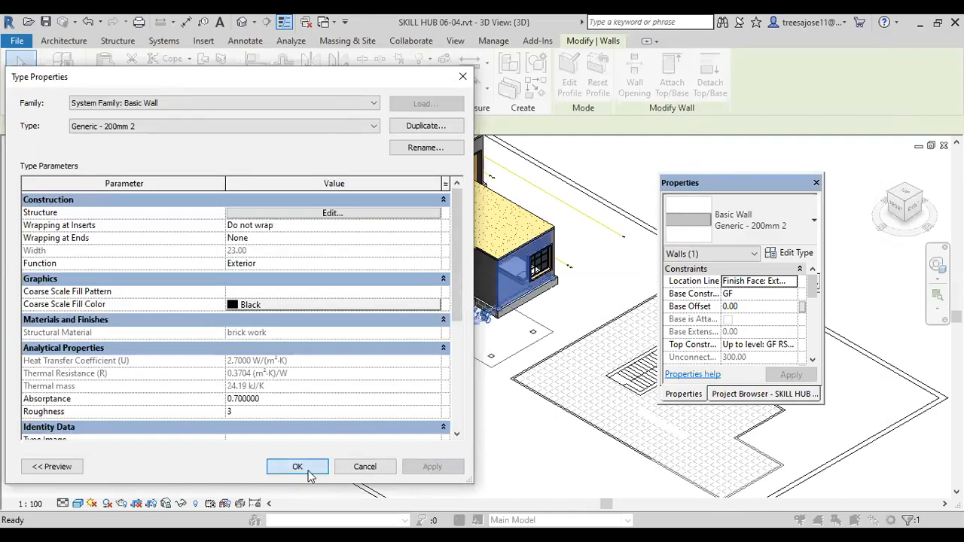
left_click(305, 467)
left_click(393, 401)
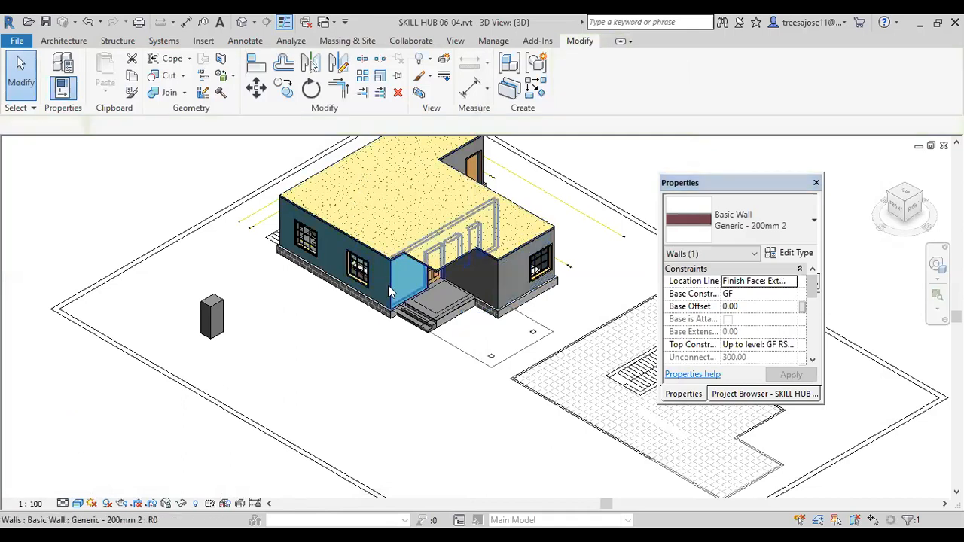
scroll(392, 287, "up", 2)
middle_click_drag(504, 335, 395, 312)
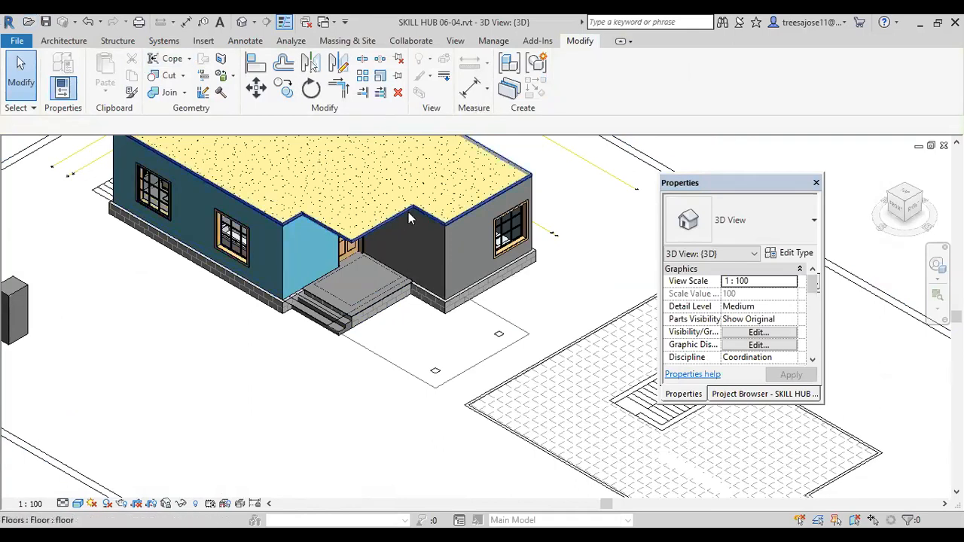
scroll(445, 316, "down", 2)
middle_click_drag(106, 297, 286, 325)
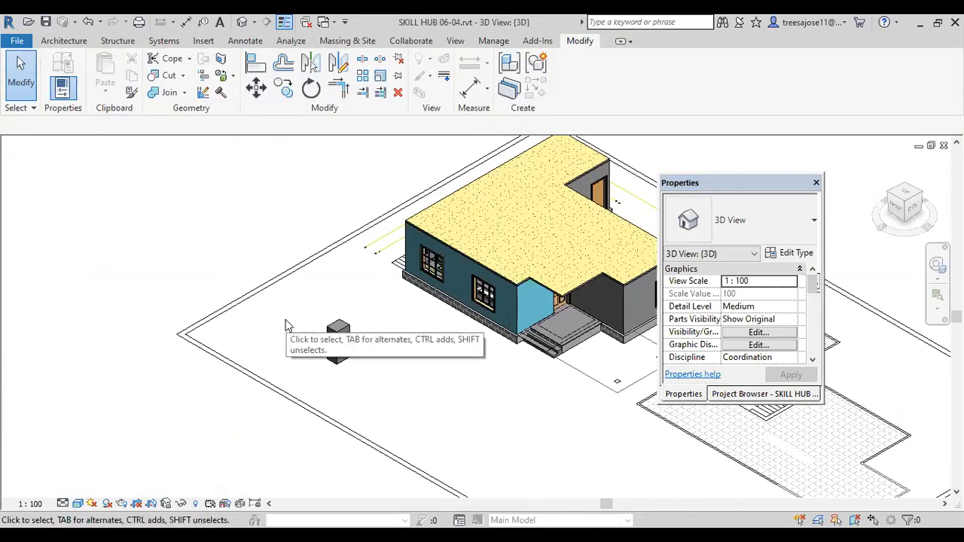
Step: Start an architectural wall, dismissing the save reminder, and duplicate the Generic - 225mm Masonry type under the name ex
left_click(63, 41)
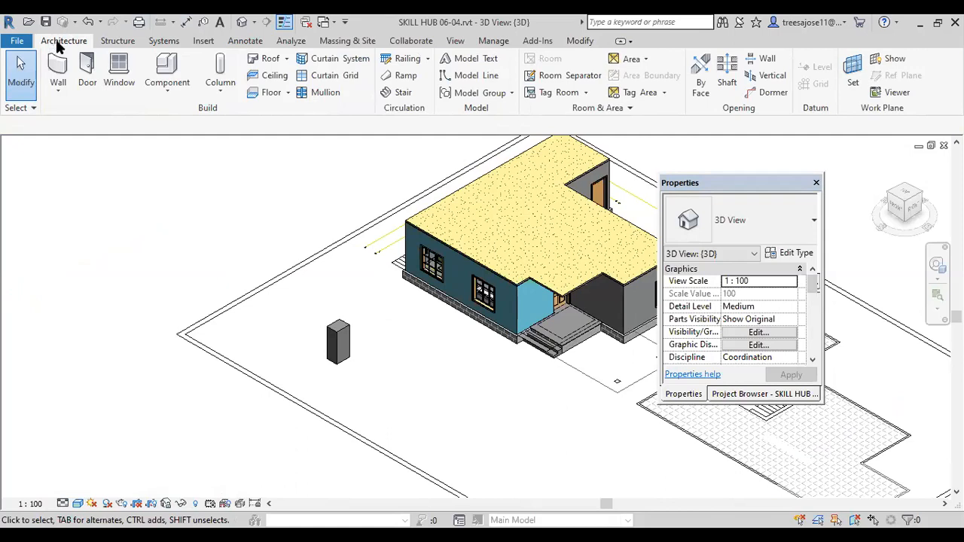
left_click(58, 90)
left_click(87, 124)
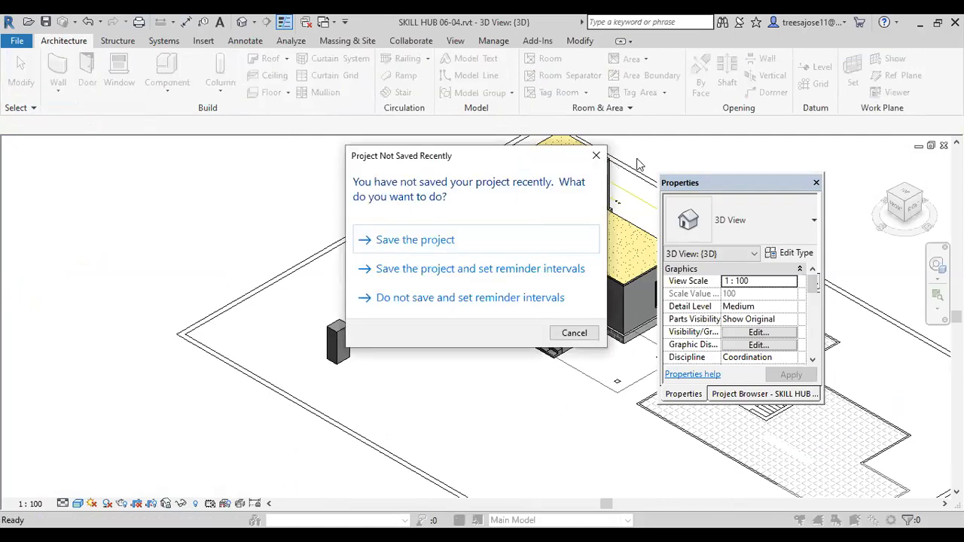
left_click(596, 155)
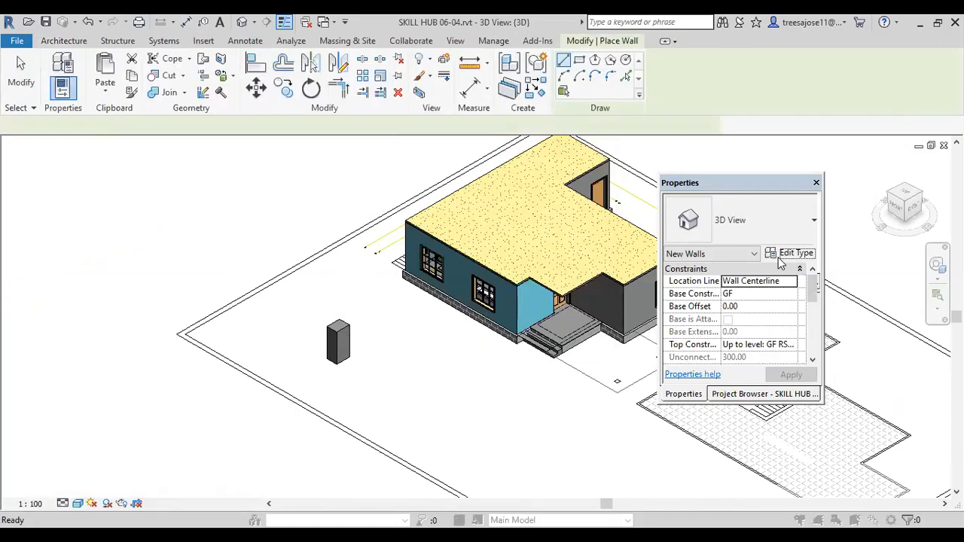
left_click(783, 254)
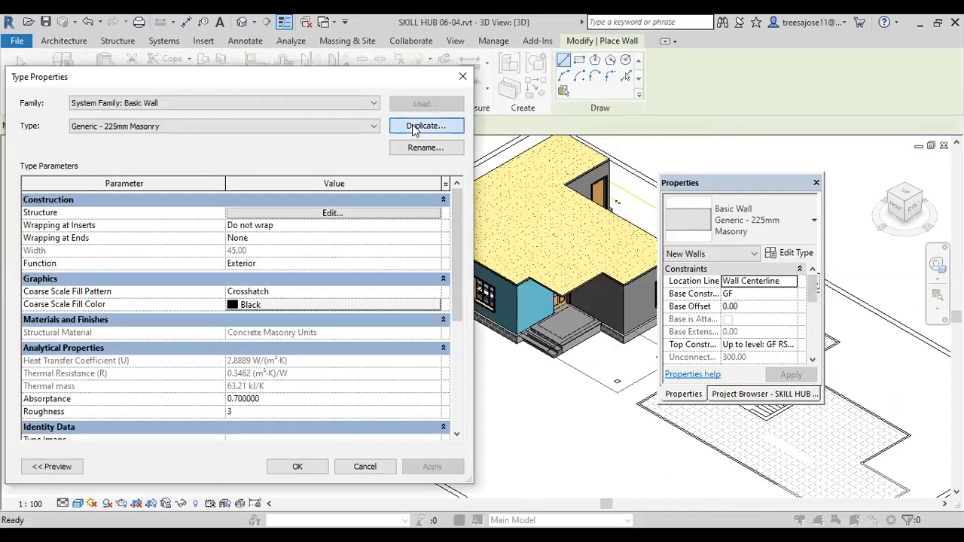
left_click(424, 126)
type("ex")
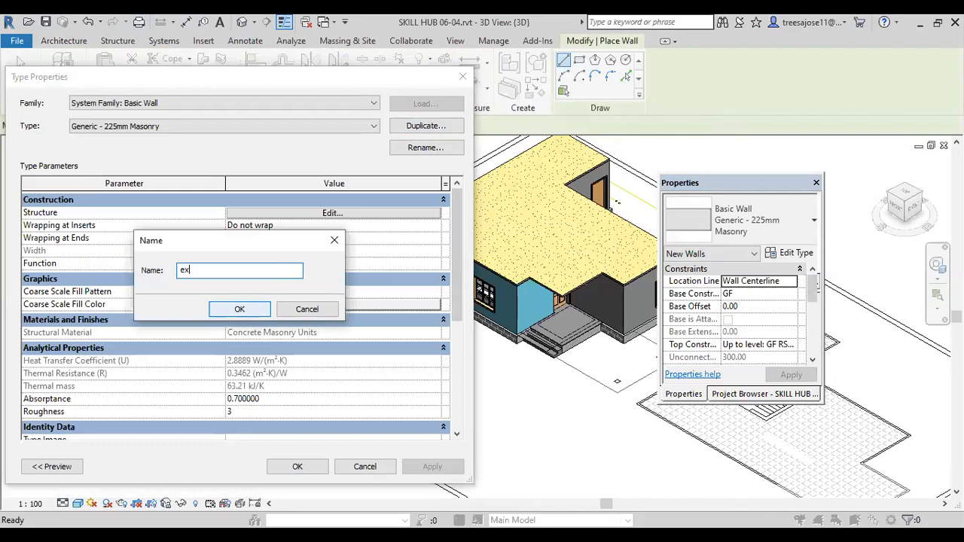
left_click(239, 309)
Step: Set the thickness of the ex wall type's Structure layer to 23
left_click(332, 214)
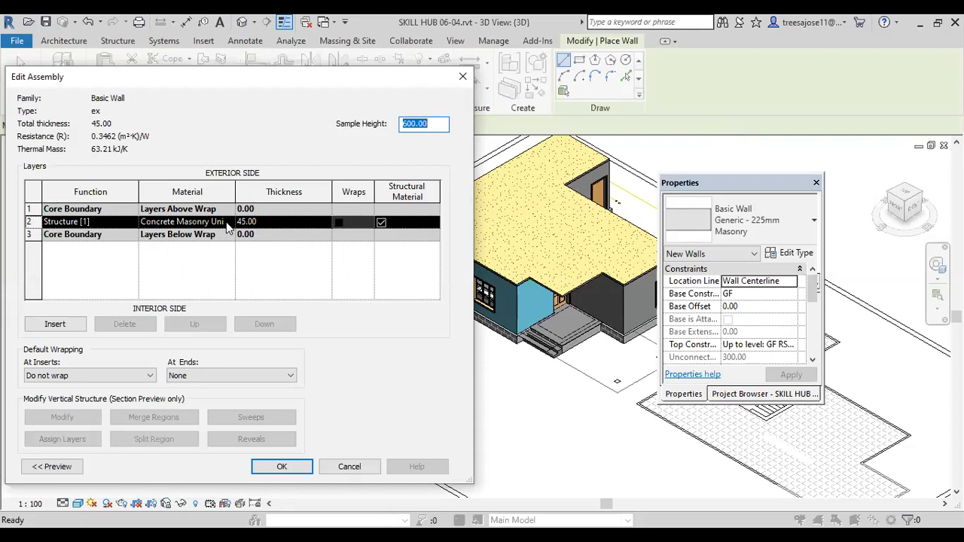
left_click(273, 222)
double_click(273, 222)
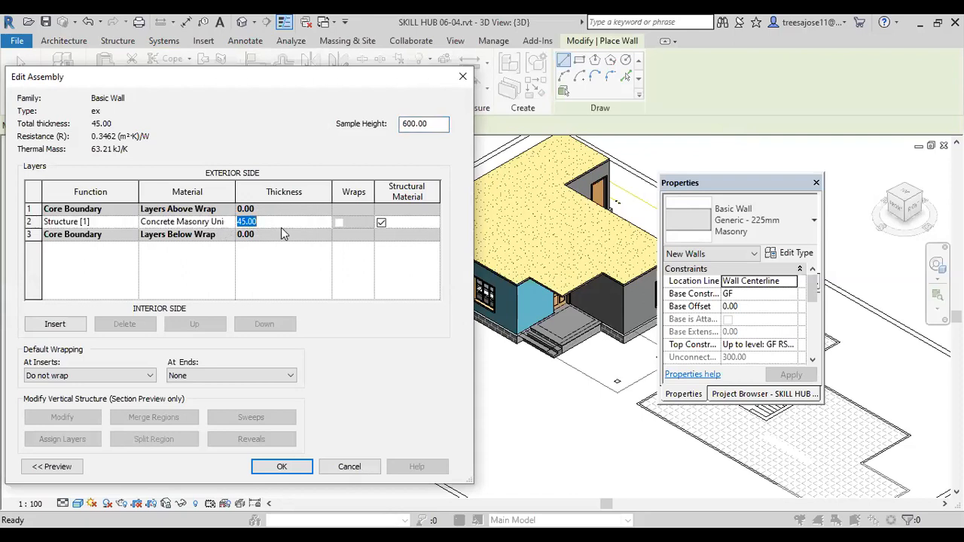
type("23")
Step: Duplicate the Default Wall material from the Structure layer's material list and name the copy wap
left_click(218, 225)
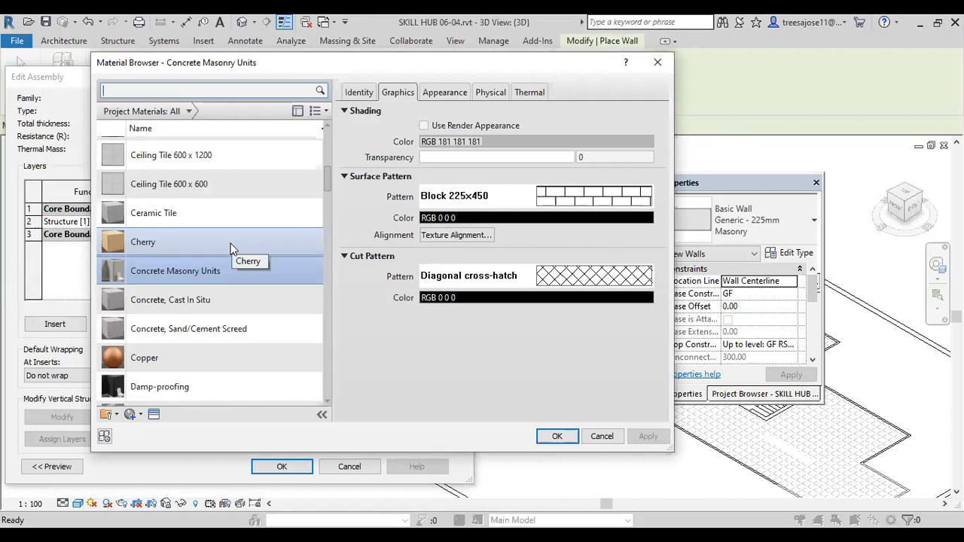
left_click_drag(324, 175, 327, 217)
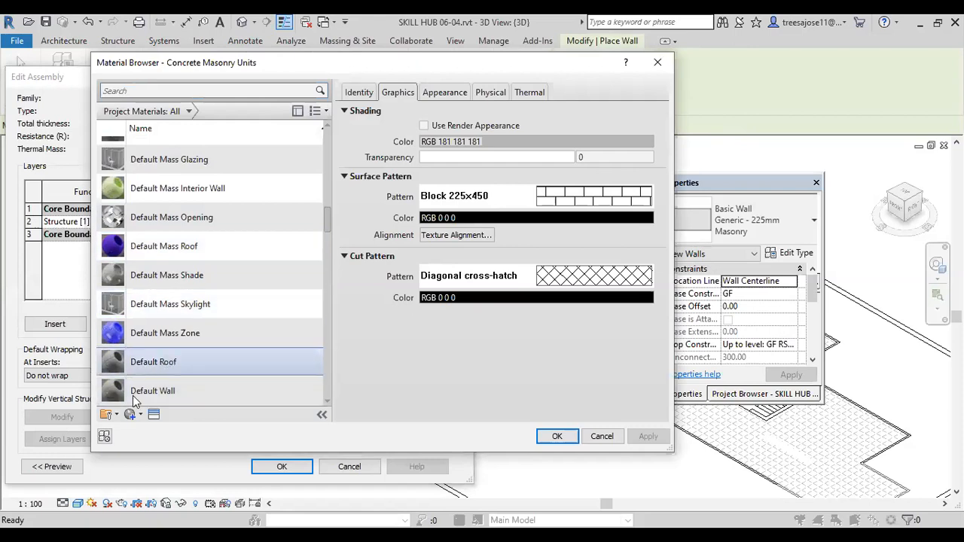
left_click(326, 401)
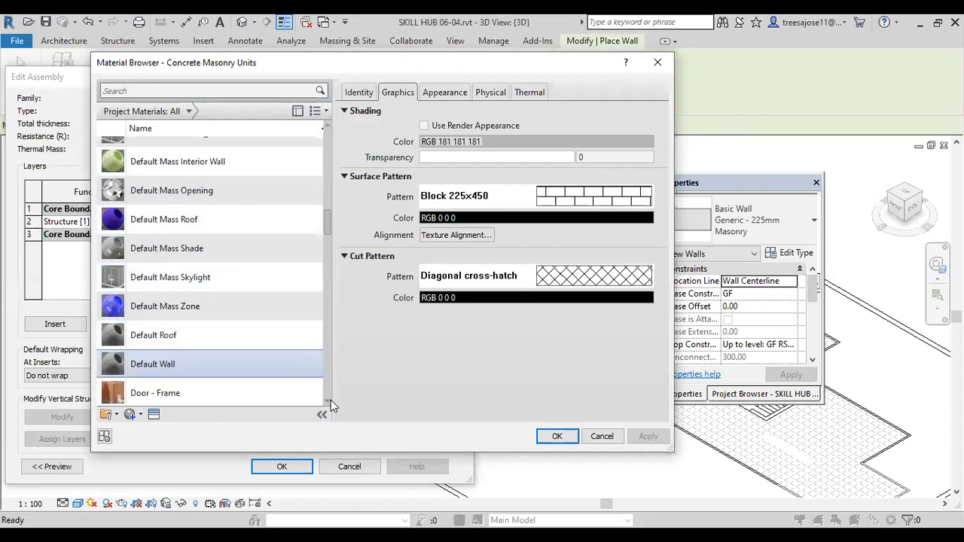
right_click(123, 368)
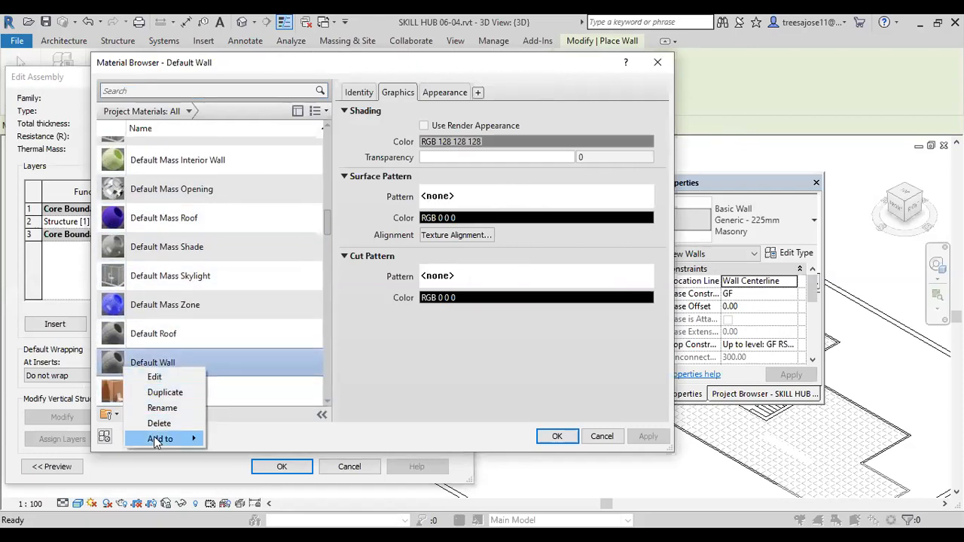
left_click(162, 395)
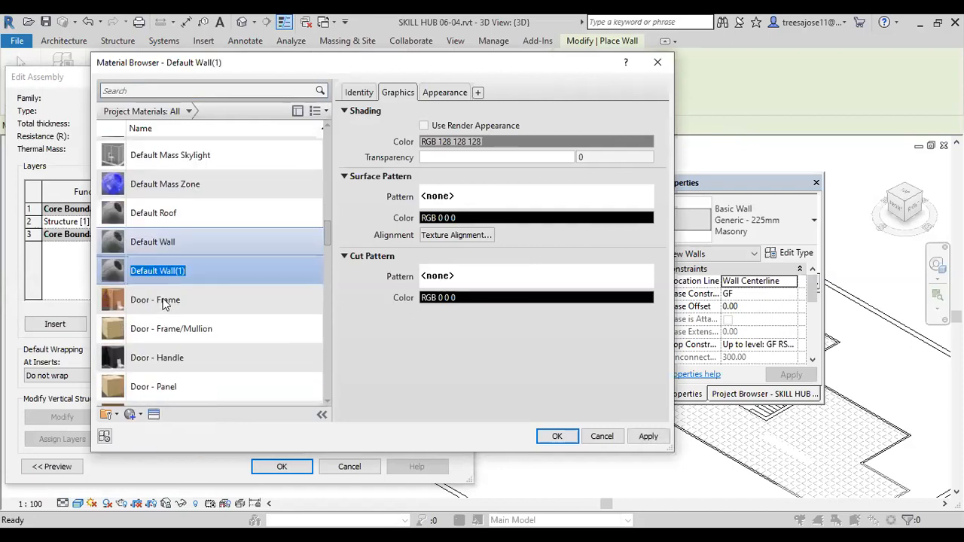
type("wap")
key("Return")
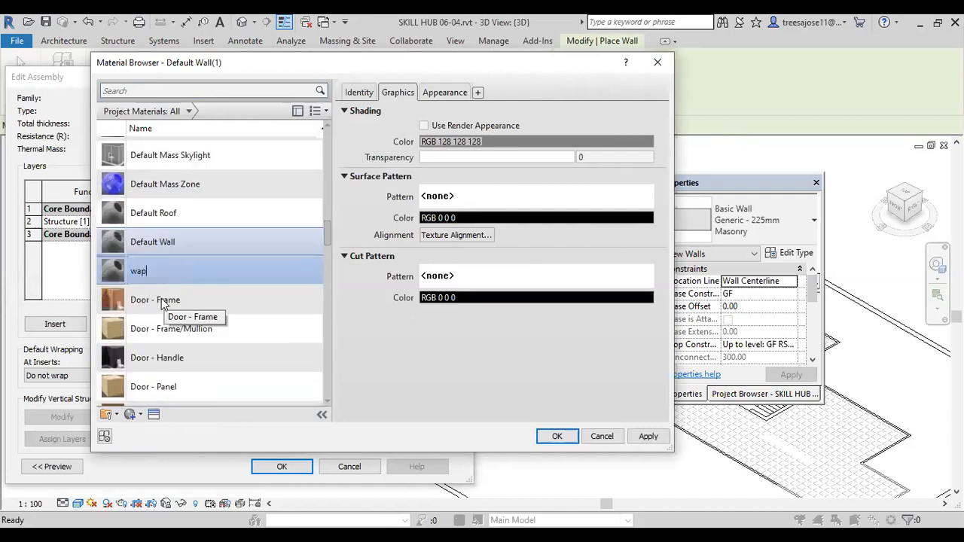
Step: Replace the wap material's appearance with the Gray asset from the library's Wall Paint Matte category
left_click(154, 415)
double_click(548, 151)
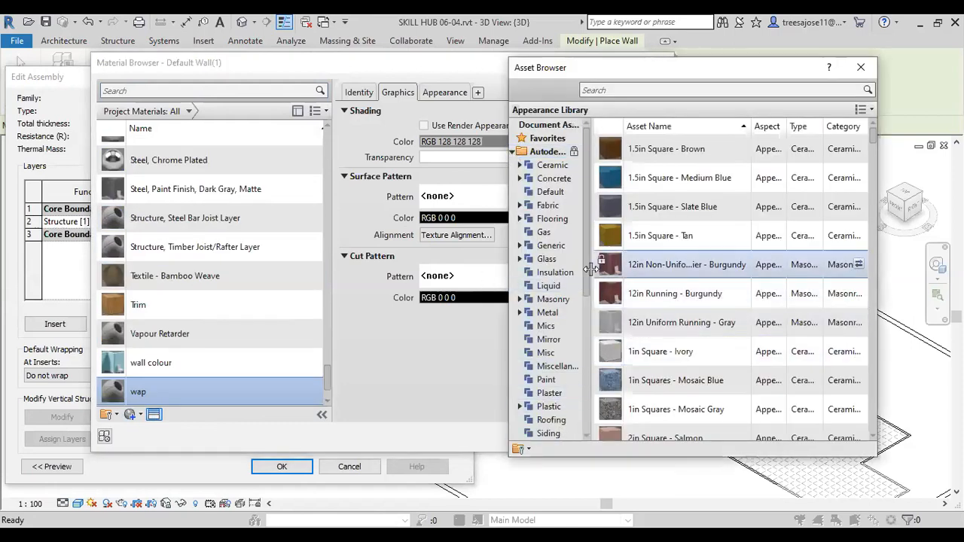
left_click_drag(584, 270, 585, 320)
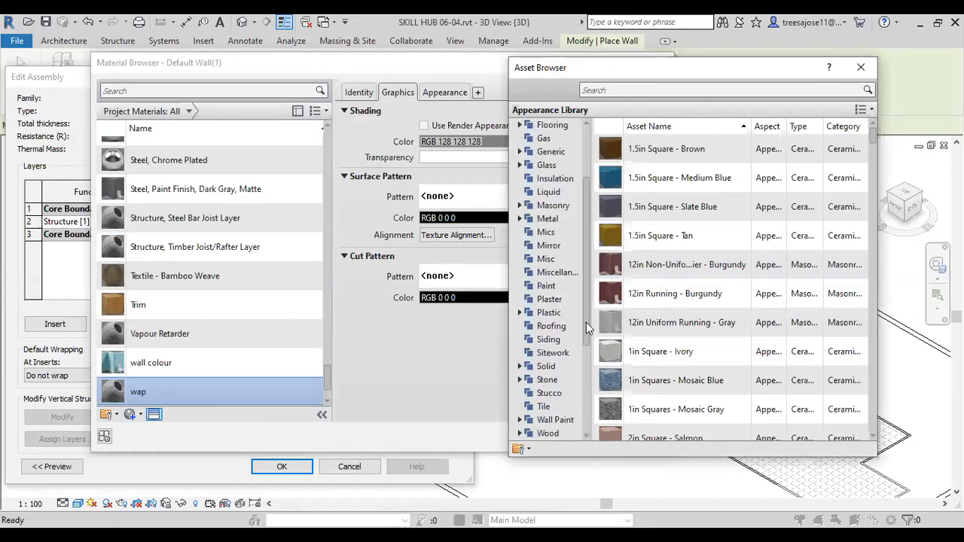
left_click(519, 419)
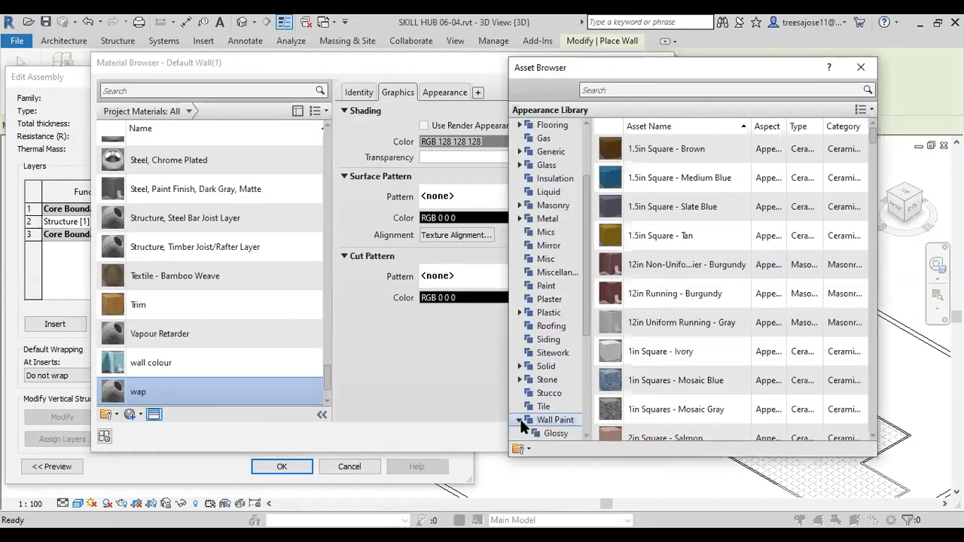
left_click_drag(586, 324, 585, 348)
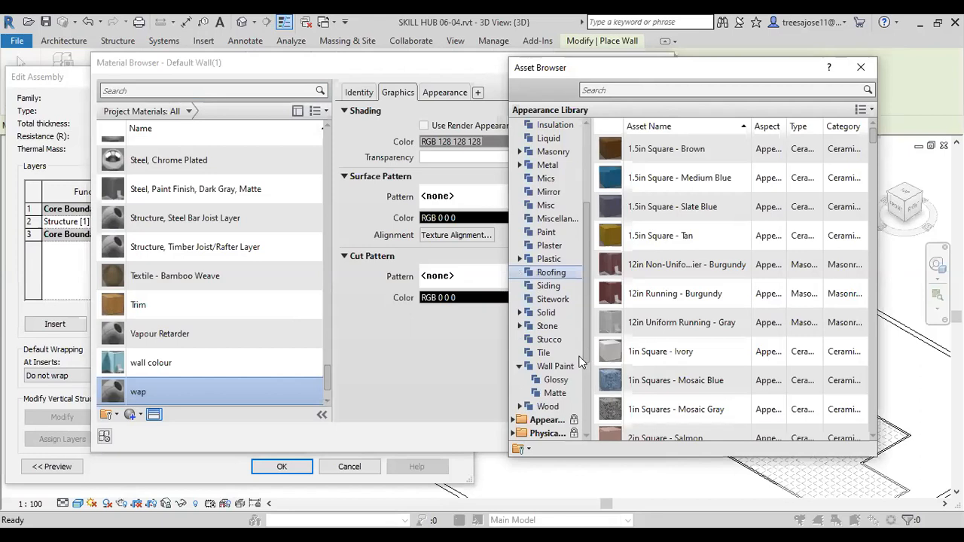
left_click(555, 381)
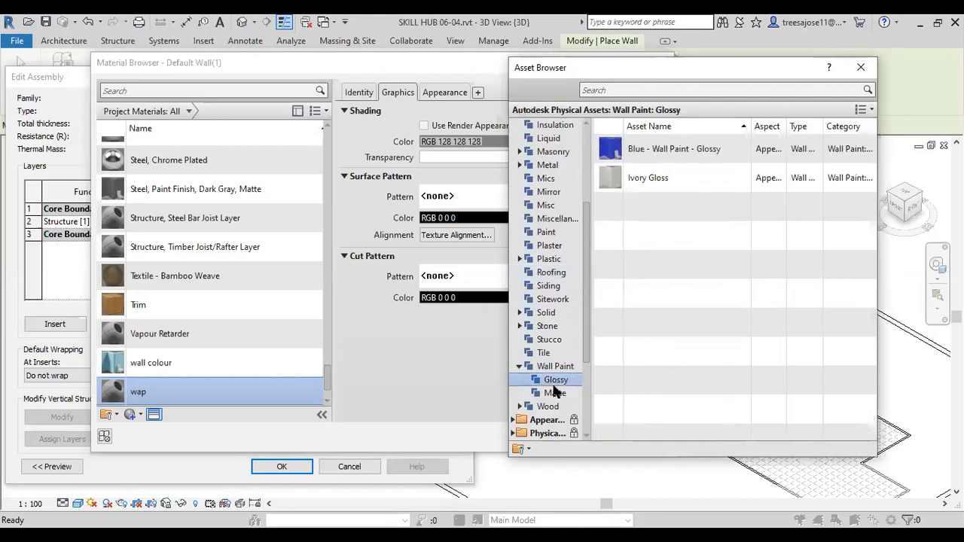
left_click(555, 393)
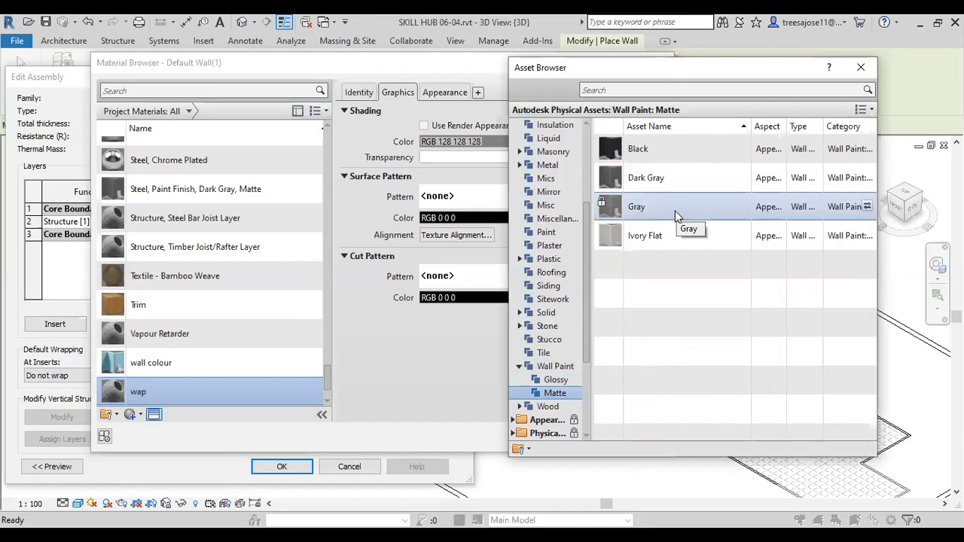
left_click(867, 208)
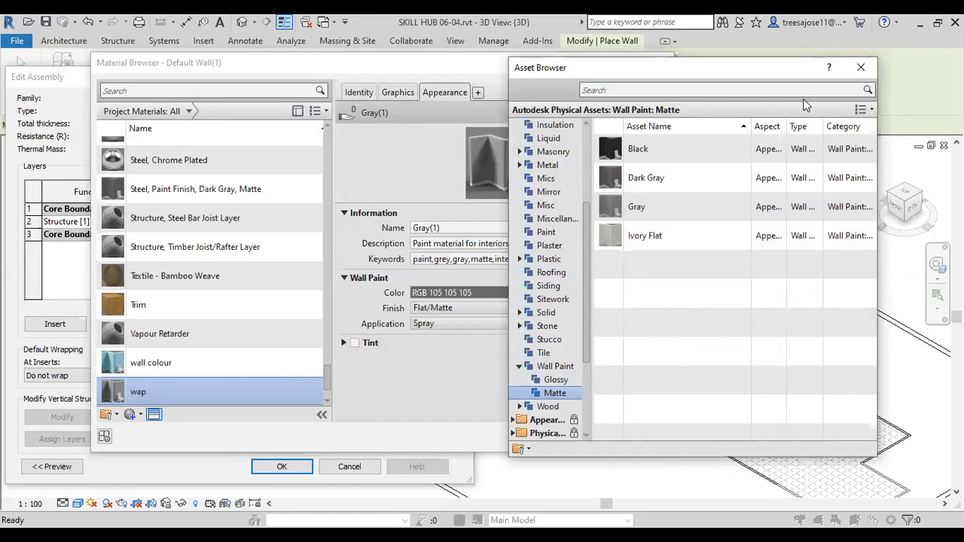
left_click(860, 68)
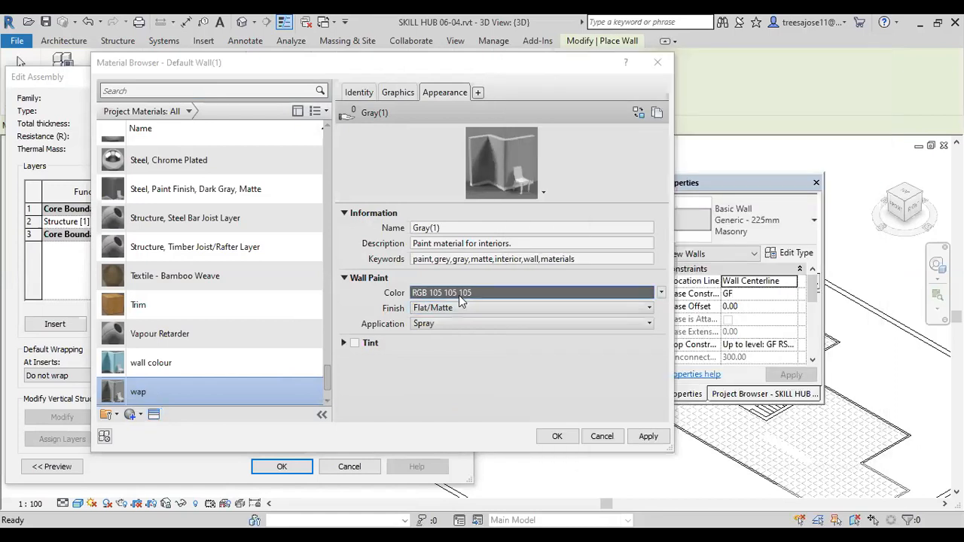
Step: Set the paint color of a duplicated Gray appearance to RGB 0 0 251 and assign wap to the Structure layer
left_click(656, 112)
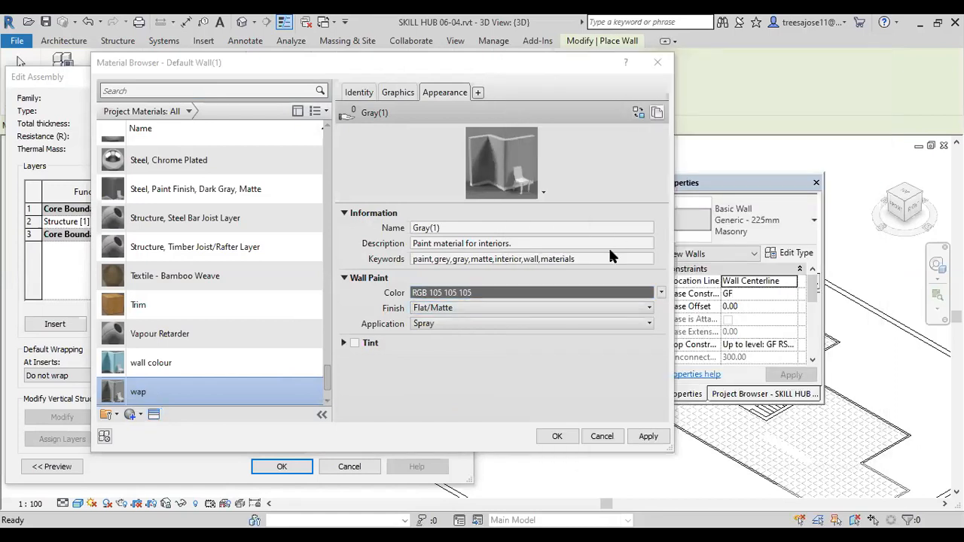
left_click(476, 294)
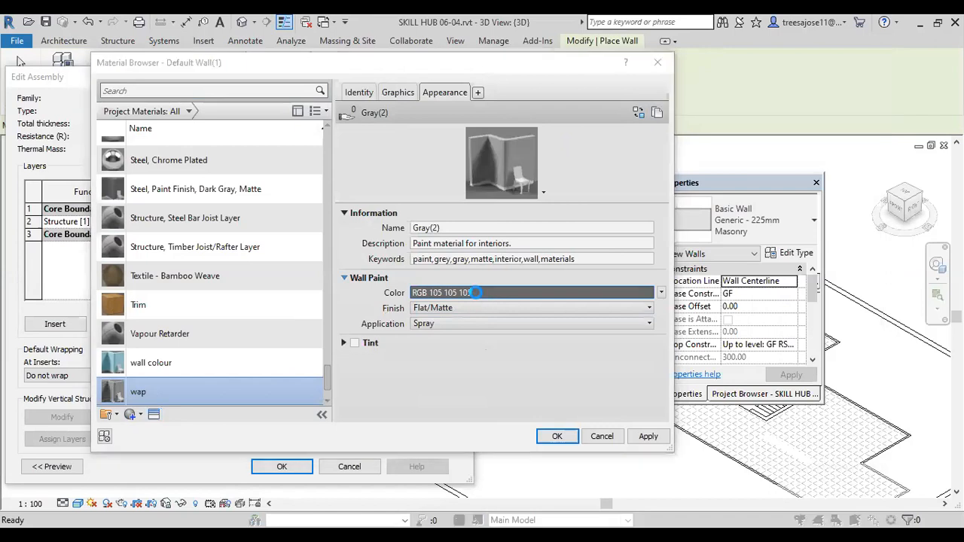
left_click(326, 186)
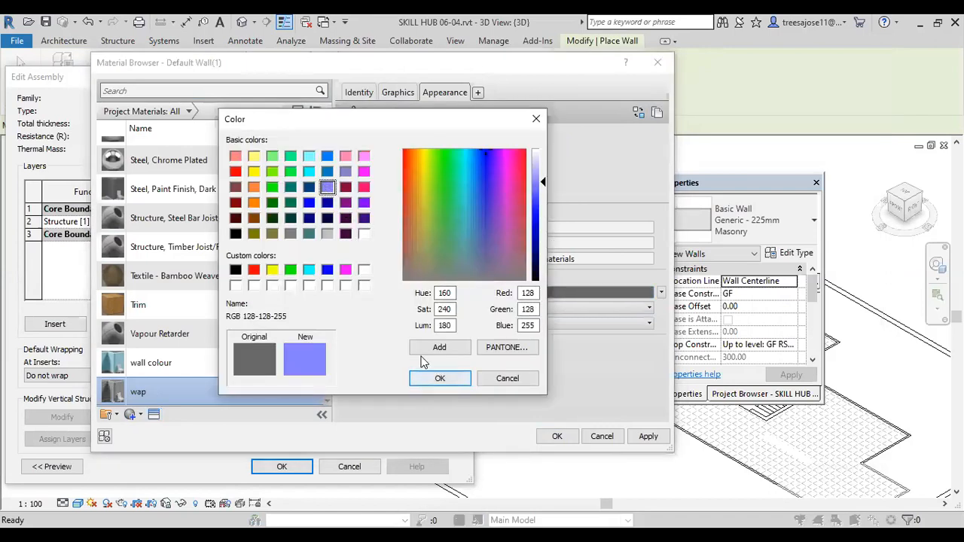
left_click_drag(540, 181, 537, 218)
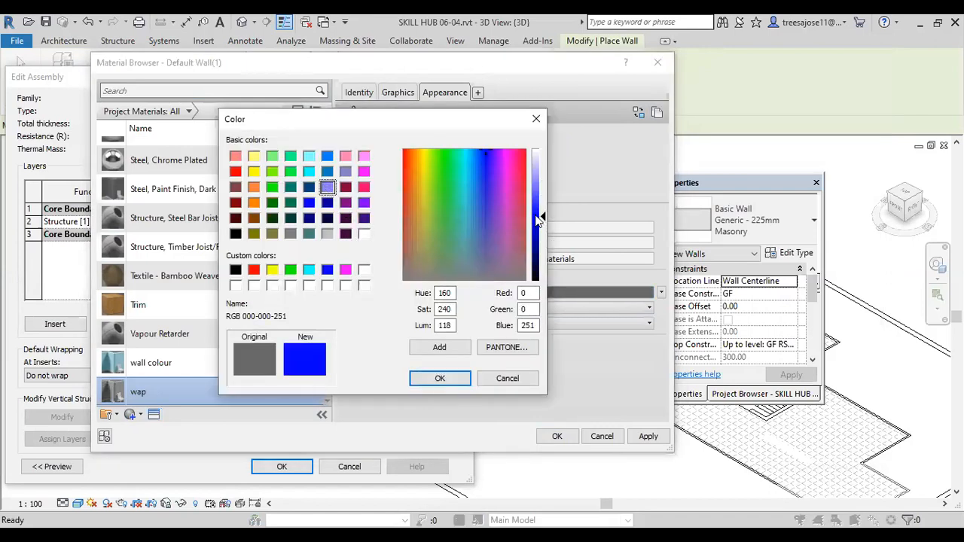
left_click(439, 378)
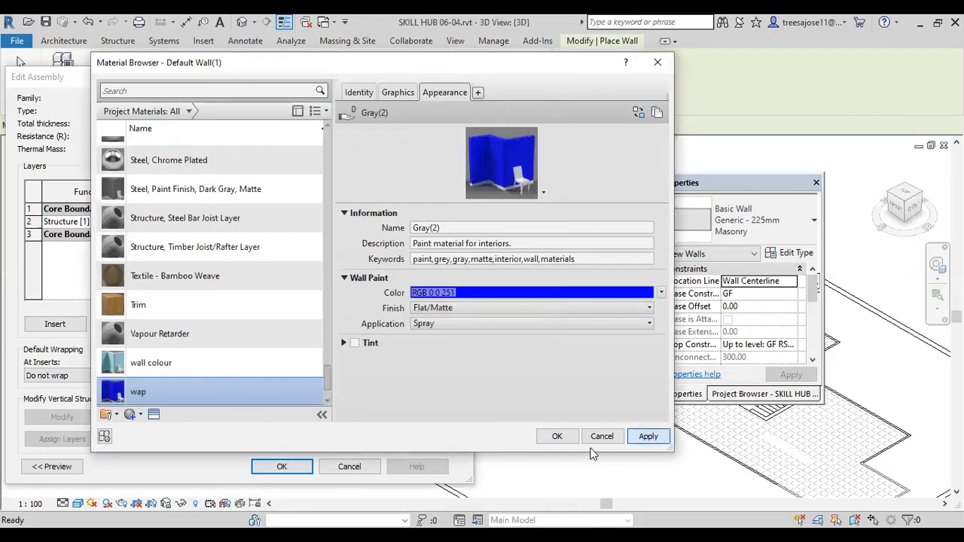
left_click(557, 436)
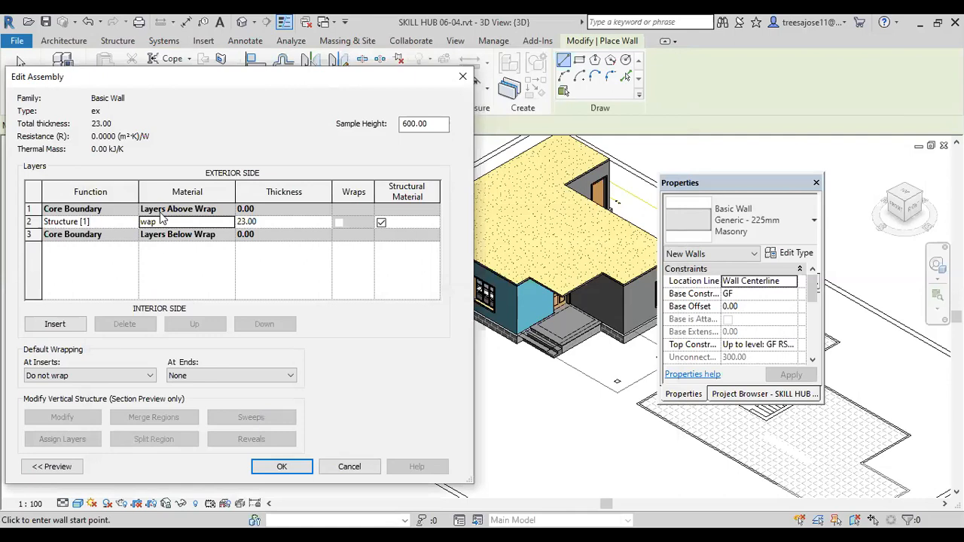
left_click(281, 466)
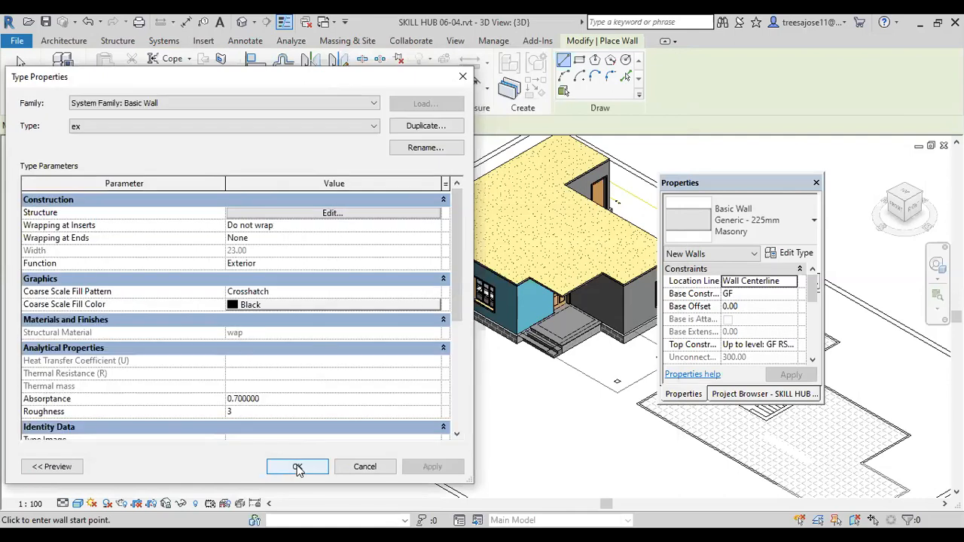
Step: Draw a rectangular enclosure of ex type architectural walls, about 366 wide between opposite walls, beside the freestanding block in front of the house
key("Return")
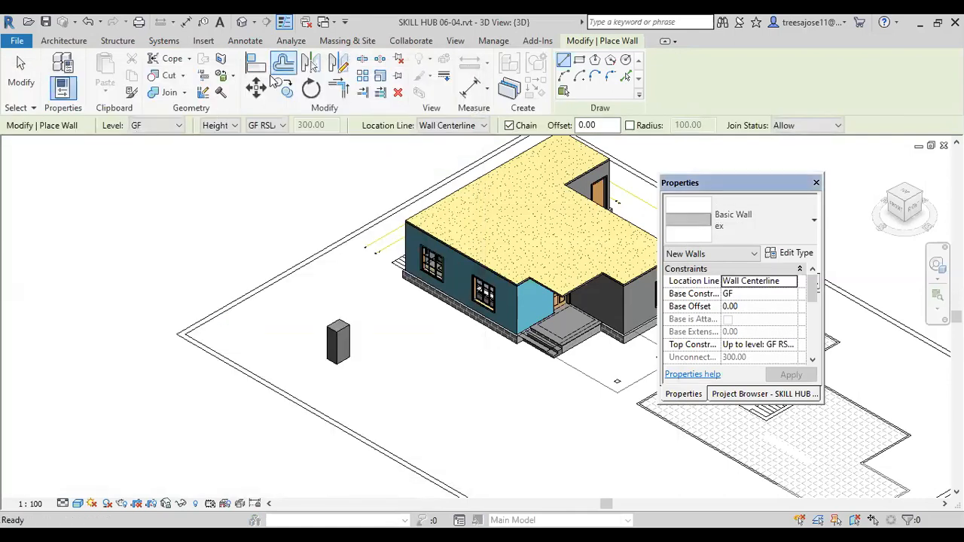
left_click(71, 46)
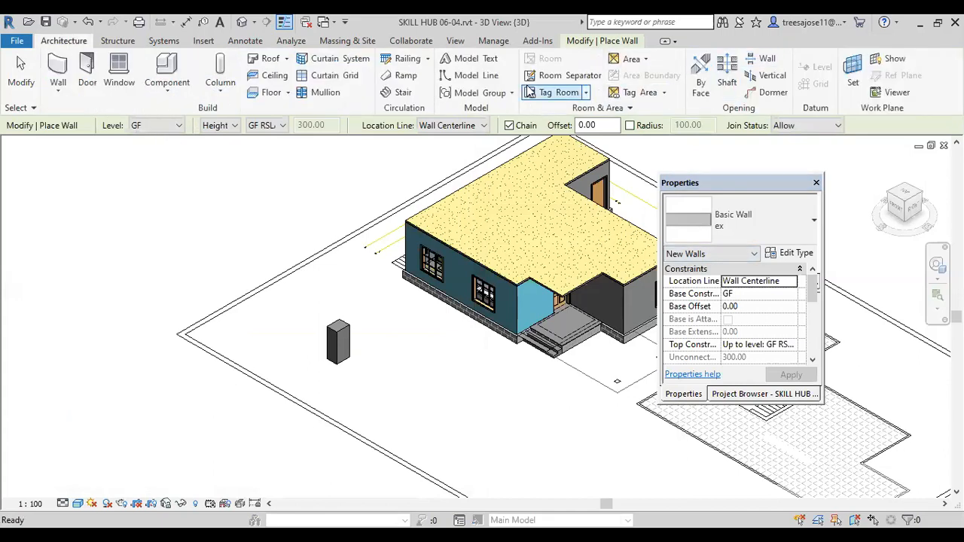
left_click(58, 91)
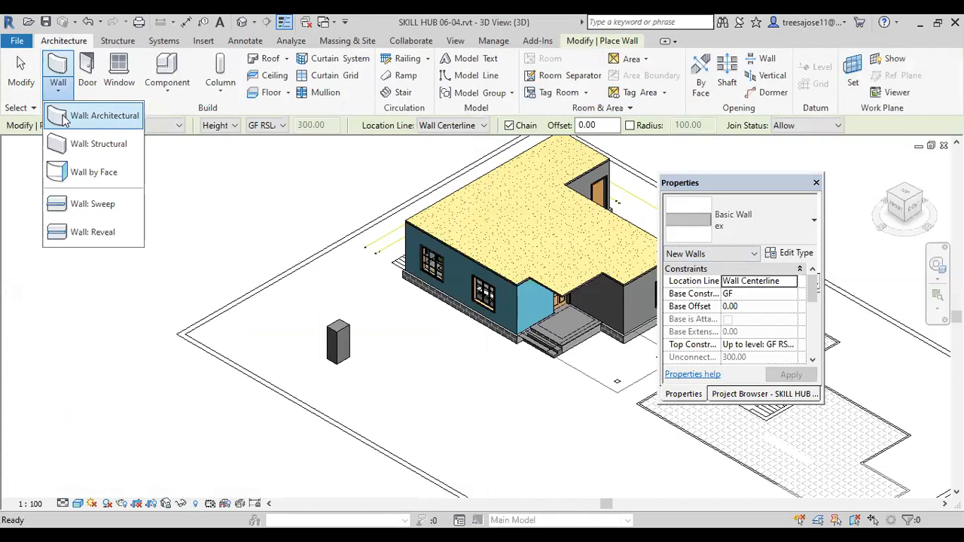
left_click(98, 114)
scroll(252, 324, "down", 2)
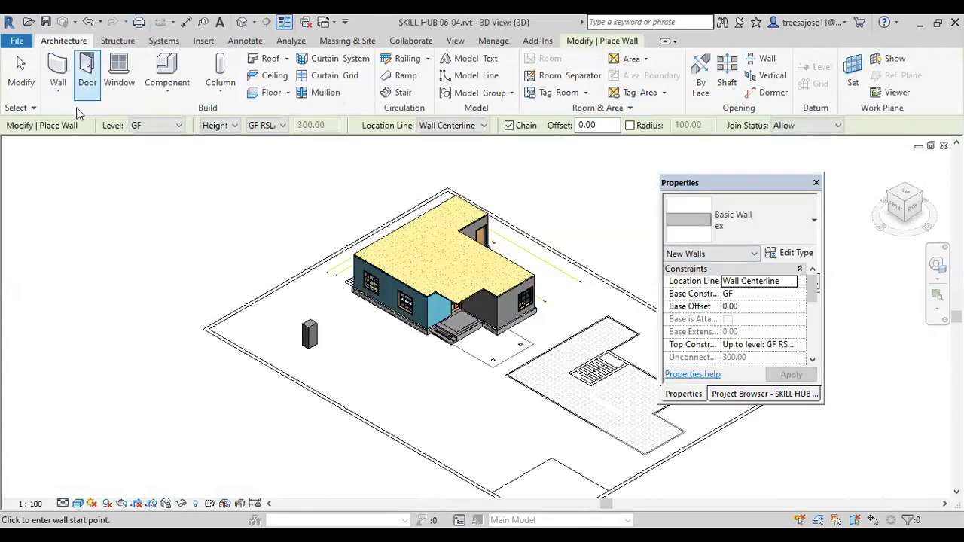
left_click(602, 41)
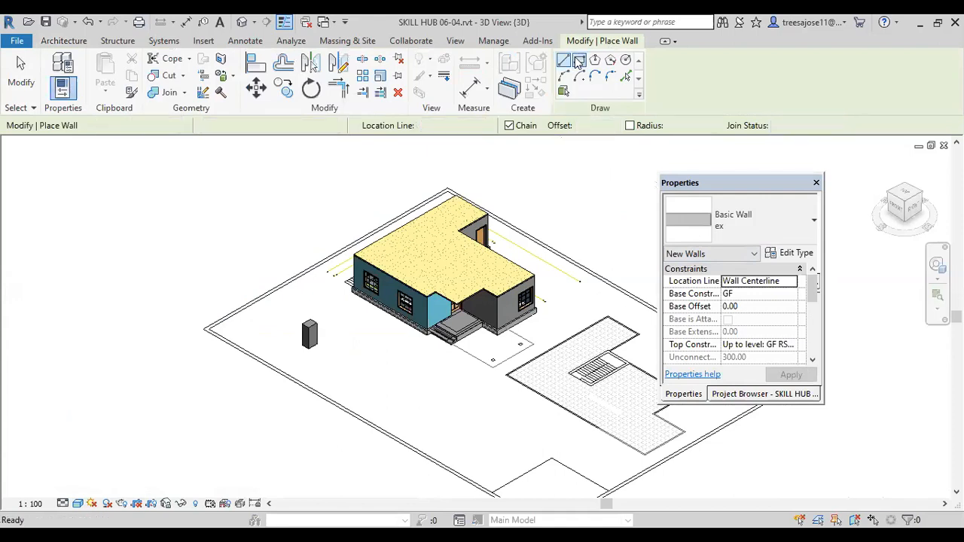
left_click(579, 60)
scroll(346, 361, "up", 2)
left_click(351, 366)
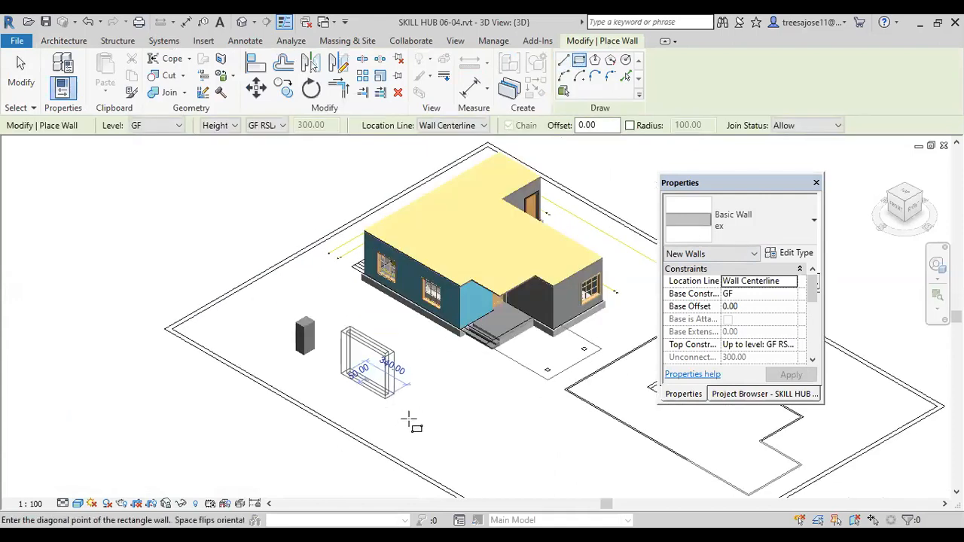
scroll(399, 433, "up", 2)
left_click(354, 454)
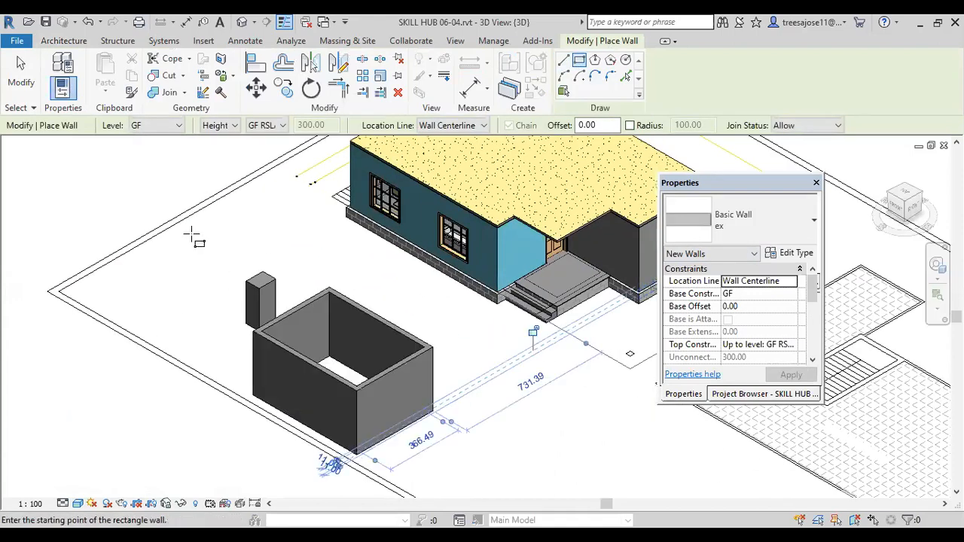
right_click(226, 230)
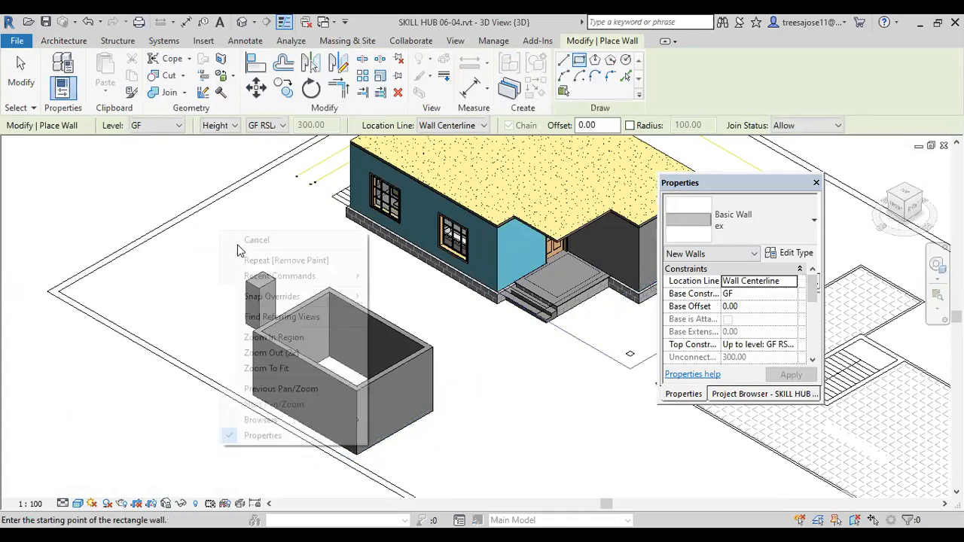
left_click(238, 242)
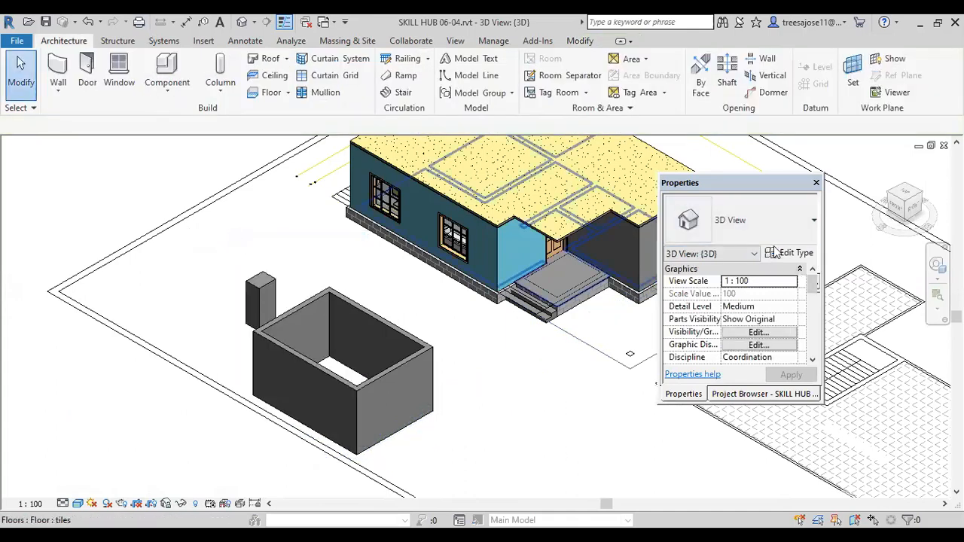
left_click(774, 253)
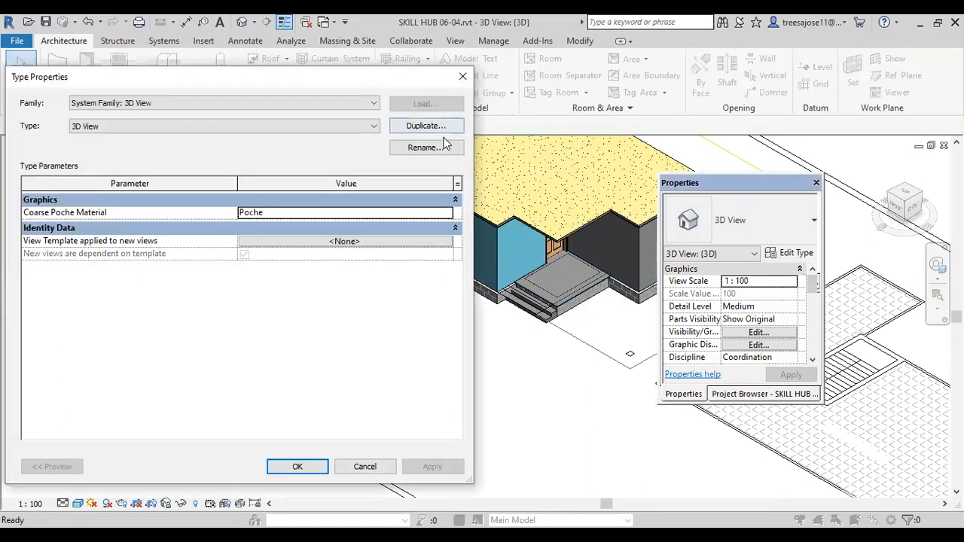
left_click(462, 77)
scroll(346, 282, "down", 2)
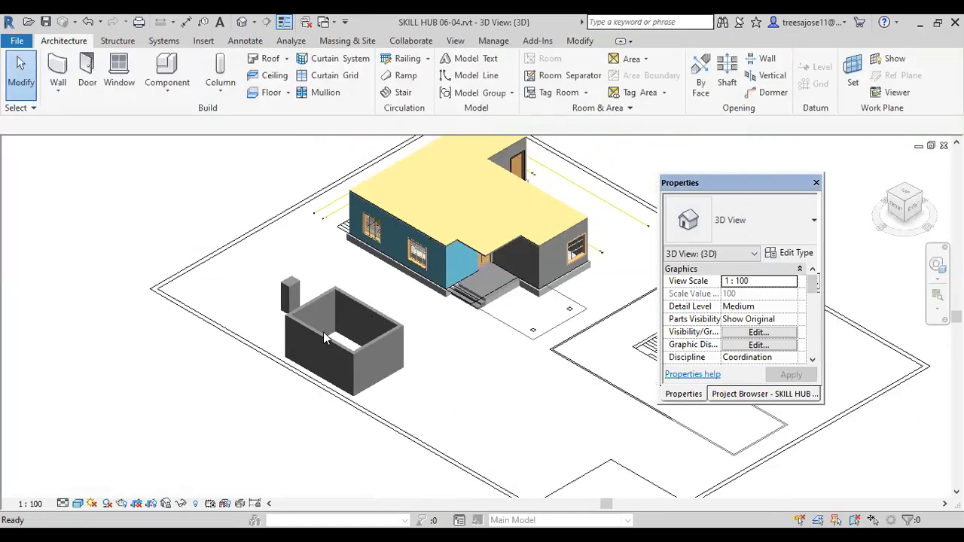
left_click(315, 328)
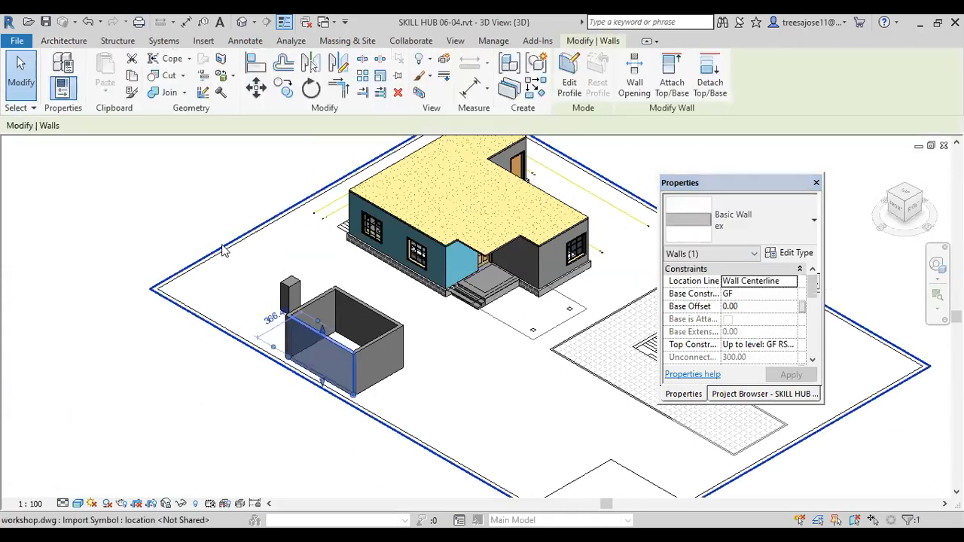
left_click(221, 248)
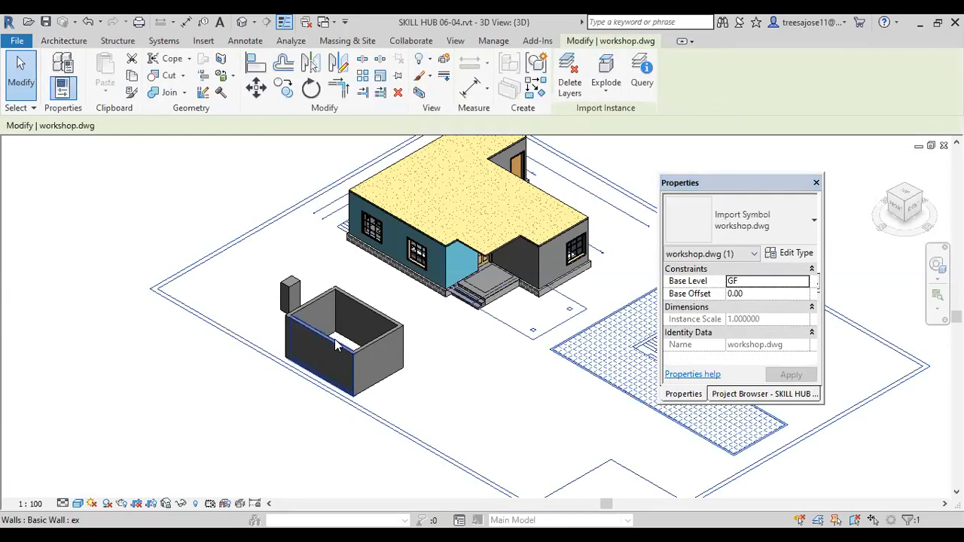
left_click(337, 344)
left_click(813, 219)
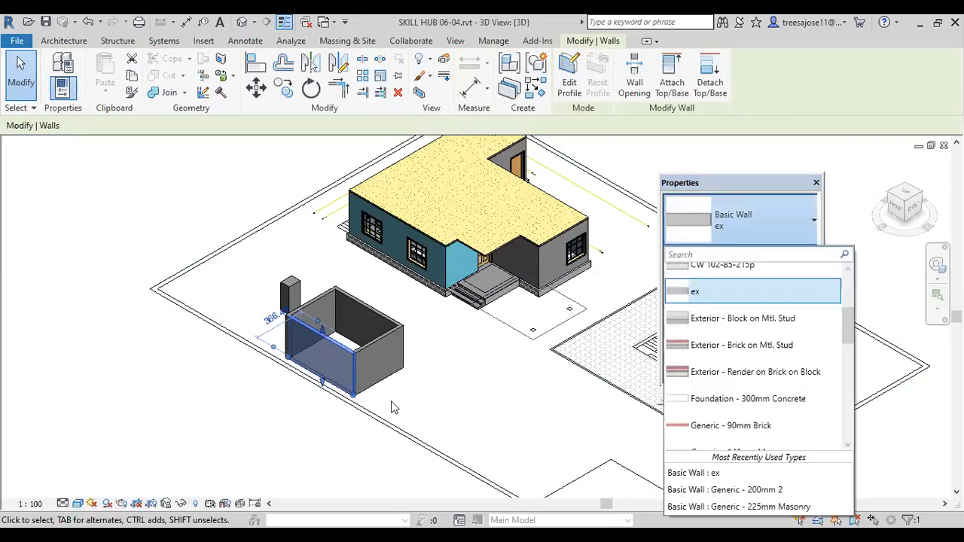
key("Escape")
key("Escape")
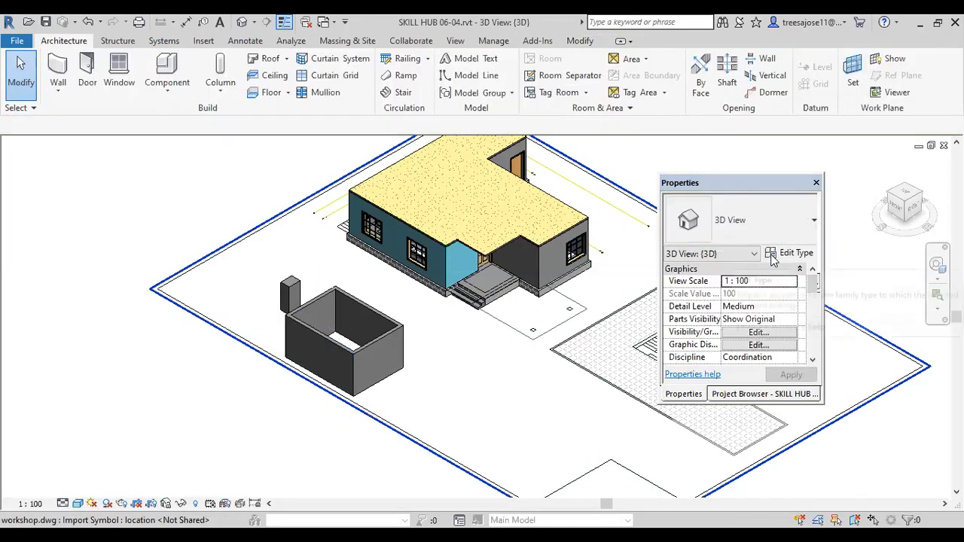
left_click(791, 253)
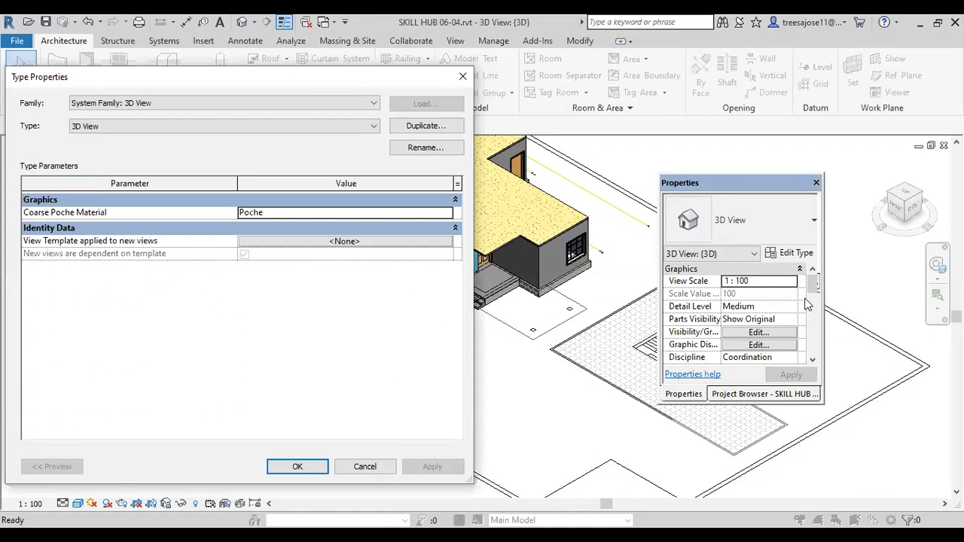
left_click(467, 79)
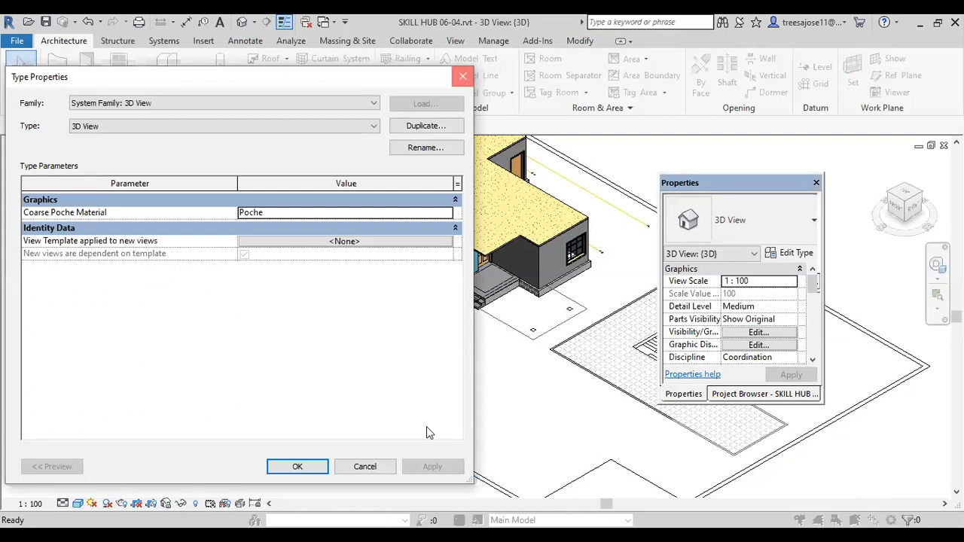
Step: Enable Use Render Appearance in the shading of the wap material on the ex wall type's Structure layer and apply it to the enclosure
left_click(363, 357)
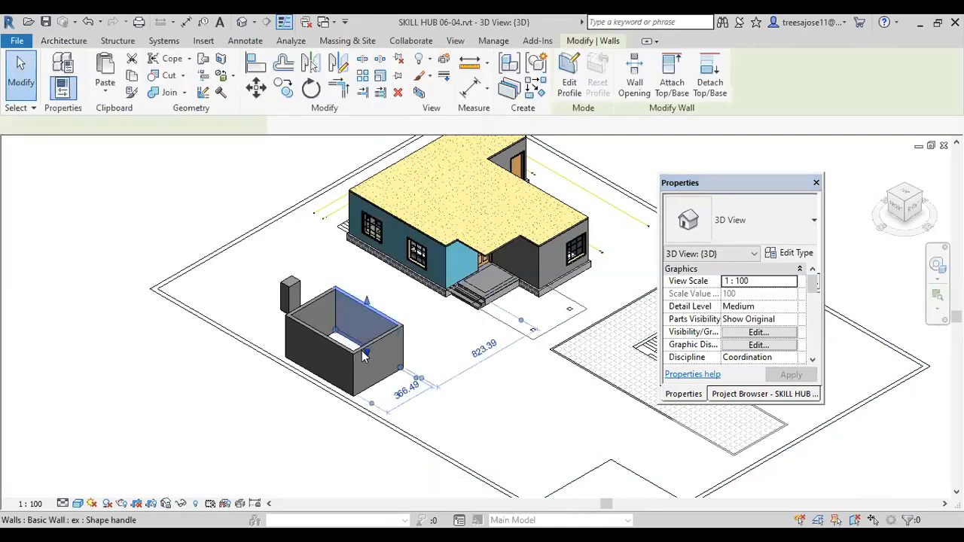
left_click(775, 253)
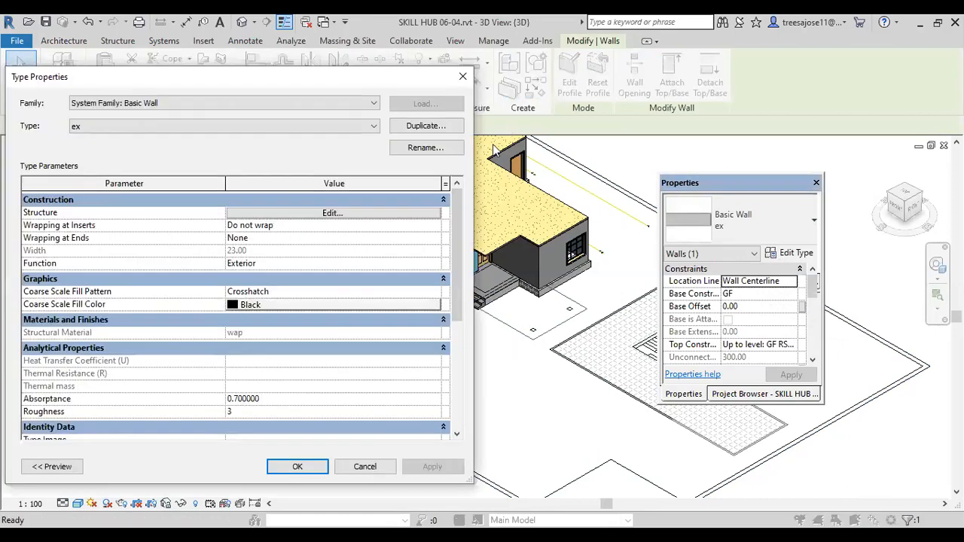
left_click(337, 215)
left_click(226, 221)
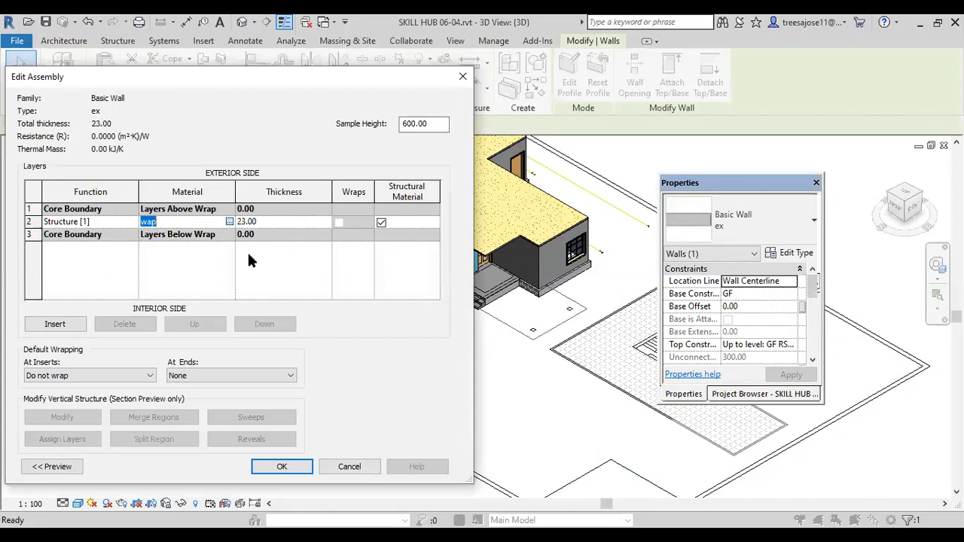
left_click(230, 221)
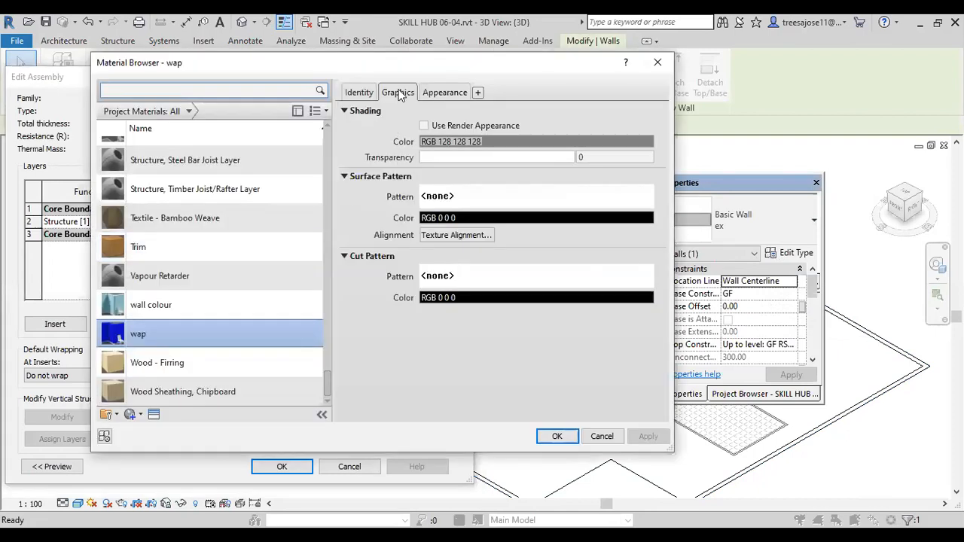
left_click(424, 126)
left_click(649, 437)
left_click(558, 436)
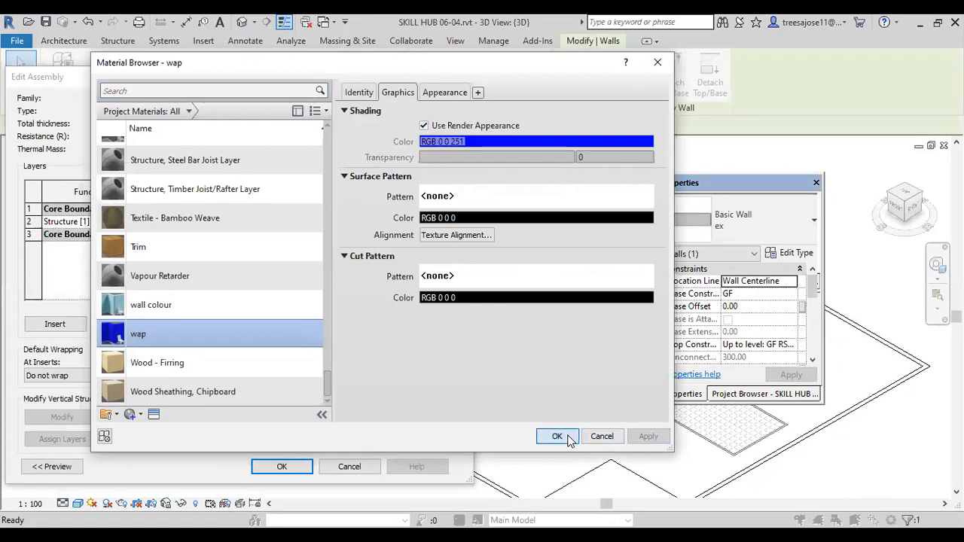
left_click(276, 467)
left_click(424, 469)
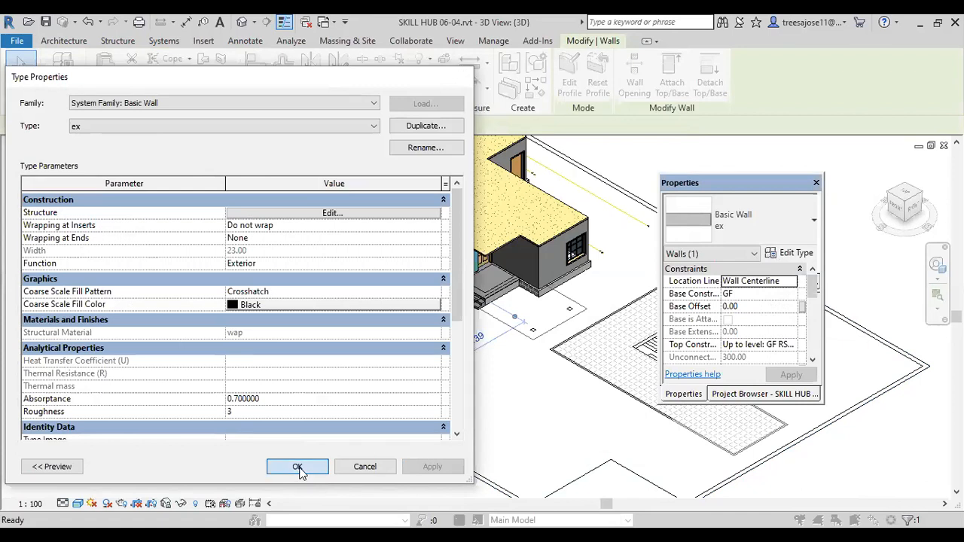
left_click(299, 467)
left_click(249, 350)
scroll(249, 357, "up", 2)
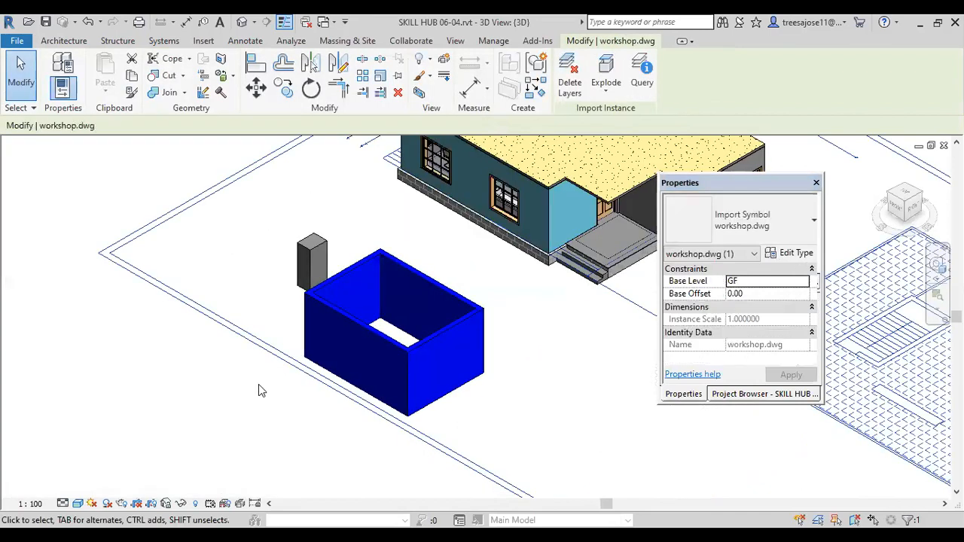
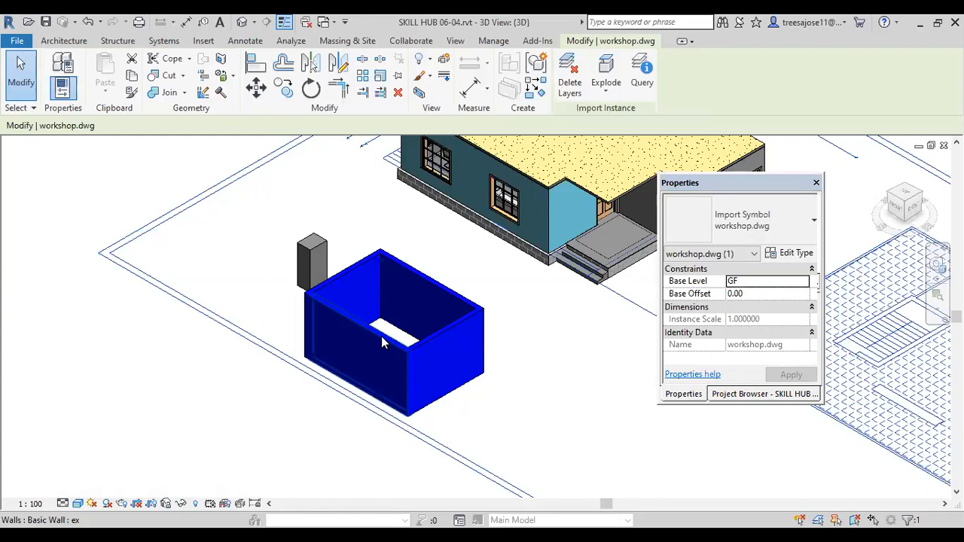
Step: Paint the blue enclosure's inner wall face nearest the freestanding block with the Trim material
scroll(365, 290, "up", 2)
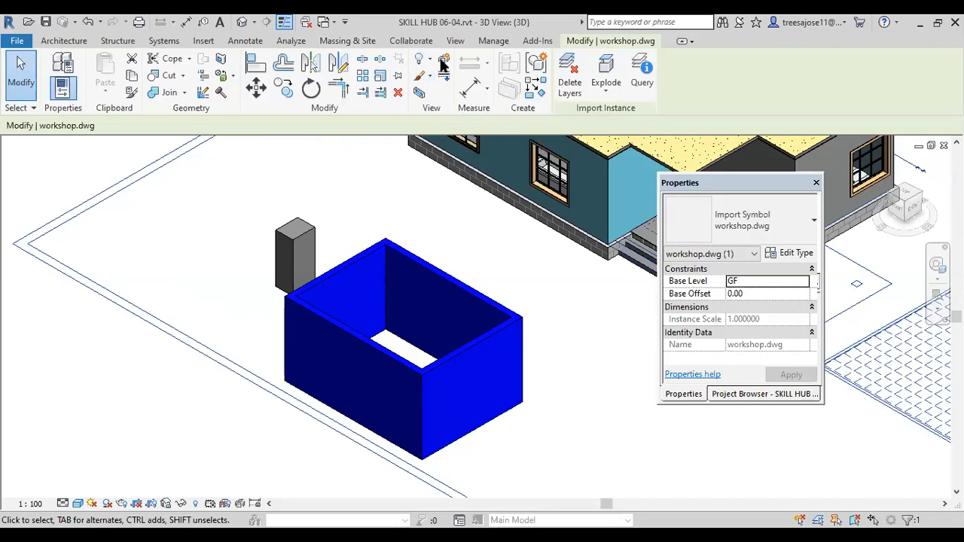
left_click(234, 77)
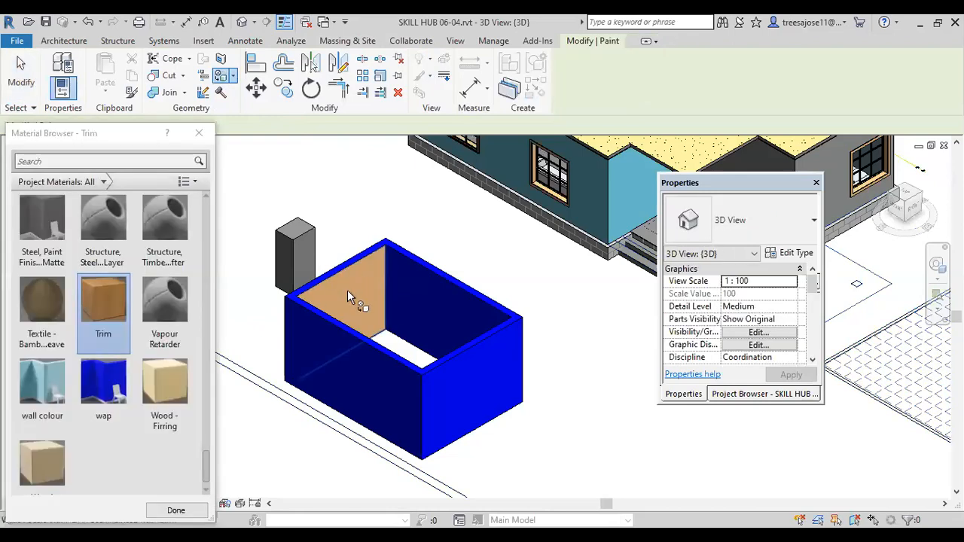
scroll(349, 292, "up", 2)
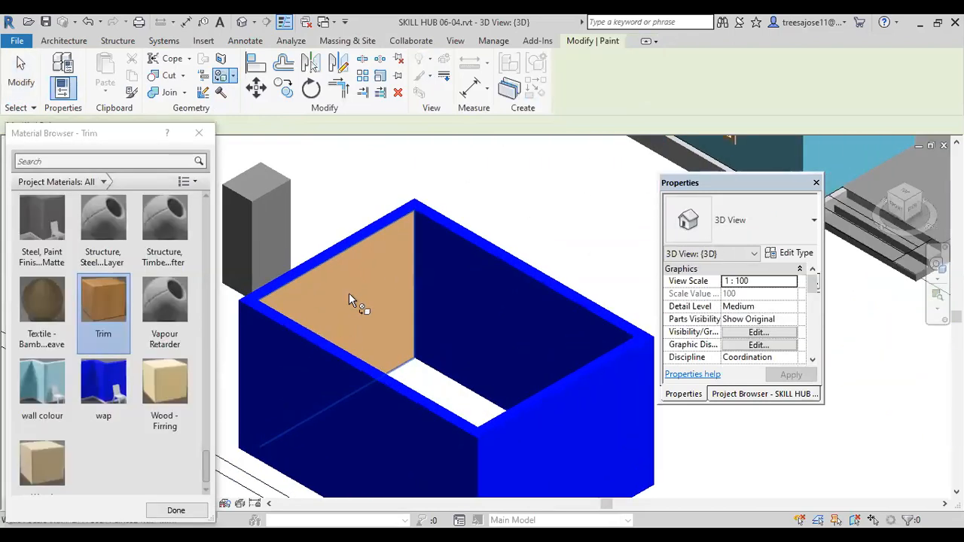
scroll(348, 293, "up", 1)
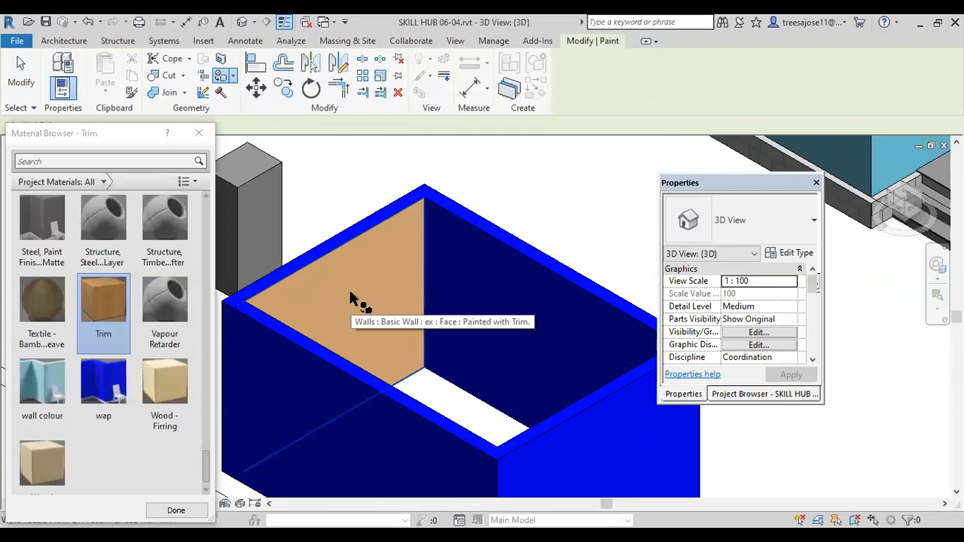
right_click(339, 172)
left_click(366, 178)
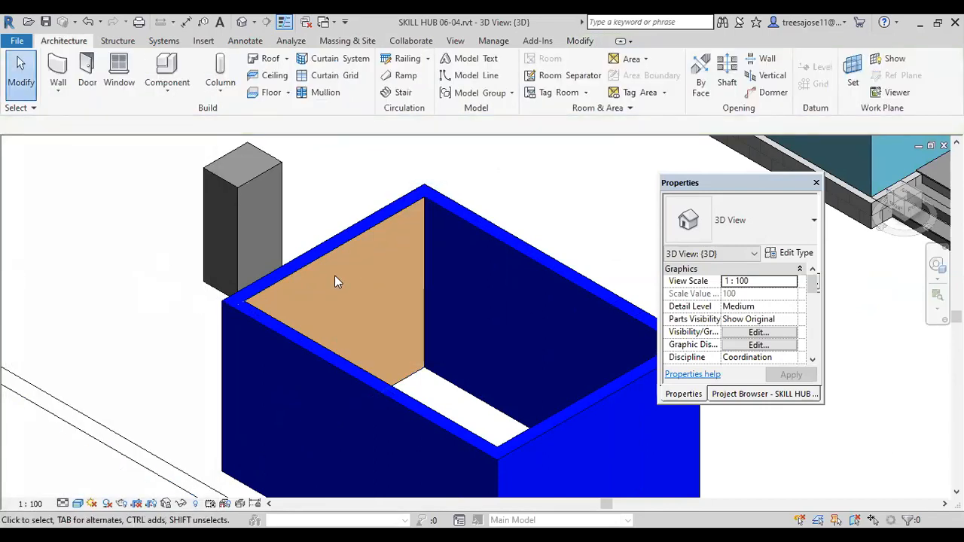
scroll(335, 278, "down", 1)
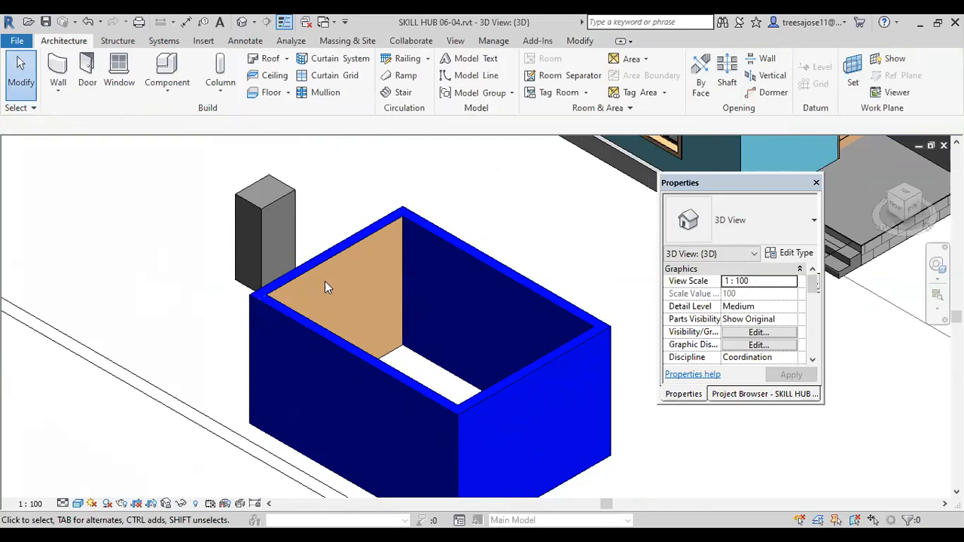
Step: Open the freestanding block for in-place editing and bring up the material selection for its extrusion
scroll(191, 218, "down", 1)
middle_click_drag(201, 233, 219, 274)
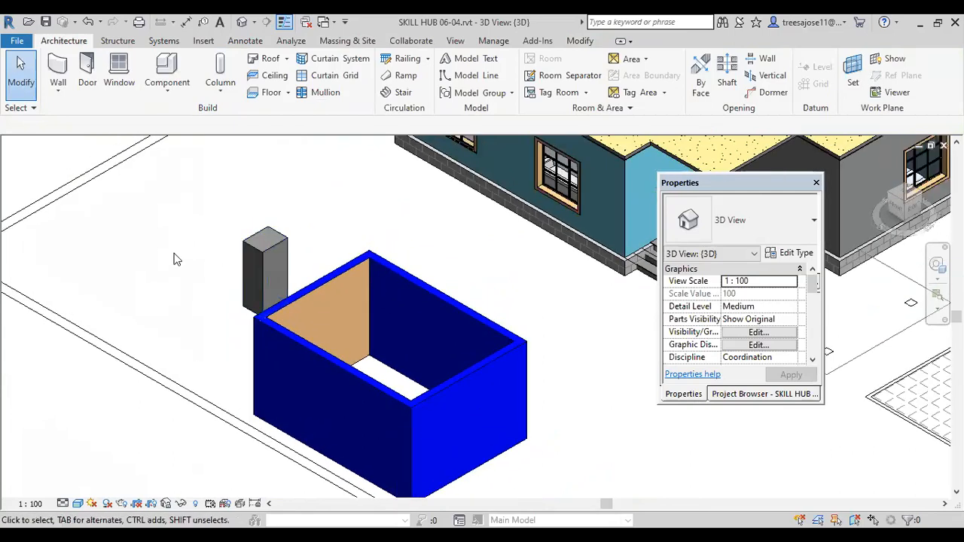
left_click(271, 253)
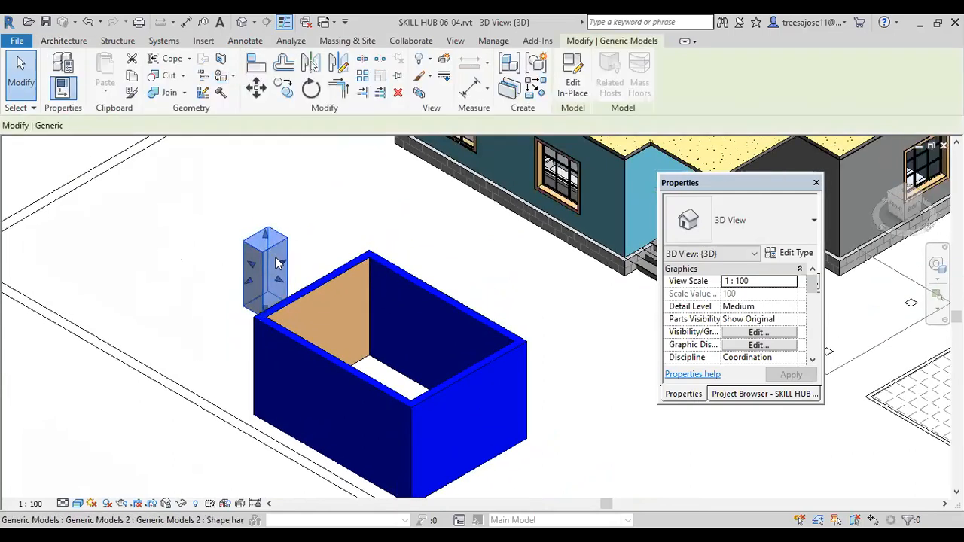
left_click(795, 253)
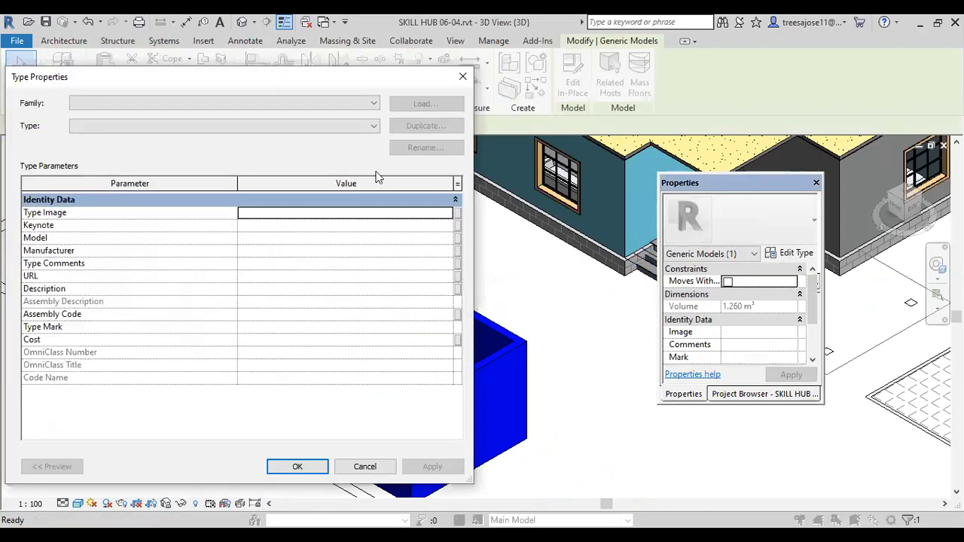
left_click(463, 77)
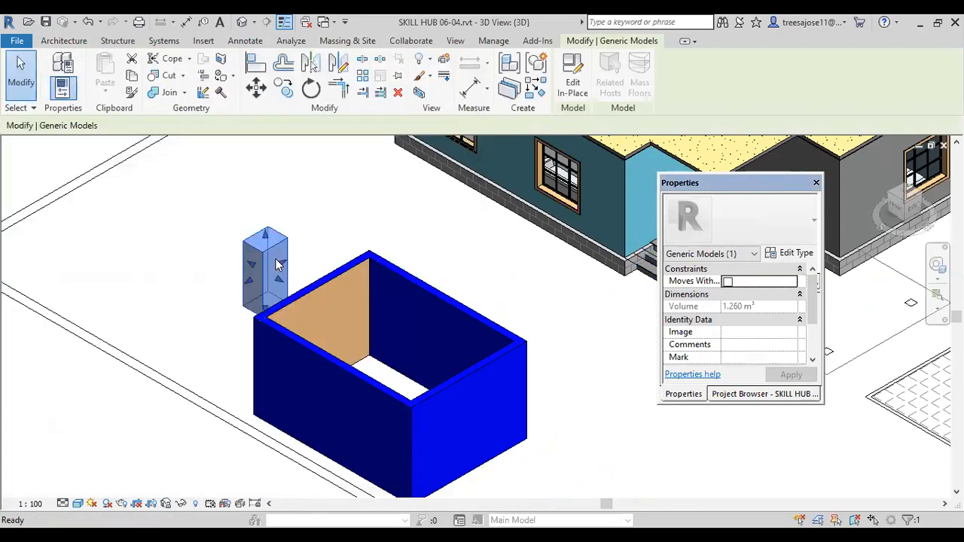
left_click(577, 79)
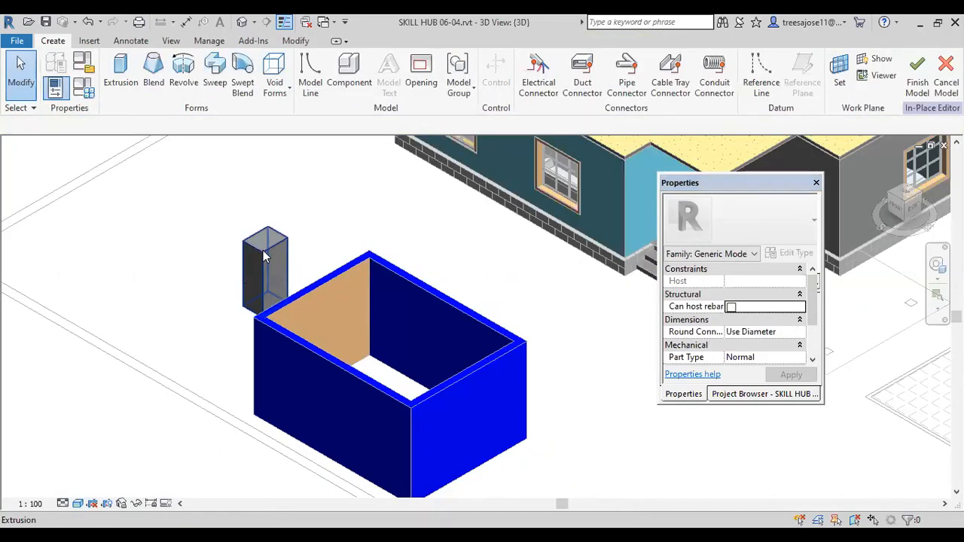
left_click(264, 256)
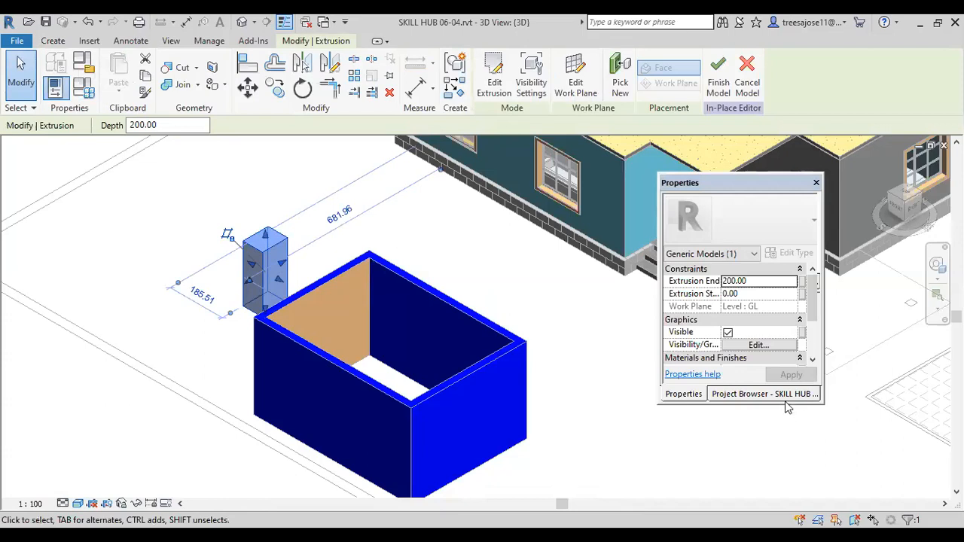
left_click_drag(784, 407, 776, 451)
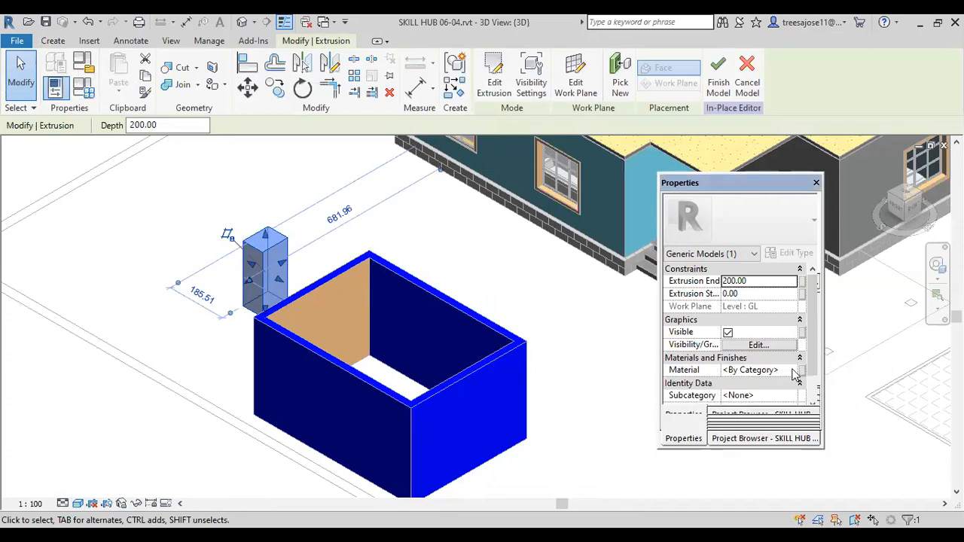
left_click(789, 371)
left_click(792, 371)
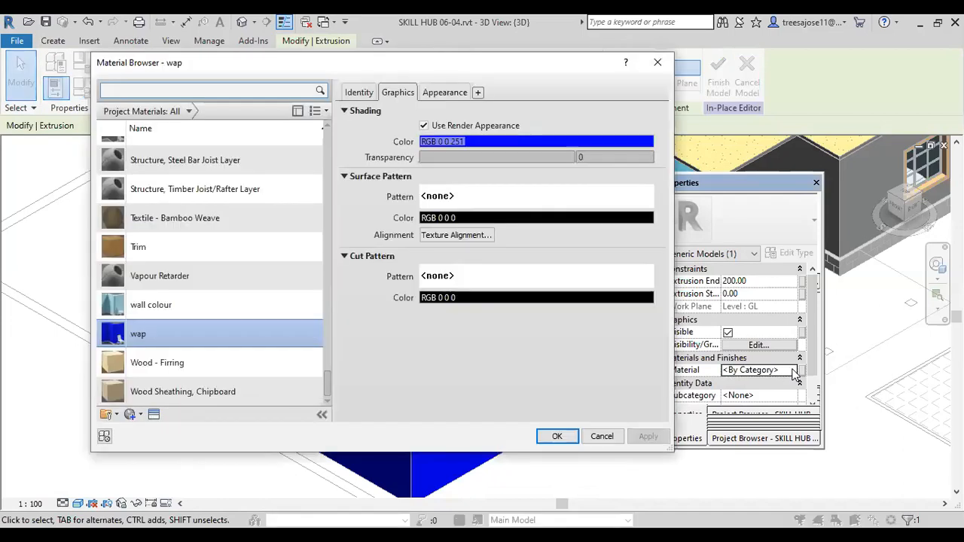
Step: Choose the Roofing, Tile material for the block's extrusion and enable Use Render Appearance in its shading
left_click(154, 247)
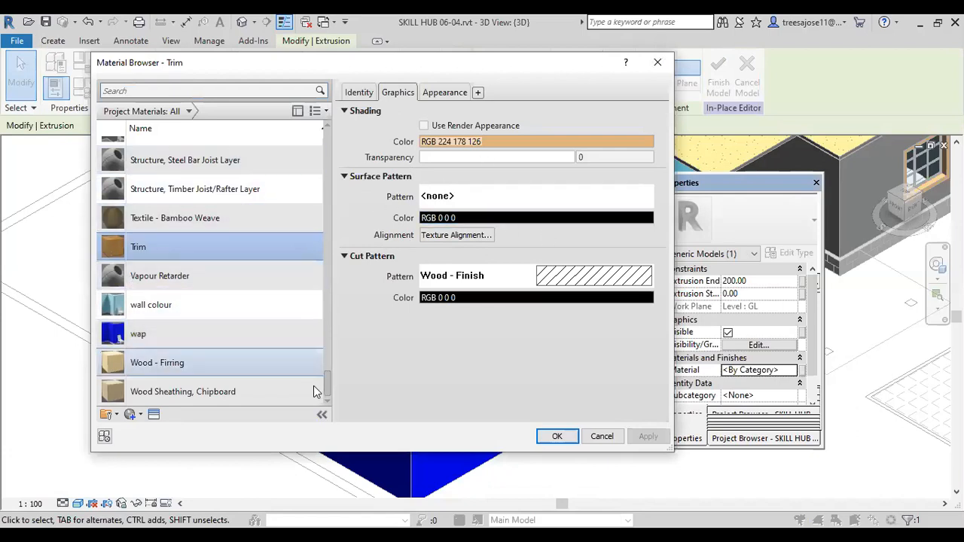
left_click_drag(328, 386, 329, 350)
left_click(154, 180)
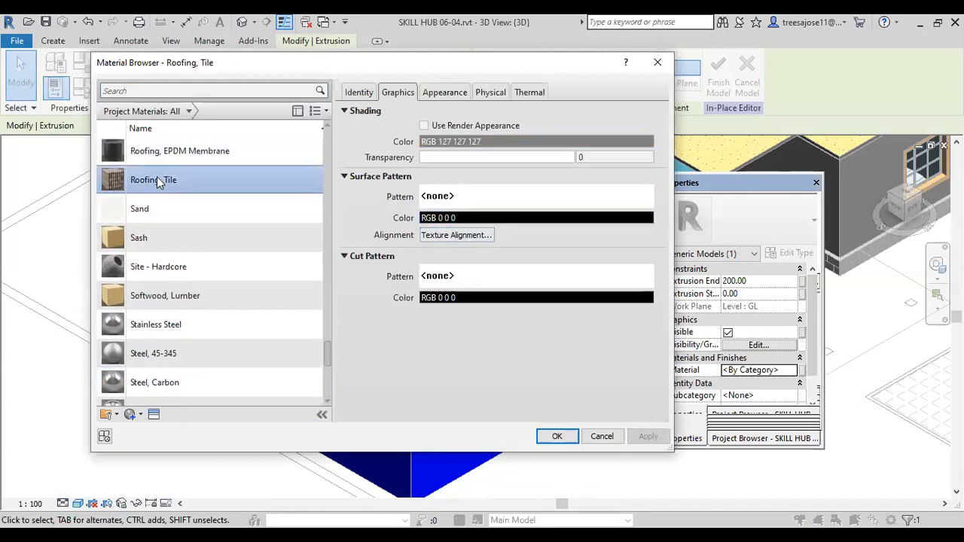
left_click(423, 125)
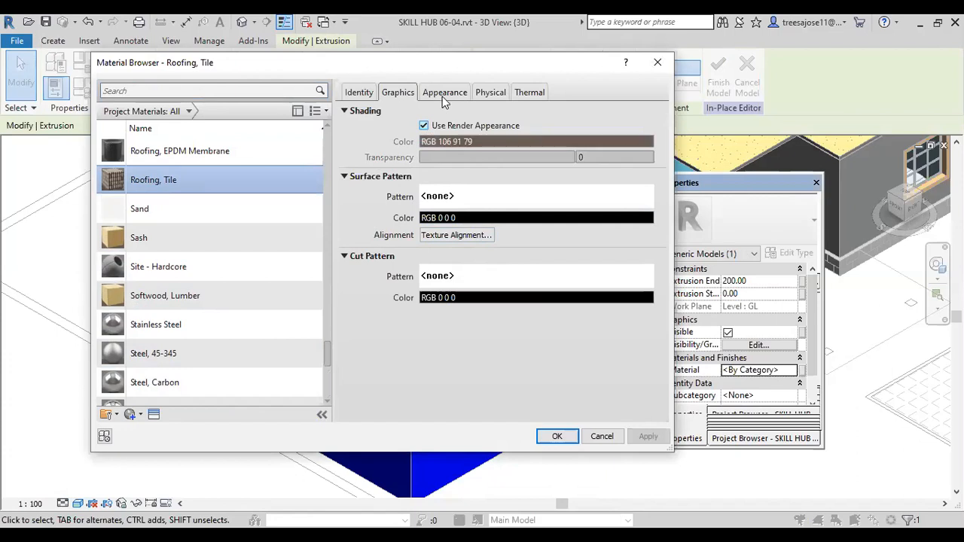
Step: Examine the Roofing, Tile appearance image and its position, scale and repeat settings in the Texture Editor
left_click(444, 92)
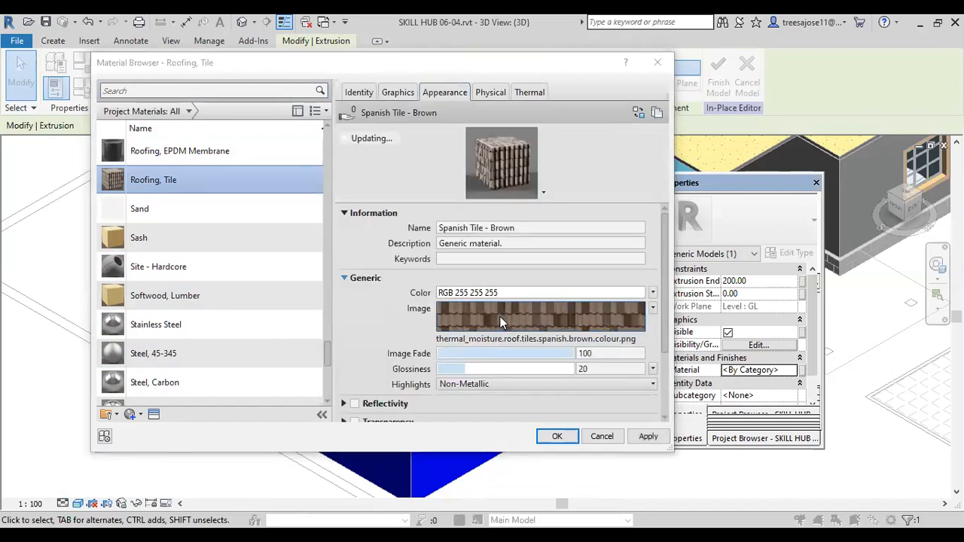
left_click(494, 318)
right_click(490, 326)
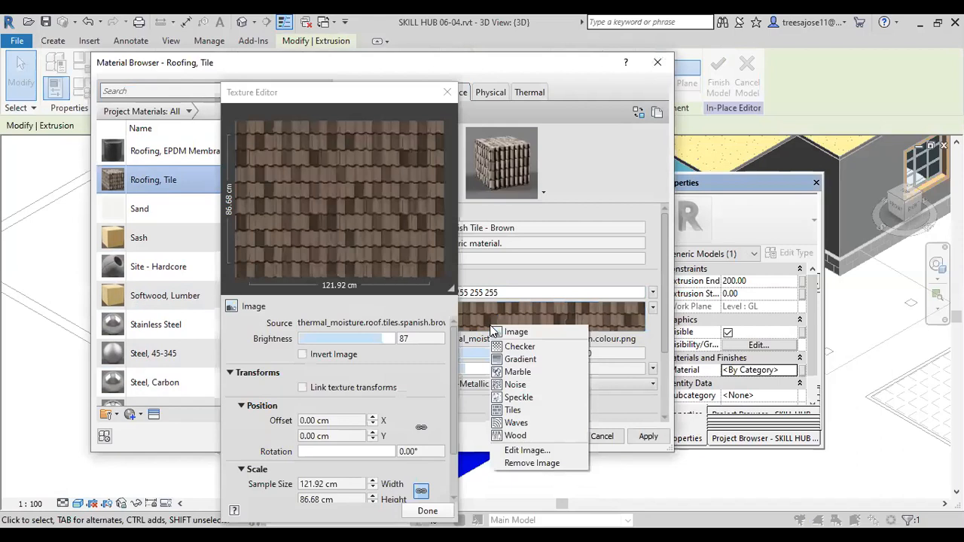
left_click(490, 329)
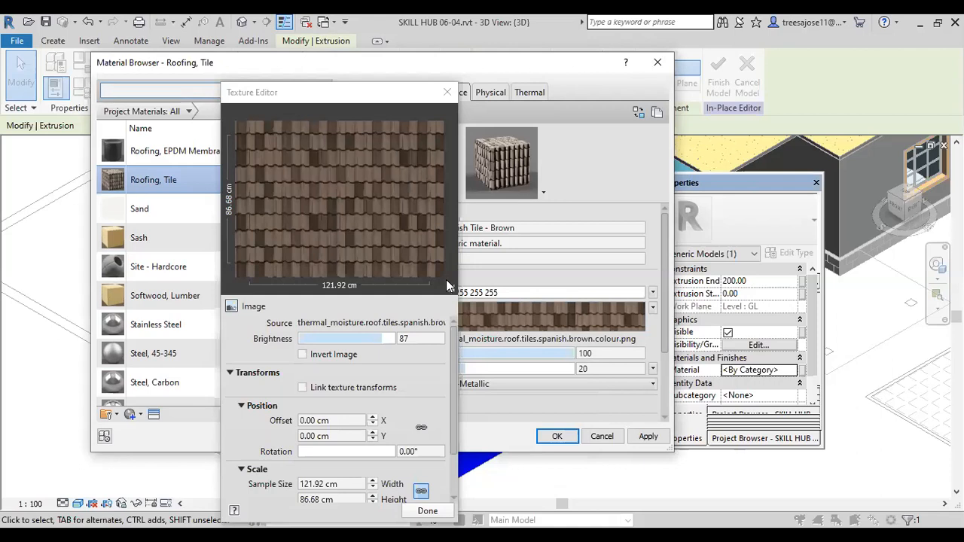
left_click(456, 357)
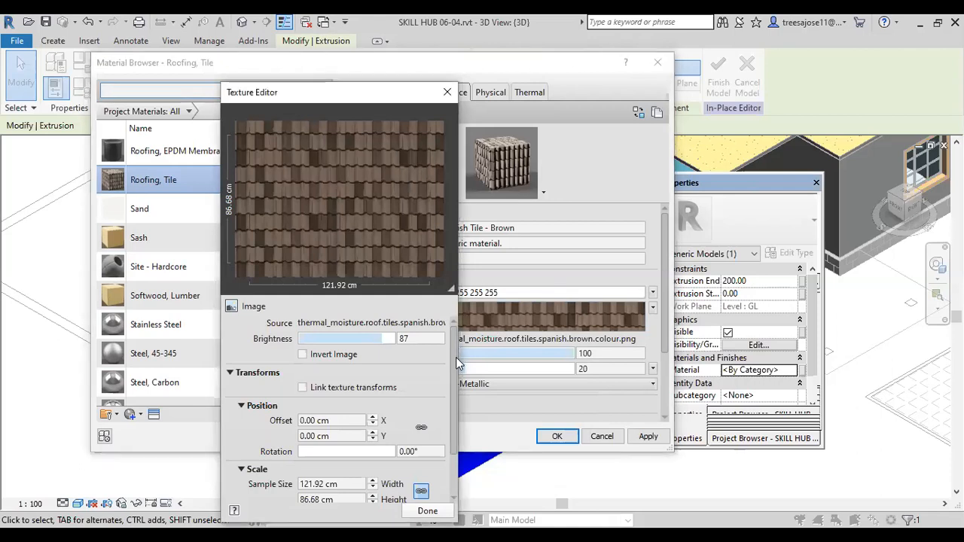
scroll(457, 397, "down", 2)
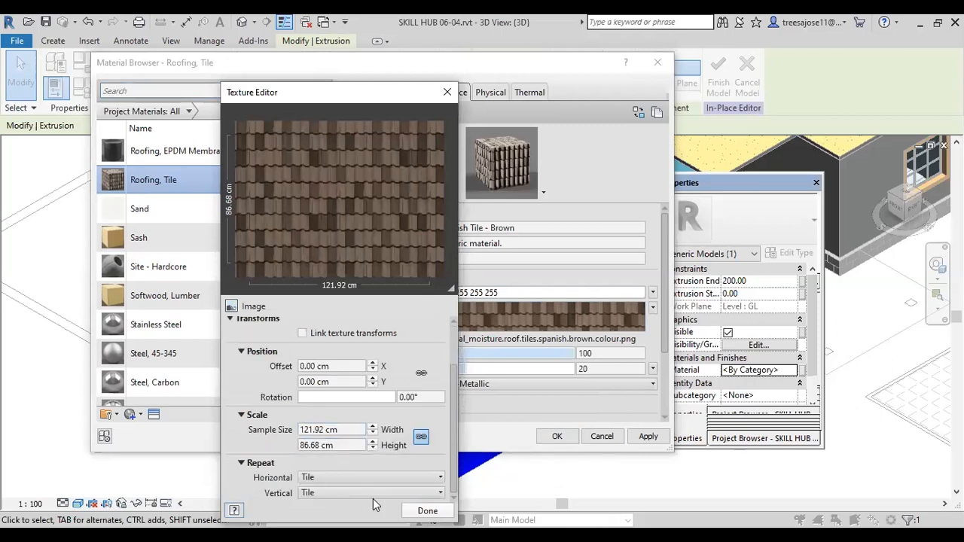
left_click(428, 512)
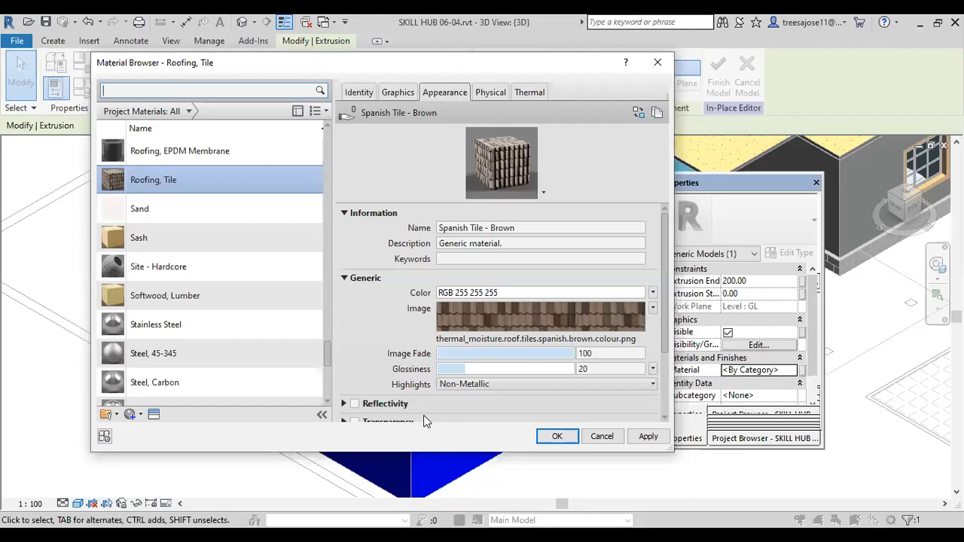
Step: Apply the Roofing, Tile material to the block's extrusion and finish the in-place model
left_click(649, 437)
left_click(555, 437)
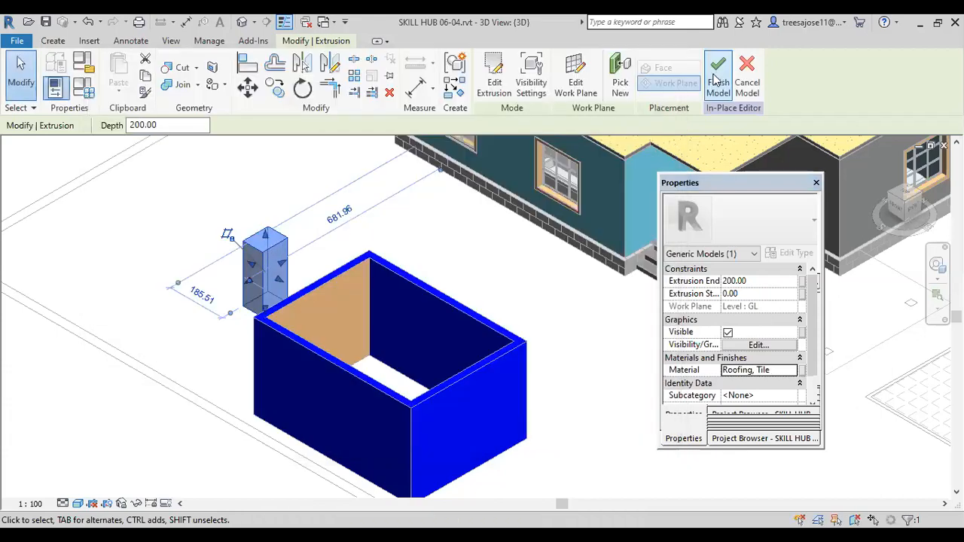
left_click(717, 79)
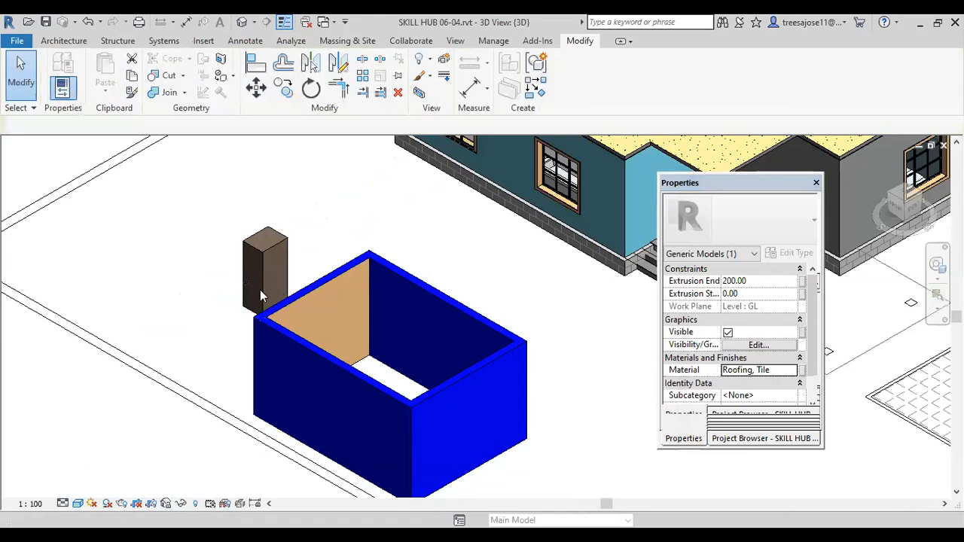
Step: Switch the 3D view to the Realistic visual style and inspect the textures on the block and the Trim-painted wall face
scroll(261, 293, "up", 4)
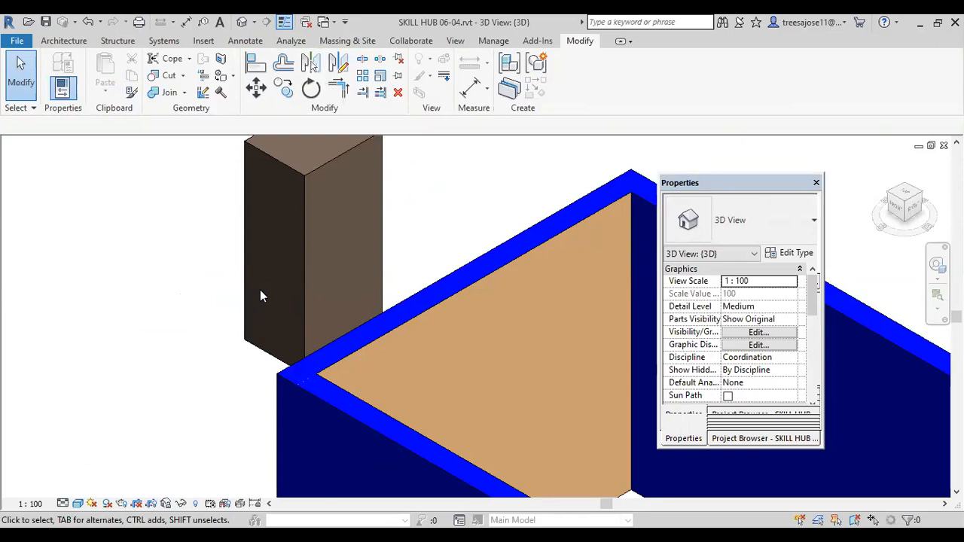
left_click(78, 503)
left_click(105, 473)
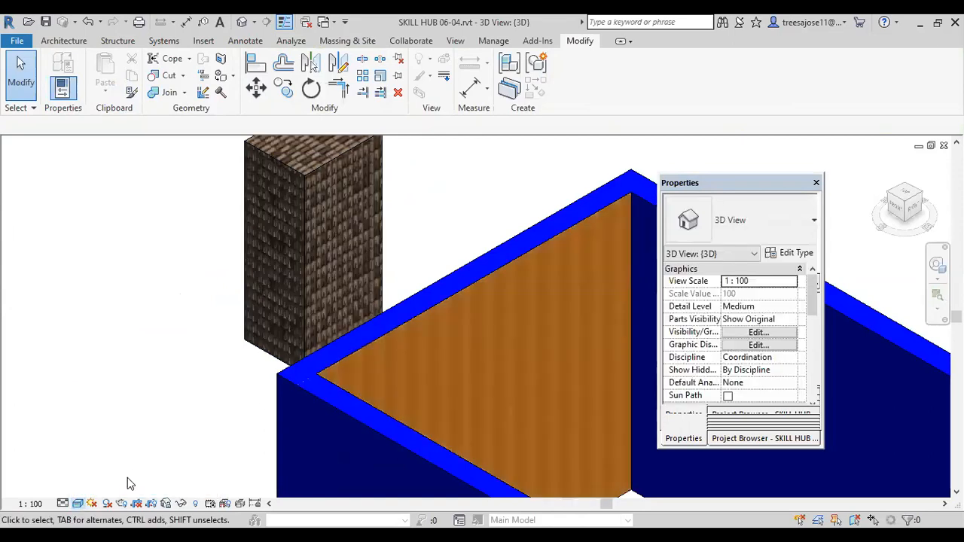
scroll(289, 278, "up", 3)
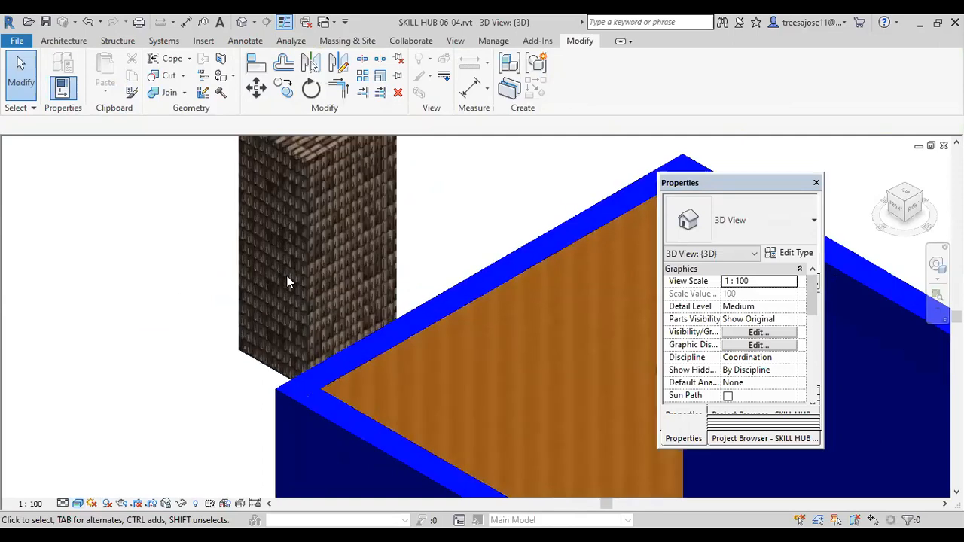
scroll(291, 278, "up", 2)
scroll(281, 312, "up", 2)
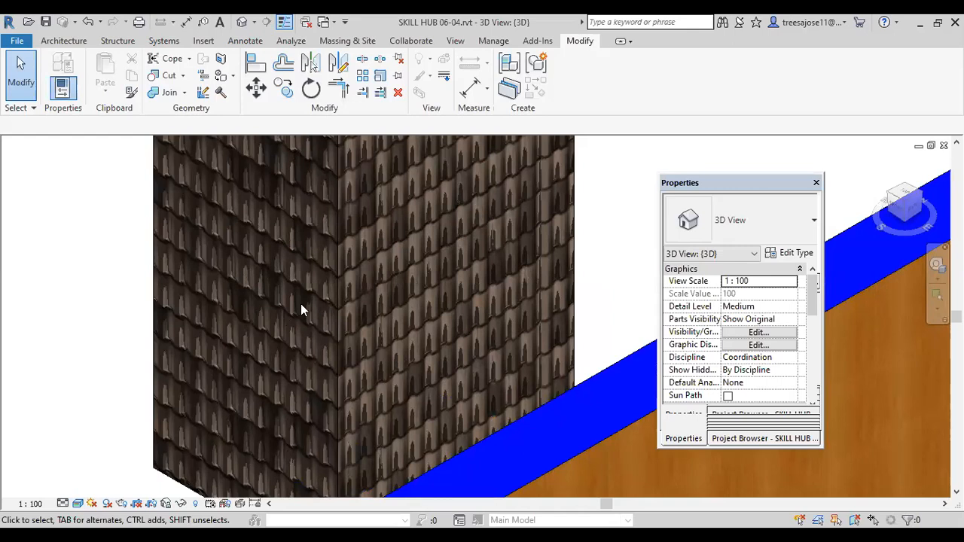
scroll(290, 316, "down", 2)
scroll(273, 364, "down", 5)
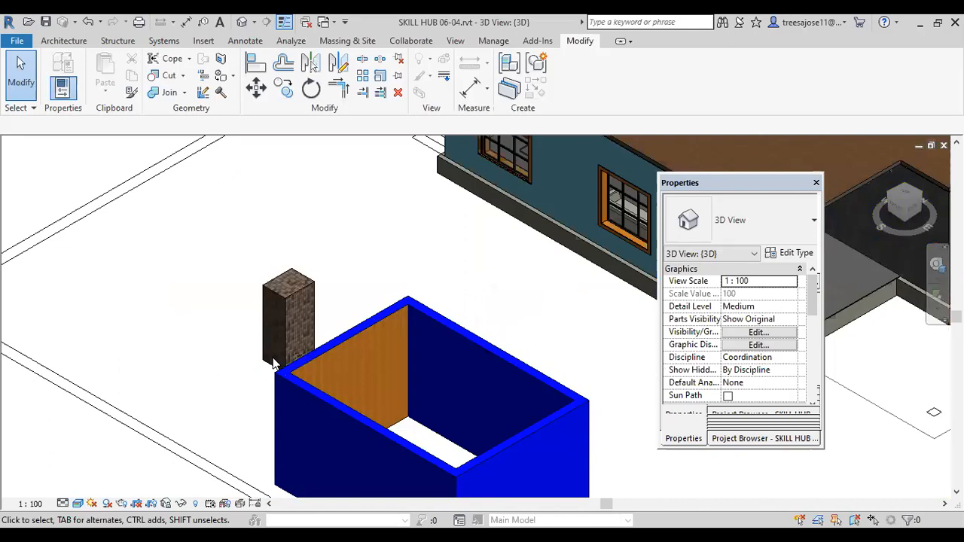
scroll(305, 147, "down", 2)
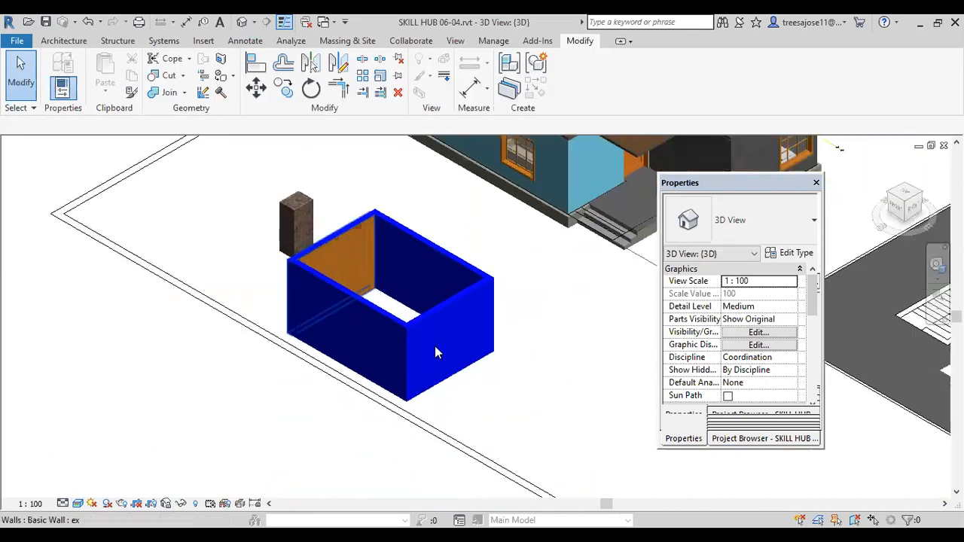
Step: Start a Split Face boundary on the outer face of the blue enclosure's short wall
scroll(436, 352, "up", 2)
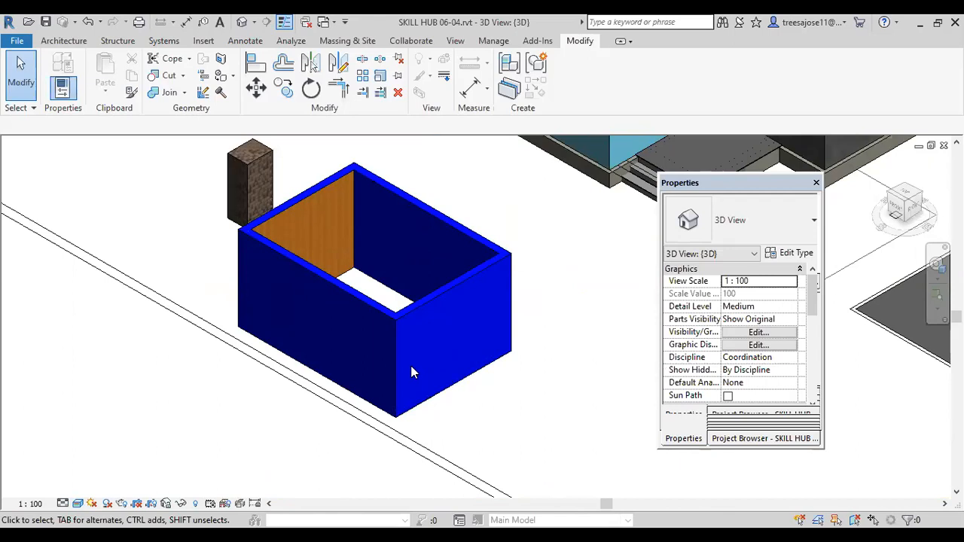
scroll(442, 359, "up", 2)
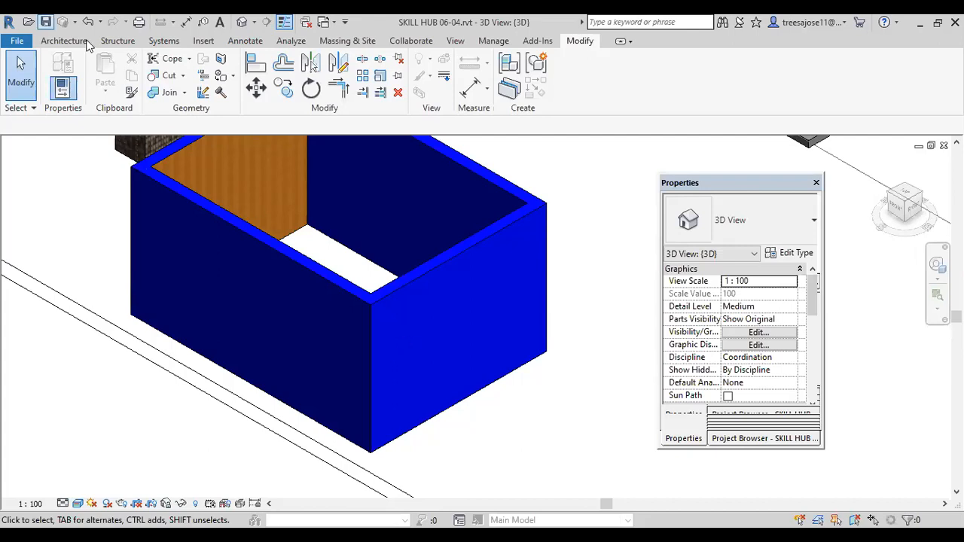
left_click(220, 61)
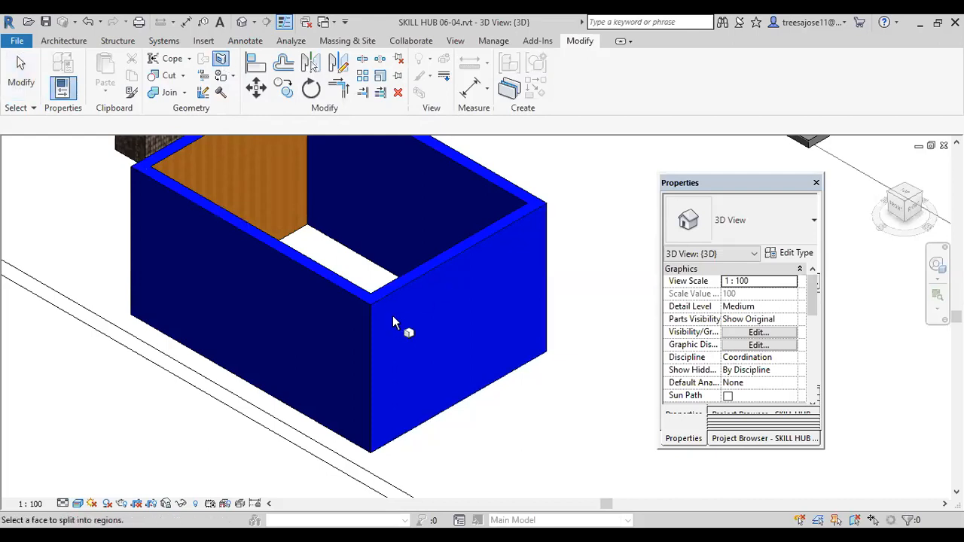
scroll(394, 310, "down", 2)
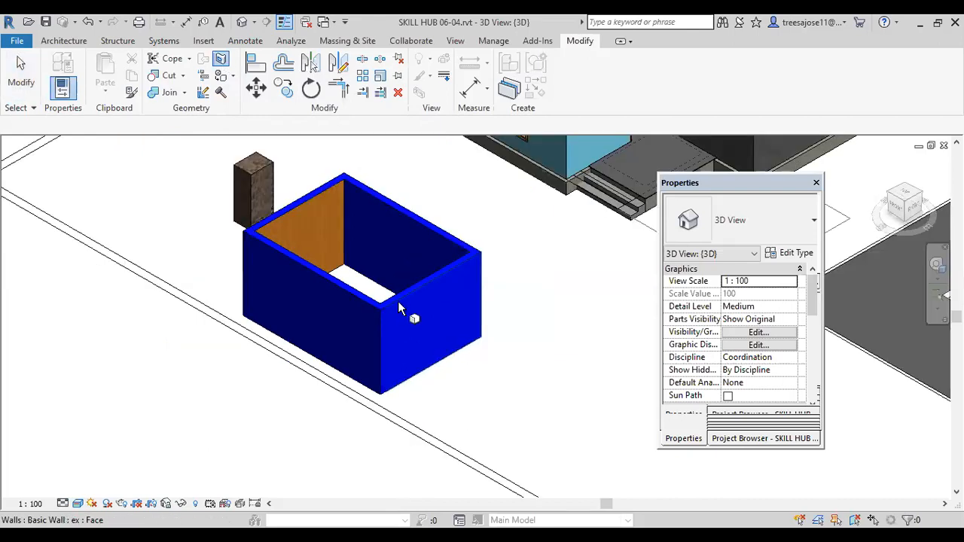
left_click(404, 317)
scroll(413, 325, "up", 4)
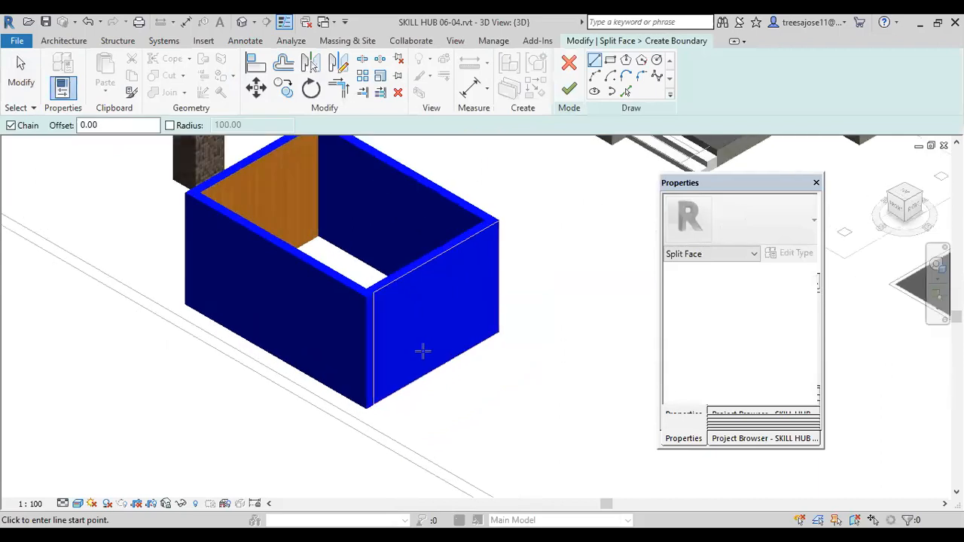
middle_click_drag(417, 330, 382, 359)
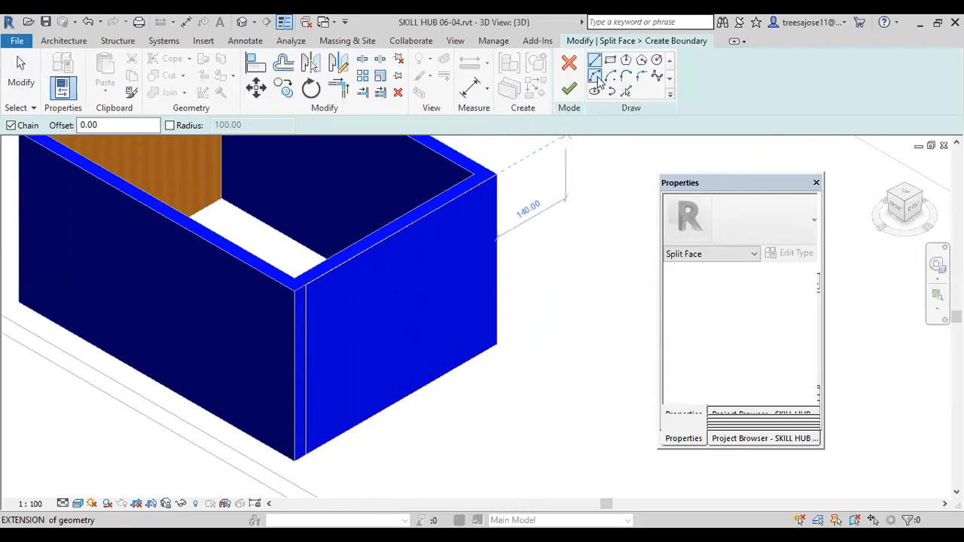
Step: Draw a wavy spline from the upper to the lower edge near the face's far end and finish the split
left_click(657, 76)
scroll(451, 212, "up", 1)
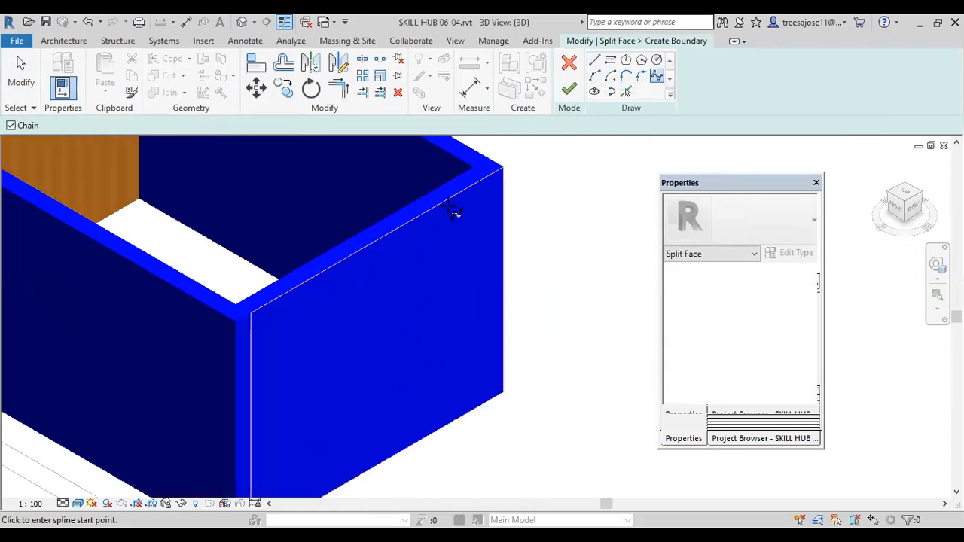
left_click(448, 208)
scroll(461, 238, "up", 1)
left_click(461, 247)
left_click(415, 322)
scroll(425, 285, "down", 4)
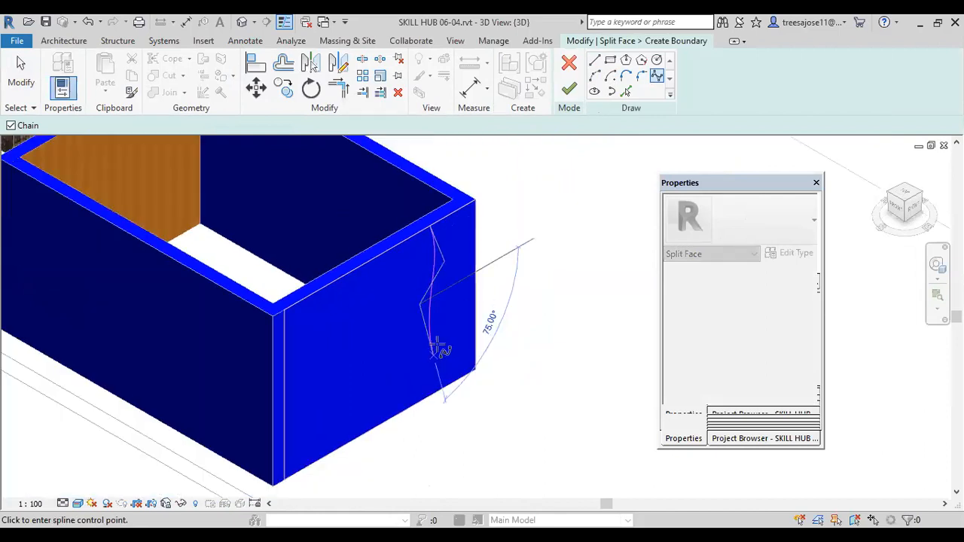
scroll(443, 376, "up", 2)
scroll(440, 369, "down", 2)
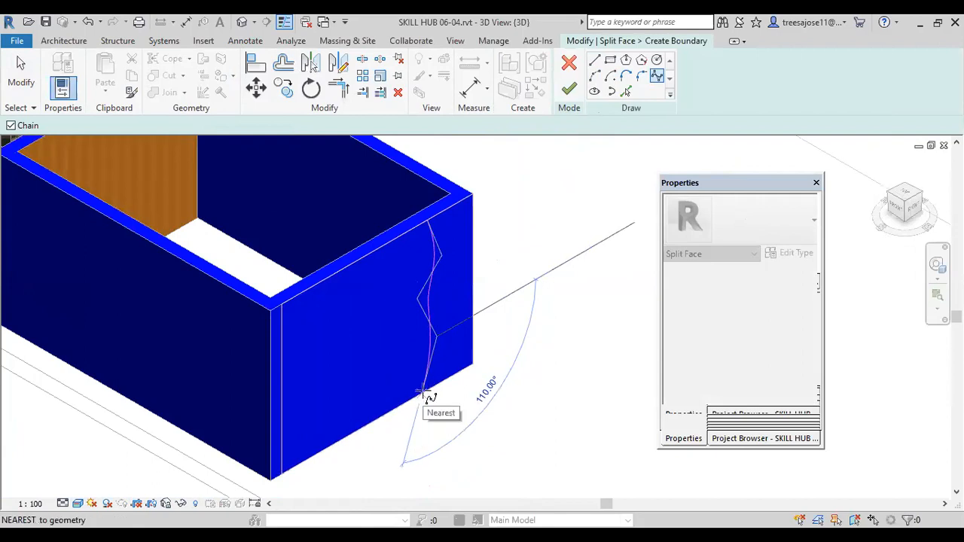
left_click(424, 393)
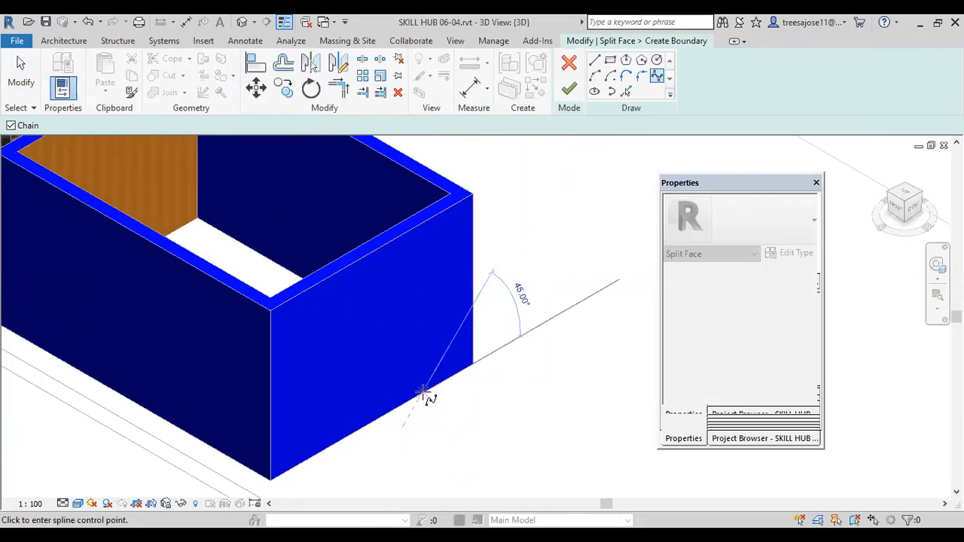
right_click(423, 393)
left_click(467, 186)
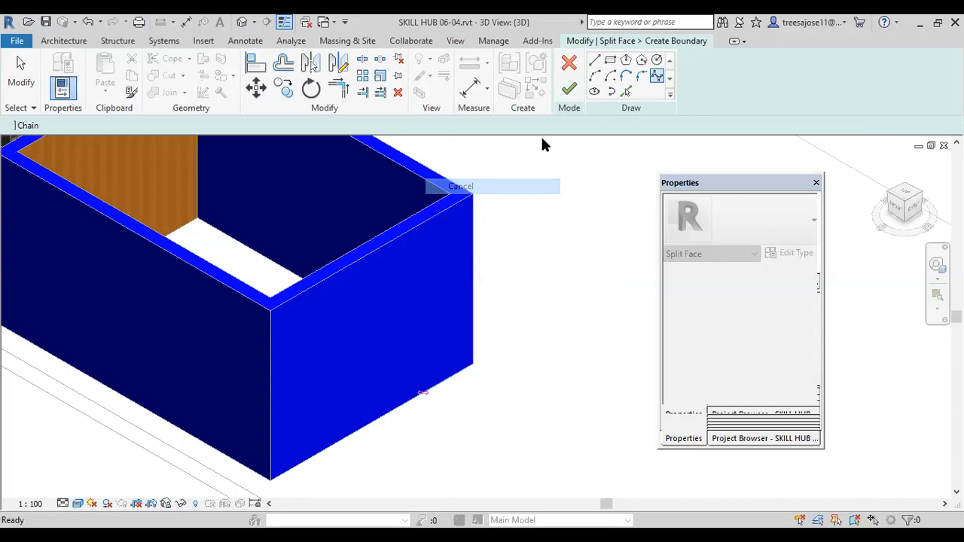
left_click(569, 89)
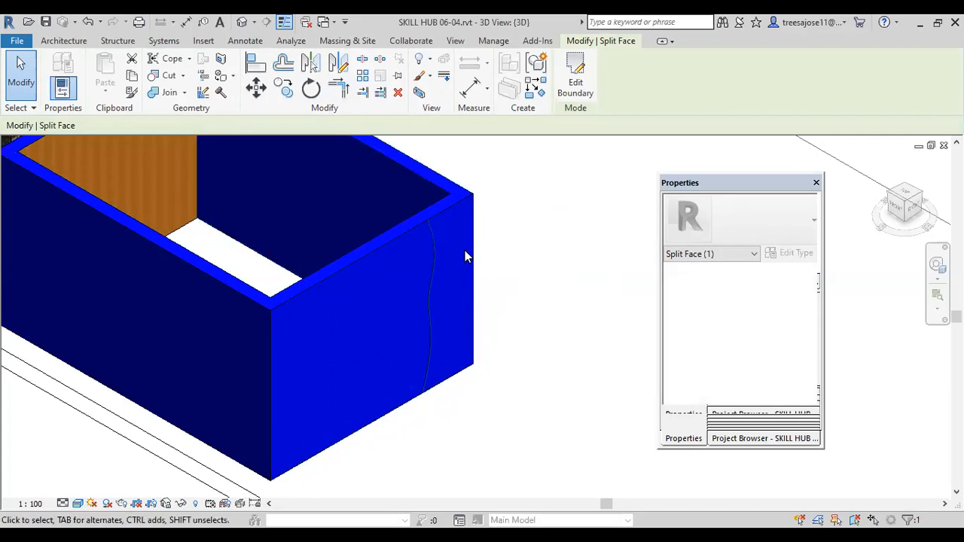
Step: Paint the narrow region beyond the wavy split line on the short wall with the platering material
left_click(384, 252)
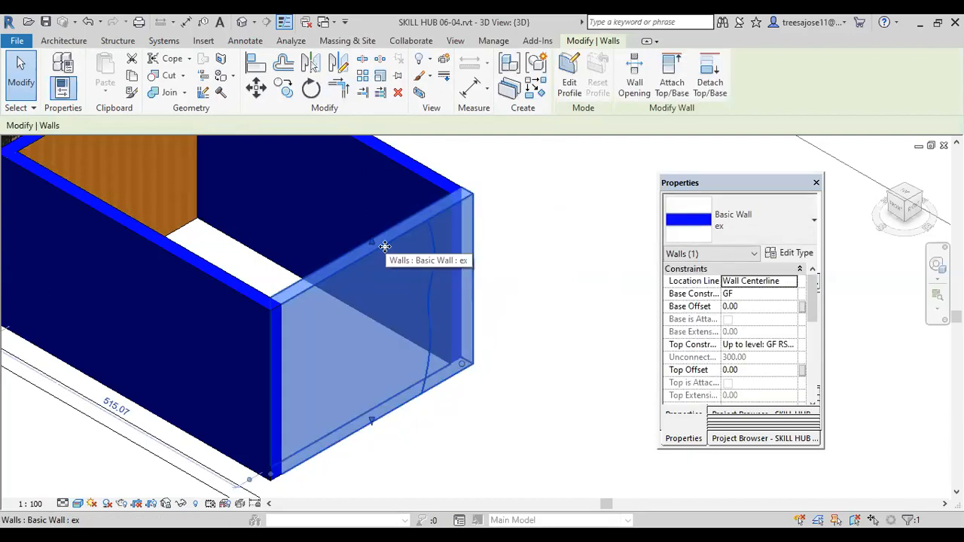
left_click(526, 304)
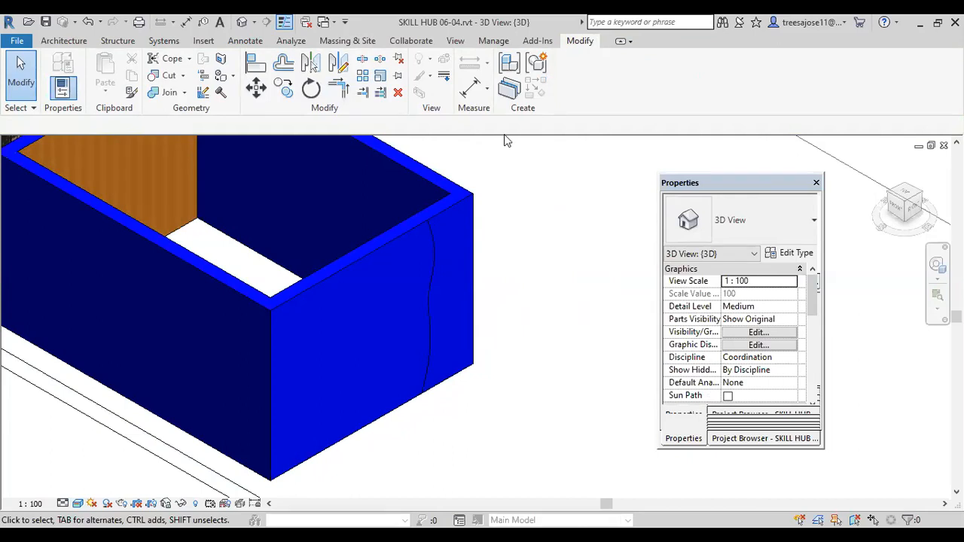
left_click(233, 75)
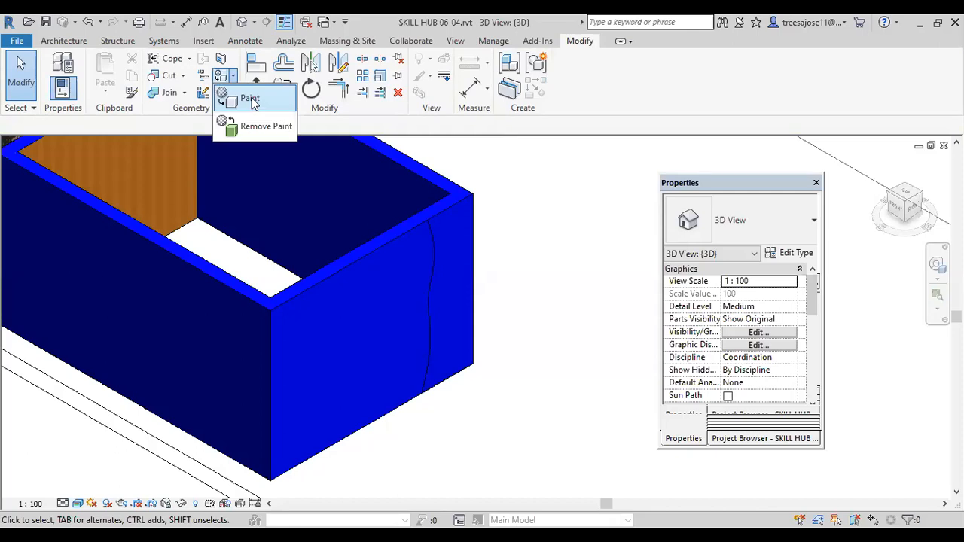
left_click(235, 97)
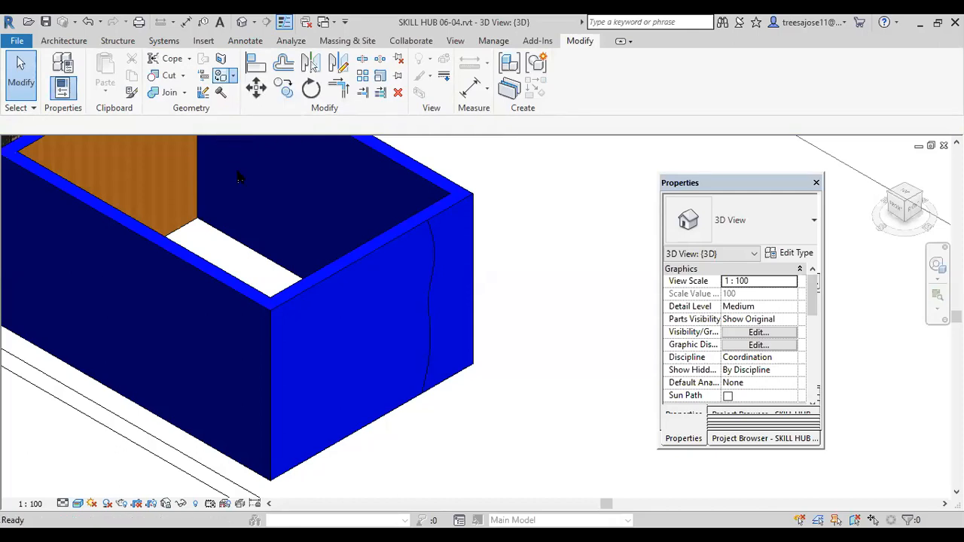
scroll(204, 425, "up", 3)
scroll(203, 409, "up", 2)
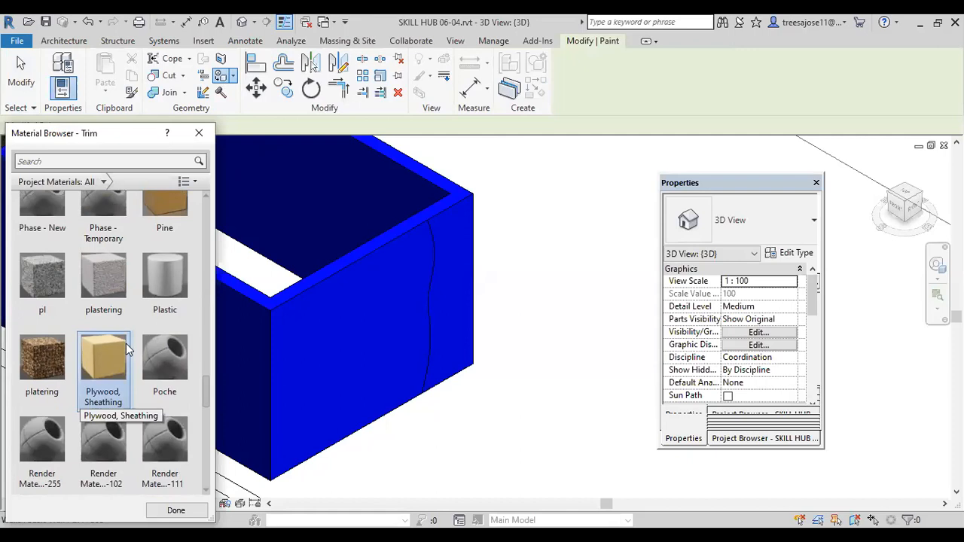
left_click(32, 362)
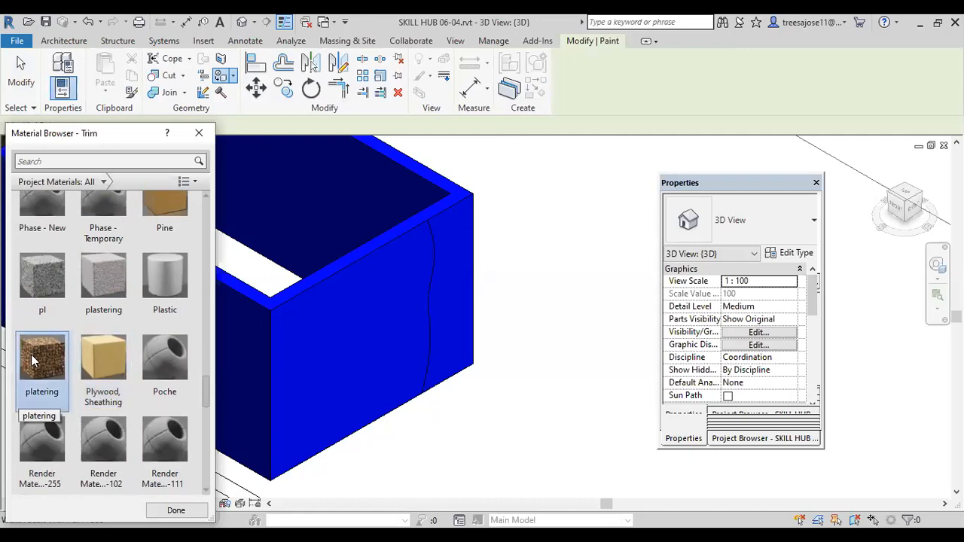
left_click(458, 324)
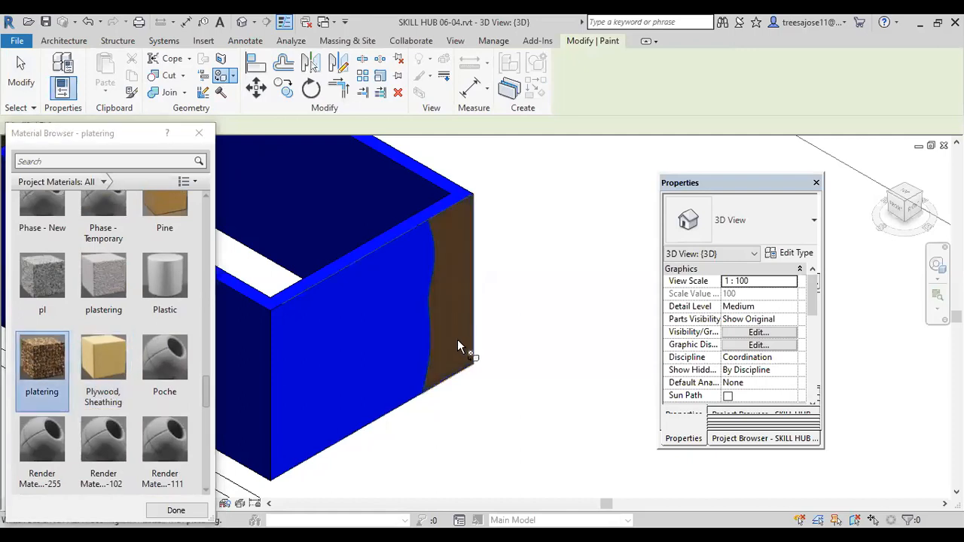
Step: Examine the platering texture along the wavy split edge and the unpainted remainder of the wall face
scroll(459, 388, "up", 3)
scroll(444, 384, "up", 4)
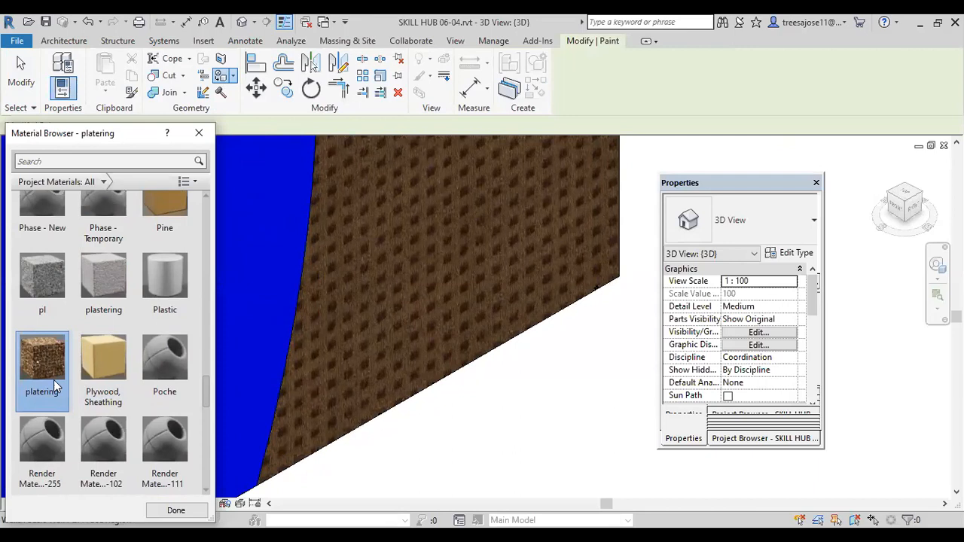
scroll(452, 339, "down", 6)
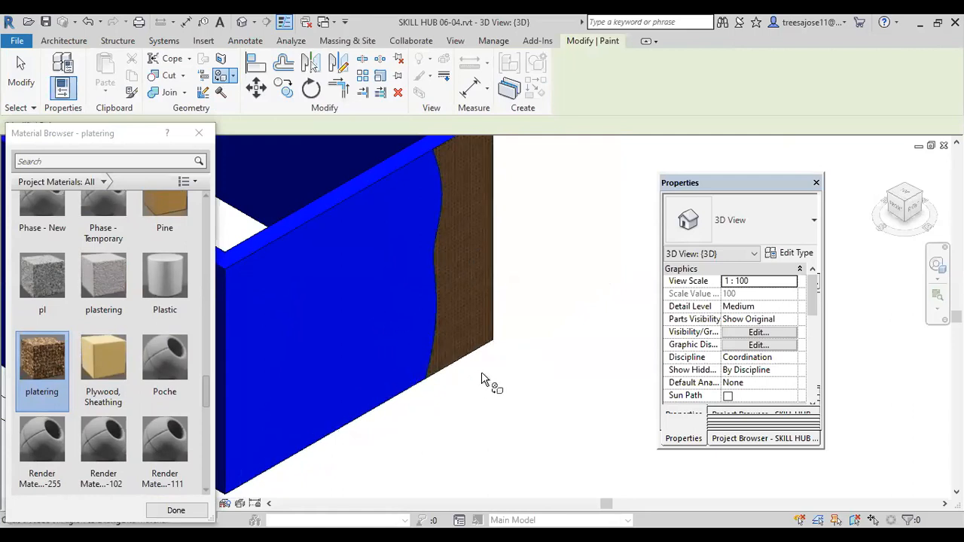
scroll(426, 378, "up", 4)
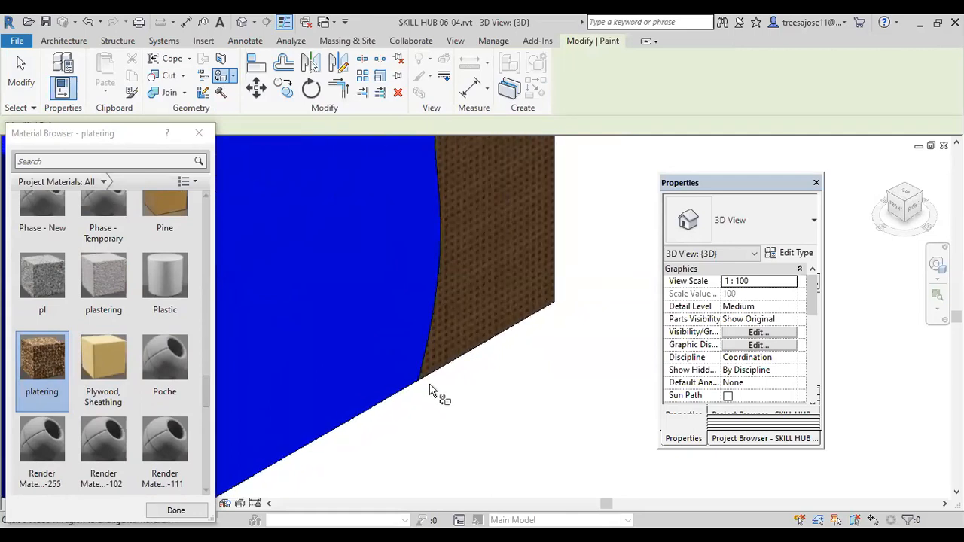
scroll(509, 293, "down", 4)
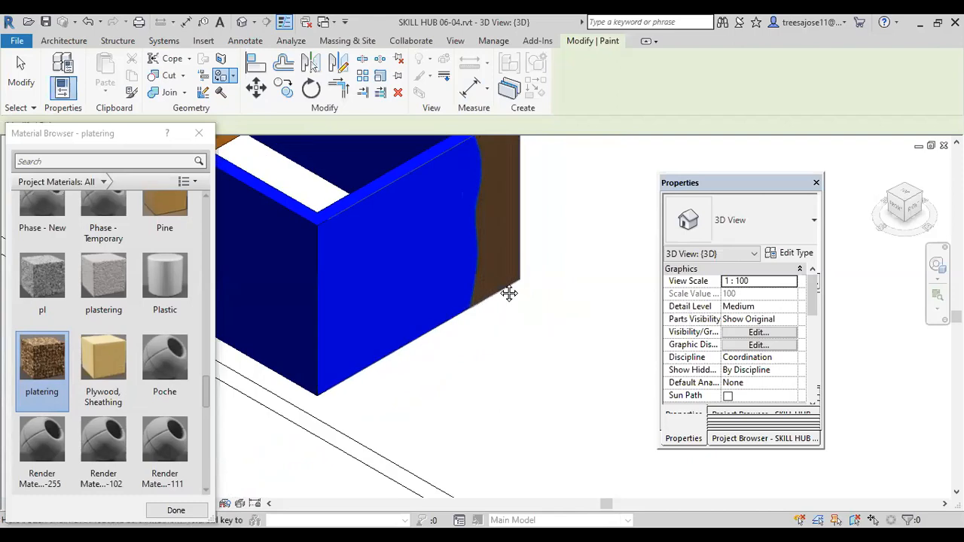
middle_click_drag(509, 293, 514, 331)
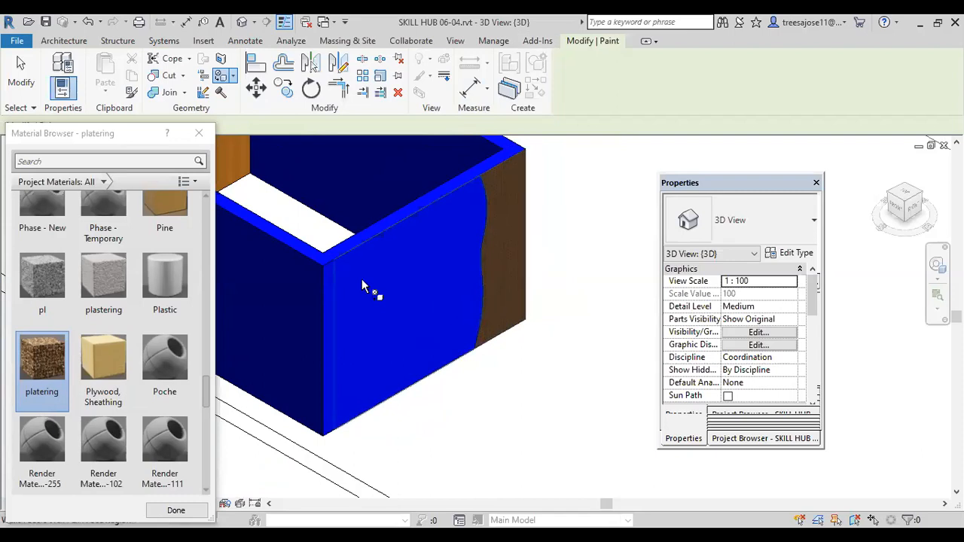
scroll(380, 305, "up", 2)
scroll(377, 310, "up", 2)
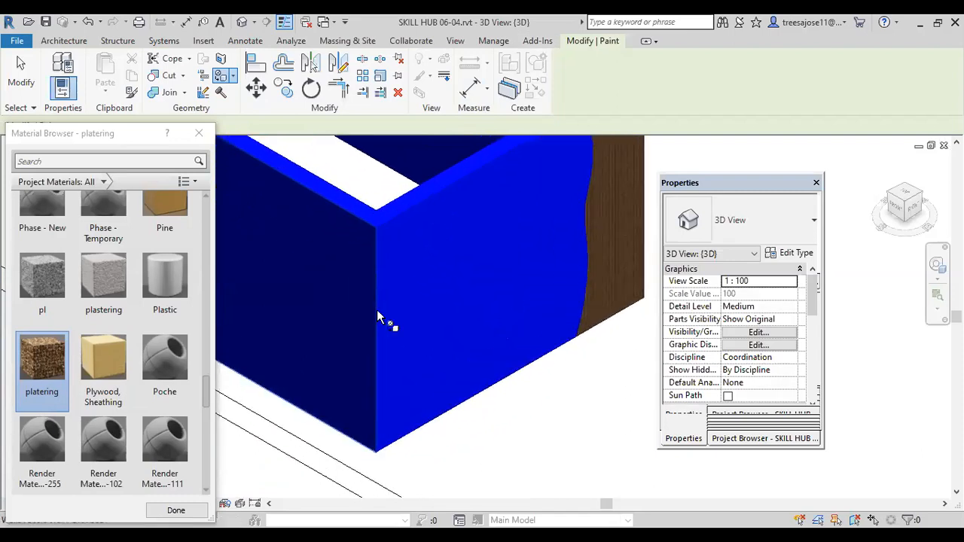
scroll(409, 284, "down", 3)
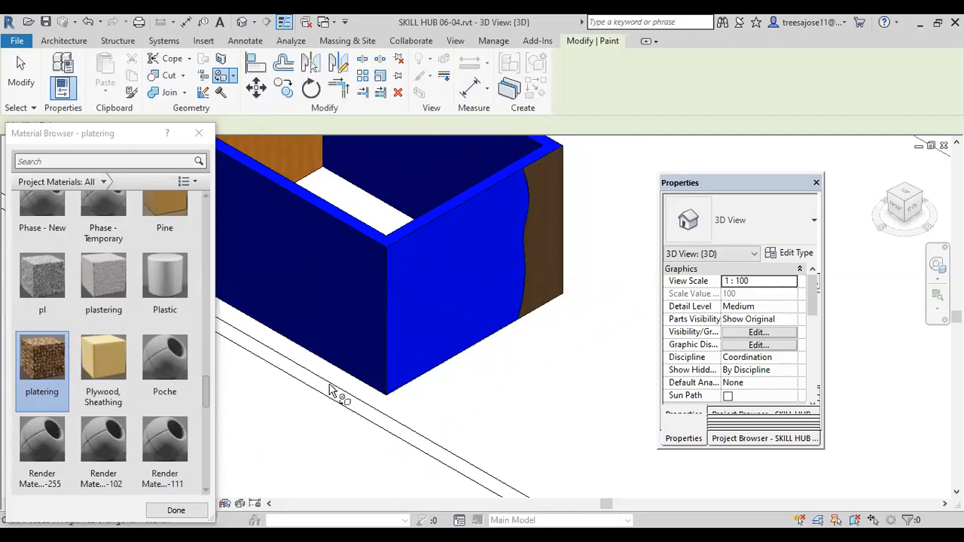
Step: Split the remaining blue region of the short wall with a vertical line near the front corner
left_click(222, 59)
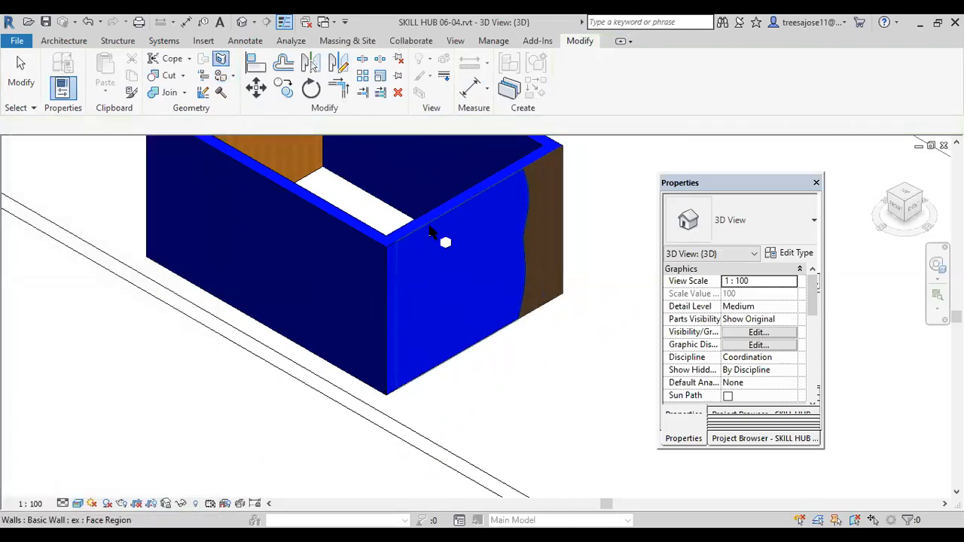
left_click(423, 295)
scroll(410, 294, "up", 2)
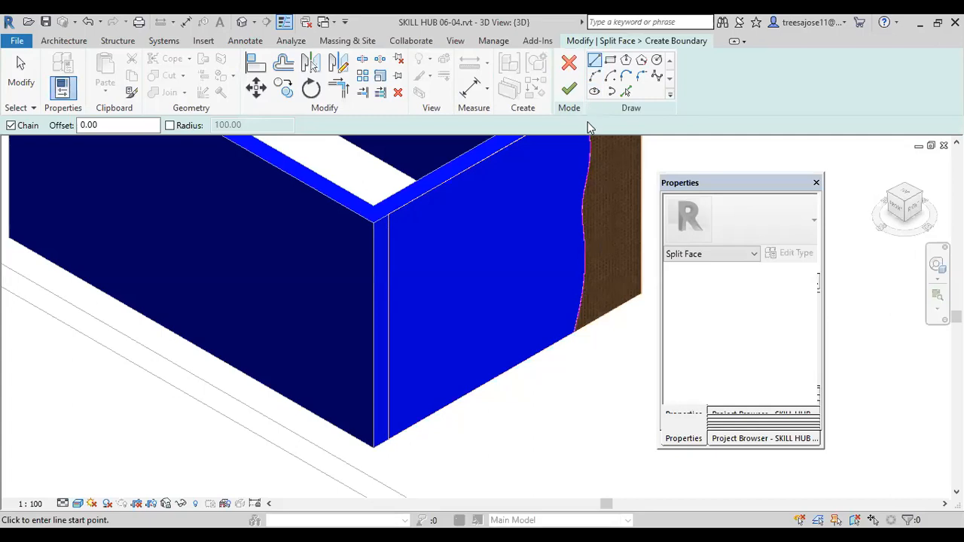
left_click(430, 188)
left_click(433, 412)
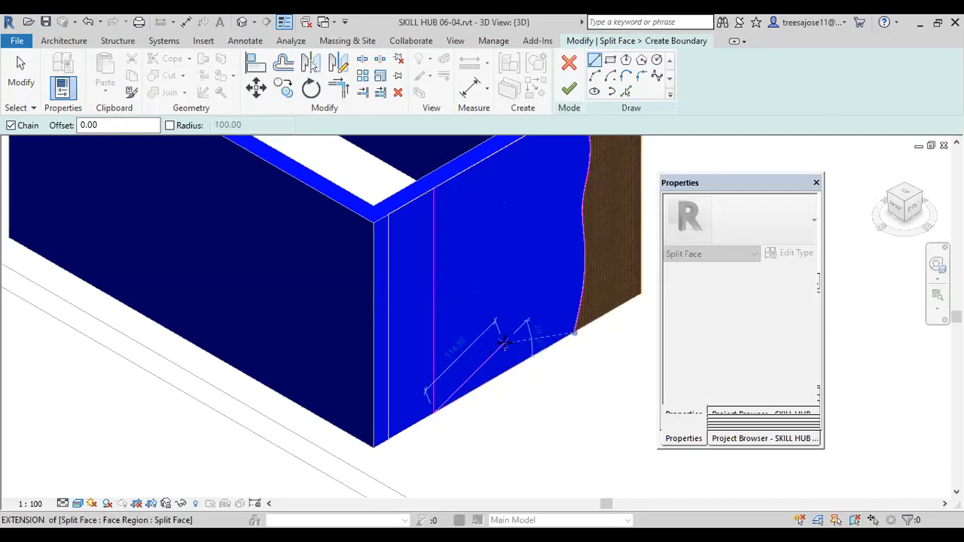
key("Escape")
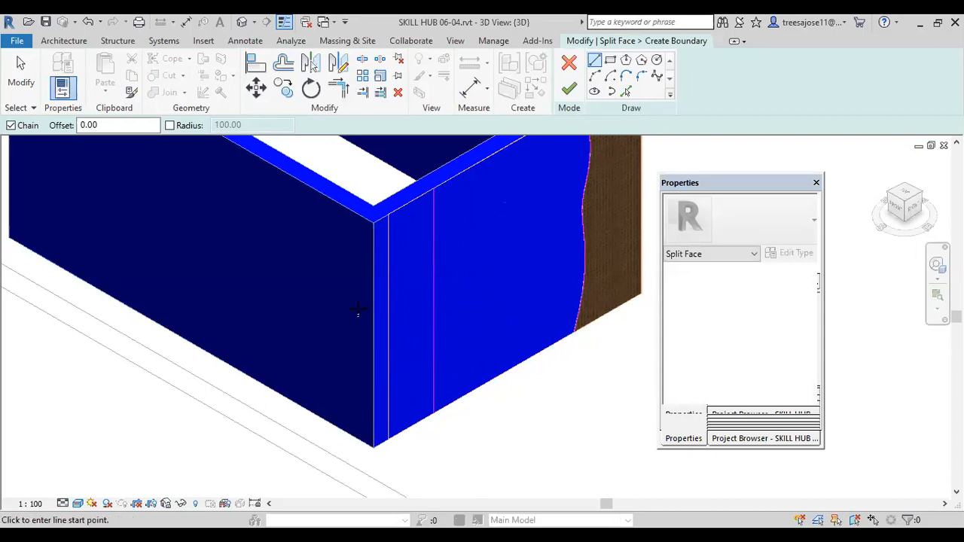
left_click(568, 89)
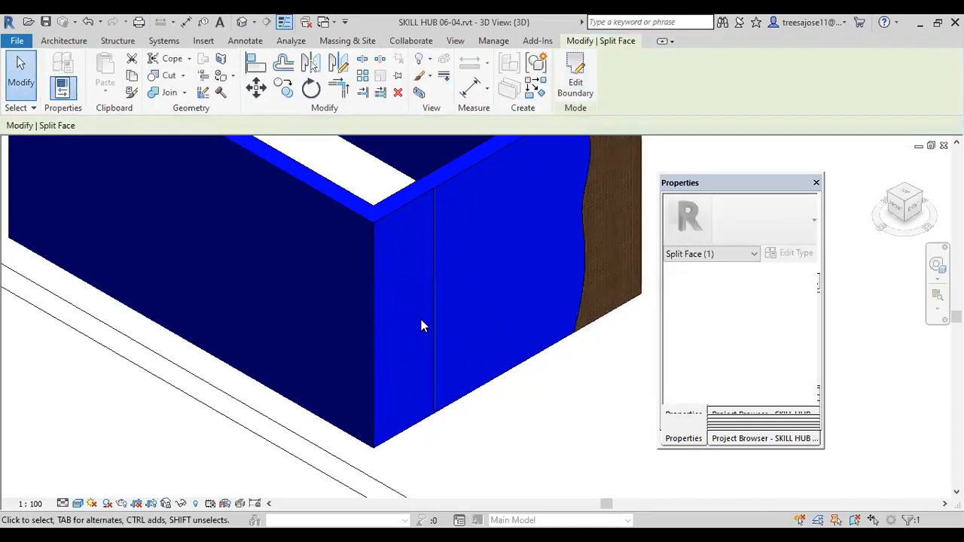
Step: Paint the narrow front-corner region with the platering material, and undo that paint and the vertical split
left_click(232, 76)
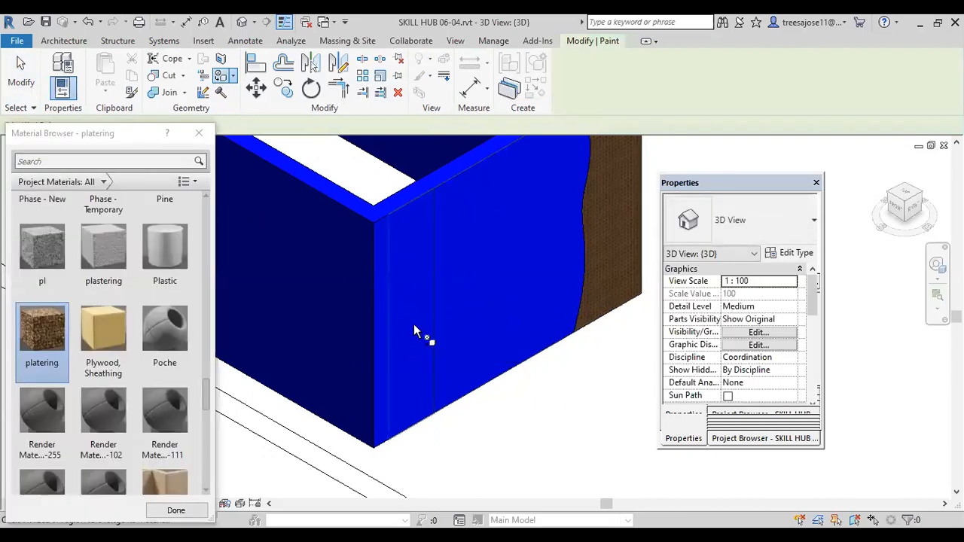
left_click(413, 325)
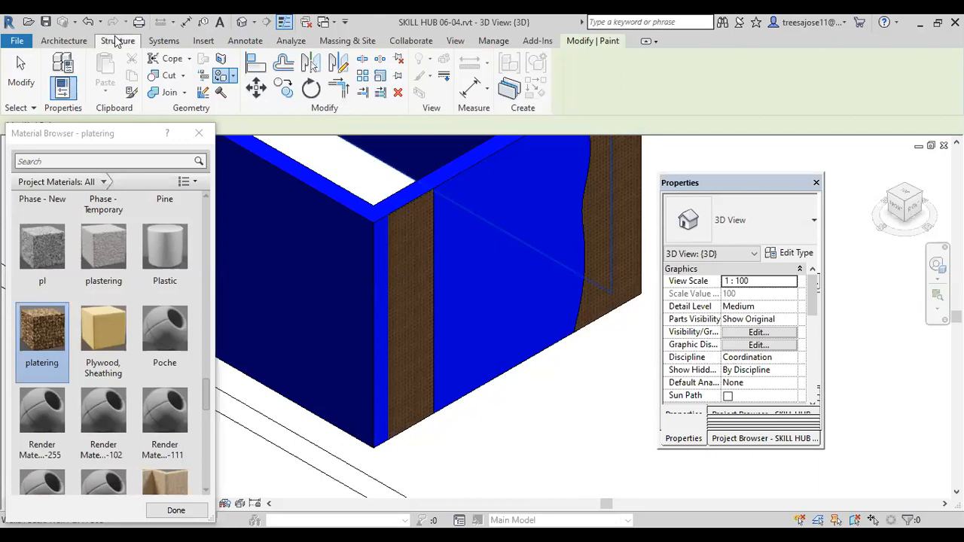
left_click(89, 23)
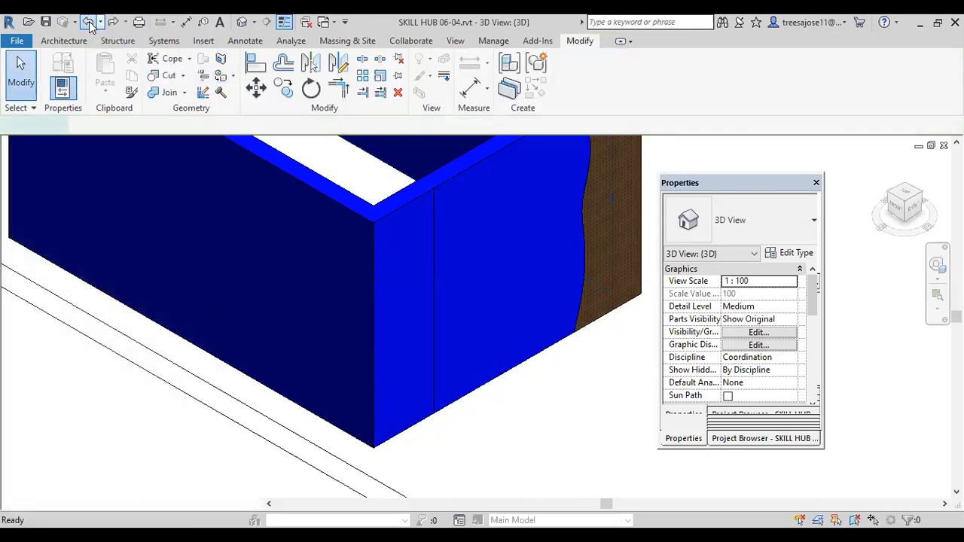
scroll(295, 423, "down", 4)
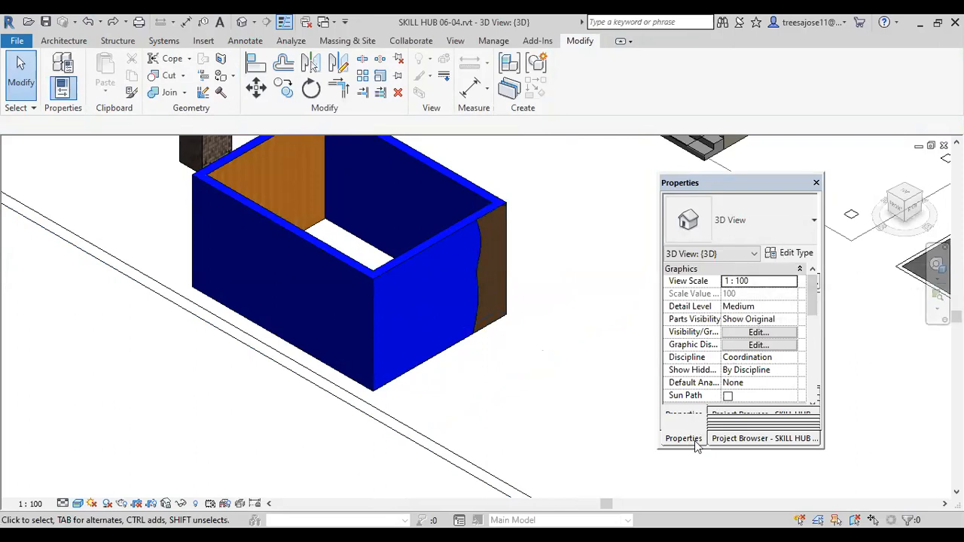
Step: In the GF floor plan, set the lower-right corner wall join of the separate rectangular enclosure to Miter
left_click(731, 438)
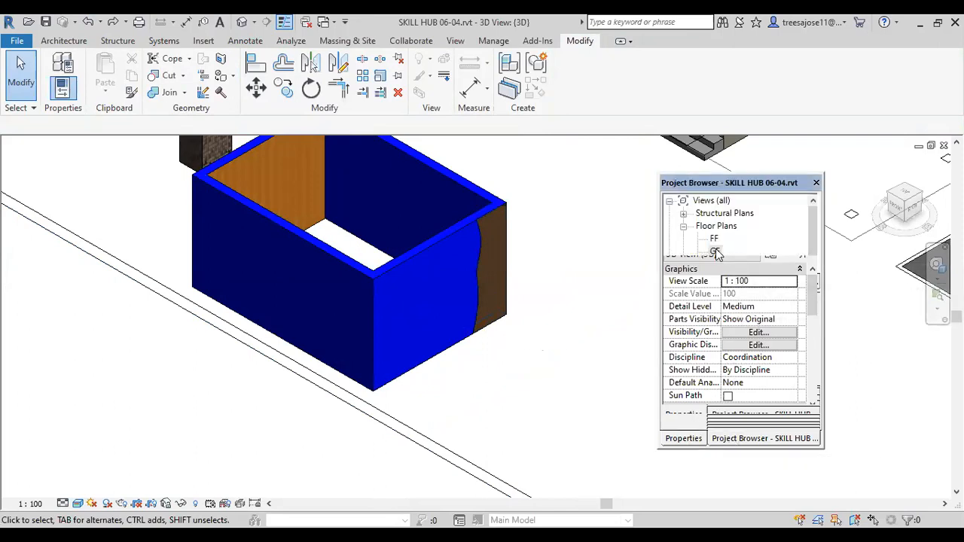
double_click(715, 253)
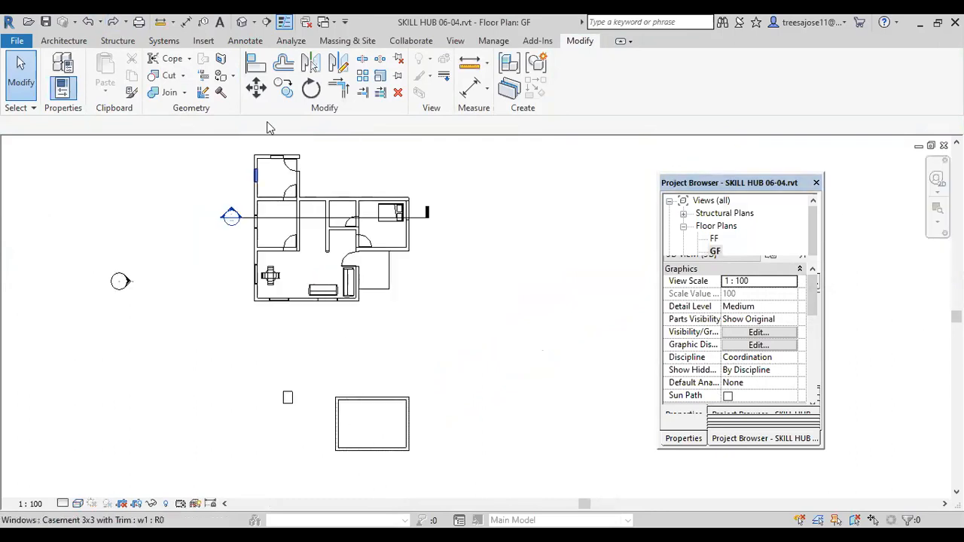
left_click(202, 94)
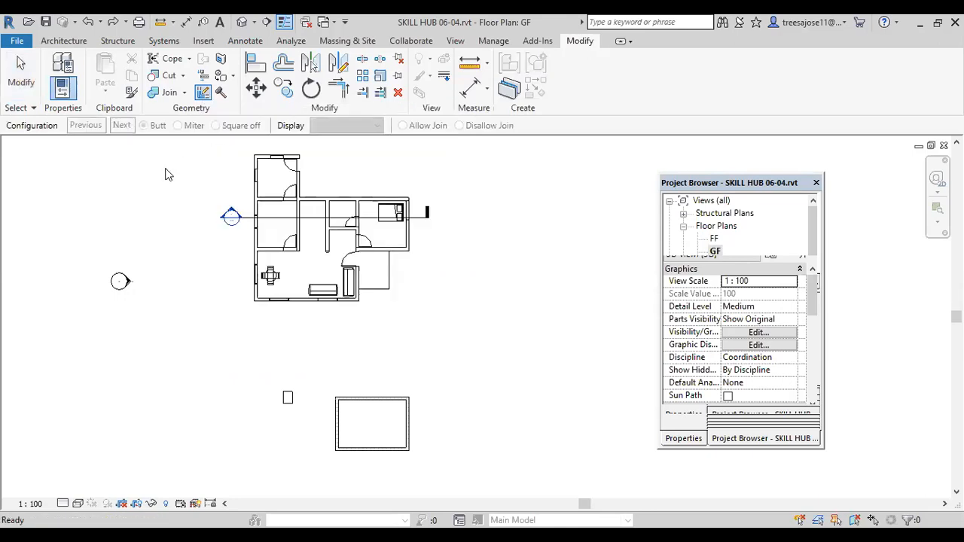
scroll(411, 456, "up", 4)
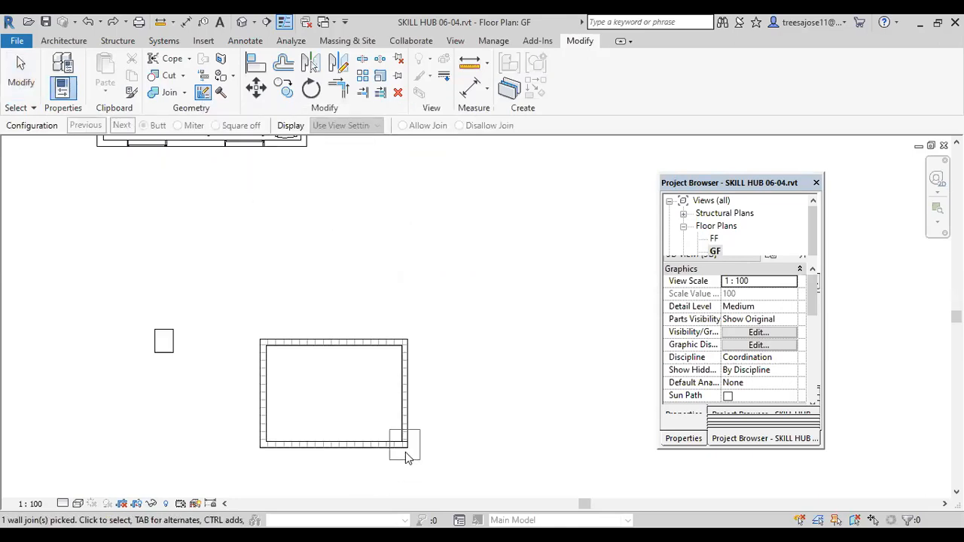
left_click(407, 457)
scroll(405, 458, "up", 1)
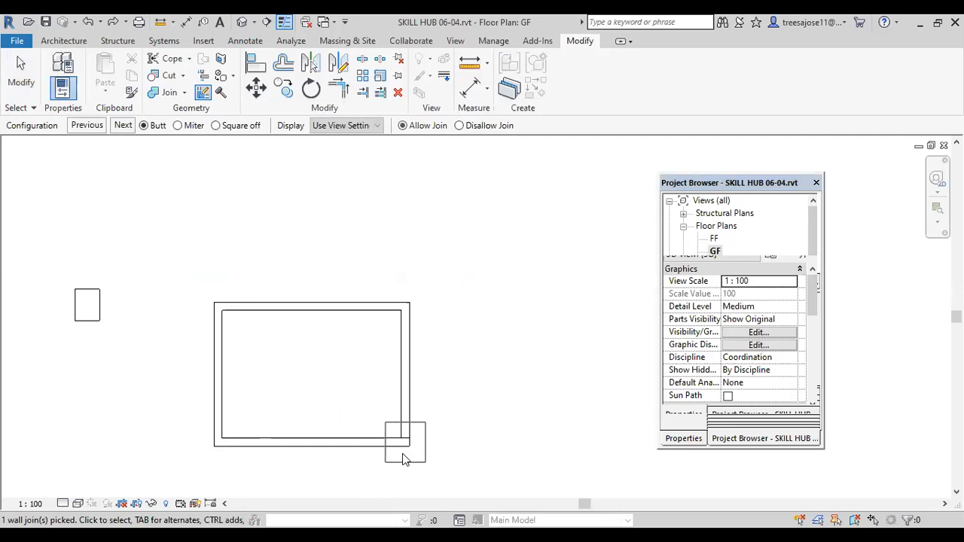
scroll(403, 460, "up", 3)
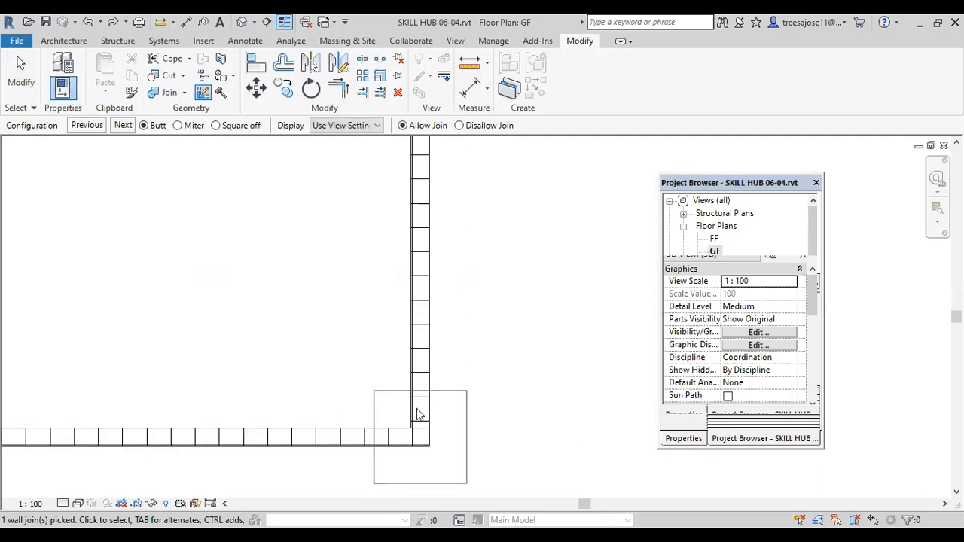
left_click(178, 126)
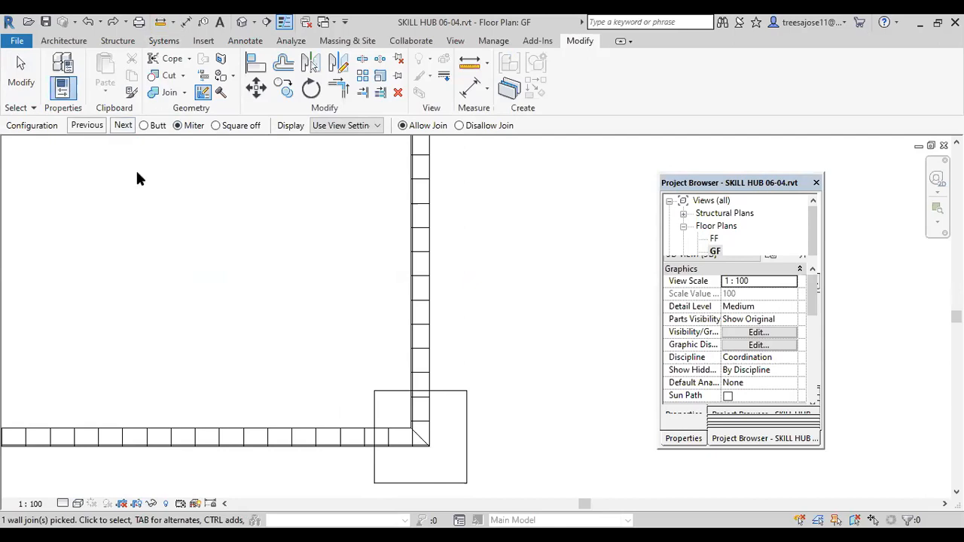
left_click(491, 342)
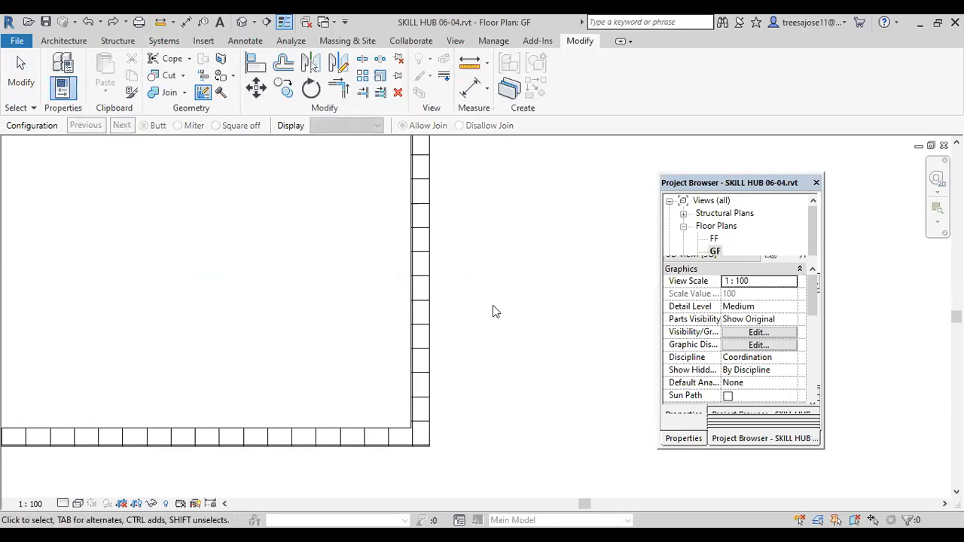
Step: In the 3D view, split the blue region of the short wall face with a vertical line near the front corner
left_click(242, 22)
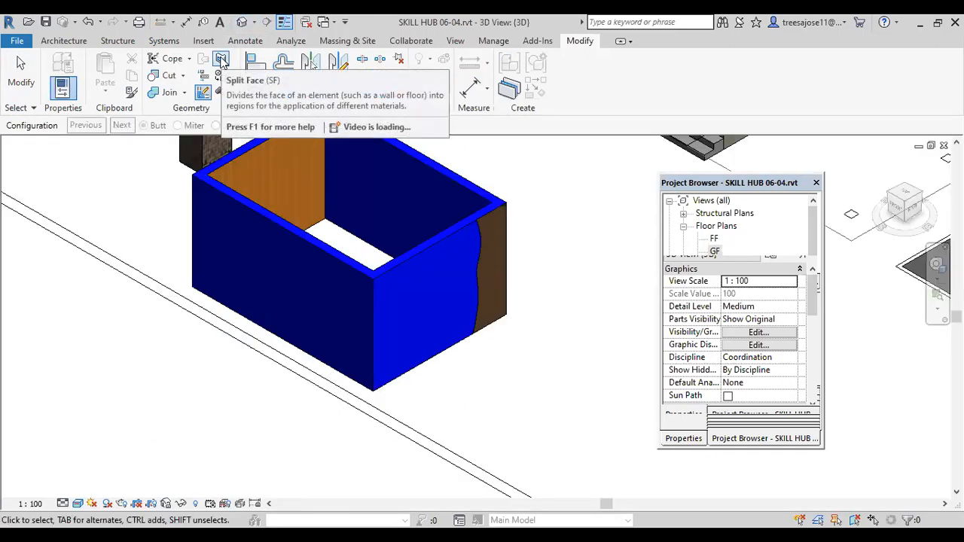
left_click(221, 58)
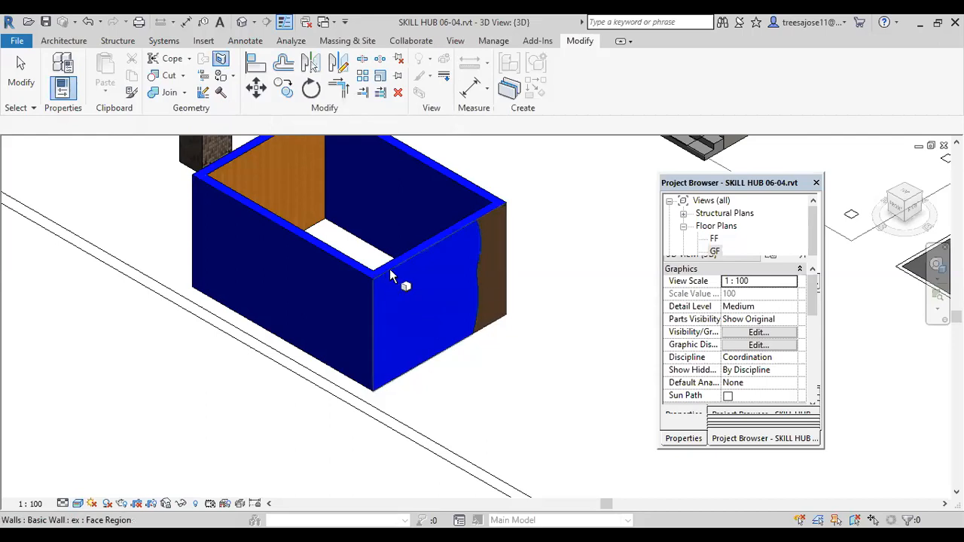
left_click(389, 269)
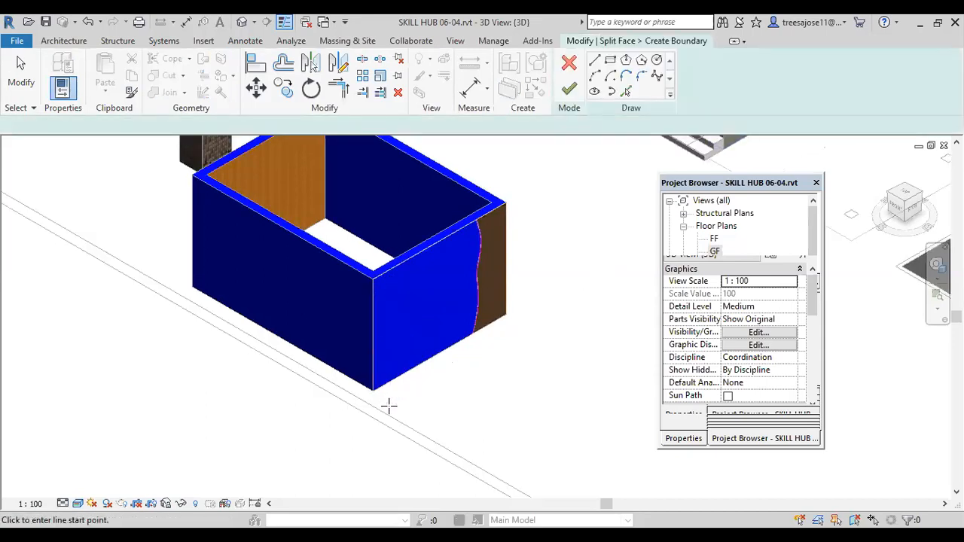
scroll(387, 404, "up", 2)
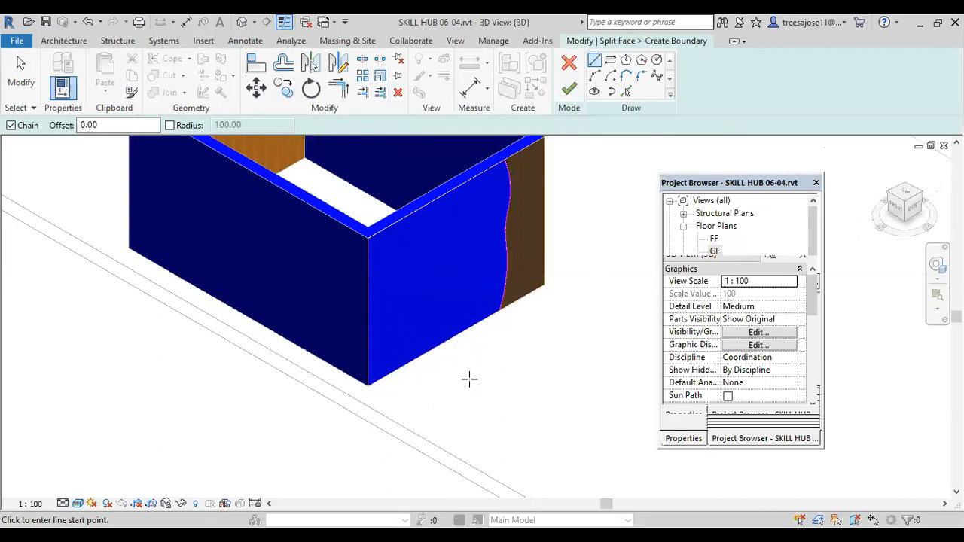
left_click(598, 62)
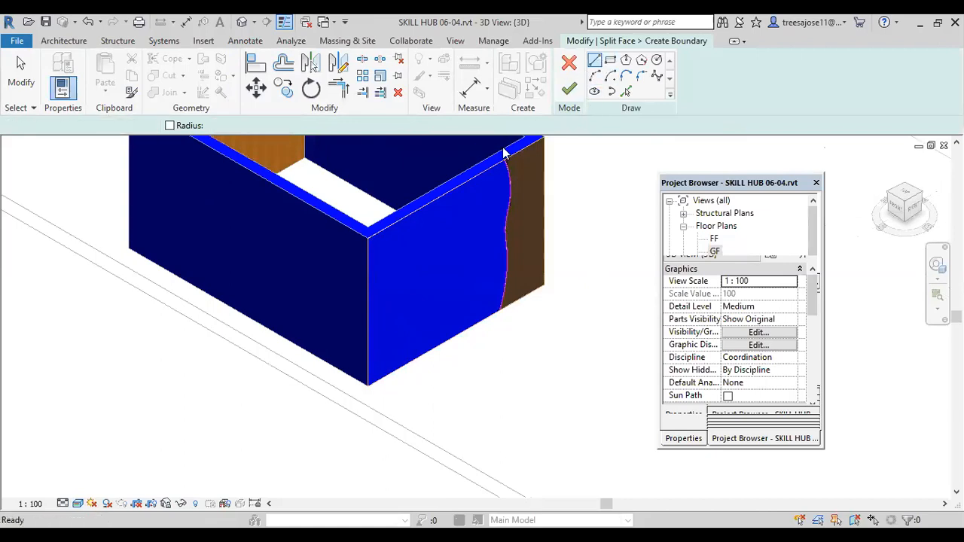
left_click(404, 209)
left_click(405, 364)
left_click(515, 204)
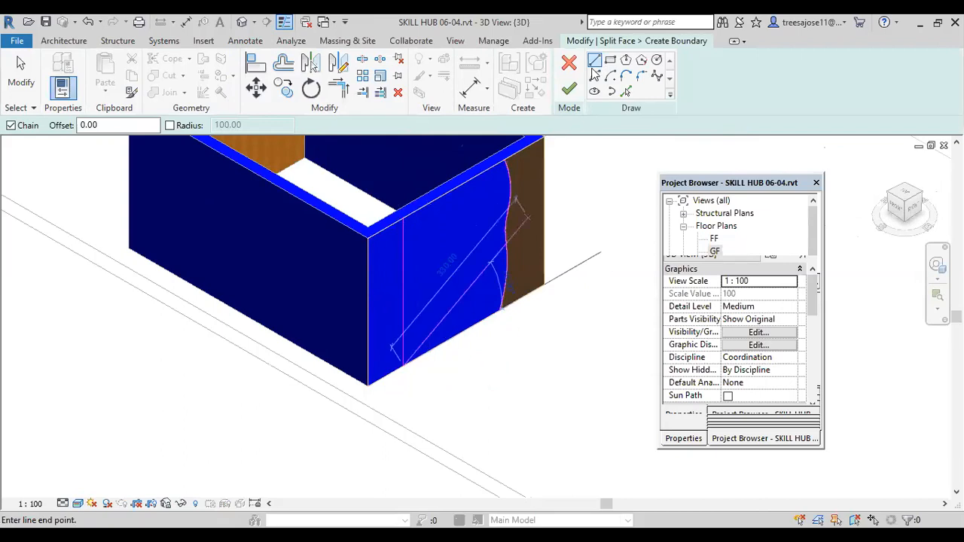
left_click(569, 89)
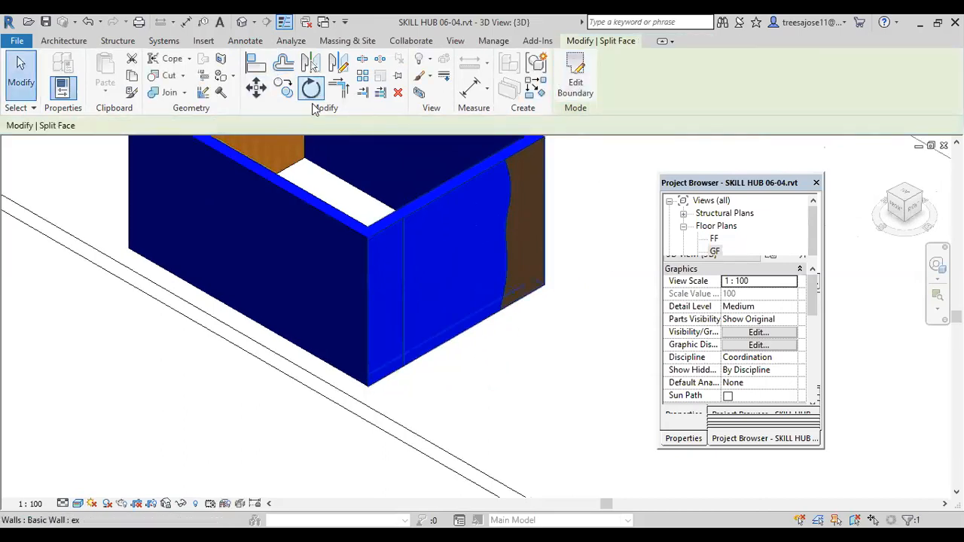
Step: Paint the narrow front-corner region of the short wall with the platering material
left_click(233, 76)
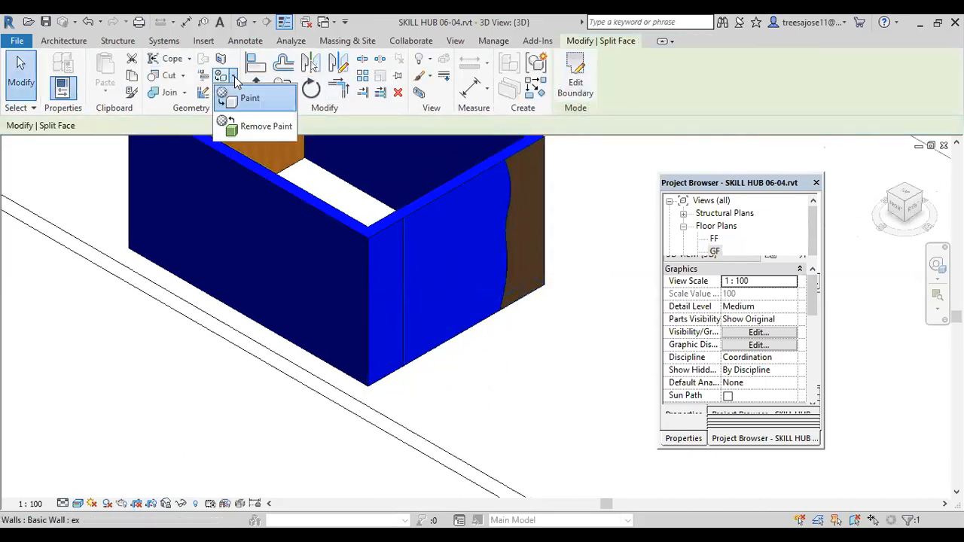
left_click(250, 101)
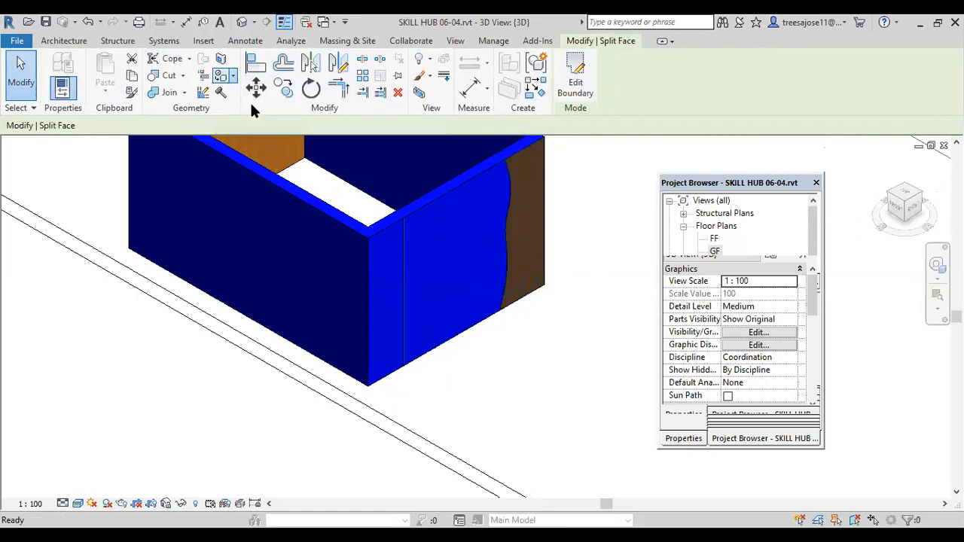
left_click(384, 305)
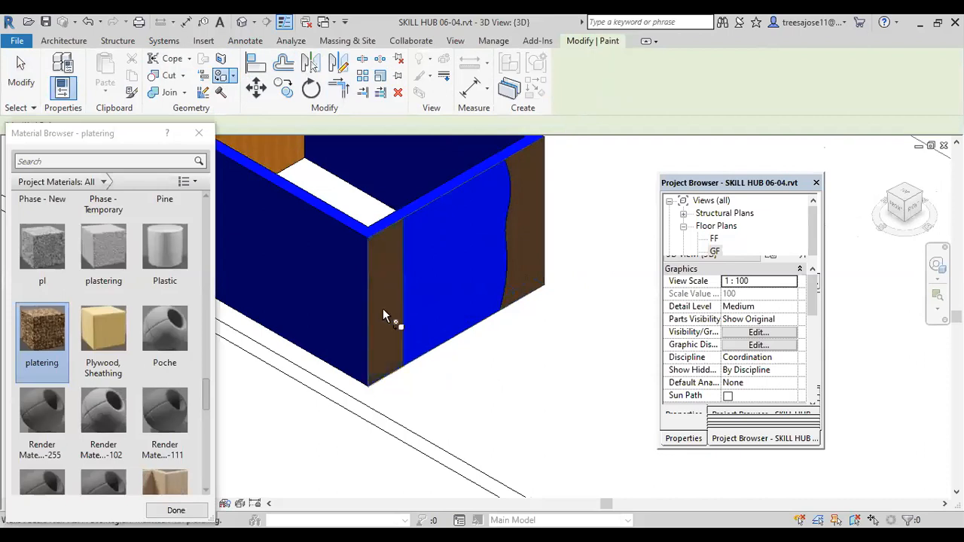
scroll(409, 406, "up", 1)
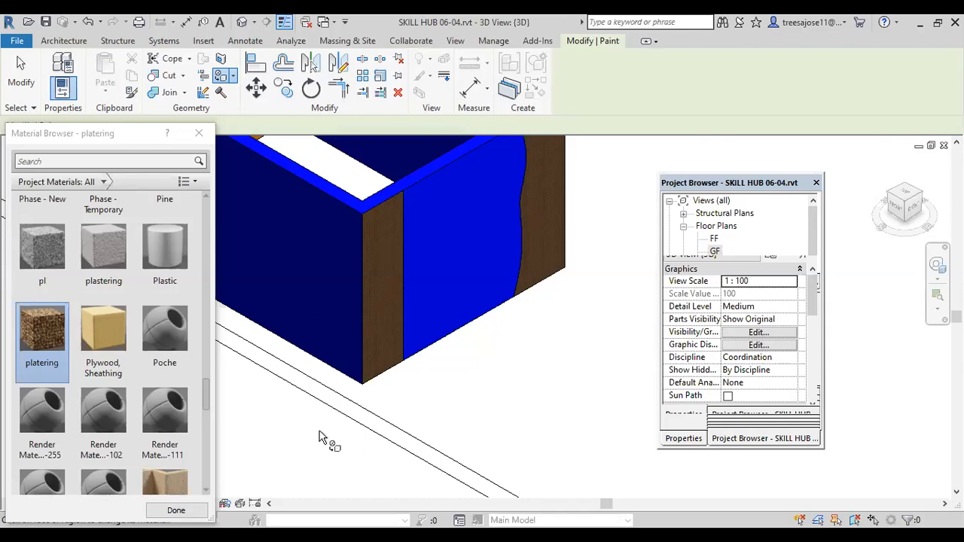
scroll(364, 313, "down", 4)
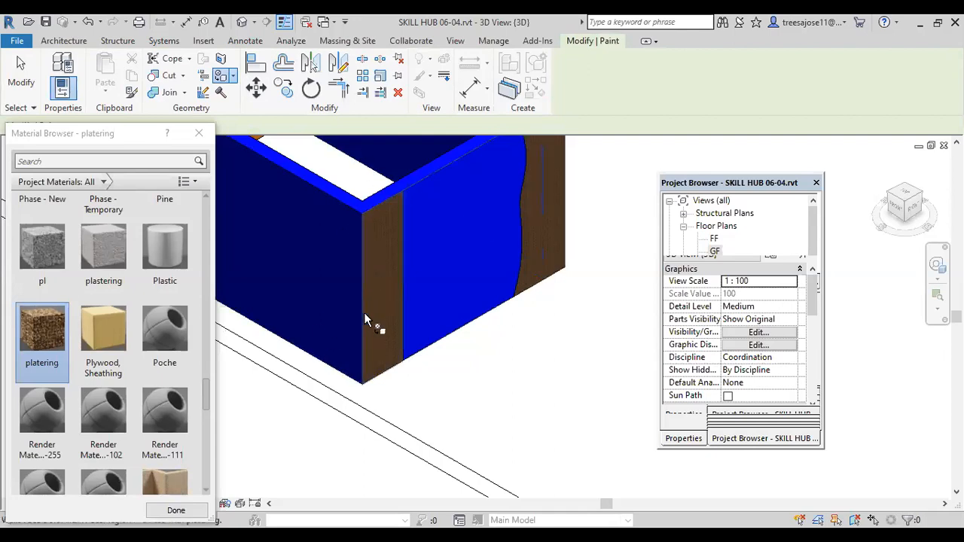
key("Escape")
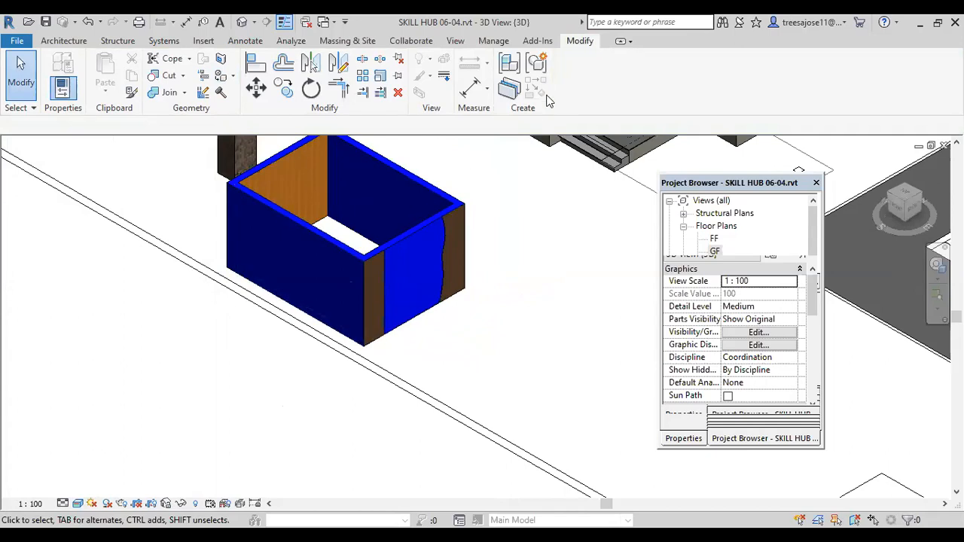
Step: Set the wall paint colour of the ex wall type's structure material, wap, to yellow RGB 208 204 43 and apply it to the type
left_click(423, 229)
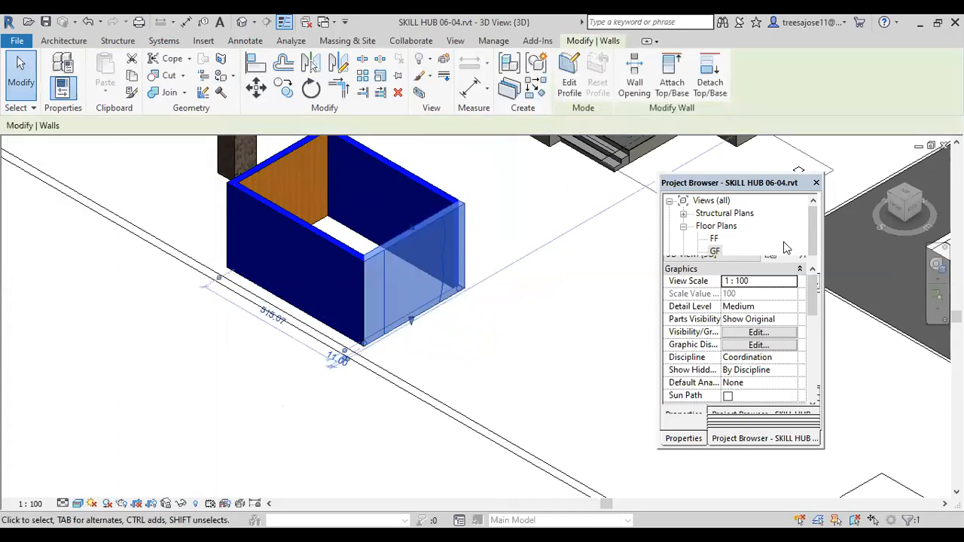
left_click(683, 439)
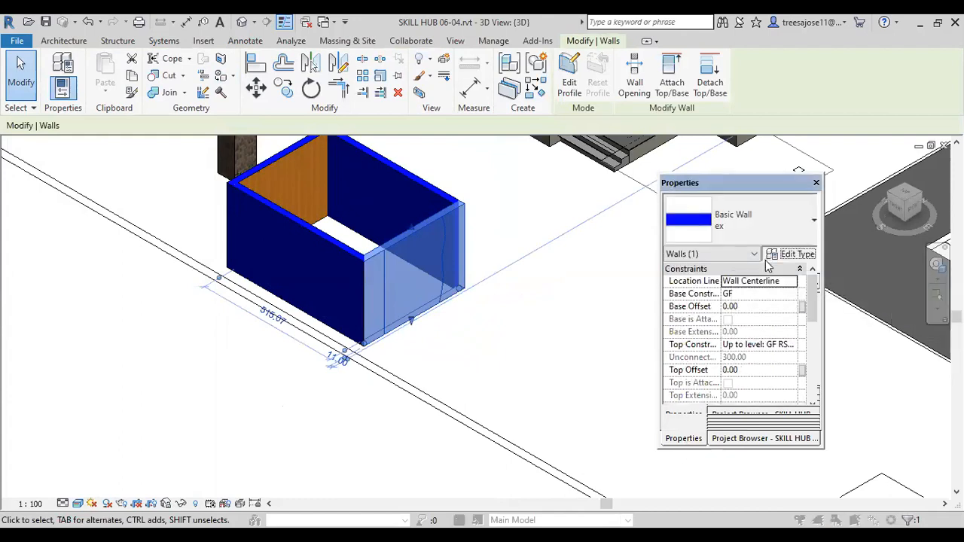
left_click(769, 256)
left_click(361, 215)
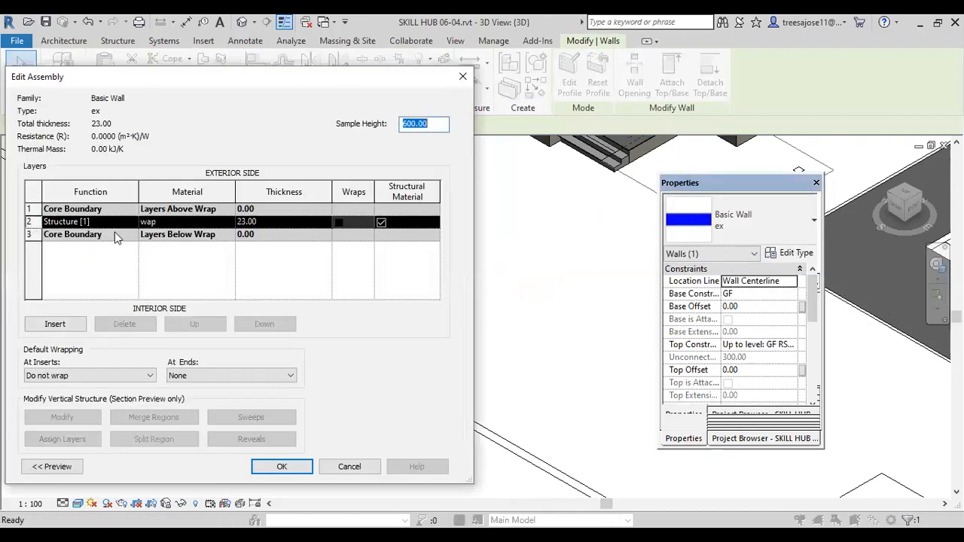
left_click(215, 222)
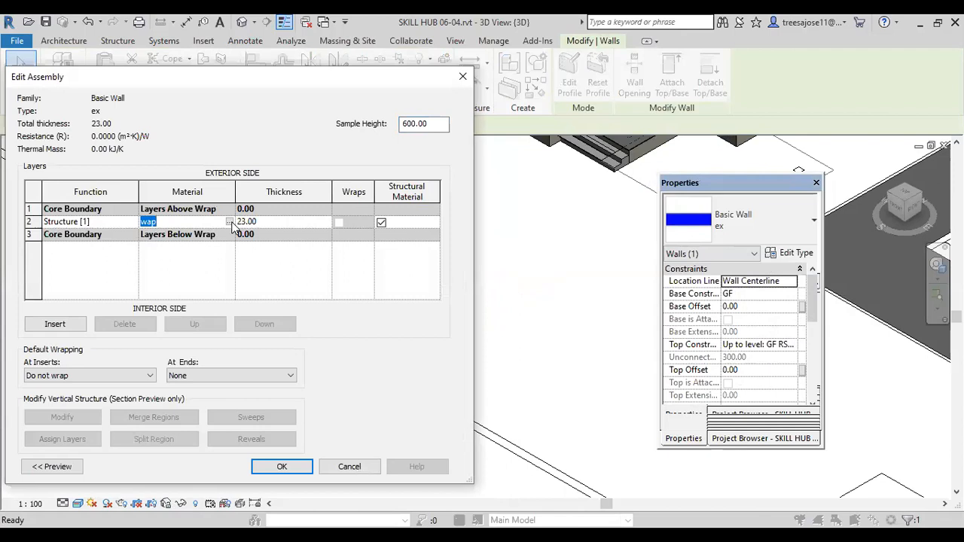
left_click(230, 222)
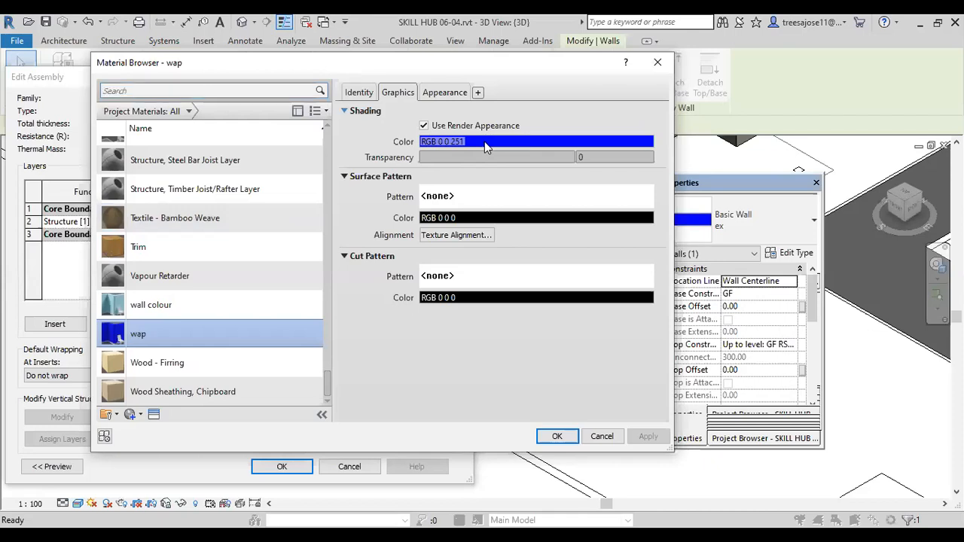
left_click(425, 93)
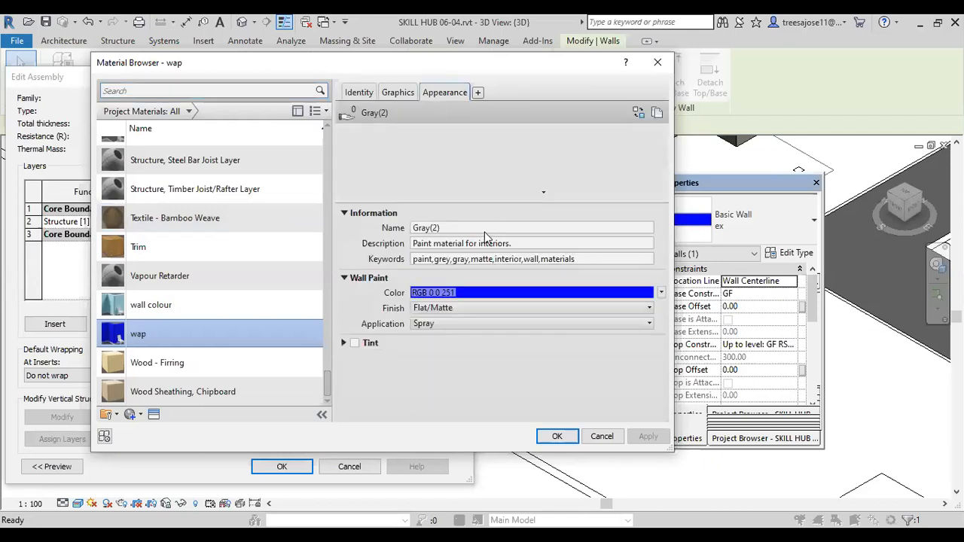
left_click(476, 294)
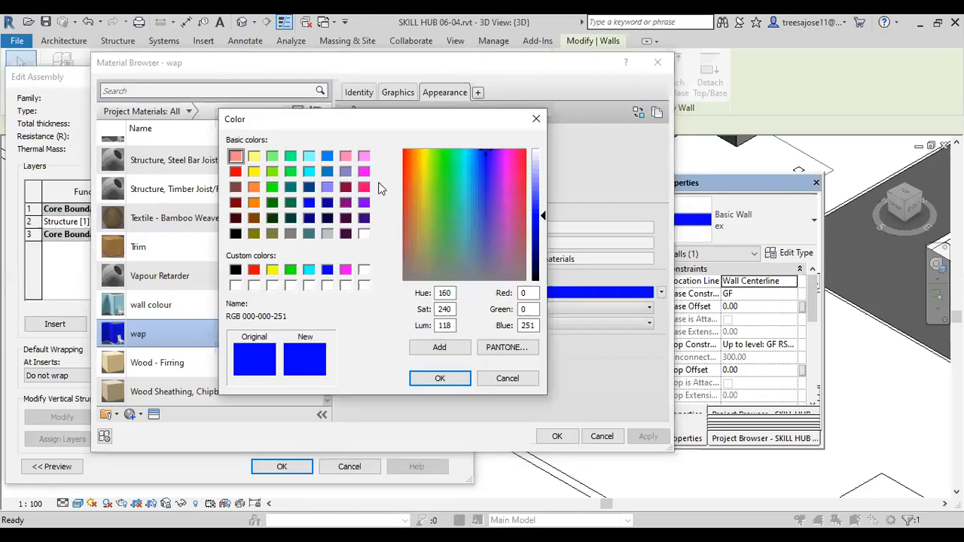
left_click(424, 194)
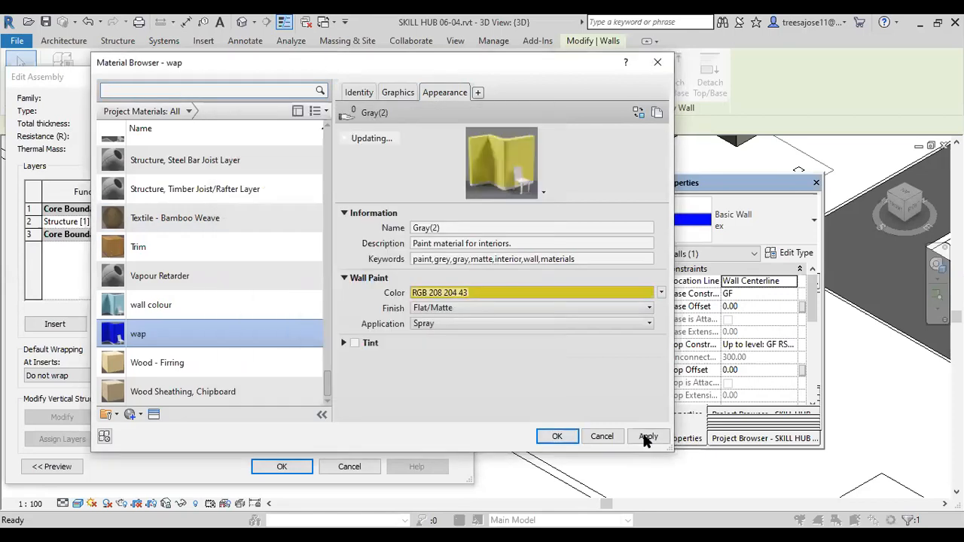
left_click(639, 438)
left_click(566, 436)
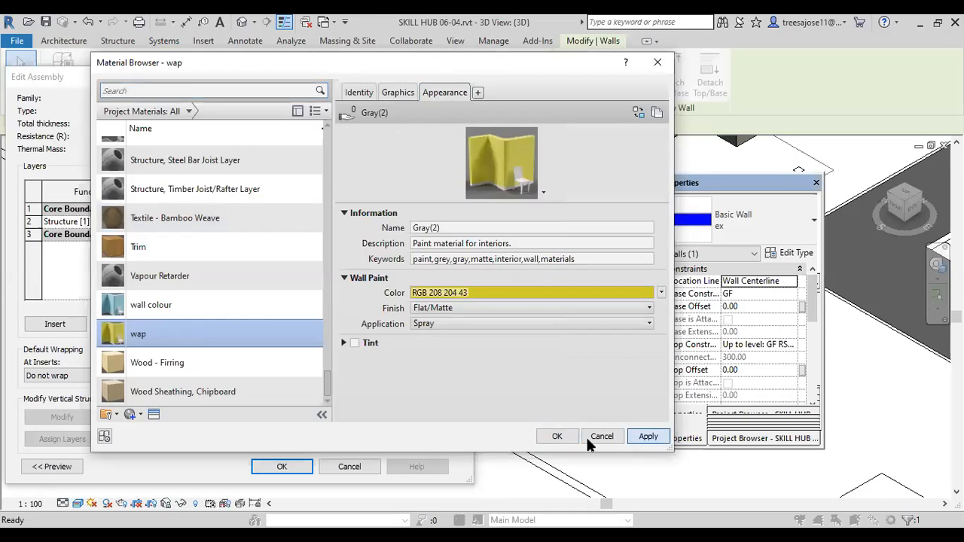
left_click(282, 467)
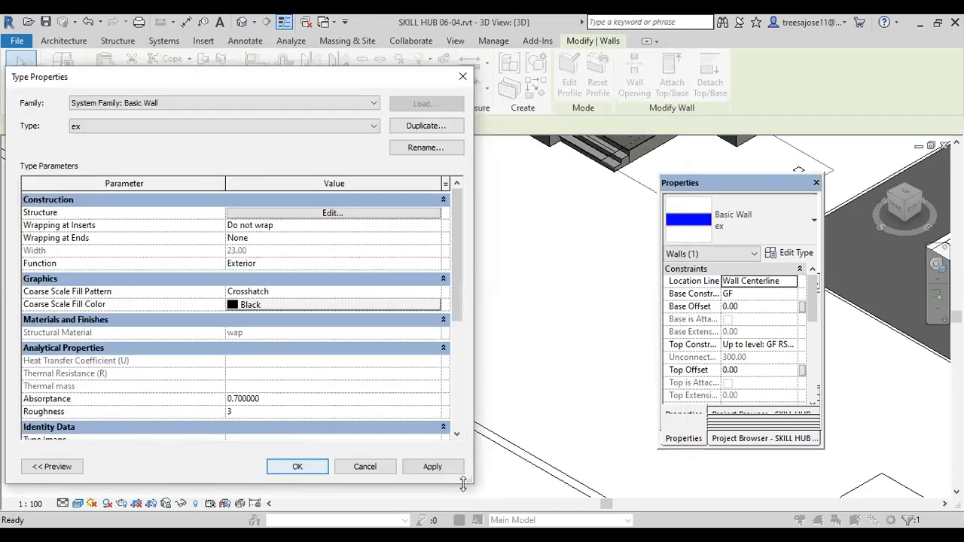
left_click(428, 467)
left_click(297, 467)
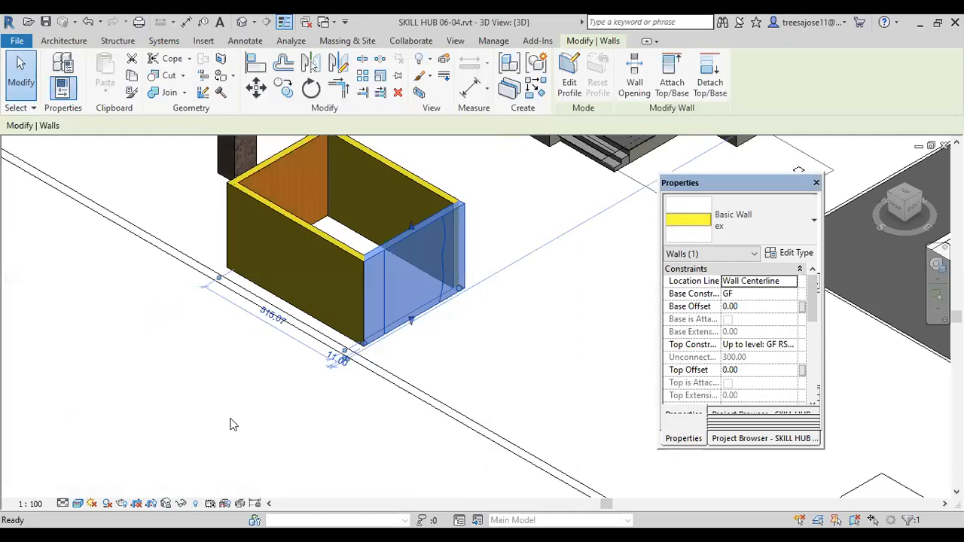
left_click(241, 431)
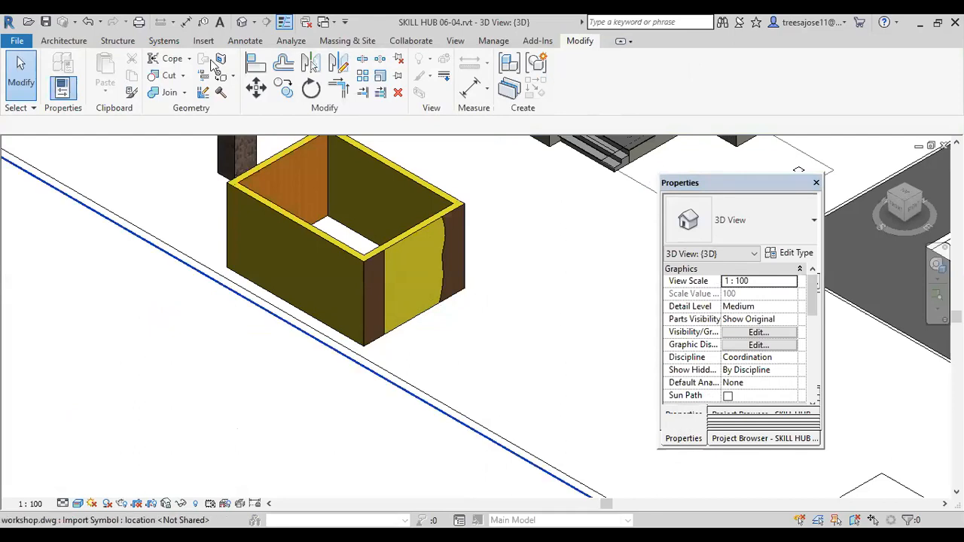
Step: Remove the platering paint from the short wall's region beyond the wavy split line
left_click(233, 75)
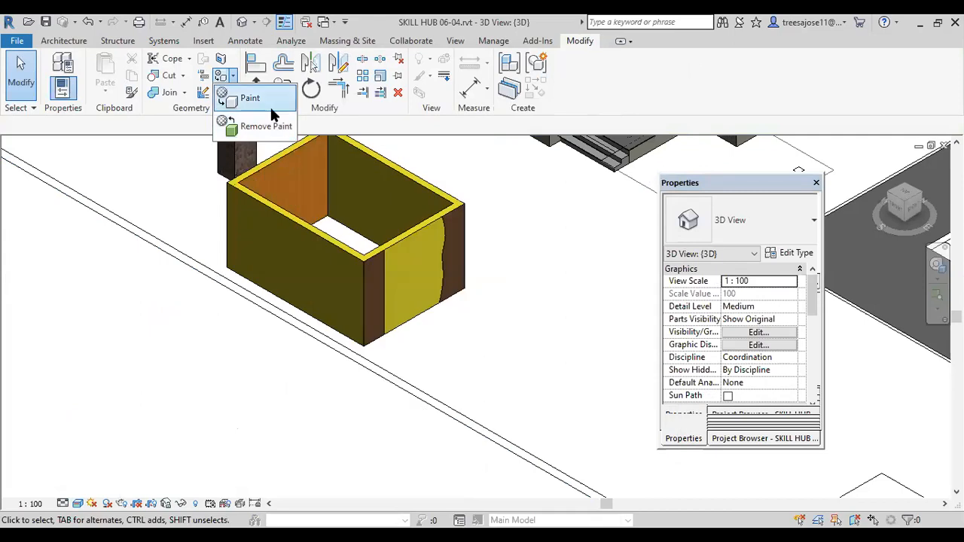
left_click(260, 126)
left_click(460, 259)
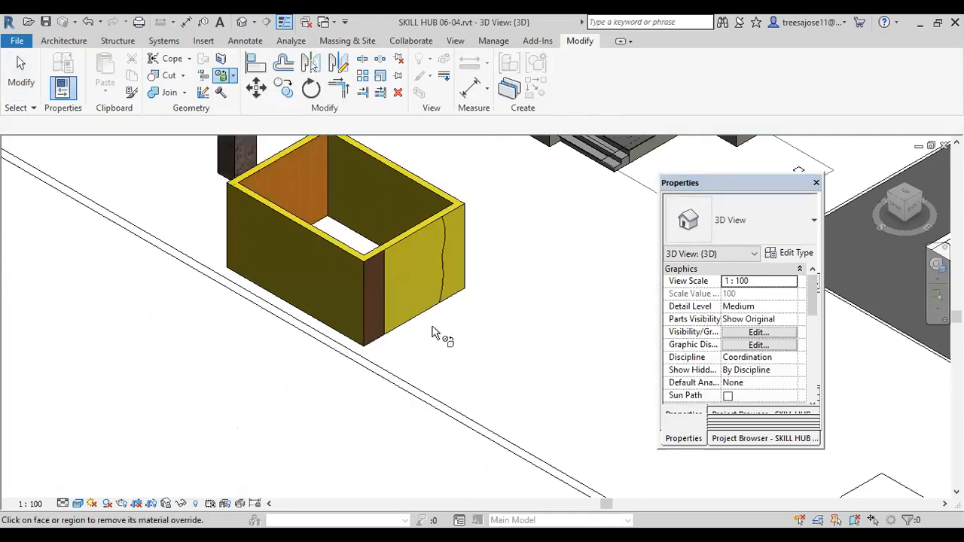
Step: Remove the platering paint from the short wall's narrow front-corner region
left_click(374, 298)
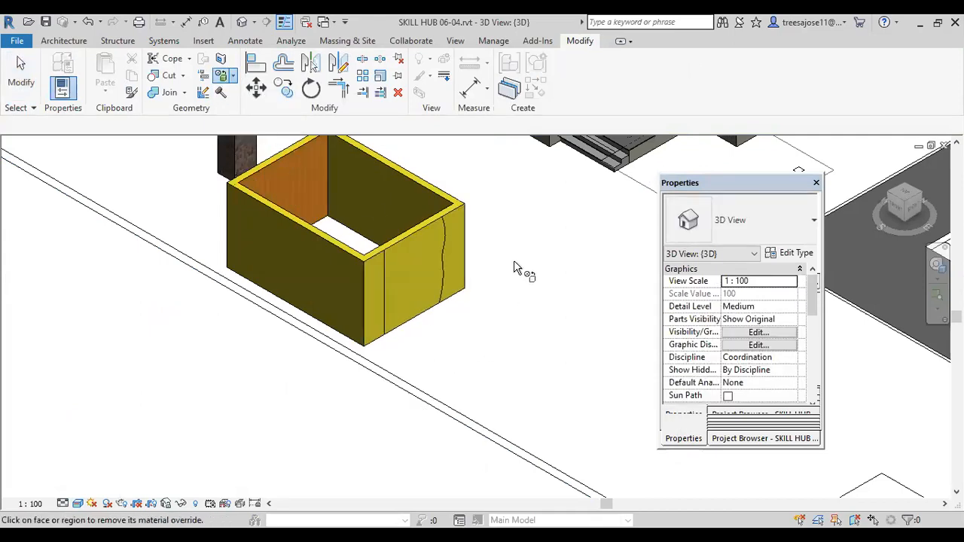
key("Escape")
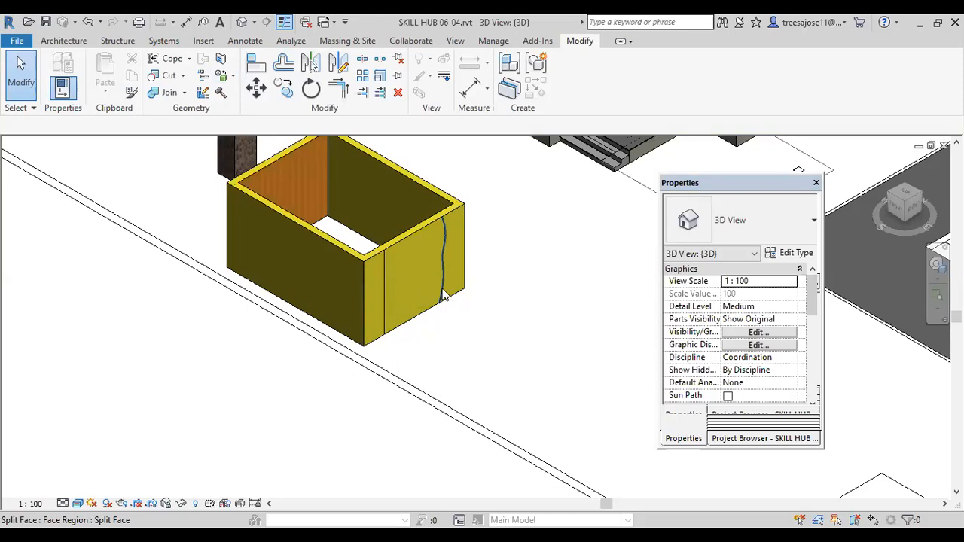
Step: Open the FF floor plan view
scroll(389, 334, "down", 8)
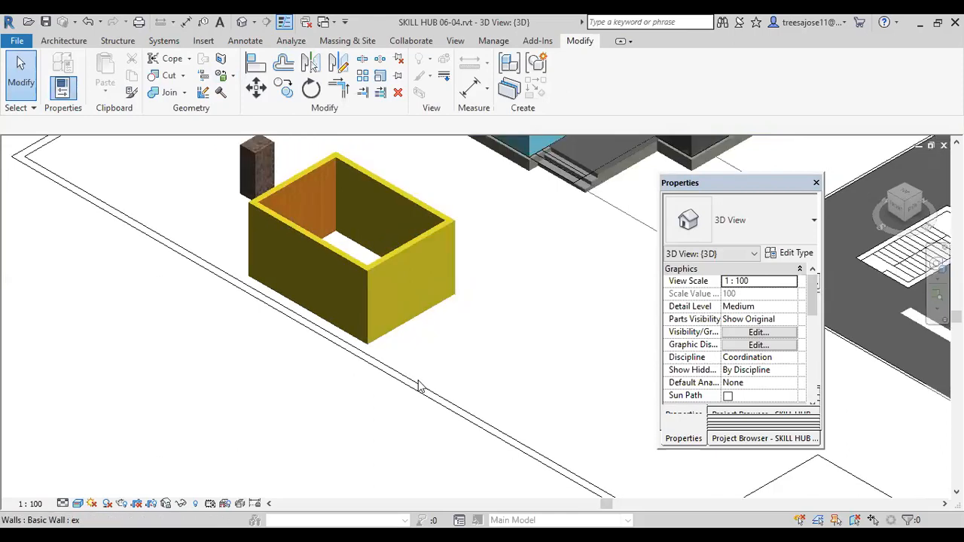
scroll(380, 348, "up", 2)
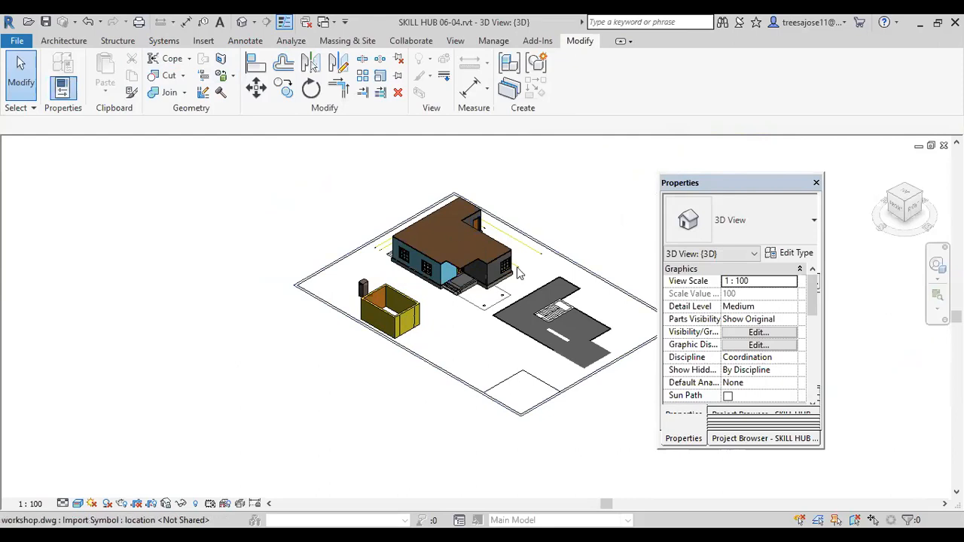
scroll(519, 274, "down", 1)
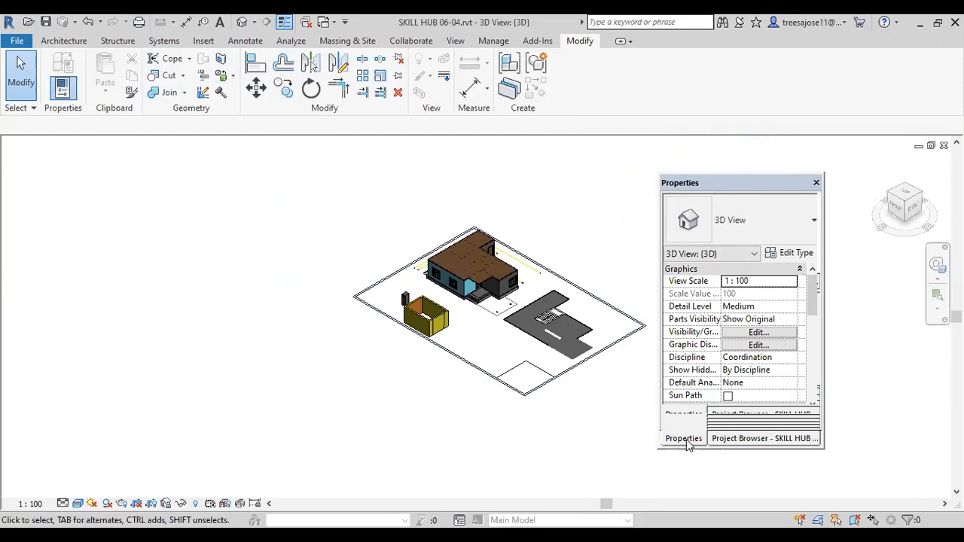
left_click(749, 440)
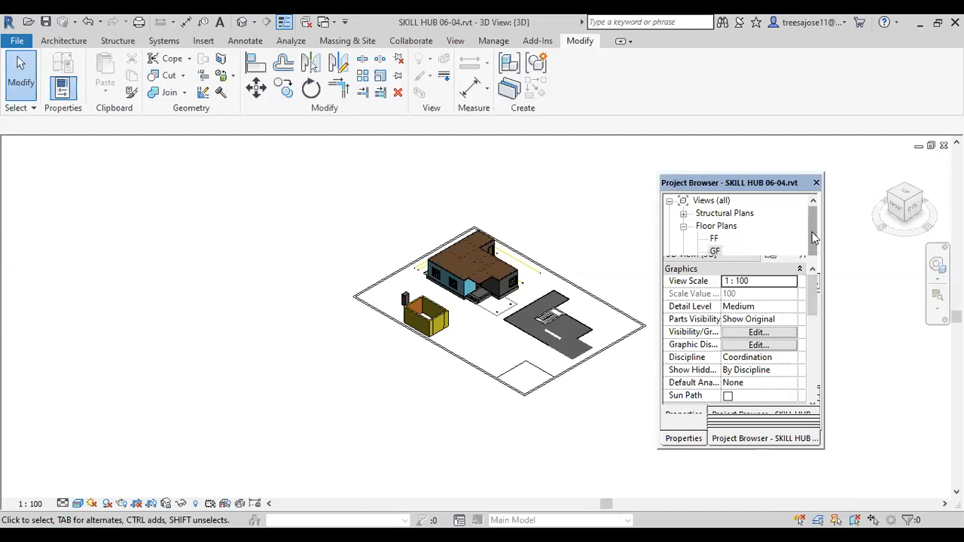
scroll(813, 238, "down", 1)
left_click(714, 225)
left_click(713, 214)
double_click(714, 215)
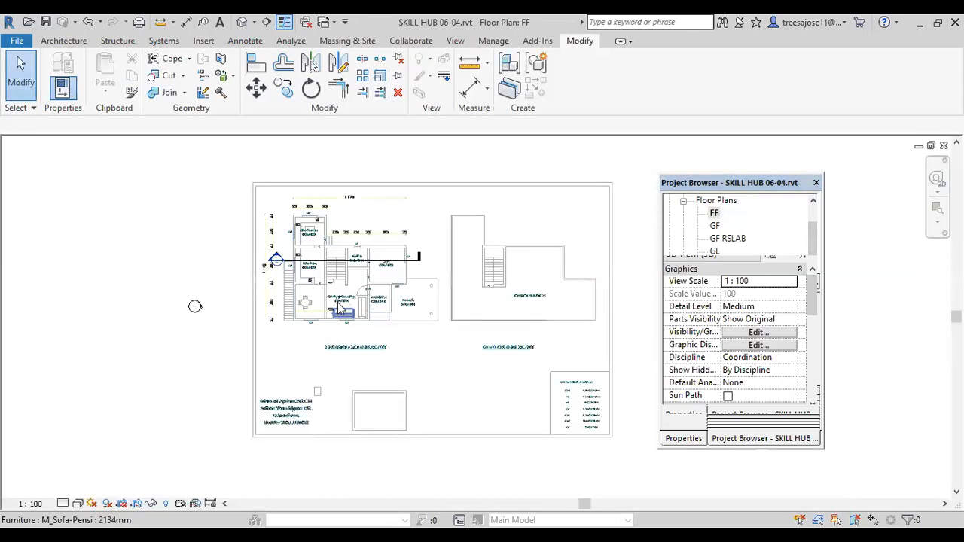
Step: Start an architectural wall on the FF plan using the Basic Wall type ex
left_click(64, 42)
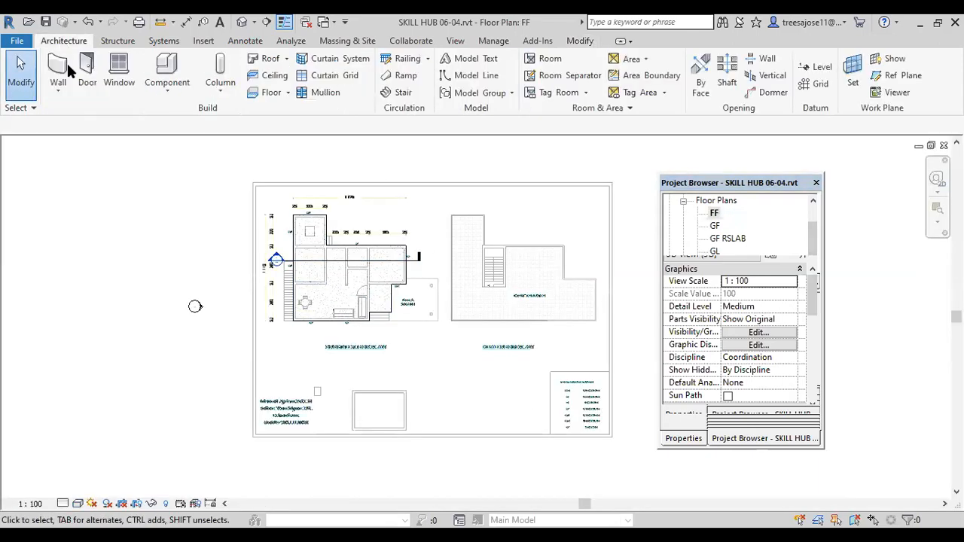
left_click(58, 82)
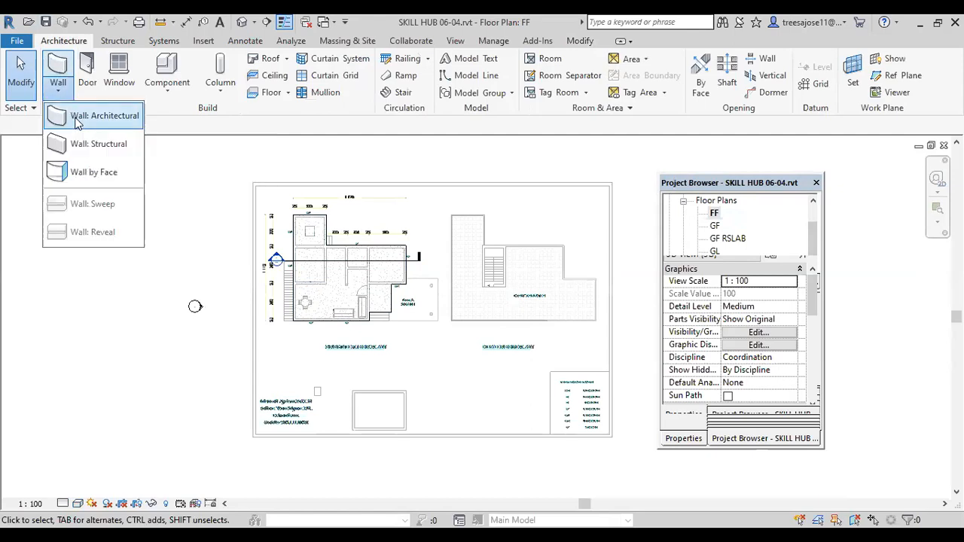
left_click(77, 118)
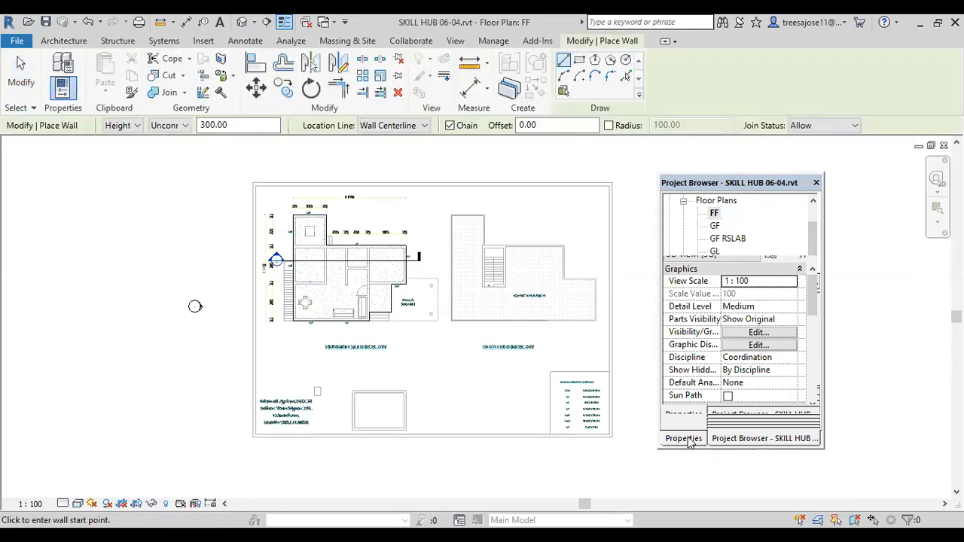
left_click(684, 439)
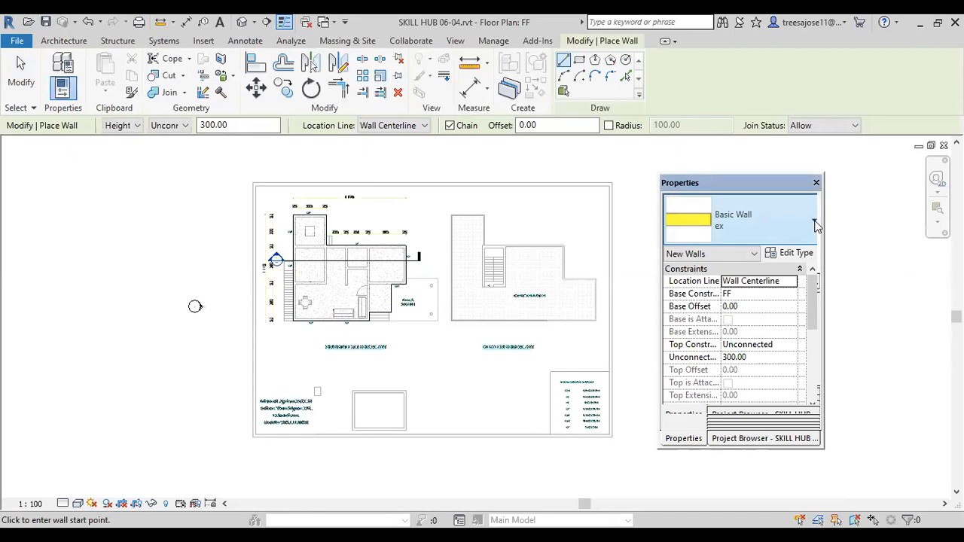
left_click(814, 223)
left_click_drag(845, 326, 827, 281)
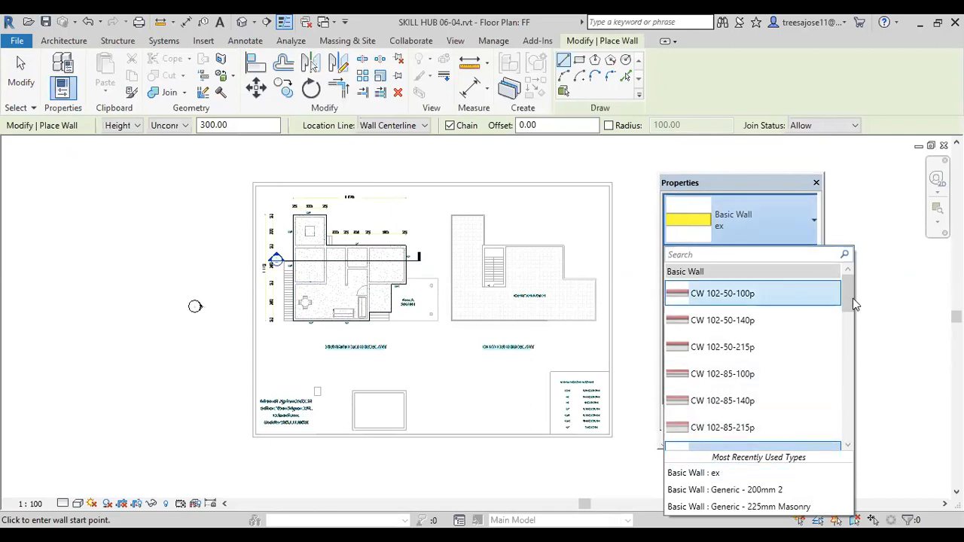
scroll(732, 352, "down", 2)
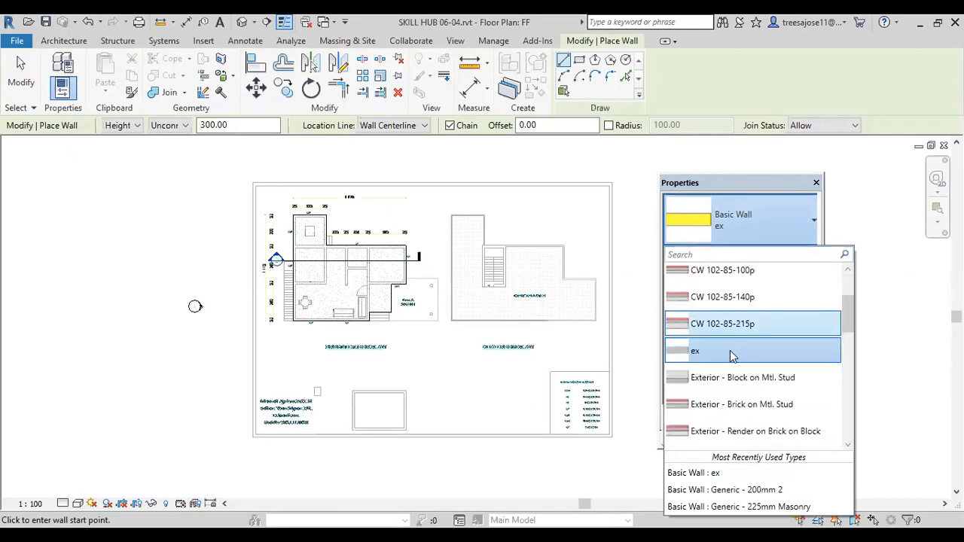
left_click(732, 352)
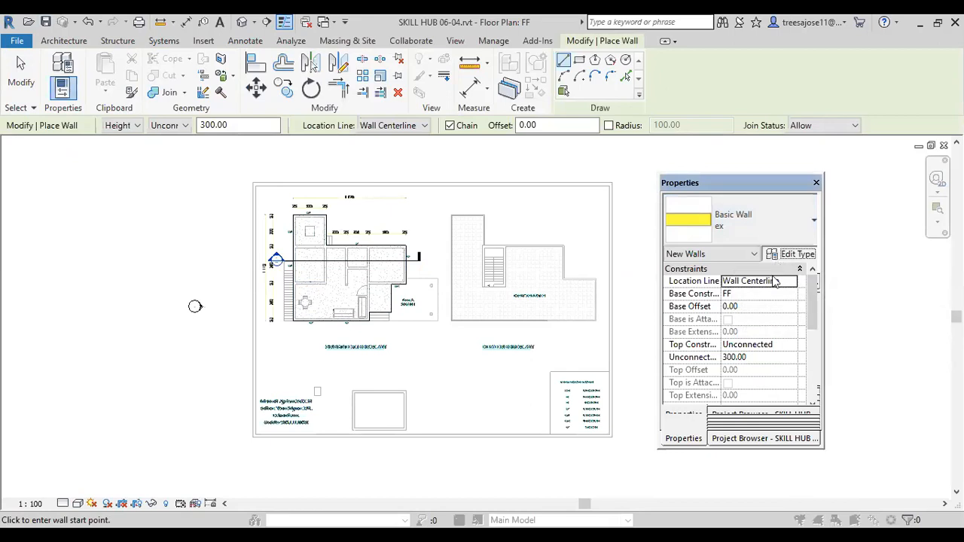
Step: Duplicate the ex wall type as ex 2, keeping its existing structure
left_click(791, 254)
left_click(416, 126)
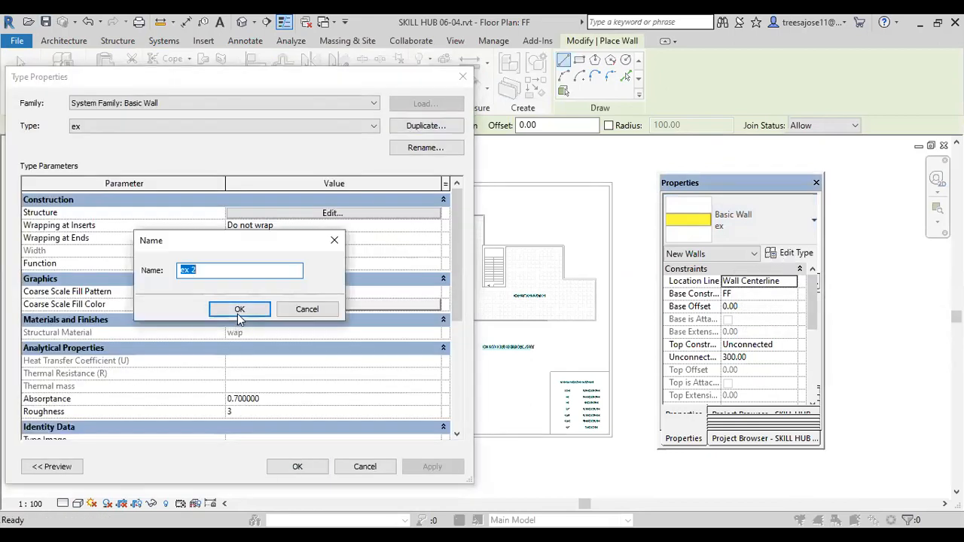
left_click(239, 313)
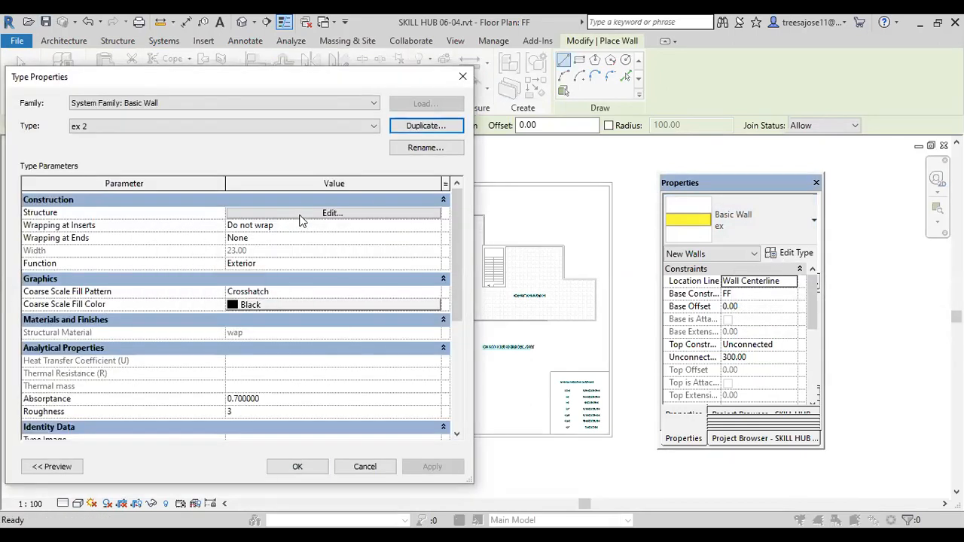
left_click(301, 215)
left_click(284, 466)
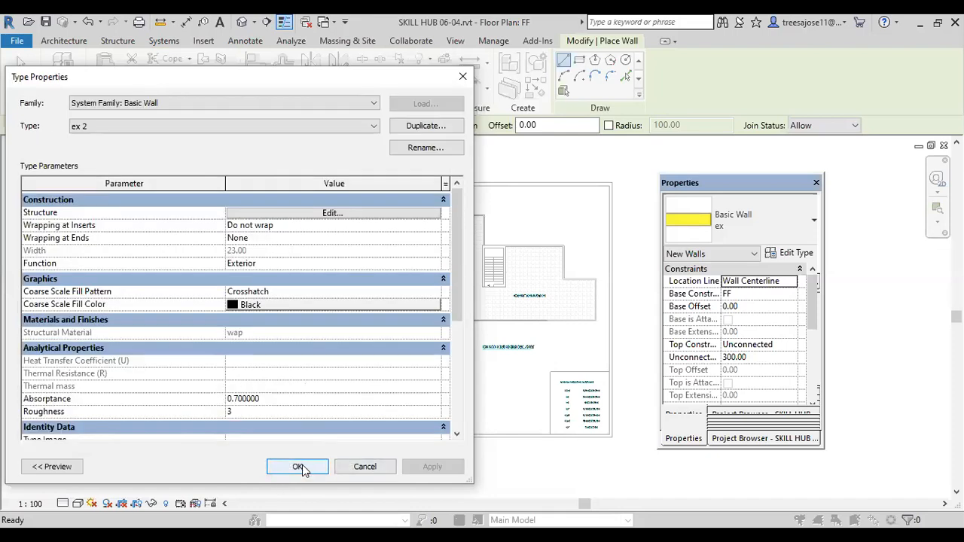
left_click(298, 467)
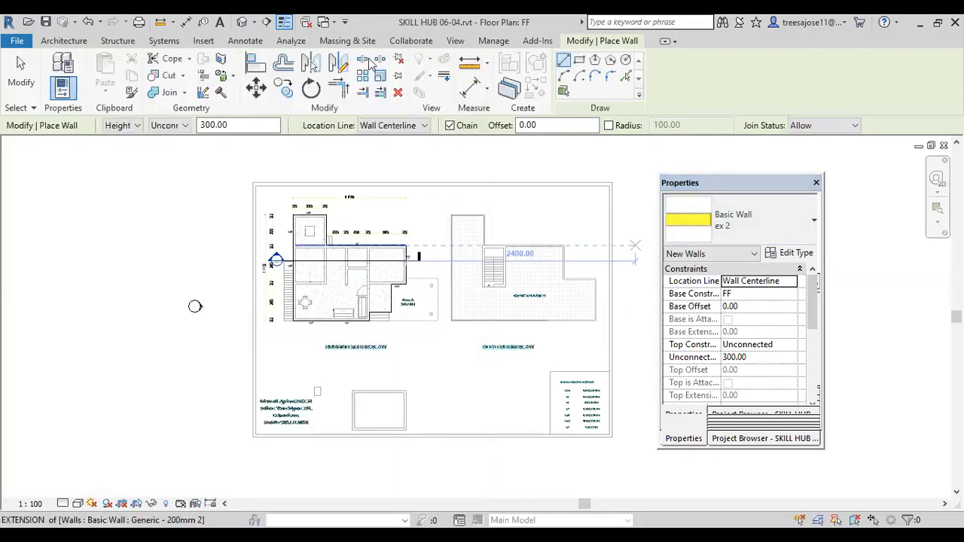
Step: Draw a rectangle of ex 2 walls with unconnected height 210 around the 200-wide stair bay on the FF plan
left_click(577, 62)
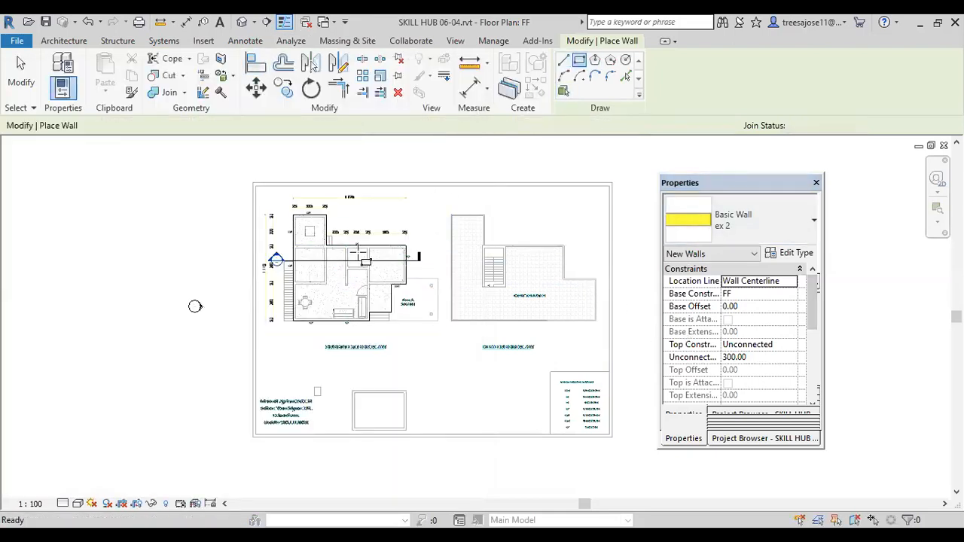
scroll(332, 264, "up", 4)
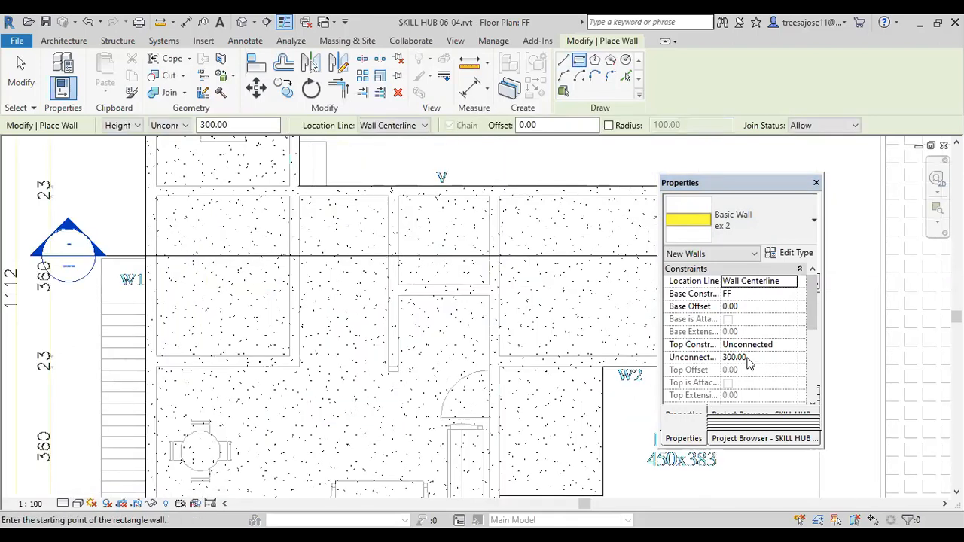
left_click(748, 359)
type("210")
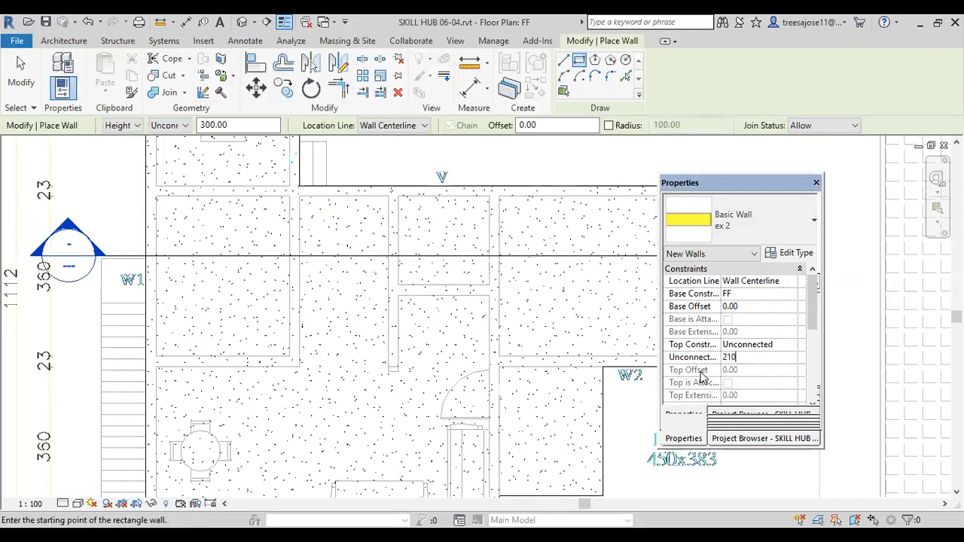
key("Return")
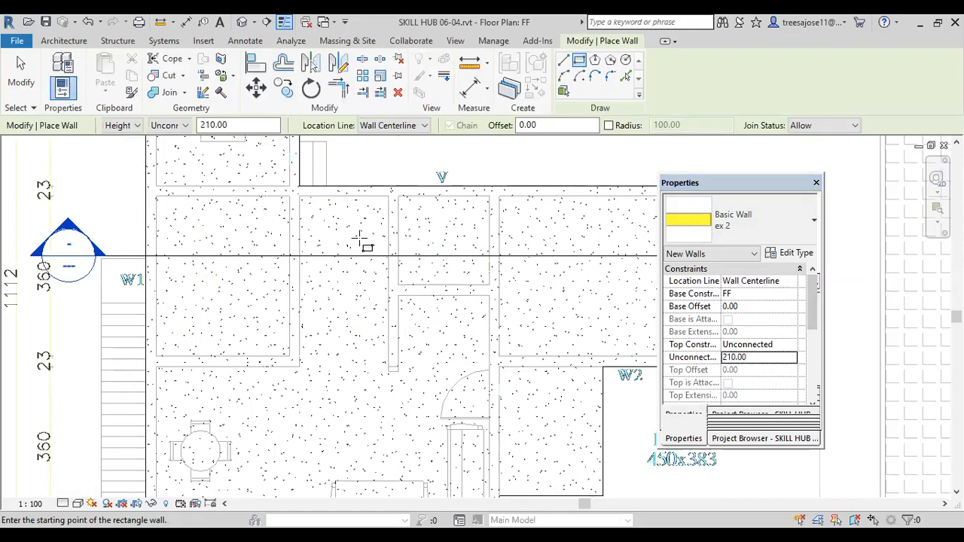
scroll(323, 216, "up", 1)
left_click(323, 209)
left_click(452, 439)
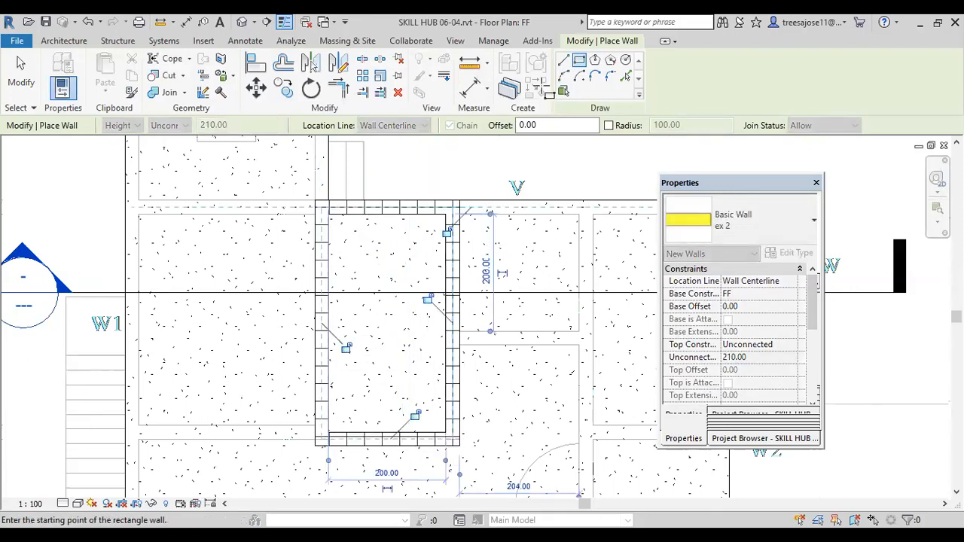
Step: Check the new rectangular walls on the roof in the 3D view
scroll(484, 239, "down", 2)
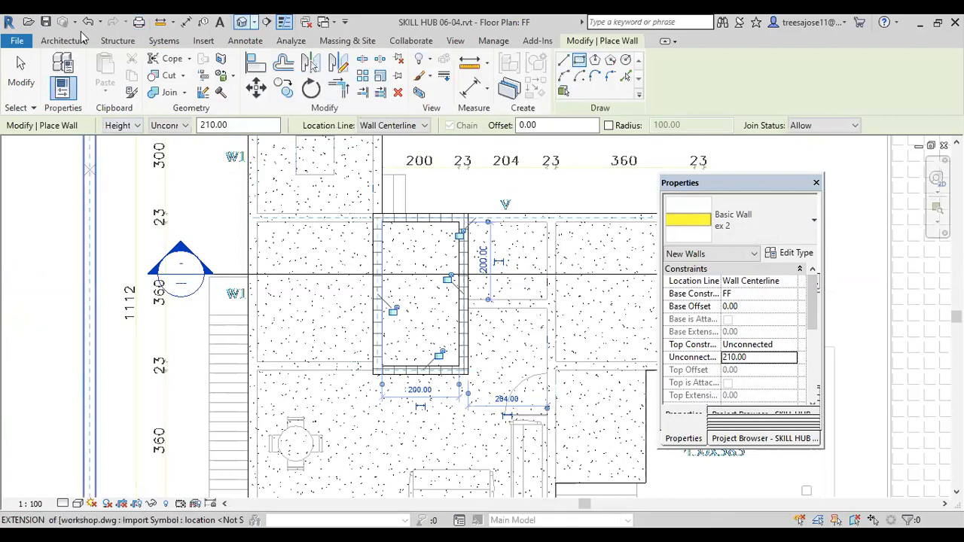
left_click(242, 22)
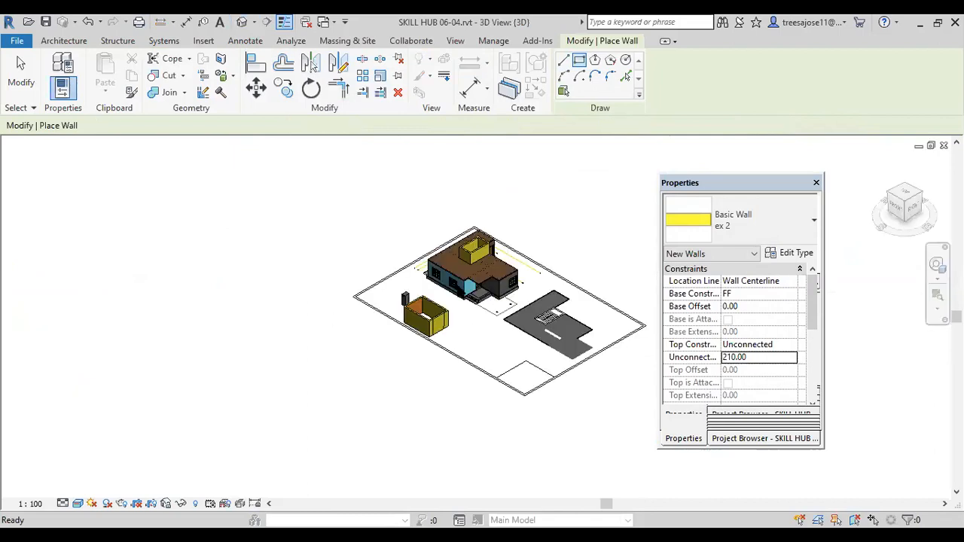
scroll(456, 277, "up", 2)
scroll(404, 242, "up", 2)
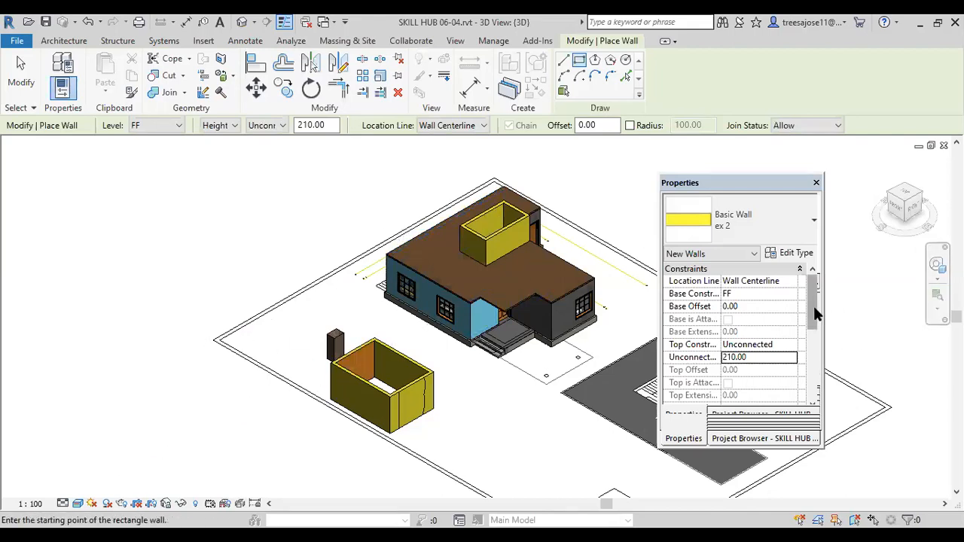
scroll(817, 315, "down", 3)
Step: Shorten the floating project browser and open the South elevation view
left_click(744, 440)
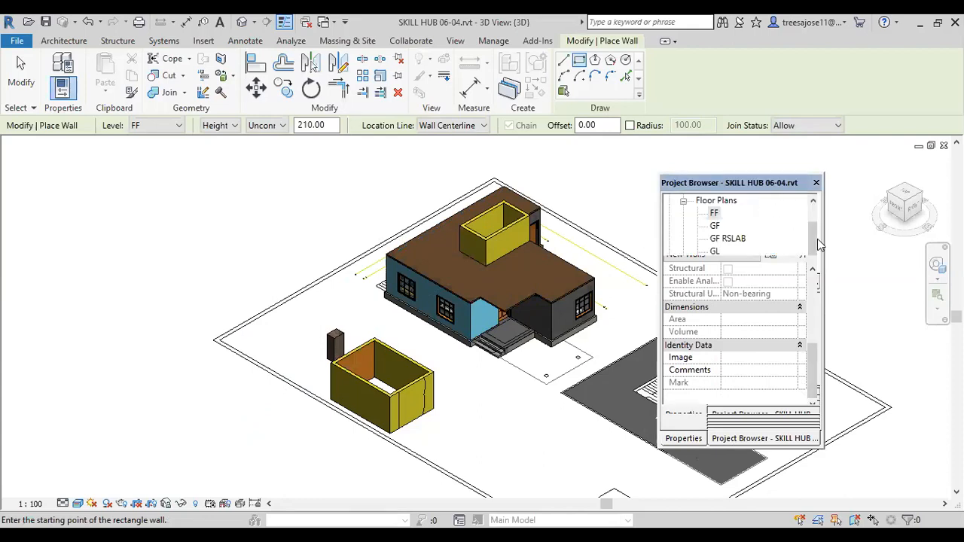
left_click_drag(814, 251, 807, 280)
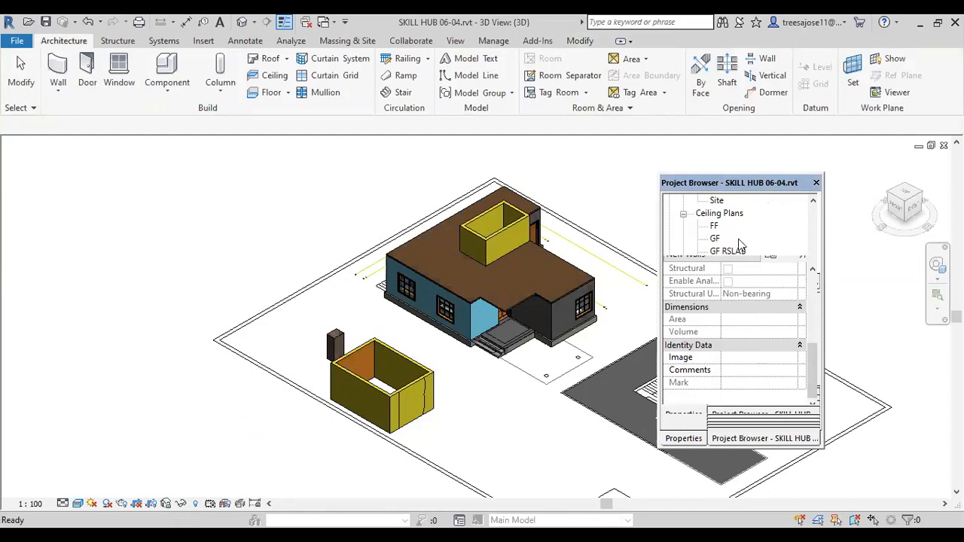
scroll(741, 240, "down", 1)
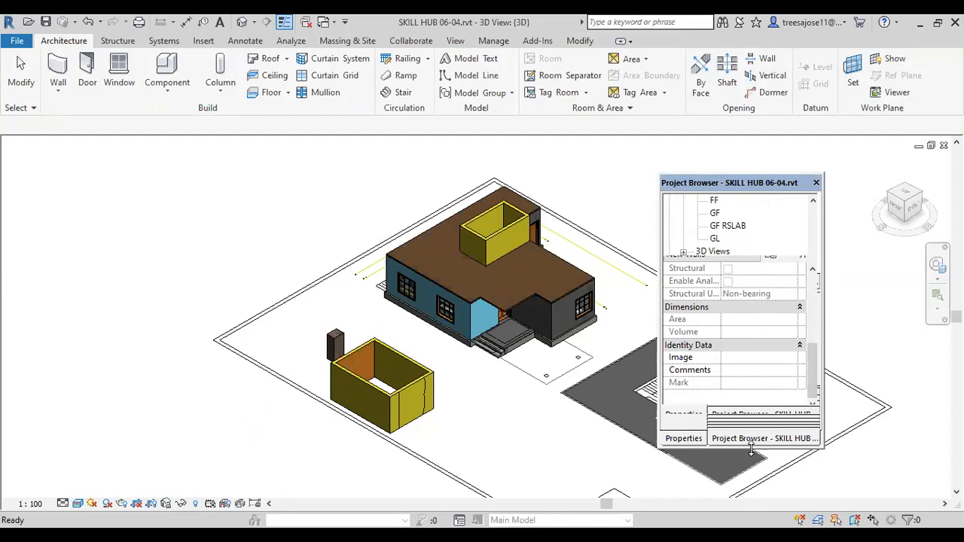
left_click_drag(751, 449, 750, 267)
left_click(813, 236)
left_click(814, 235)
left_click(814, 236)
left_click(813, 236)
left_click(814, 236)
left_click(813, 235)
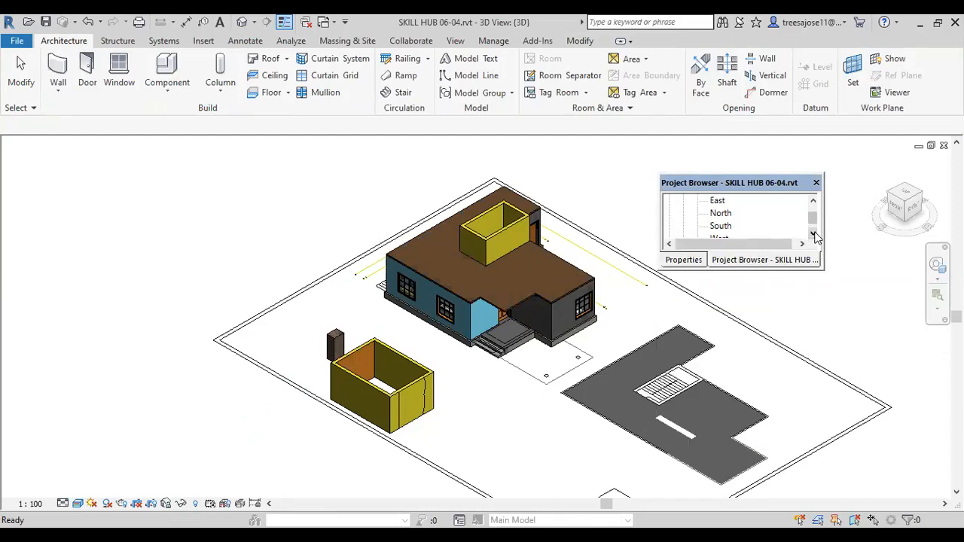
double_click(720, 225)
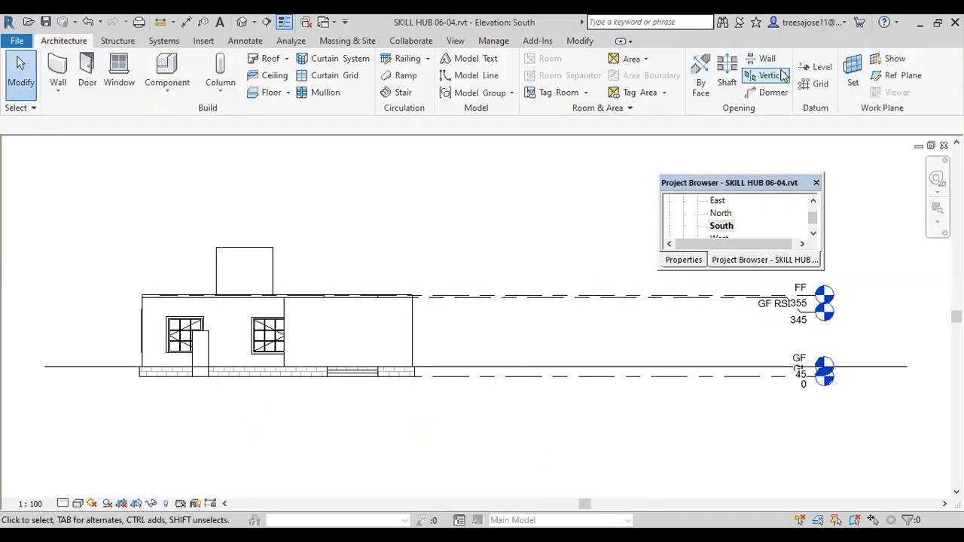
Step: Draw a level line along the top of the new roof walls, extending it past the house toward the level heads
left_click(817, 67)
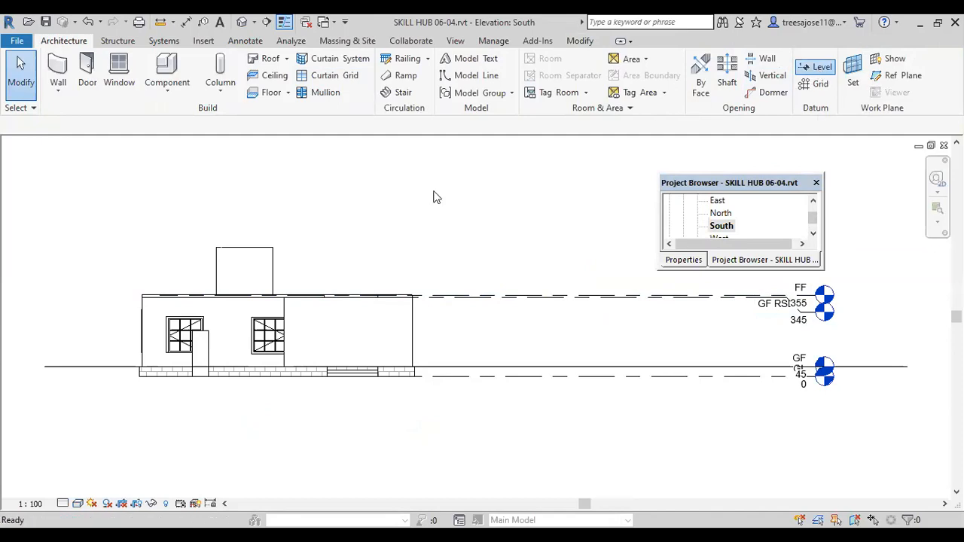
left_click(217, 247)
scroll(446, 256, "down", 2)
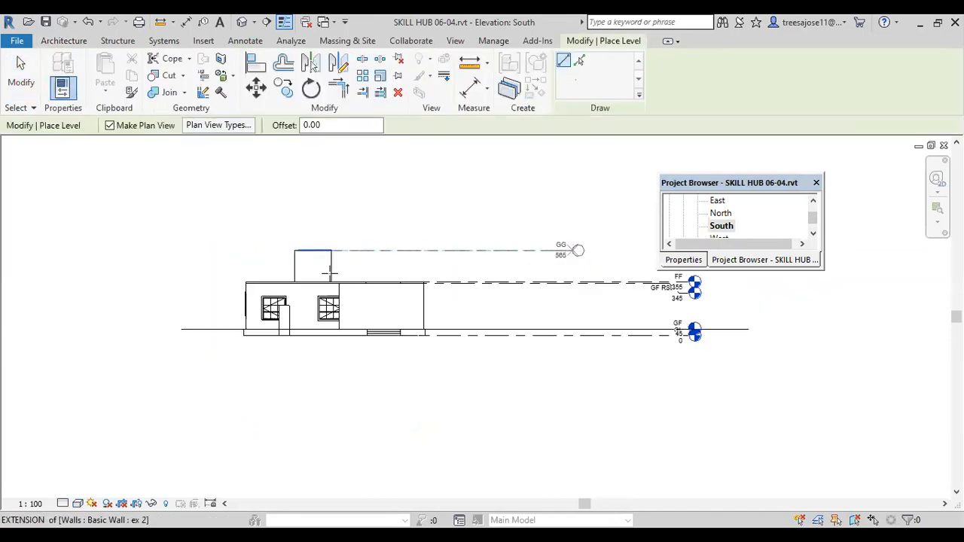
left_click(577, 250)
left_click(20, 69)
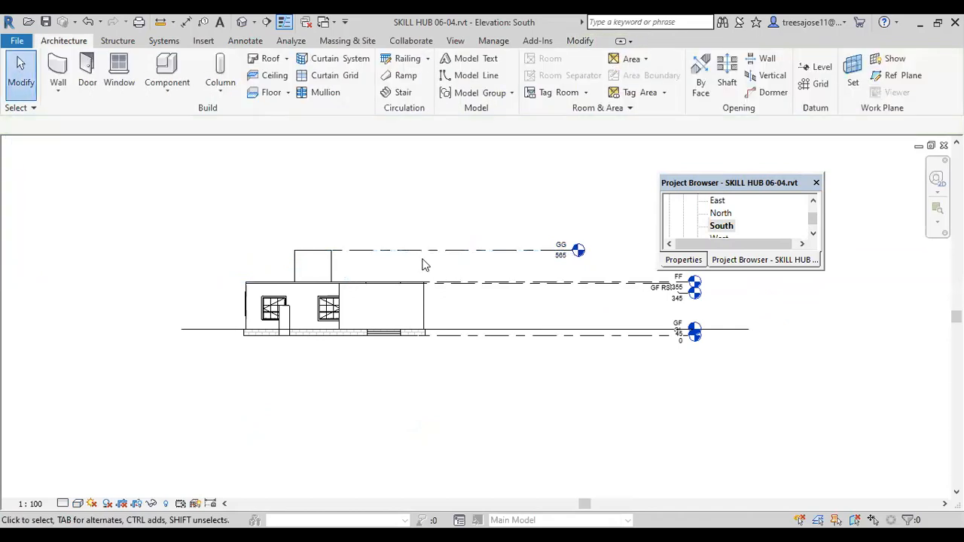
Step: Rename the new level along the top of the stair-room walls to roof, including its corresponding views
left_click(425, 251)
scroll(552, 252, "up", 3)
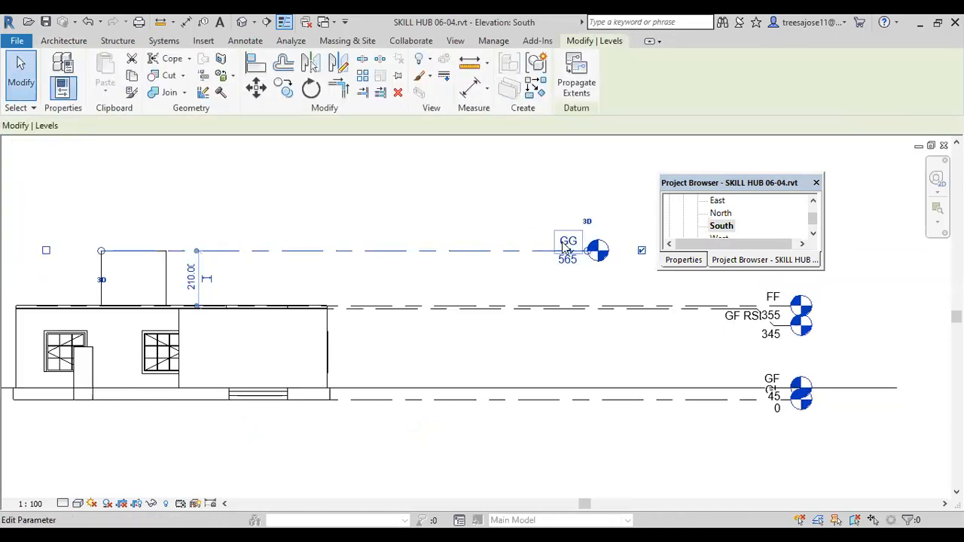
left_click(557, 245)
type("roof")
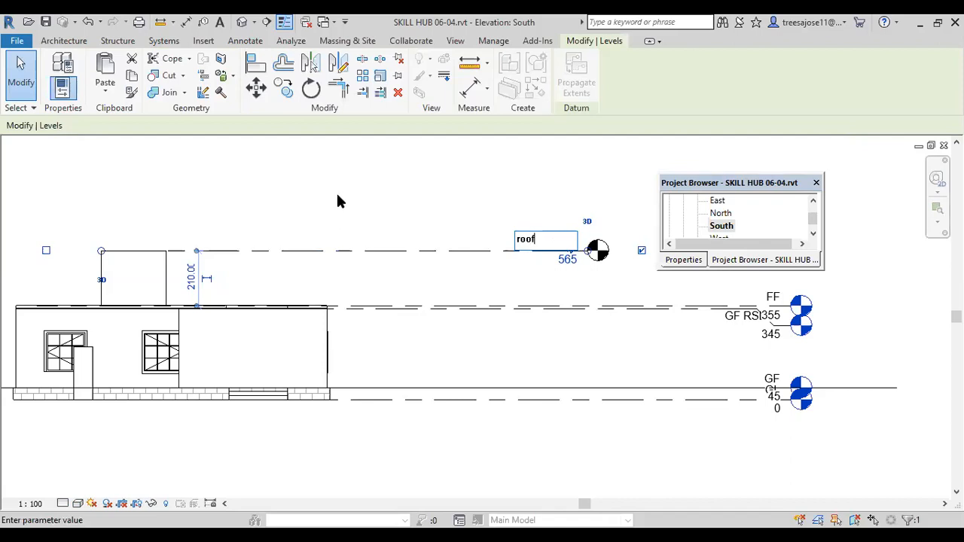
left_click(516, 290)
left_click(514, 286)
left_click(281, 184)
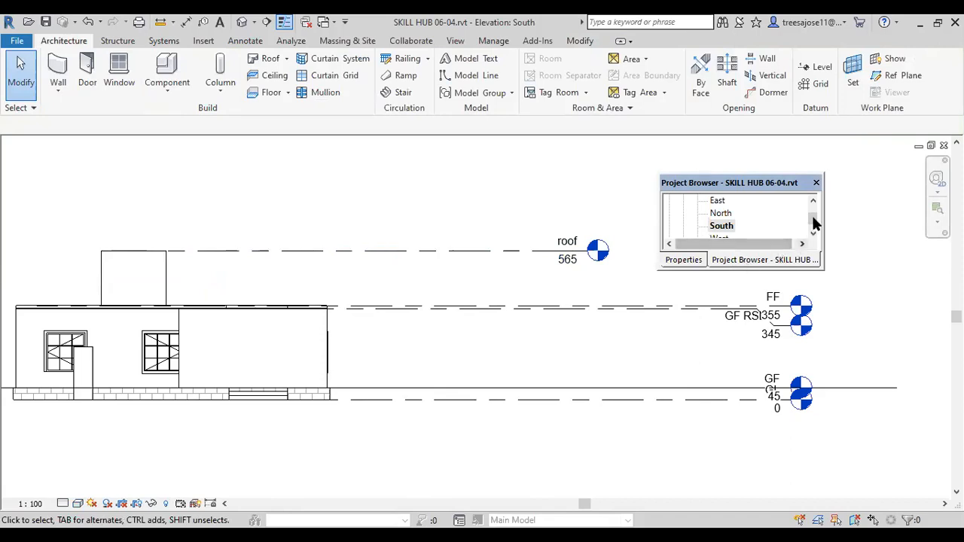
Step: Open the floor plan view of the roof level
left_click_drag(813, 221, 814, 205)
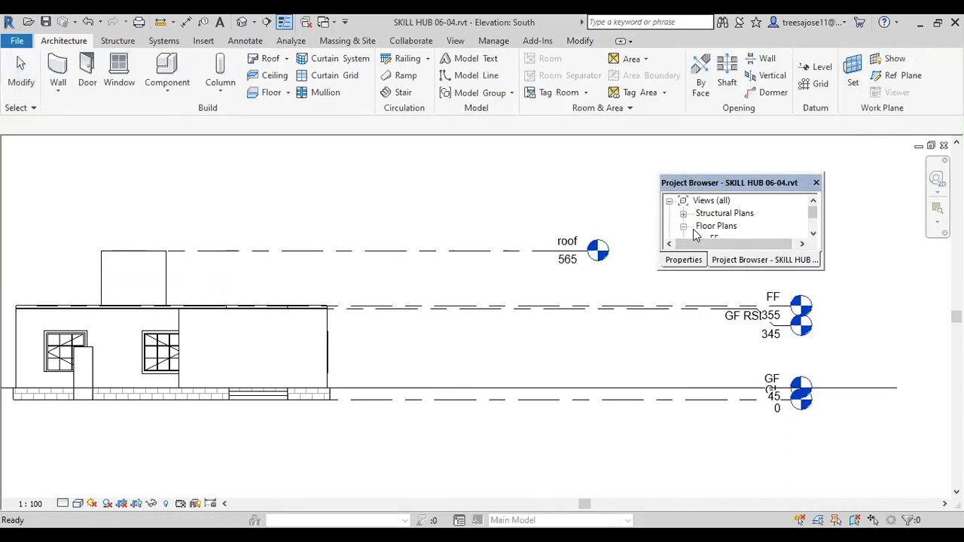
left_click(813, 235)
left_click(812, 235)
left_click(812, 235)
left_click(812, 235)
left_click(813, 235)
left_click(813, 235)
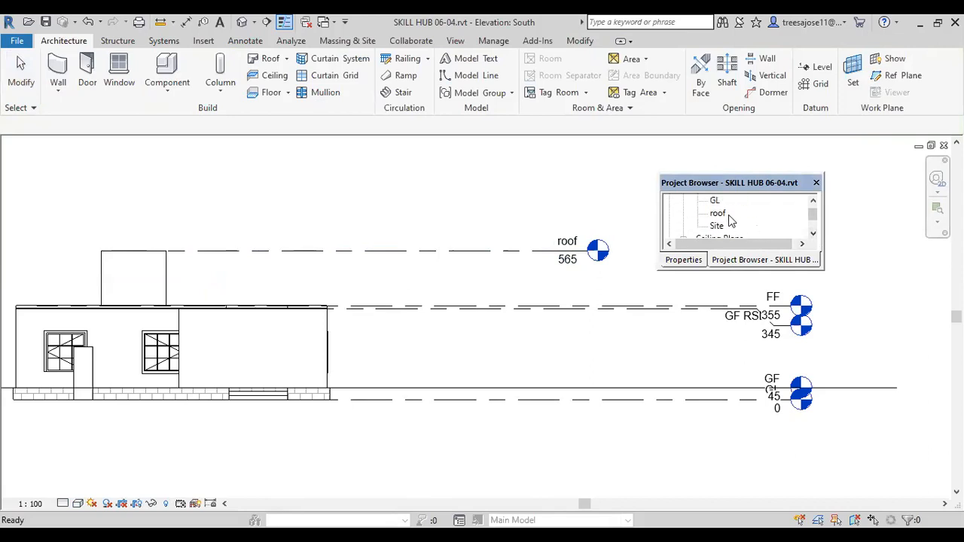
double_click(728, 215)
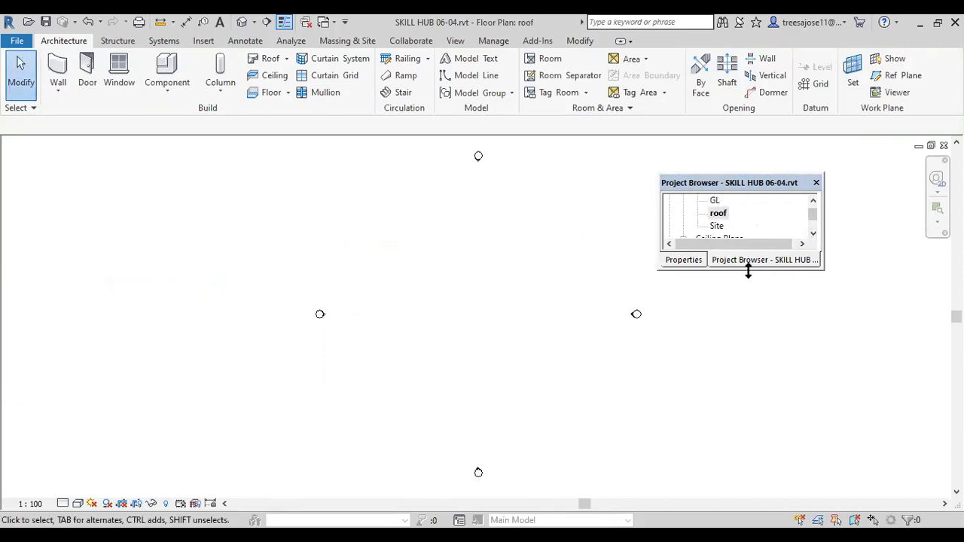
Step: Show the roof plan's view properties in a taller floating palette and bring the underlay settings into view
left_click_drag(754, 397, 754, 398)
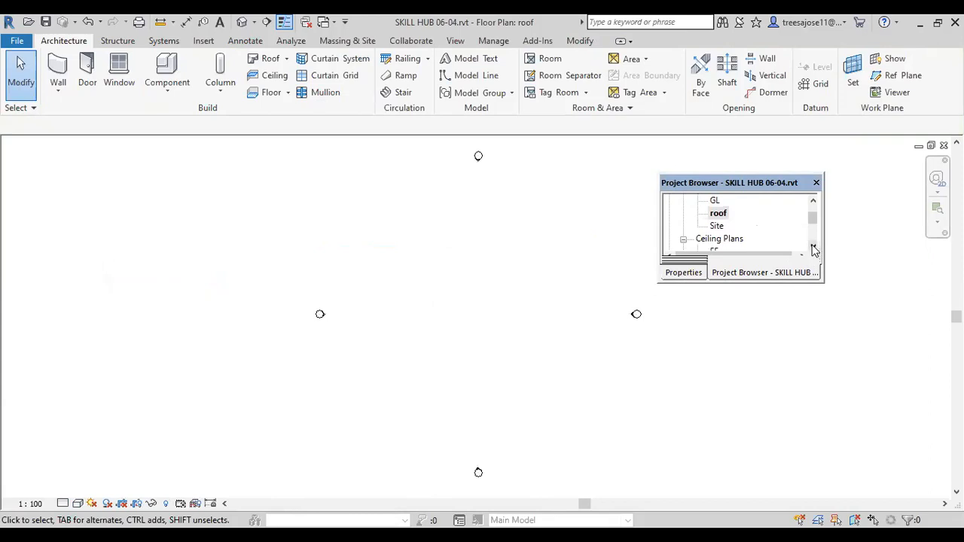
left_click(686, 275)
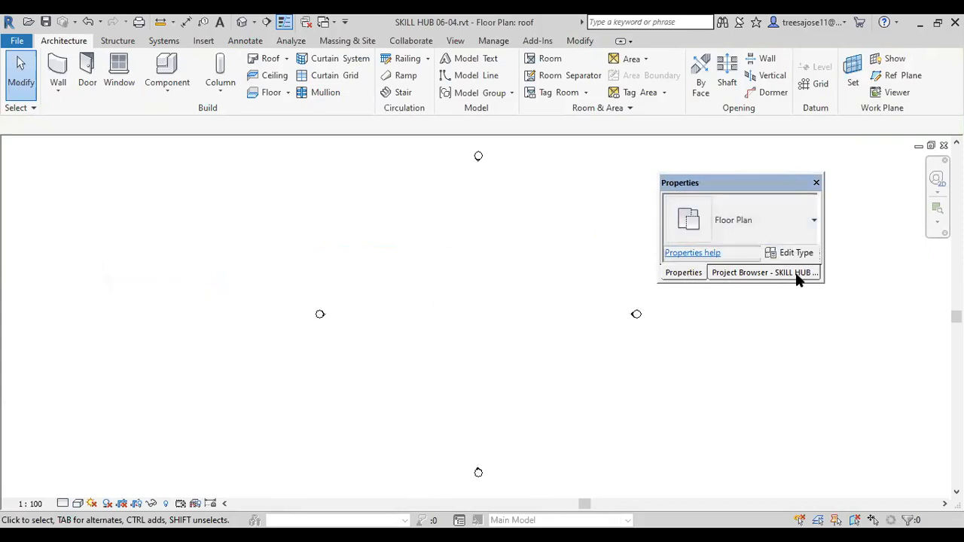
left_click_drag(778, 282, 770, 405)
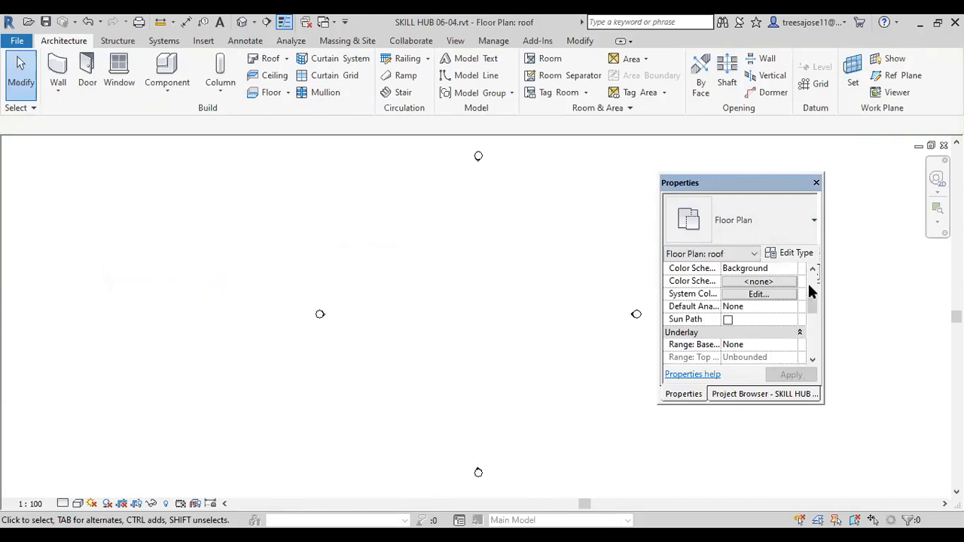
left_click(813, 362)
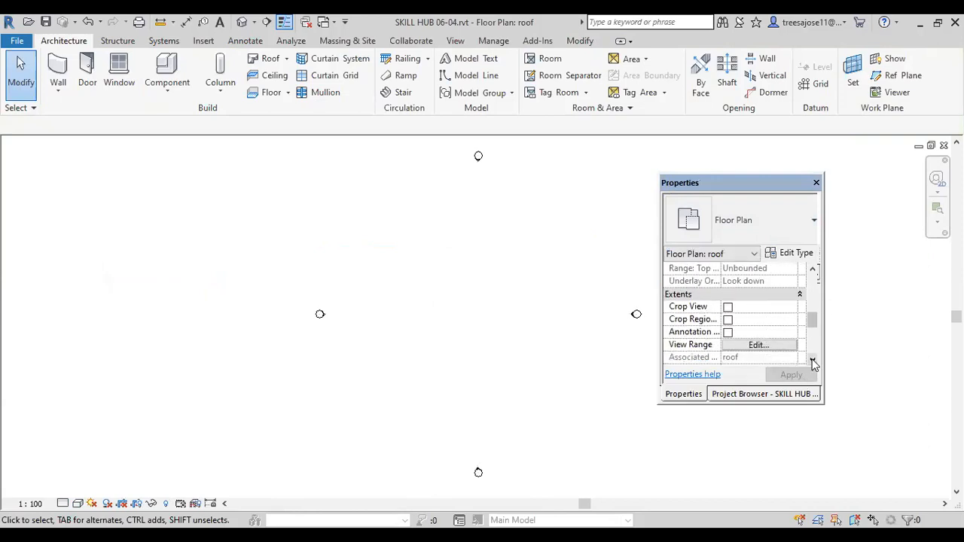
left_click(813, 362)
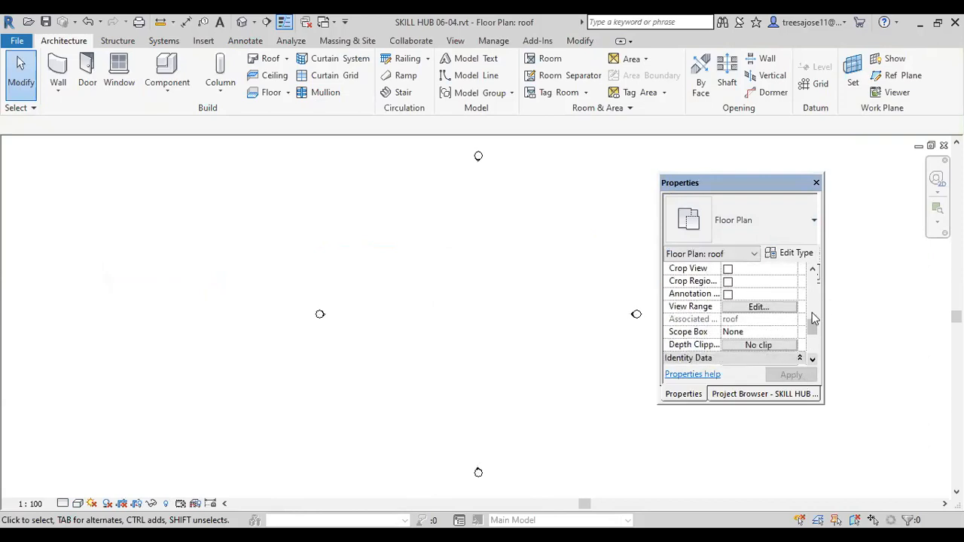
left_click(812, 362)
left_click(812, 362)
left_click(812, 362)
left_click(812, 362)
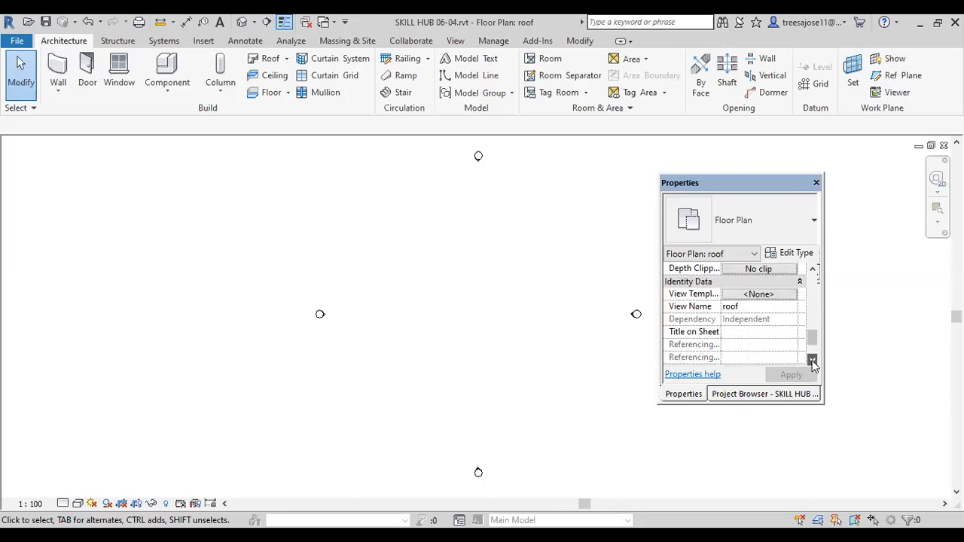
left_click(812, 362)
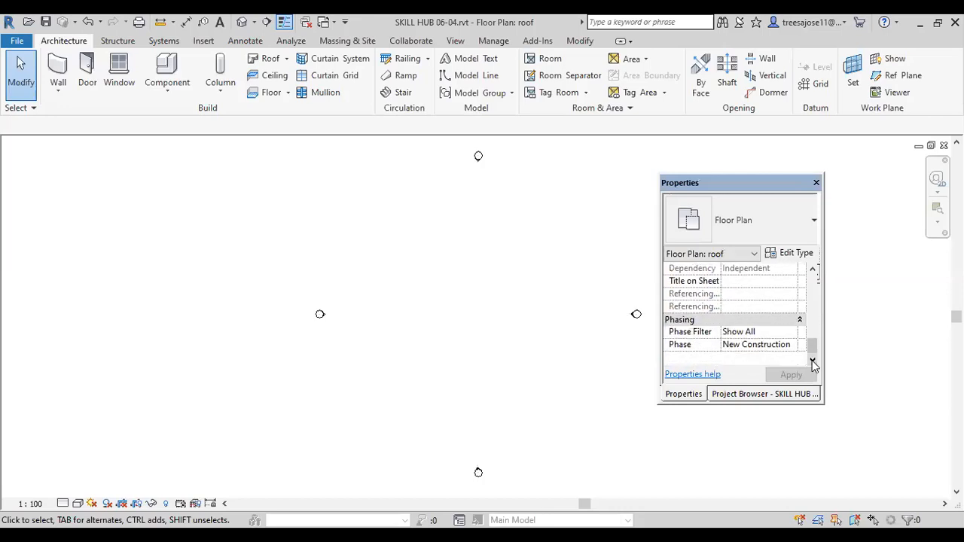
left_click(813, 269)
left_click(812, 269)
left_click(813, 269)
left_click(812, 269)
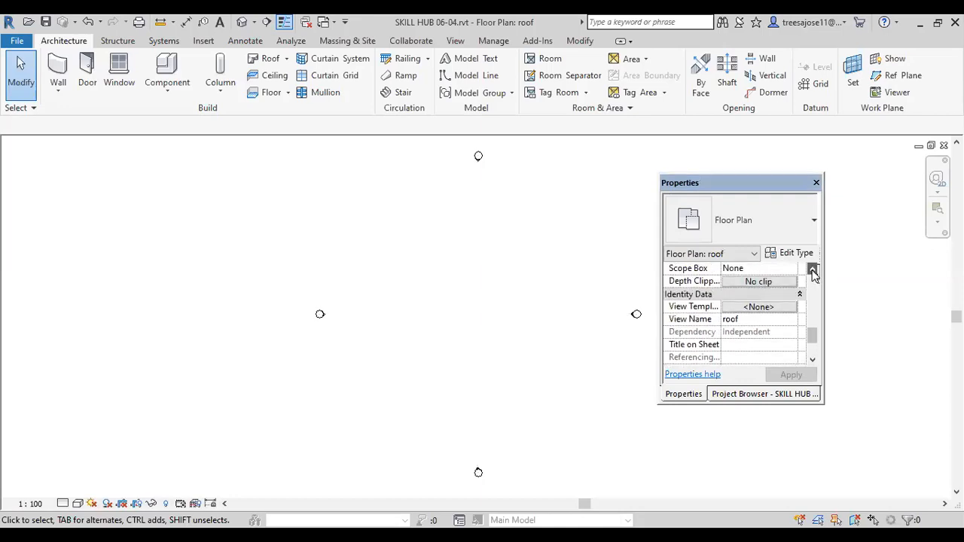
left_click(813, 270)
left_click(813, 269)
left_click(813, 270)
left_click(812, 269)
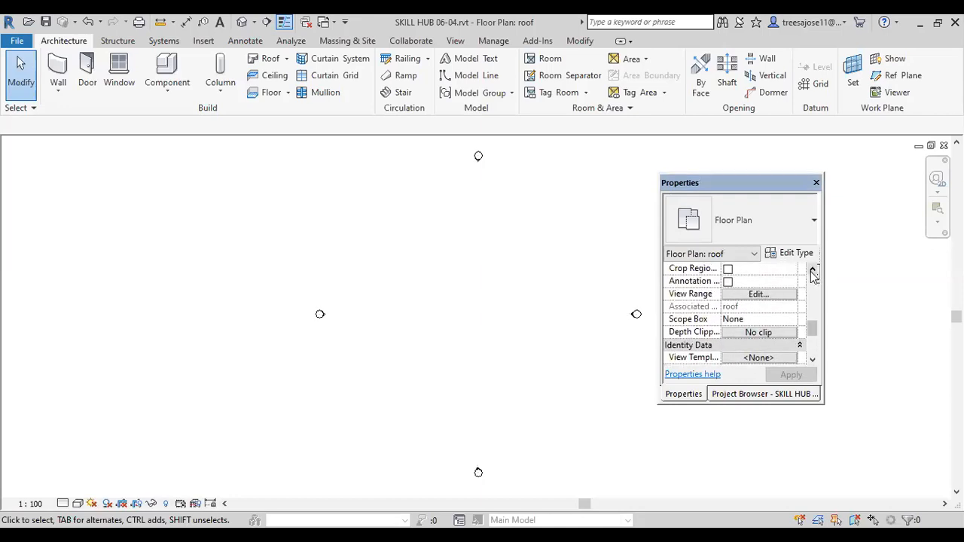
left_click(813, 270)
left_click(812, 269)
left_click(812, 270)
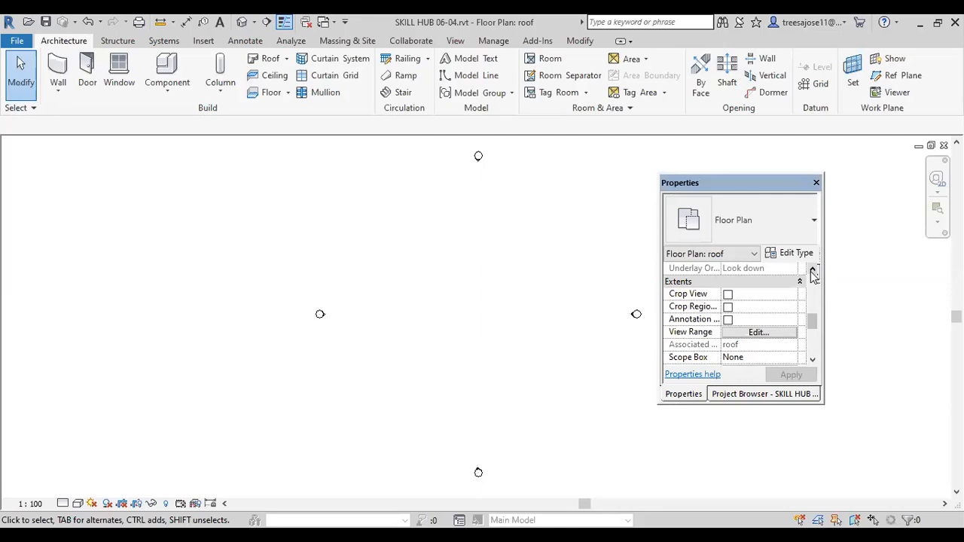
left_click(813, 271)
left_click(812, 271)
left_click(813, 271)
Step: Set the roof plan's underlay base level to GF and apply it
left_click(790, 285)
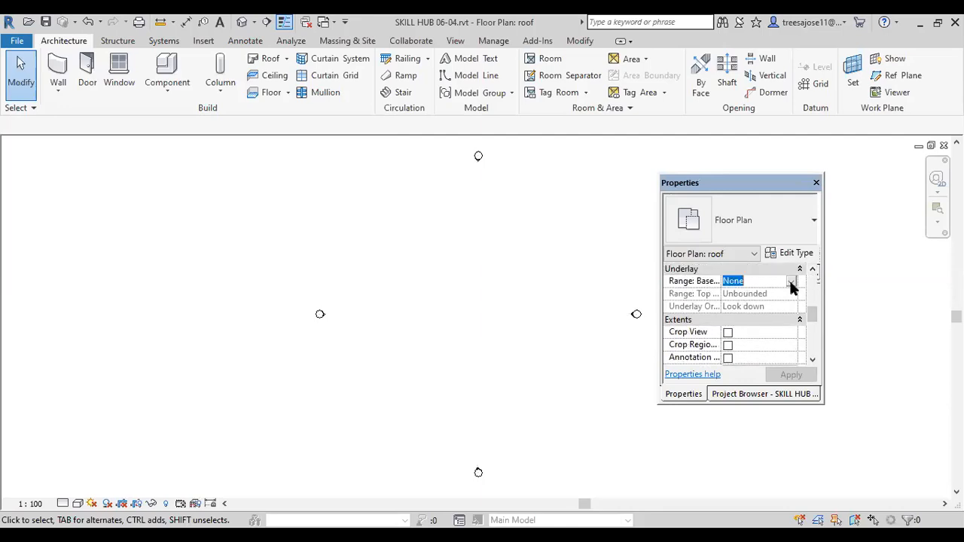
left_click(790, 283)
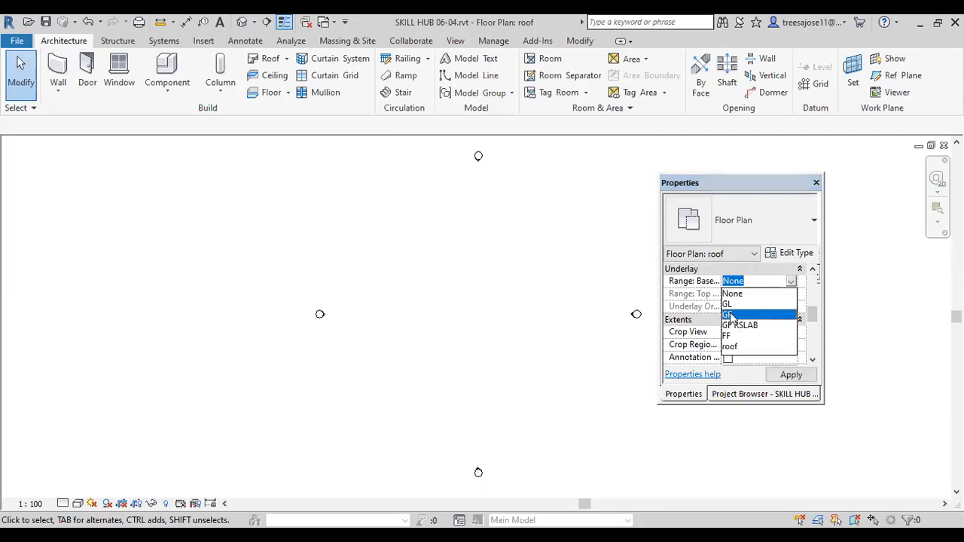
left_click(728, 315)
left_click(776, 376)
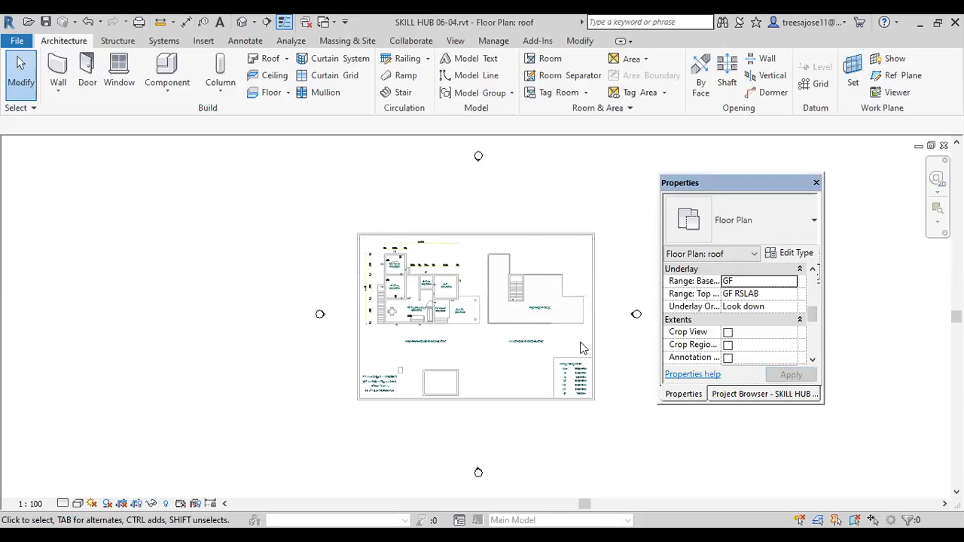
Step: Set the roof plan's underlay base level to FF and apply it
left_click(786, 283)
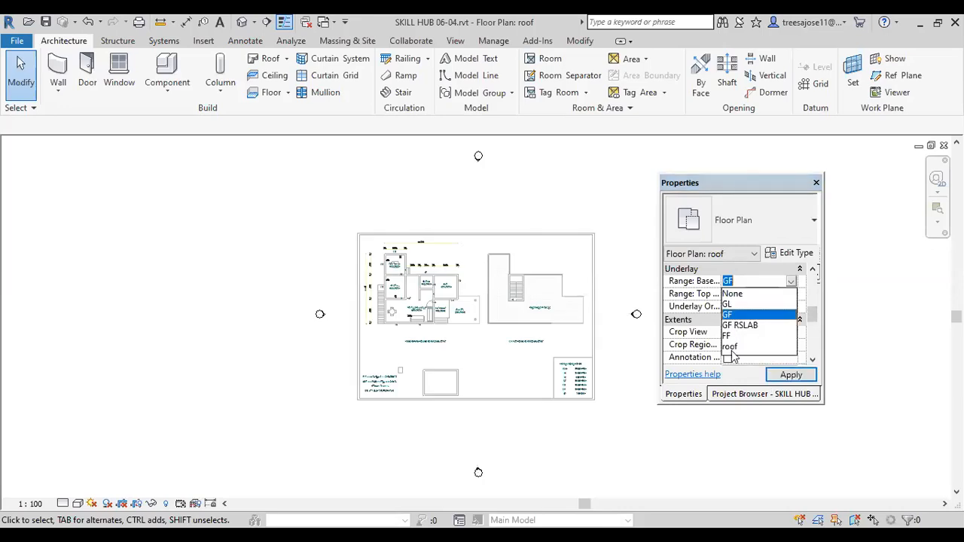
left_click(729, 336)
left_click(791, 375)
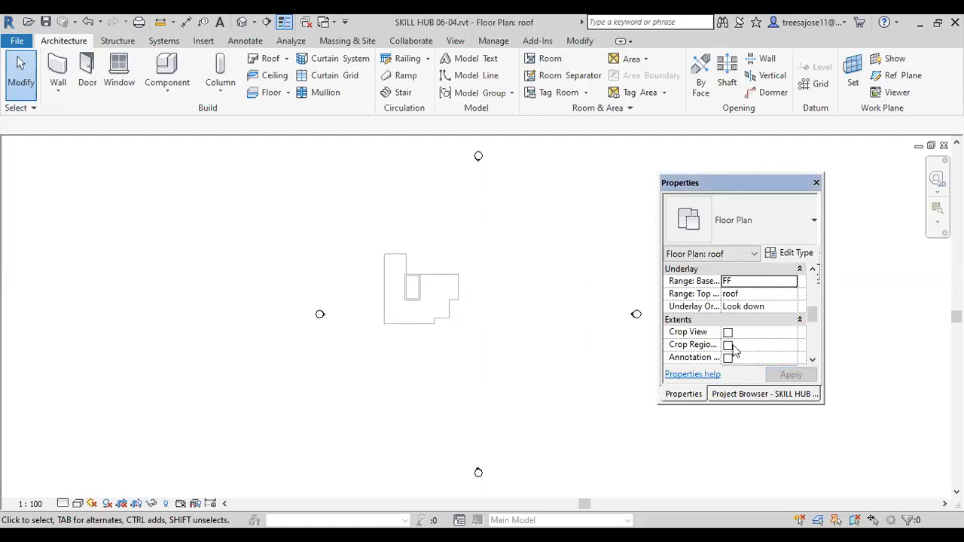
Step: Start a Roof by Footprint and duplicate the Generic - 400mm roof type under the name ro
scroll(412, 294, "up", 3)
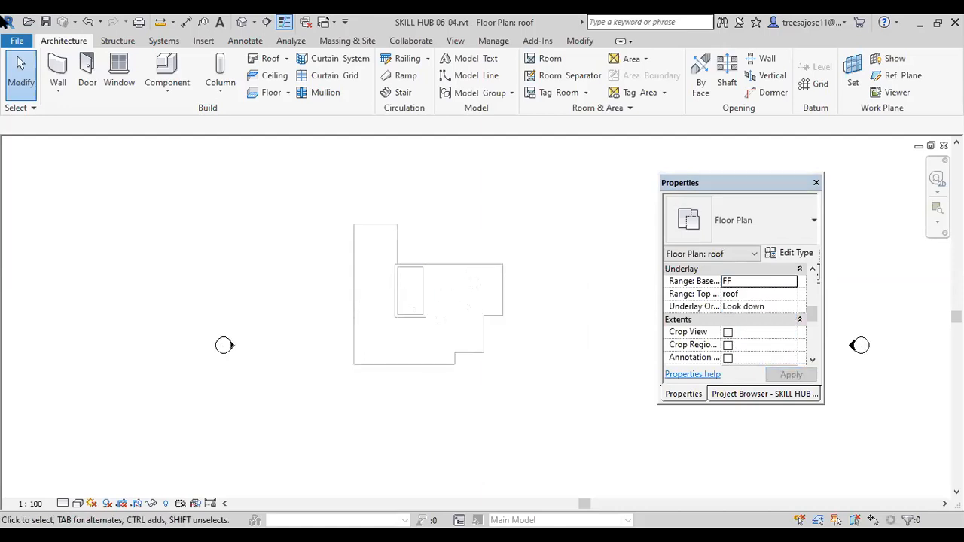
left_click(286, 58)
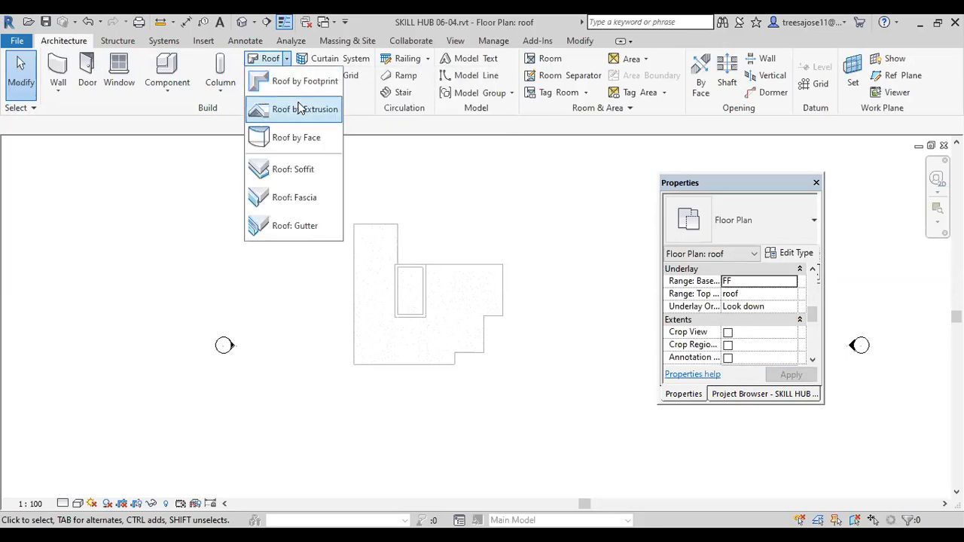
left_click(294, 85)
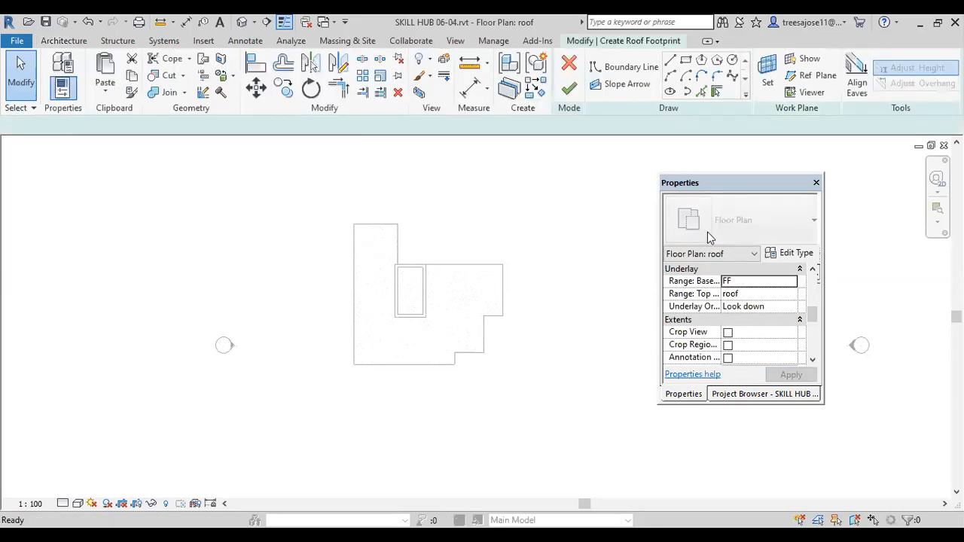
left_click(790, 253)
left_click(426, 125)
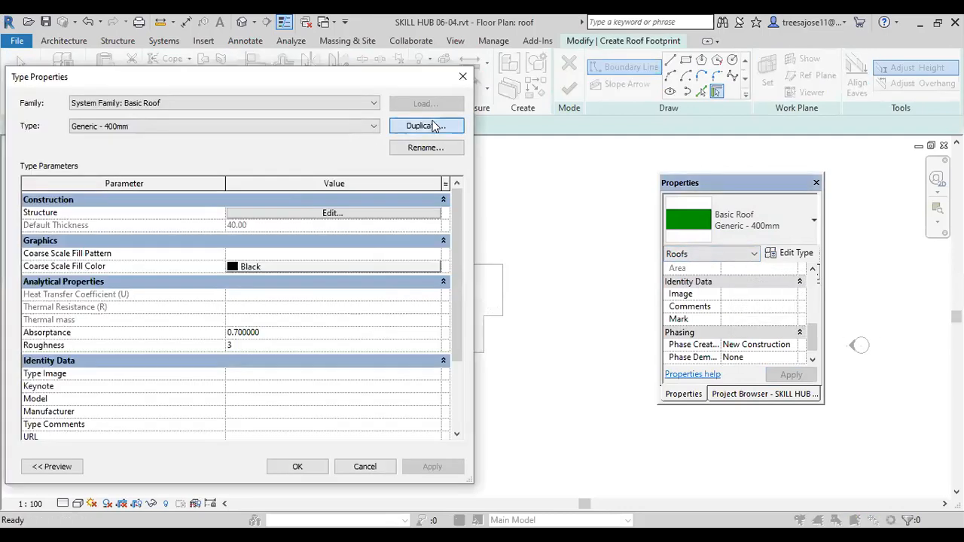
type("ro")
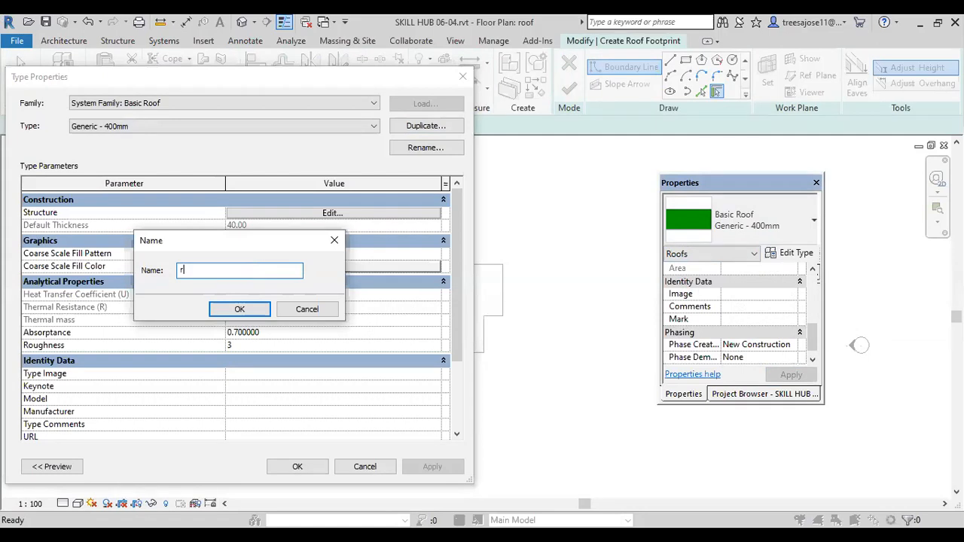
left_click(240, 308)
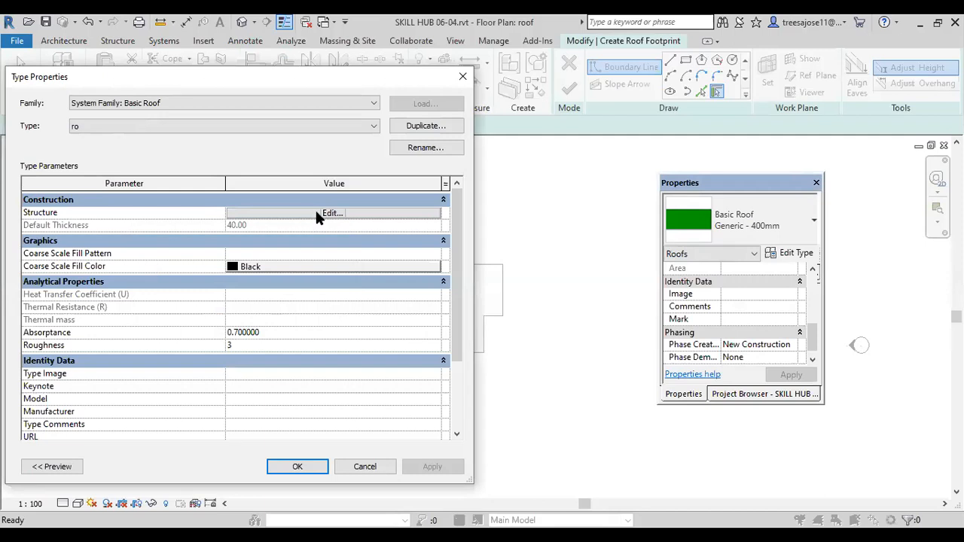
Step: Insert an additional layer in the ro roof assembly and set the core structure layer's thickness to 10
left_click(317, 214)
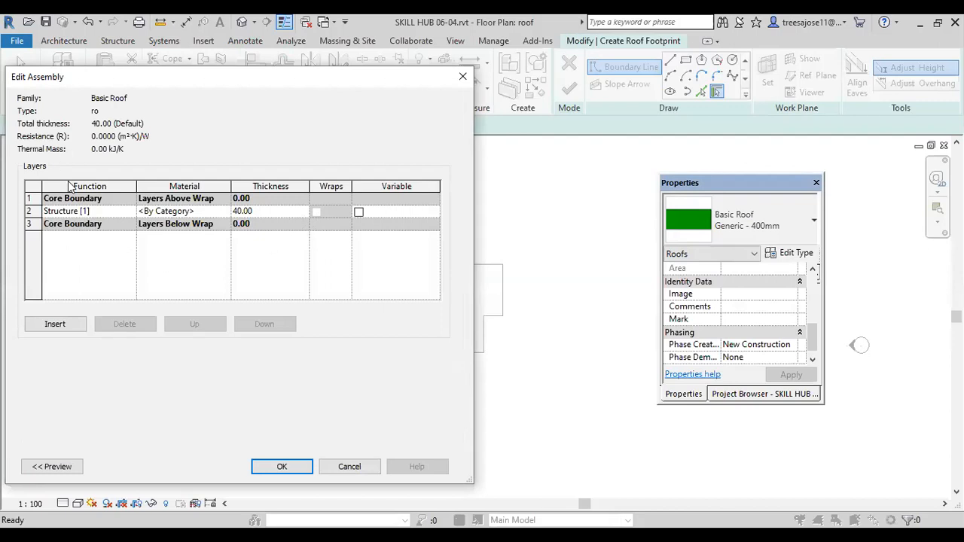
left_click(54, 324)
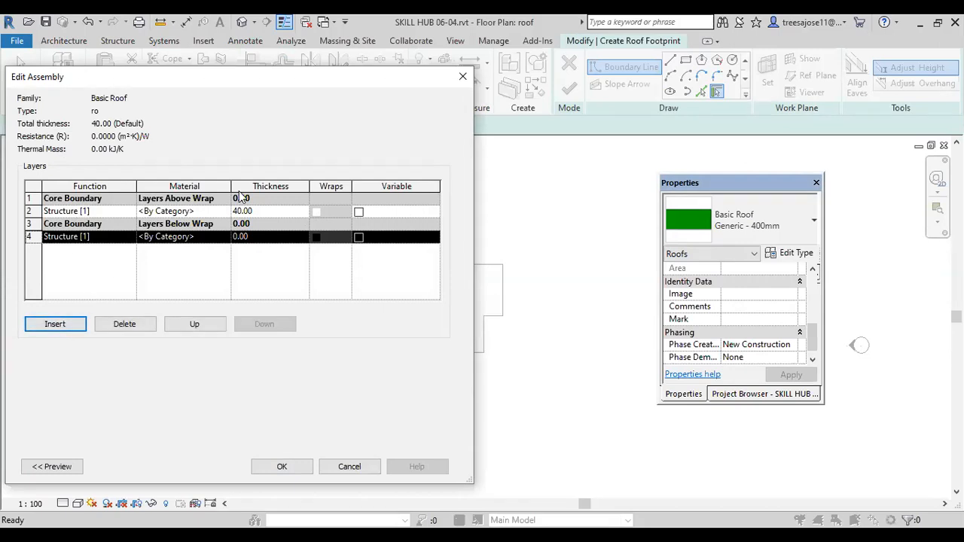
left_click(251, 212)
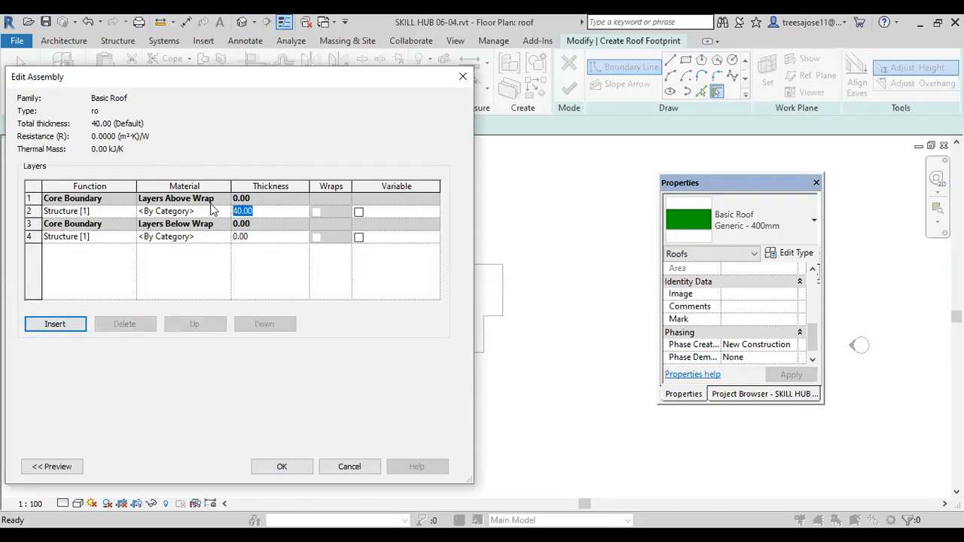
type("10")
Step: For the core structure layer's material, duplicate the wall colour material under the name w
left_click(225, 212)
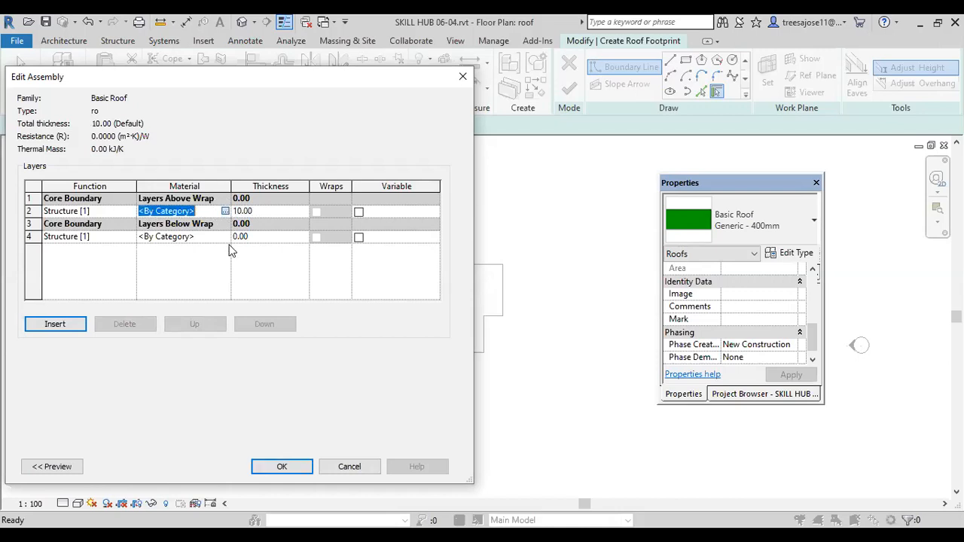
left_click(224, 211)
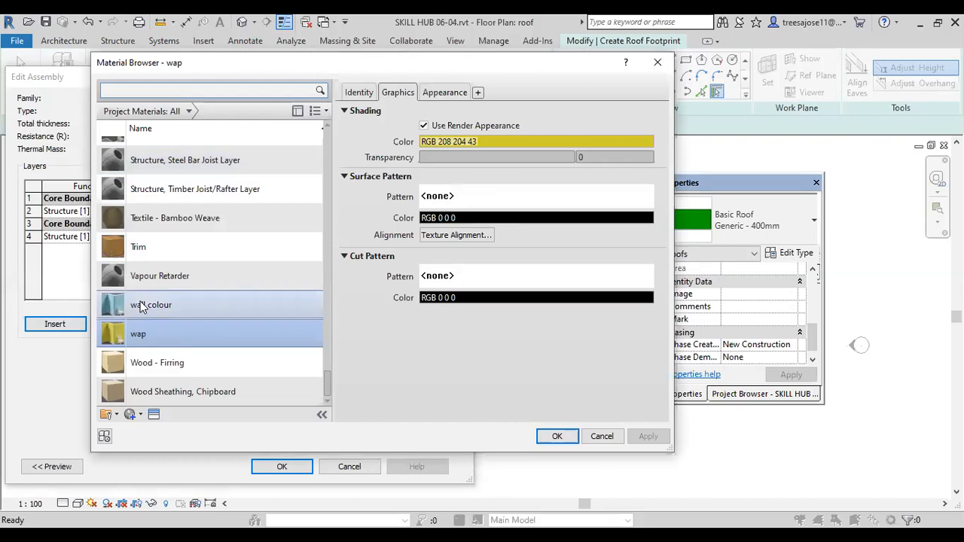
left_click(143, 306)
right_click(144, 305)
left_click(177, 326)
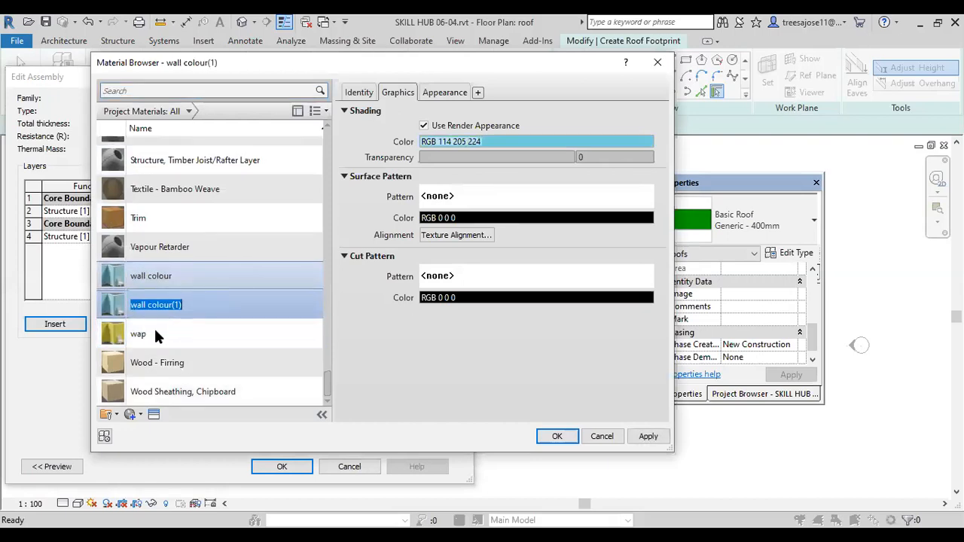
type("w")
left_click(112, 303)
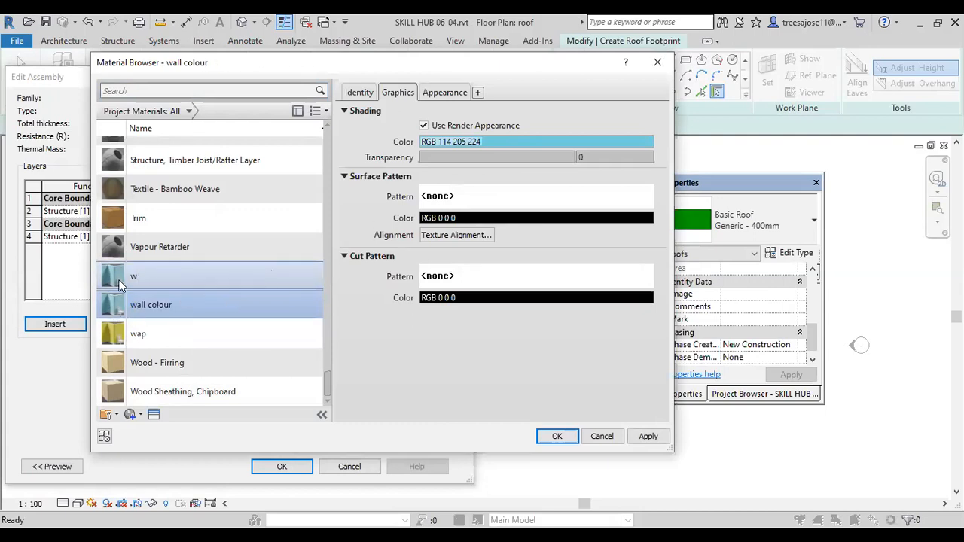
left_click(122, 279)
Step: Duplicate material w's appearance asset, set its paint color to white (RGB 255 255 255), and assign w to the core structure layer
left_click(359, 92)
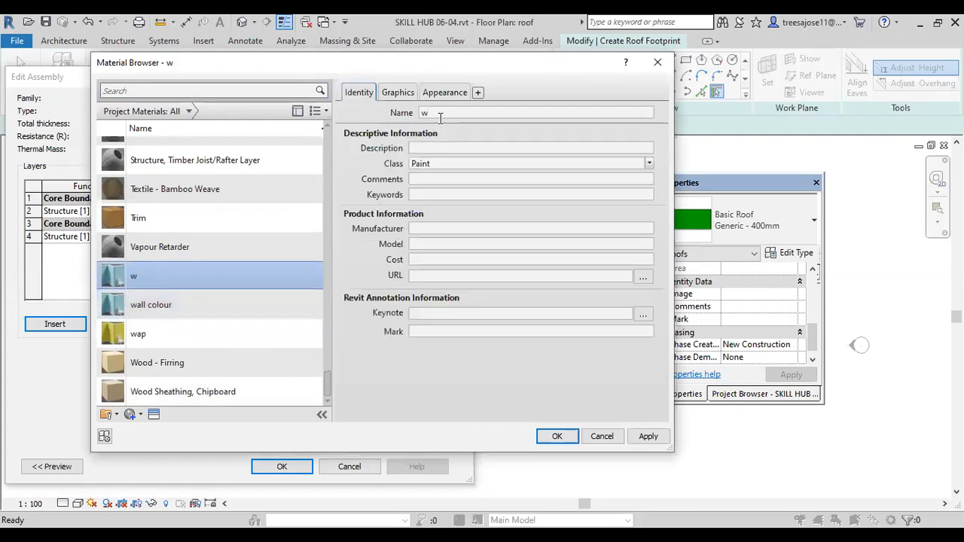
left_click(397, 93)
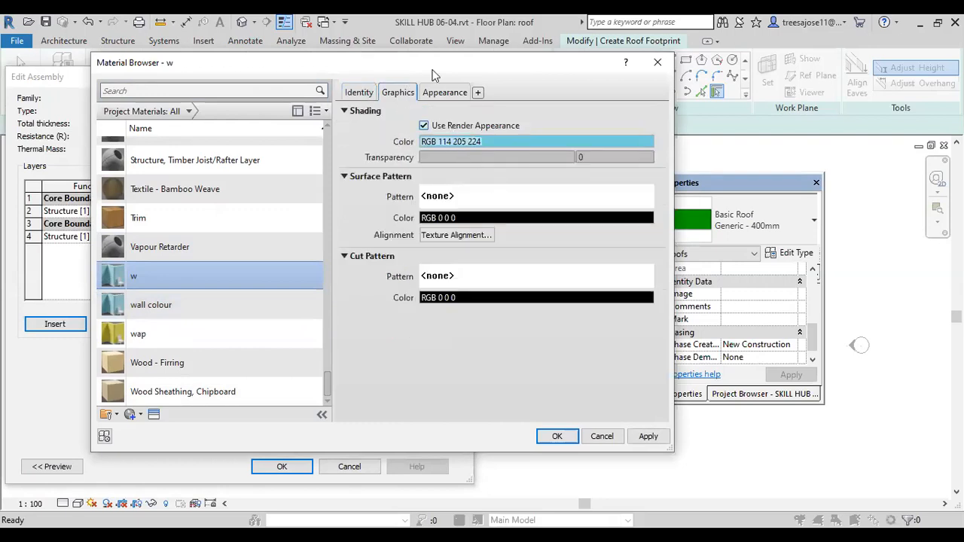
left_click(444, 92)
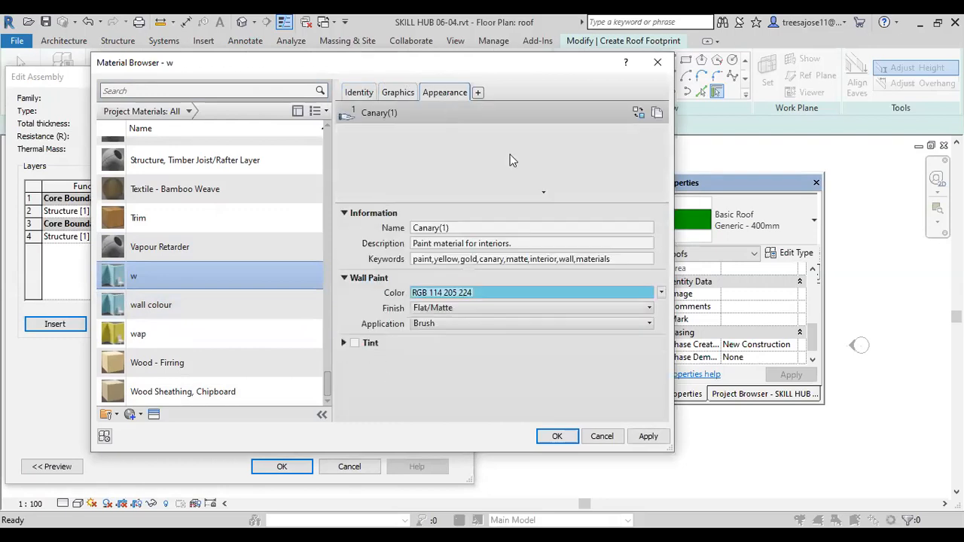
left_click(657, 113)
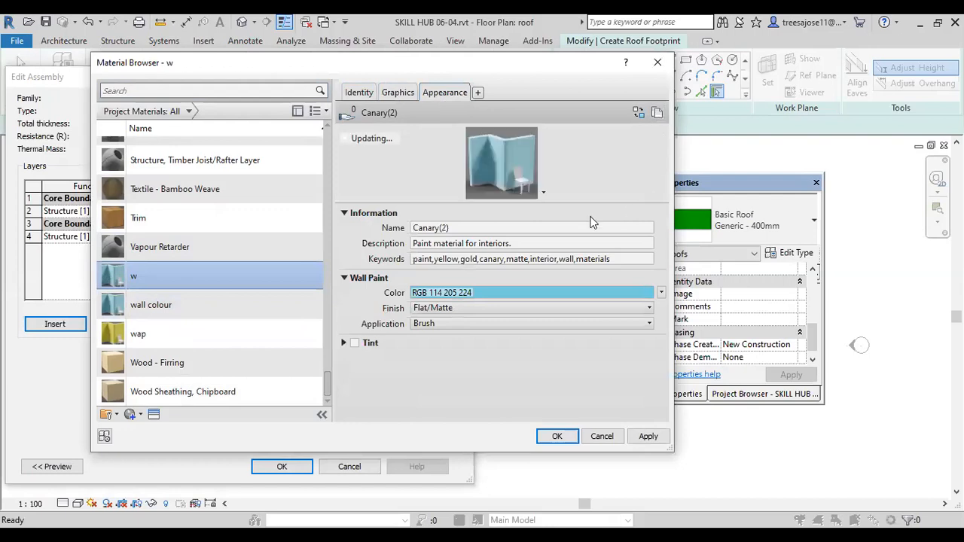
left_click(479, 293)
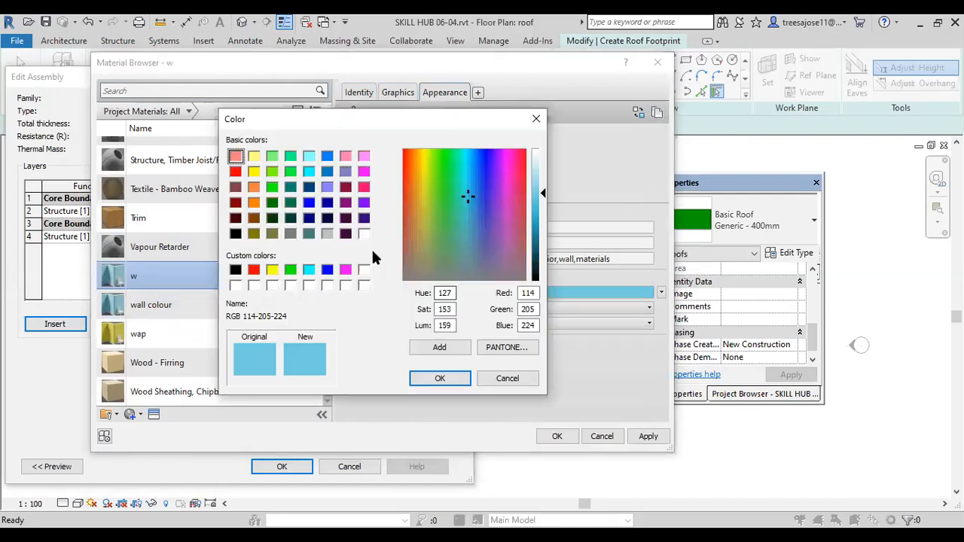
left_click(362, 234)
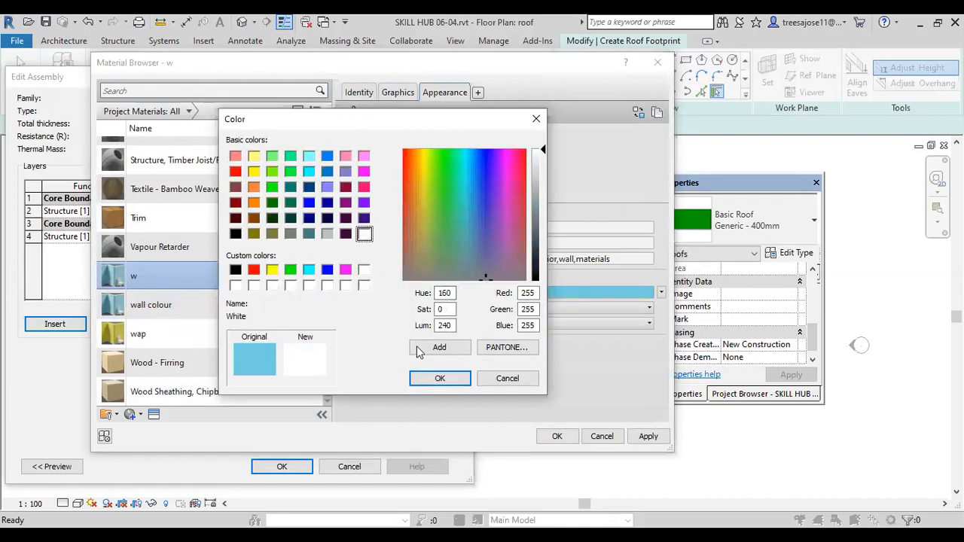
left_click(439, 378)
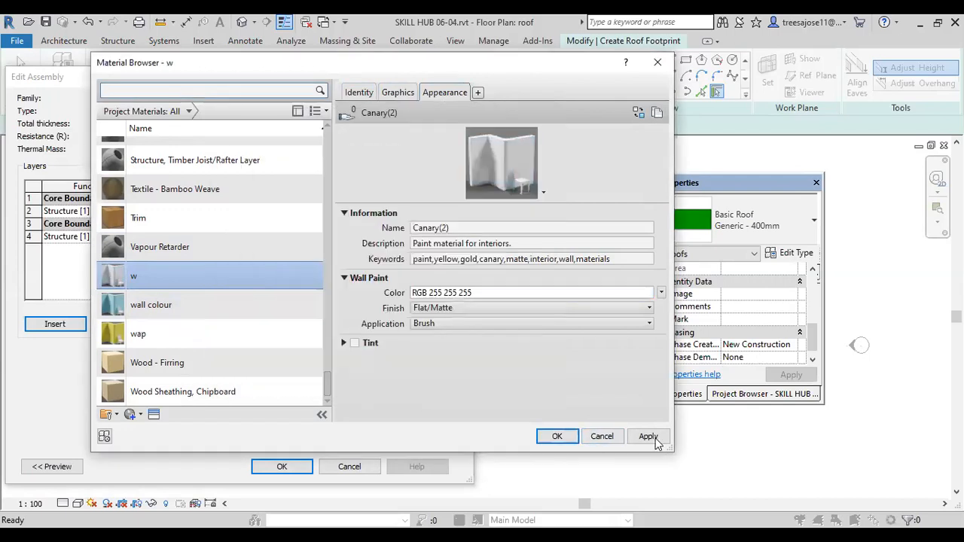
left_click(648, 437)
left_click(557, 437)
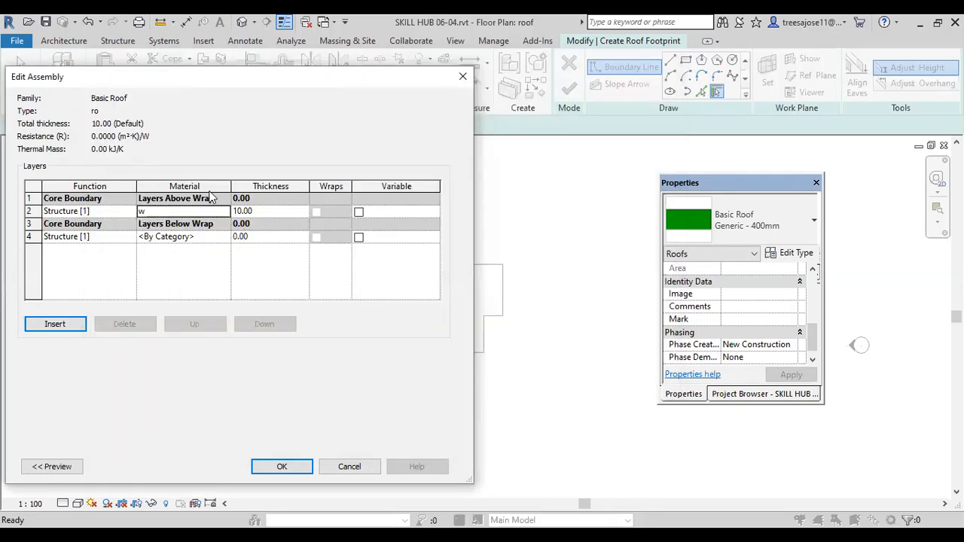
Step: For the structure layer below the core boundary, duplicate material w under the name r
left_click(178, 240)
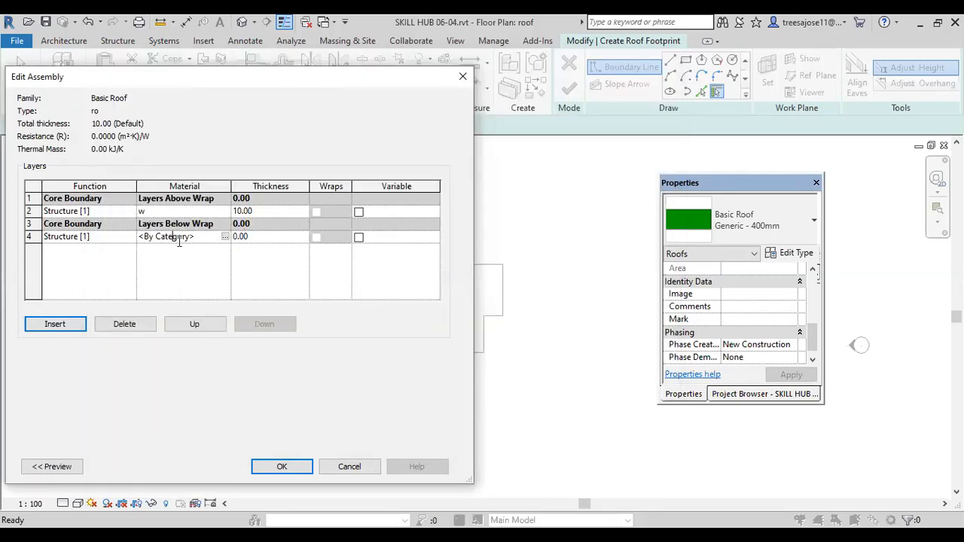
left_click(225, 237)
left_click(225, 237)
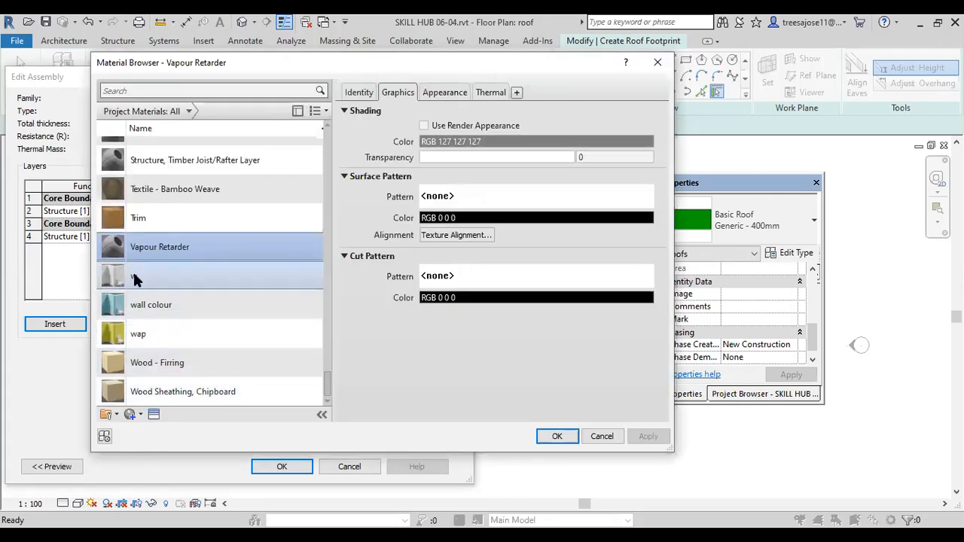
left_click(133, 279)
right_click(132, 278)
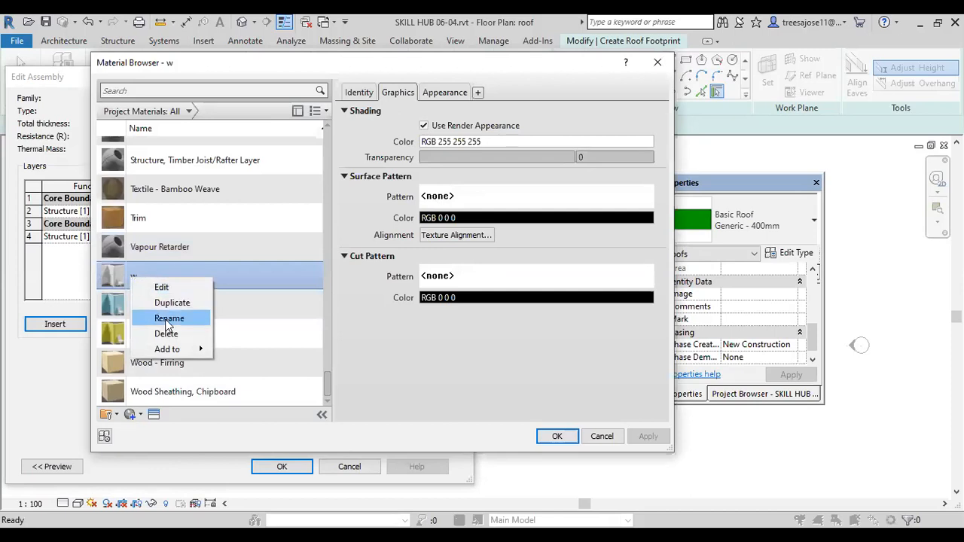
left_click(172, 303)
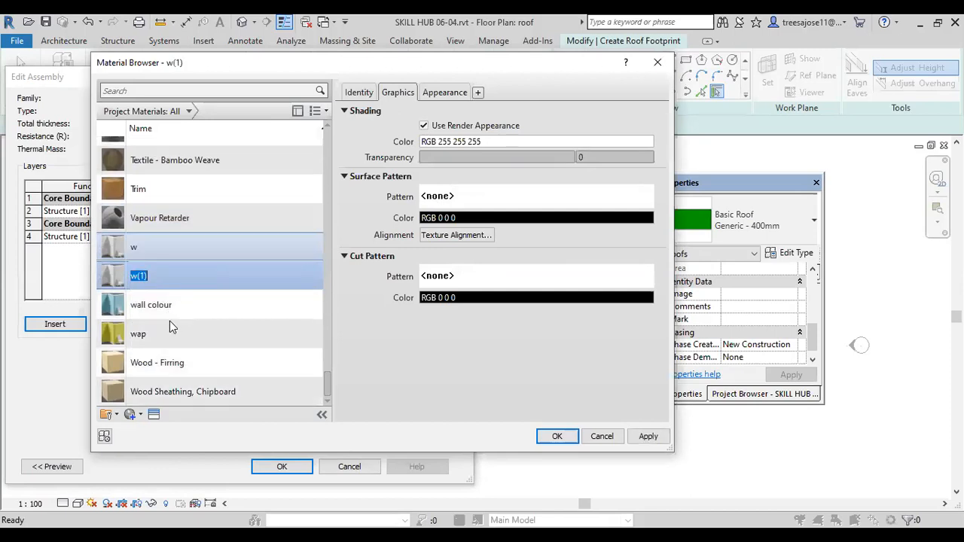
type("r")
left_click(113, 279)
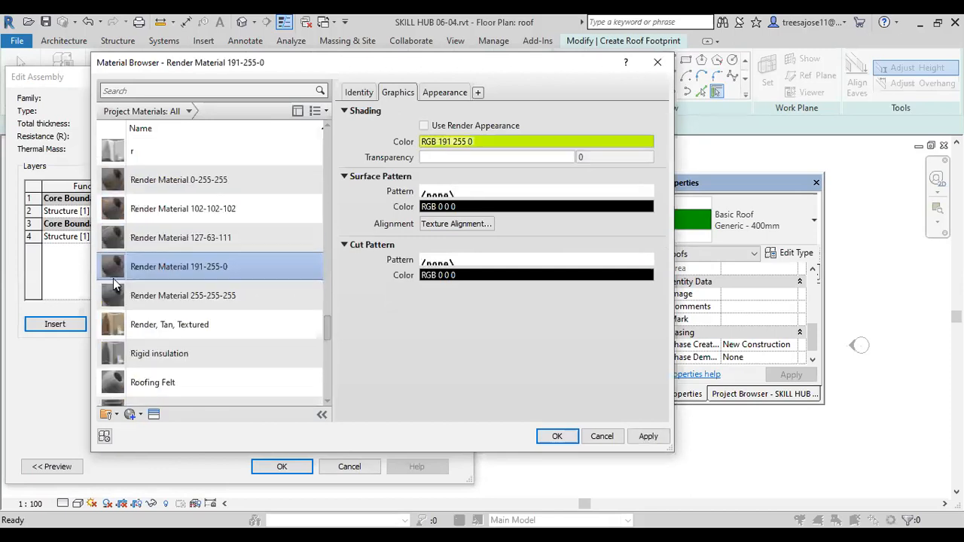
Step: Replace the appearance of Render Material 191-255-0 with the Standing Seam Roofing asset from the Appearance Library's Roofing category
scroll(173, 377, "down", 1)
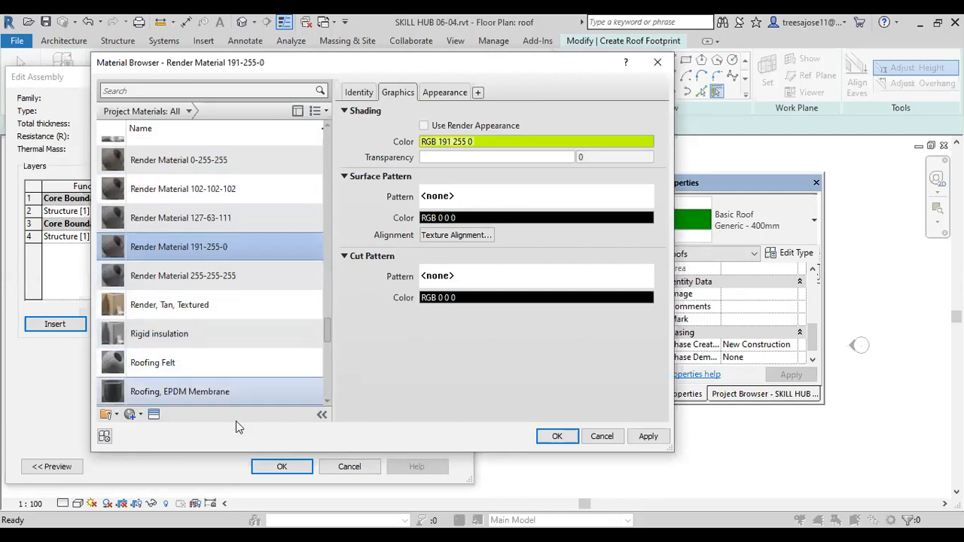
left_click(154, 414)
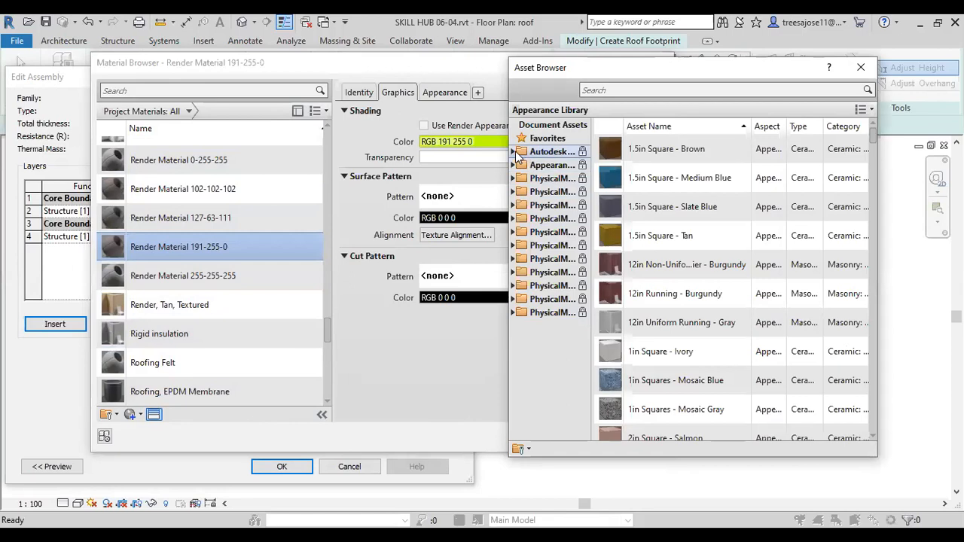
left_click(515, 152)
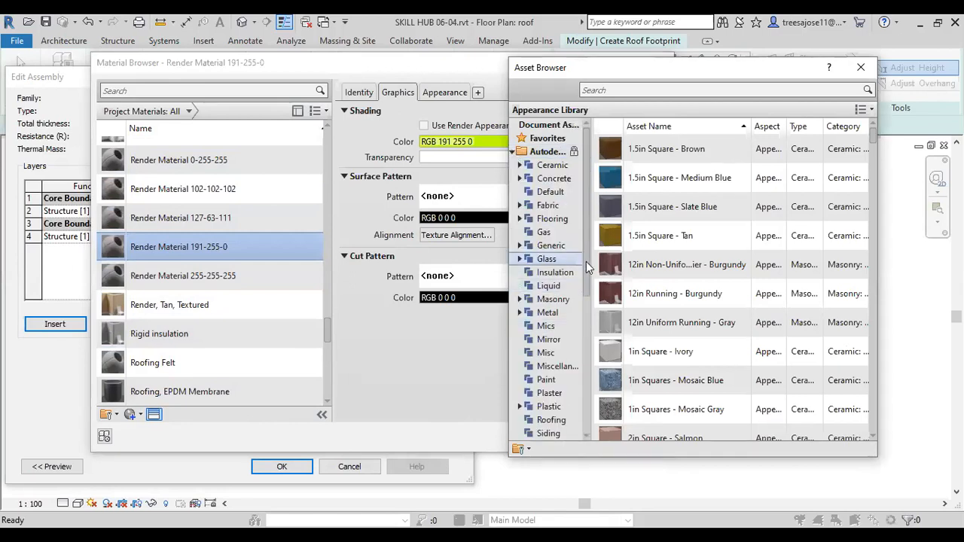
left_click_drag(586, 261, 588, 276)
left_click(539, 394)
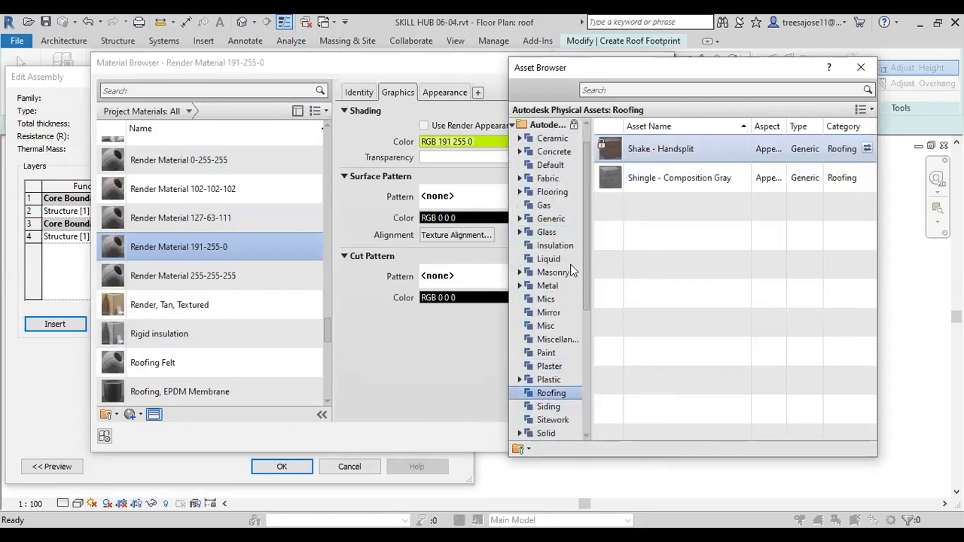
left_click(512, 125)
left_click(514, 165)
left_click(549, 380)
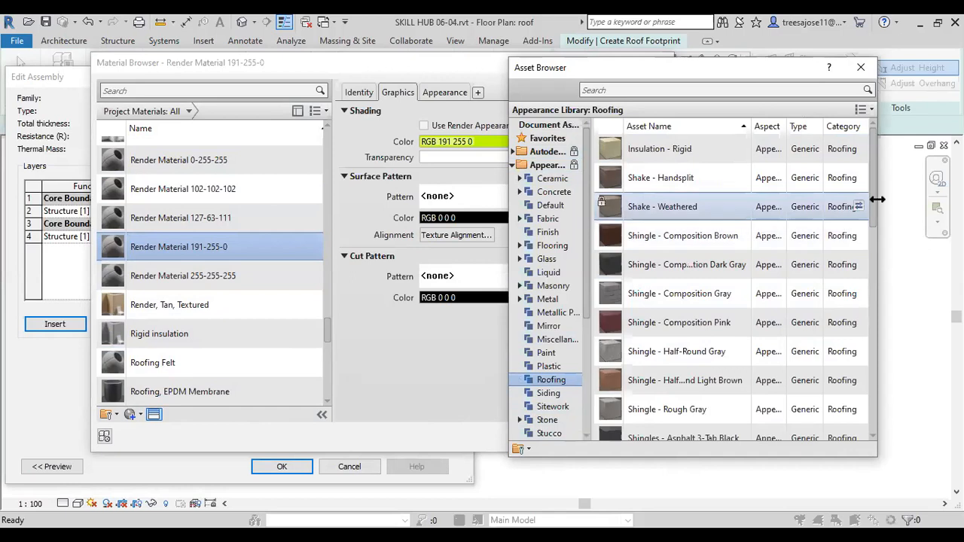
scroll(867, 270, "down", 4)
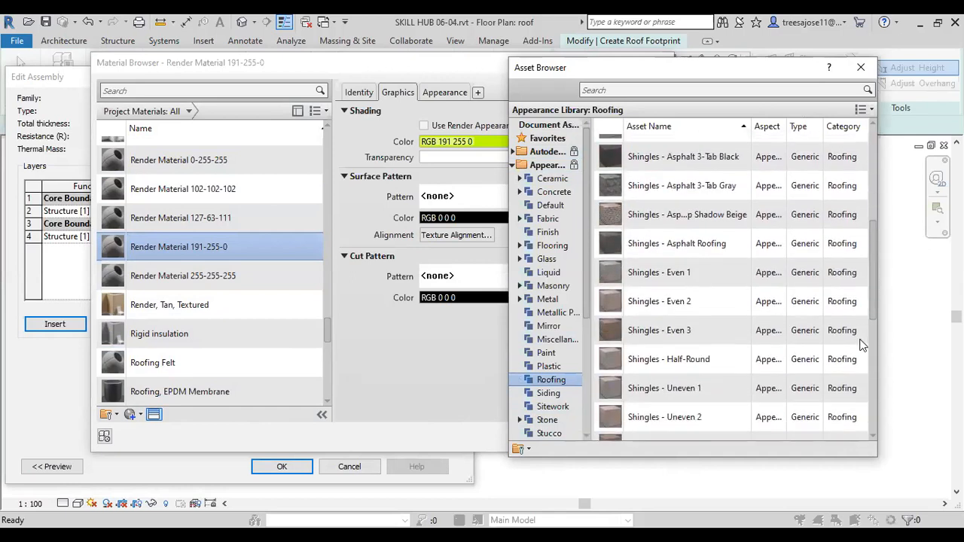
scroll(862, 345, "down", 4)
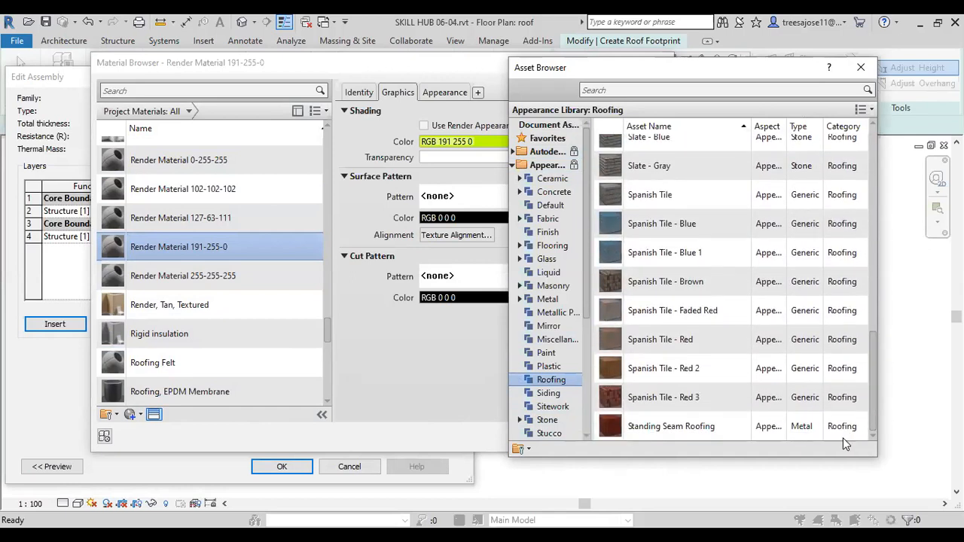
left_click(861, 426)
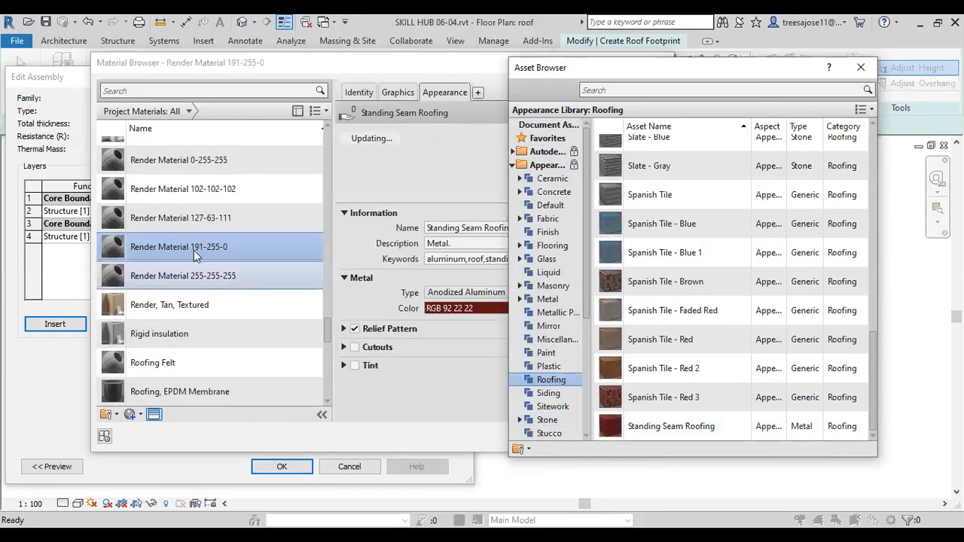
Step: Replace material r's appearance with the Spanish Tile - Red 3 roofing asset and assign r to the layer below the core boundary
left_click(329, 338)
left_click_drag(329, 324, 329, 311)
left_click(139, 277)
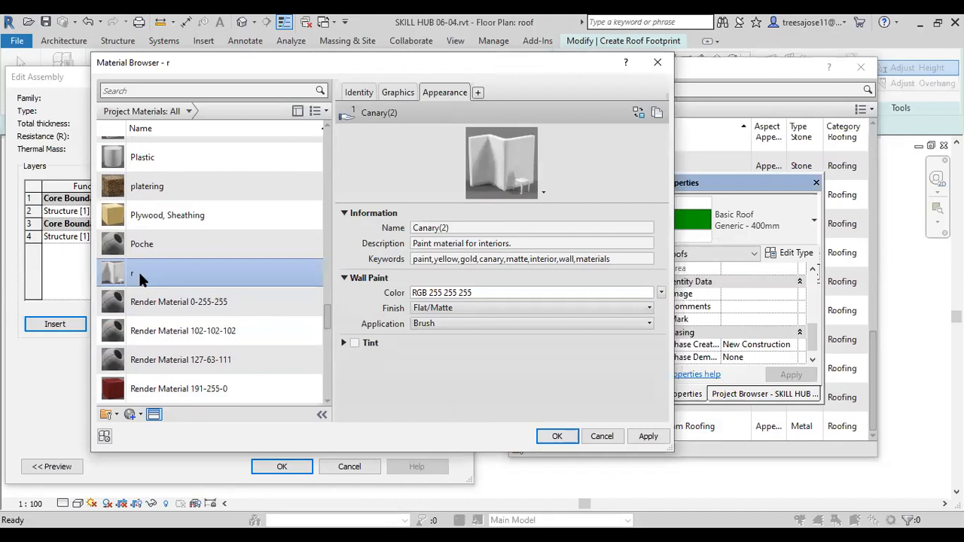
scroll(195, 400, "down", 1)
left_click(154, 415)
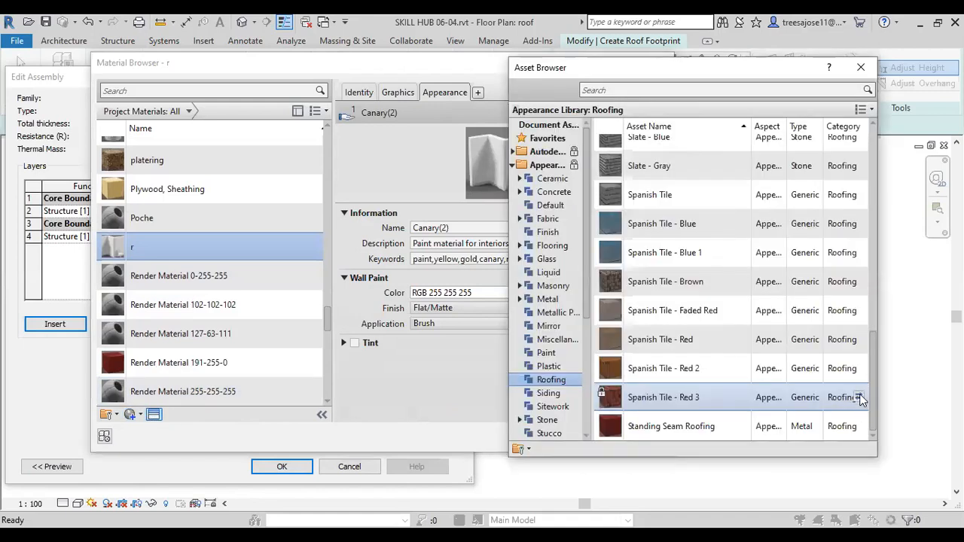
left_click(859, 397)
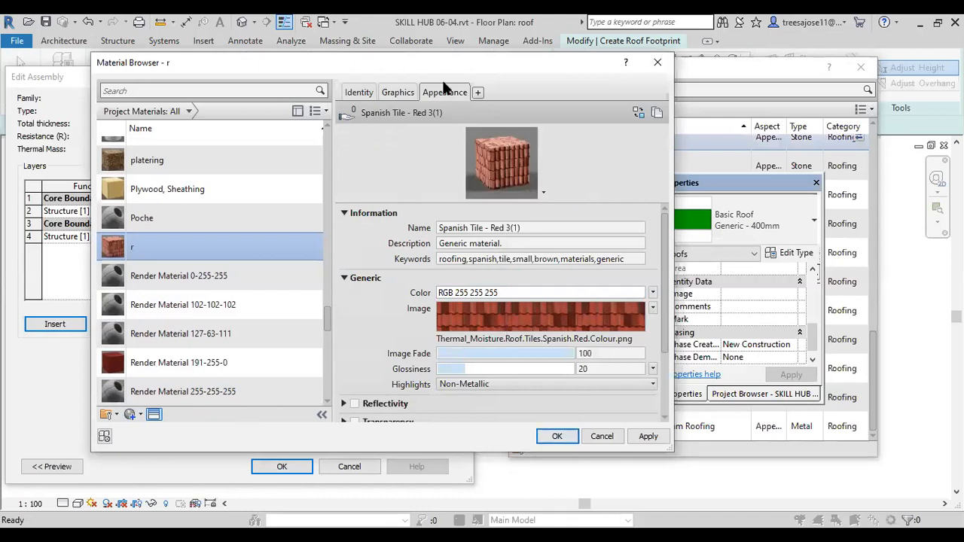
left_click(398, 92)
left_click(359, 92)
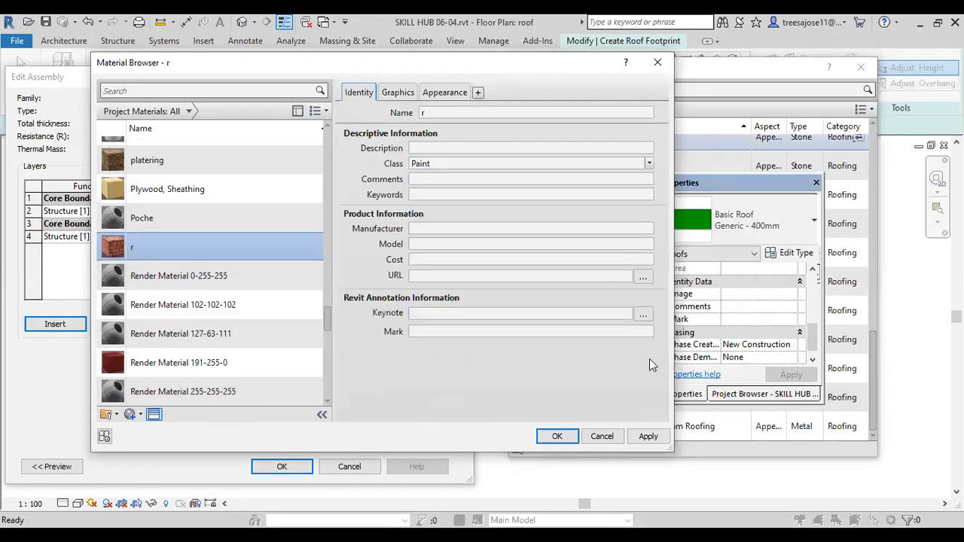
left_click(647, 436)
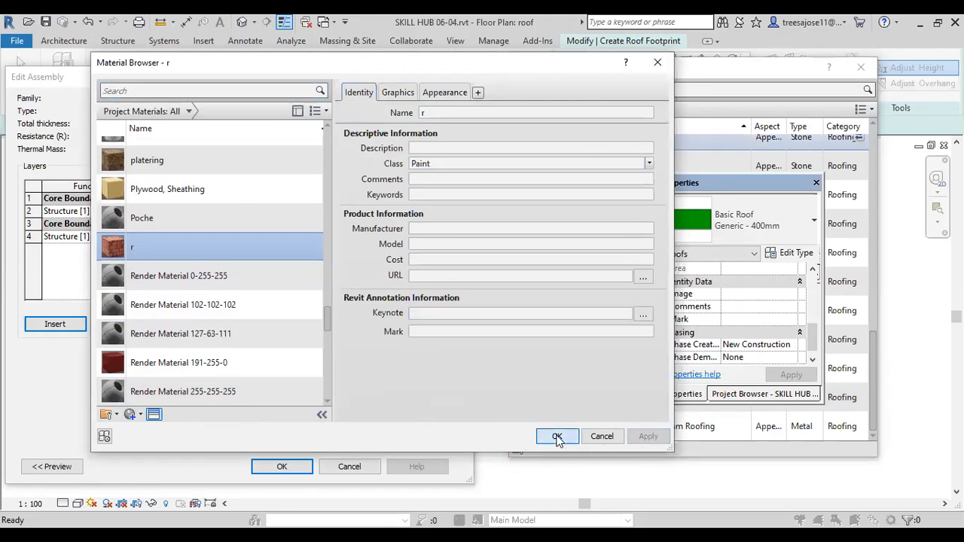
left_click(556, 437)
Step: Set the thickness of the layer with material r to 0.01 and try to confirm the ro roof assembly
left_click(272, 466)
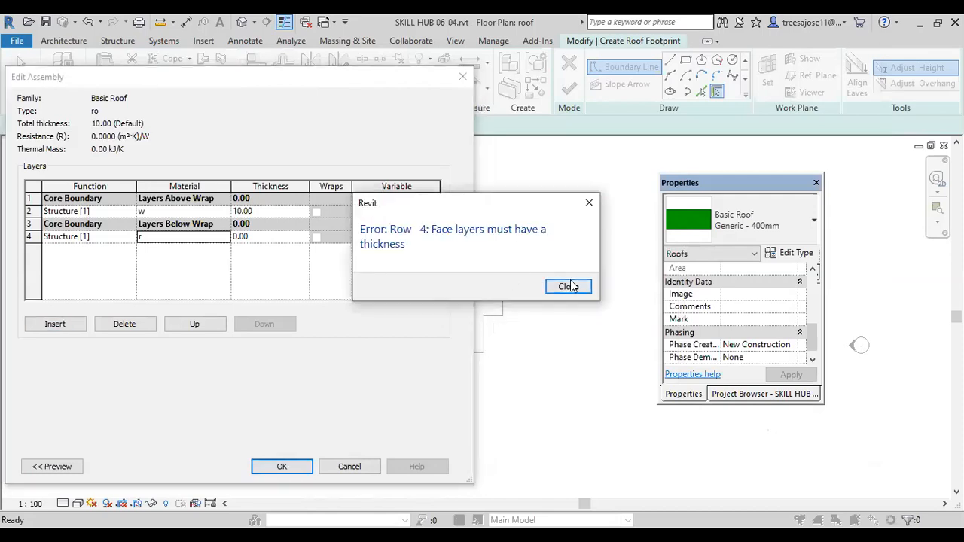
left_click(570, 286)
left_click(269, 238)
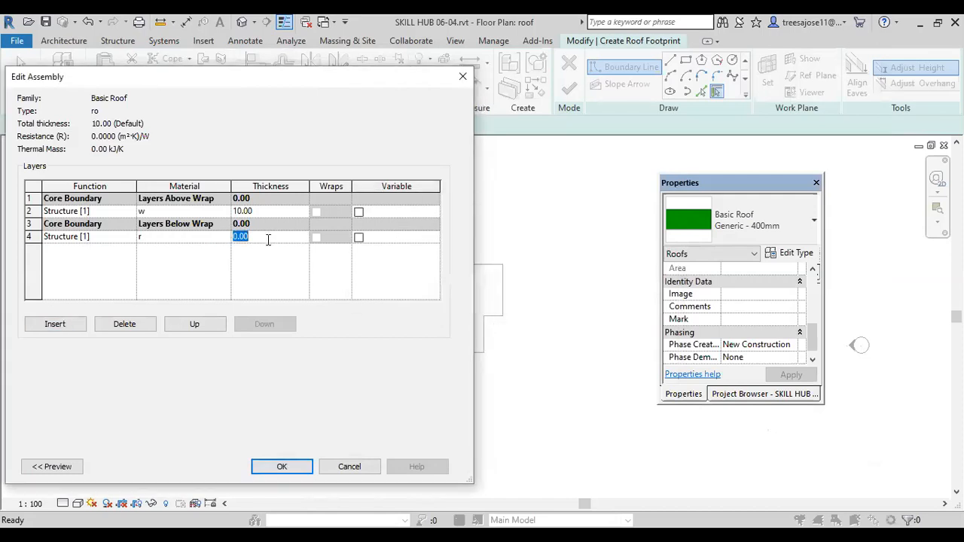
type("1")
left_click(267, 214)
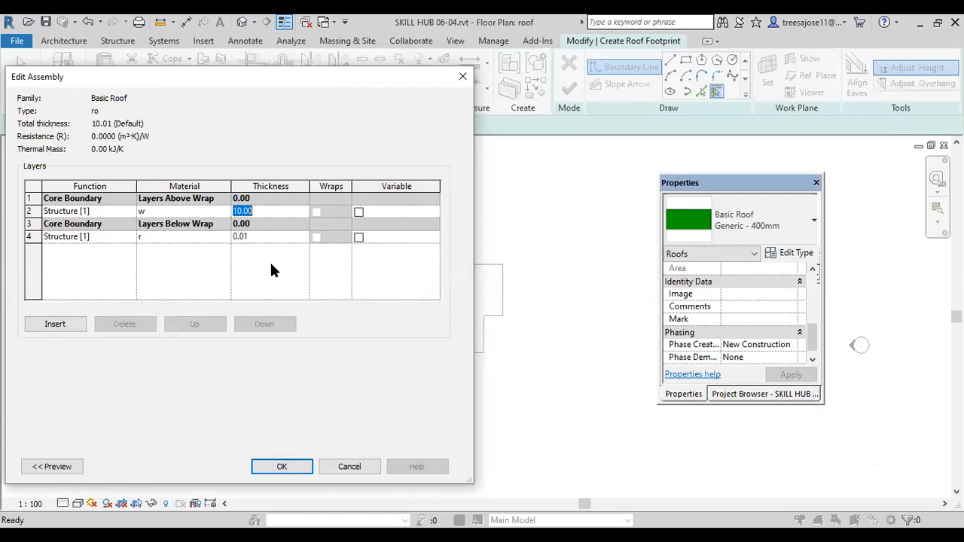
left_click(281, 463)
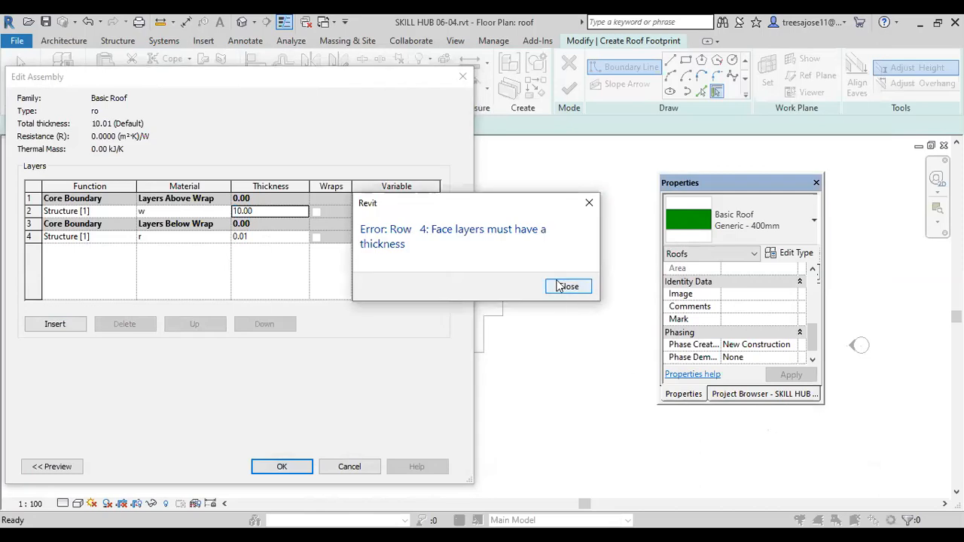
left_click(567, 287)
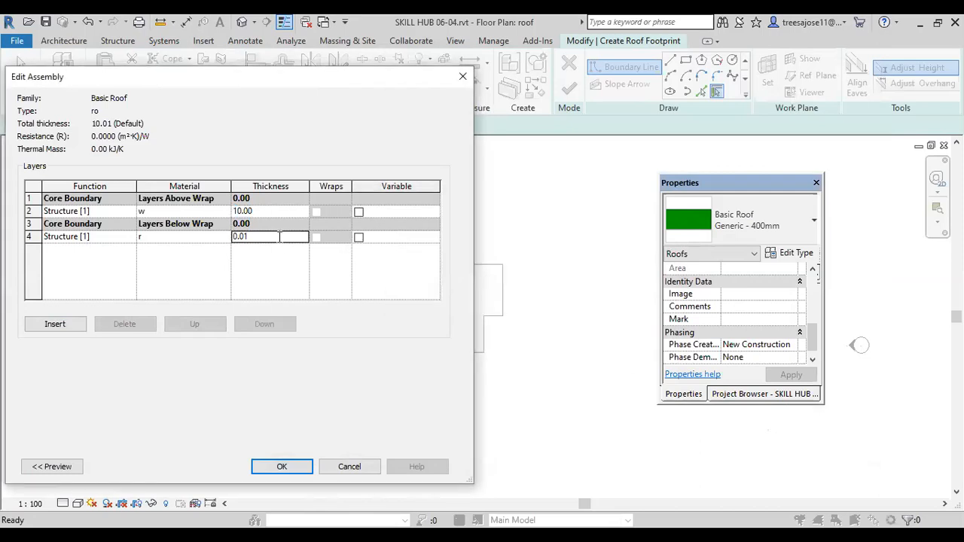
Step: Set the thickness of the layer with material r to 1 and confirm the ro roof type
double_click(280, 237)
type("1")
left_click(281, 463)
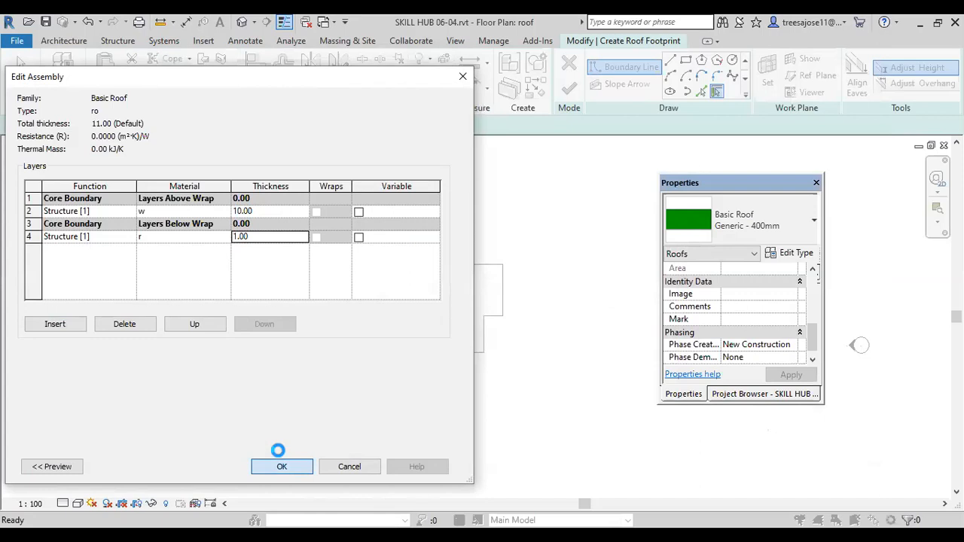
left_click(298, 466)
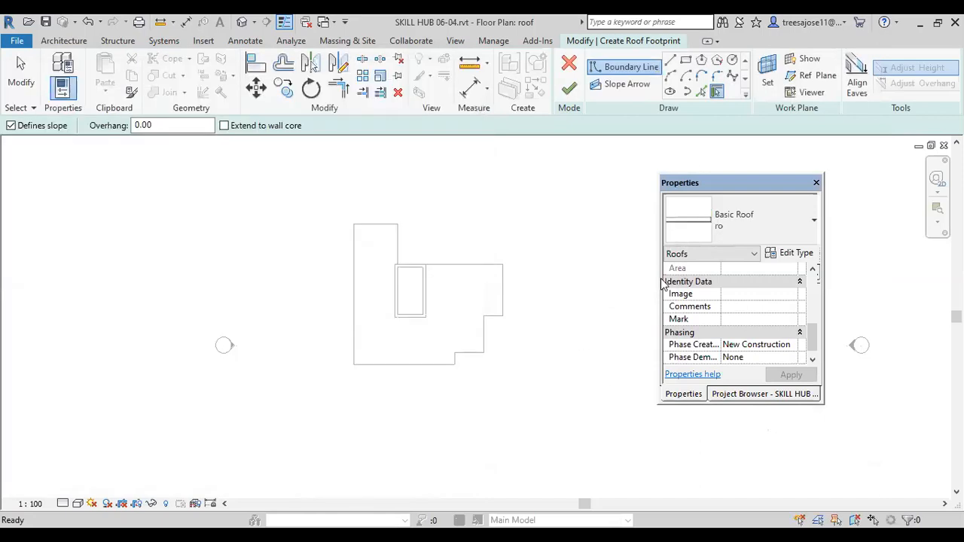
Step: Reorder the ro roof type's assembly so the layer with material r sits above the upper core boundary
left_click(694, 230)
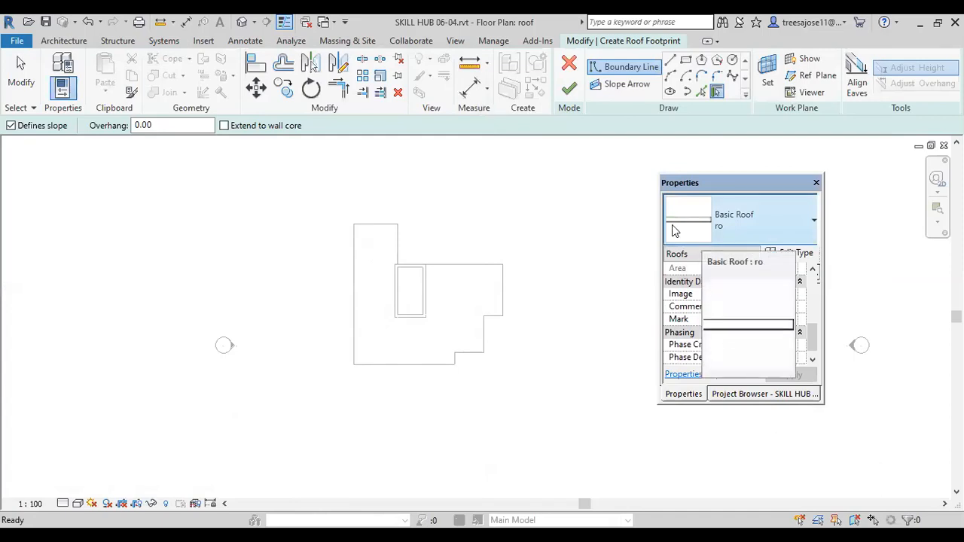
left_click(686, 229)
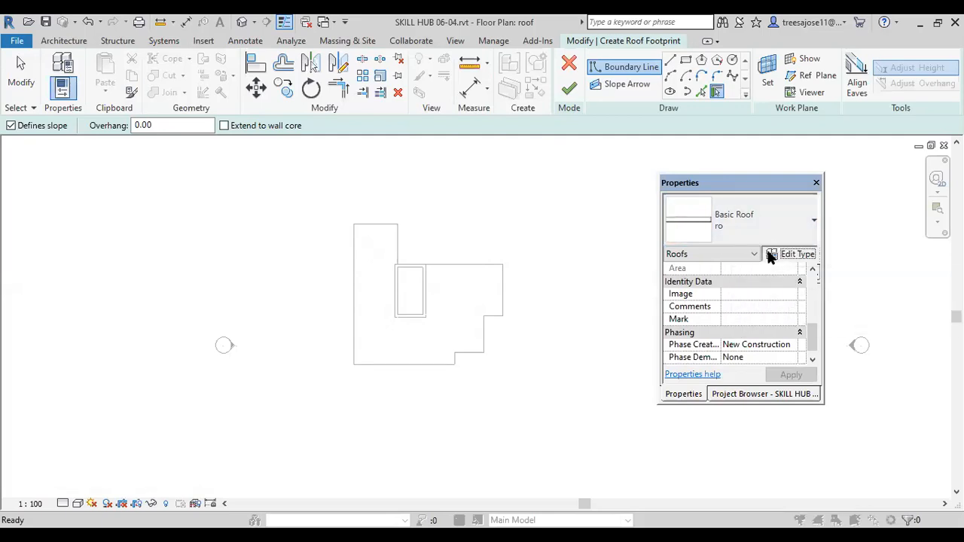
left_click(791, 254)
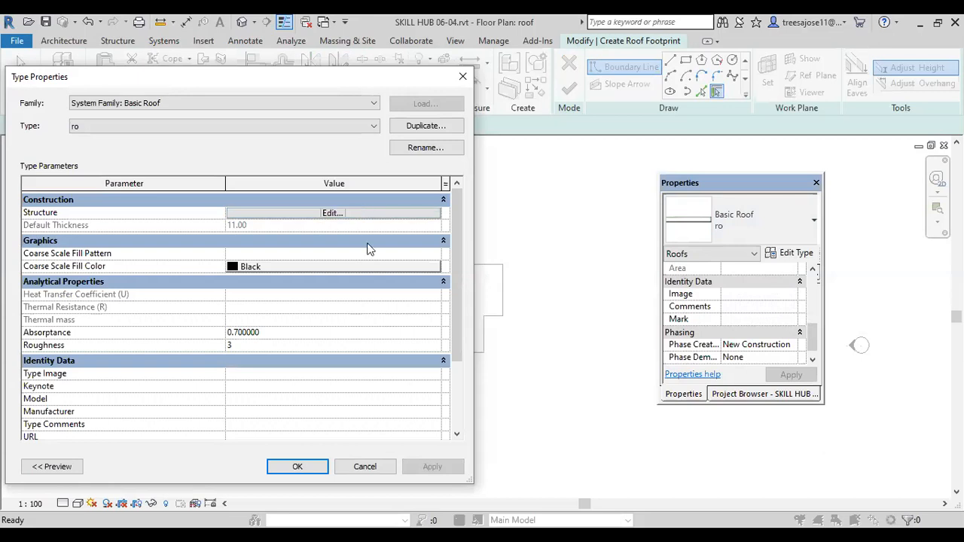
left_click(330, 213)
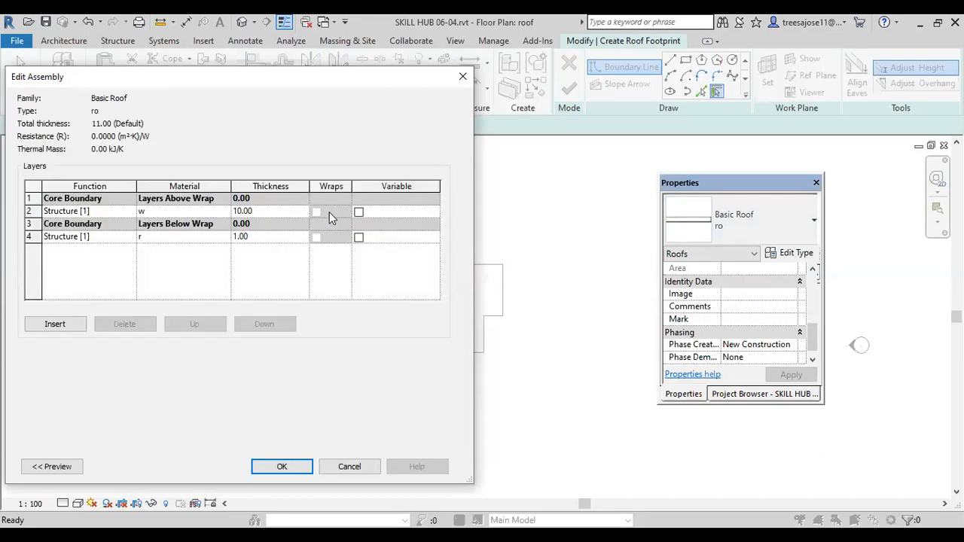
left_click(93, 238)
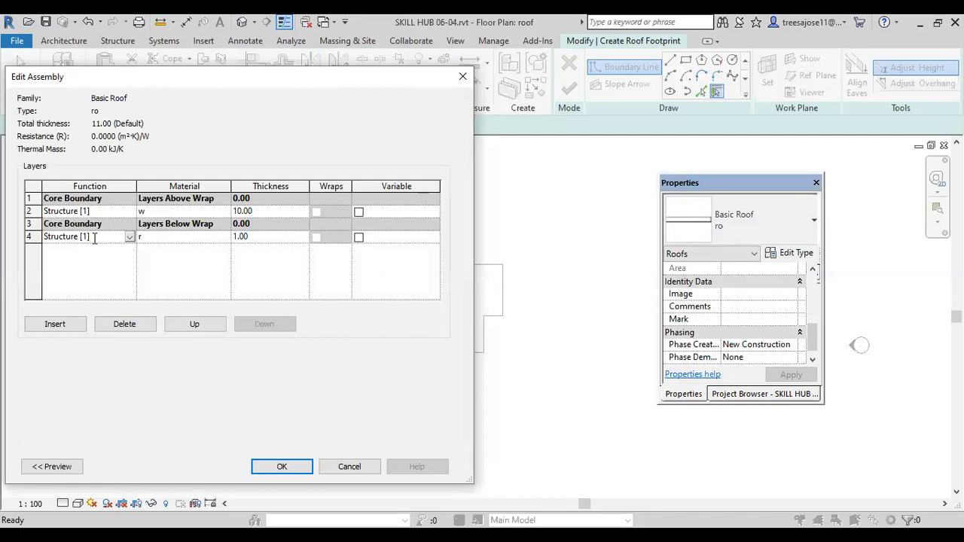
left_click(190, 327)
left_click(190, 326)
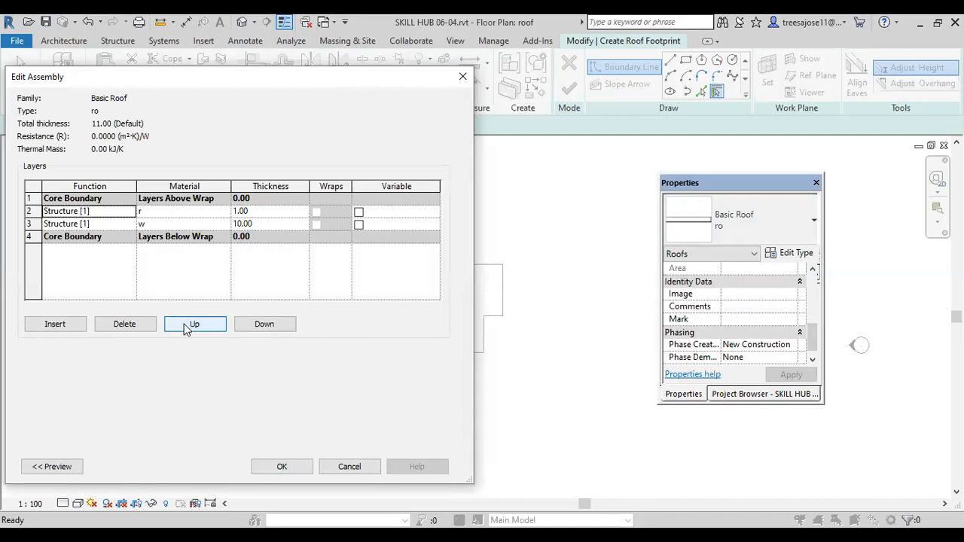
left_click(188, 328)
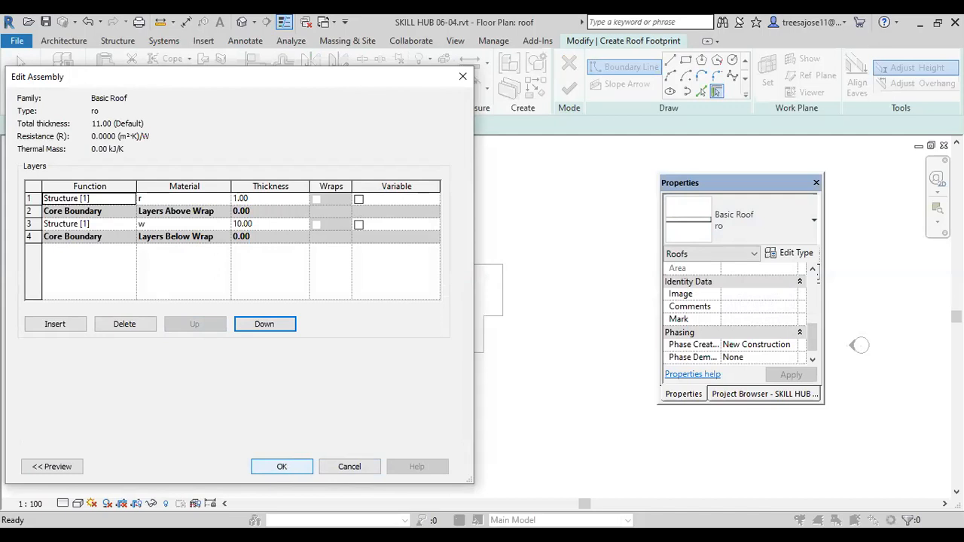
left_click(290, 464)
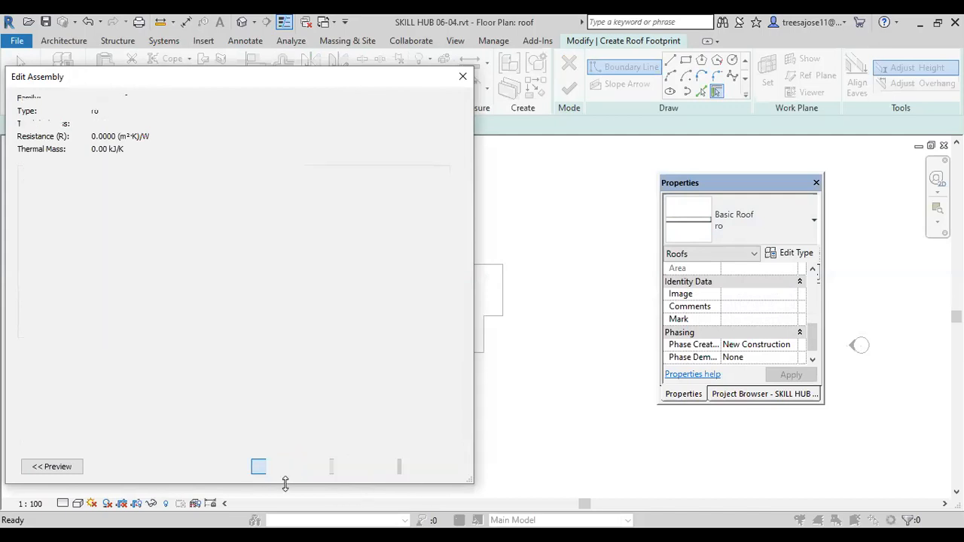
left_click(434, 468)
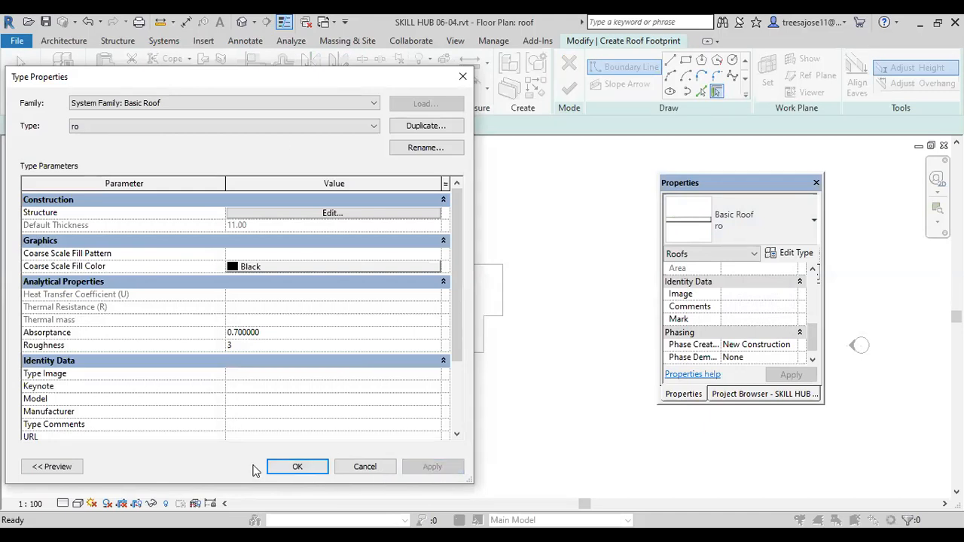
left_click(287, 466)
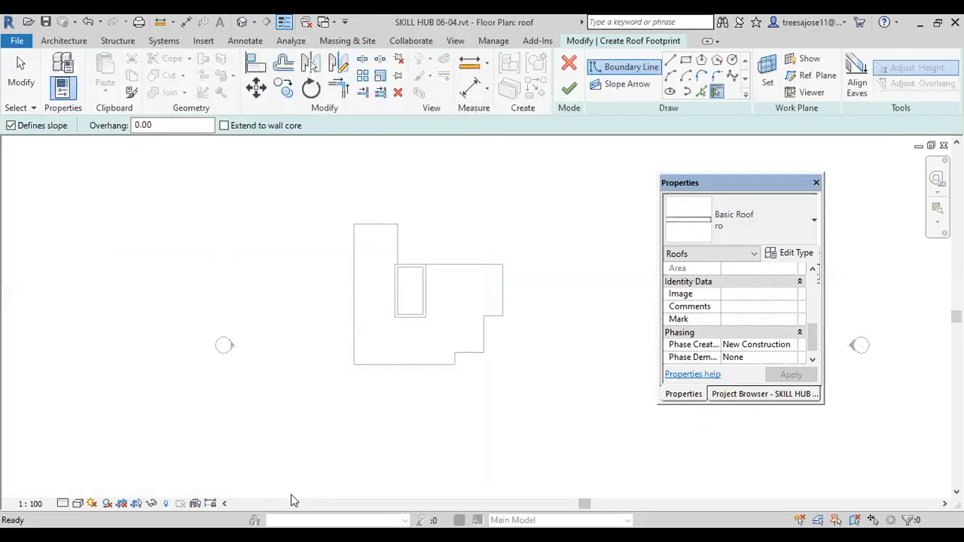
Step: Sketch a rectangular roof boundary of about 336 by 507.5 around the small inner room's outer walls, using an offset of 45
left_click(685, 63)
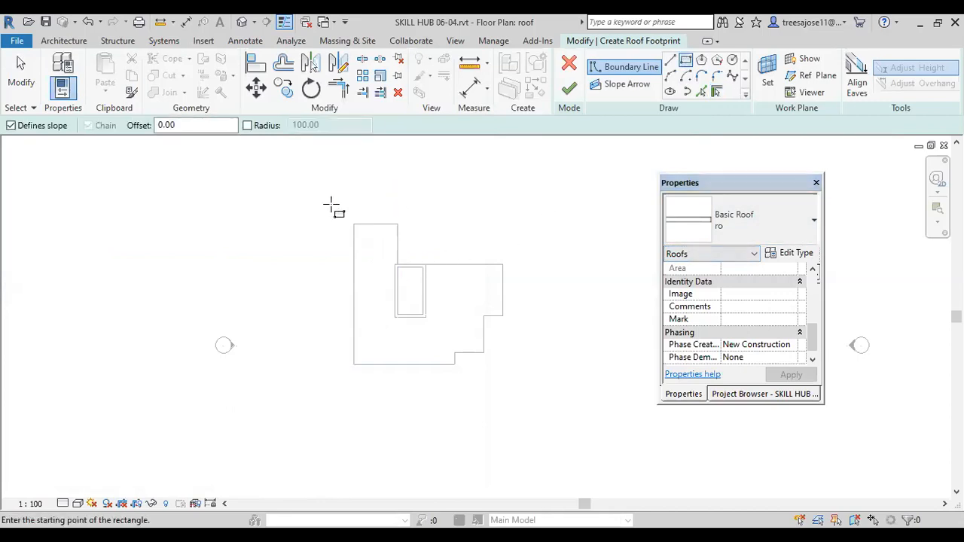
left_click_drag(194, 126, 100, 122)
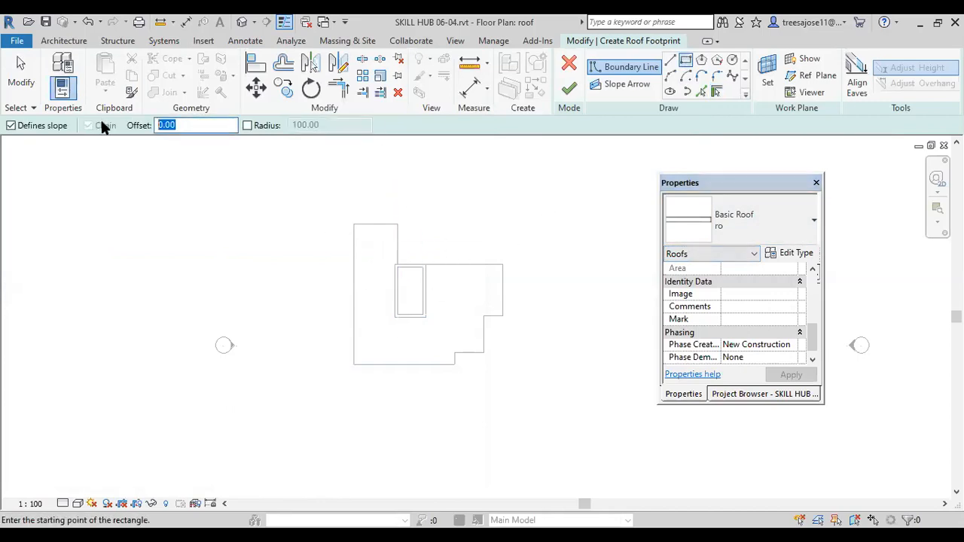
type("45")
scroll(387, 264, "up", 2)
scroll(377, 260, "up", 1)
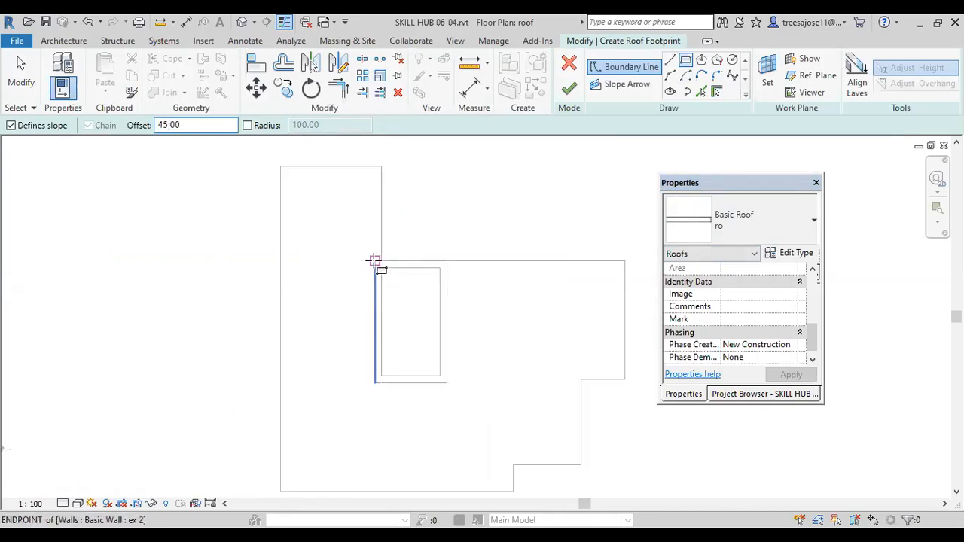
left_click(375, 261)
scroll(437, 391, "up", 2)
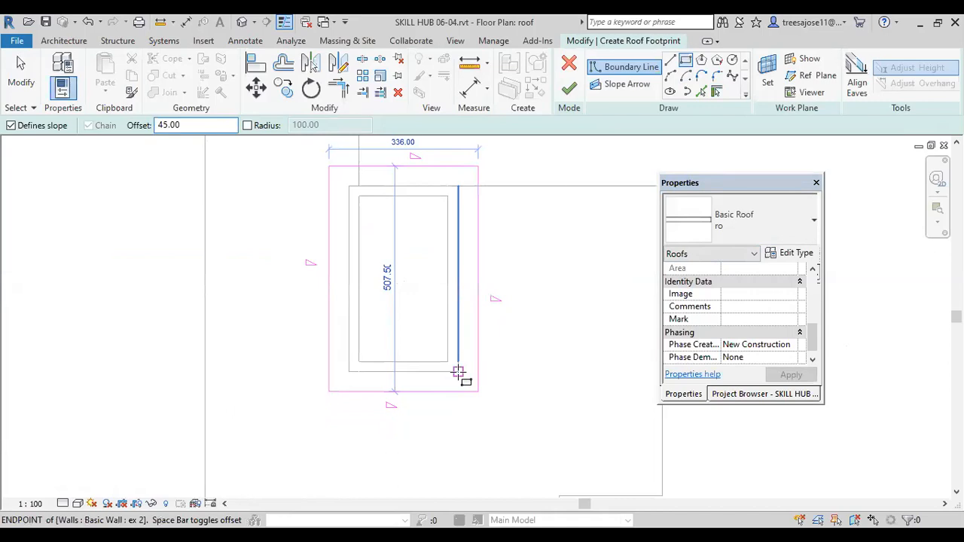
left_click(458, 371)
left_click(20, 70)
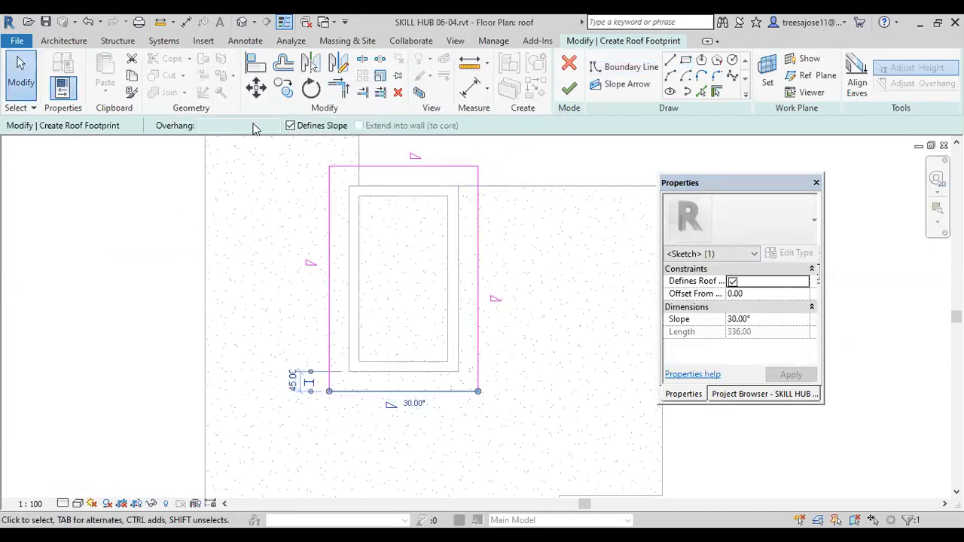
Step: Turn off slope definition for the upper, lower and right-hand boundary lines so that only the left-hand line defines the slope
left_click(374, 166)
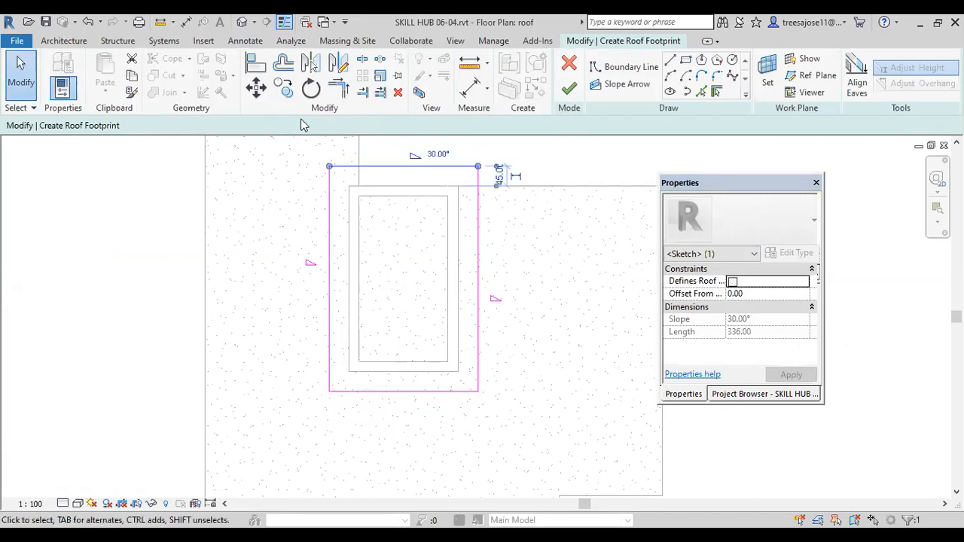
left_click(290, 126)
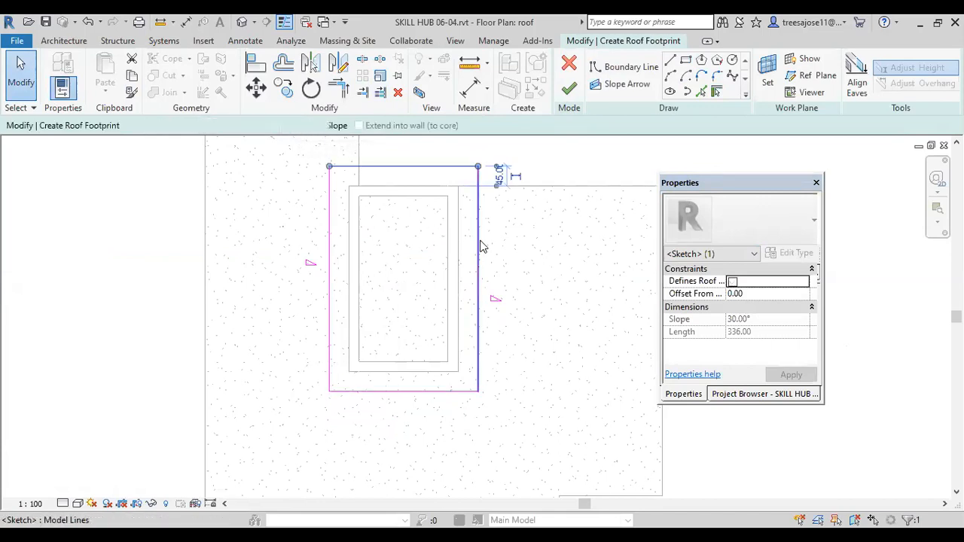
left_click(478, 243)
left_click(291, 126)
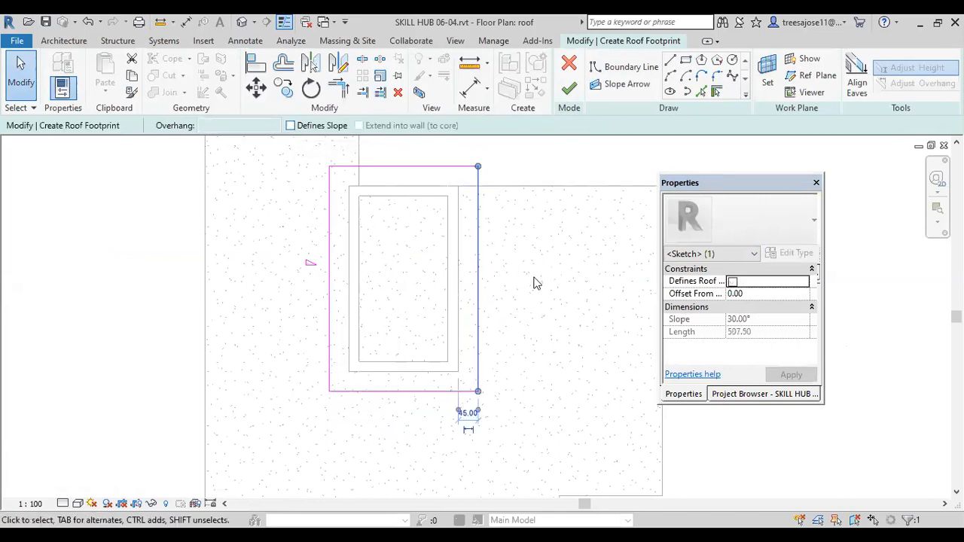
left_click(569, 303)
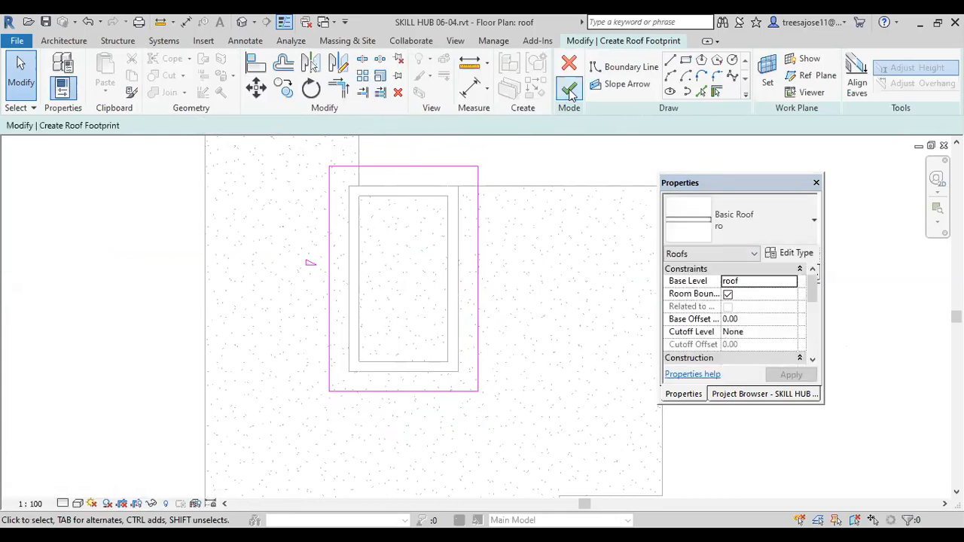
Step: Finish the roof footprint and attach the highlighted walls to the roof
left_click(569, 89)
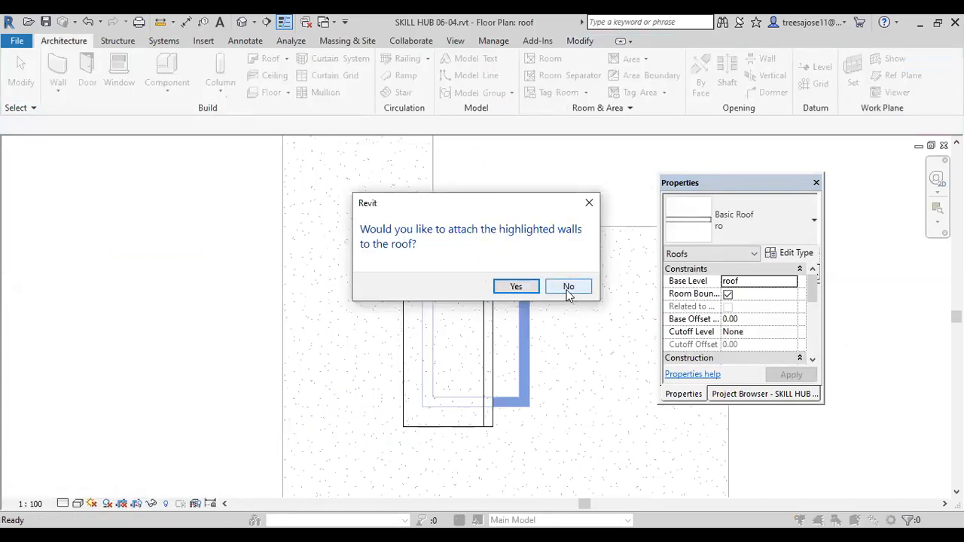
left_click(523, 287)
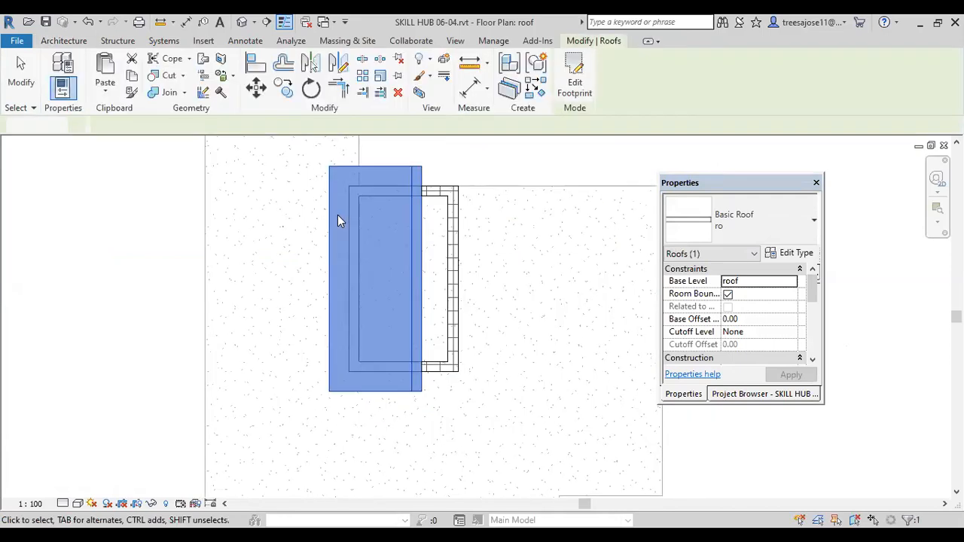
key("Escape")
Step: Examine the new single-slope roof in the 3D view, including its layers along the eave edge above the yellow walls
left_click(266, 22)
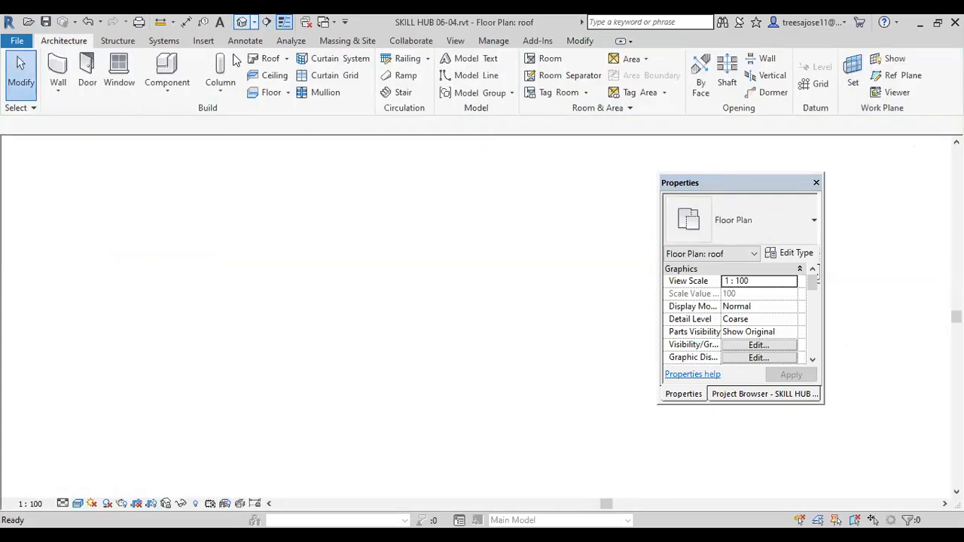
scroll(488, 241, "up", 5)
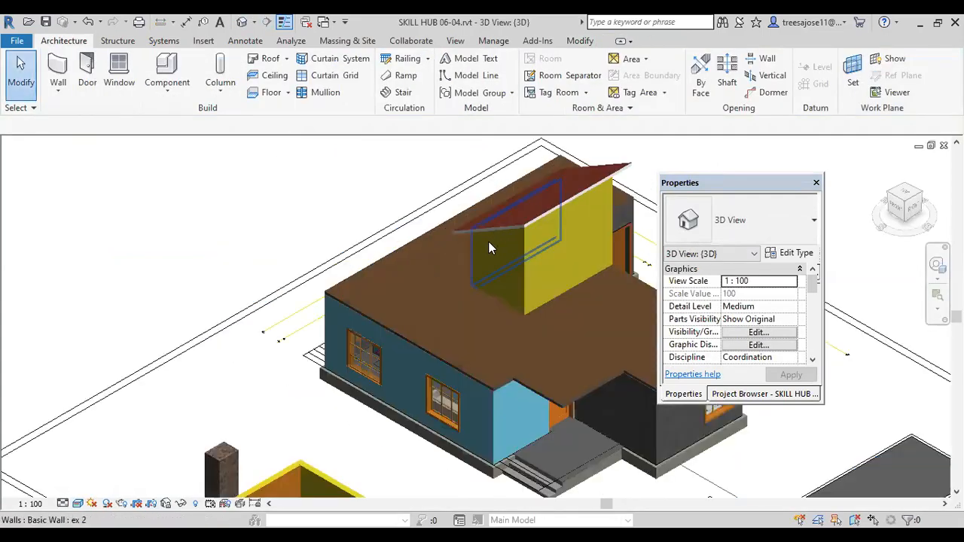
scroll(414, 341, "up", 4)
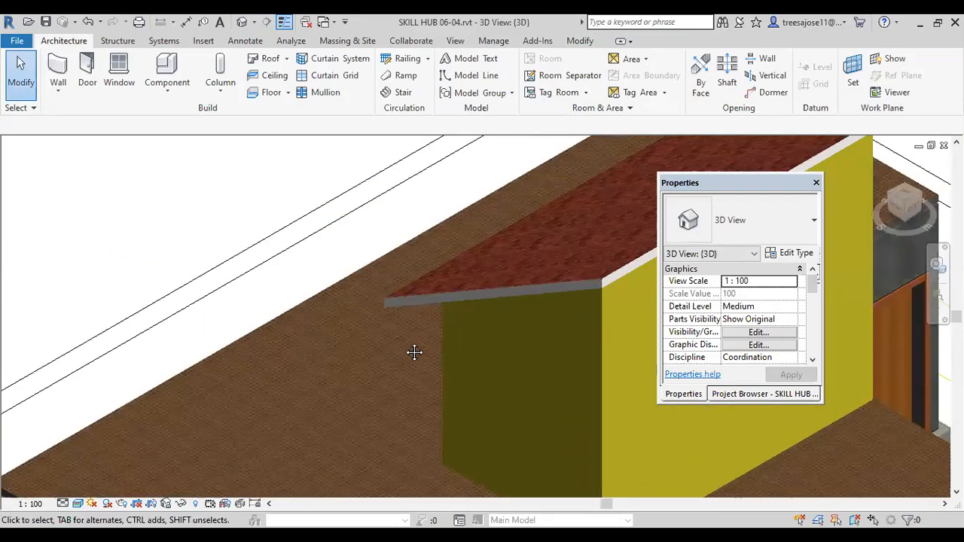
scroll(381, 293, "up", 3)
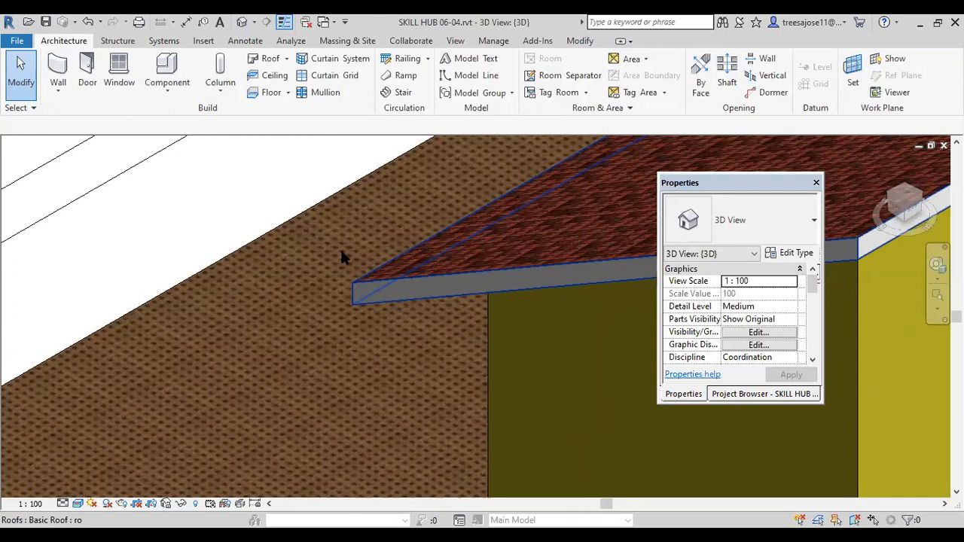
middle_click_drag(340, 253, 370, 245, "shift")
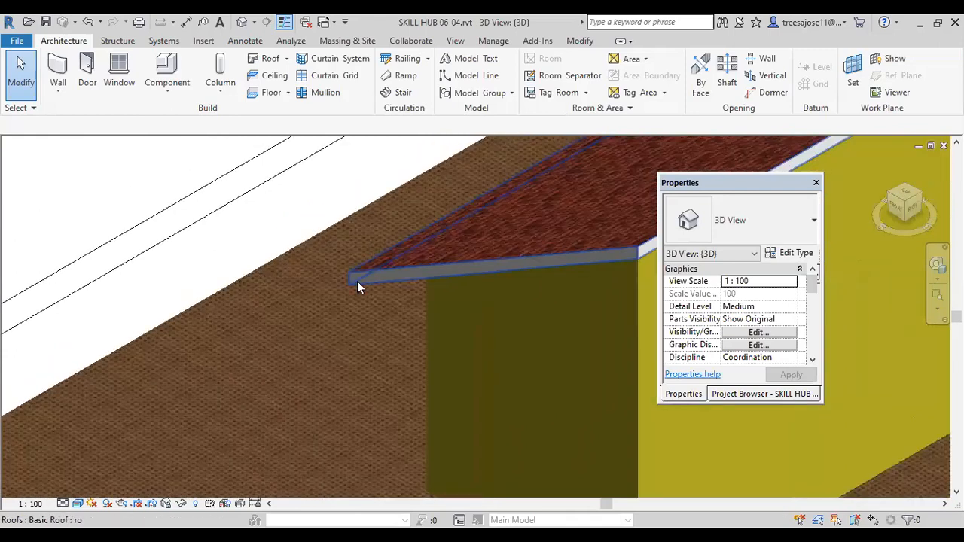
scroll(357, 281, "down", 5)
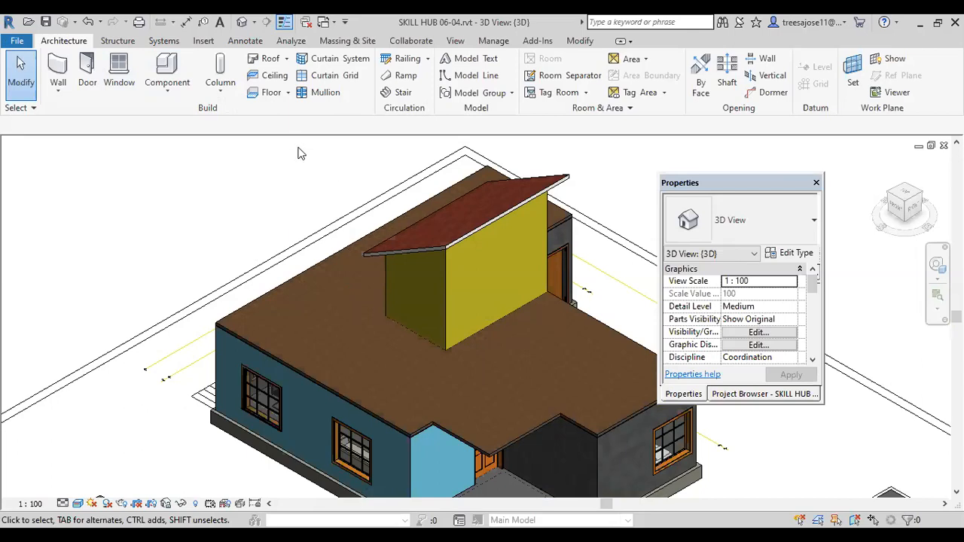
scroll(298, 151, "down", 1)
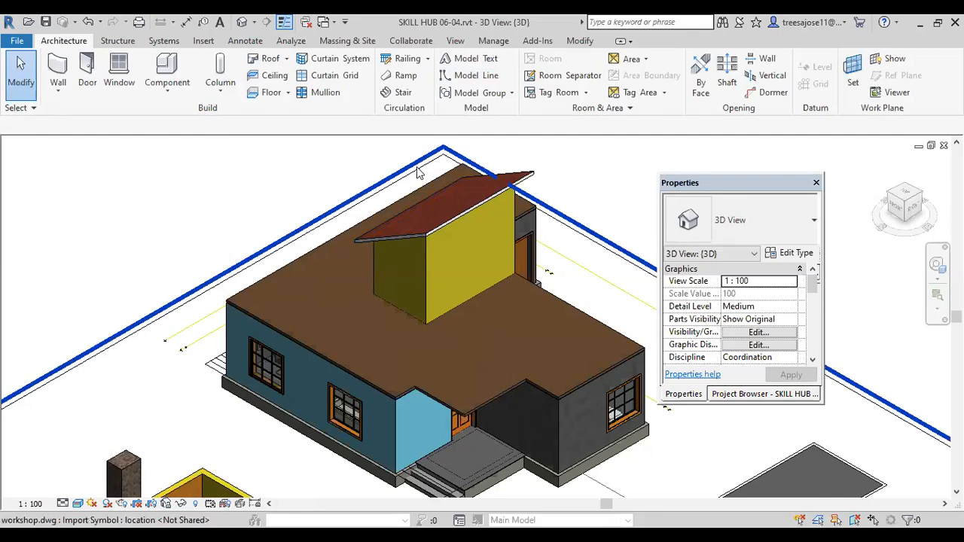
Step: Start a new material takeoff schedule for the Walls category, keeping New Construction as its phase
left_click(457, 42)
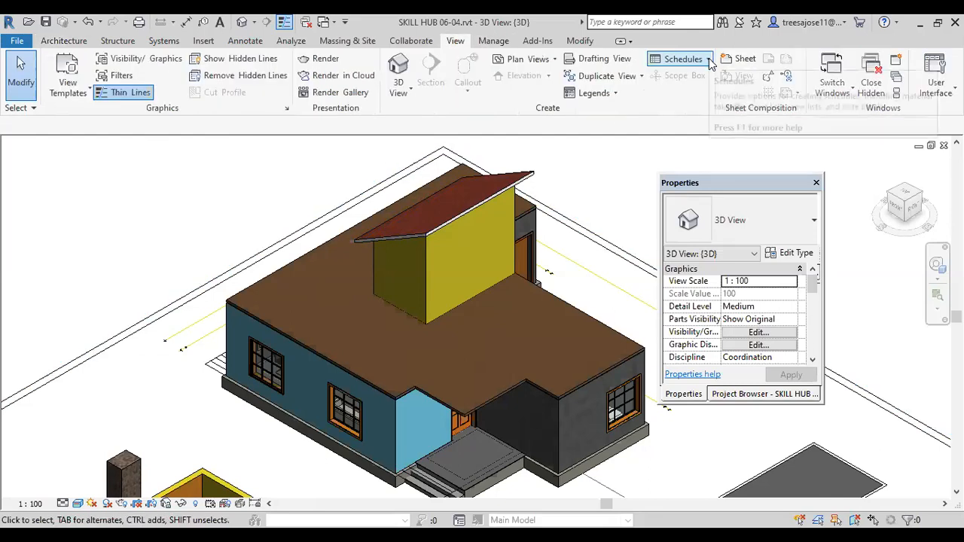
left_click(709, 60)
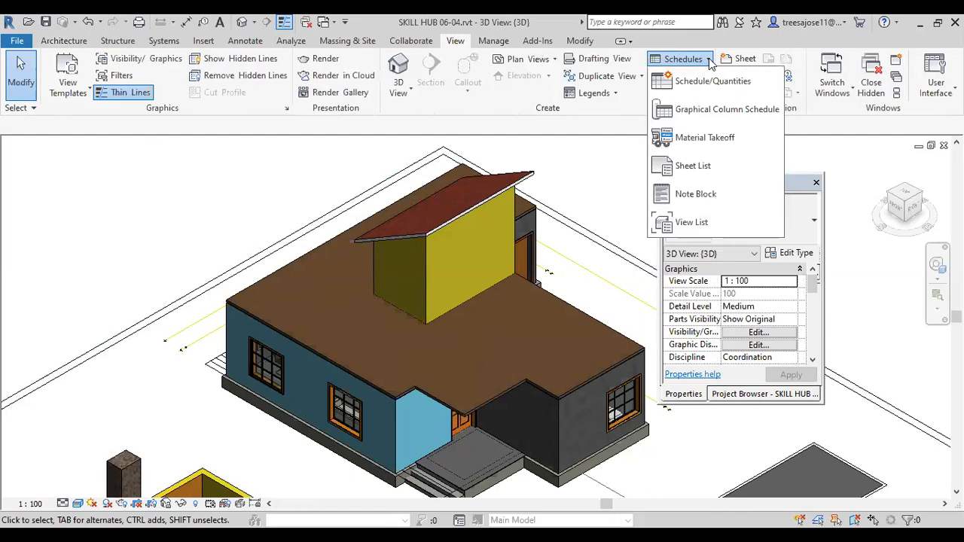
left_click(700, 141)
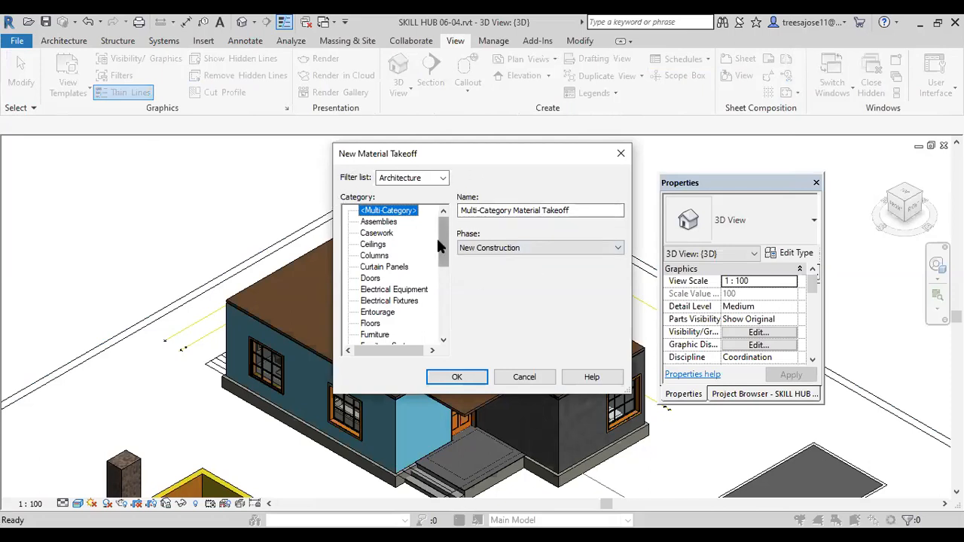
scroll(446, 243, "down", 2)
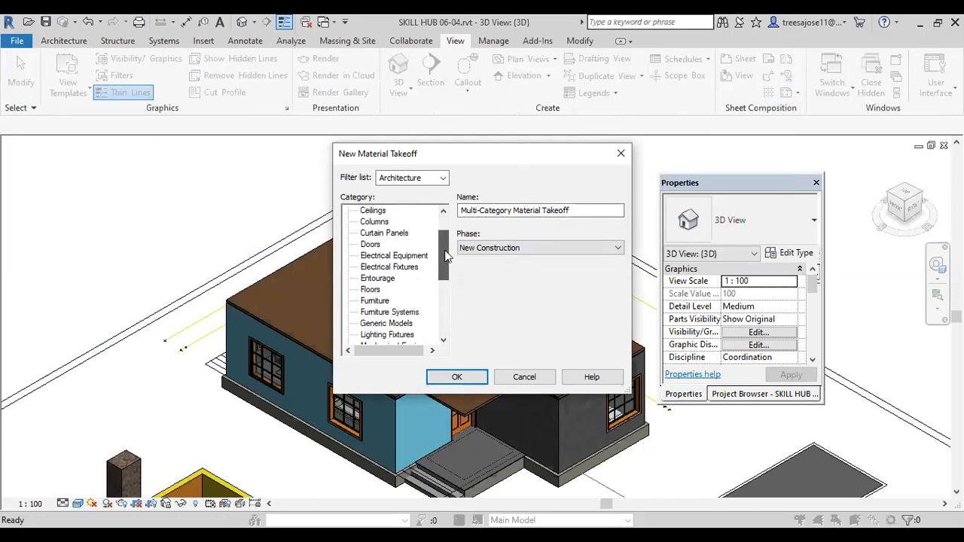
key("w")
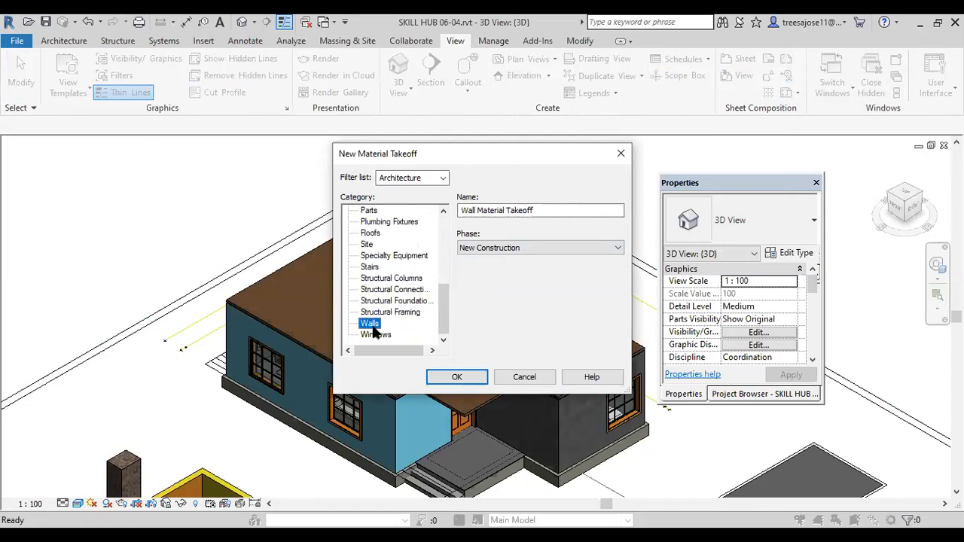
left_click(553, 212)
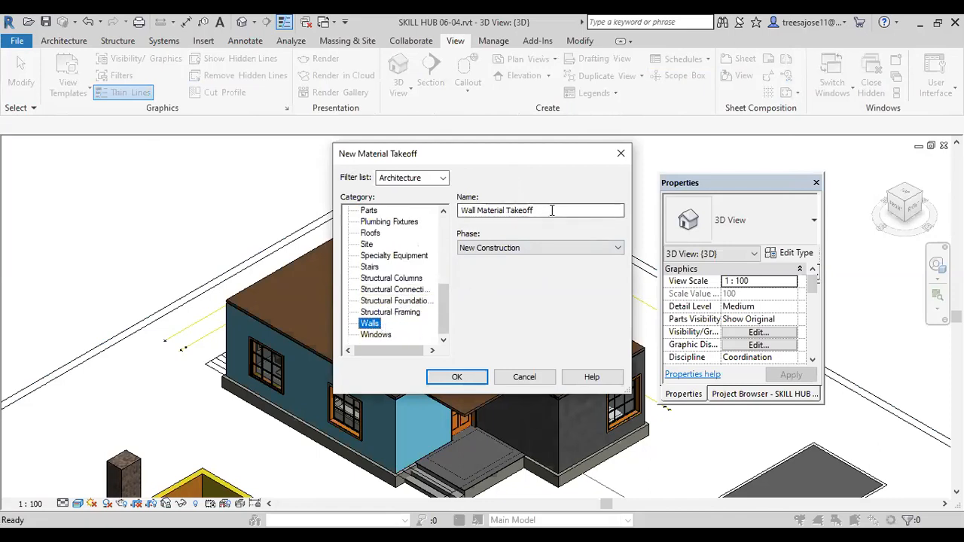
key("Tab")
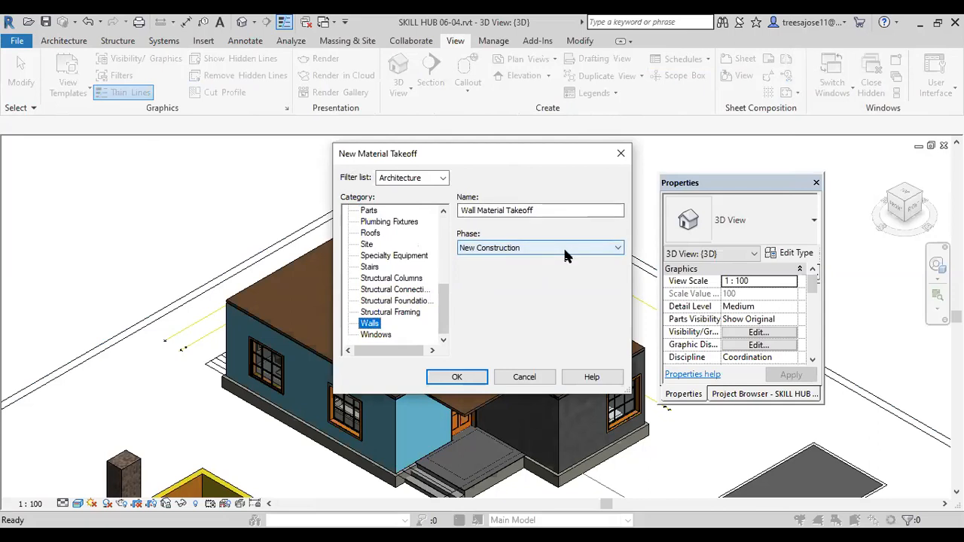
left_click(565, 251)
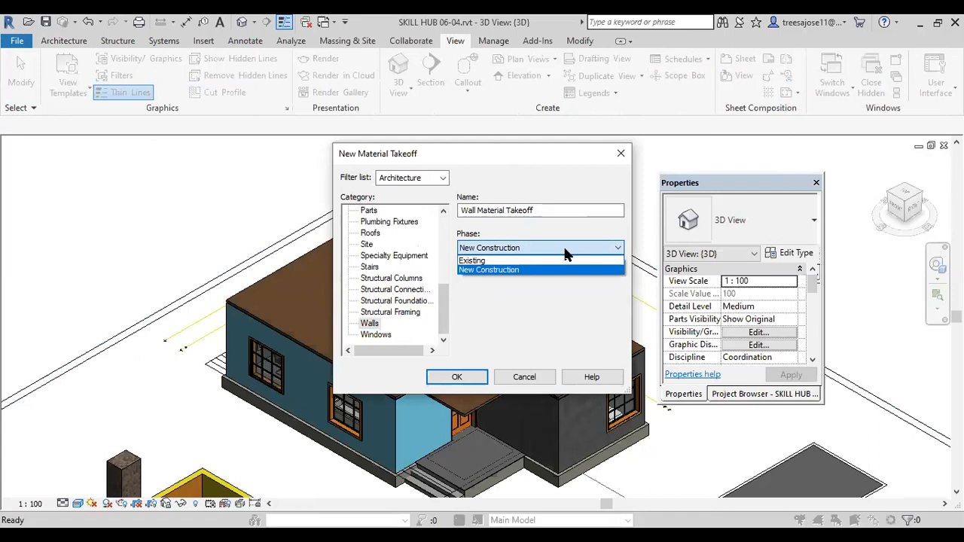
left_click(566, 253)
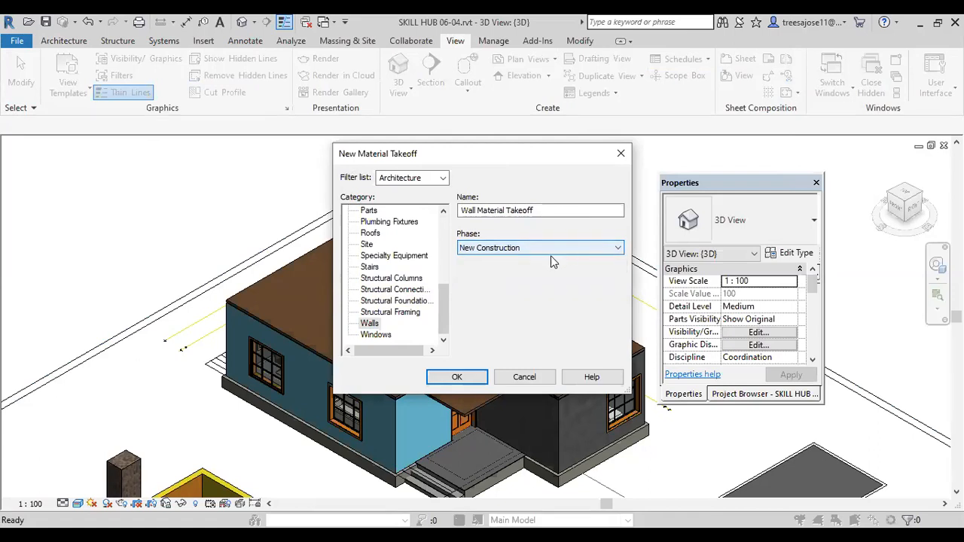
left_click(478, 382)
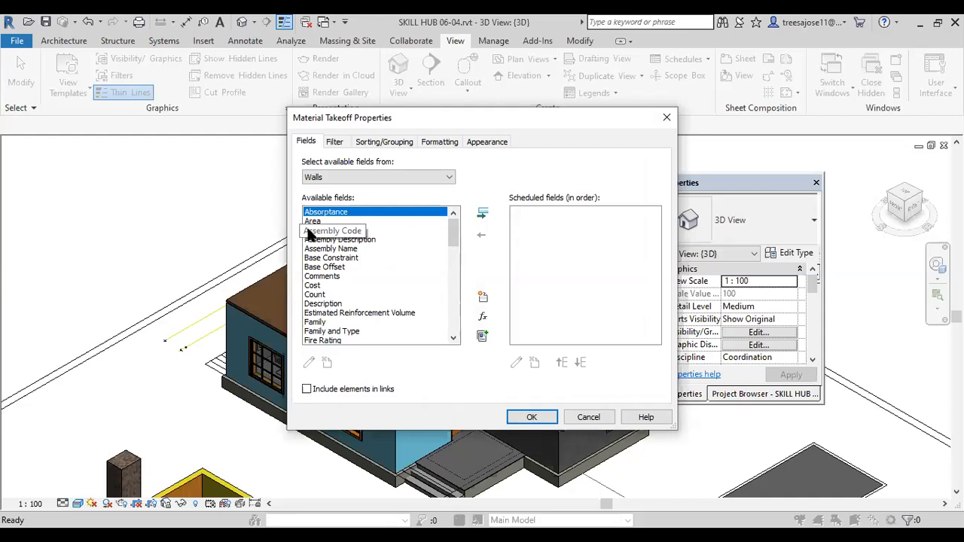
Step: Add the Material: Cost, Material: Mark and Material: URL fields to the wall takeoff
left_click(453, 338)
left_click(453, 338)
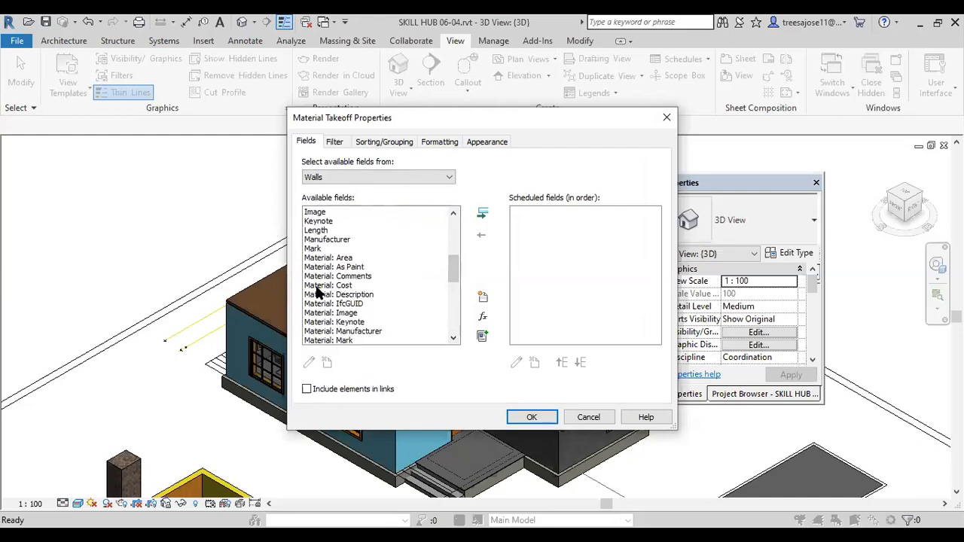
left_click(331, 286)
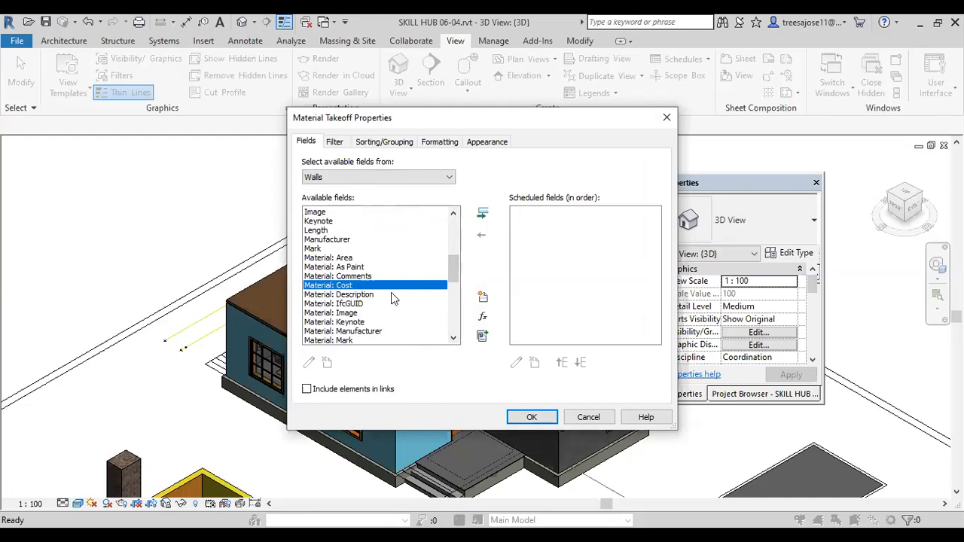
left_click(482, 218)
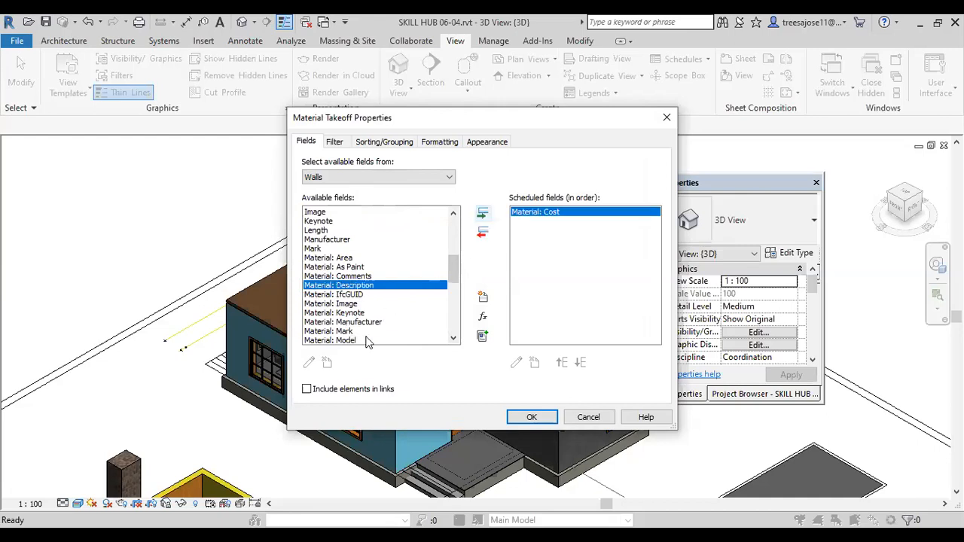
left_click(329, 332)
left_click(482, 214)
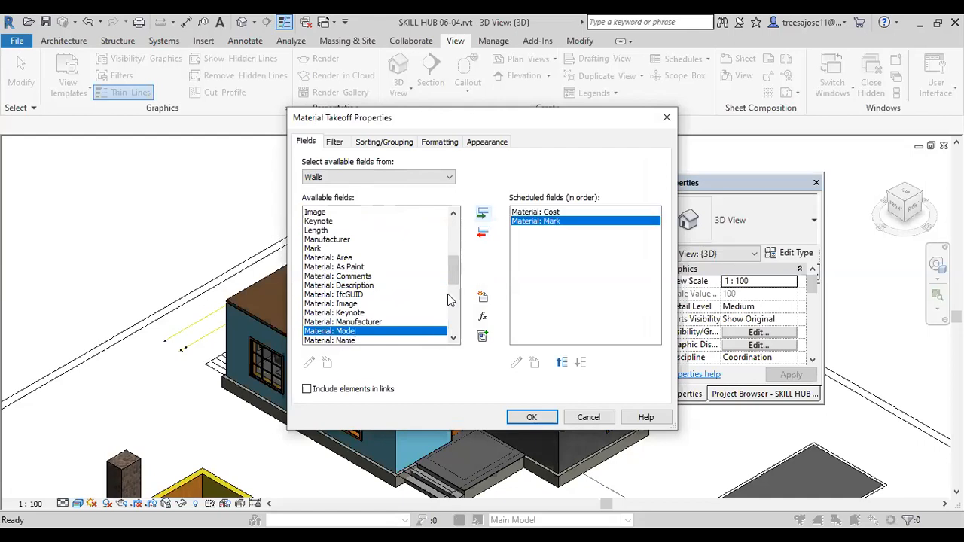
left_click_drag(455, 274, 455, 285)
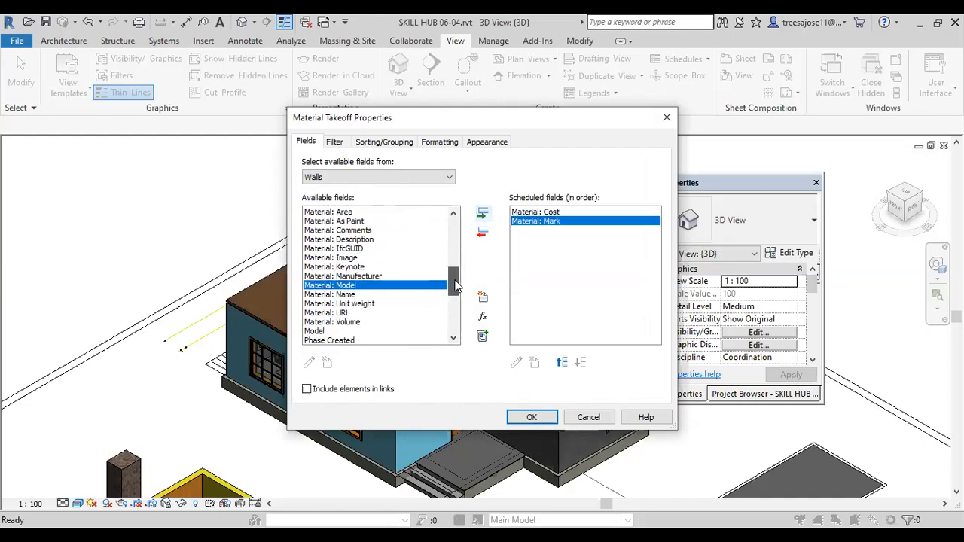
left_click(336, 313)
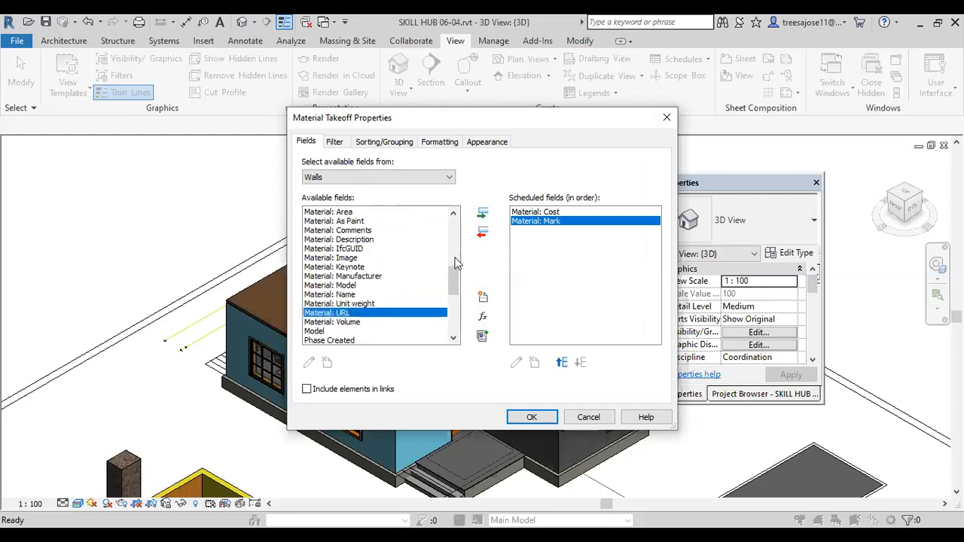
left_click(482, 213)
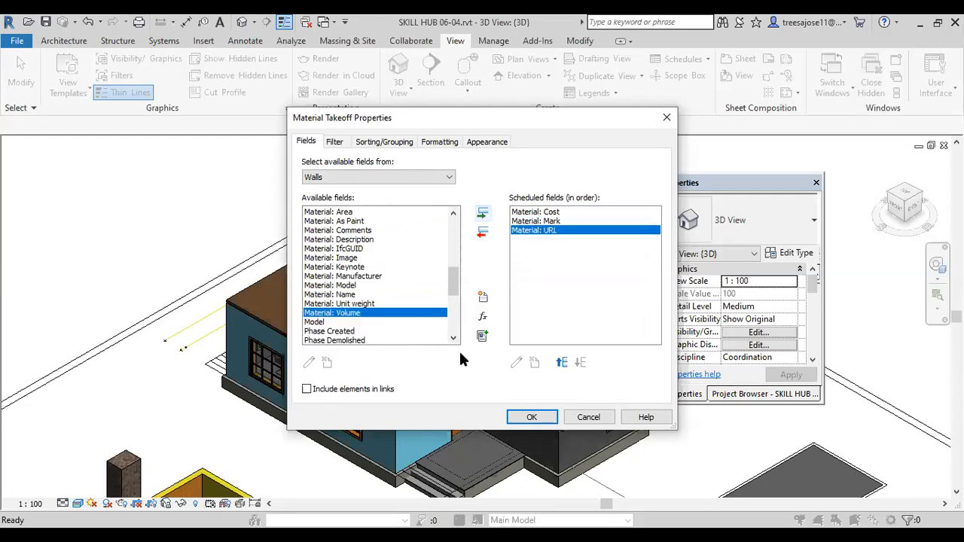
Step: Add the wall Type and Material: Volume fields to the scheduled fields
left_click_drag(449, 290, 455, 304)
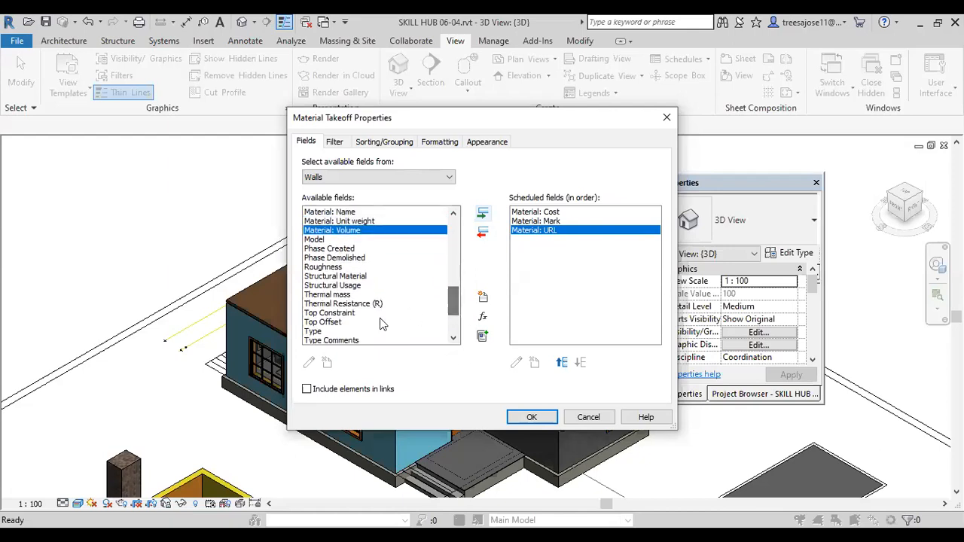
left_click(315, 333)
left_click(482, 214)
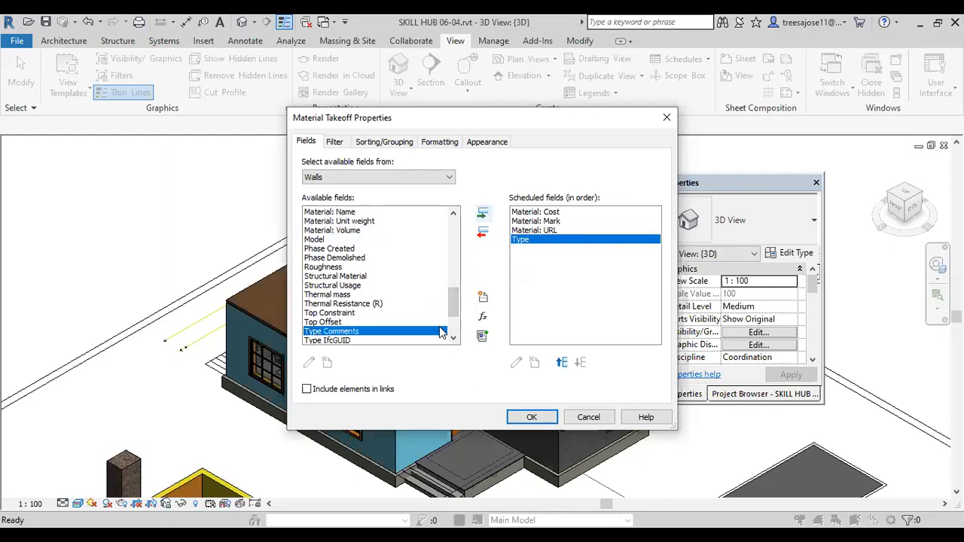
left_click_drag(454, 308, 455, 320)
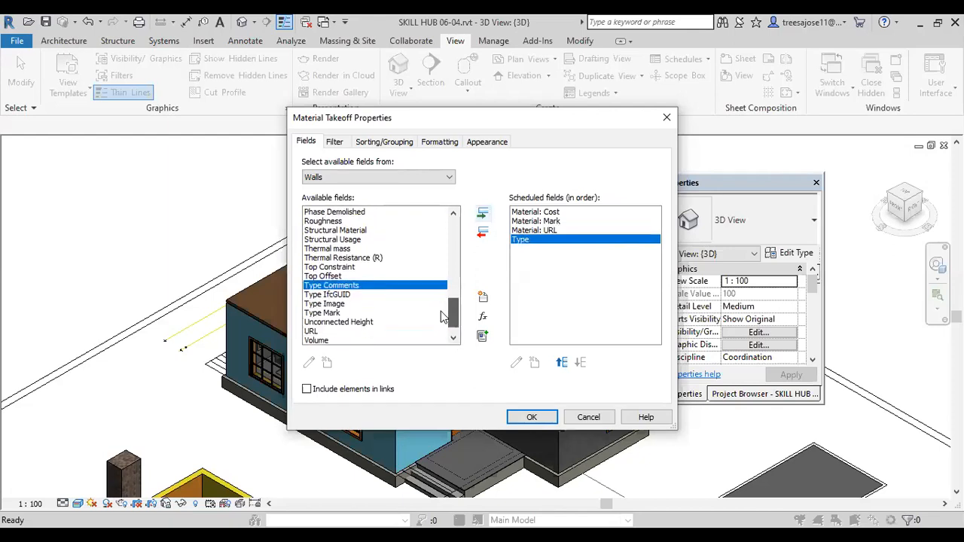
left_click(320, 340)
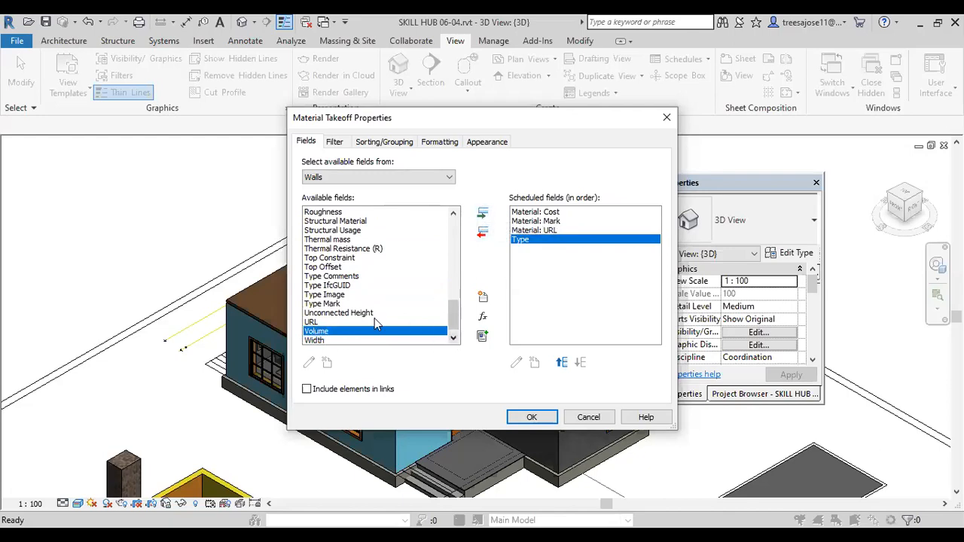
left_click_drag(452, 326, 448, 307)
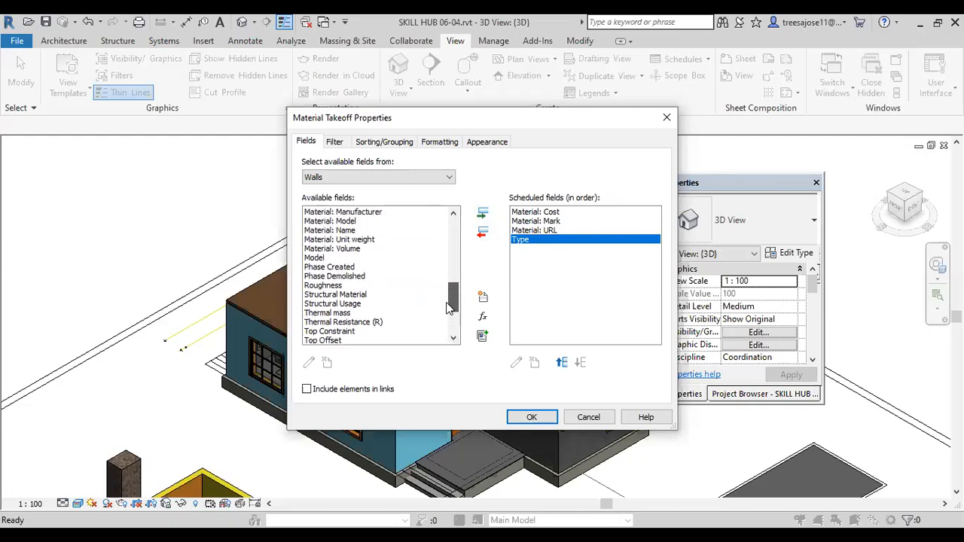
left_click(345, 249)
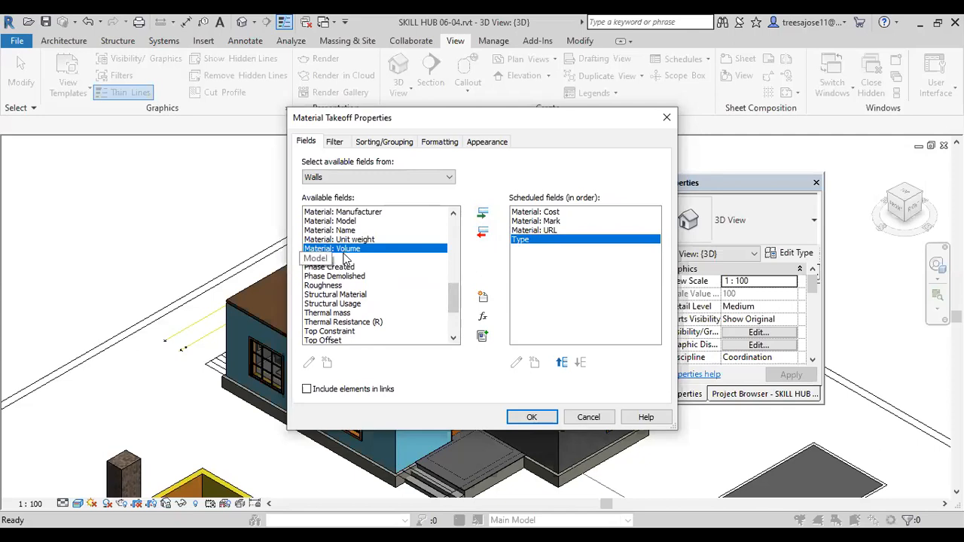
left_click(479, 215)
Step: Add the Material: Area and Family fields to the scheduled fields
left_click_drag(455, 309, 453, 281)
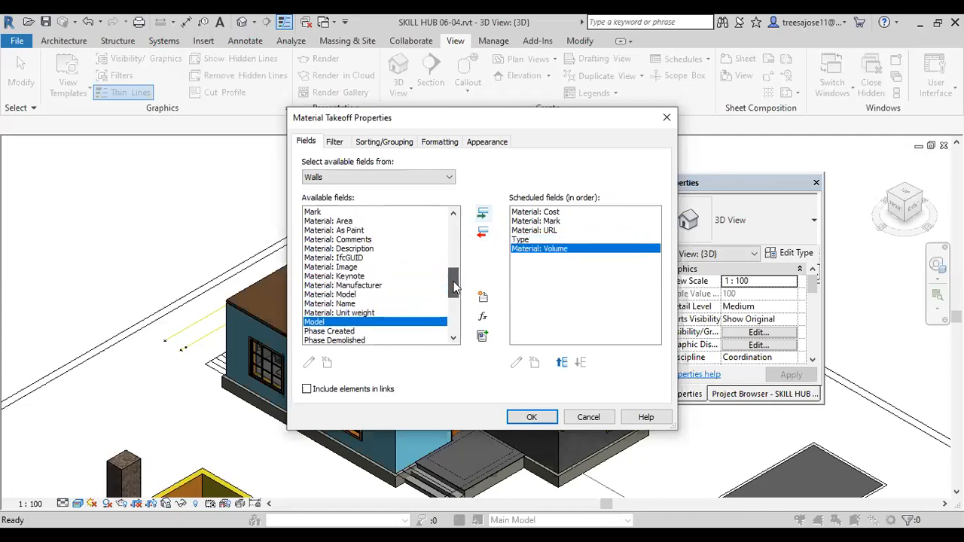
left_click_drag(339, 220, 344, 229)
left_click(348, 221)
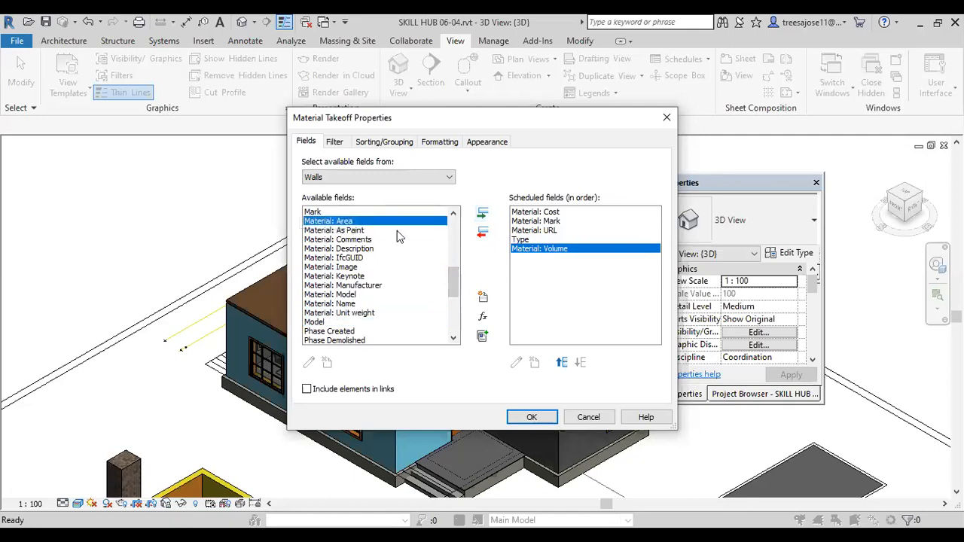
left_click(485, 218)
left_click_drag(453, 285, 455, 258)
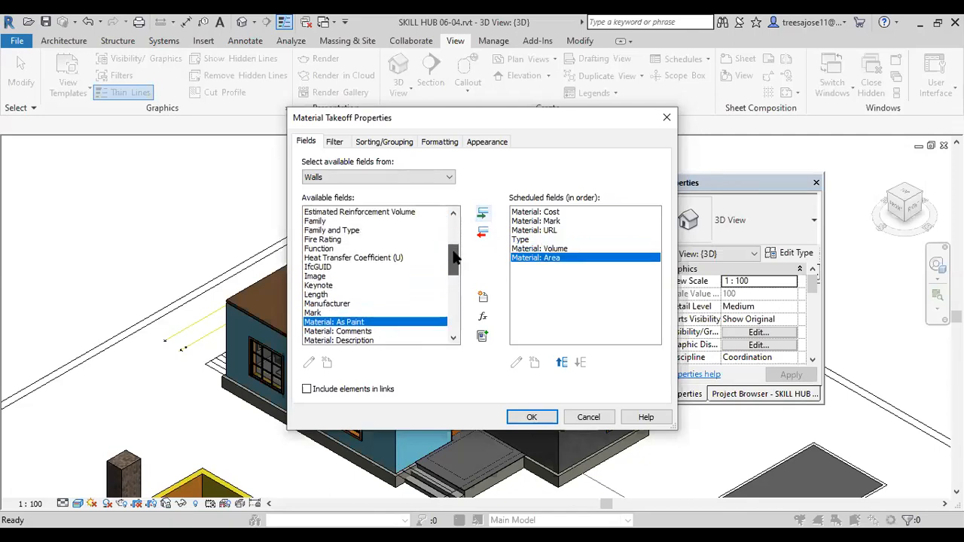
left_click(315, 221)
left_click(483, 213)
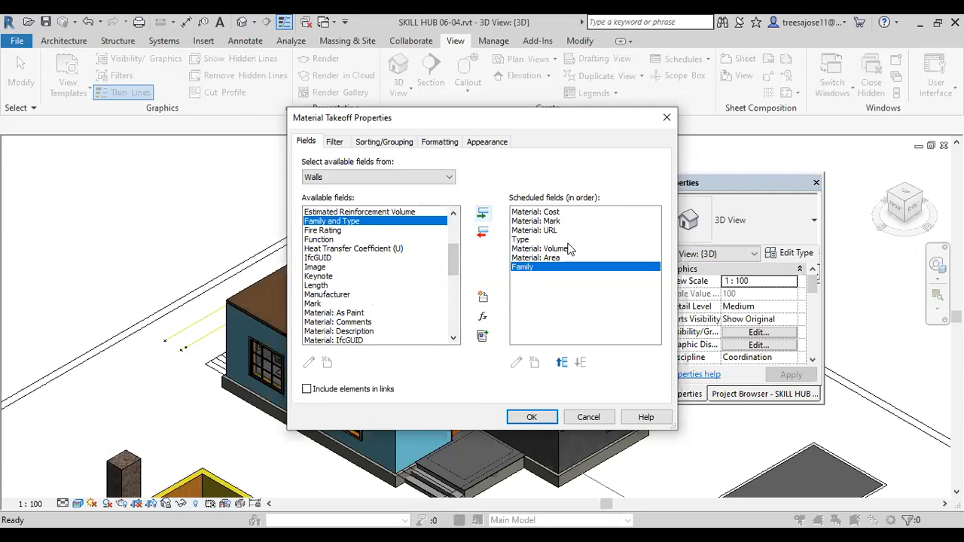
Step: Reorder the scheduled fields so that Type comes first, ahead of Material: Cost
left_click(531, 240)
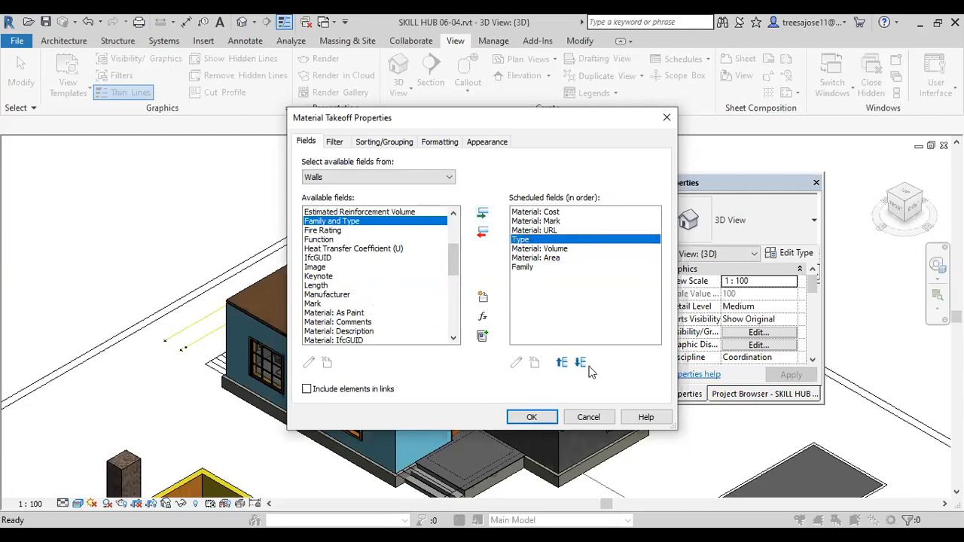
left_click(561, 364)
left_click(561, 363)
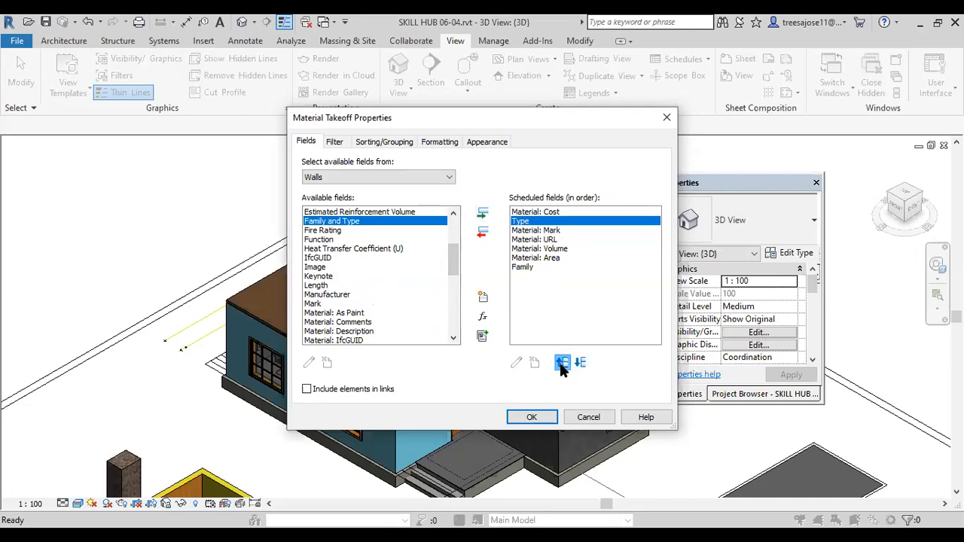
left_click(561, 364)
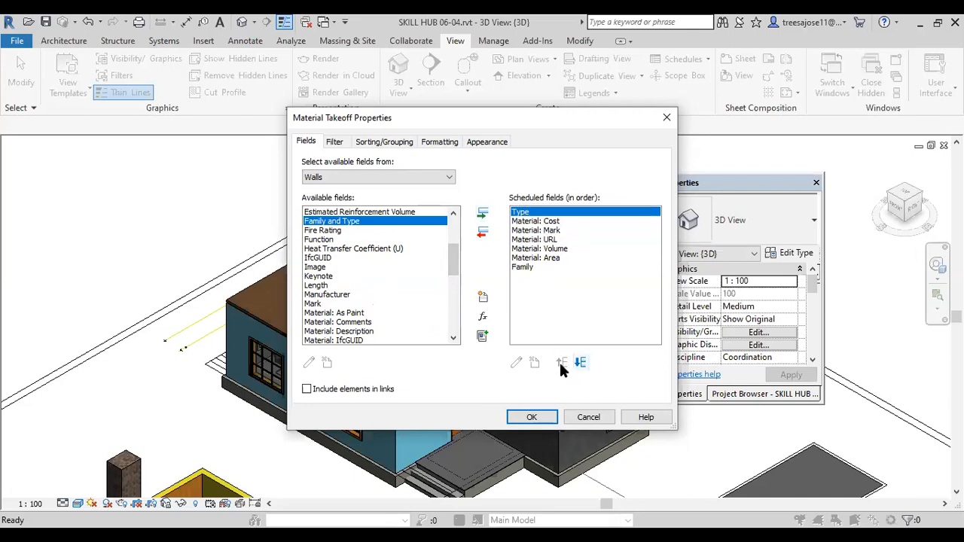
Step: Move the Family field up to second place, directly after Type
left_click(523, 269)
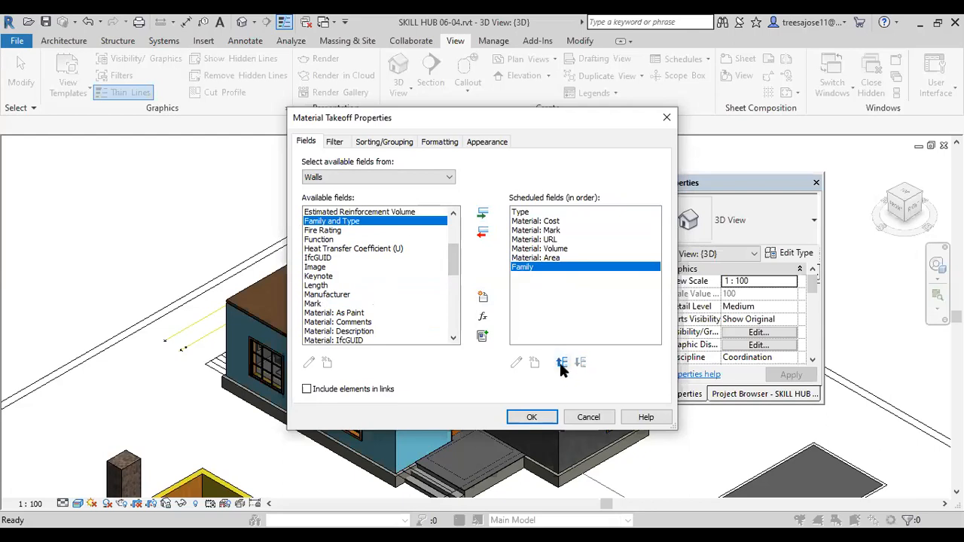
left_click(561, 363)
left_click(561, 363)
left_click(561, 363)
left_click(561, 364)
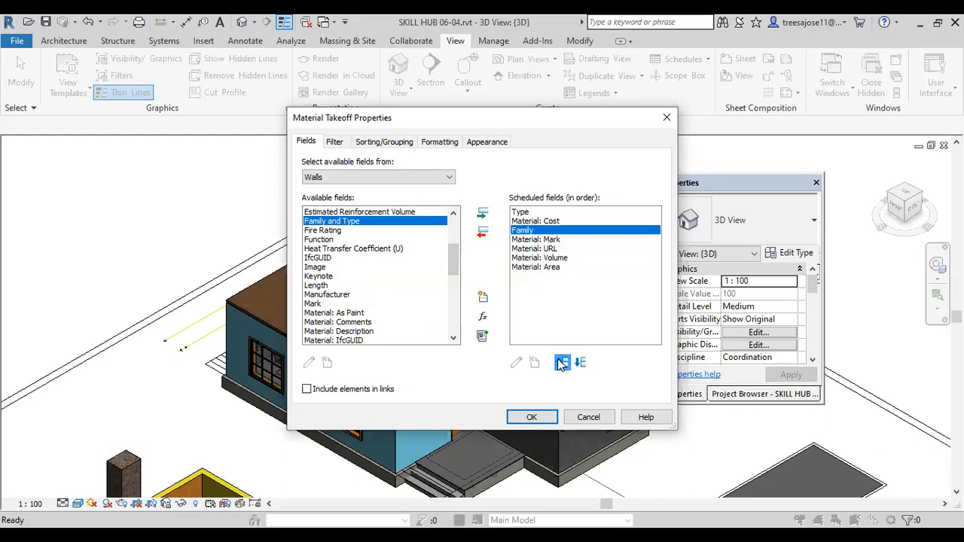
left_click(561, 364)
Step: Move Material: Cost to the end of the scheduled fields, after Material: Area, and open the takeoff's filter settings
left_click(531, 230)
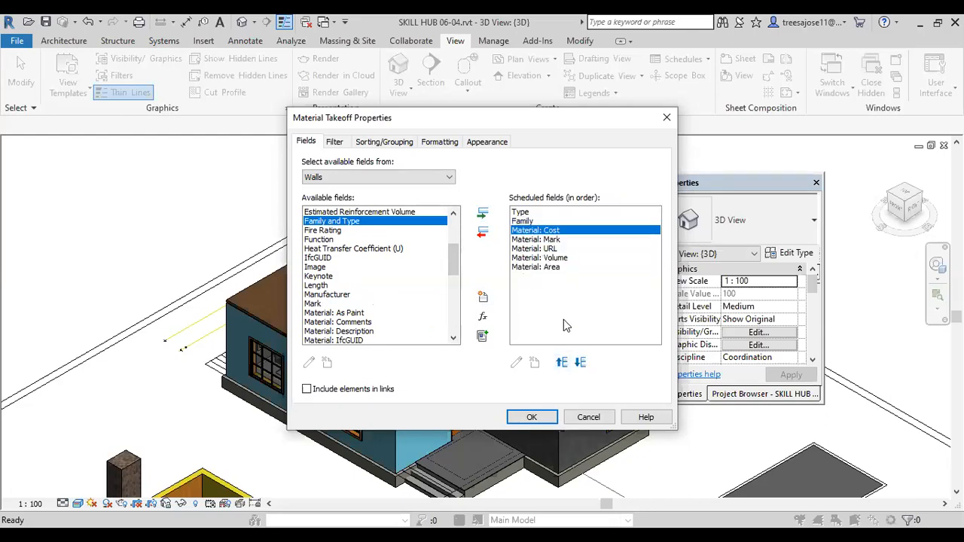
left_click(580, 363)
left_click(579, 363)
left_click(580, 362)
left_click(580, 363)
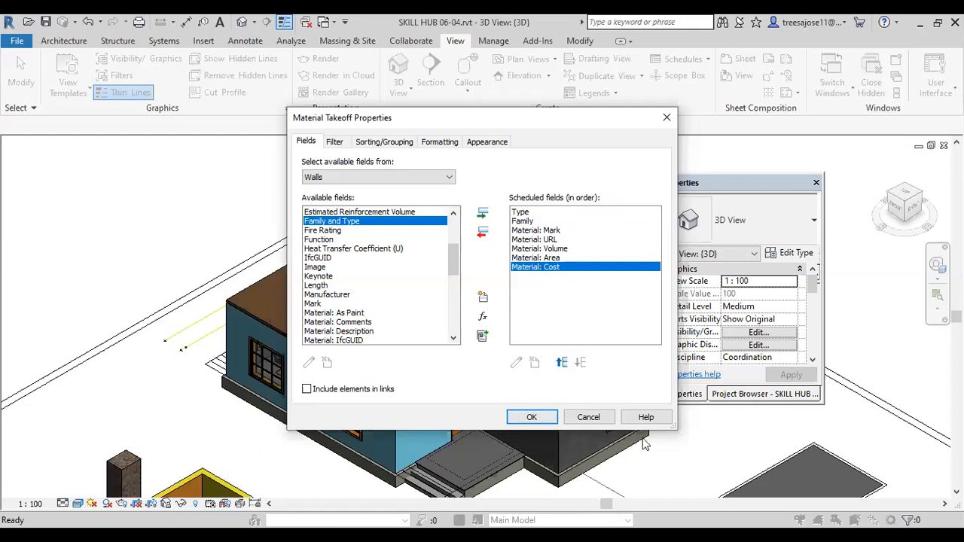
left_click(335, 143)
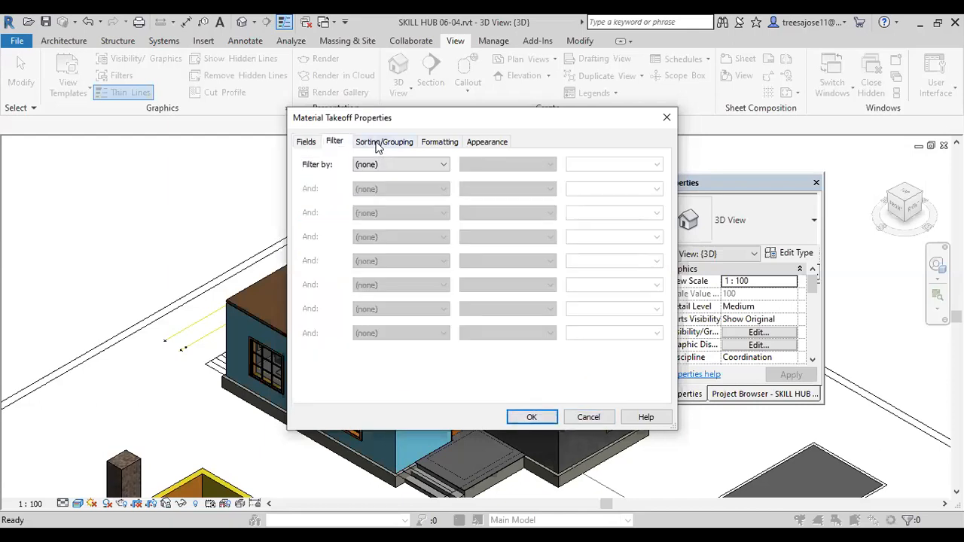
Step: Sort the takeoff by Type with a header and a title, count and totals footer, and enable grand totals
left_click(390, 166)
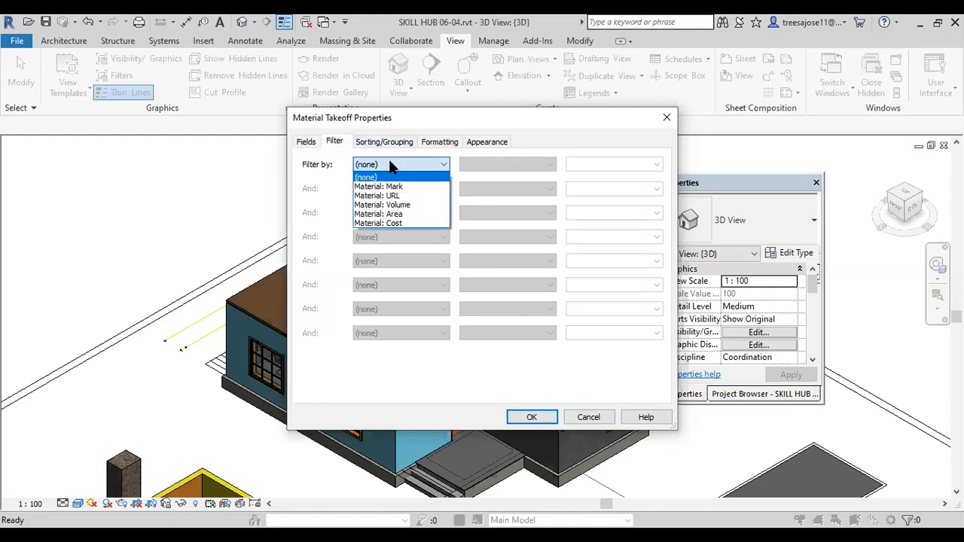
left_click(390, 164)
left_click(380, 143)
left_click(440, 165)
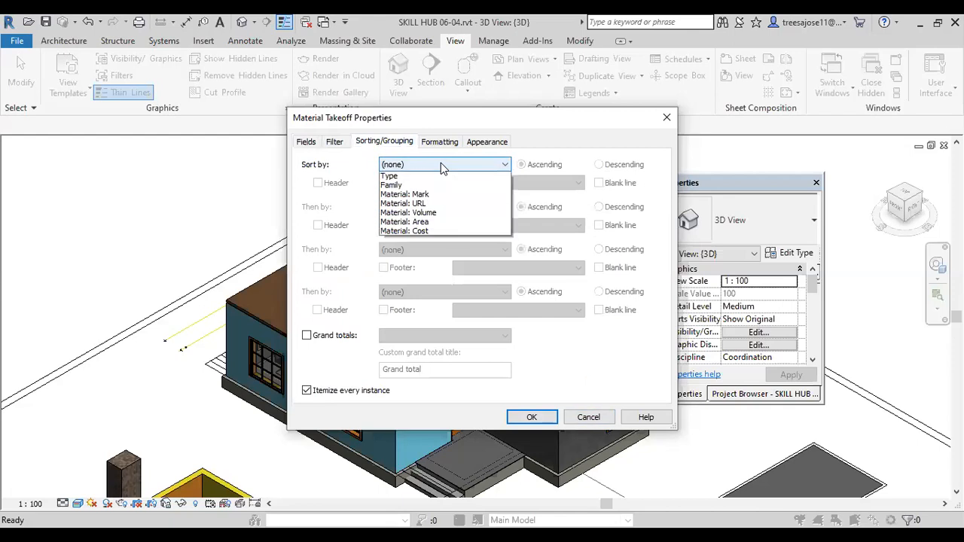
left_click(389, 187)
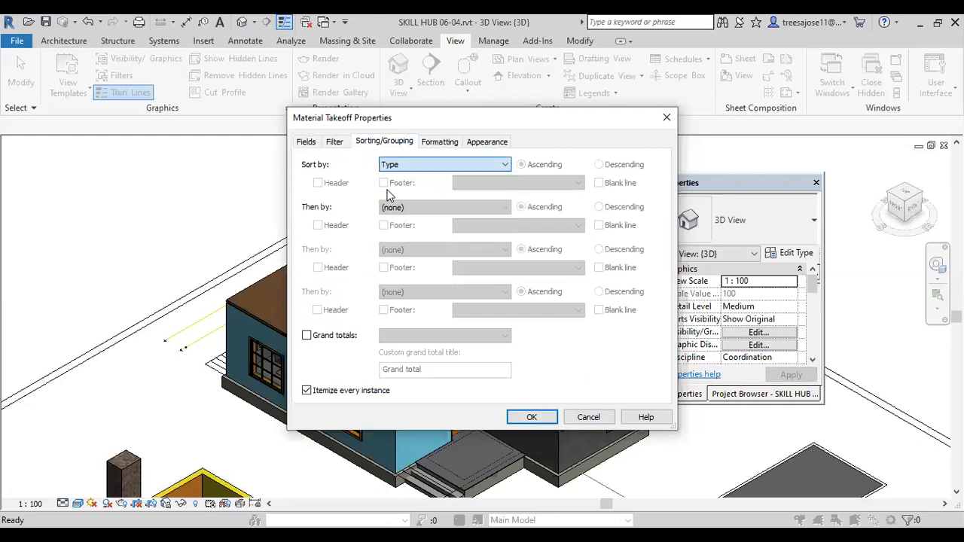
left_click(318, 183)
left_click(383, 183)
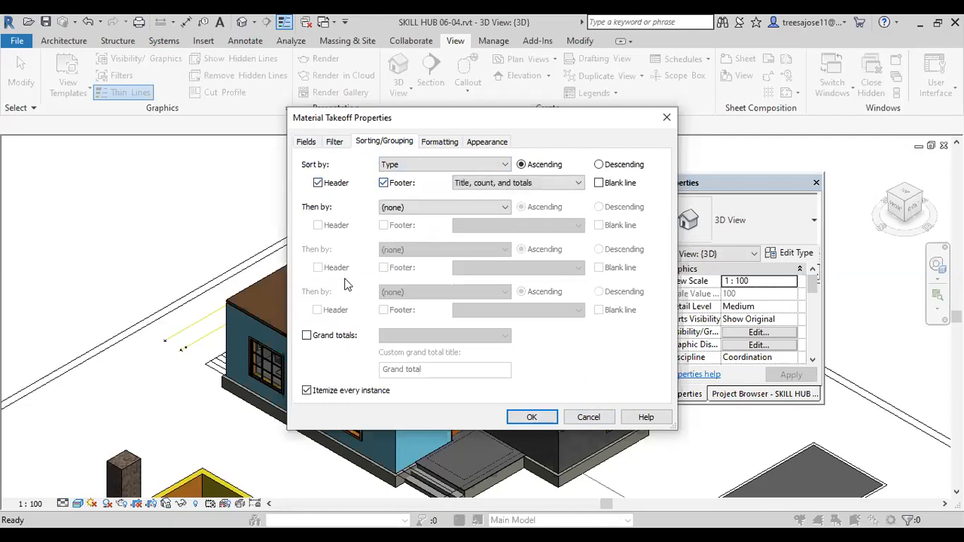
left_click(307, 336)
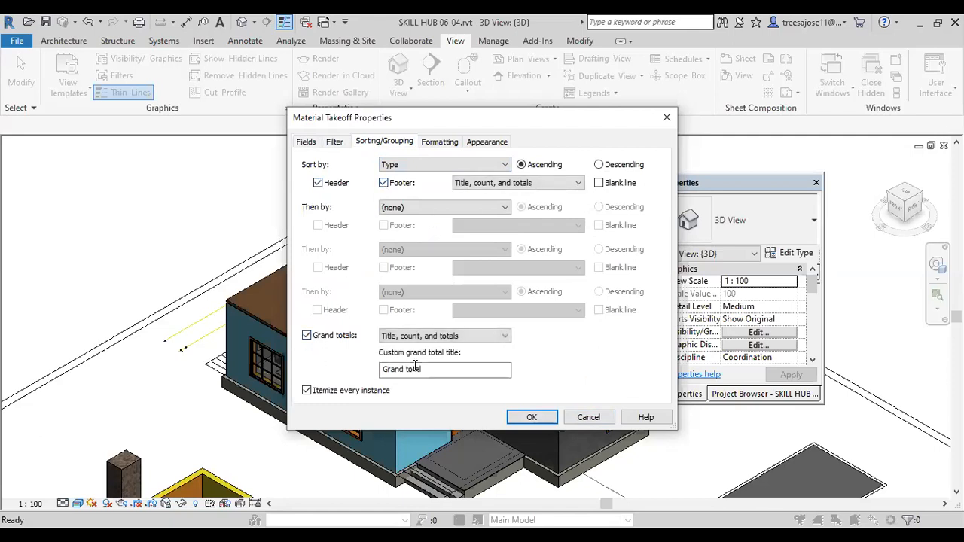
Step: Set the alignment of the Material: Cost field to Right in the takeoff's formatting settings
left_click(441, 146)
left_click(346, 229)
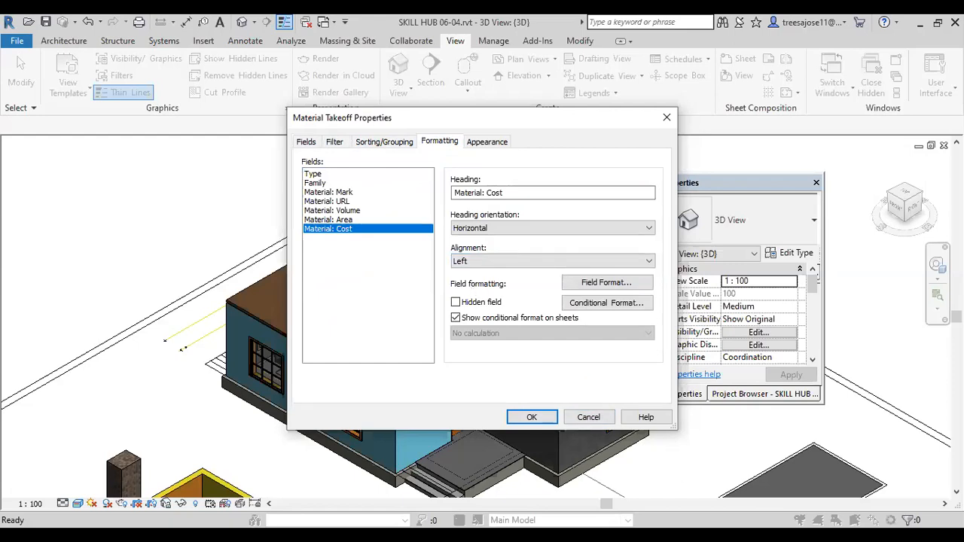
left_click(494, 262)
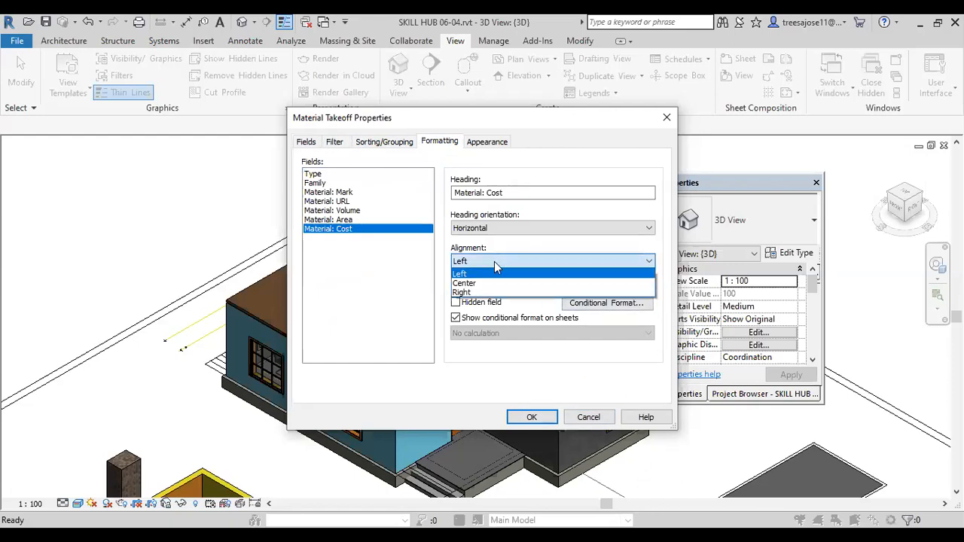
left_click(467, 295)
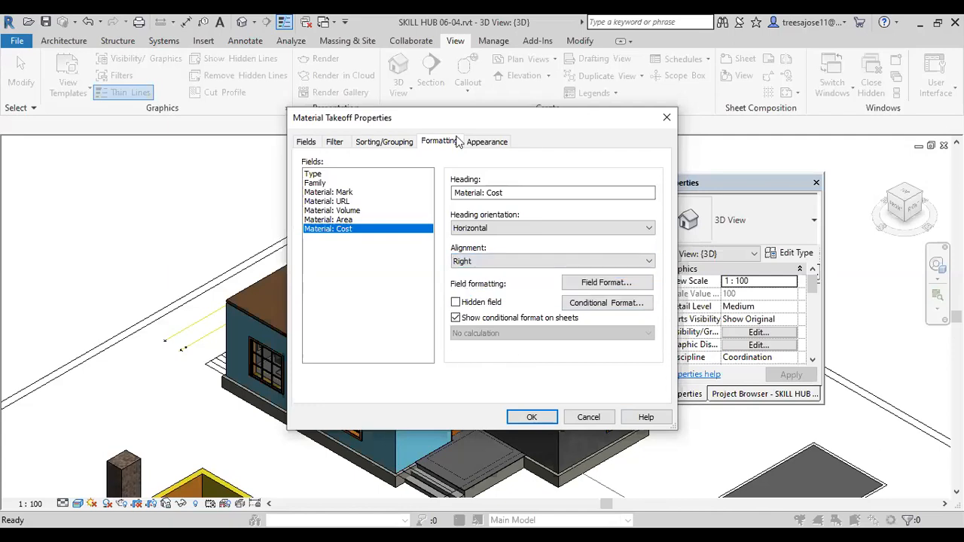
Step: Review the takeoff's appearance settings and available title text styles, and accept the material takeoff properties
left_click(485, 144)
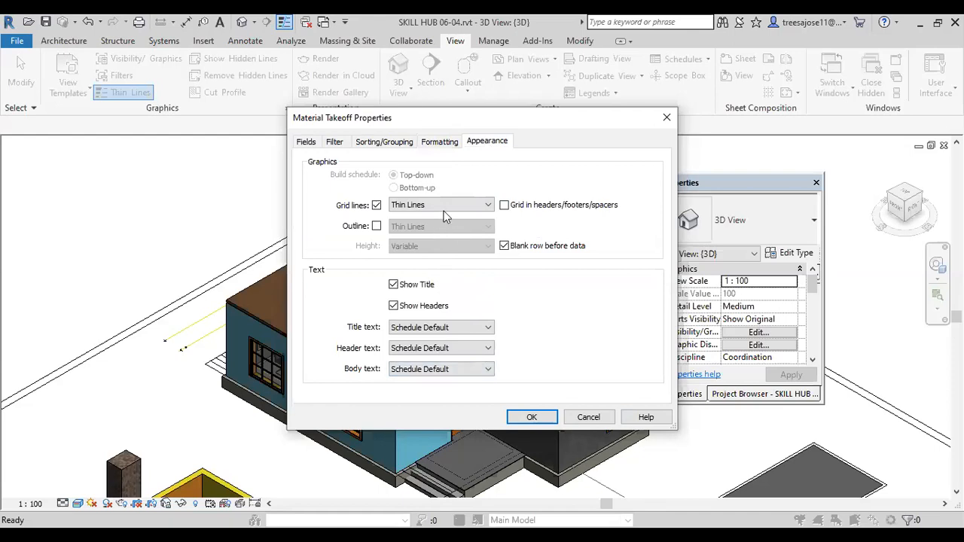
left_click(470, 329)
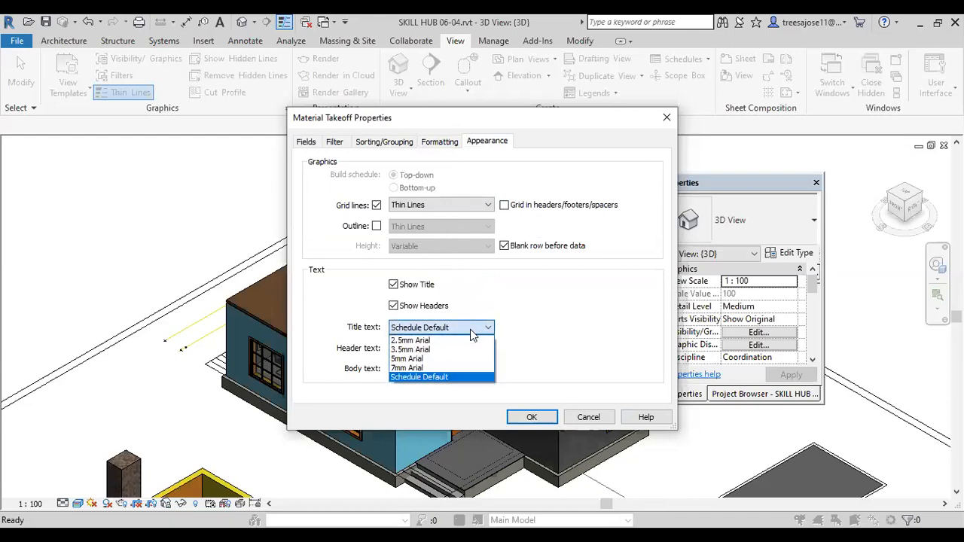
left_click(469, 329)
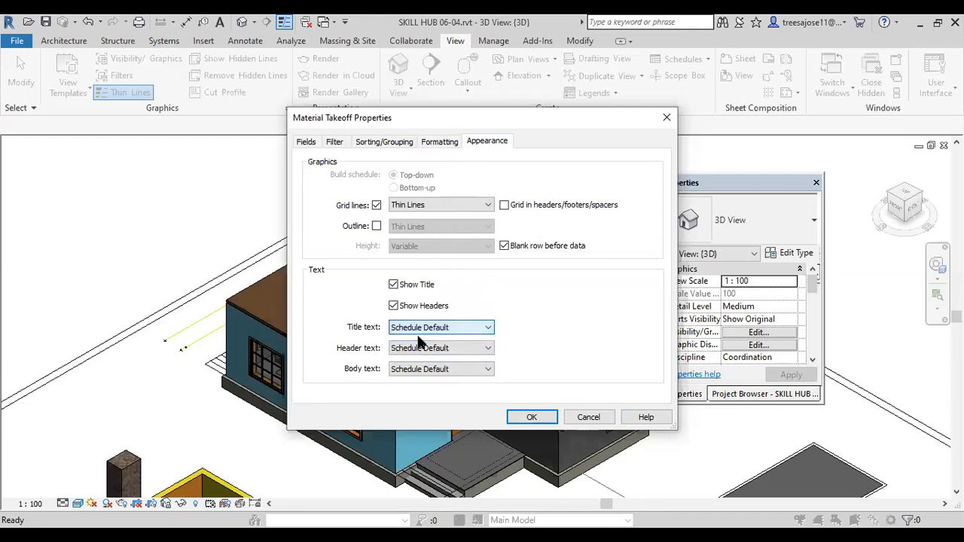
left_click(437, 145)
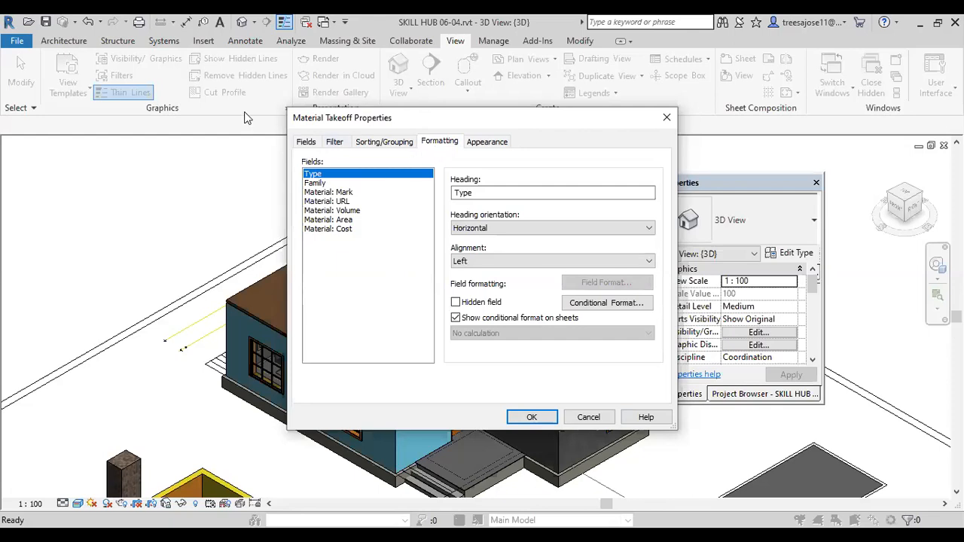
left_click(533, 416)
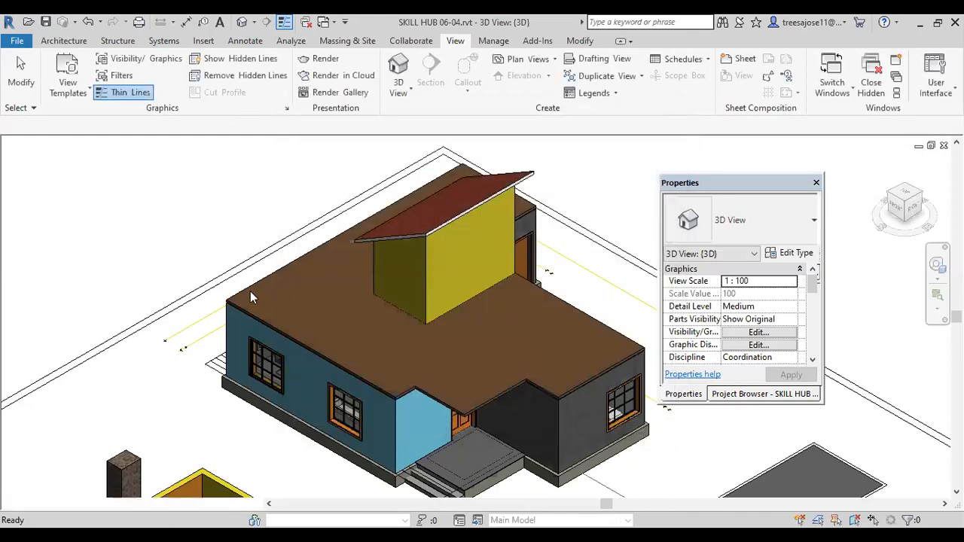
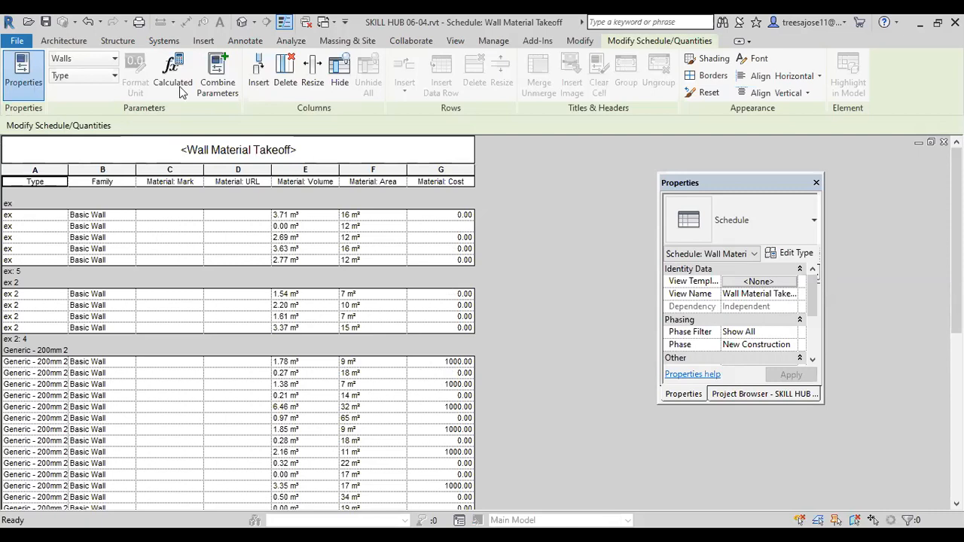
Step: Open the schedule report export for the wall material takeoff and dismiss it without saving a file
left_click(24, 45)
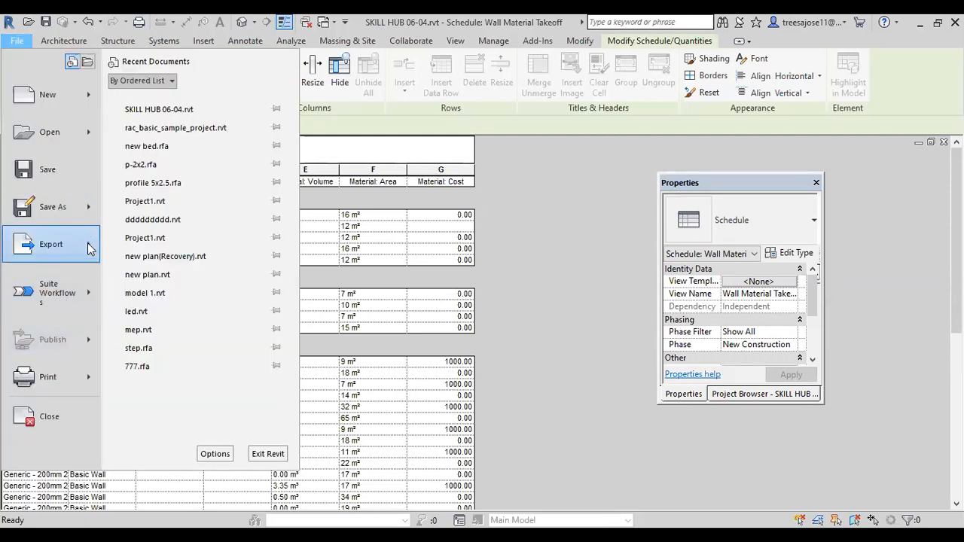
mouse_move(92, 254)
mouse_move(196, 438)
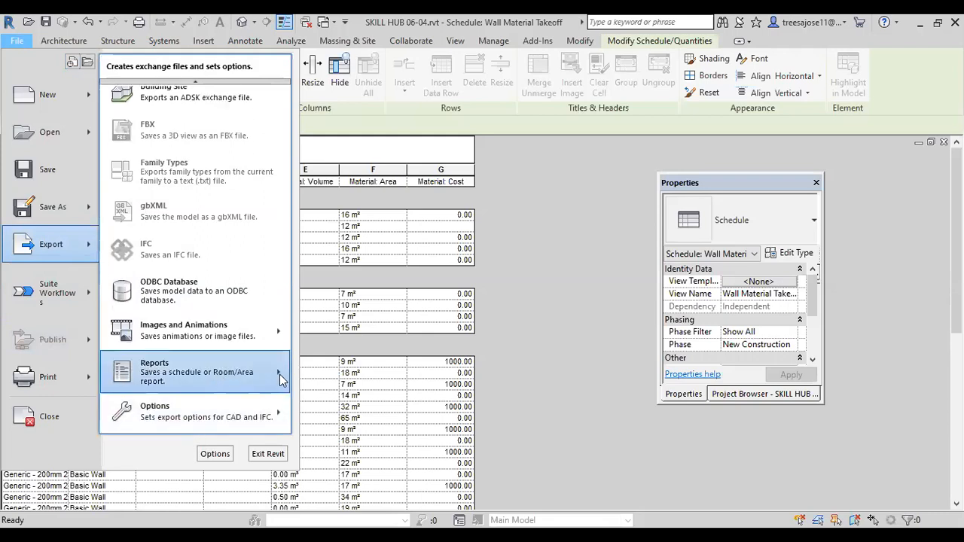
mouse_move(280, 374)
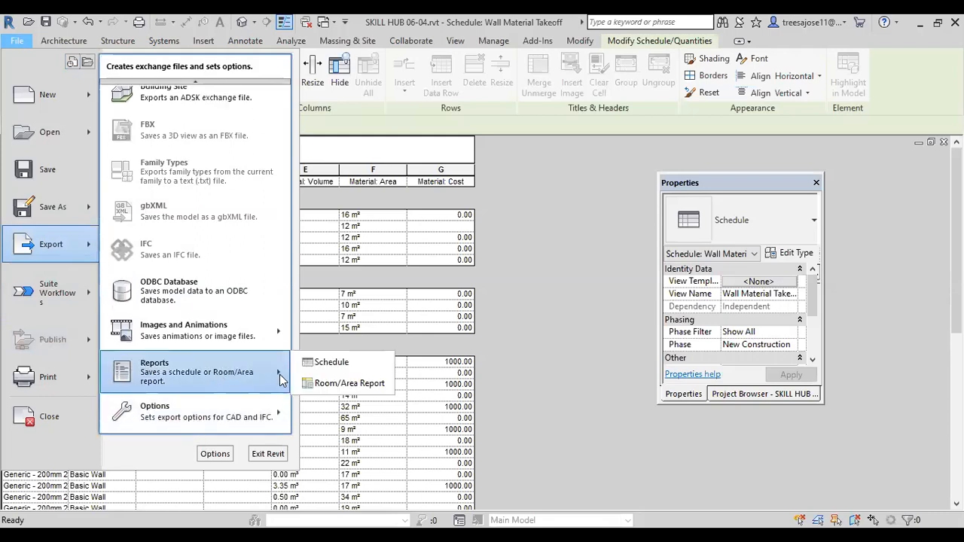
left_click(327, 362)
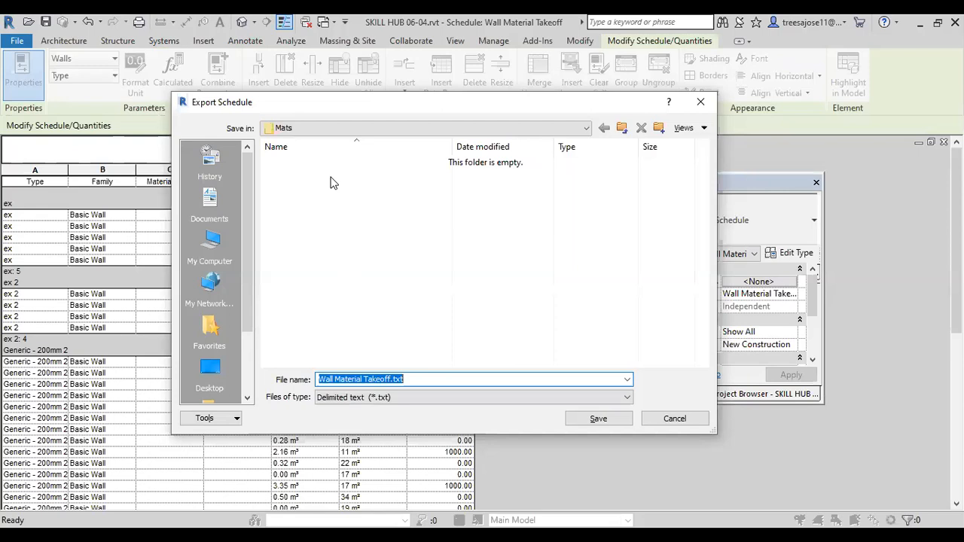
left_click(698, 103)
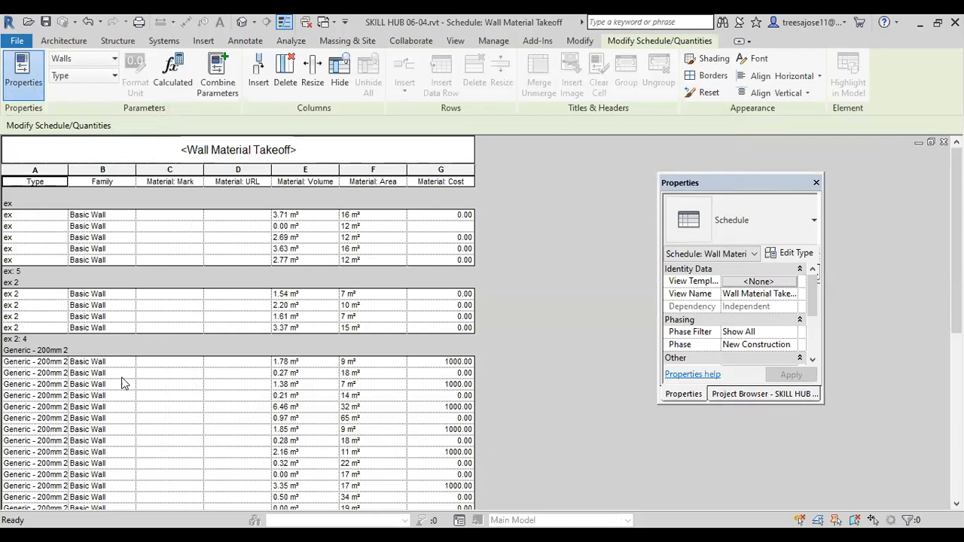
Step: Turn off itemizing of every instance in the wall material takeoff's sorting and grouping settings and apply it
scroll(128, 342, "down", 3)
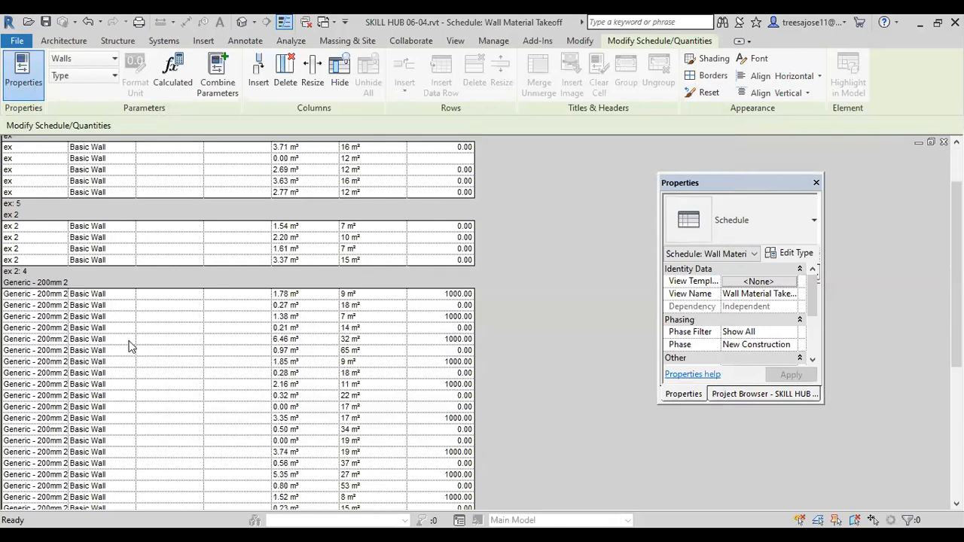
scroll(128, 347, "down", 2)
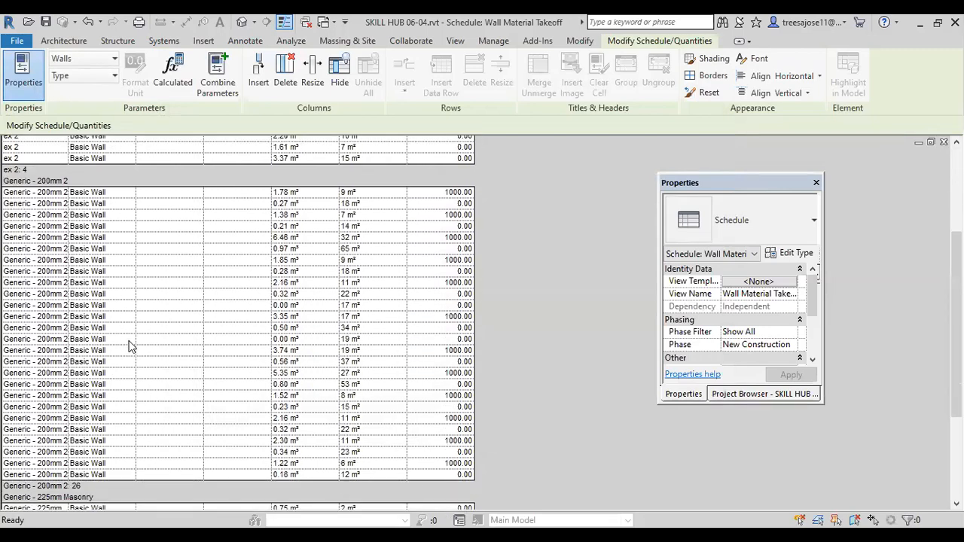
scroll(128, 345, "down", 2)
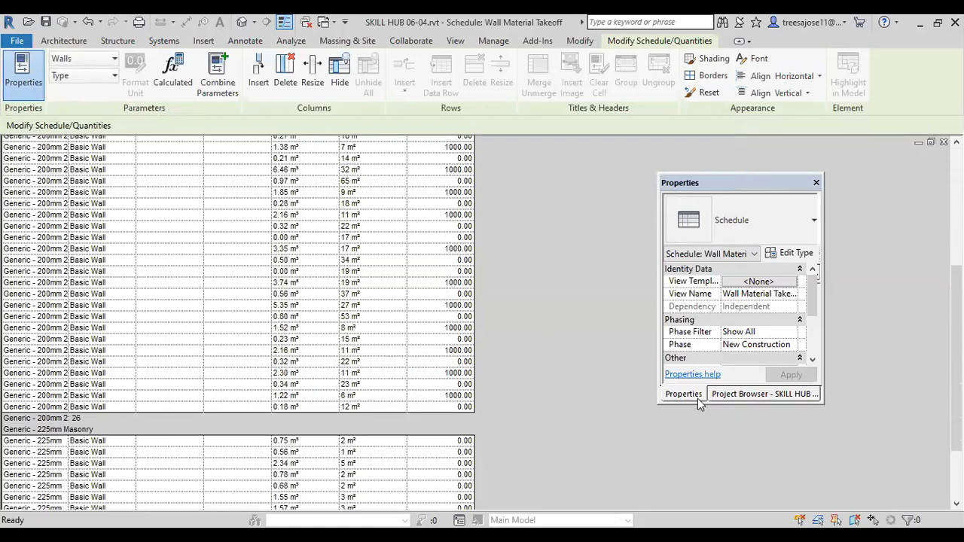
left_click(732, 395)
left_click(678, 396)
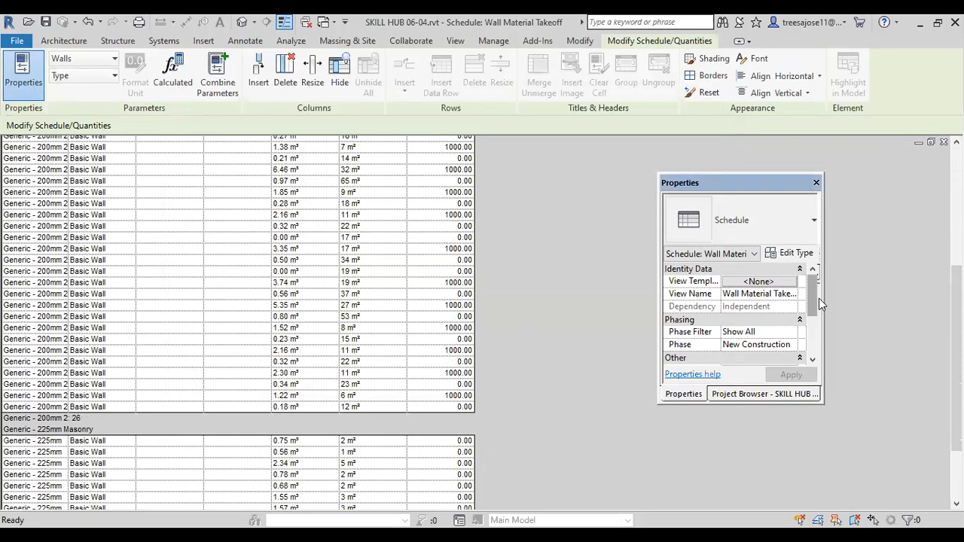
left_click_drag(813, 301, 813, 326)
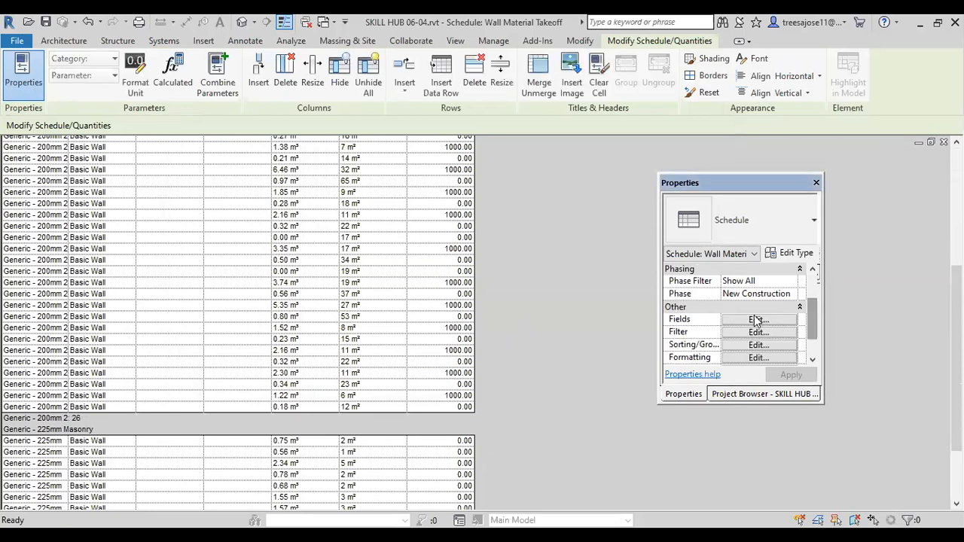
left_click(755, 322)
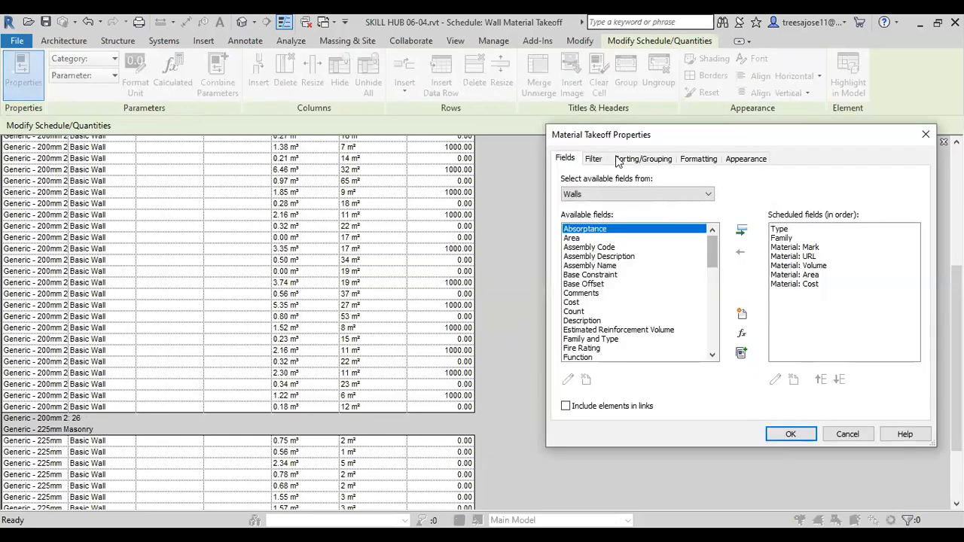
left_click(633, 159)
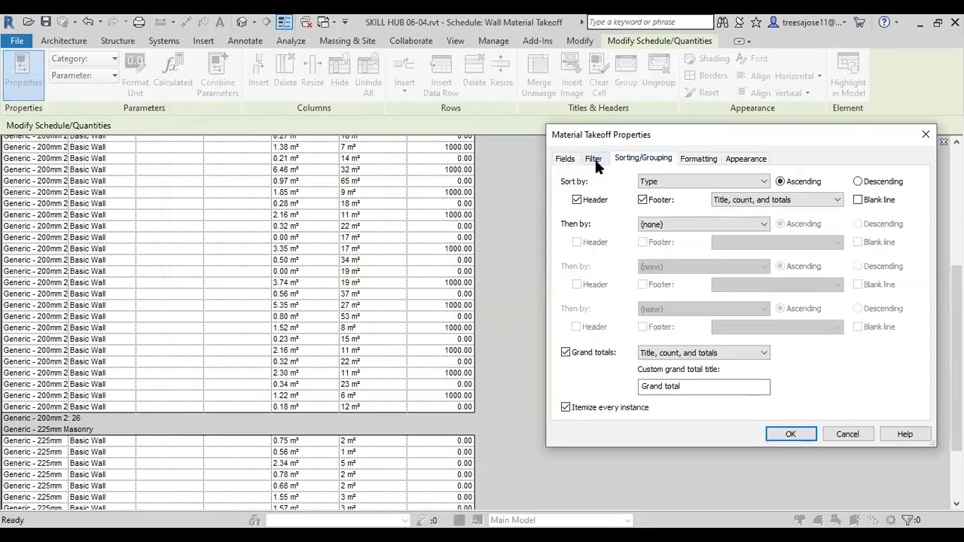
left_click(566, 407)
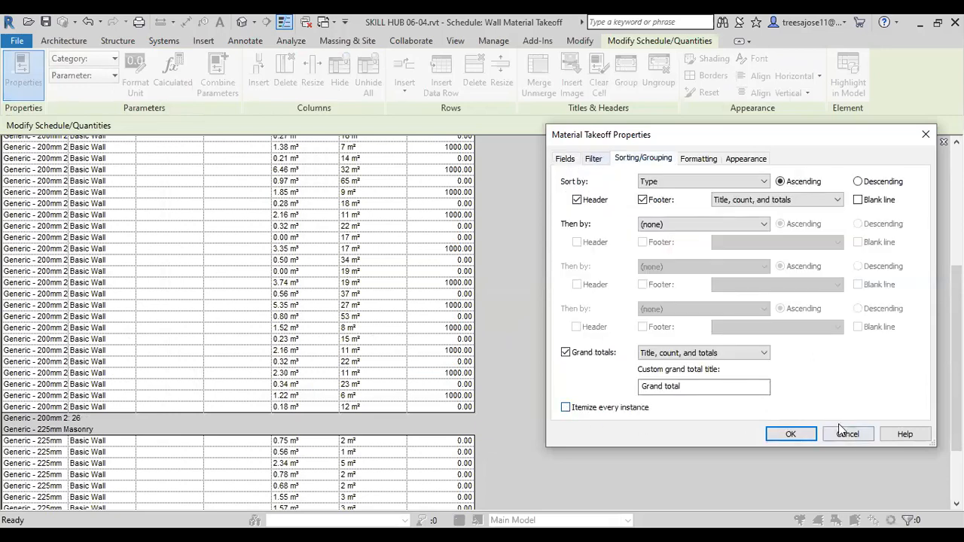
left_click(790, 435)
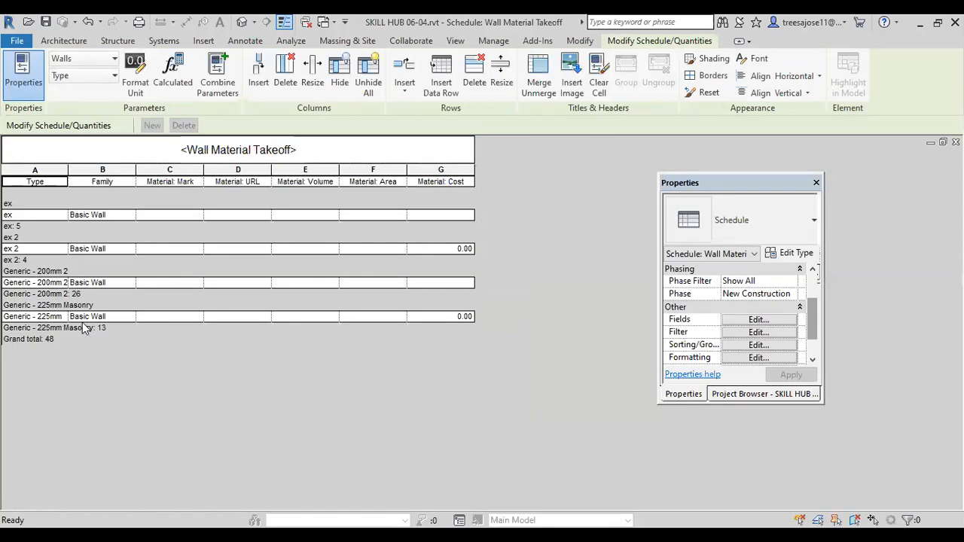
Step: Turn itemizing of every instance back on in the takeoff's sorting settings, keeping Type as the sort field
left_click(759, 320)
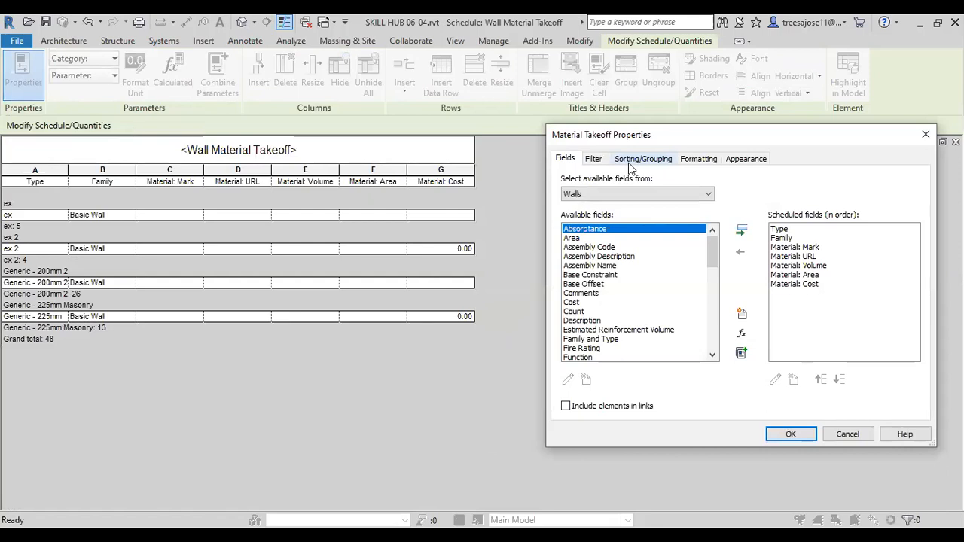
left_click(629, 159)
left_click(565, 406)
left_click(697, 182)
left_click(697, 184)
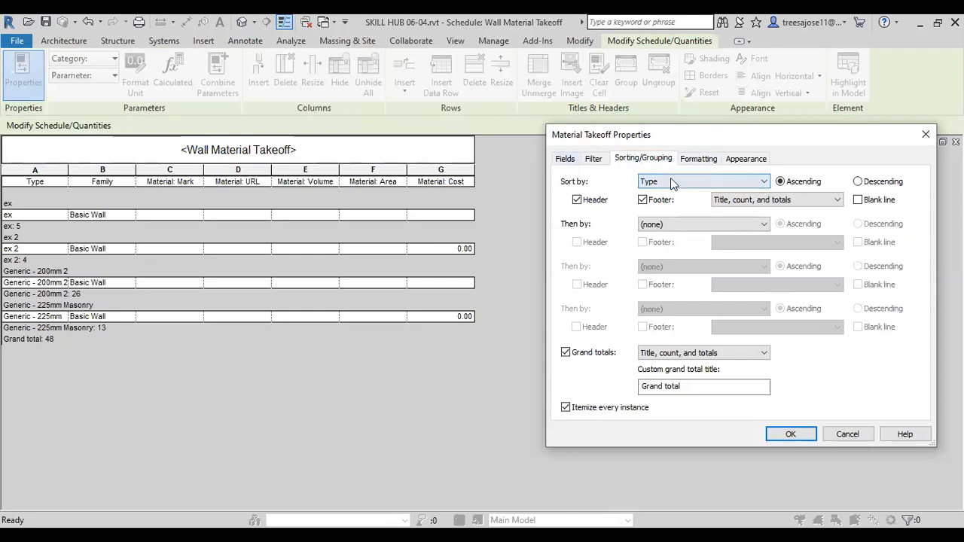
Step: Filter the wall material takeoff to rows where Material: Cost equals 1000.00, and accept the material takeoff properties
left_click(594, 159)
left_click(660, 182)
left_click(652, 240)
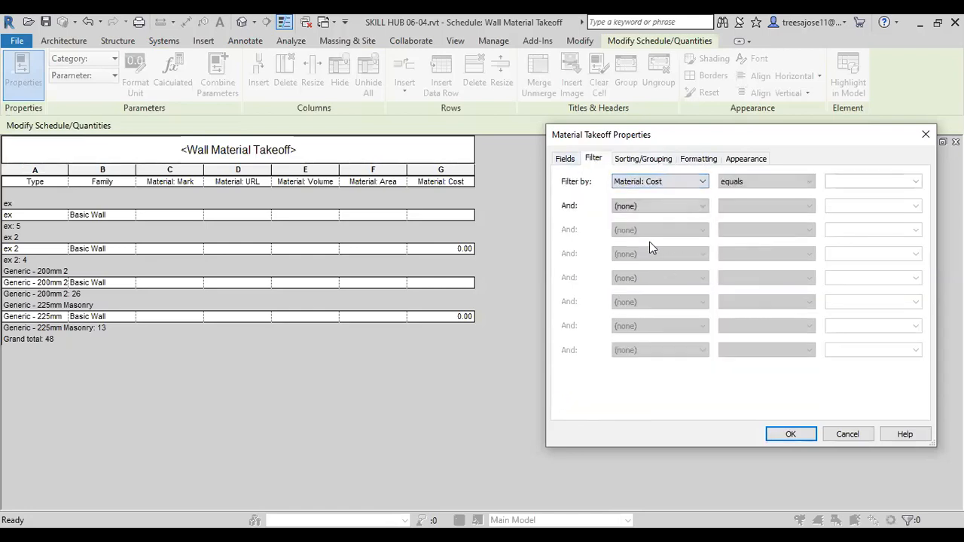
left_click(915, 182)
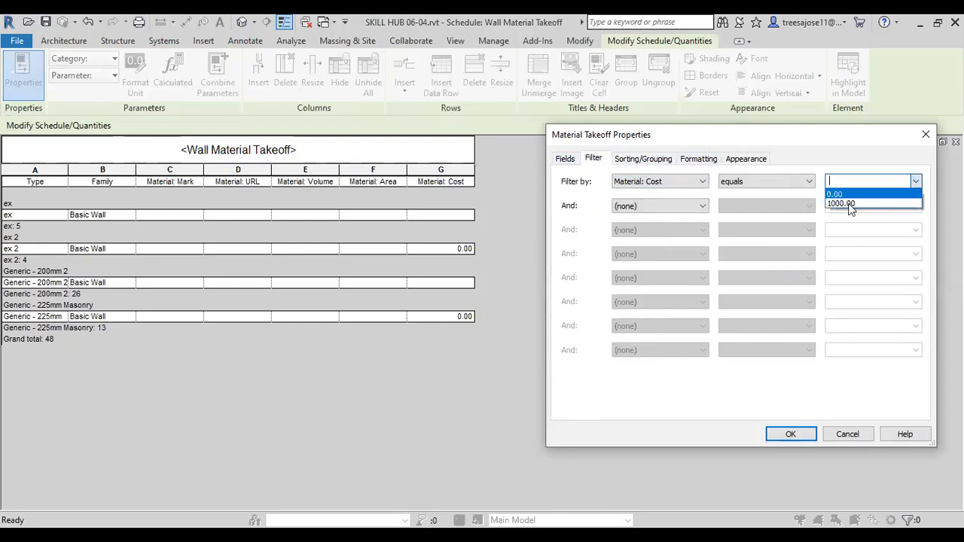
left_click(844, 201)
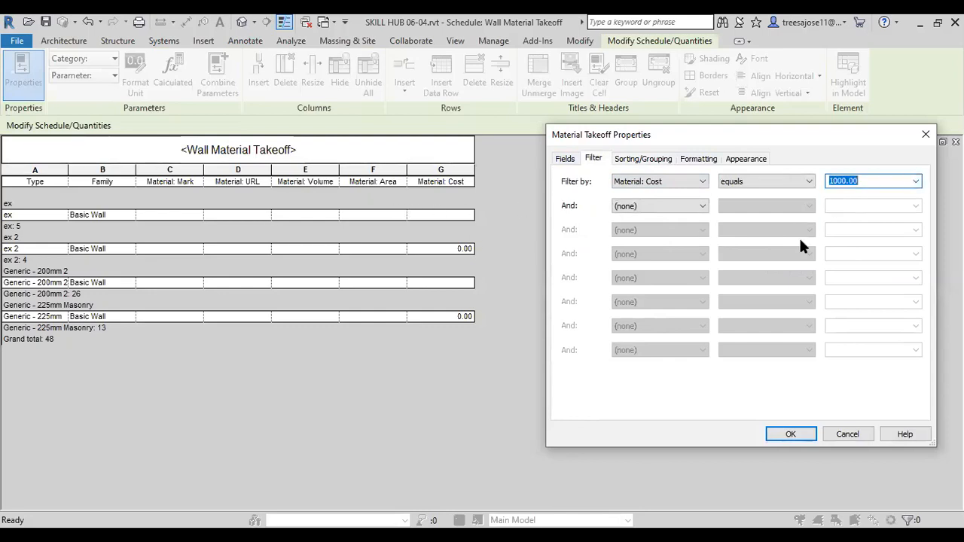
left_click(791, 434)
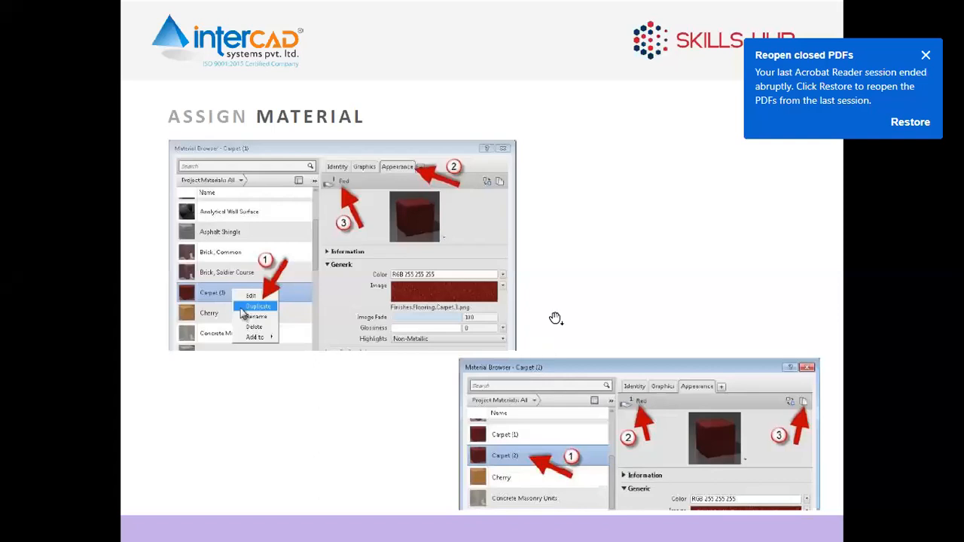
left_click(556, 318)
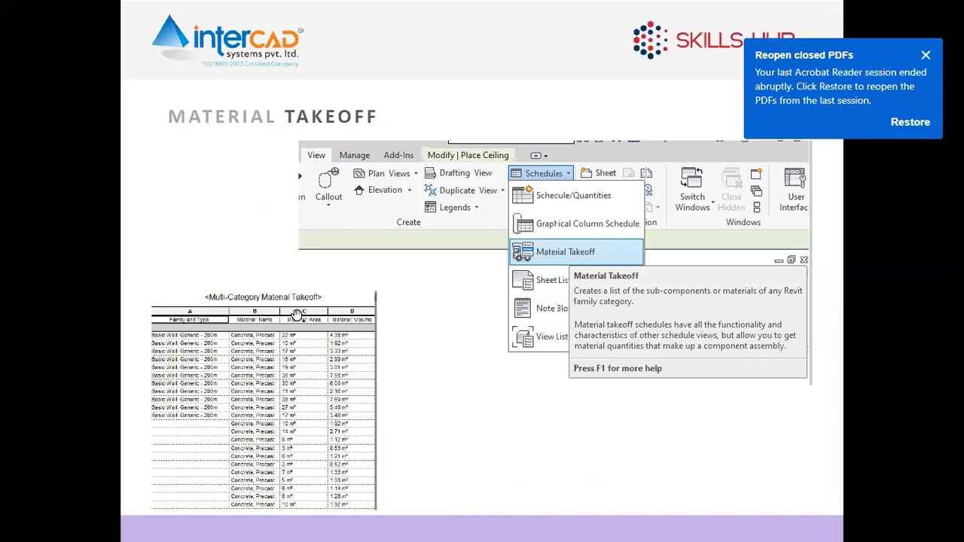
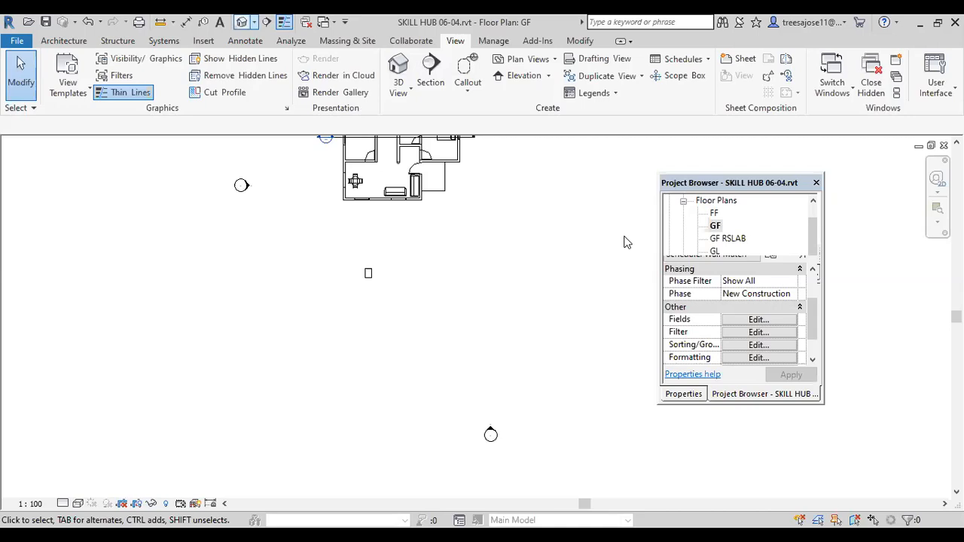
Step: Open the default 3D view and examine the house's exterior walls, base walls and entrance steps up close
left_click(254, 22)
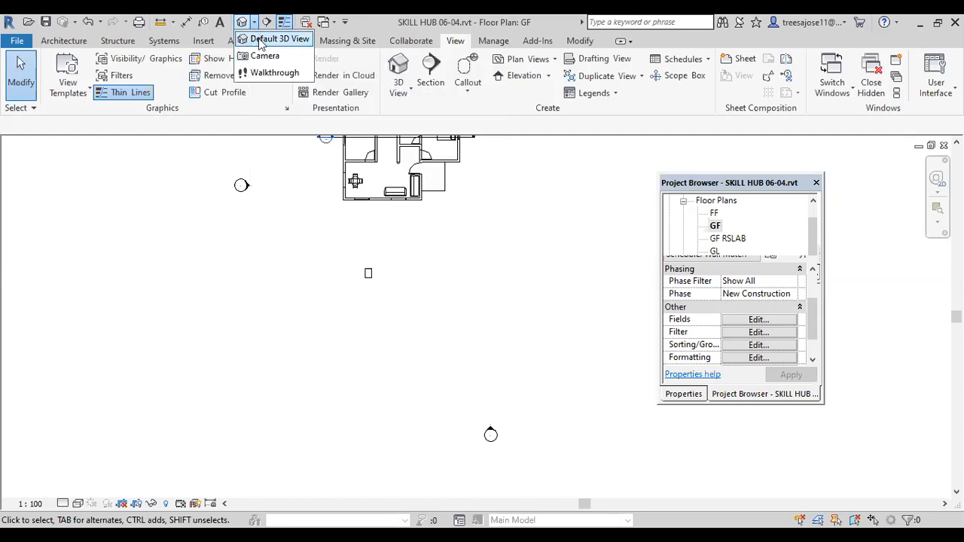
left_click(260, 42)
left_click(593, 163)
scroll(416, 289, "down", 3)
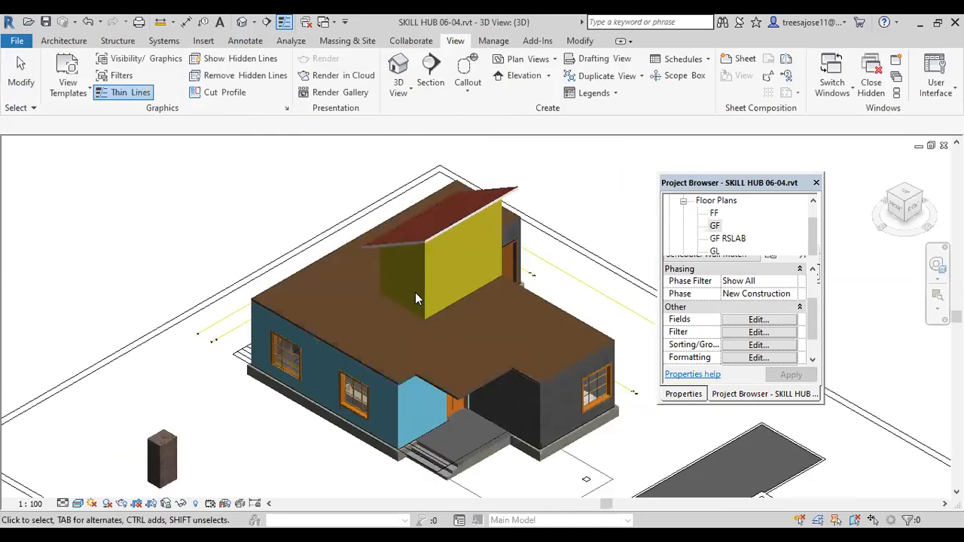
scroll(408, 358, "up", 5)
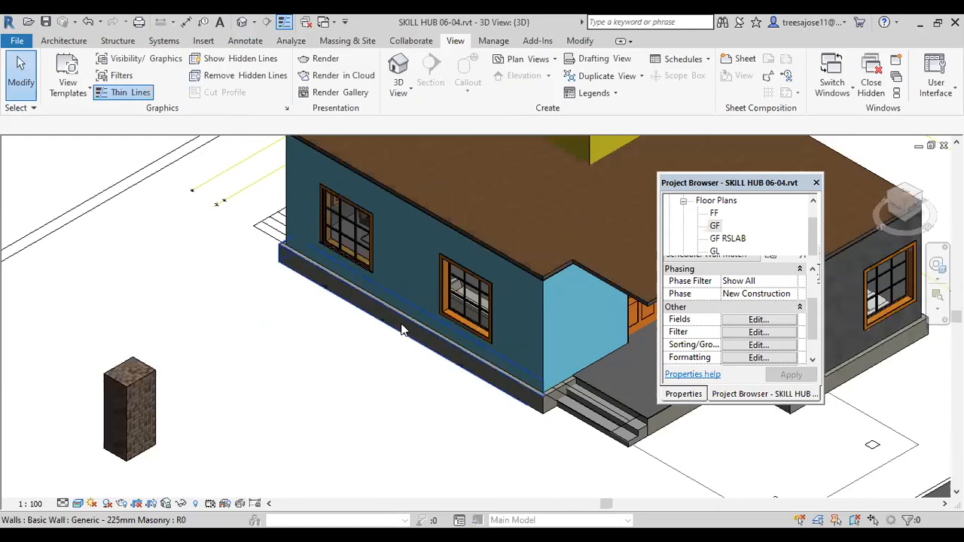
scroll(555, 363, "down", 3)
scroll(581, 378, "up", 3)
scroll(580, 380, "up", 2)
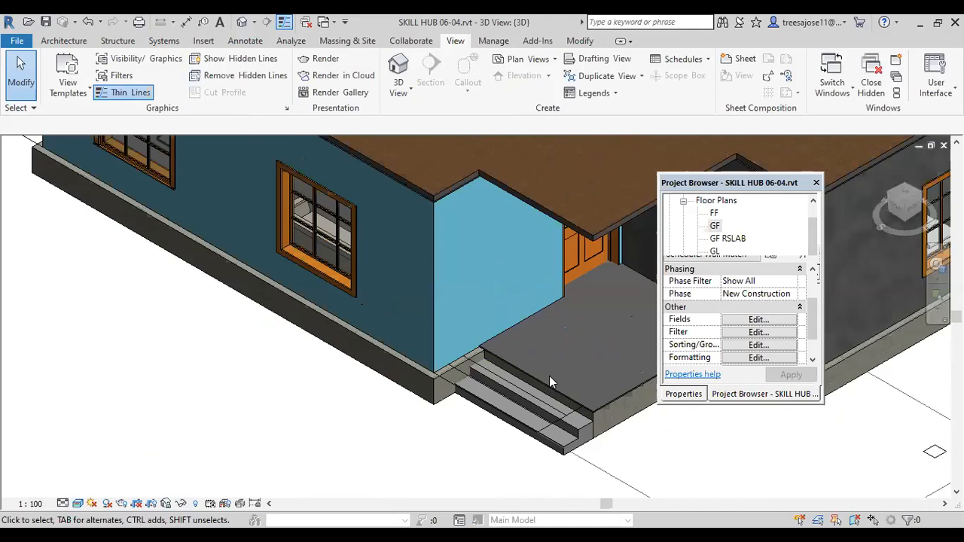
scroll(549, 376, "down", 3)
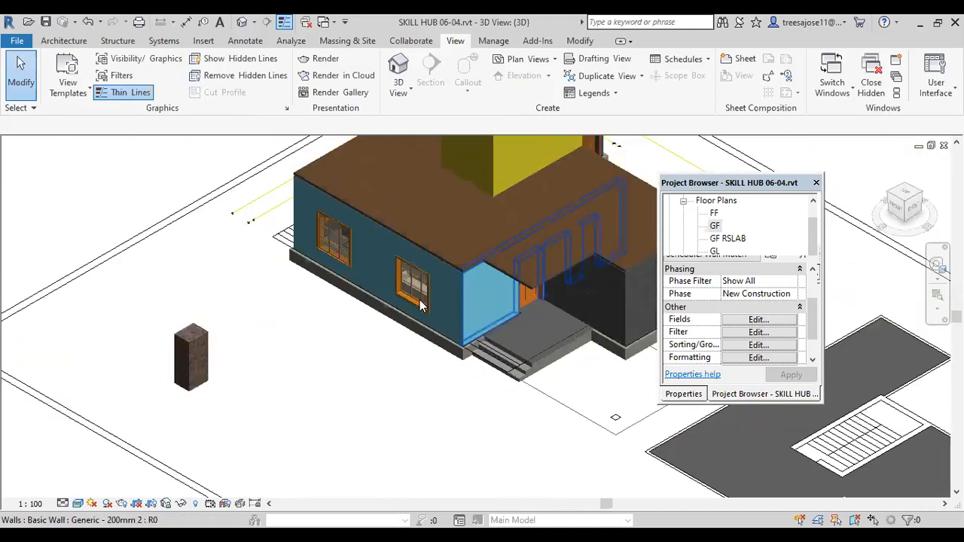
scroll(421, 296, "down", 2)
Step: Delete the freestanding generic model block beside the house
middle_click_drag(397, 357, 304, 318)
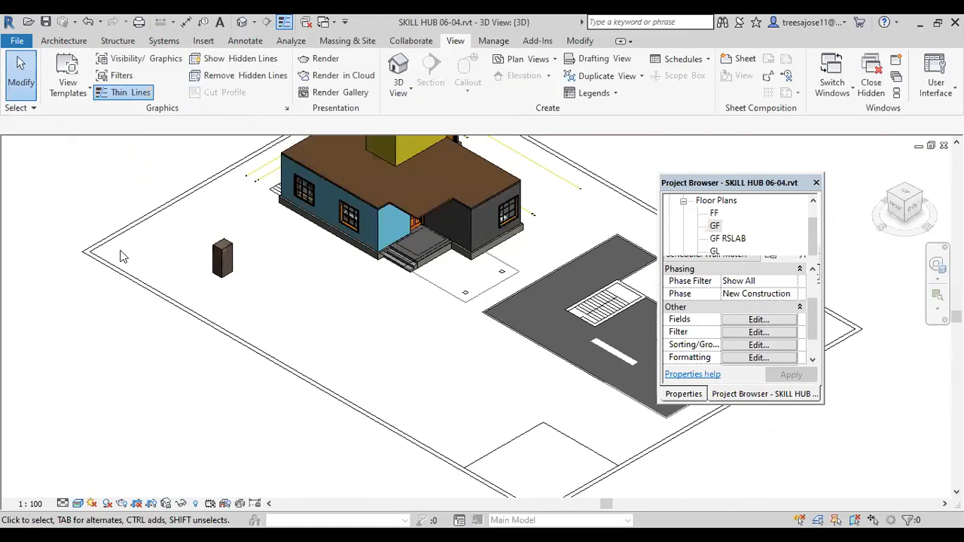
left_click(222, 259)
key("Delete")
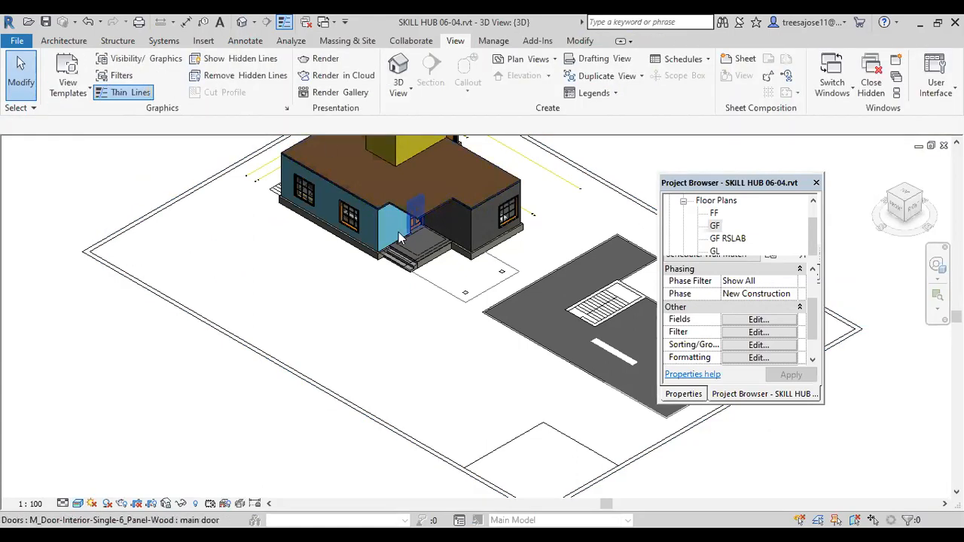
Step: Start a similar wall from the light blue entrance wall and set its base constraint to level GF
scroll(412, 223, "up", 2)
left_click(381, 235)
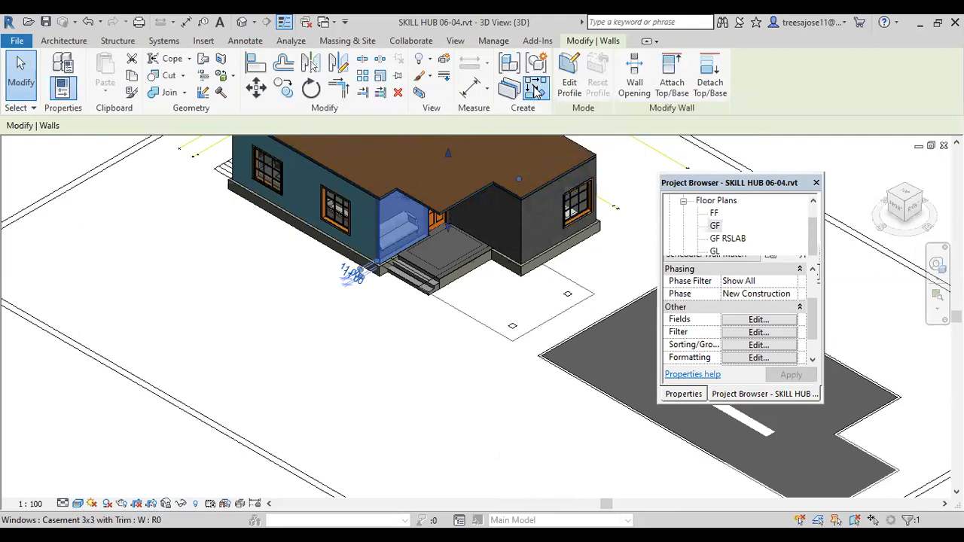
left_click(533, 89)
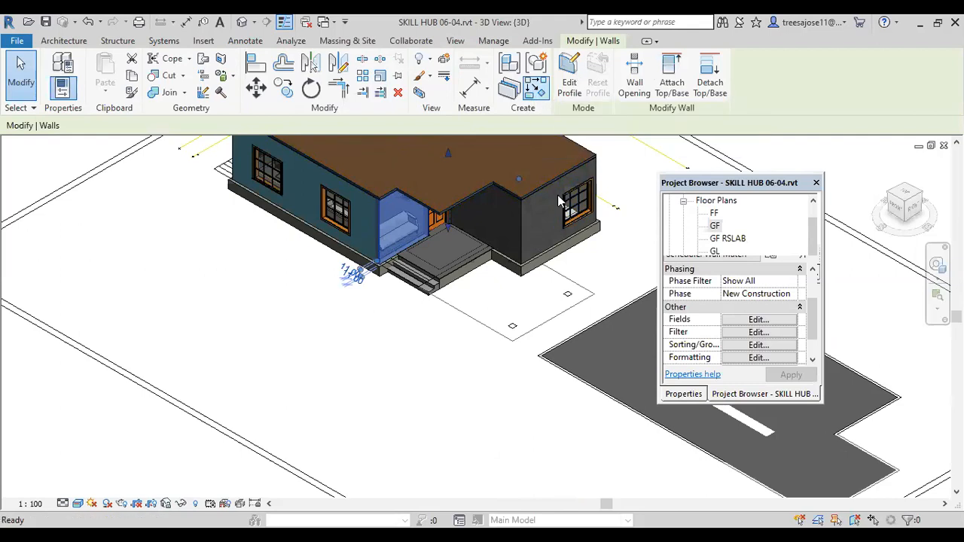
left_click(685, 394)
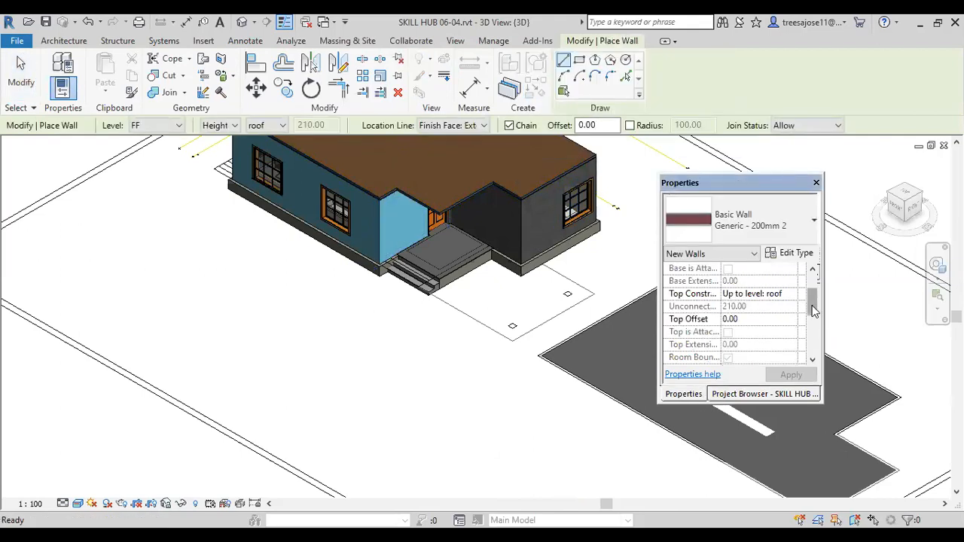
scroll(753, 299, "up", 2)
left_click(788, 293)
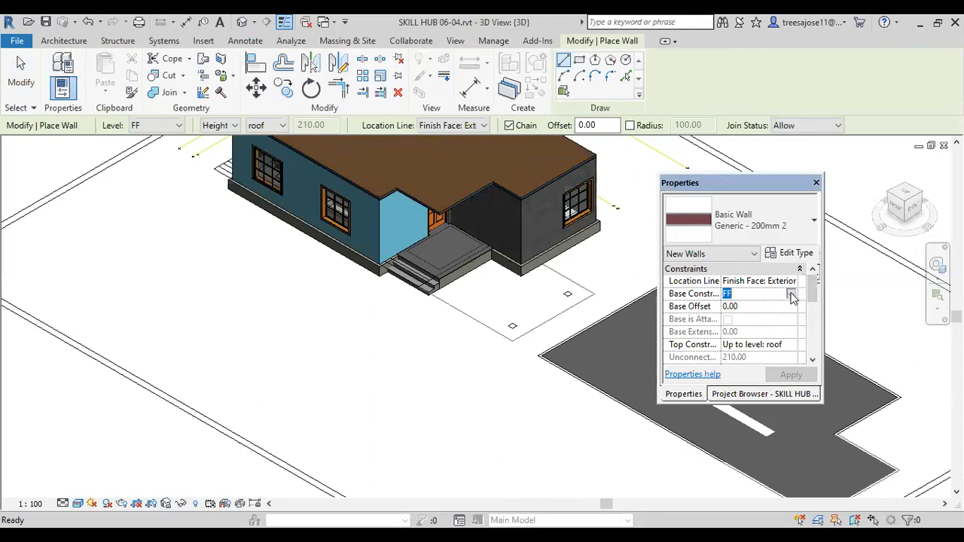
left_click(791, 294)
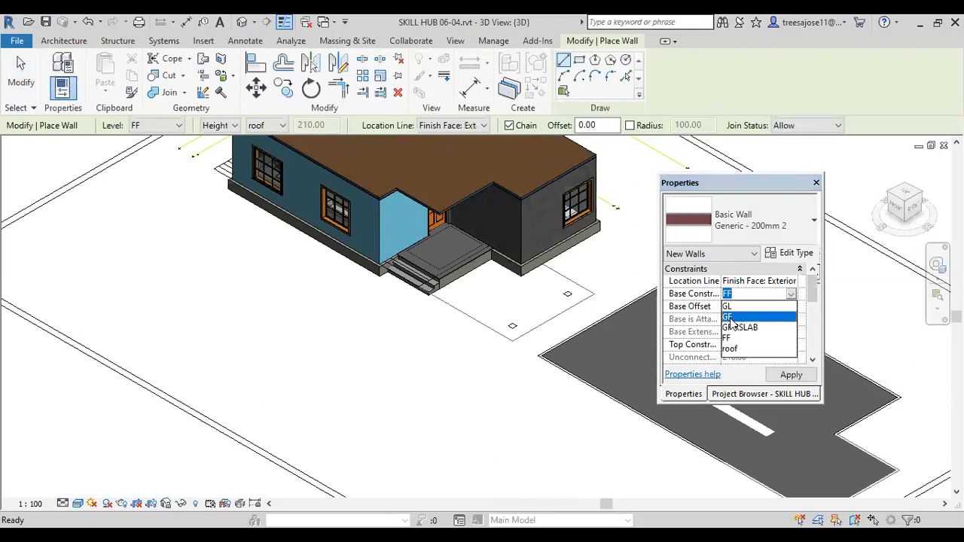
left_click(729, 317)
Step: Set the new wall's top constraint to Up to level: FF
left_click(775, 345)
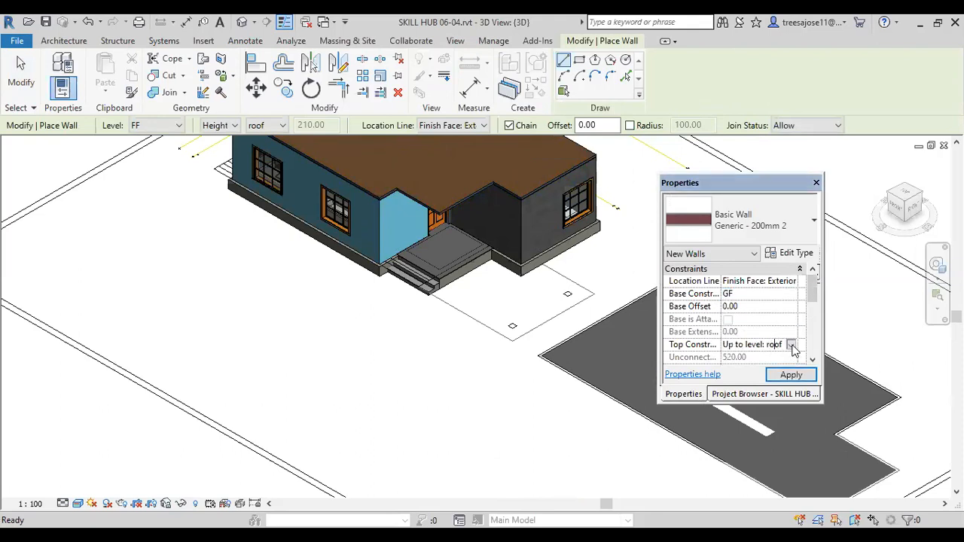
left_click(790, 345)
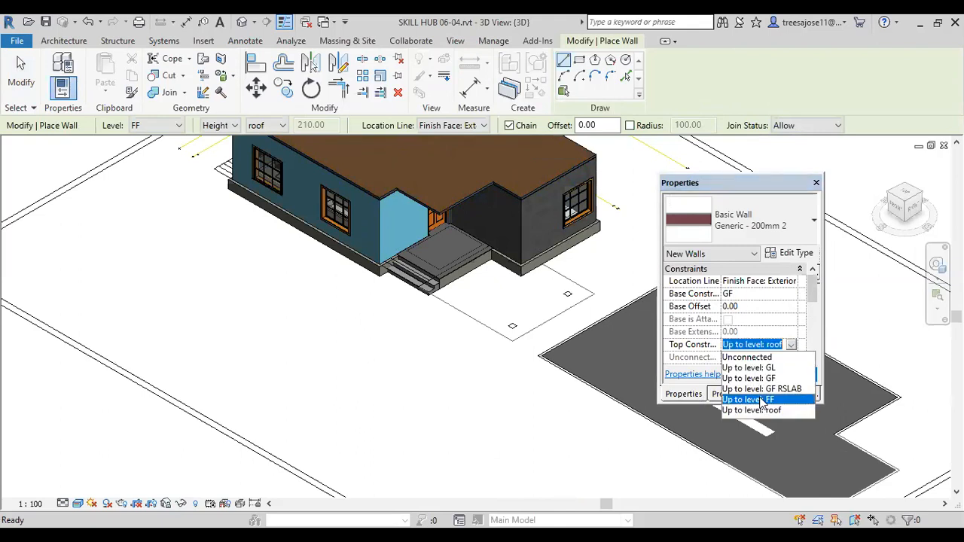
left_click(762, 400)
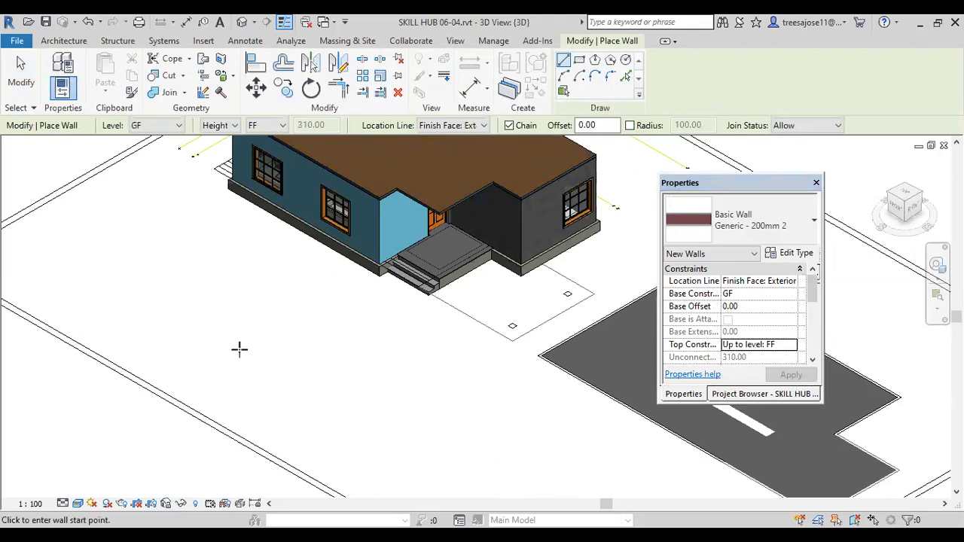
Step: On the GF floor plan, draw a rectangle of Generic - 200mm 2 architectural walls below the house, about 367 by 317 inside
left_click(738, 398)
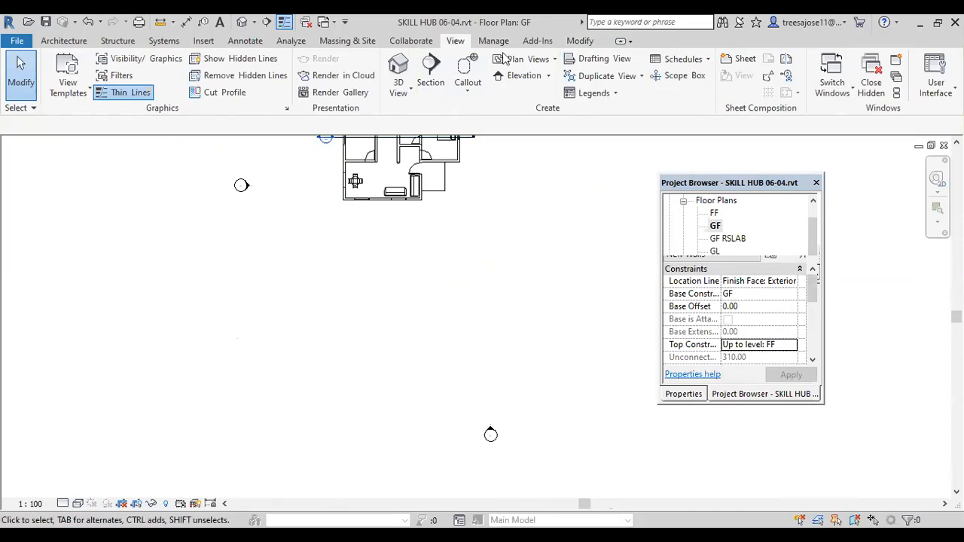
left_click(579, 41)
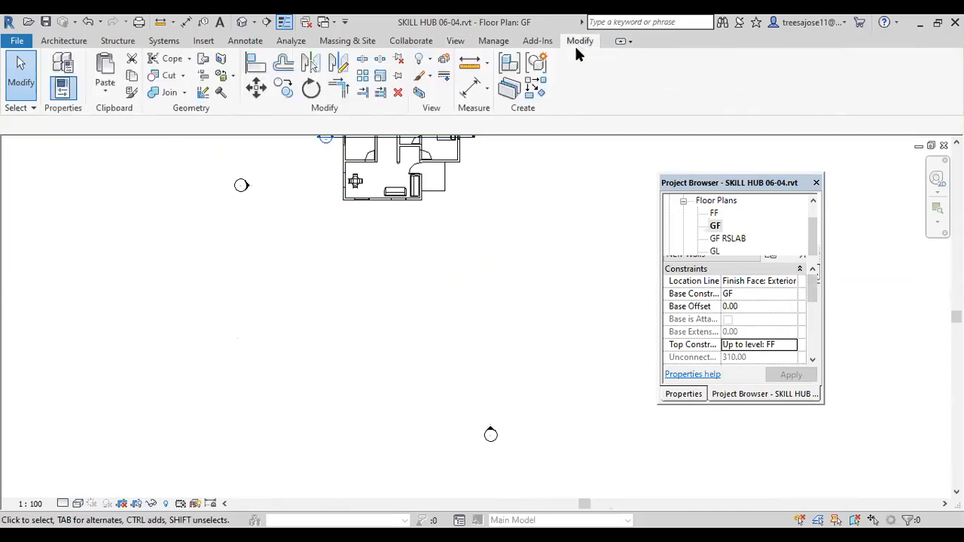
left_click(64, 41)
left_click(58, 92)
left_click(68, 117)
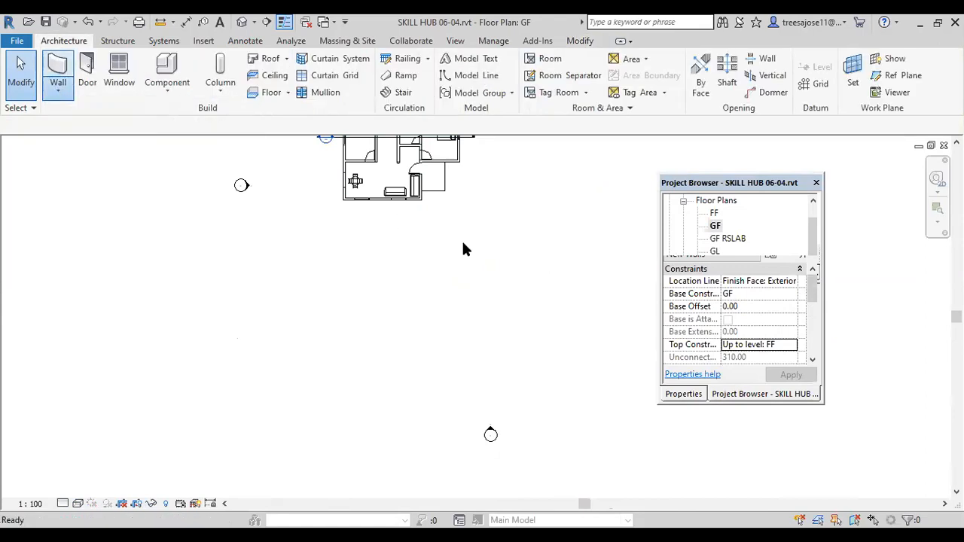
left_click(683, 394)
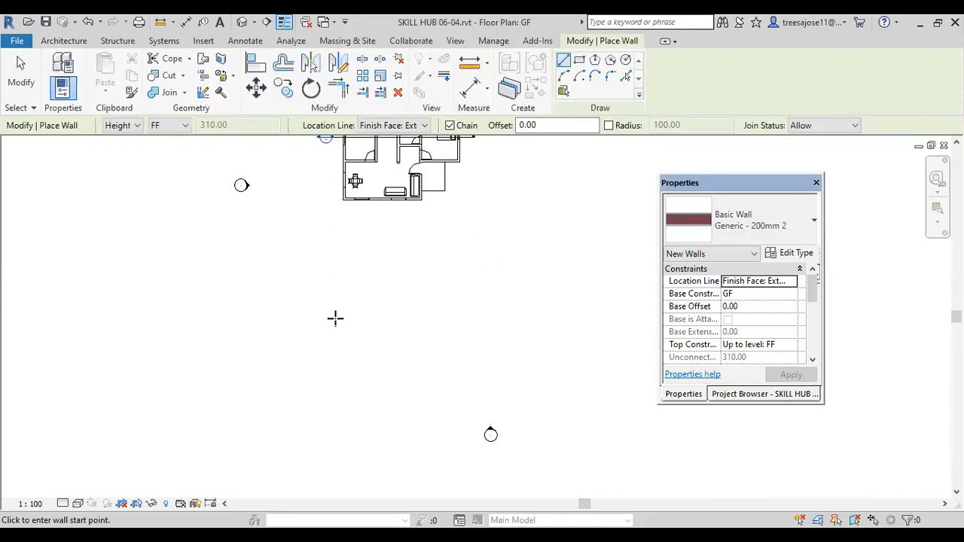
left_click(580, 63)
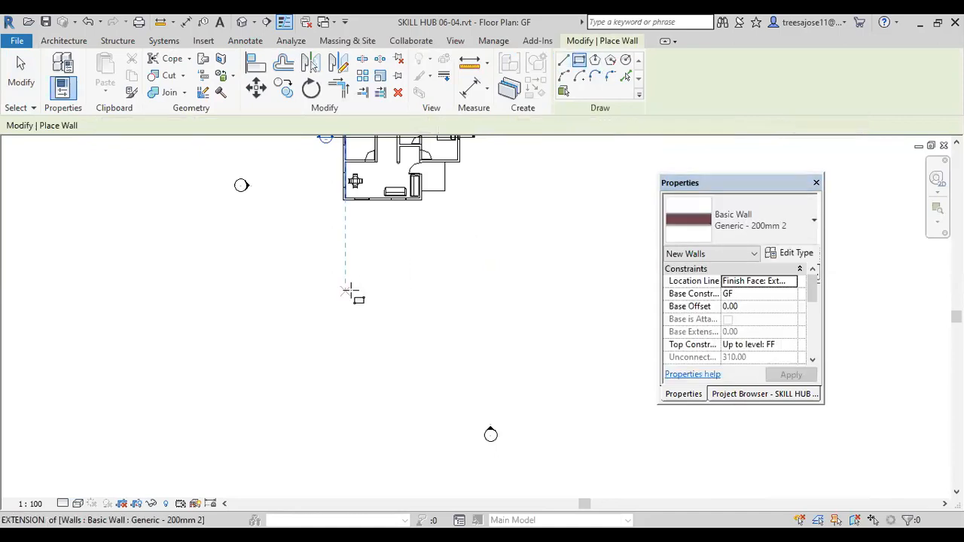
left_click(284, 255)
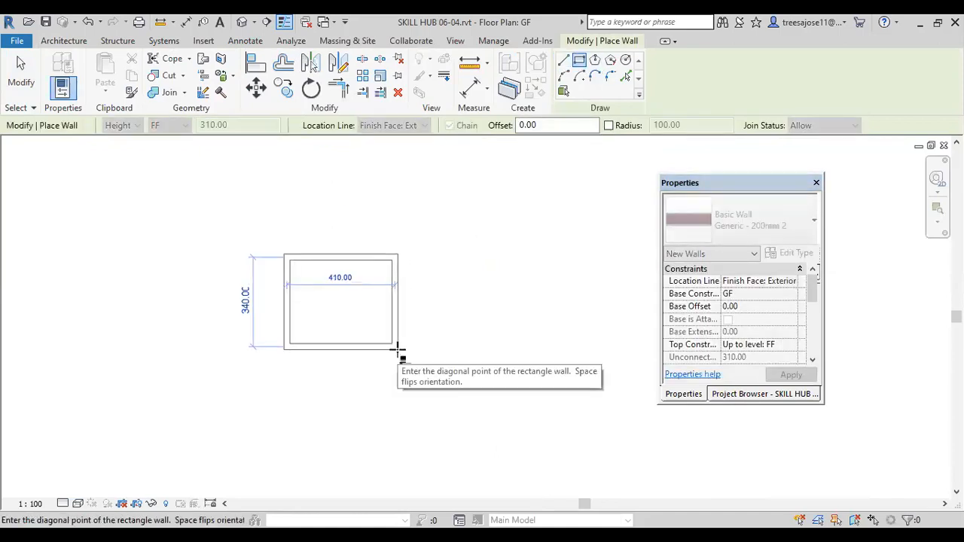
left_click(392, 349)
right_click(489, 287)
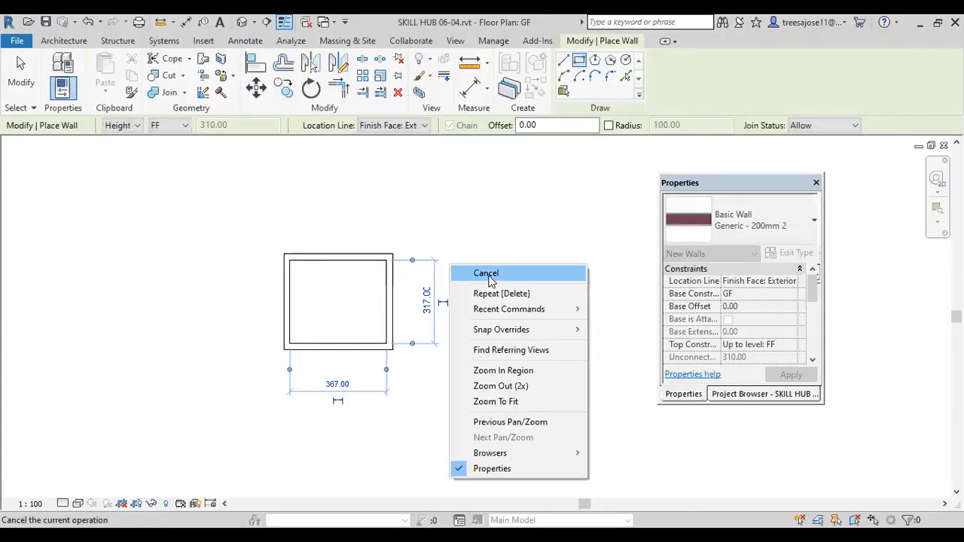
left_click(488, 273)
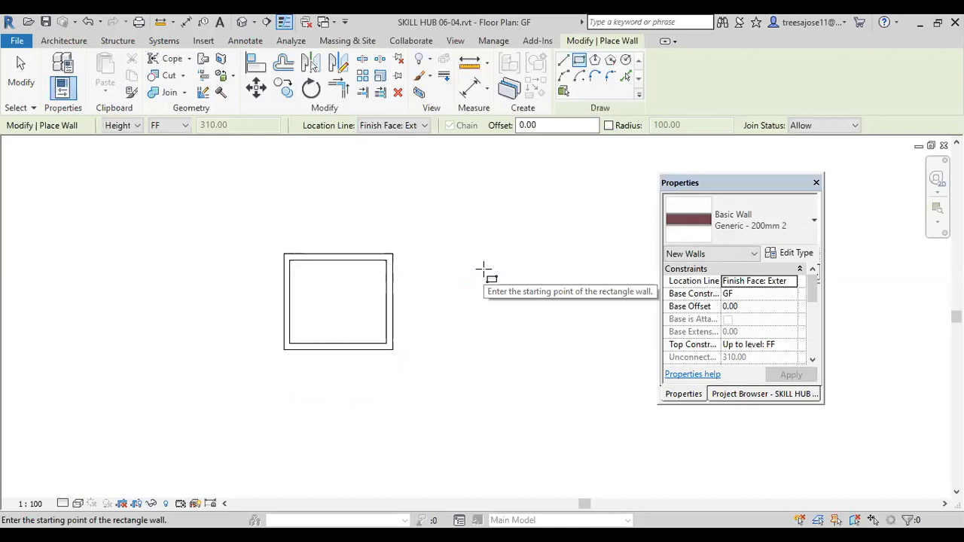
left_click(815, 224)
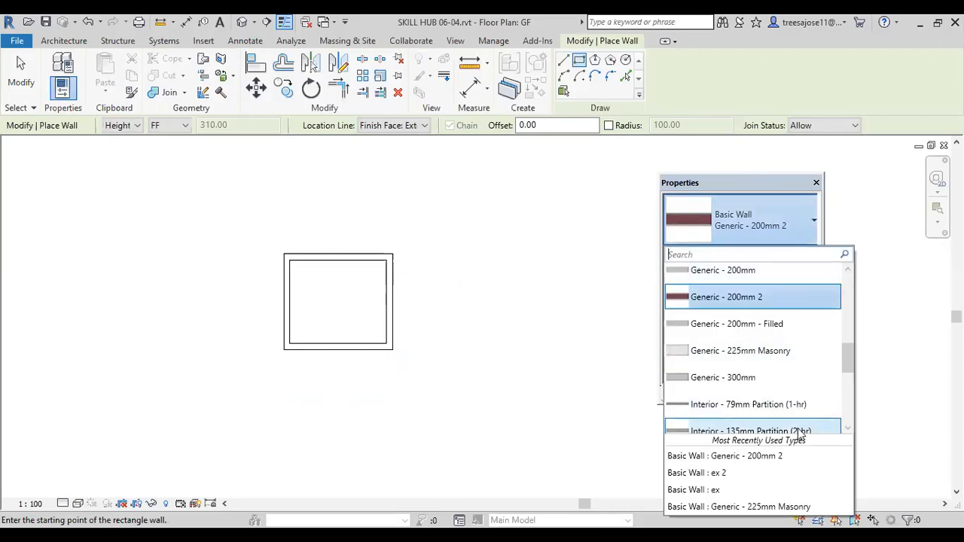
left_click_drag(845, 364, 829, 293)
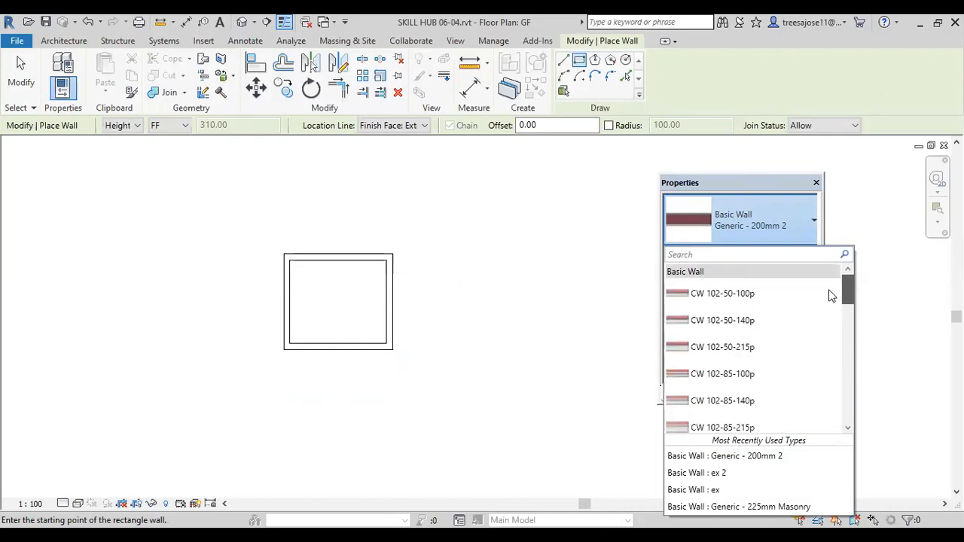
left_click(523, 271)
left_click(381, 179)
key("Escape")
Step: Leave wall placement and select the low base wall beside the entrance steps in the 3D view to check its type and constraints
scroll(329, 349, "down", 5)
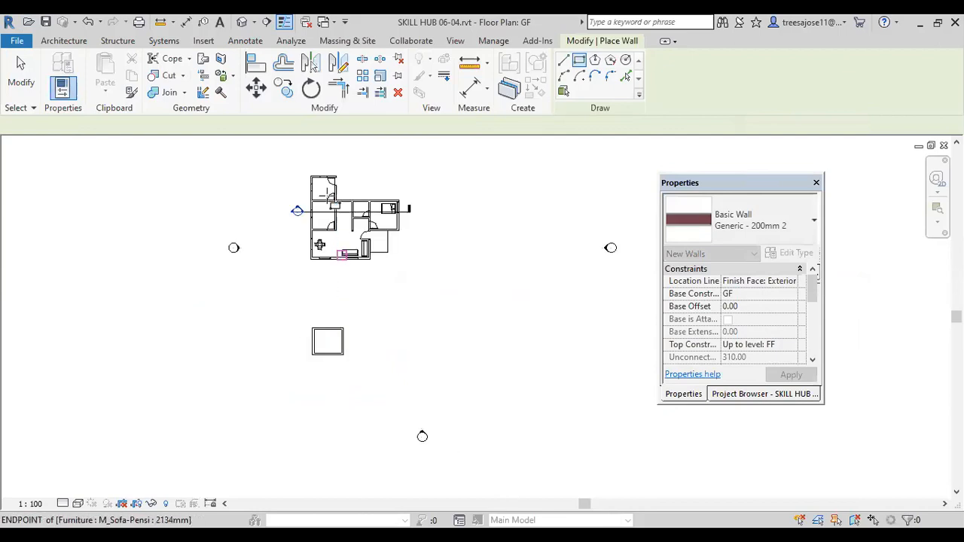
scroll(265, 214, "up", 2)
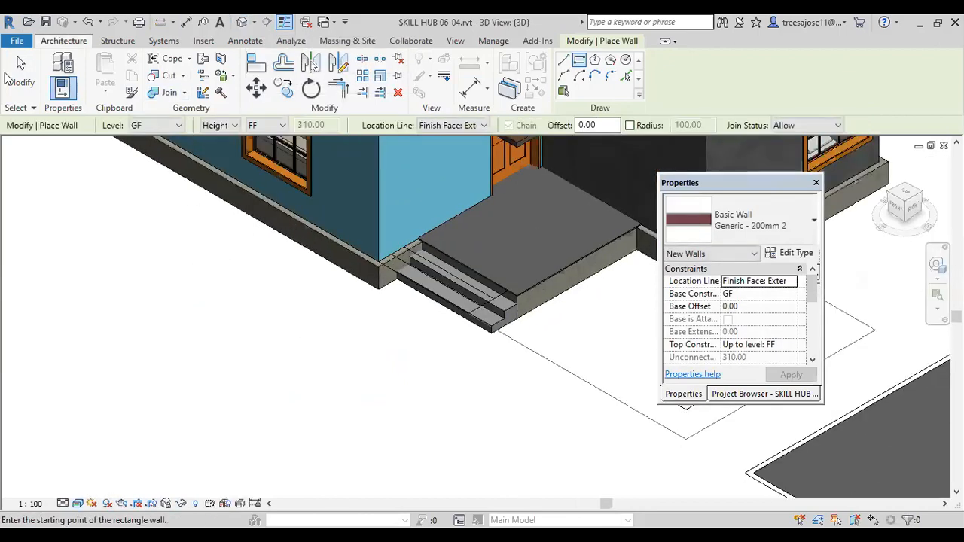
left_click(23, 97)
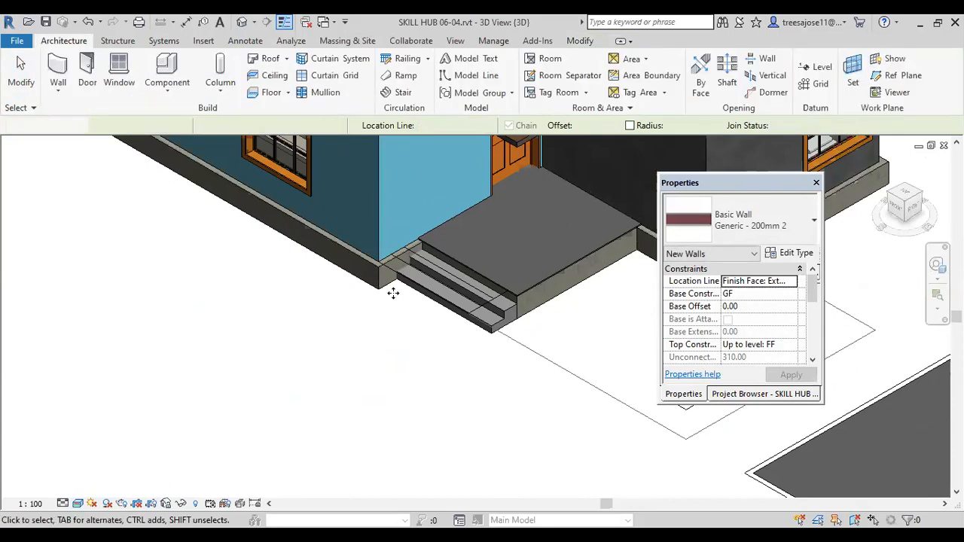
left_click(379, 291)
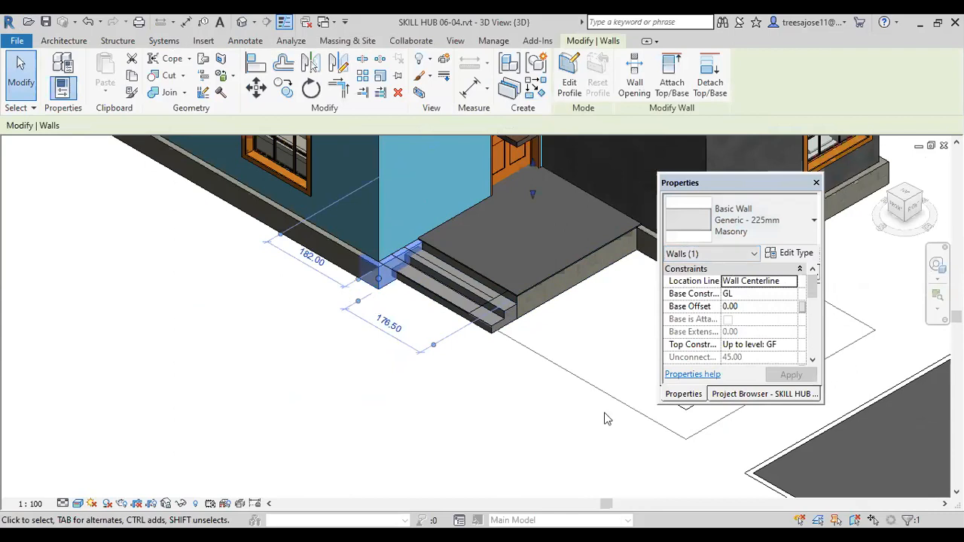
Step: On the GF floor plan, start a new architectural wall and choose the Generic - 225mm Masonry type
left_click(727, 397)
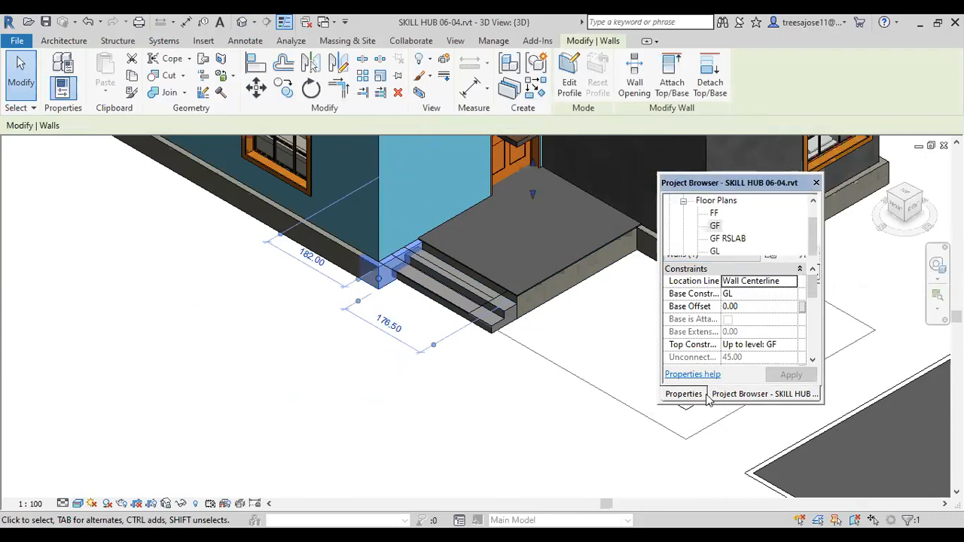
double_click(714, 227)
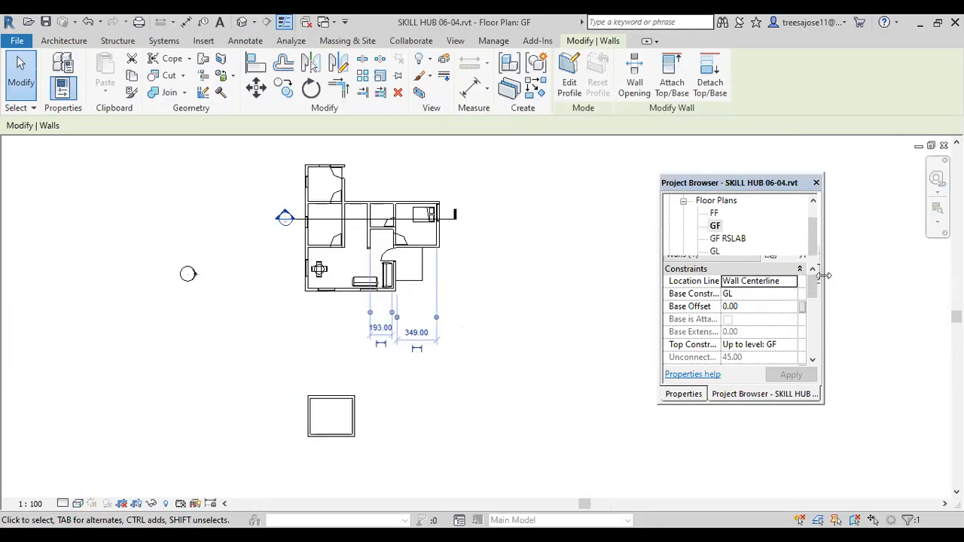
left_click(64, 41)
left_click(58, 90)
left_click(80, 119)
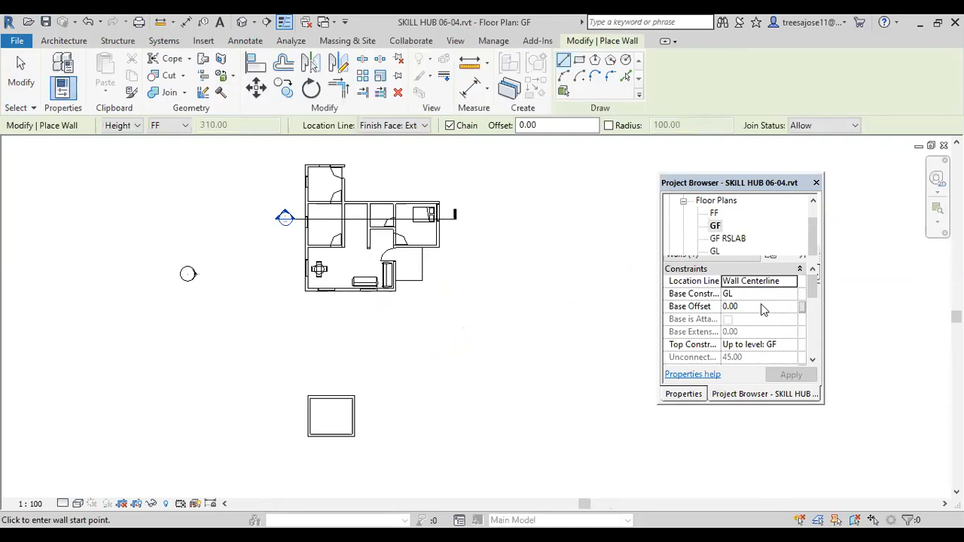
left_click(685, 394)
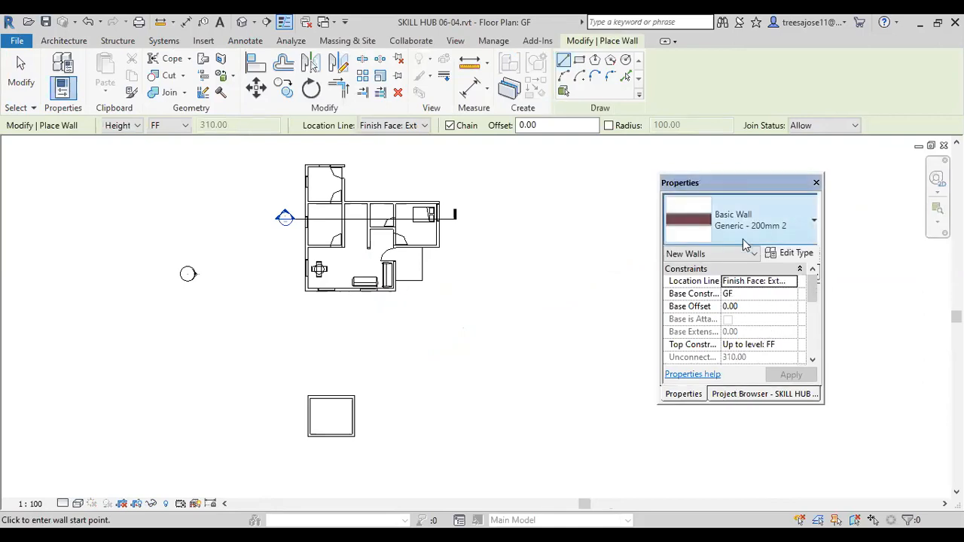
left_click(815, 224)
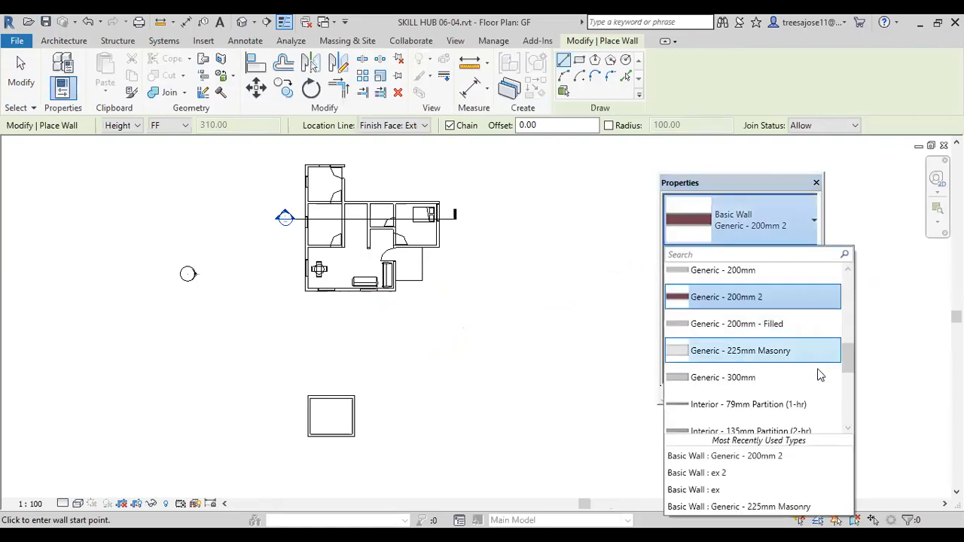
left_click_drag(843, 368, 834, 288)
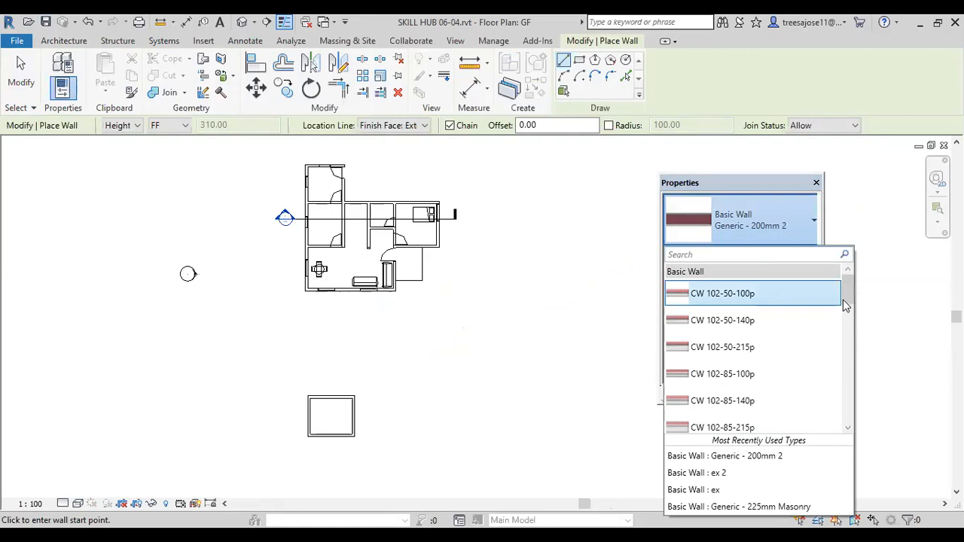
scroll(844, 305, "down", 5)
scroll(841, 348, "down", 3)
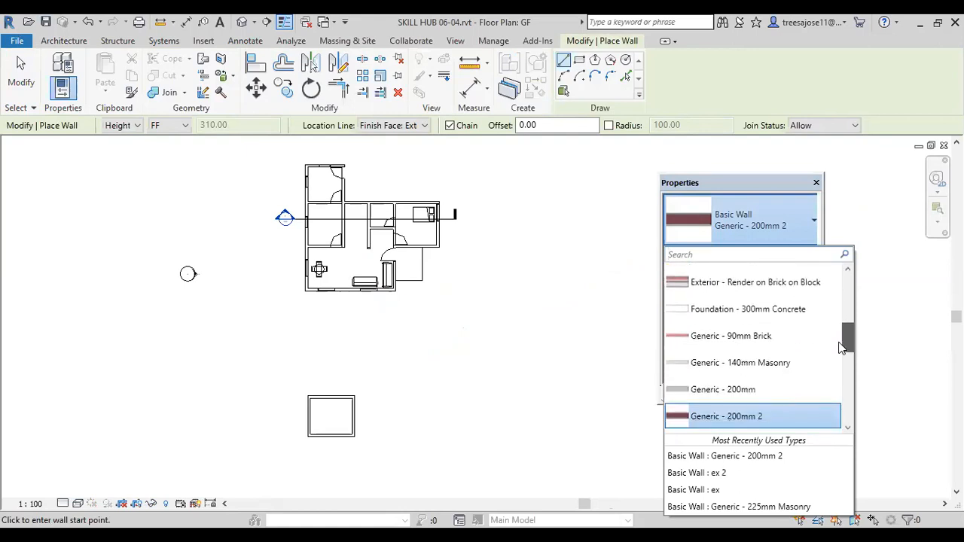
left_click_drag(841, 348, 828, 364)
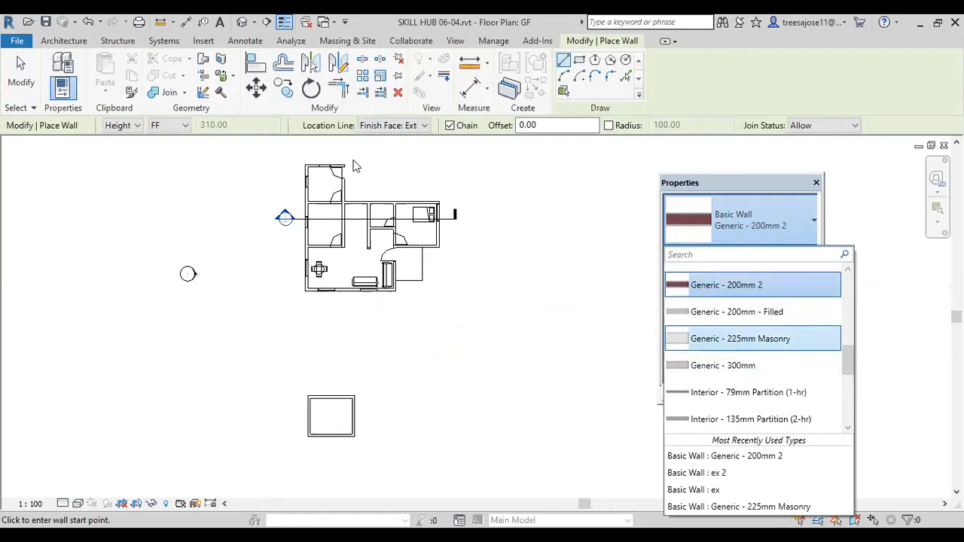
left_click(733, 341)
Step: Inspect the layer structure of the Generic - 225mm Masonry wall type and leave it as it is
left_click(795, 253)
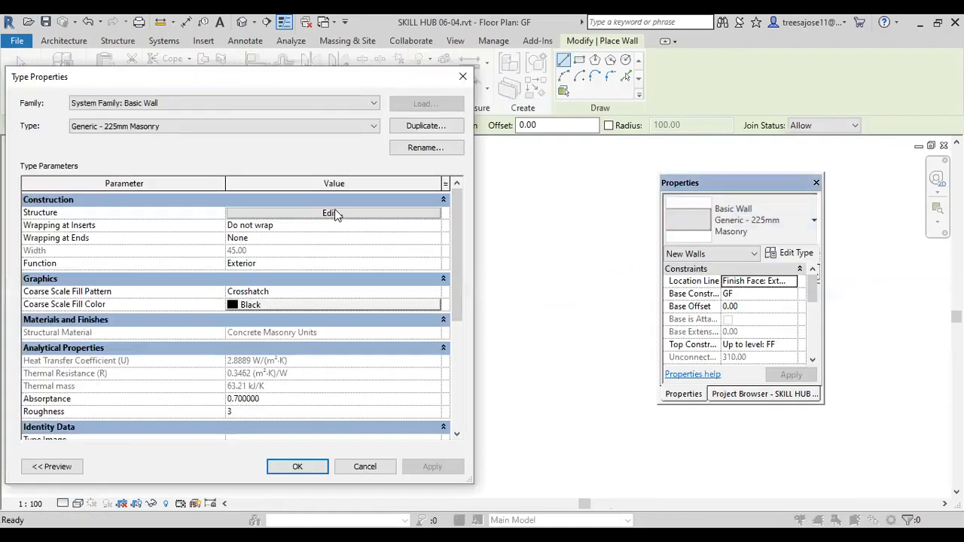
left_click(336, 214)
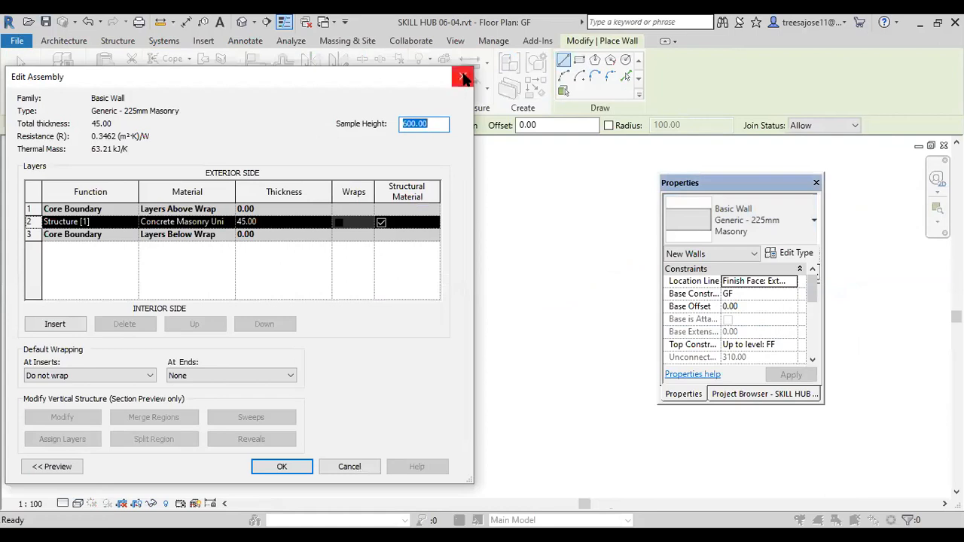
left_click(464, 76)
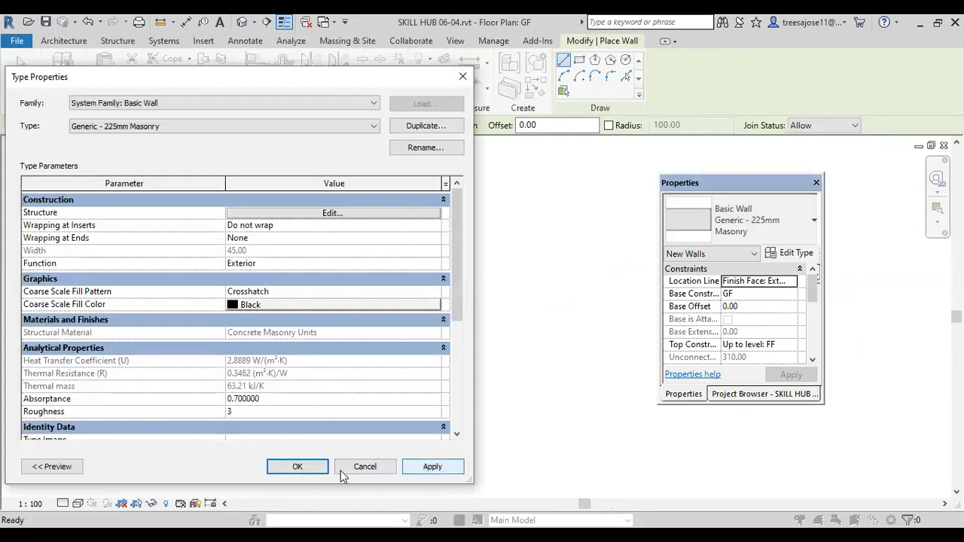
left_click(298, 466)
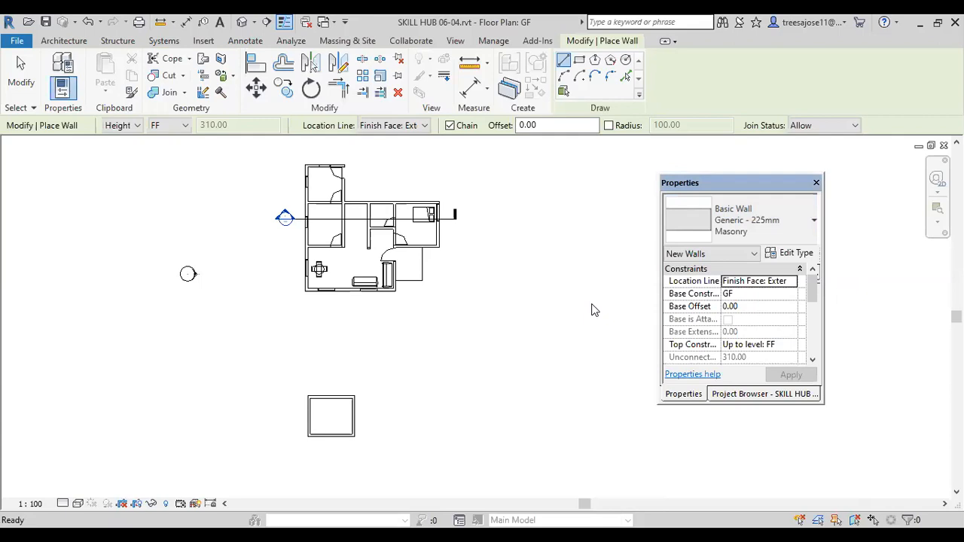
Step: Set the new wall's base constraint to GL and its top constraint to Up to level: GF
left_click(789, 295)
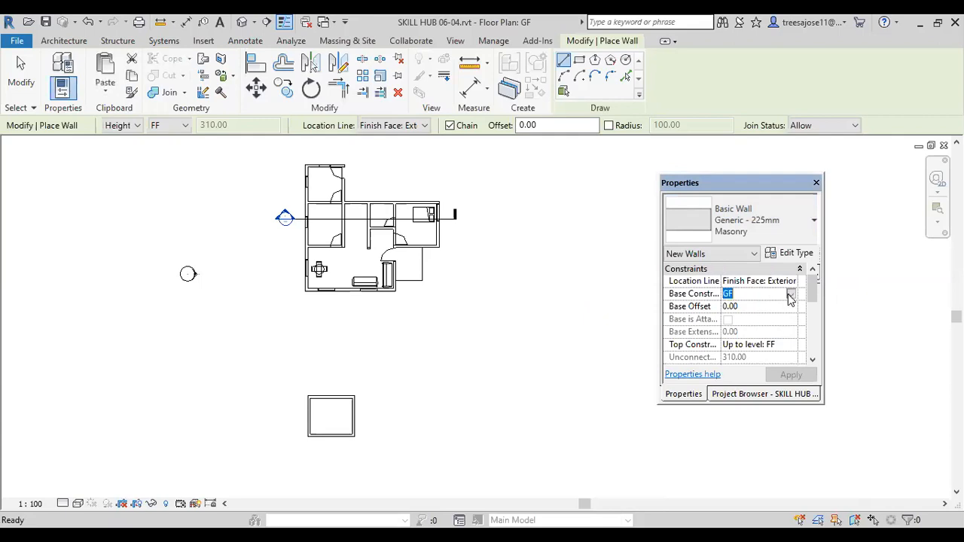
left_click(790, 295)
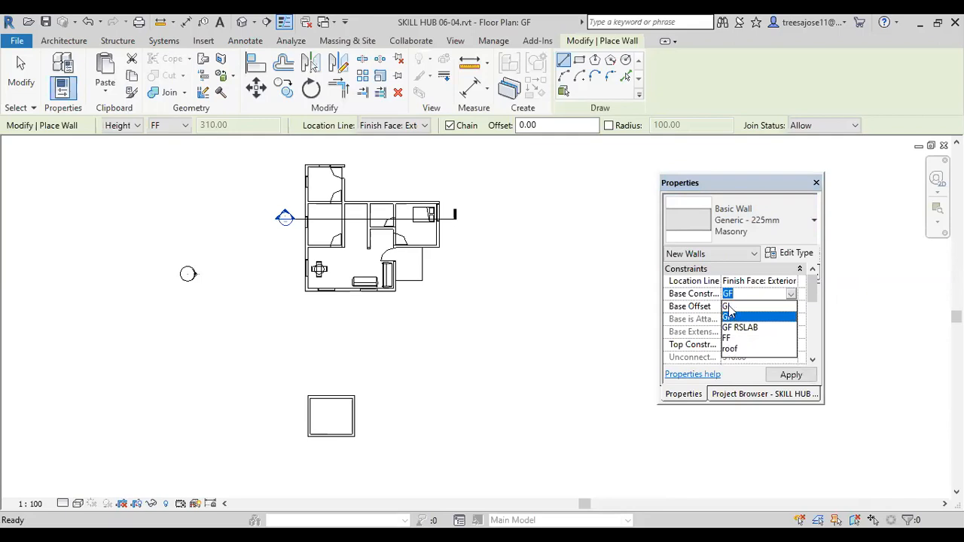
left_click(728, 307)
left_click(783, 345)
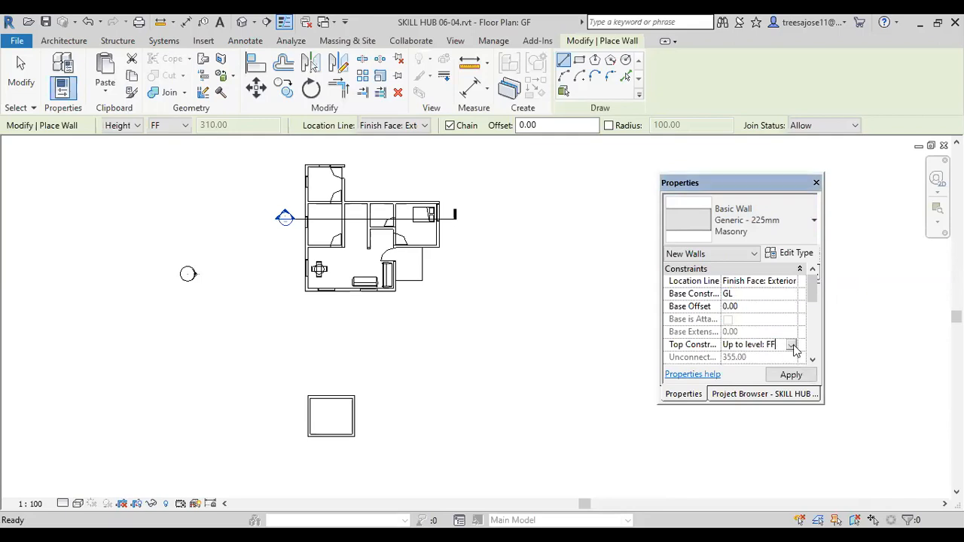
left_click(791, 344)
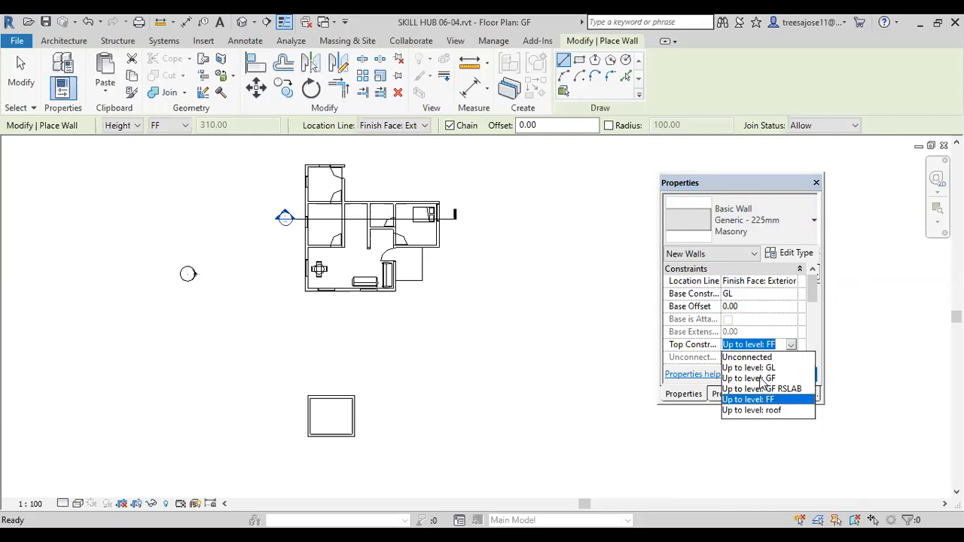
left_click(760, 378)
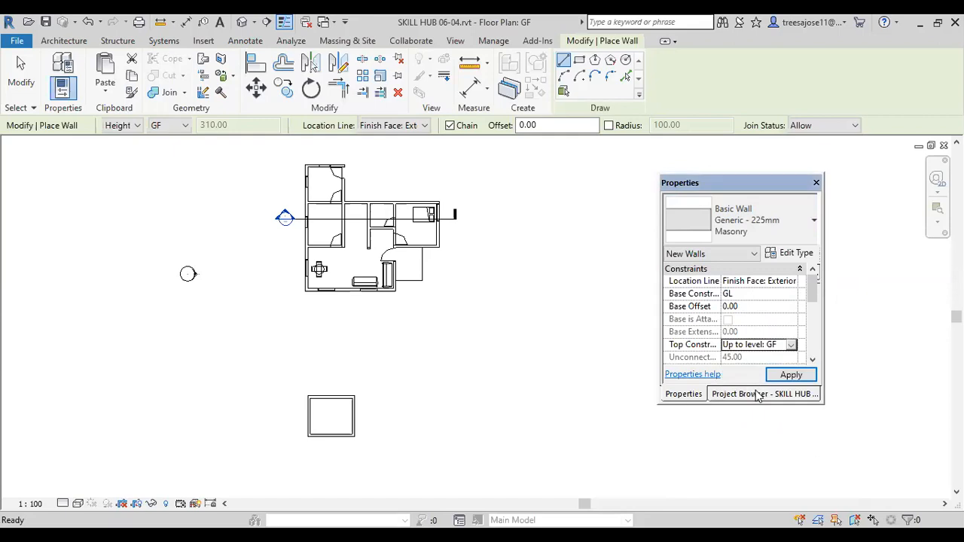
Step: Switch wall drawing to Pick Lines, with base constraint GL and top constraint Up to level: GF
left_click(624, 78)
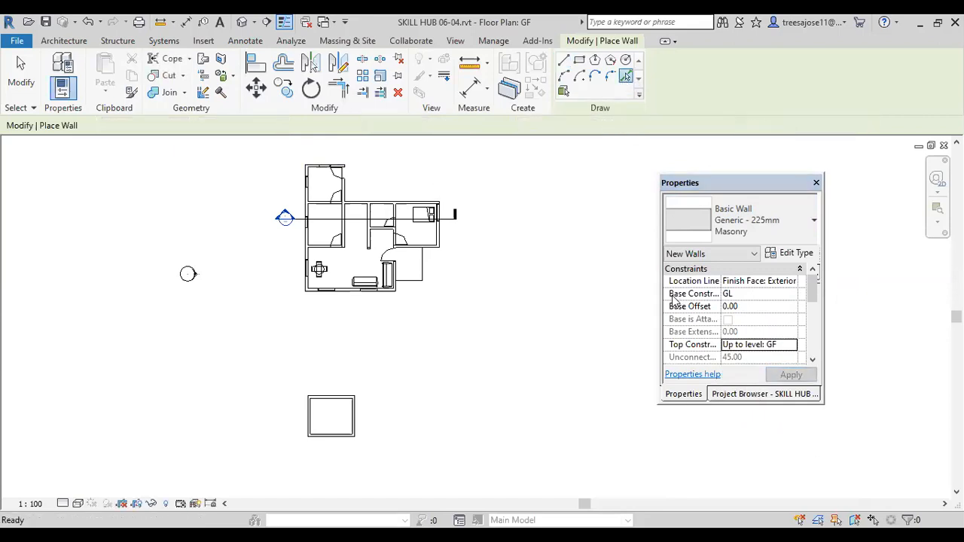
left_click(789, 299)
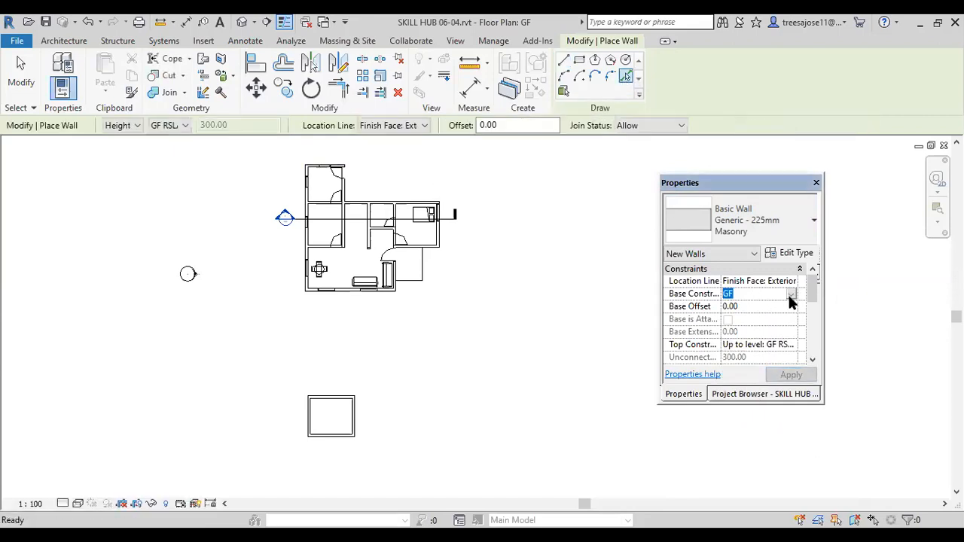
left_click(790, 296)
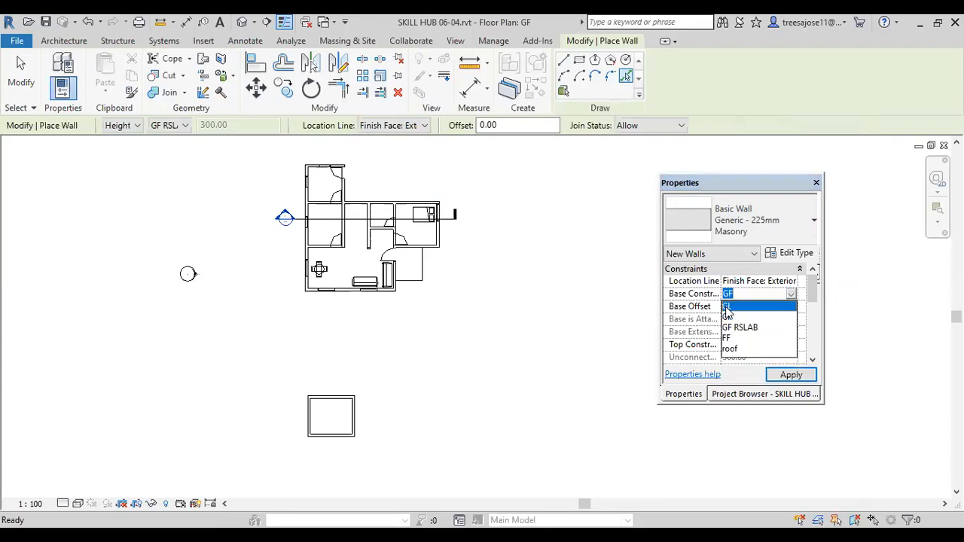
left_click(728, 306)
left_click(764, 344)
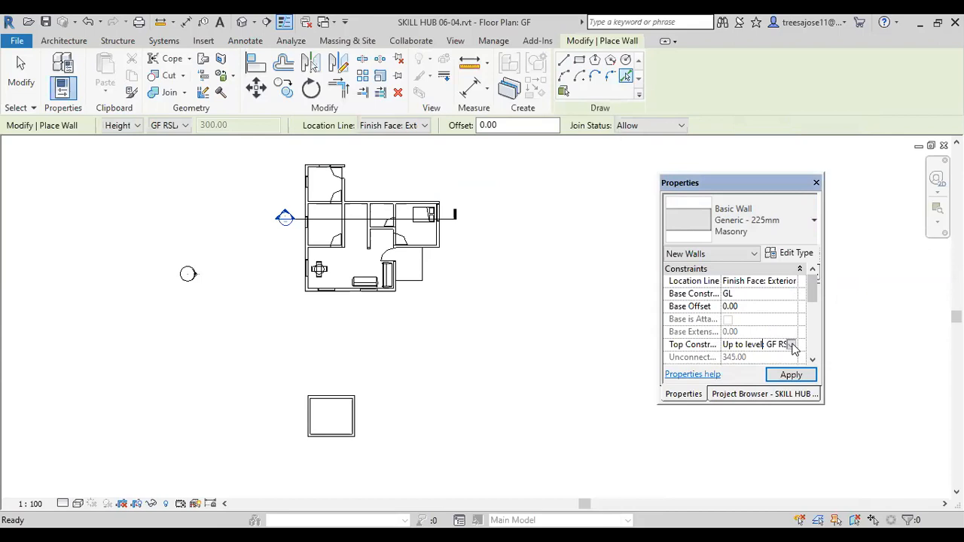
left_click(790, 345)
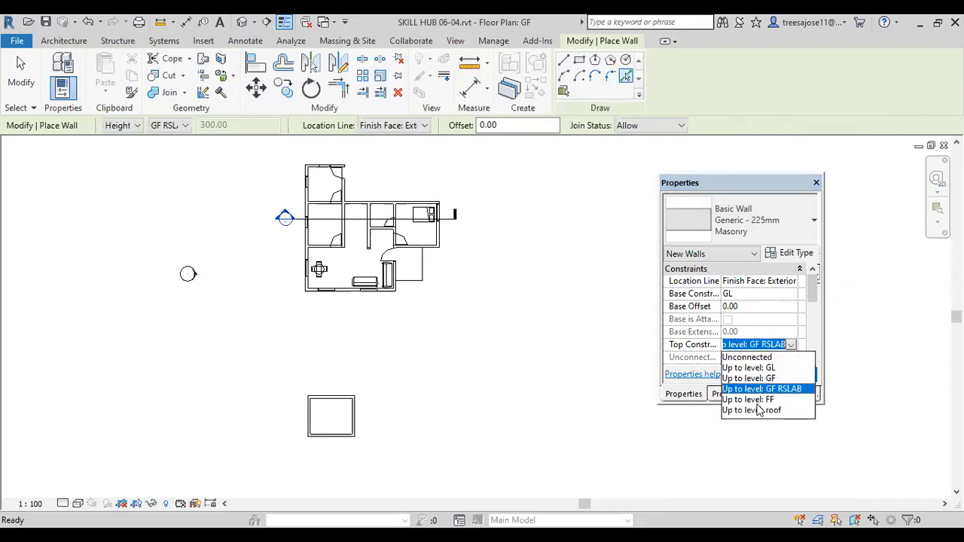
left_click(753, 378)
Step: Set the location line to Wall Centerline and place the masonry base wall along the centre of the sample rectangle's upper wall
scroll(329, 402, "up", 5)
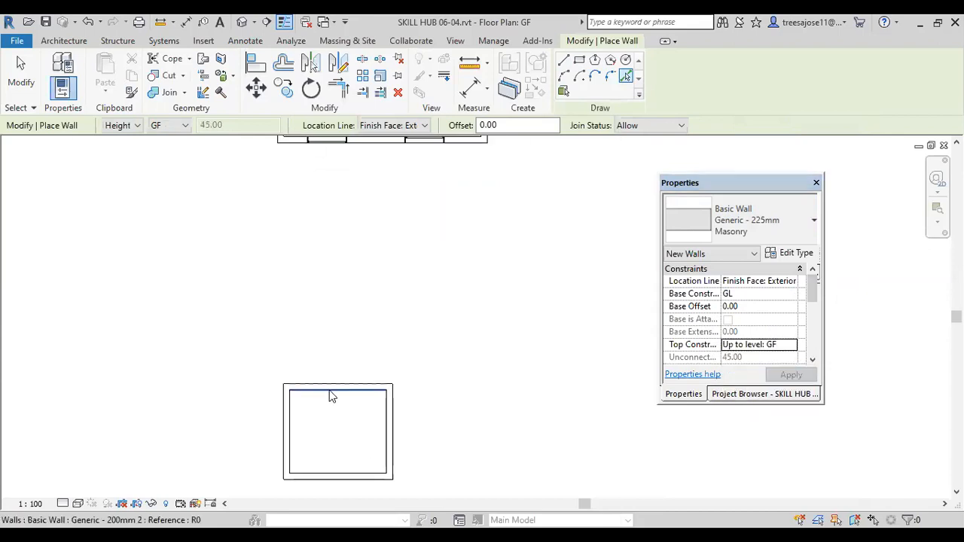
scroll(329, 391, "up", 2)
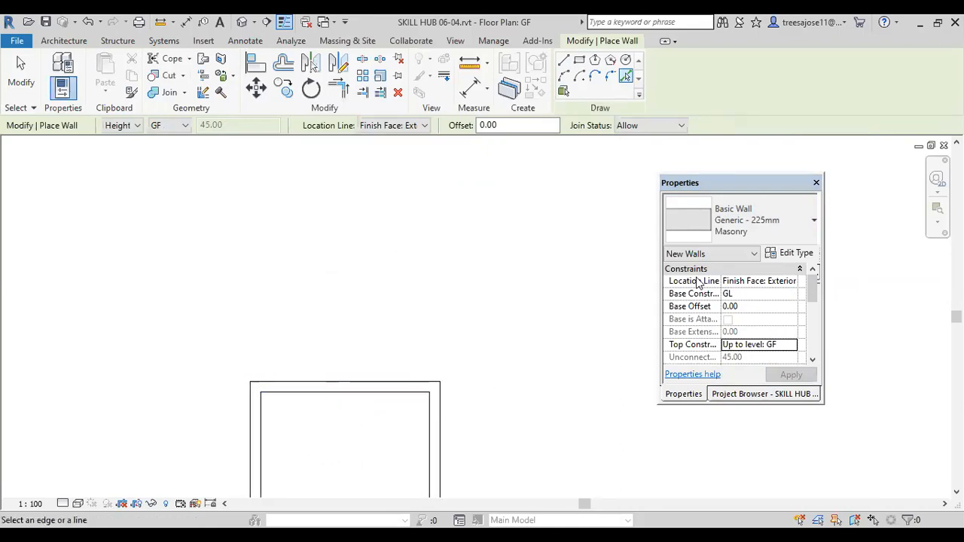
left_click(788, 282)
left_click(749, 294)
scroll(332, 395, "up", 1)
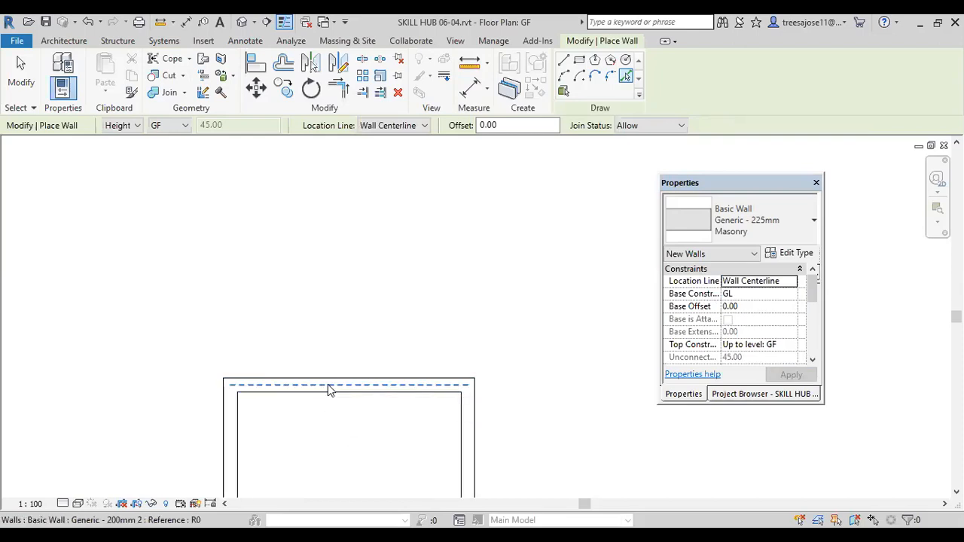
left_click(327, 384)
scroll(439, 351, "down", 1)
scroll(456, 416, "up", 1)
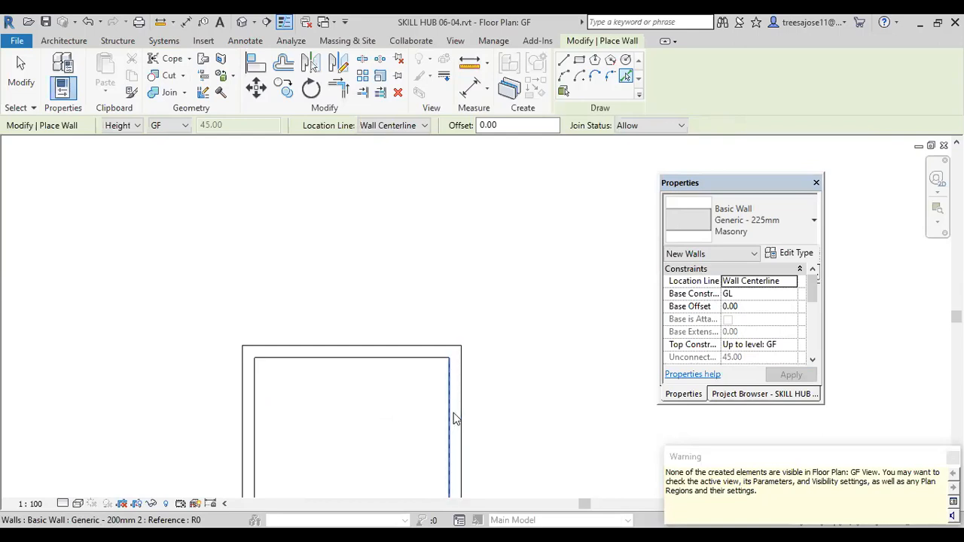
scroll(452, 379, "down", 1)
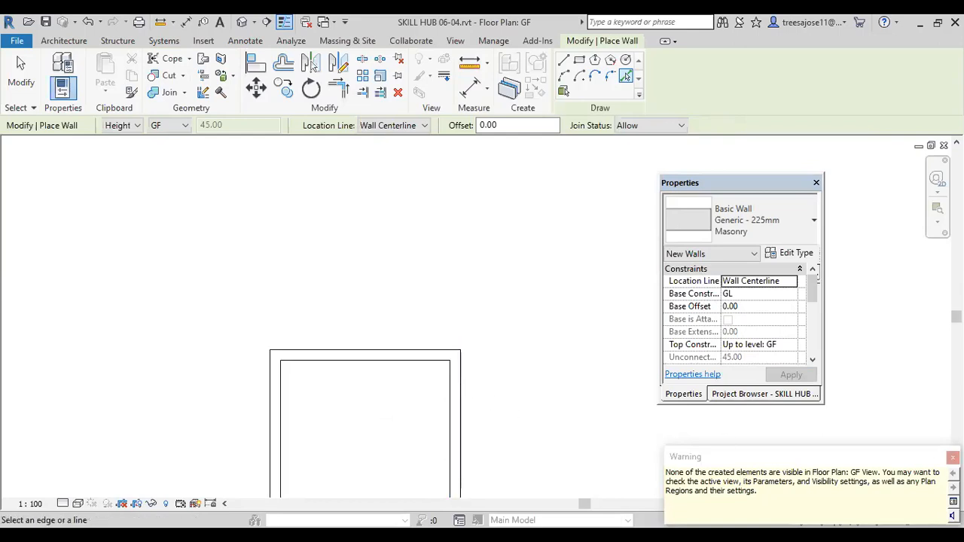
left_click(953, 457)
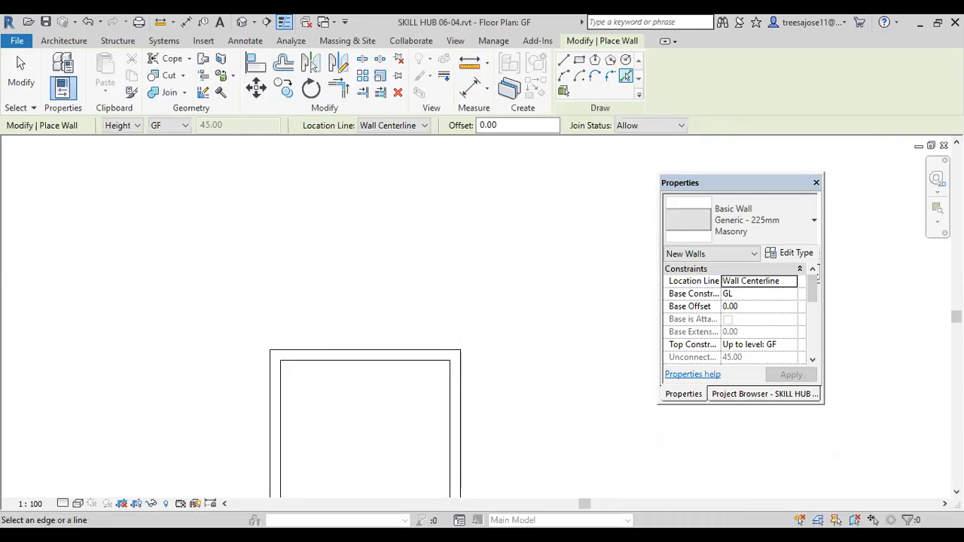
Step: Reveal hidden elements in the GF plan to look for the new base wall, and turn the reveal mode off again
left_click(166, 503)
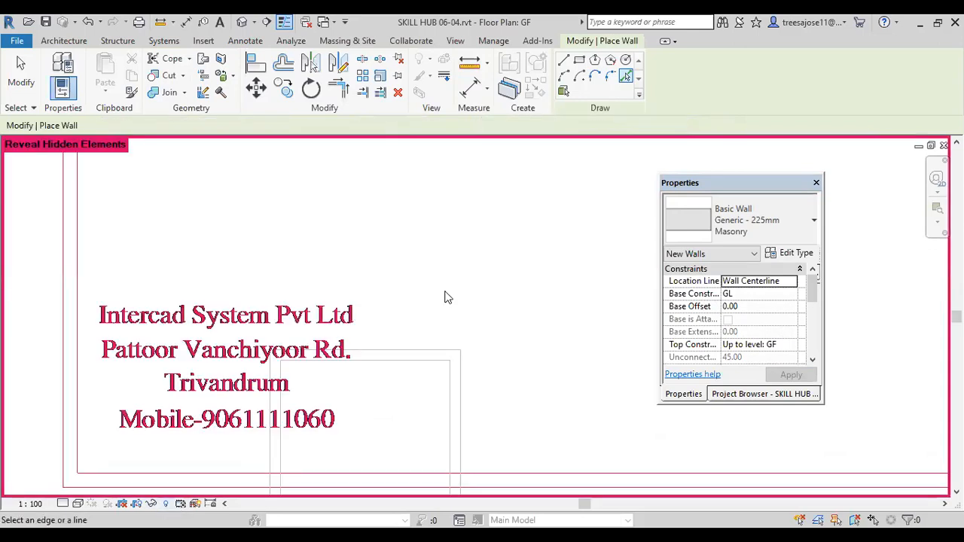
scroll(445, 312, "down", 2)
scroll(444, 312, "down", 1)
scroll(500, 286, "down", 2)
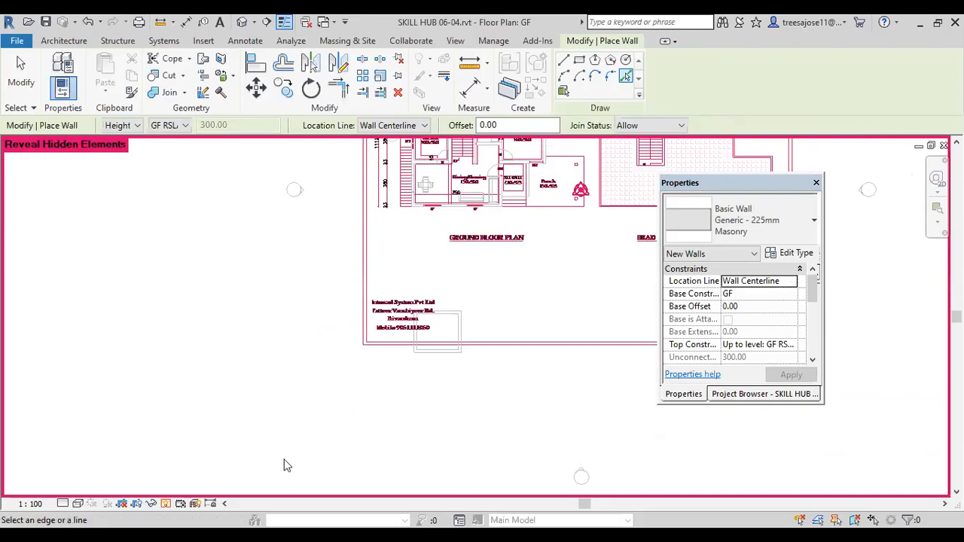
left_click(167, 503)
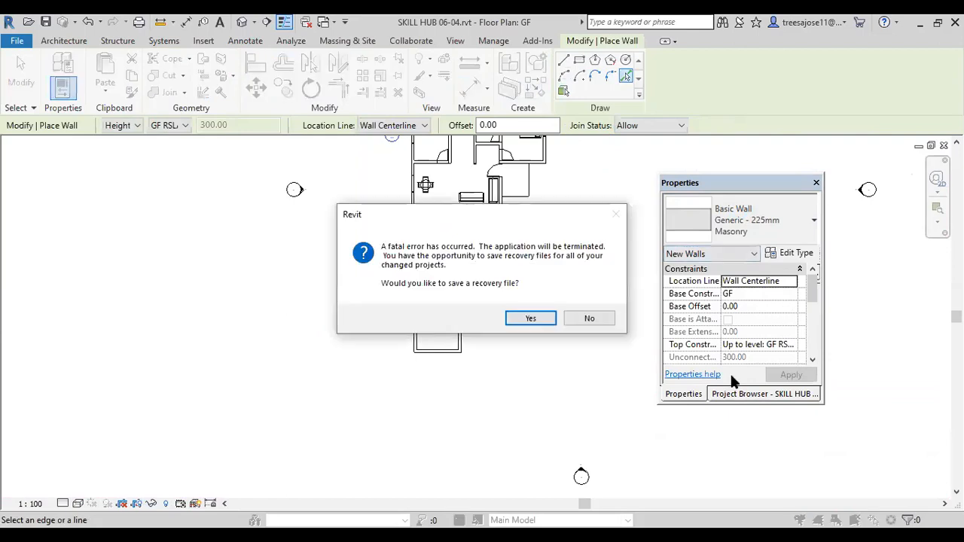
Step: Dismiss the recovery file save without saving, and decline to continue running scripts on the restarted Recent Files page
left_click(531, 320)
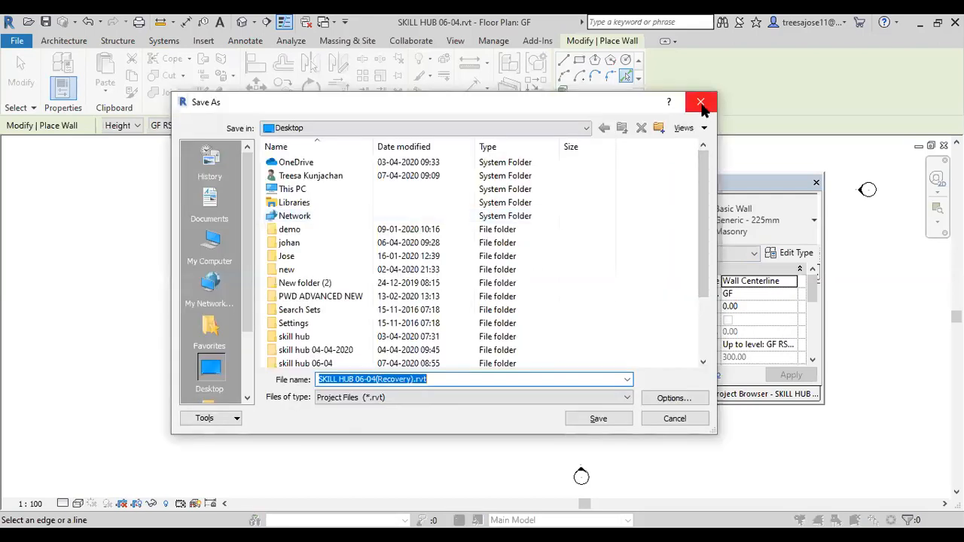
left_click(701, 103)
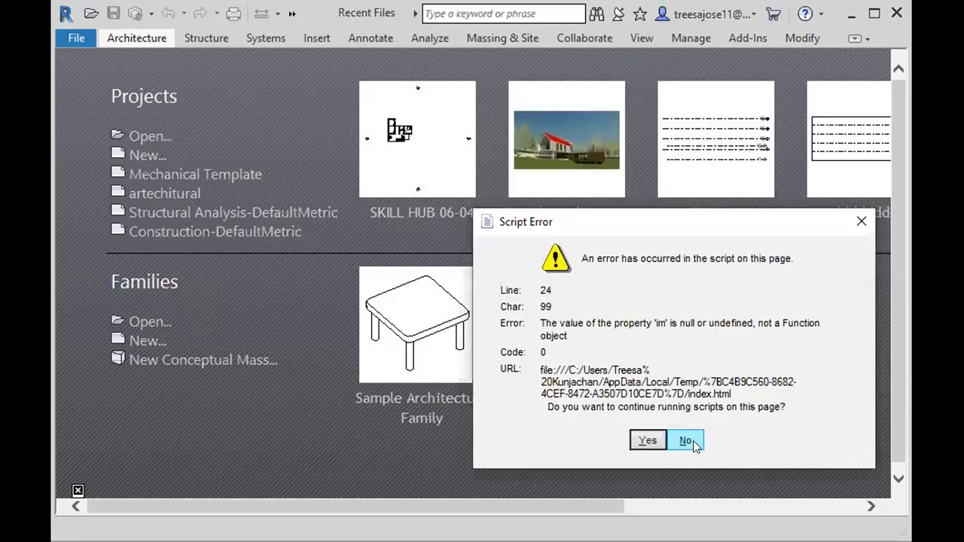
left_click(687, 441)
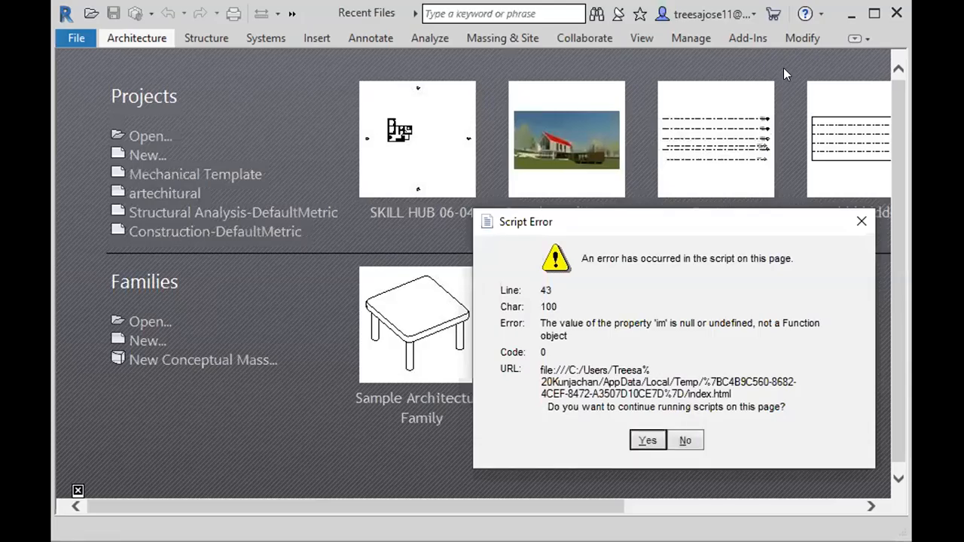
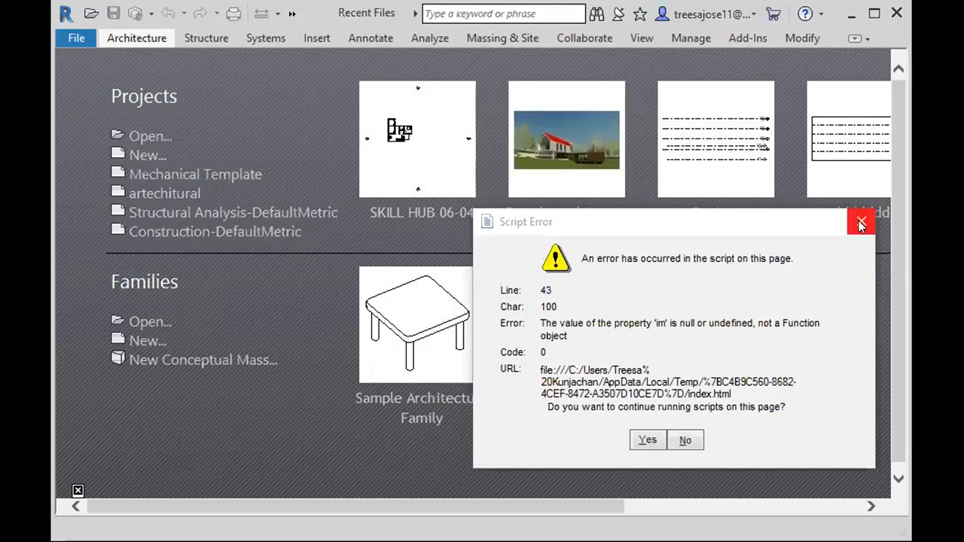
left_click(861, 224)
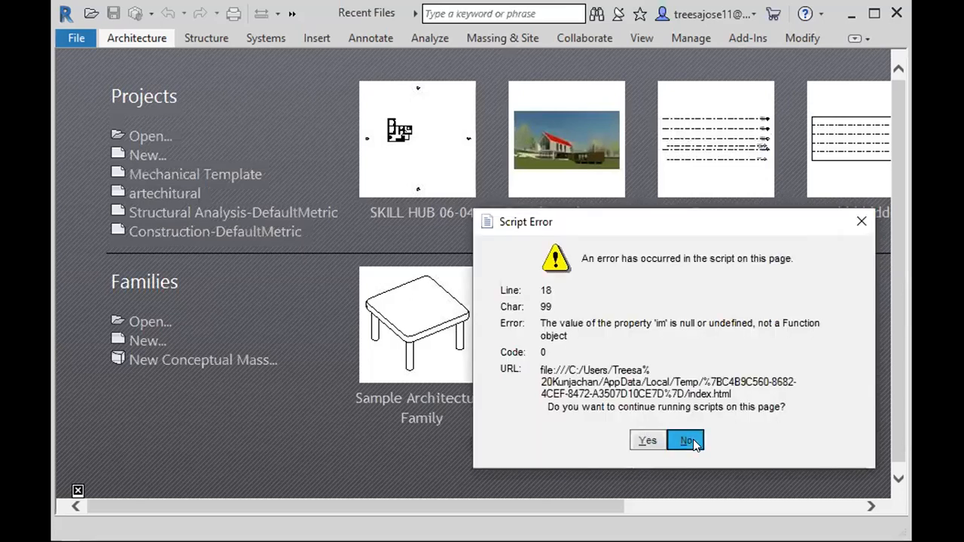
Step: Dismiss the repeated script error dialogs on the Recent Files page
left_click(691, 442)
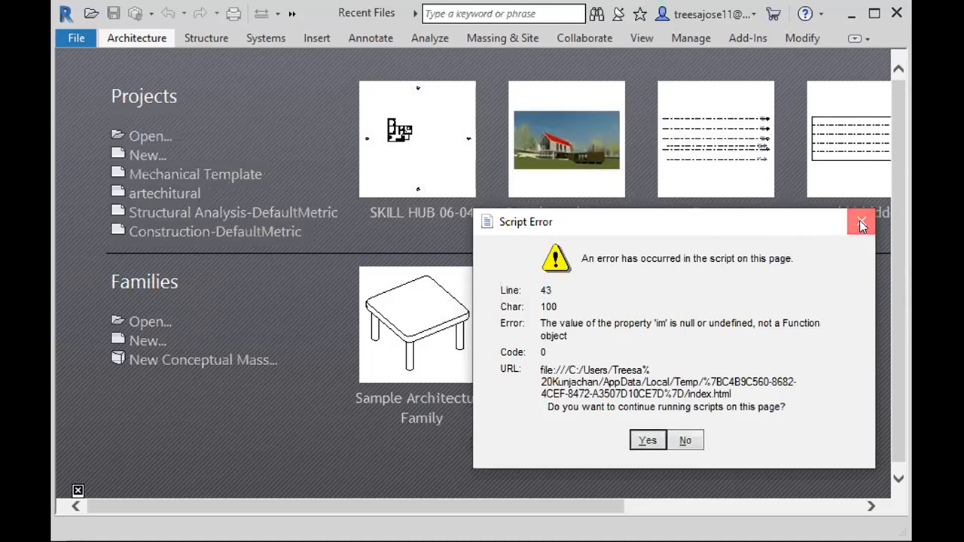
left_click(684, 441)
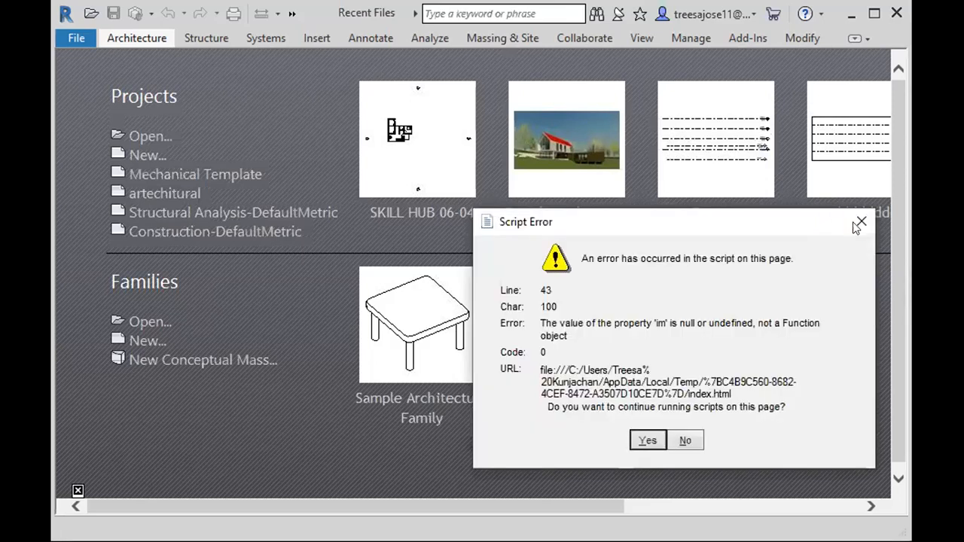
left_click(861, 221)
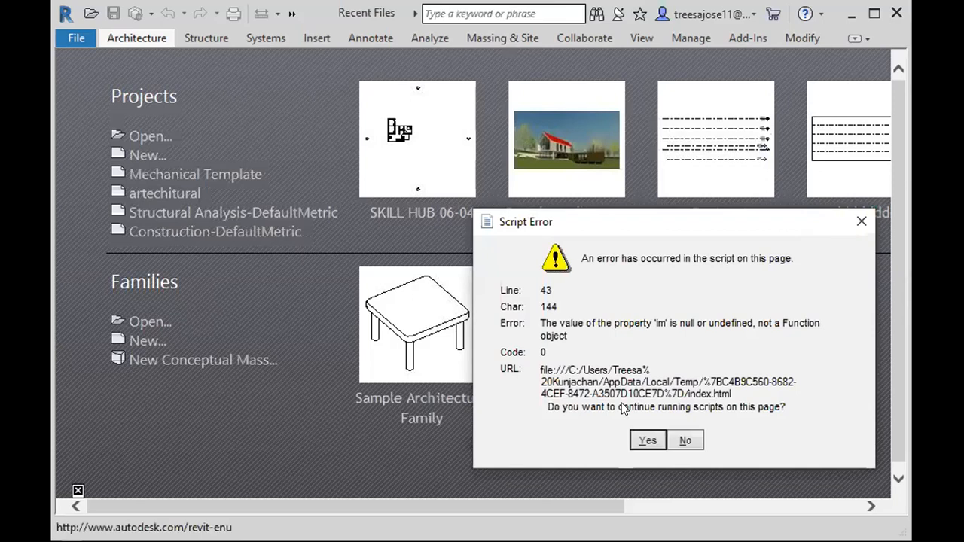
left_click(639, 442)
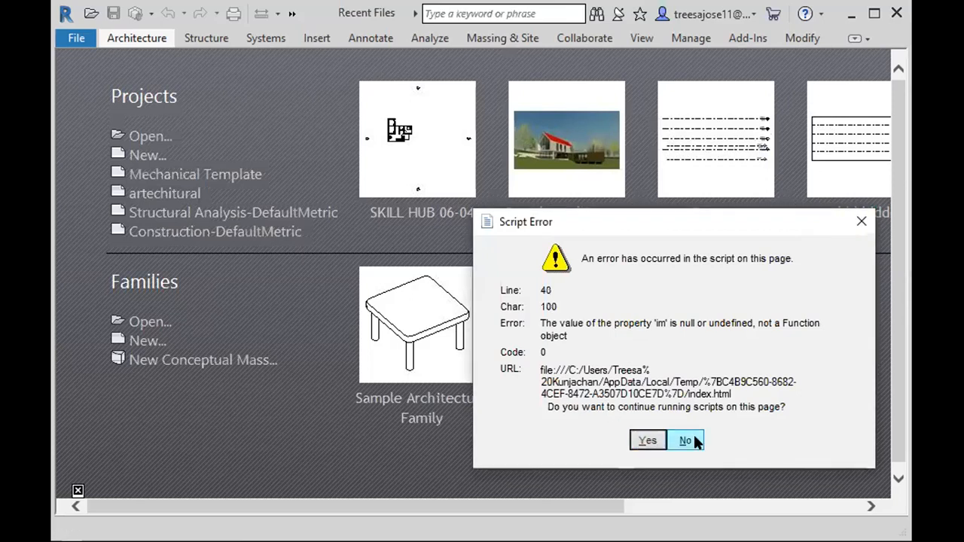
left_click(690, 442)
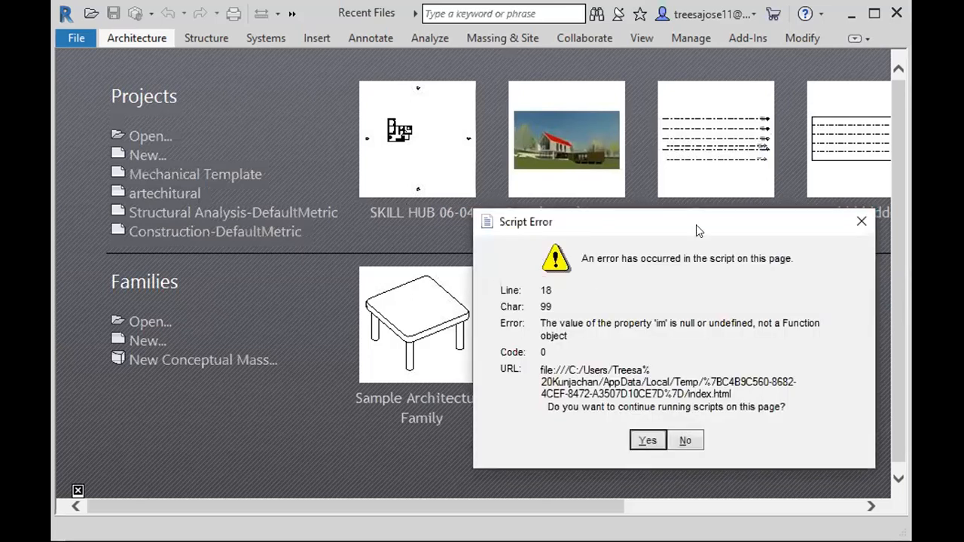
left_click(689, 440)
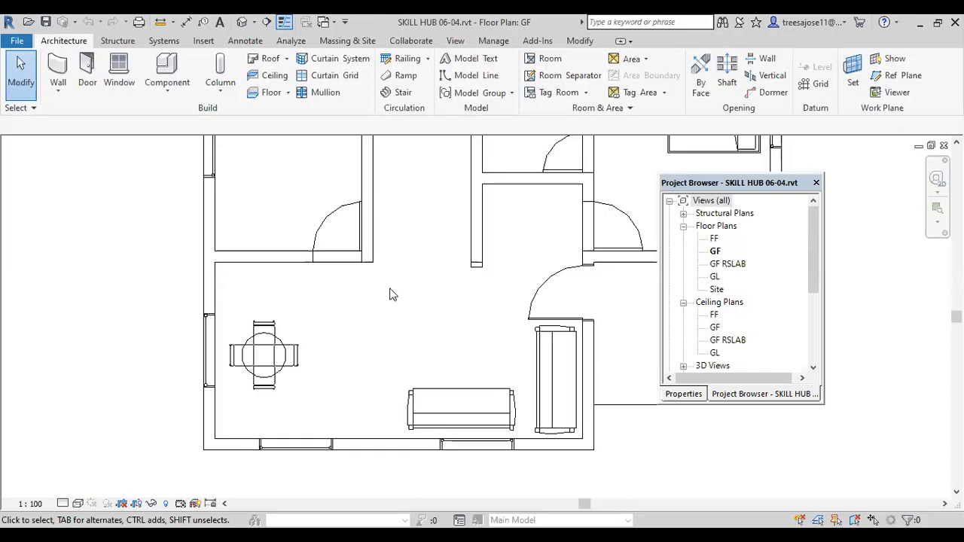
Step: Examine the reopened GF floor plan, checking the house's lower wall and the area below it for the sample walls
scroll(390, 294, "down", 1)
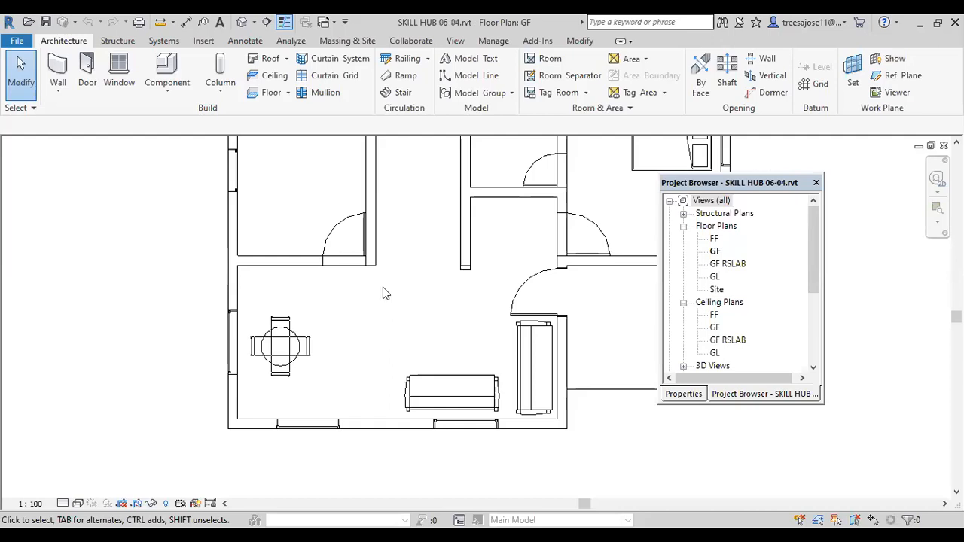
scroll(383, 288, "down", 2)
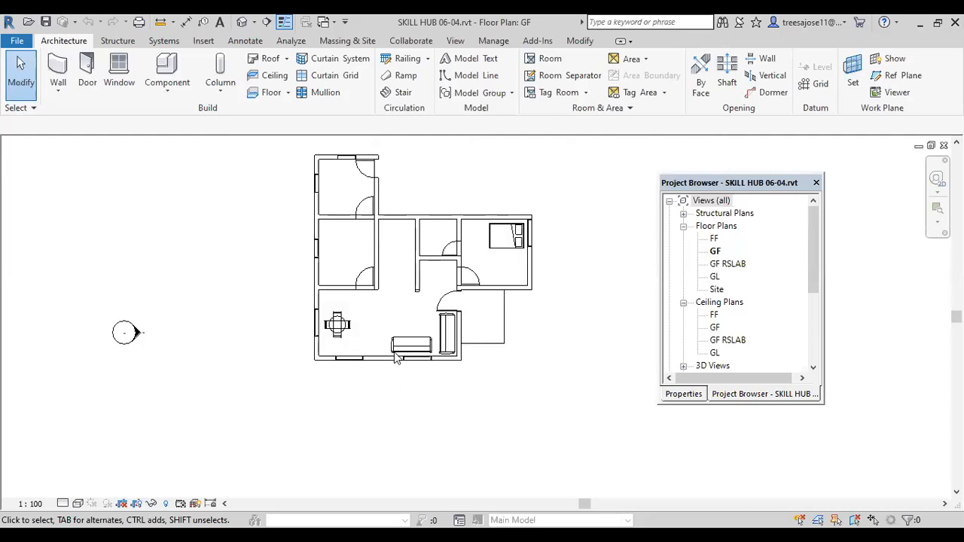
scroll(395, 358, "down", 1)
scroll(361, 364, "up", 1)
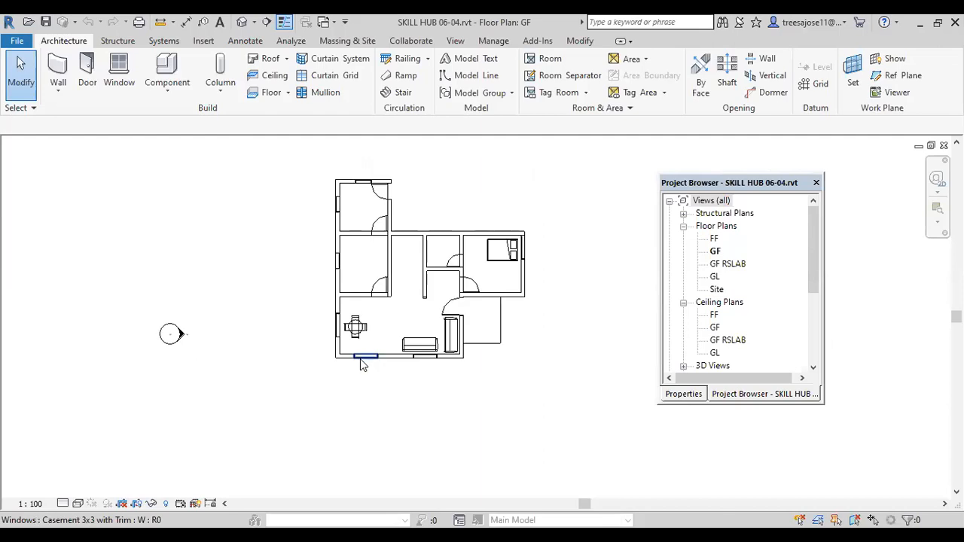
scroll(361, 364, "up", 2)
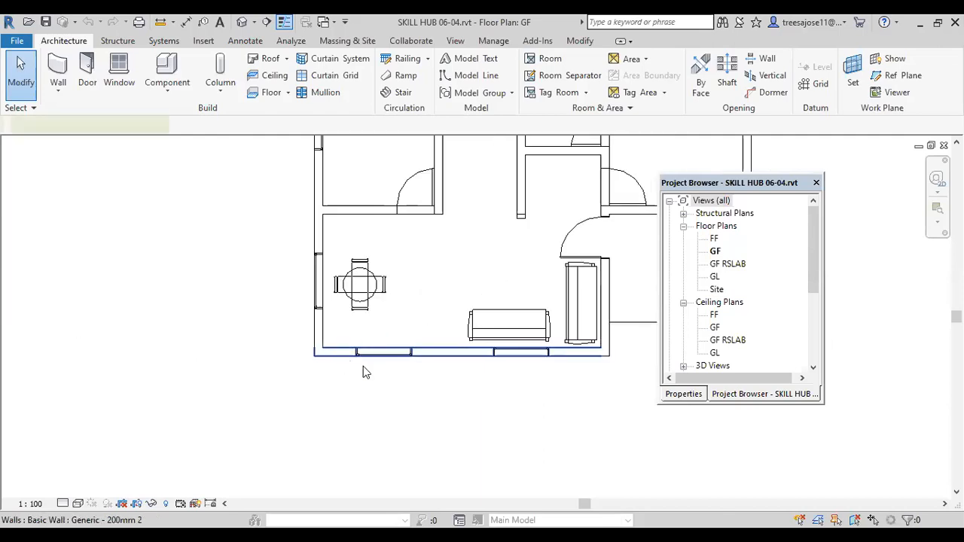
left_click(363, 366)
scroll(363, 367, "down", 2)
left_click(428, 439)
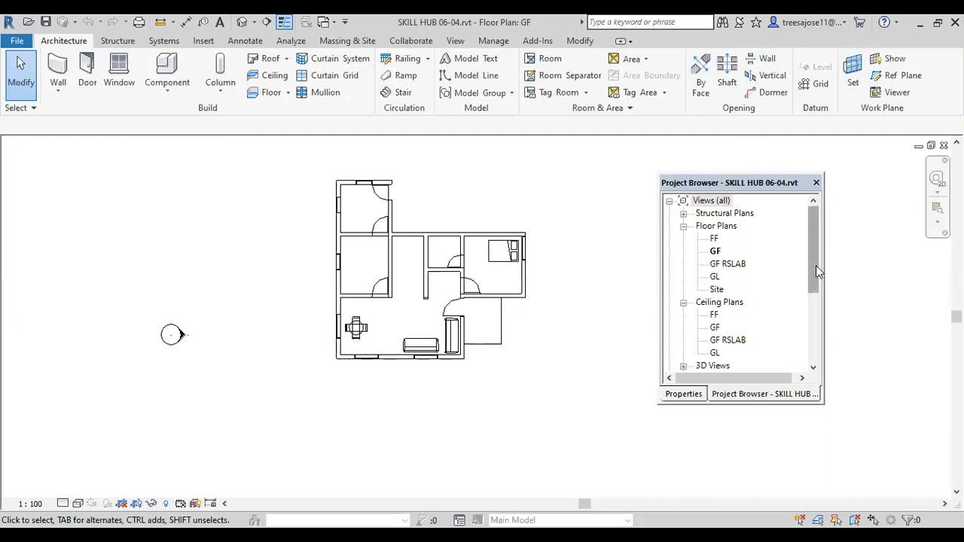
Step: Look at the GF reflected ceiling plan, and return to the GF floor plan
scroll(785, 339, "down", 1)
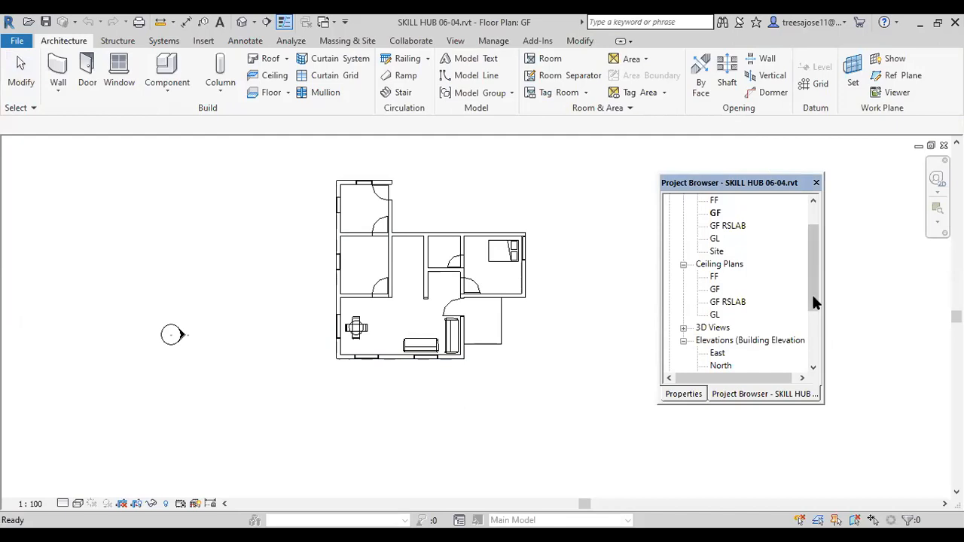
left_click_drag(811, 292, 808, 323)
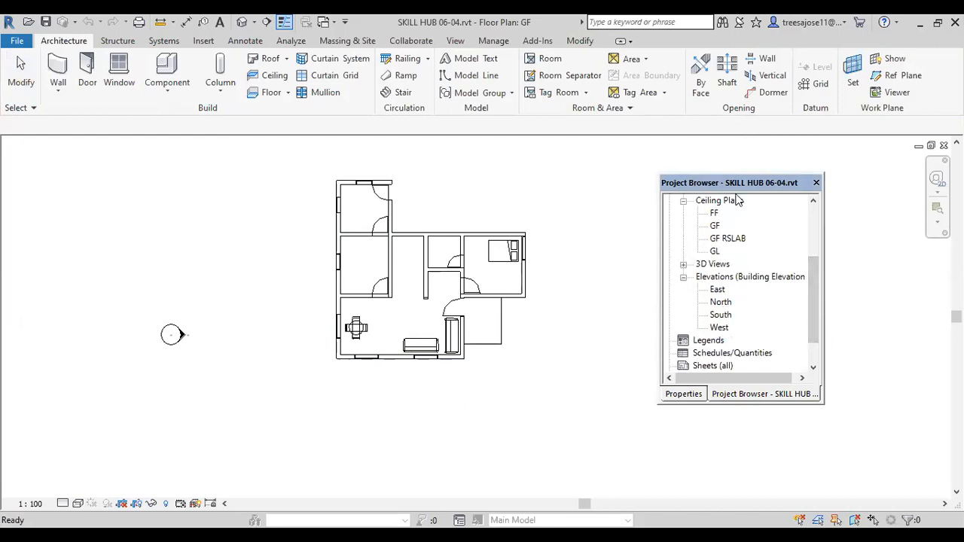
scroll(346, 363, "up", 3)
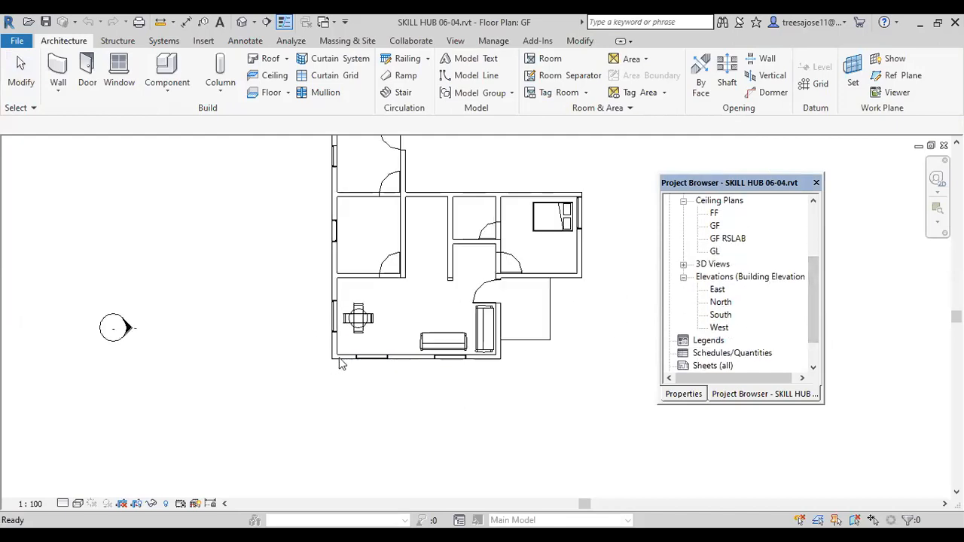
double_click(714, 226)
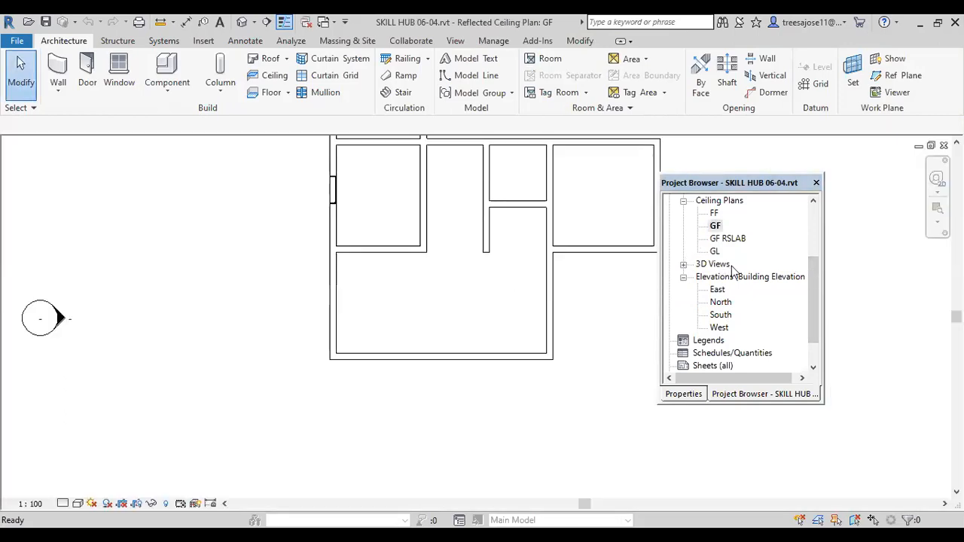
left_click_drag(816, 296, 807, 231)
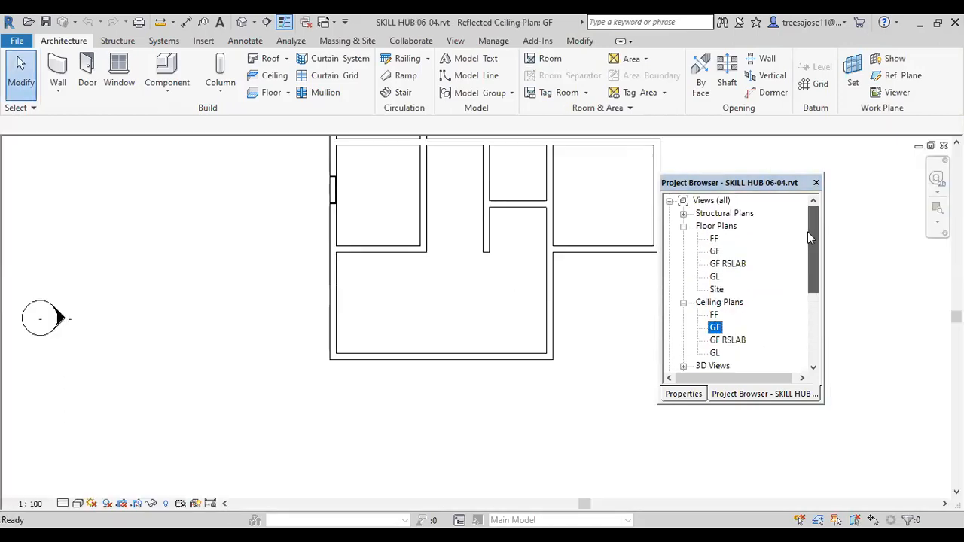
left_click(714, 251)
double_click(715, 252)
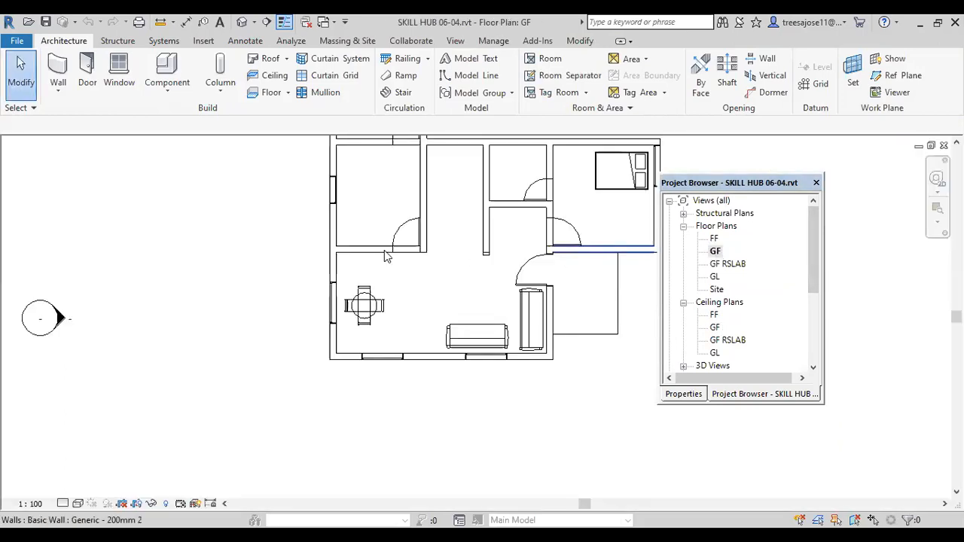
Step: Start a wall similar to the living room's lower exterior wall, and widen the parameter name column in its properties
scroll(441, 352, "up", 3)
left_click(440, 351)
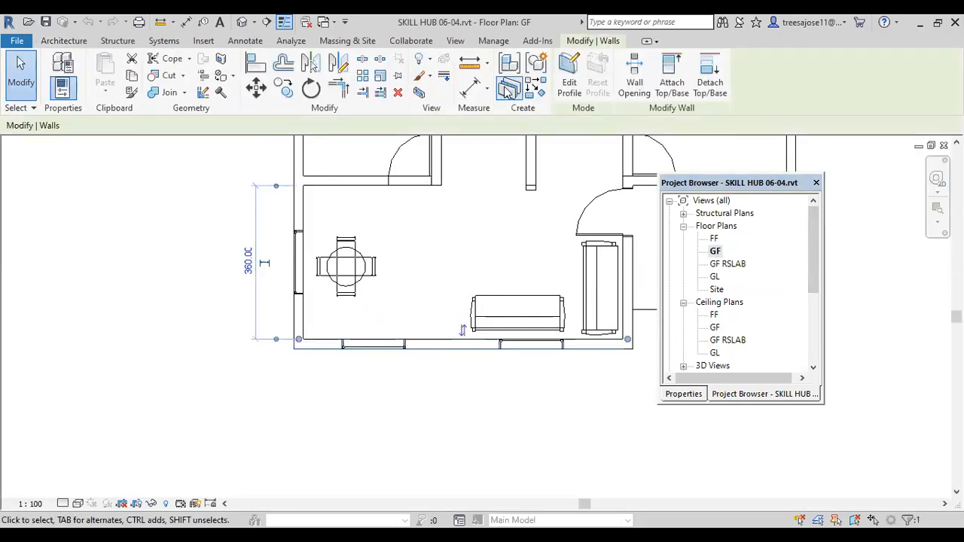
left_click(534, 91)
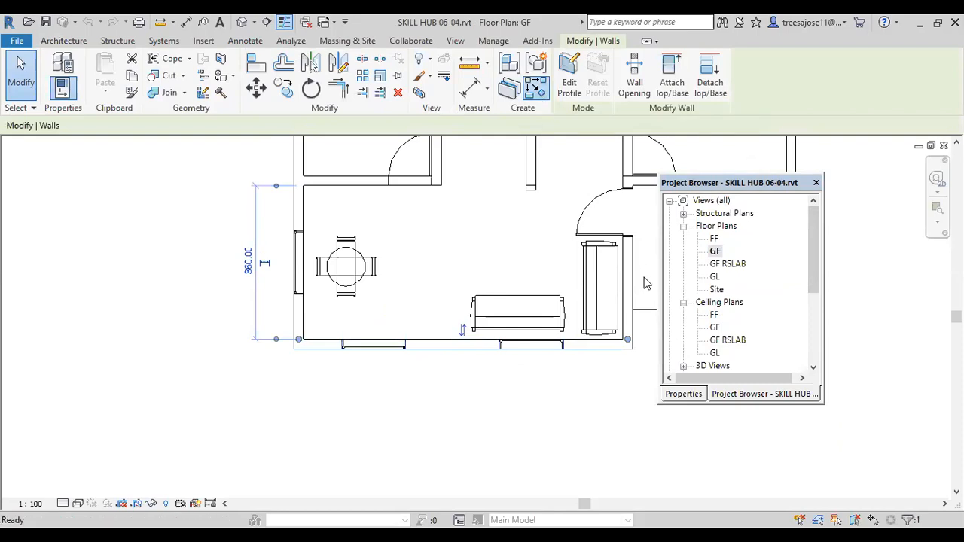
left_click(683, 395)
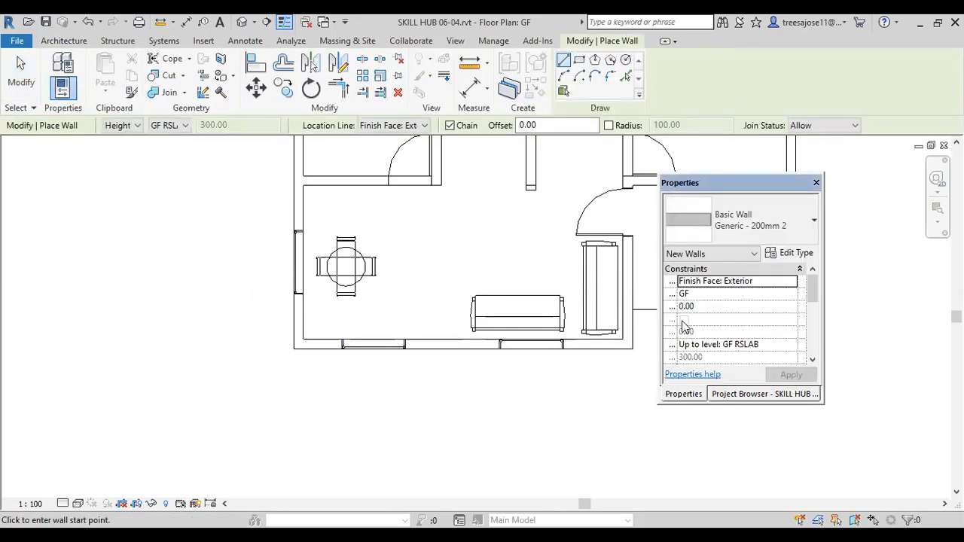
left_click_drag(675, 317, 719, 318)
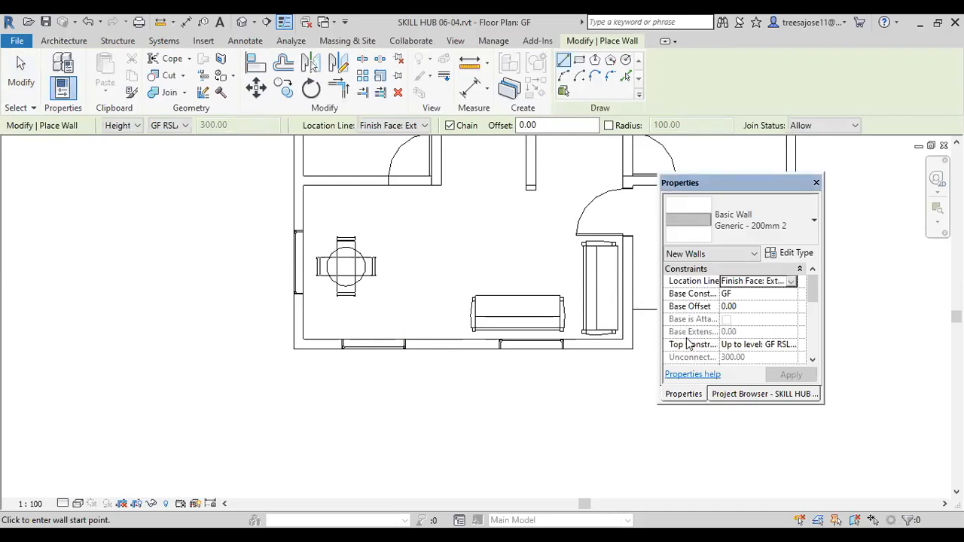
scroll(274, 407, "down", 1)
middle_click_drag(195, 328, 249, 339)
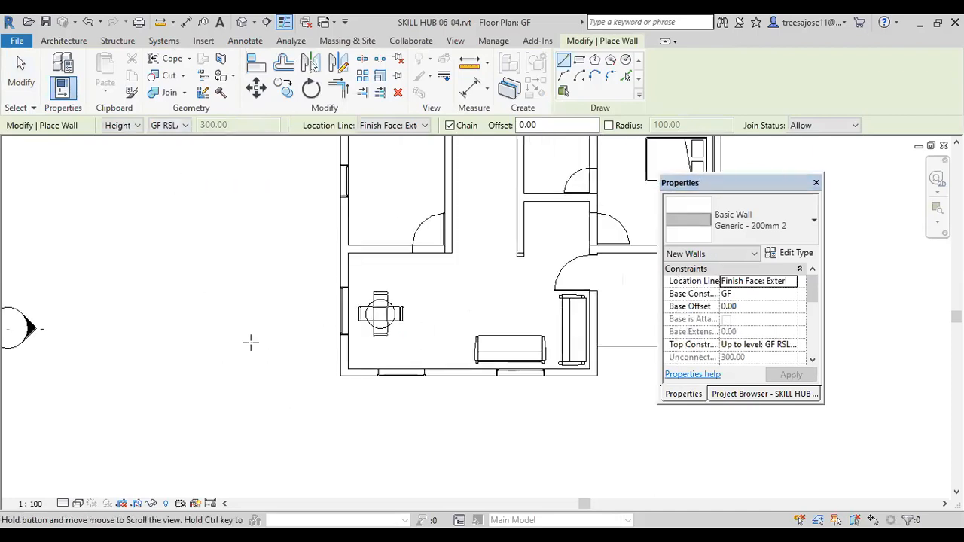
Step: Draw a square of Generic - 200mm 2 walls, about 227 by 227 inside, below the house's lower-left corner, and end wall placement
left_click(580, 61)
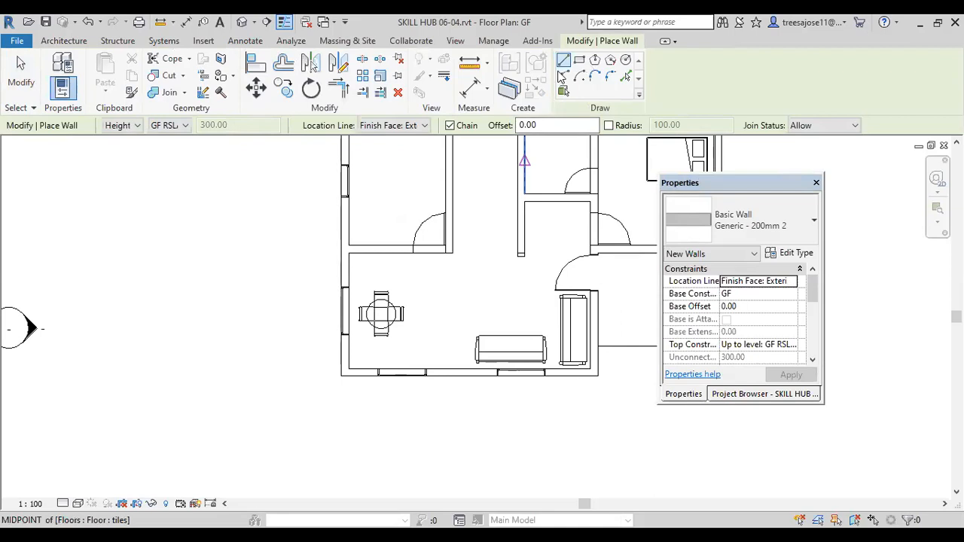
left_click(241, 391)
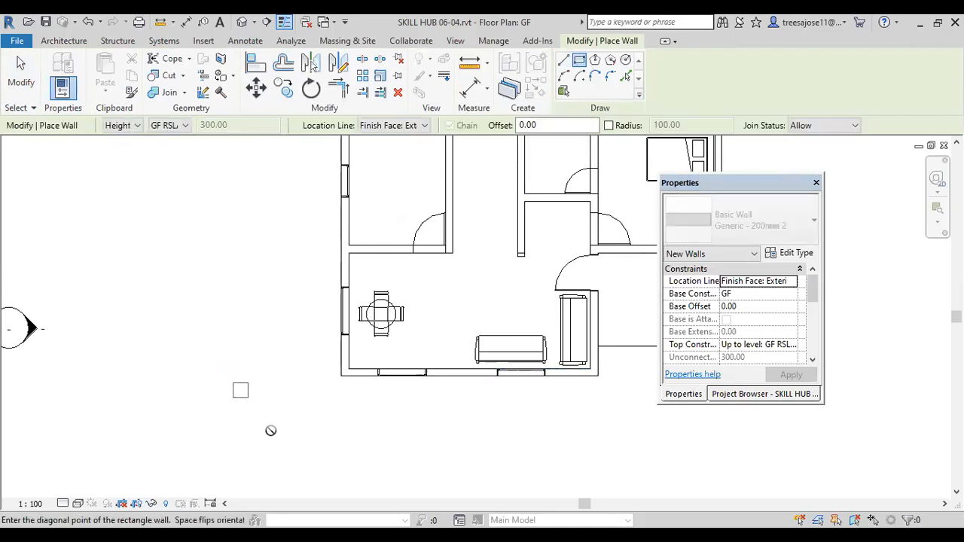
scroll(271, 427, "up", 1)
middle_click_drag(316, 369, 333, 284)
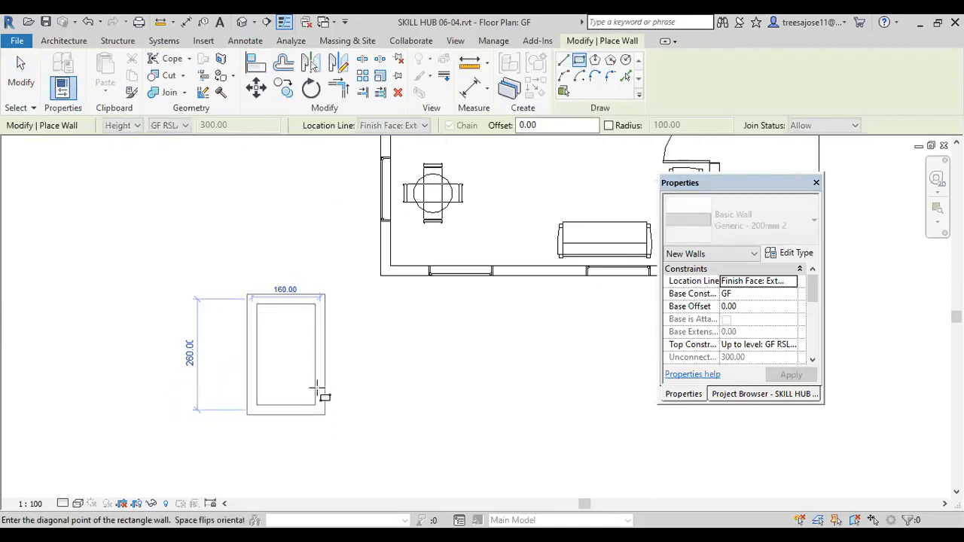
left_click(363, 411)
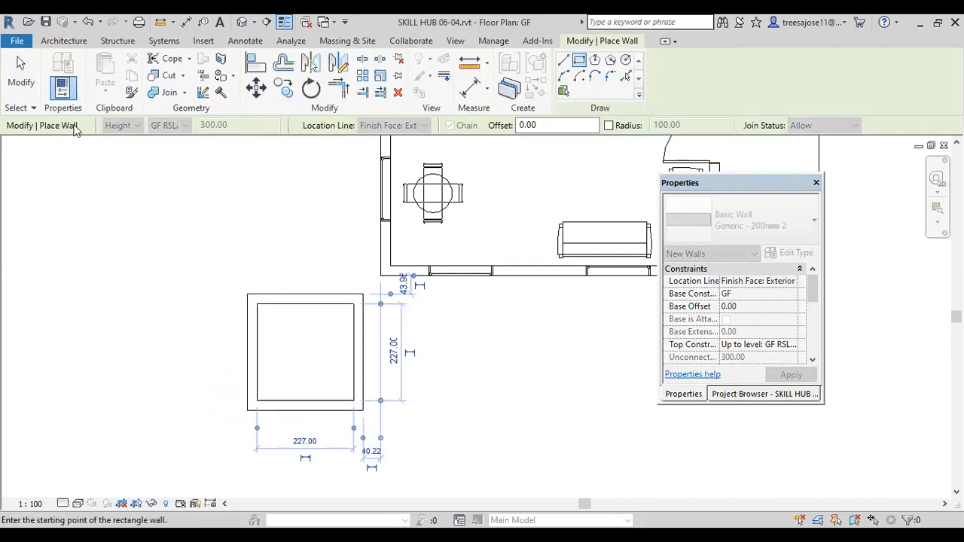
left_click(21, 76)
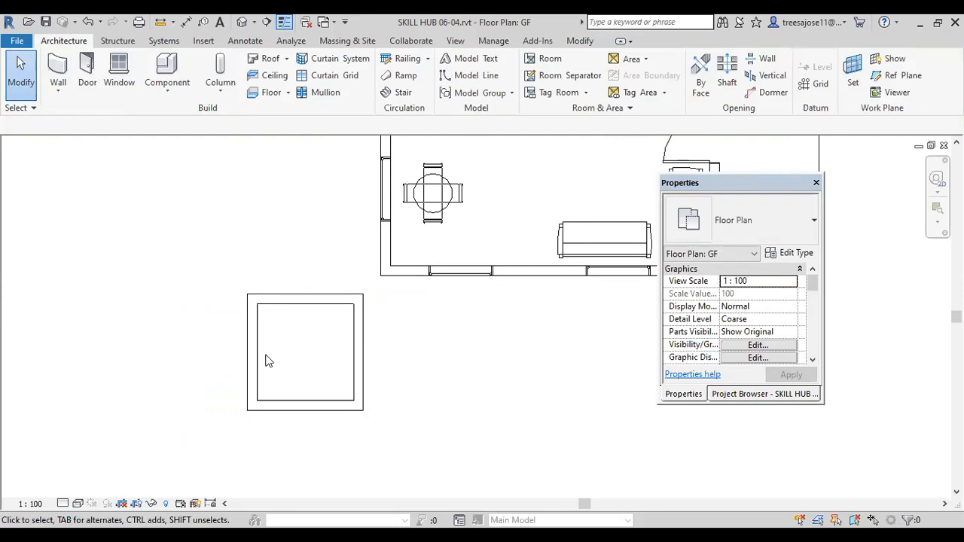
Step: Start a new architectural wall with the type Generic - 225mm Masonry
left_click(58, 88)
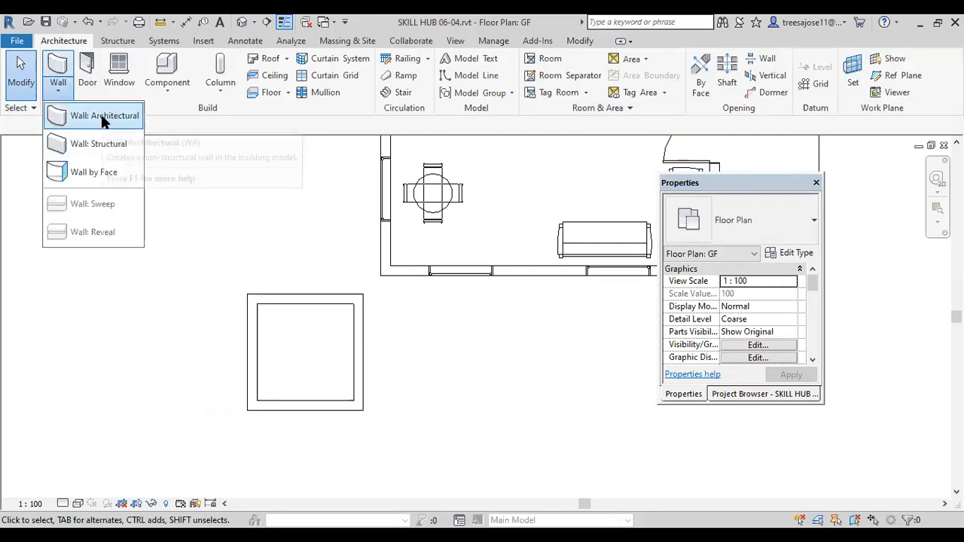
left_click(104, 118)
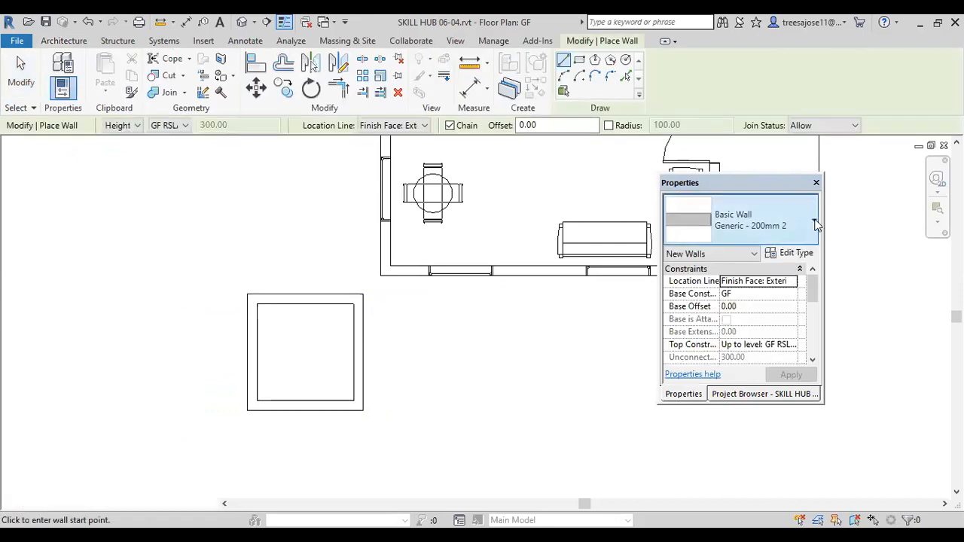
left_click(815, 224)
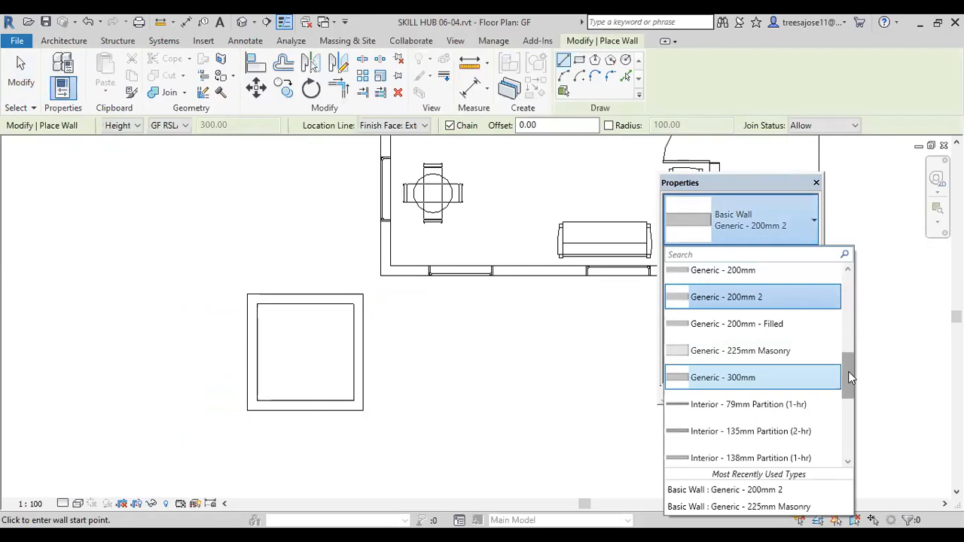
left_click(749, 351)
Step: Duplicate the Generic - 225mm Masonry wall type as base, keeping its layer structure
left_click(795, 253)
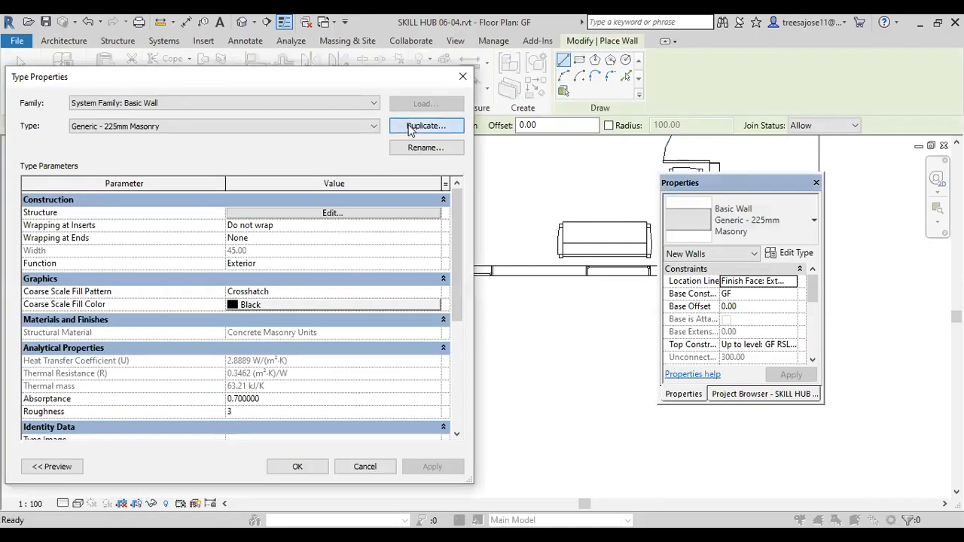
left_click(411, 126)
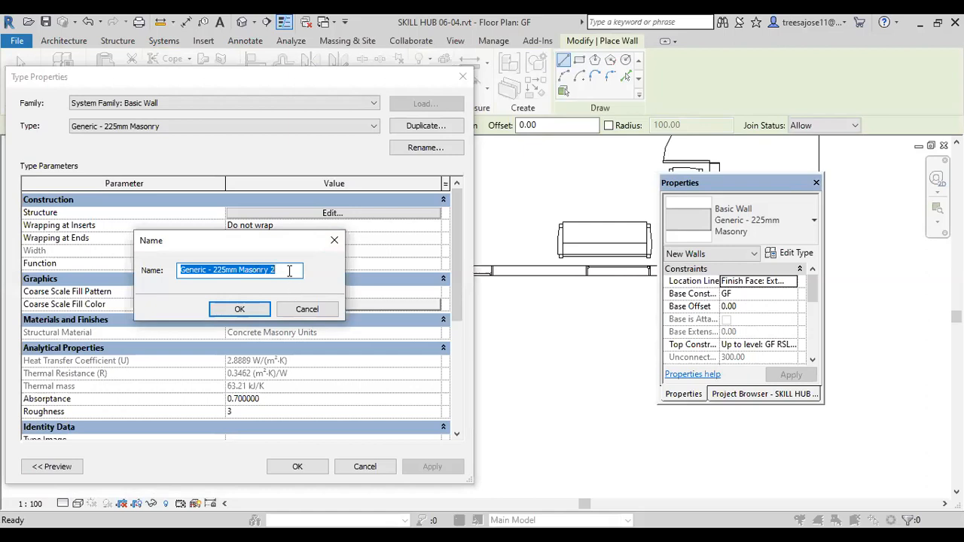
type("base")
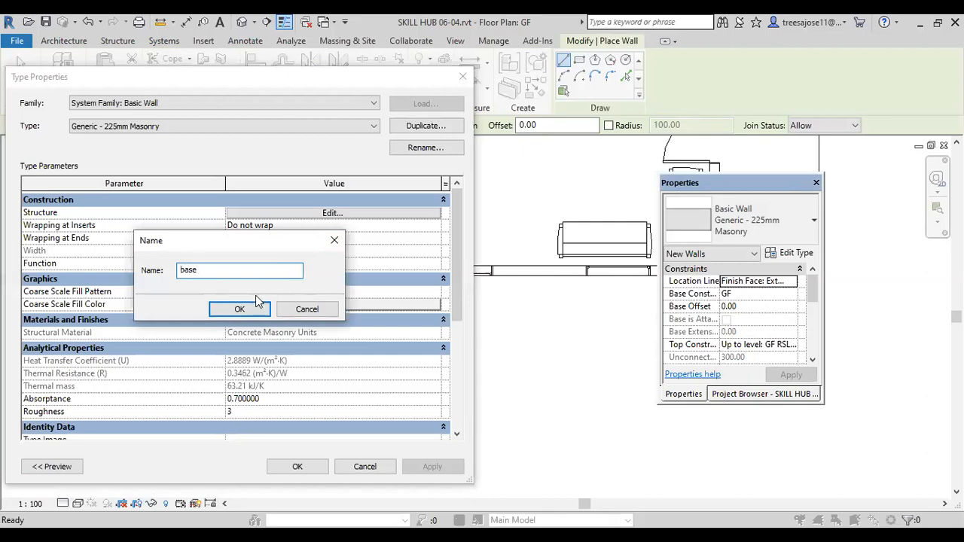
left_click(239, 309)
left_click(325, 213)
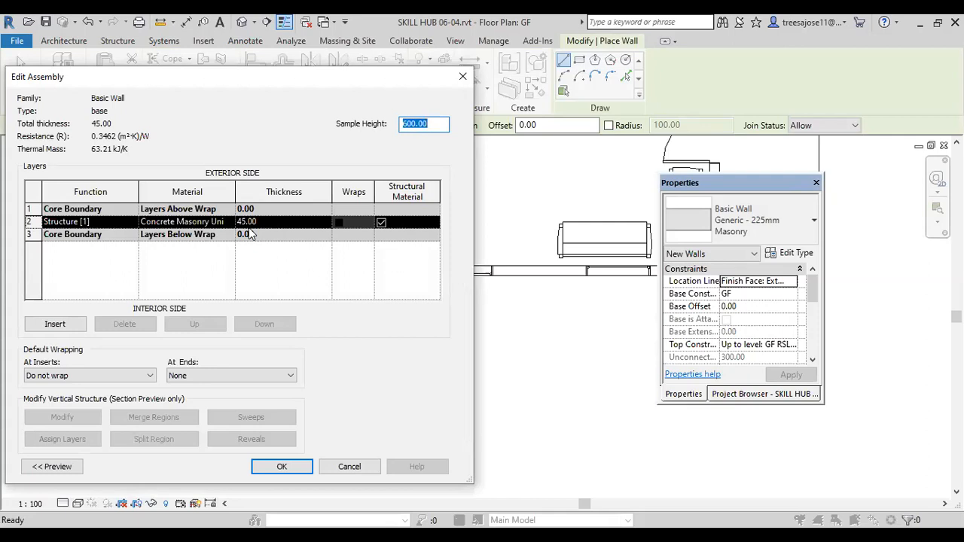
left_click(284, 469)
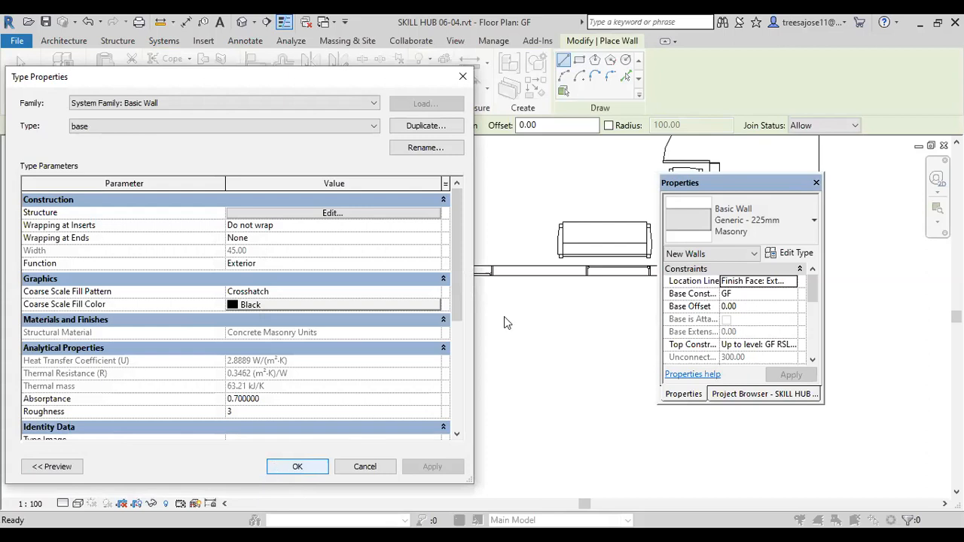
Step: Duplicate the base wall type as first f and set its structure layer thickness to 60
left_click(425, 126)
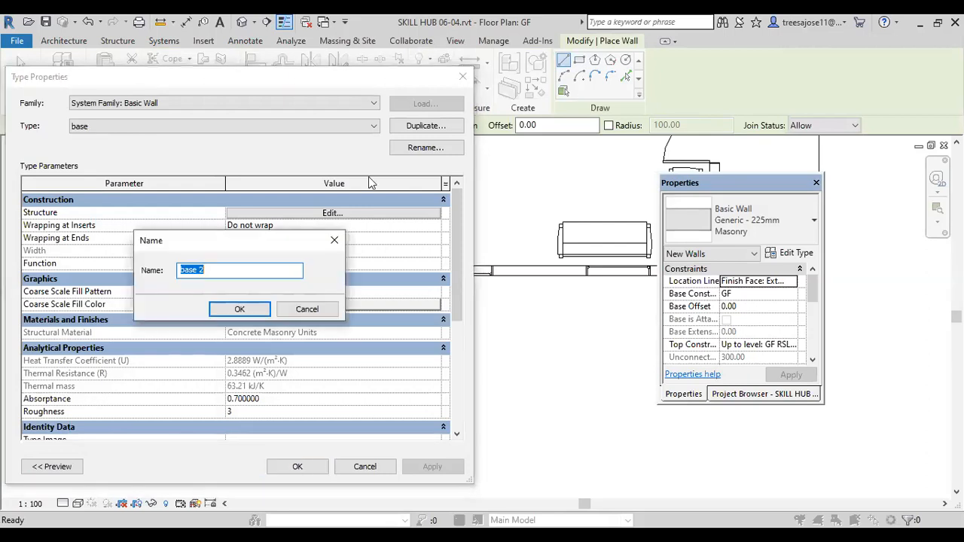
type("first f")
left_click(238, 309)
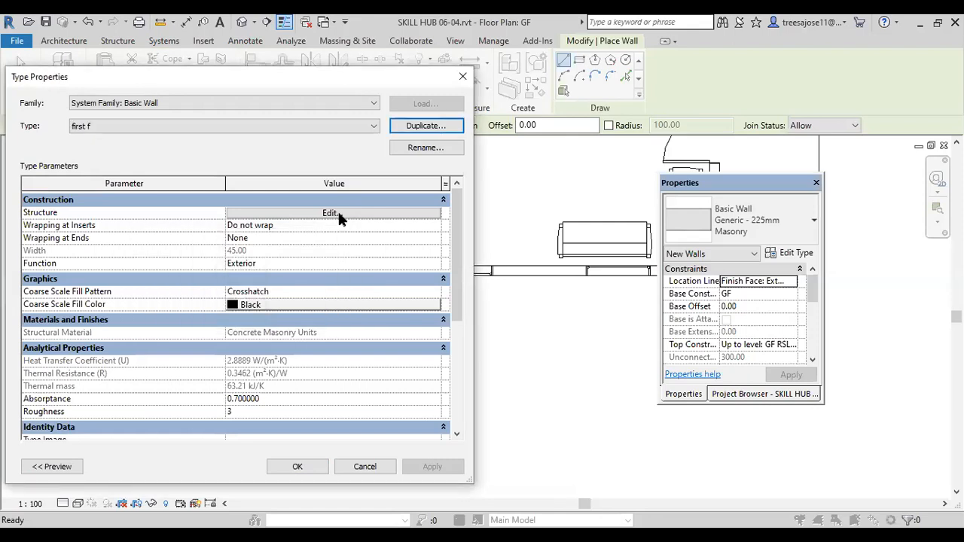
left_click(332, 213)
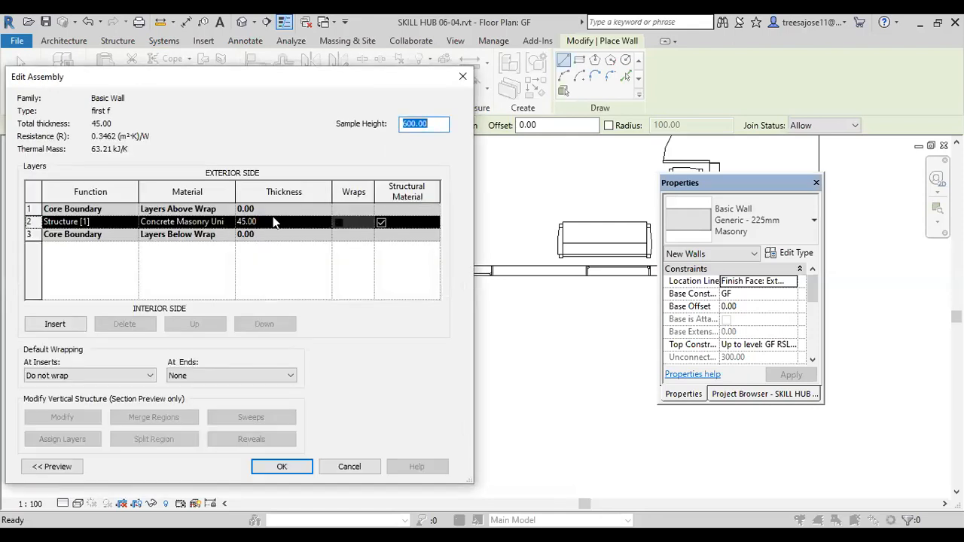
left_click(274, 219)
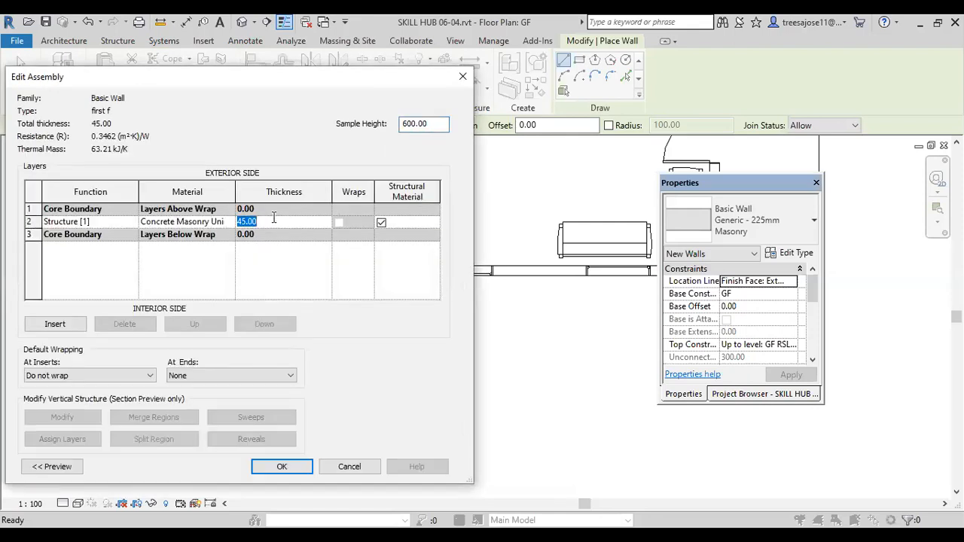
type("60")
left_click(280, 466)
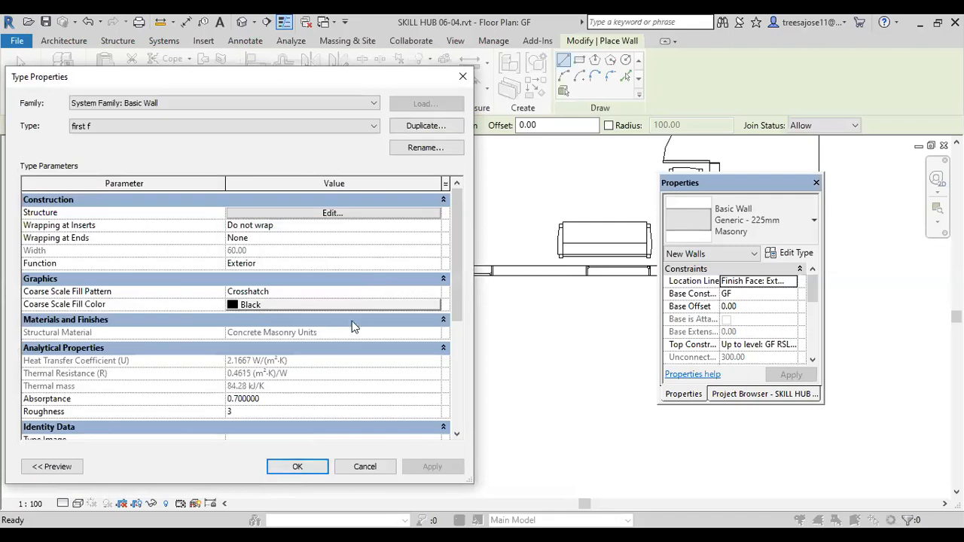
Step: Duplicate the first f wall type as pcc, set its structure layer thickness to 80, and accept the type properties
left_click(417, 128)
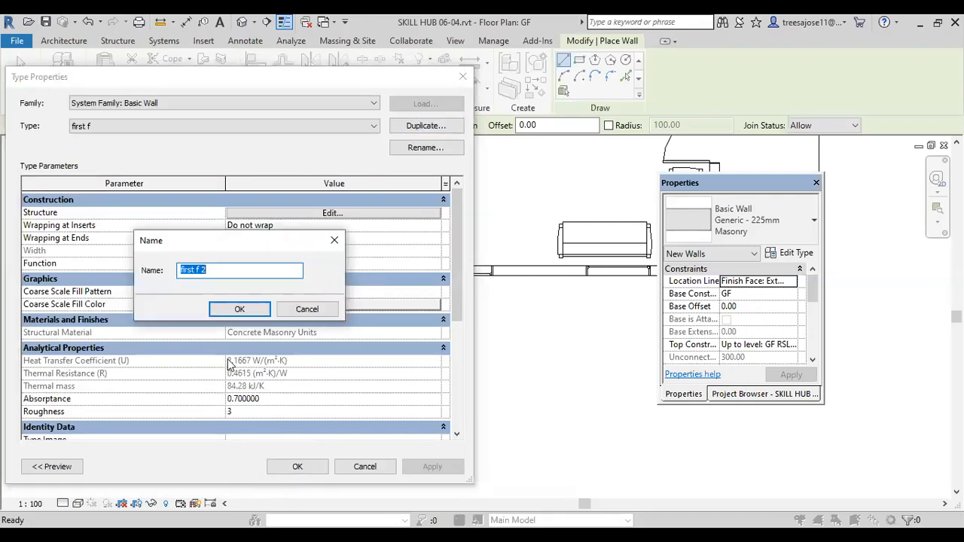
type("pcc")
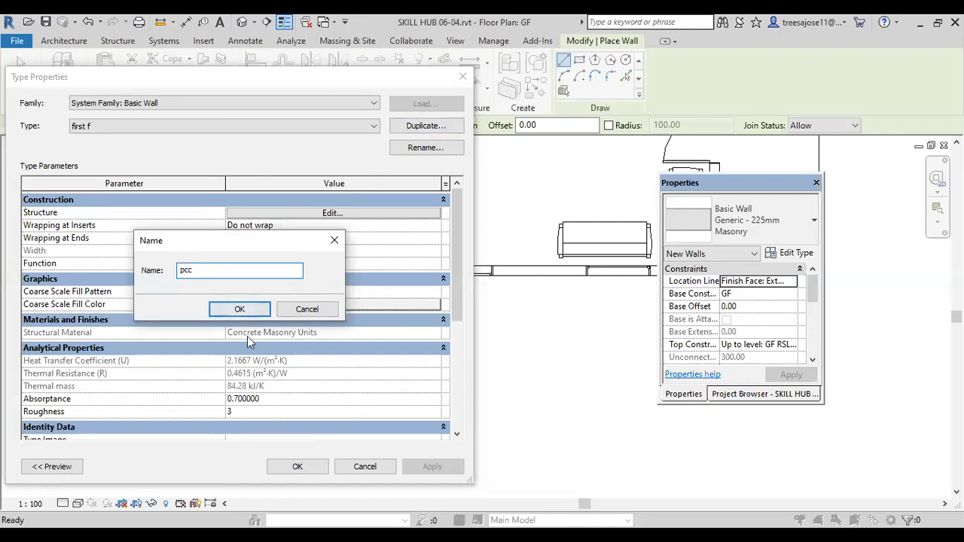
left_click(241, 309)
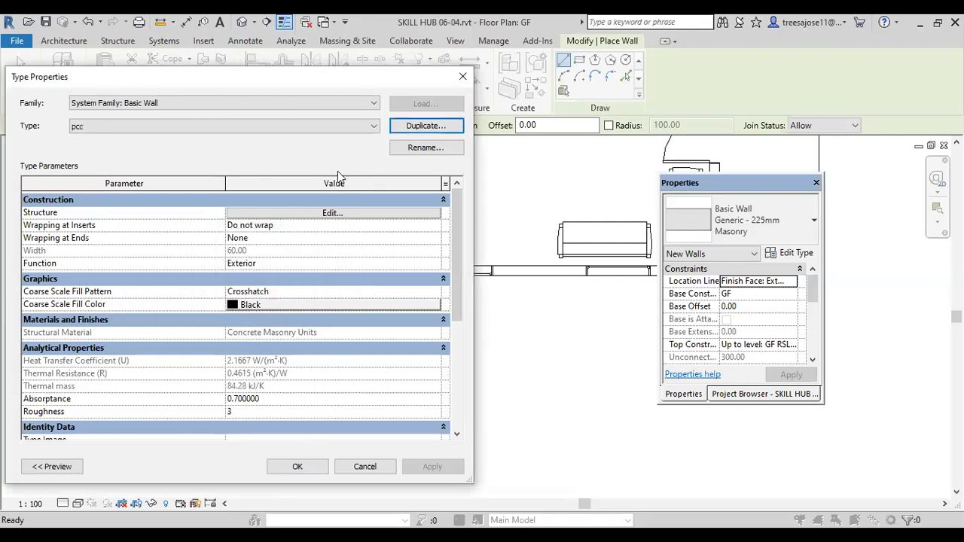
left_click(324, 216)
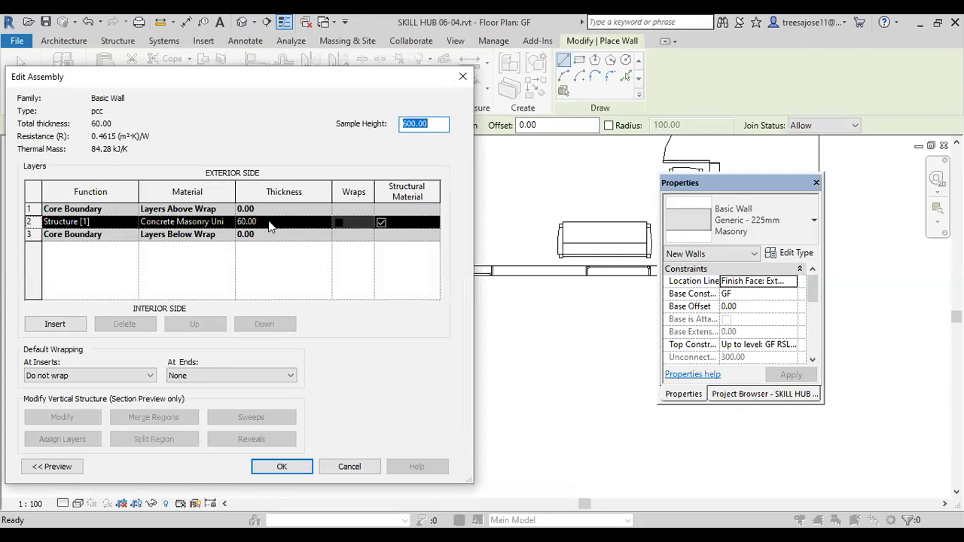
left_click(252, 221)
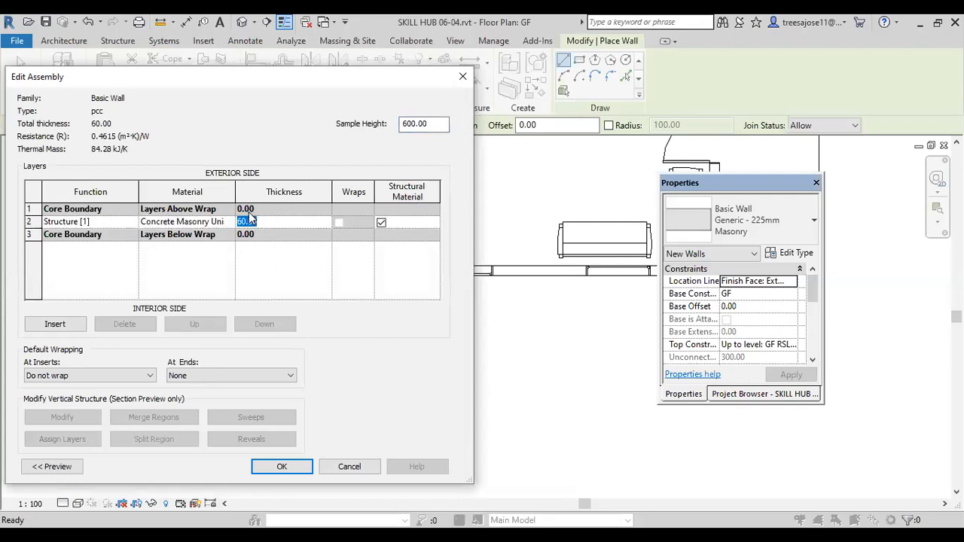
type("80")
left_click(281, 466)
left_click(298, 467)
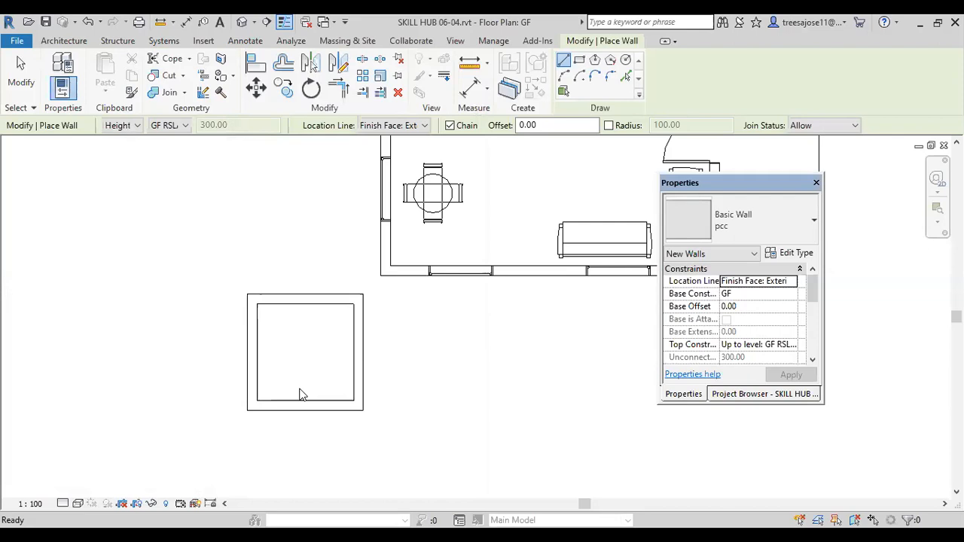
Step: Choose the stacked wall type Exterior - Brick Over Block w Metal Stud and duplicate it as sub
left_click(813, 223)
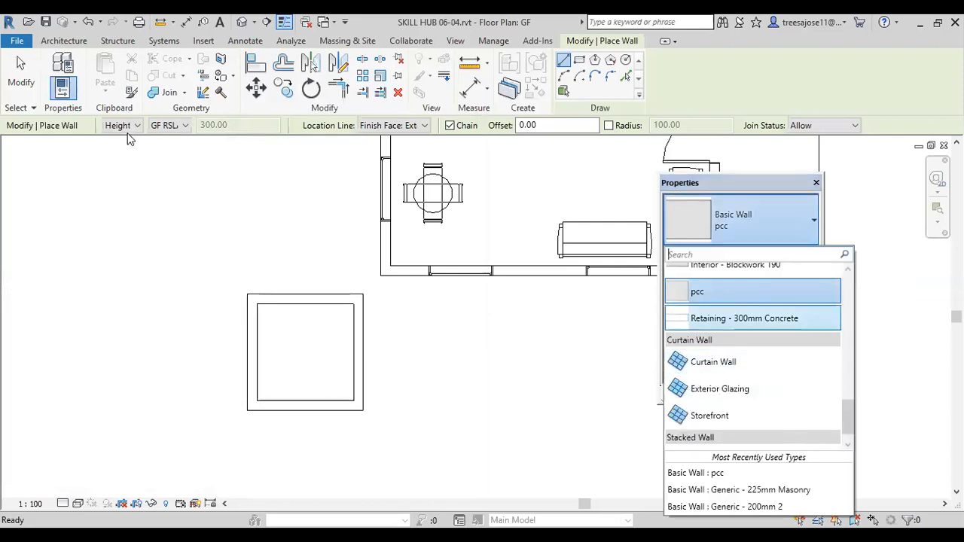
left_click(57, 39)
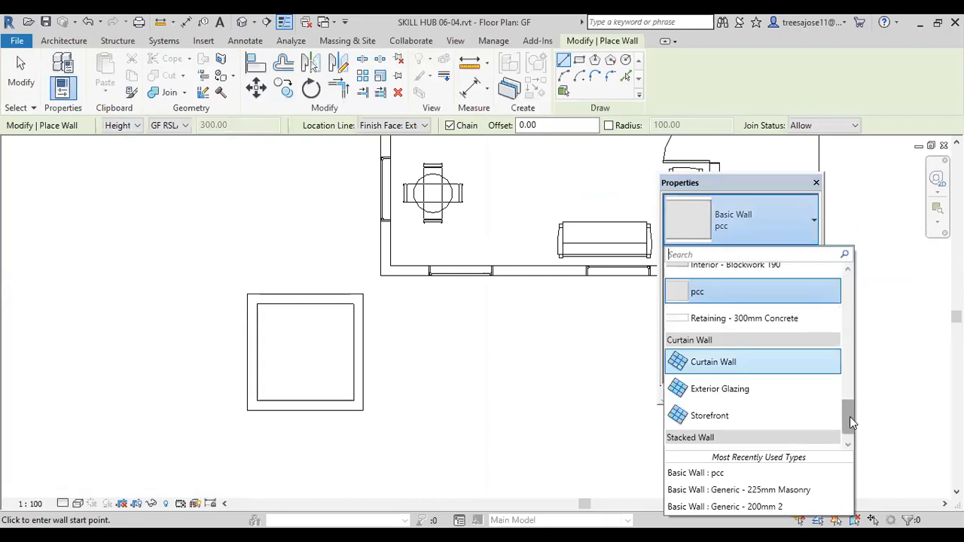
scroll(850, 422, "down", 1)
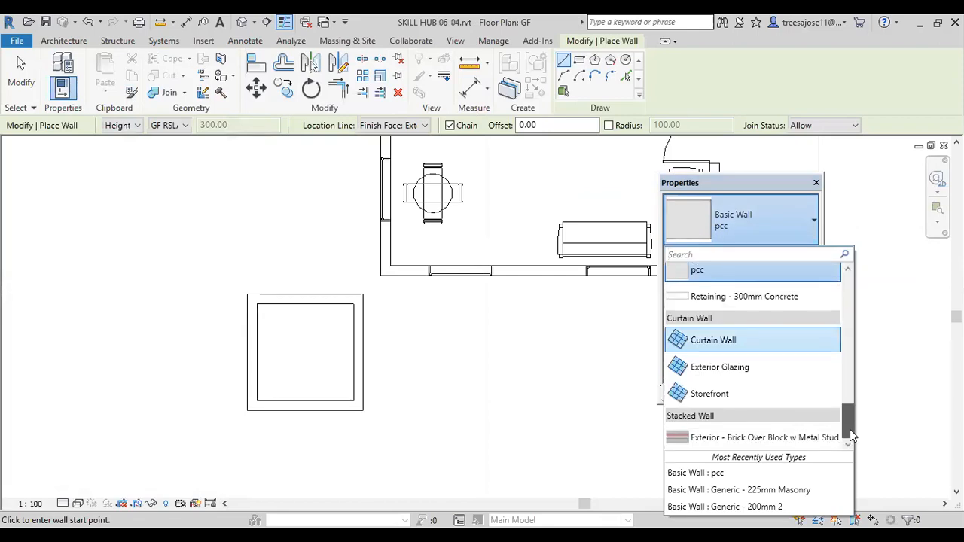
left_click(752, 438)
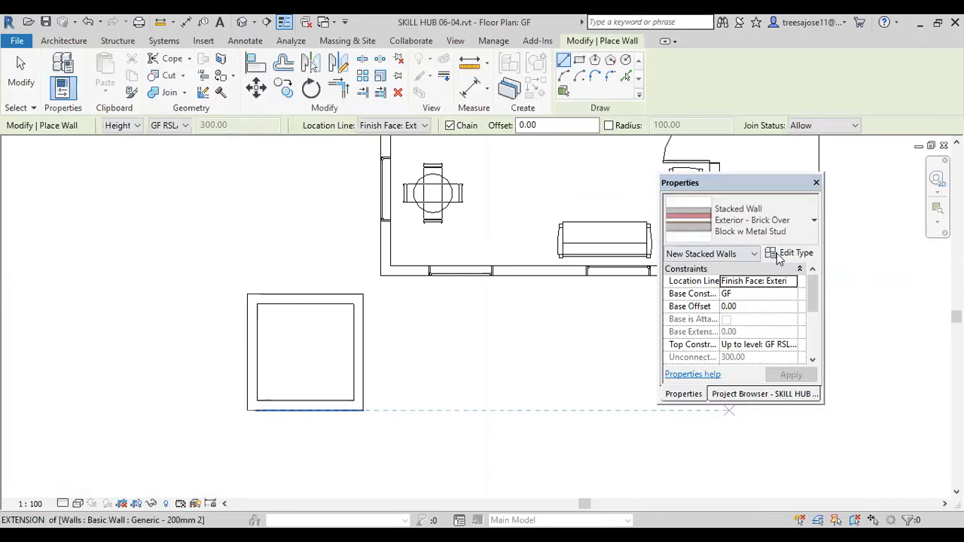
left_click(784, 254)
left_click(416, 128)
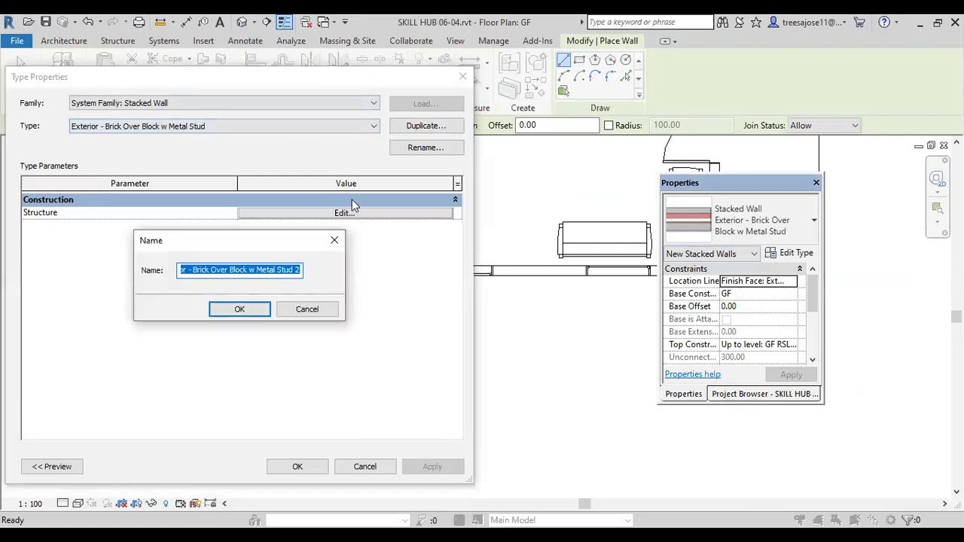
type("sub")
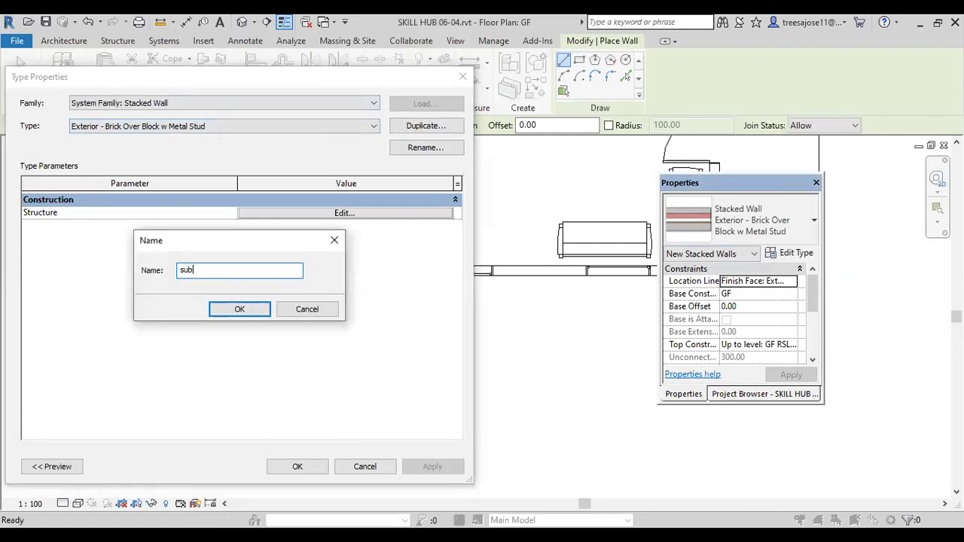
left_click(238, 311)
Step: Add a third wall row to the sub stacked wall's structure and make its lowest row pcc with height 20
left_click(342, 214)
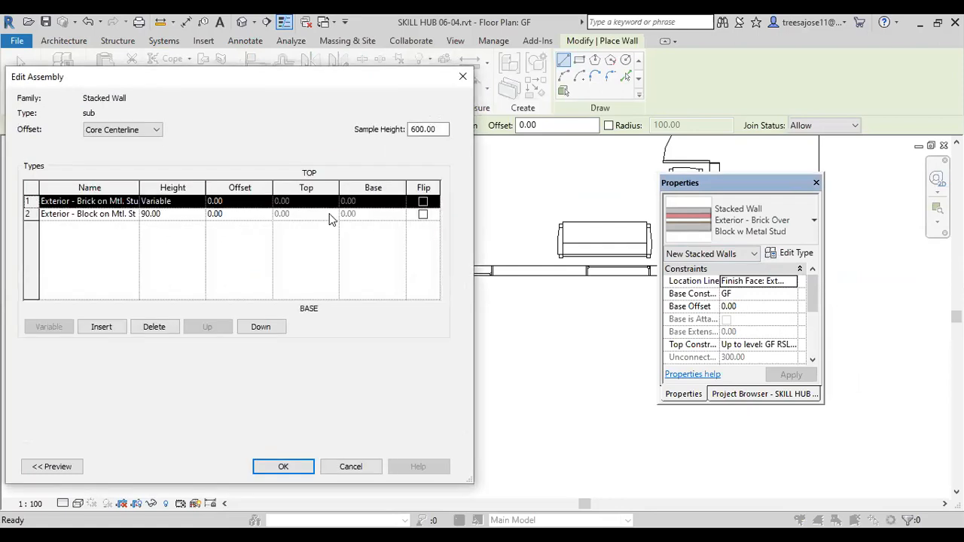
left_click(104, 328)
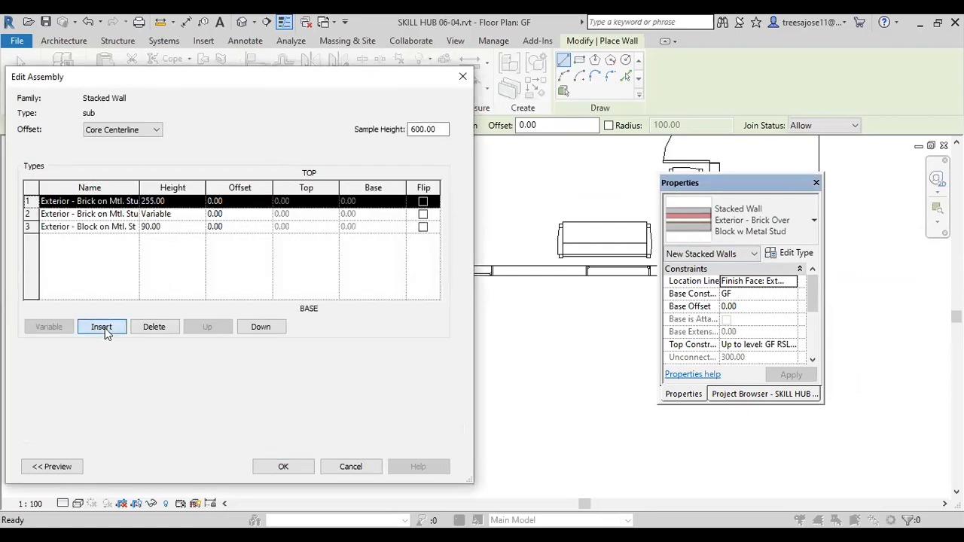
left_click(127, 227)
left_click(131, 227)
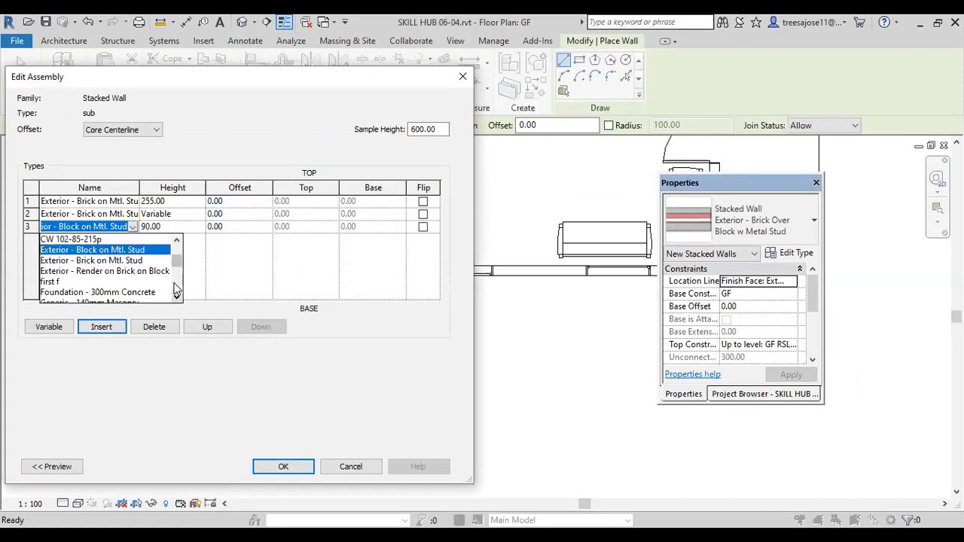
left_click_drag(177, 260, 176, 286)
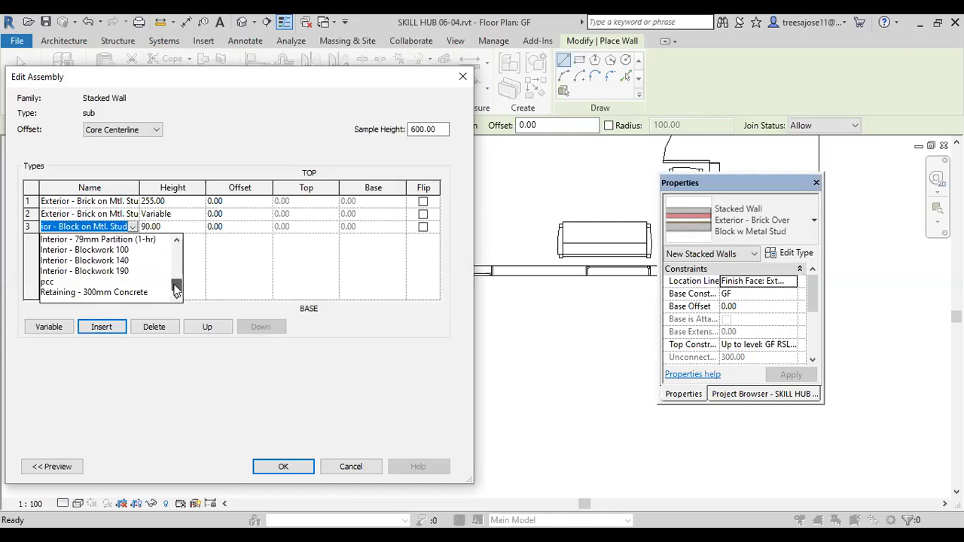
left_click(50, 282)
left_click(164, 229)
left_click_drag(165, 229, 125, 226)
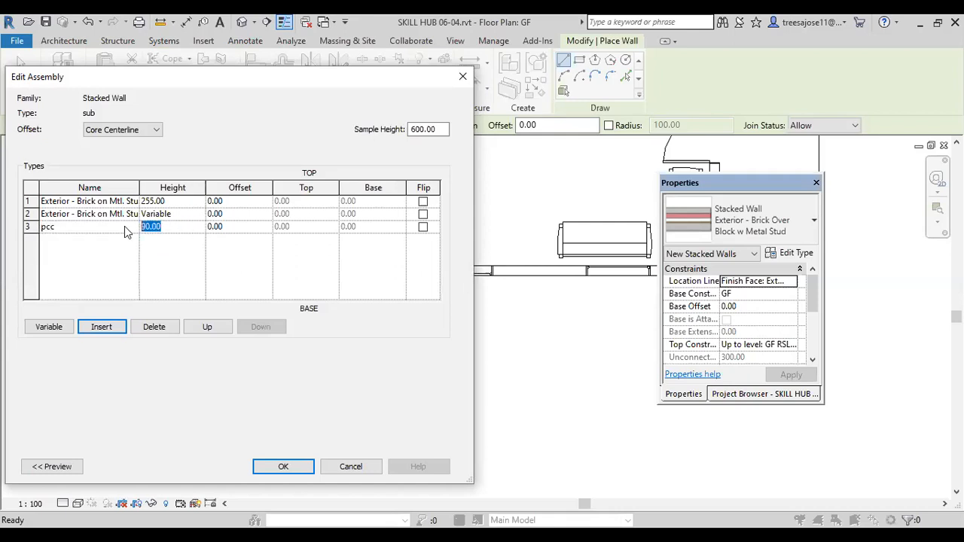
type("20")
left_click(99, 267)
Step: Assign the first f wall type to the middle, variable-height row of the stacked wall
left_click(130, 216)
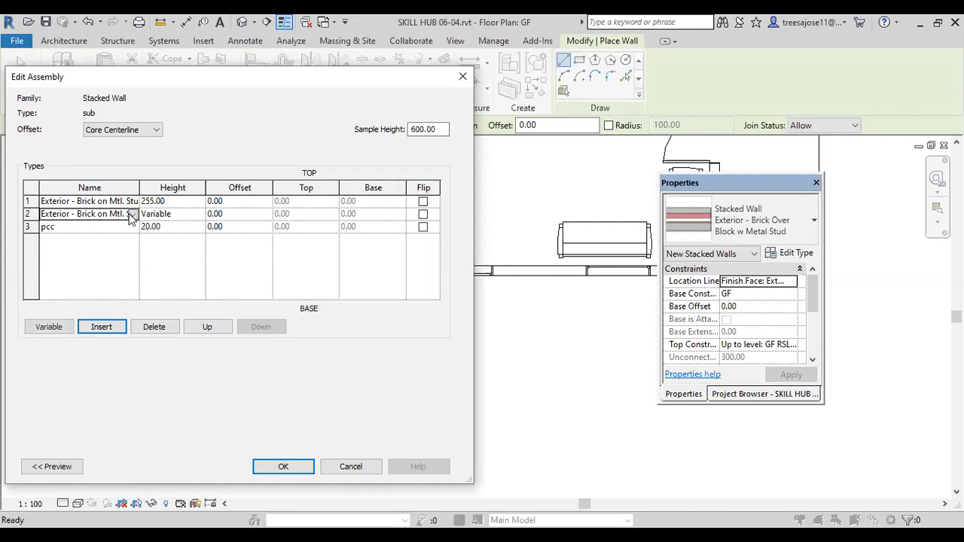
left_click(131, 214)
mouse_move(175, 256)
left_mouse_down()
mouse_move(175, 238)
mouse_move(176, 248)
left_mouse_up()
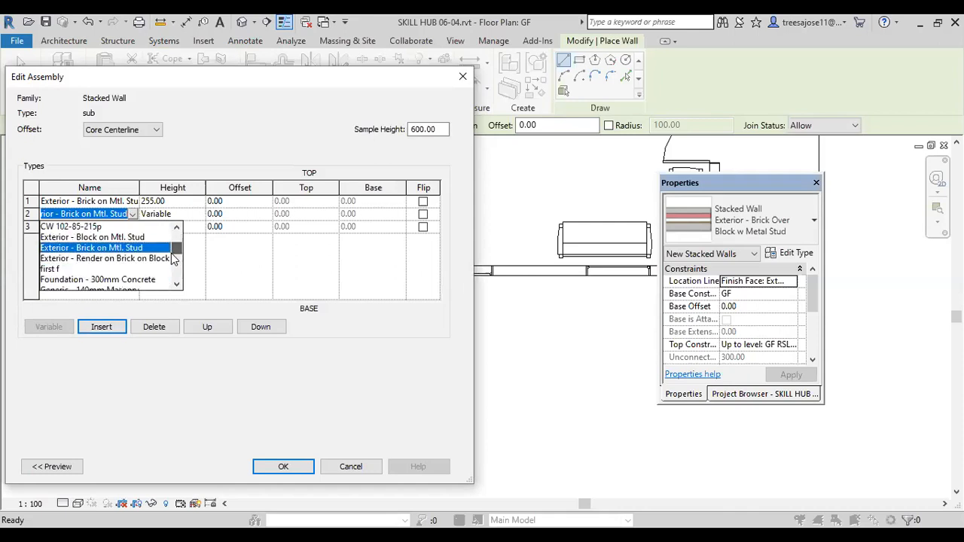
left_click(57, 270)
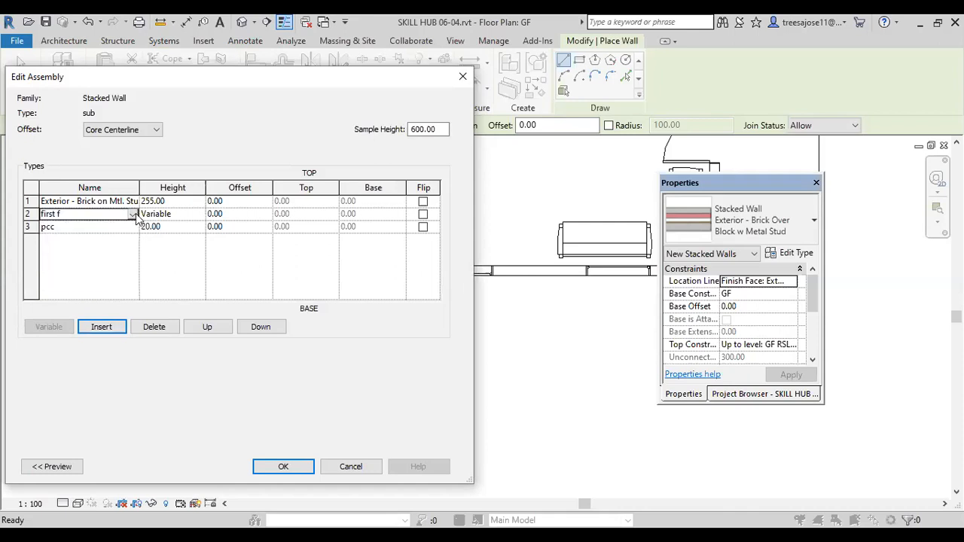
Step: Set the stacked wall's uppermost row to base with height 45, and accept the assembly and type properties
left_click(127, 201)
left_click(132, 201)
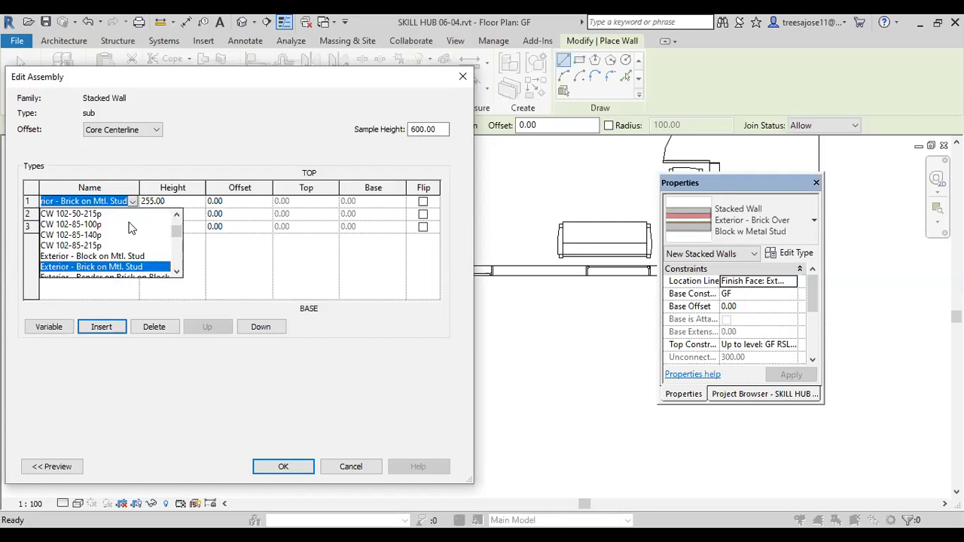
left_click_drag(177, 233, 177, 224)
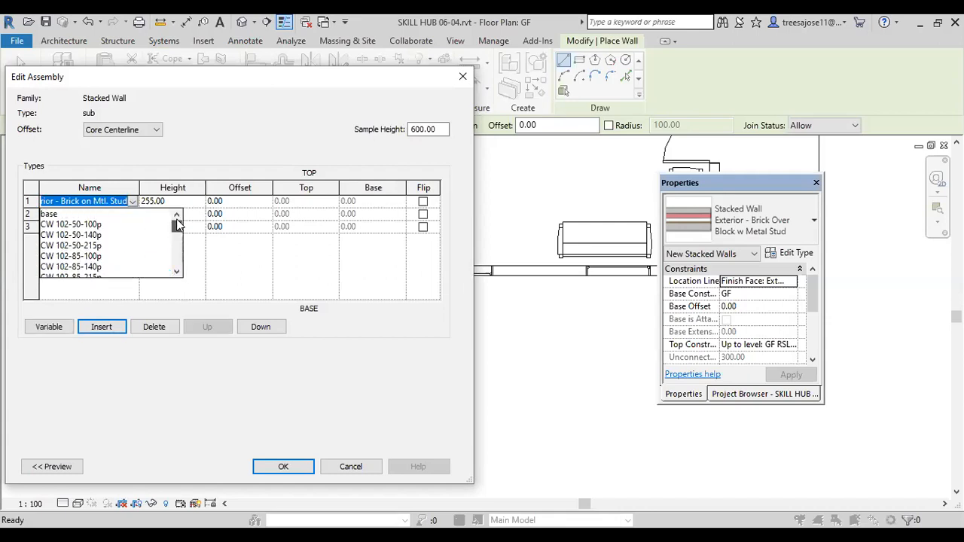
left_click(57, 215)
key("Tab")
type("45")
left_click(156, 272)
left_click(291, 469)
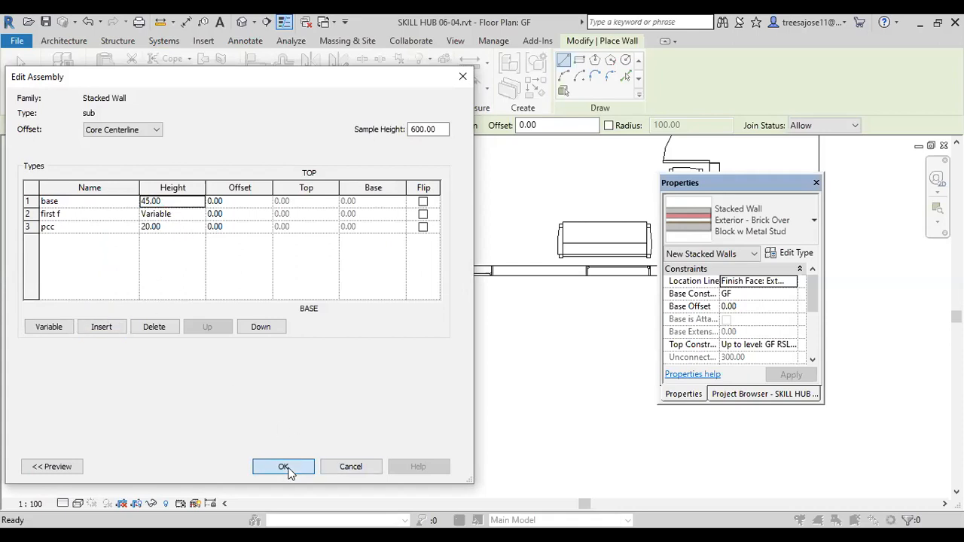
left_click(300, 468)
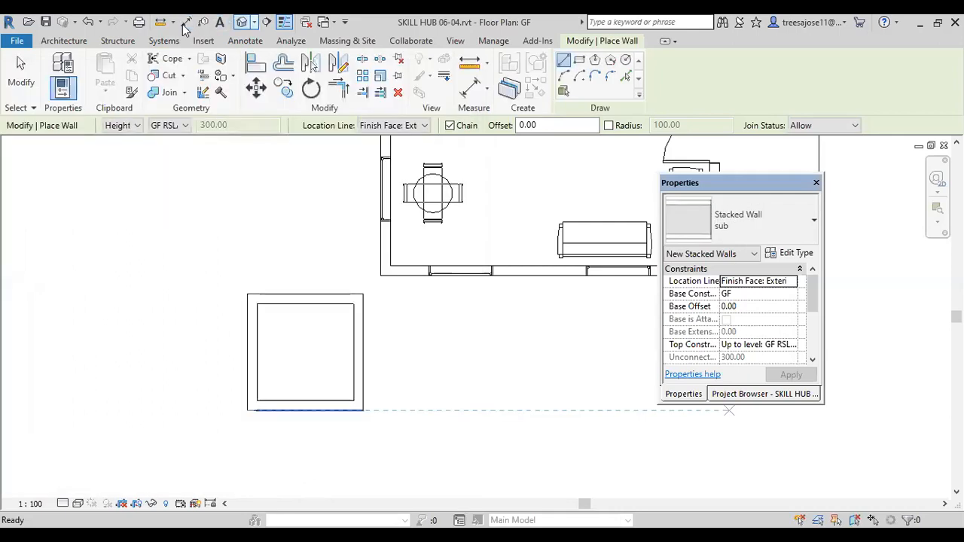
Step: View the sample walls in 3D, leave wall placement, and open the South elevation
left_click(242, 22)
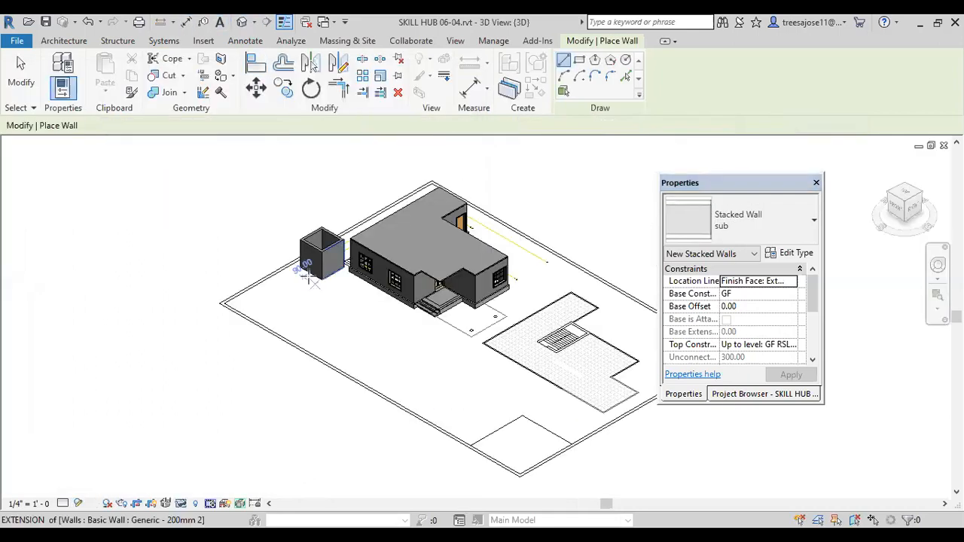
scroll(310, 277, "up", 2)
scroll(309, 278, "up", 1)
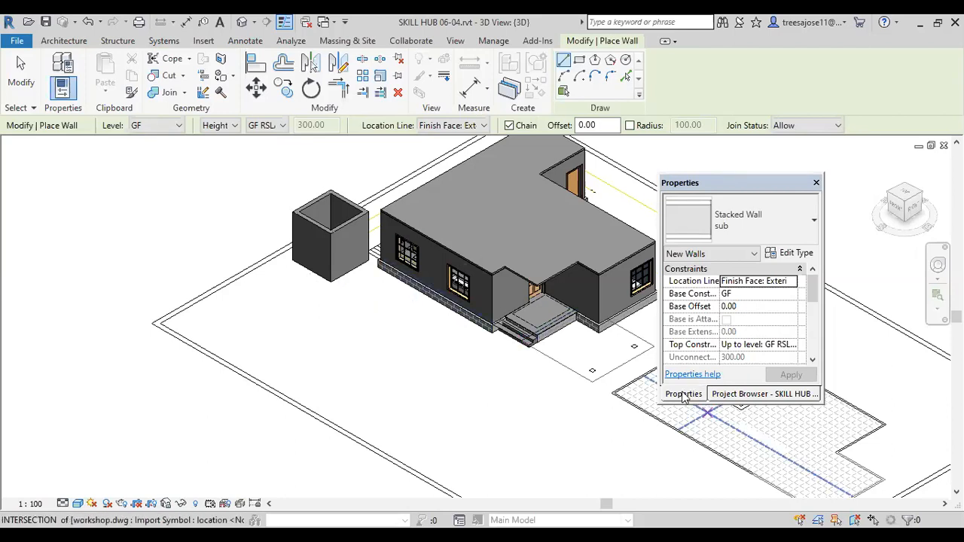
left_click(721, 393)
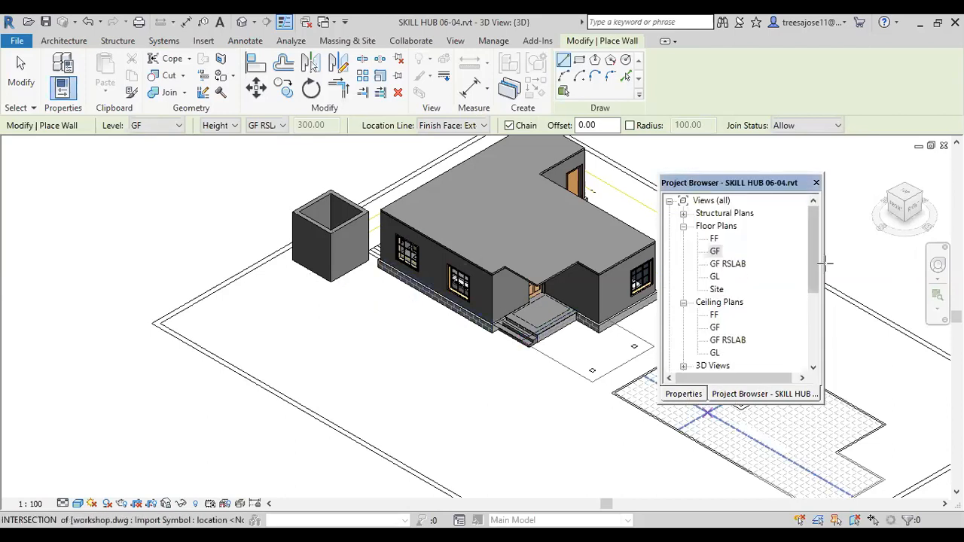
key("Escape")
key("Escape")
scroll(724, 325, "down", 3)
double_click(720, 315)
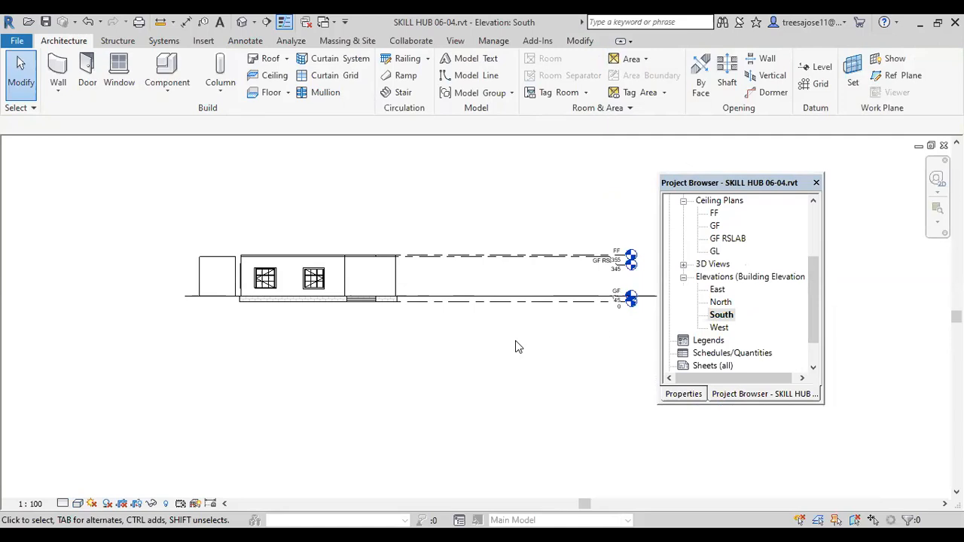
Step: Add a level below the GL level by picking its line with an offset of 80
left_click(819, 67)
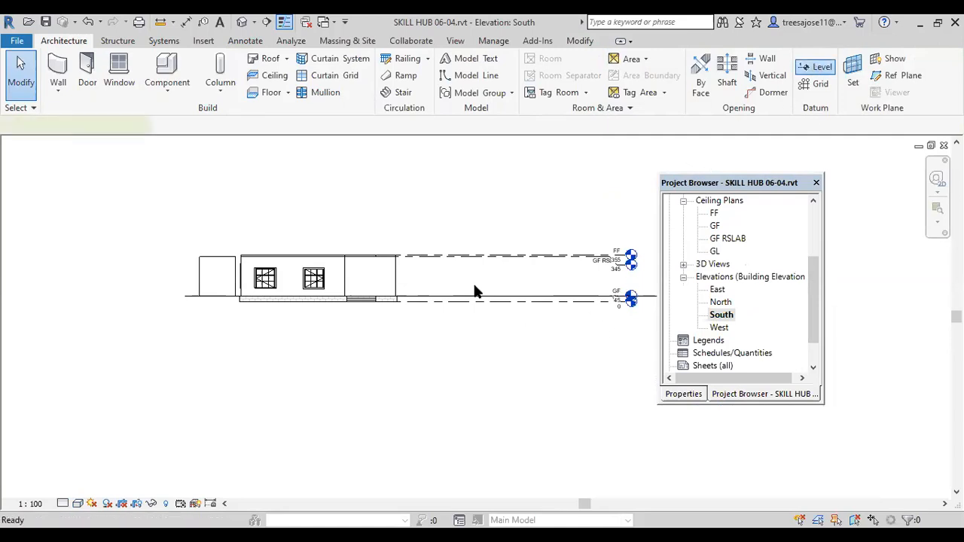
scroll(426, 318, "up", 3)
middle_click_drag(104, 293, 240, 301)
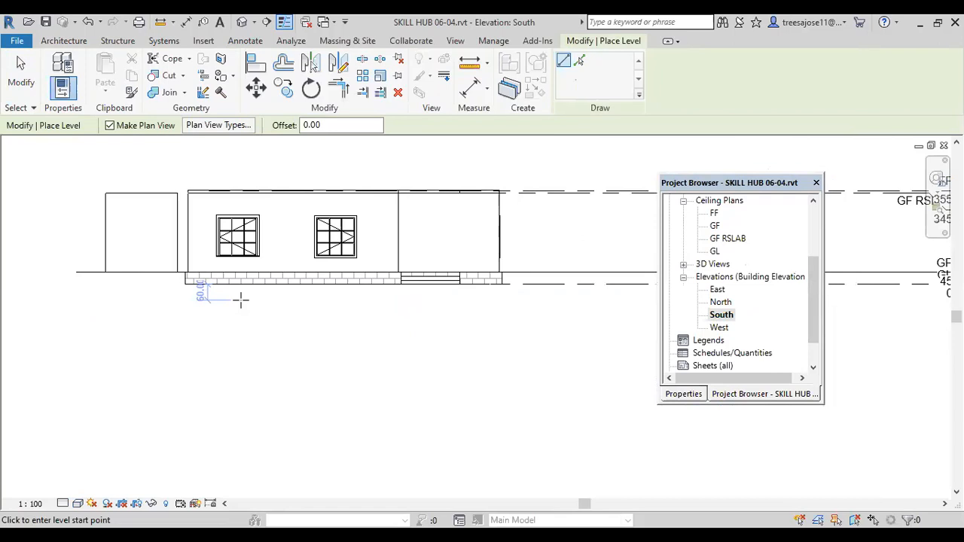
left_click(579, 63)
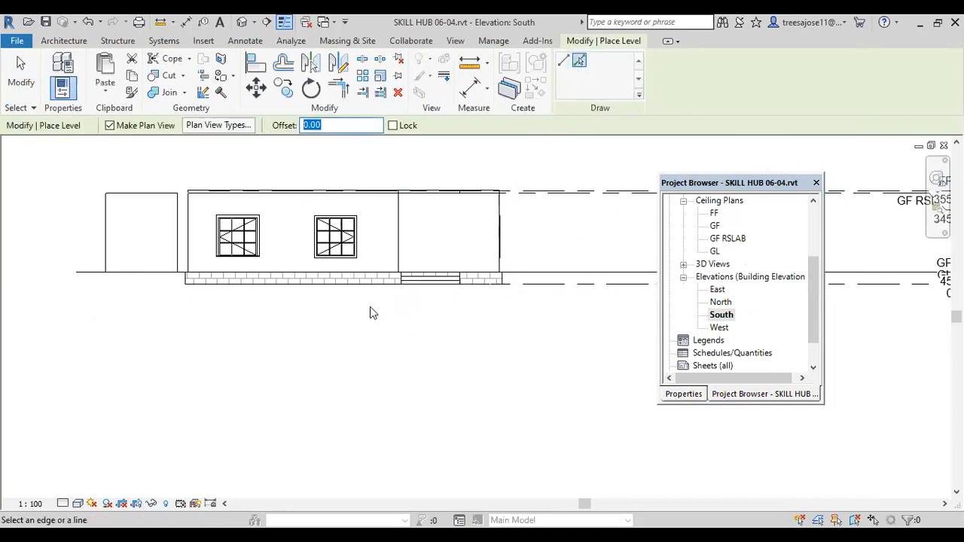
type("80")
key("Return")
left_click(399, 306)
left_click(7, 97)
scroll(383, 366, "down", 2)
middle_click_drag(434, 359, 379, 330)
scroll(379, 330, "down", 1)
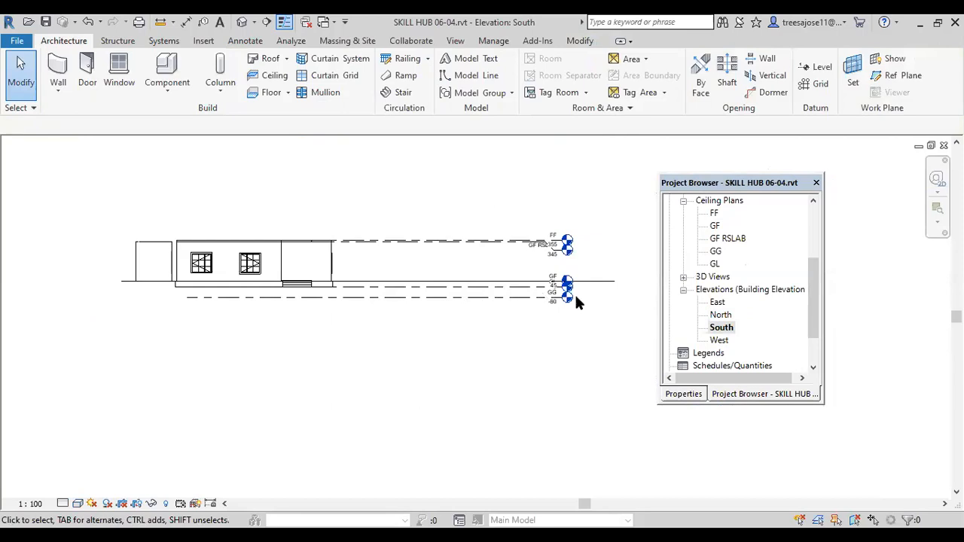
Step: Rename the new lowest level as bottom and rename its corresponding views as well
scroll(555, 279, "up", 4)
double_click(554, 279)
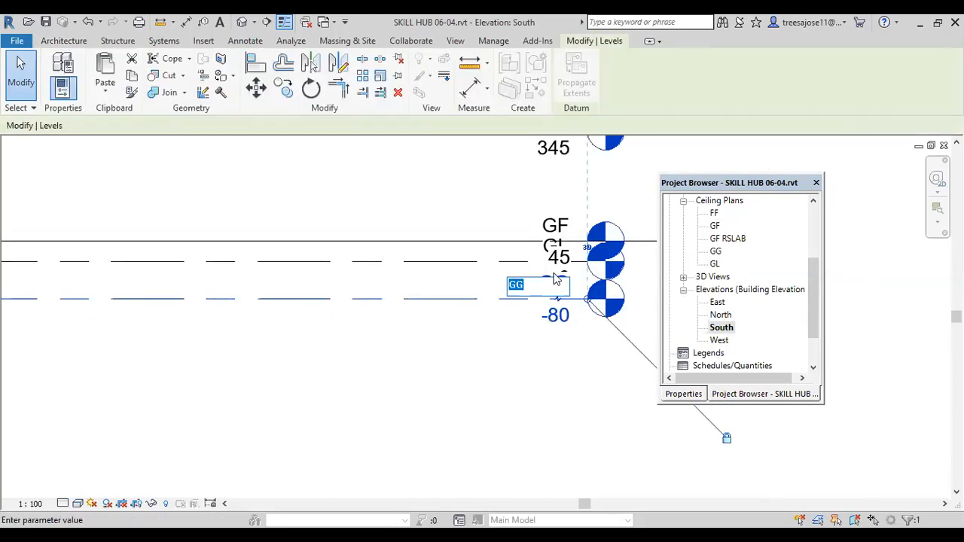
type("bottom")
left_click(349, 396)
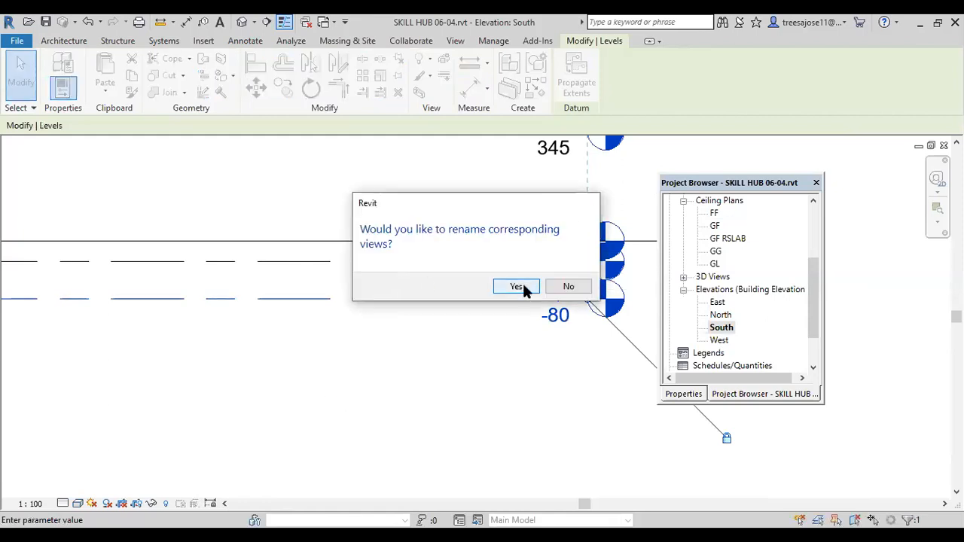
left_click(519, 287)
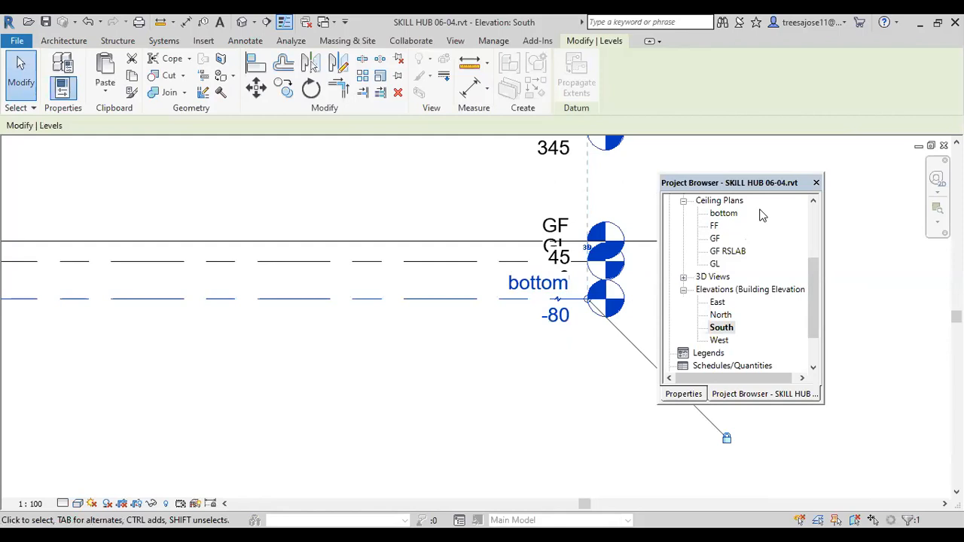
Step: Start placing sub walls by picking lines in the GF ceiling plan, with the location line set to Wall Centerline
double_click(715, 239)
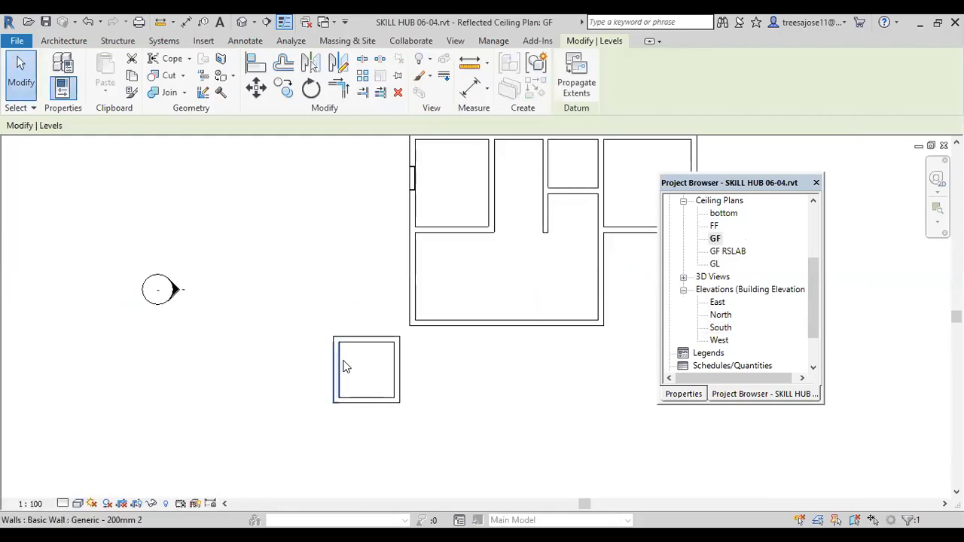
left_click(63, 41)
left_click(58, 90)
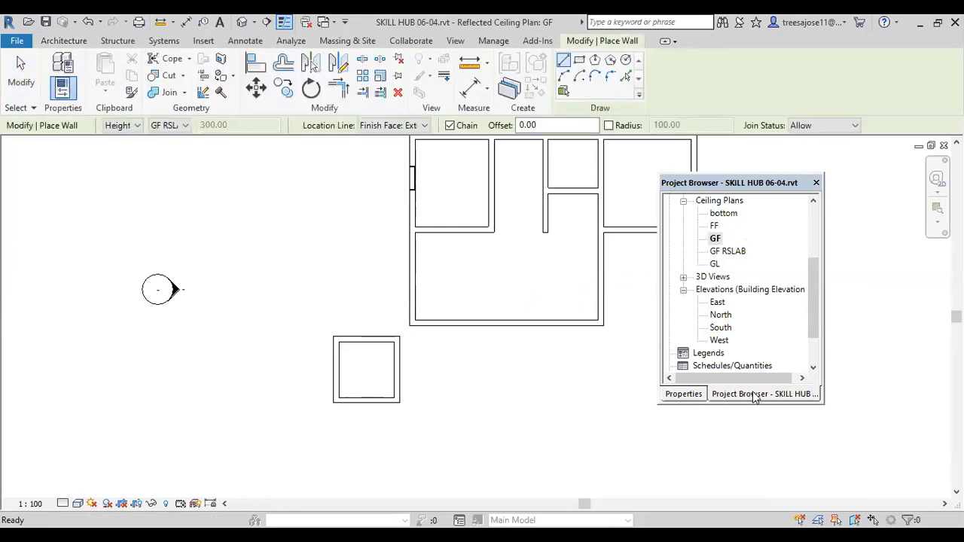
left_click(687, 393)
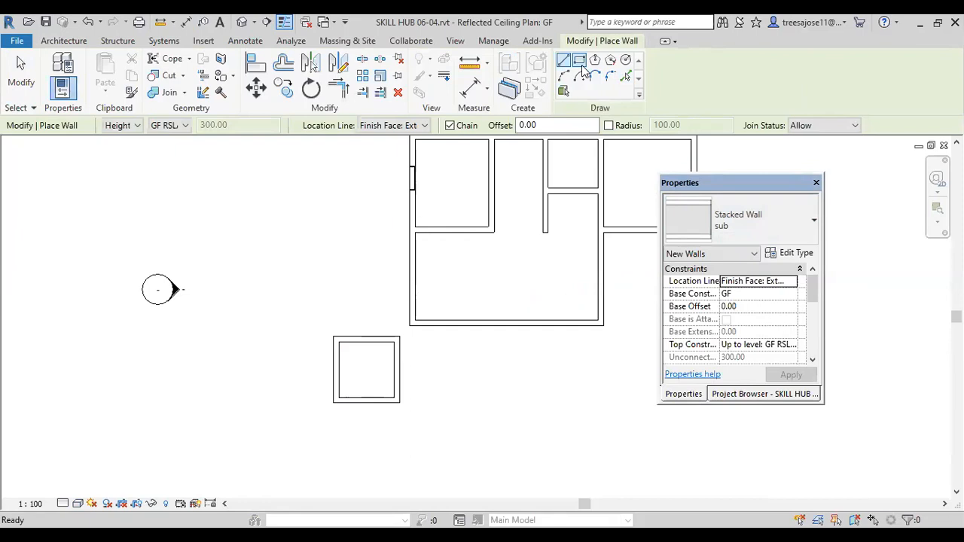
left_click(624, 77)
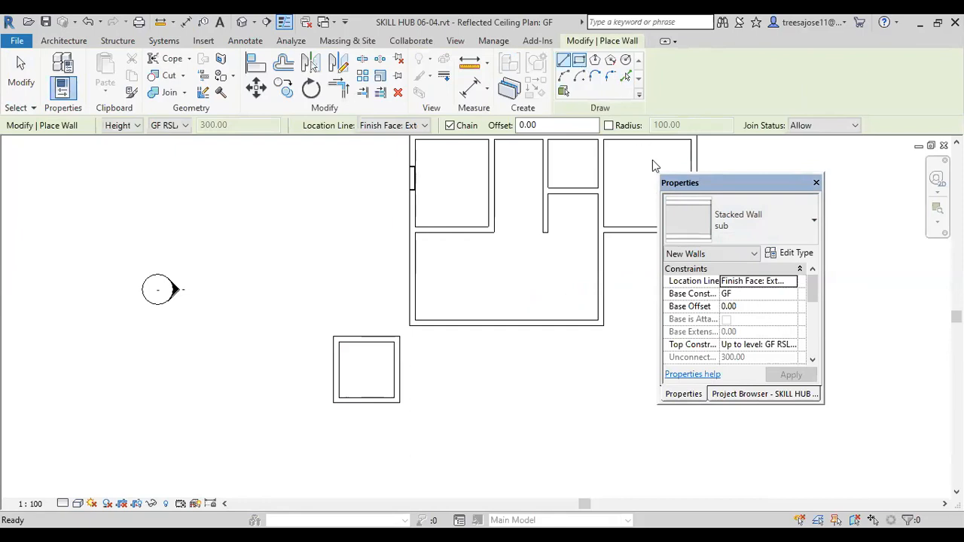
left_click(789, 283)
left_click(753, 294)
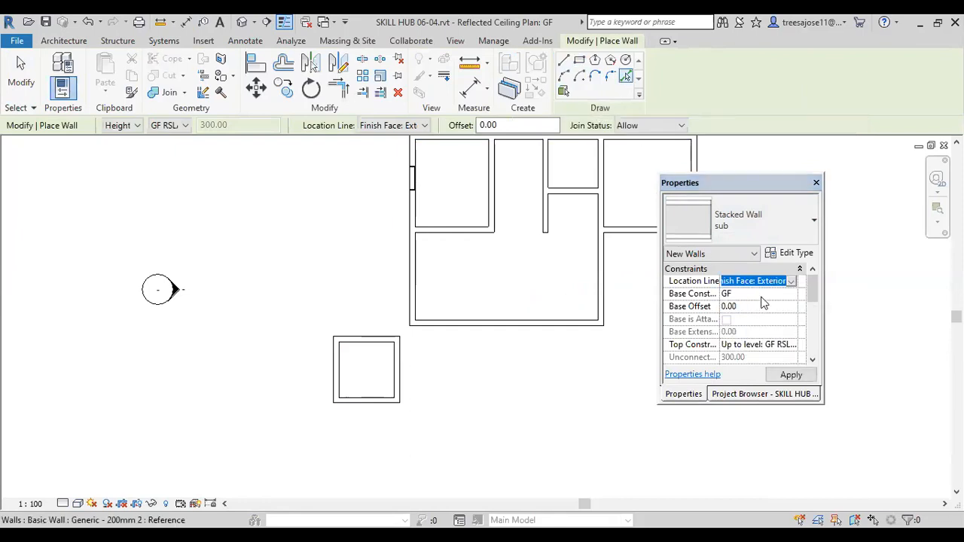
left_click(756, 294)
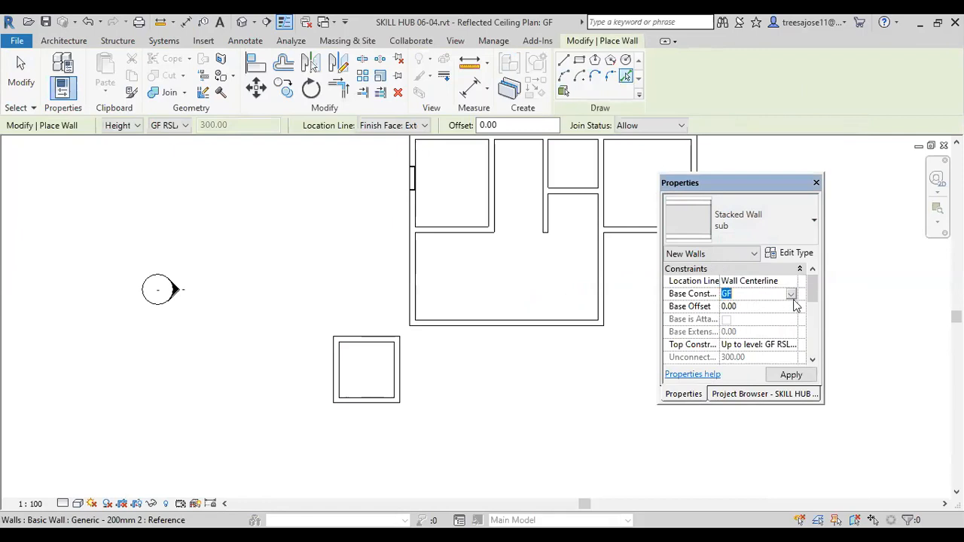
Step: Set the new wall's base constraint to bottom and its top constraint to Up to level: GF
left_click(791, 295)
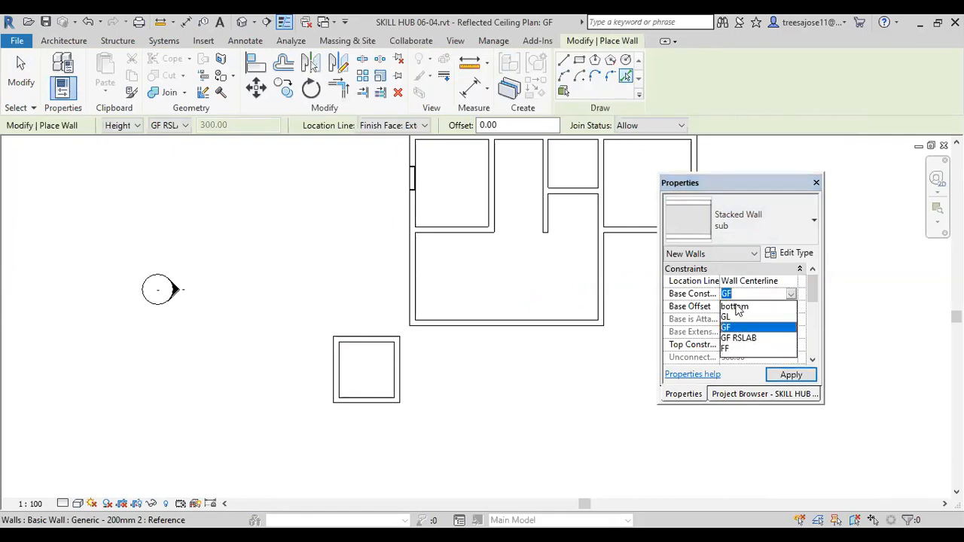
left_click(736, 307)
left_click(787, 345)
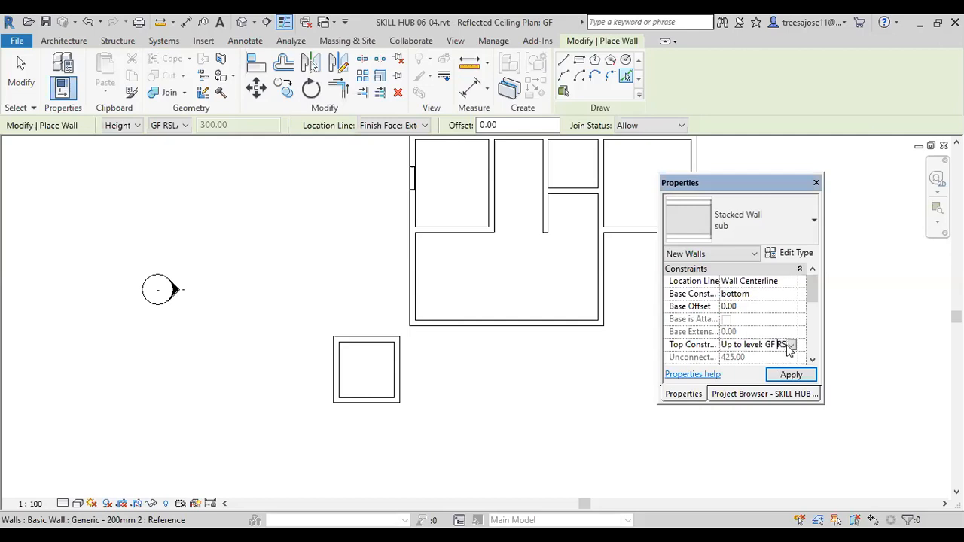
left_click(790, 345)
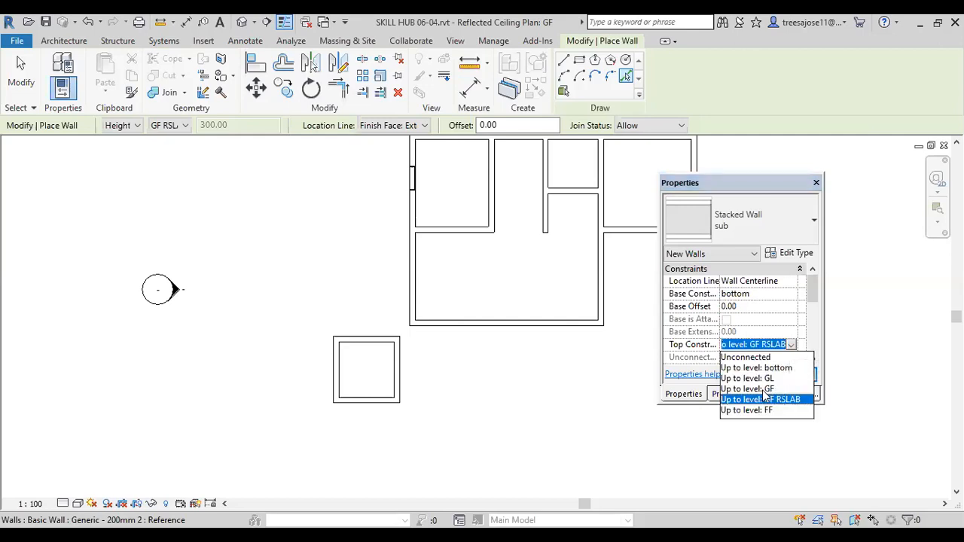
left_click(766, 390)
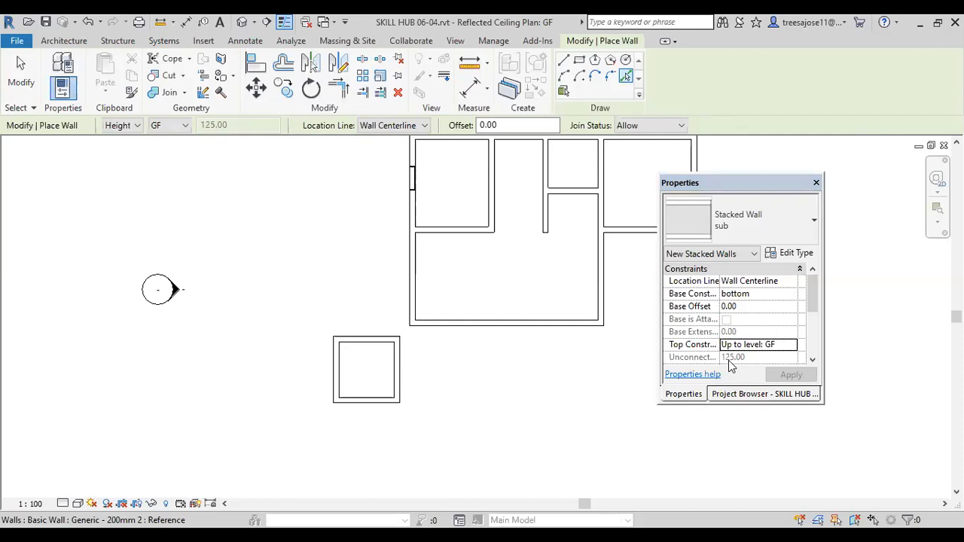
Step: Place sub stacked walls along the centerlines of the square sample room's walls
scroll(368, 336, "up", 3)
scroll(364, 351, "up", 1)
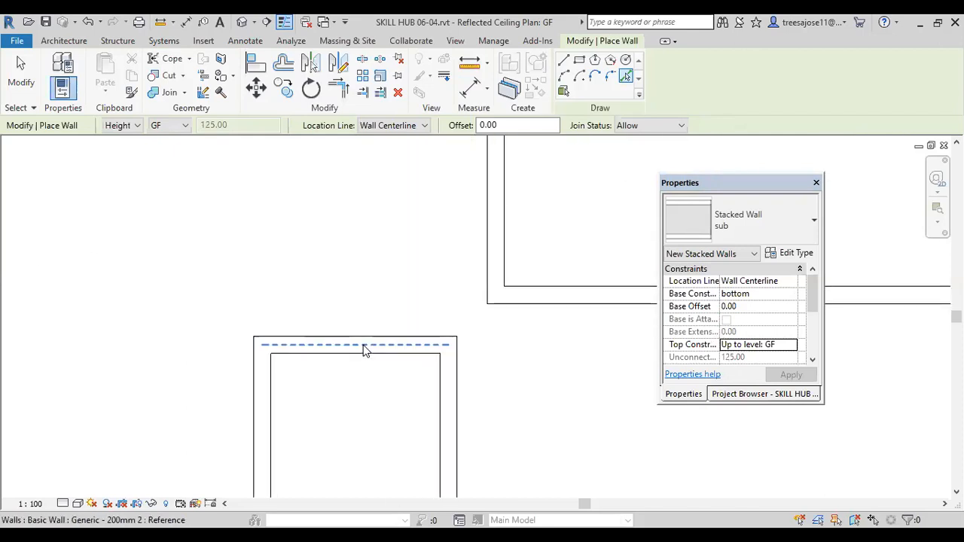
left_click(449, 407)
scroll(448, 406, "down", 2)
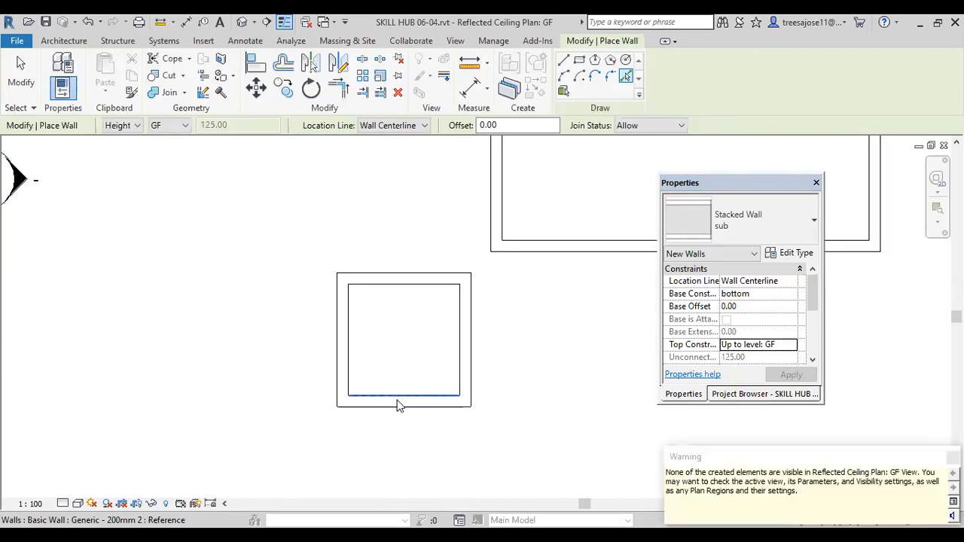
scroll(399, 406, "up", 1)
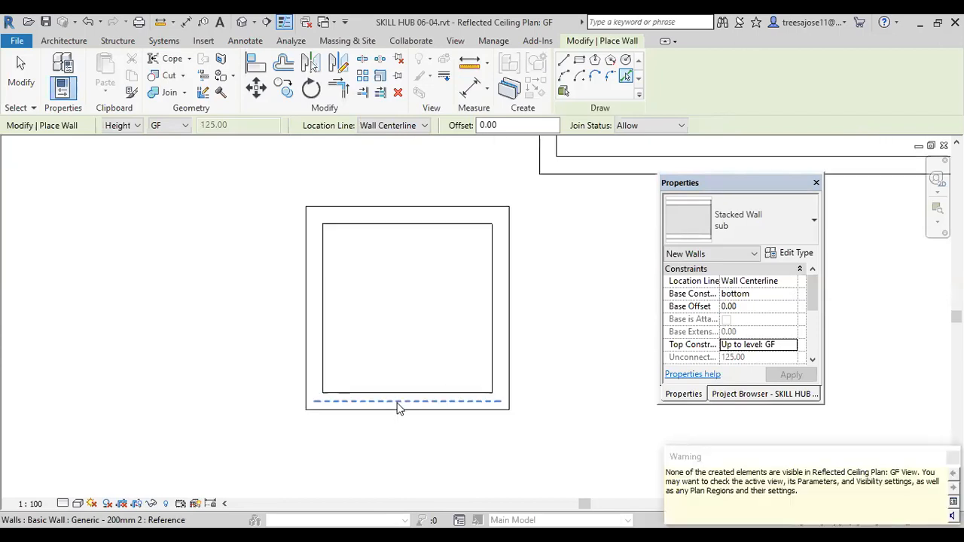
left_click(317, 338)
Step: Examine the stacked foundation walls under the sample room in 3D and return to the GF ceiling plan
key("3")
key("d")
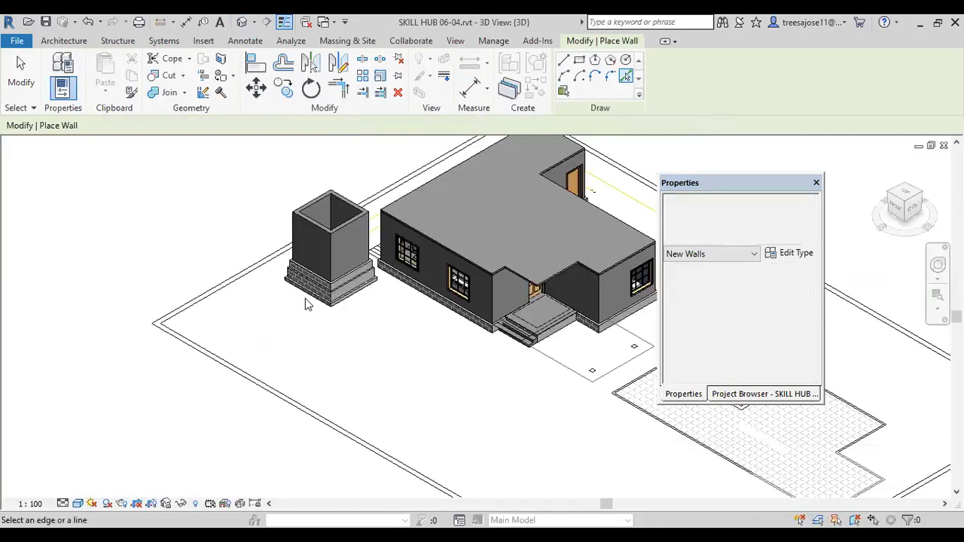
scroll(307, 300, "up", 3)
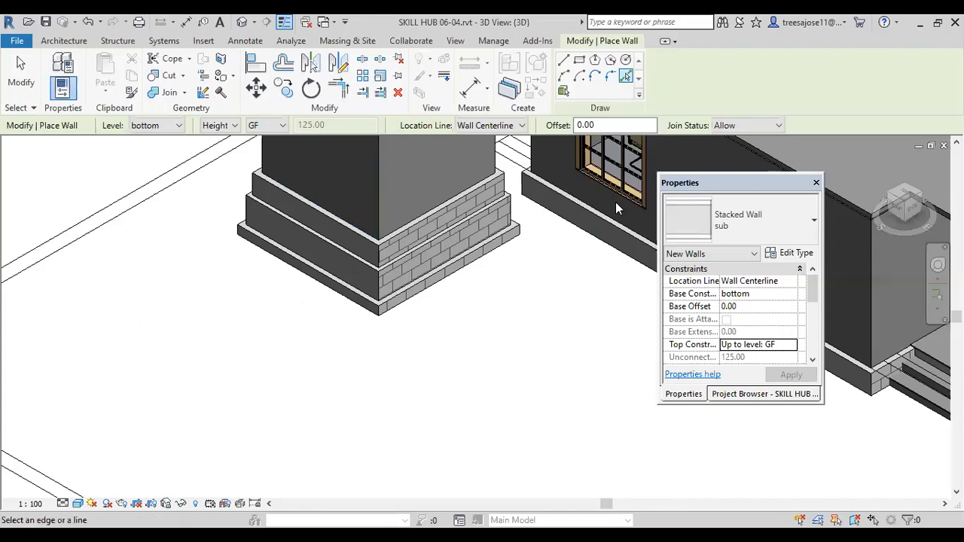
middle_click_drag(506, 263, 436, 288)
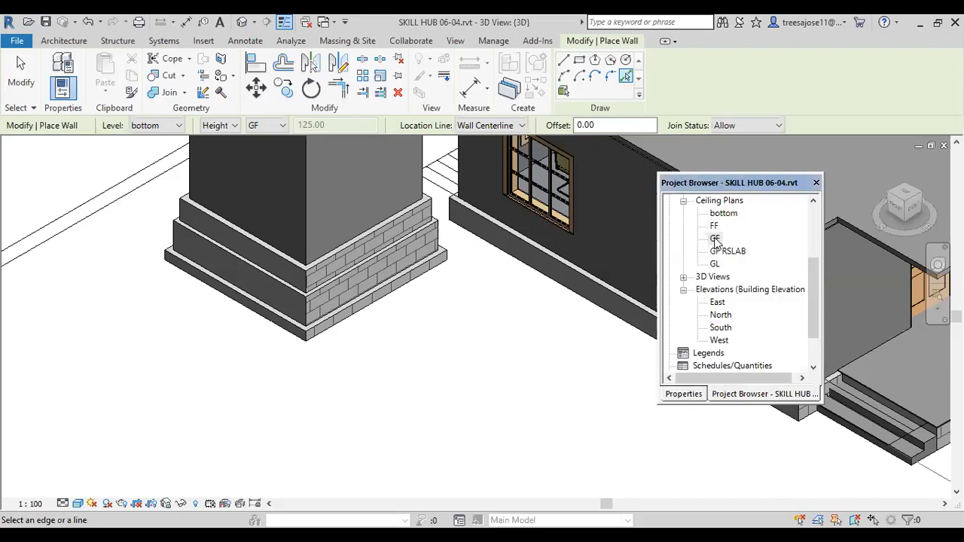
double_click(714, 239)
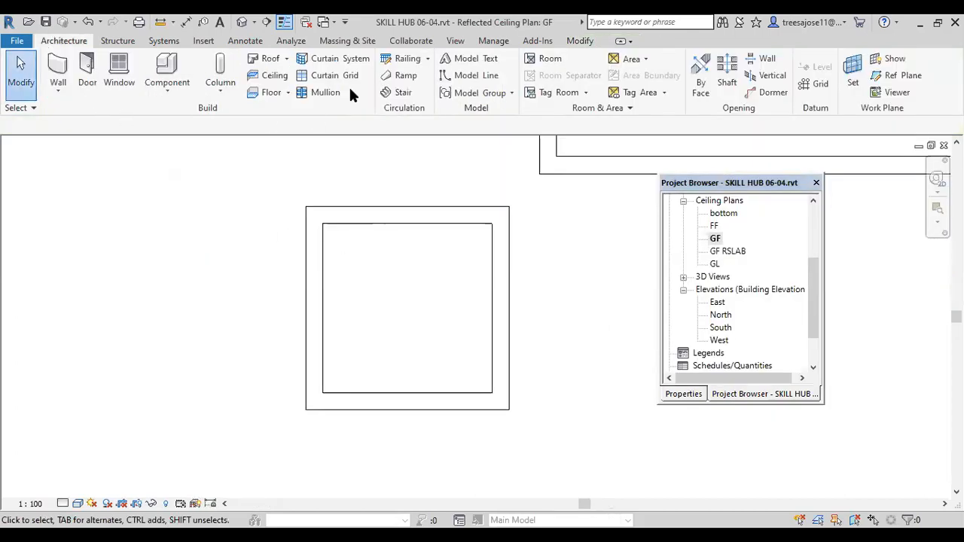
left_click(287, 92)
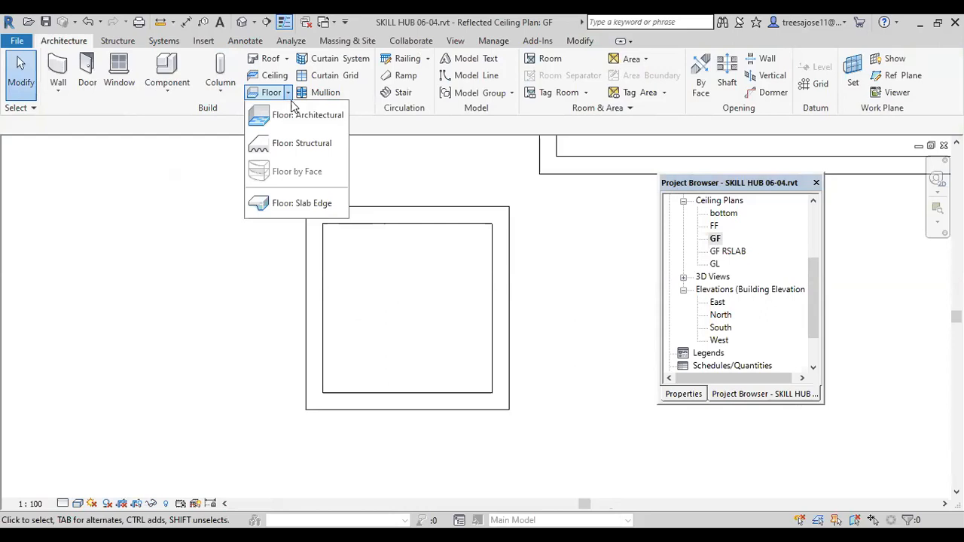
left_click(238, 306)
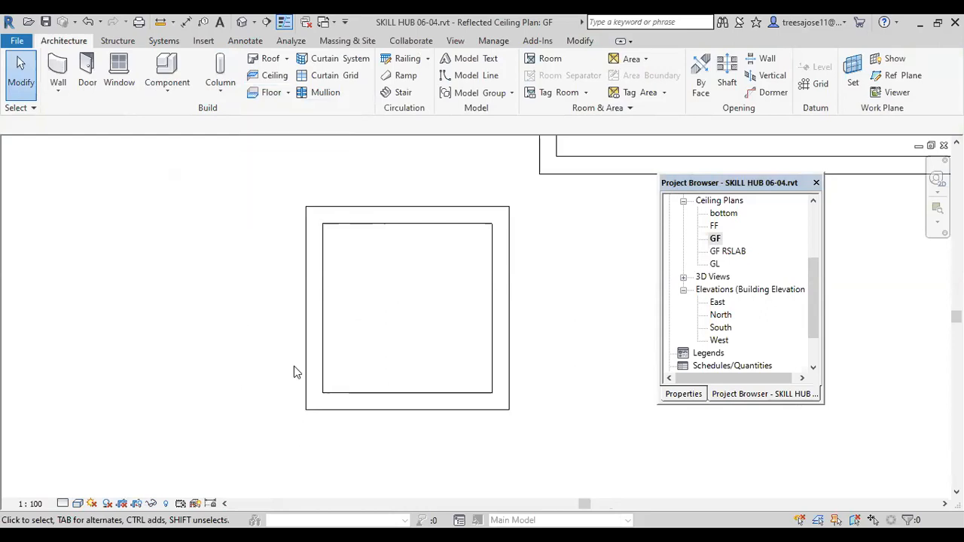
left_click(150, 503)
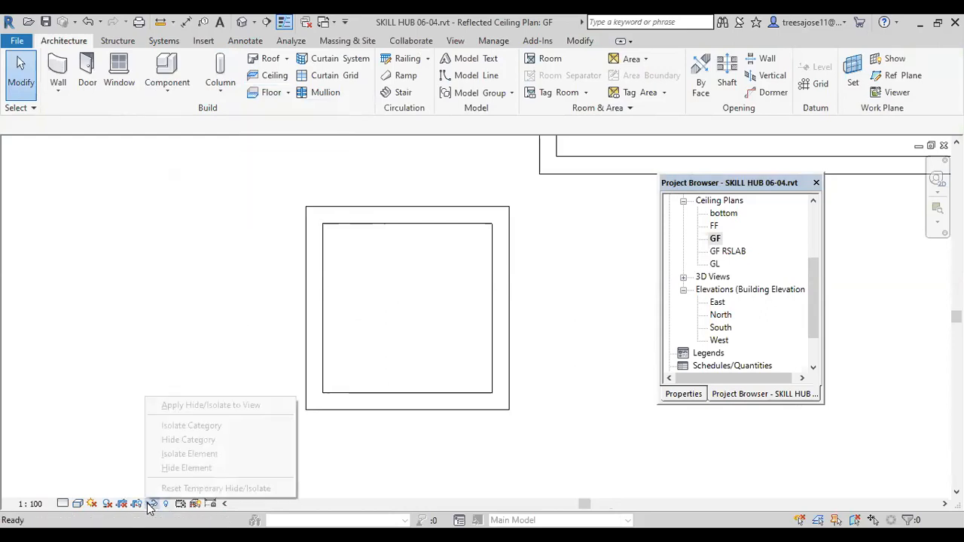
left_click(190, 311)
right_click(185, 312)
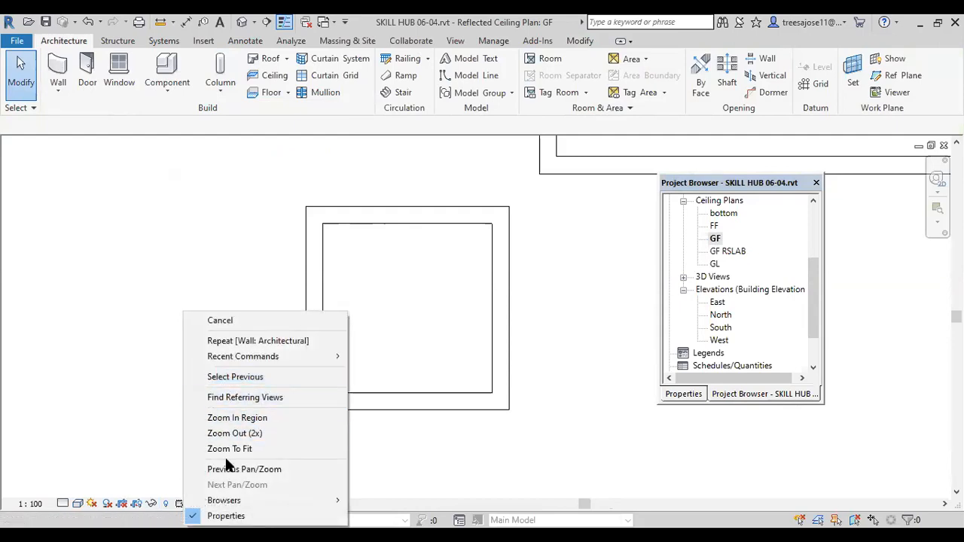
key("Escape")
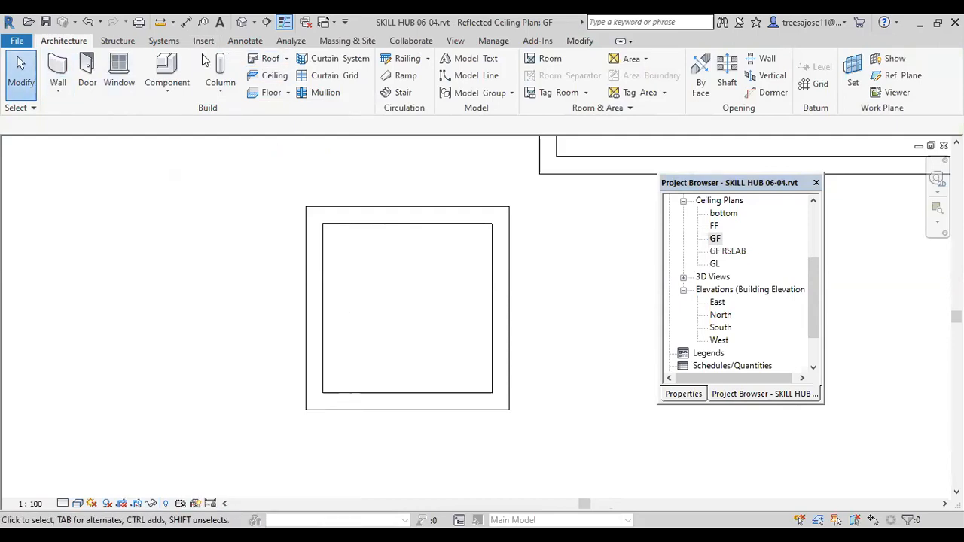
left_click(288, 93)
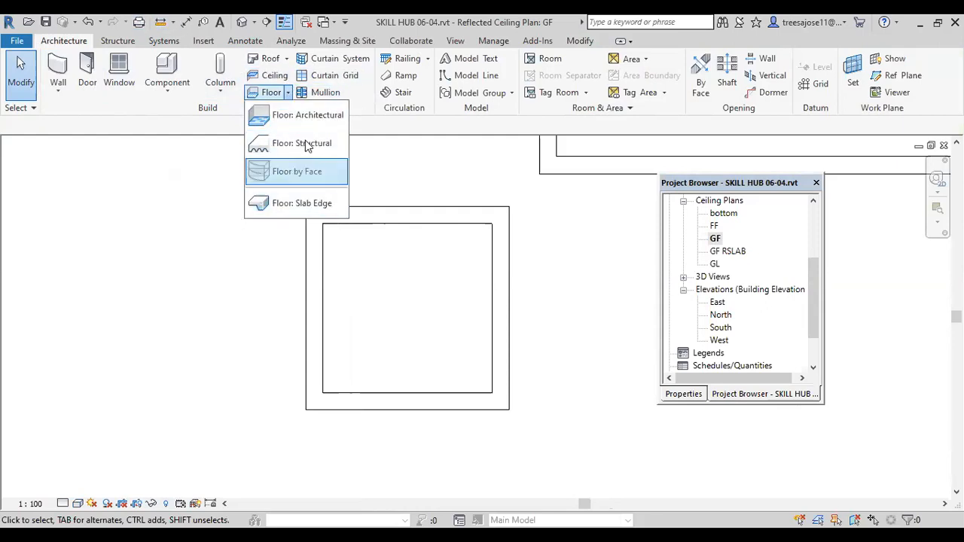
left_click(222, 309)
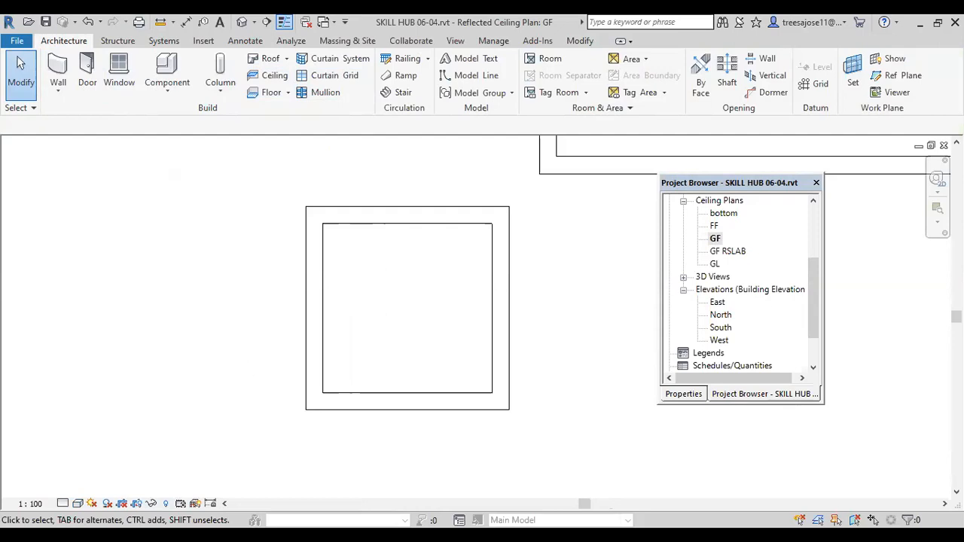
Step: Check the GF ceiling plan for hidden elements around the square sample room
left_click(165, 503)
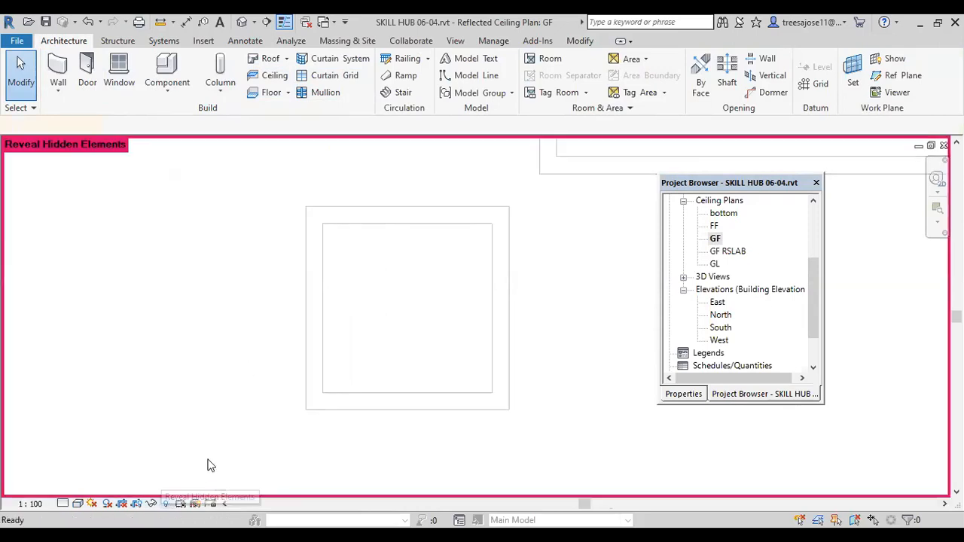
left_click(167, 505)
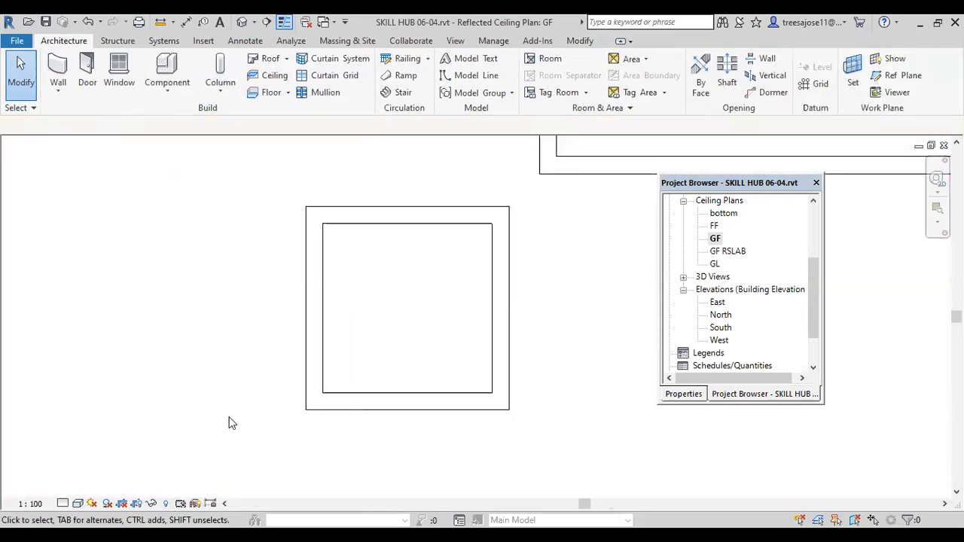
key("v")
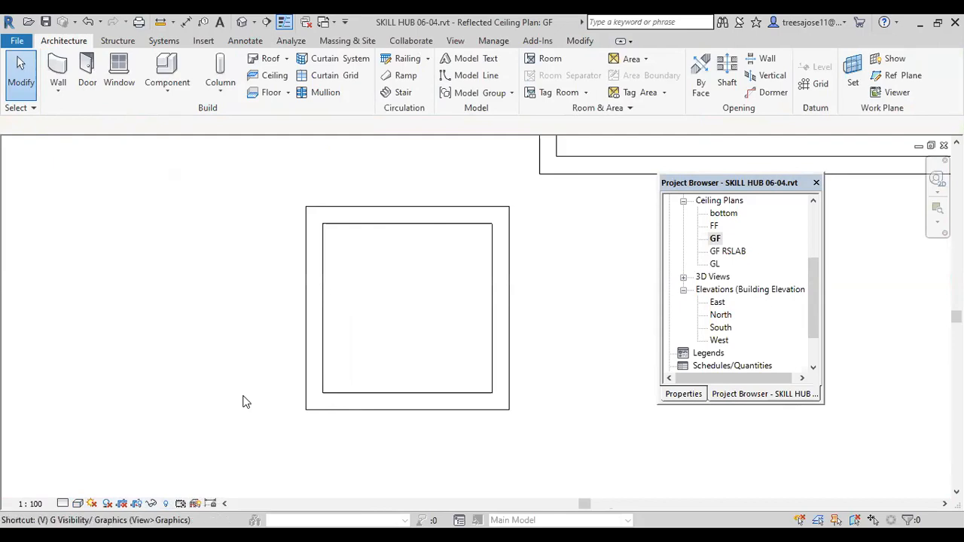
key("g")
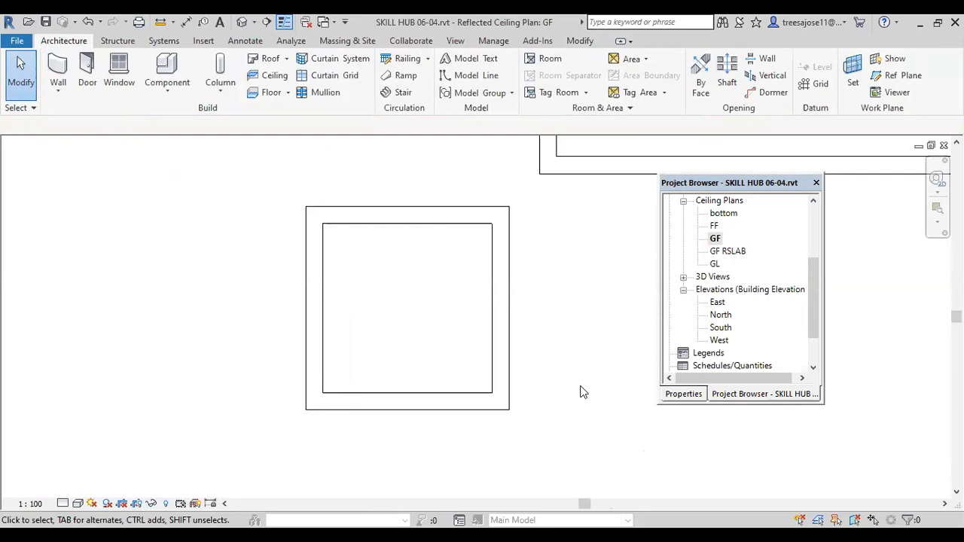
Step: Try to set the GF ceiling plan's view depth offset to -60 from Level Above (GF RSLAB)
key("v")
key("r")
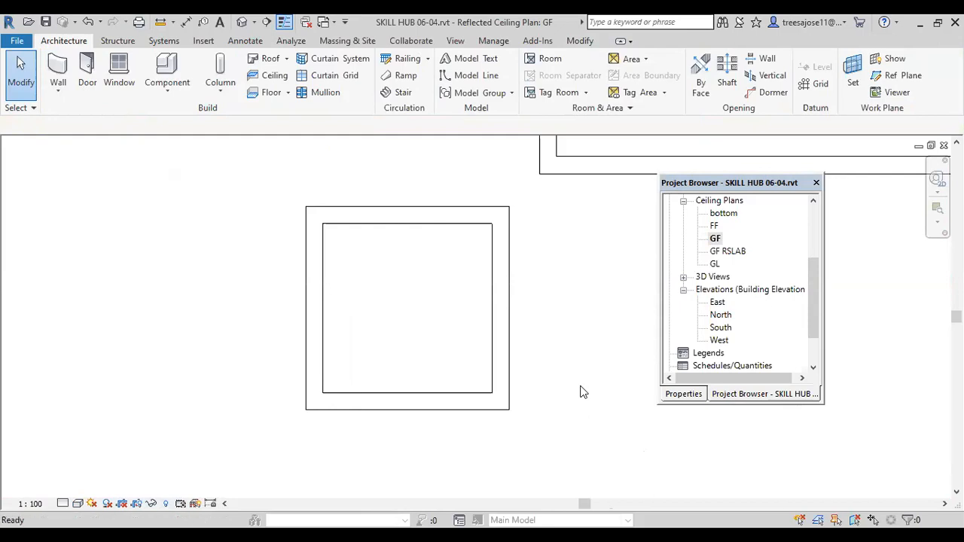
double_click(597, 183)
type("-60")
left_click(533, 235)
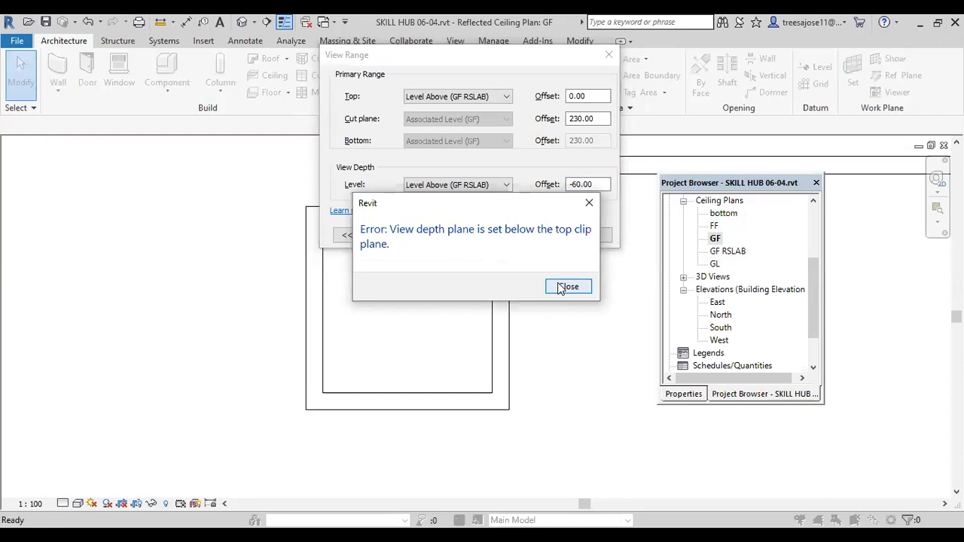
left_click(568, 287)
left_click(489, 232)
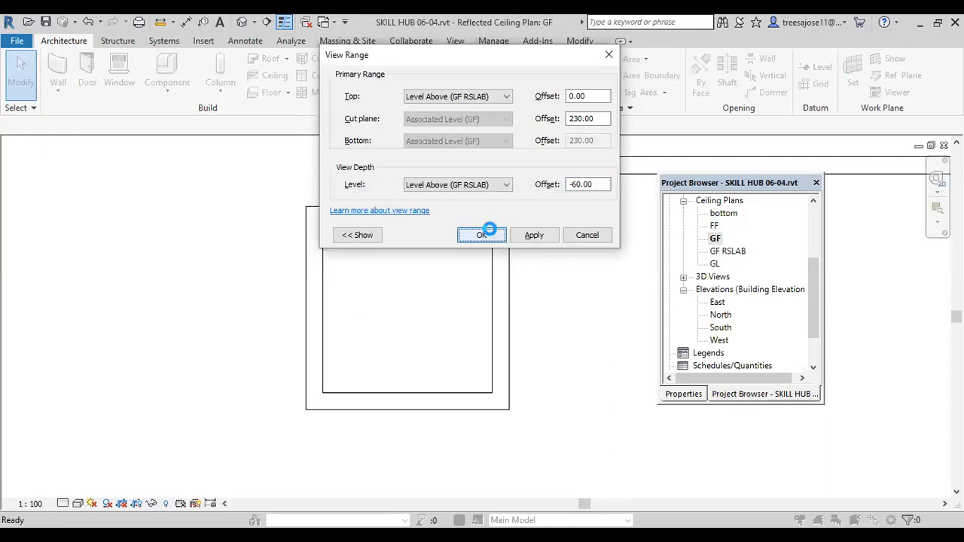
left_click(570, 286)
Step: Try Associated Level (GF) as the ceiling plan's view depth level with the -60 offset, and discard the view range changes
left_click(483, 188)
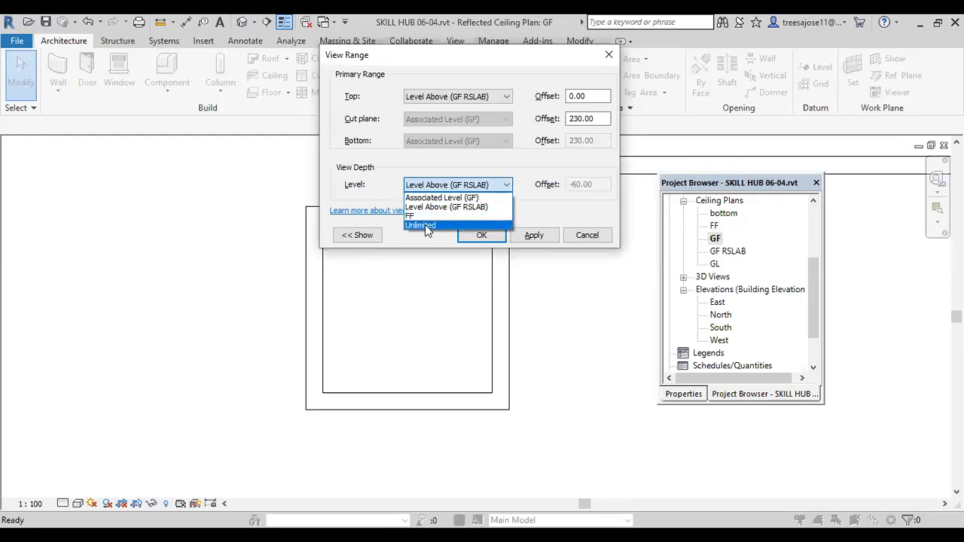
left_click(437, 198)
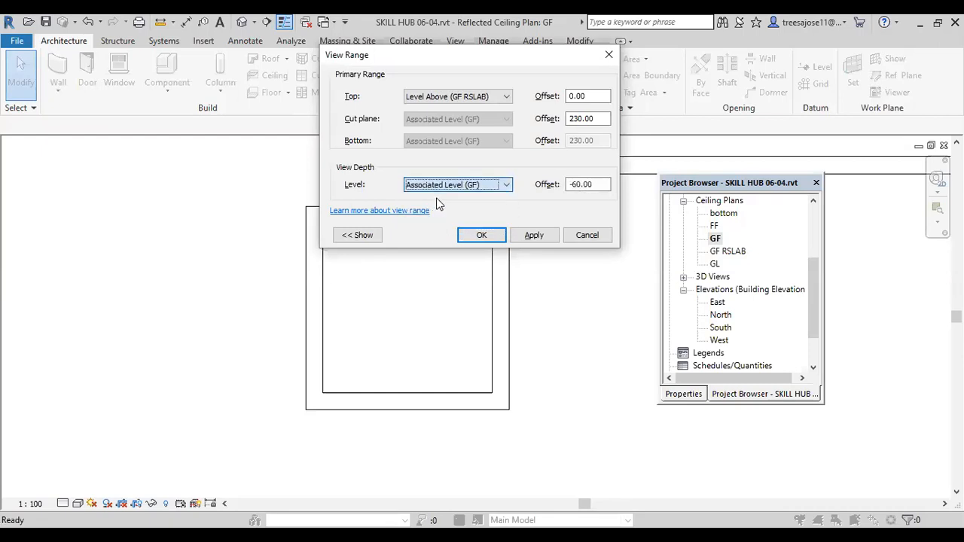
left_click(533, 235)
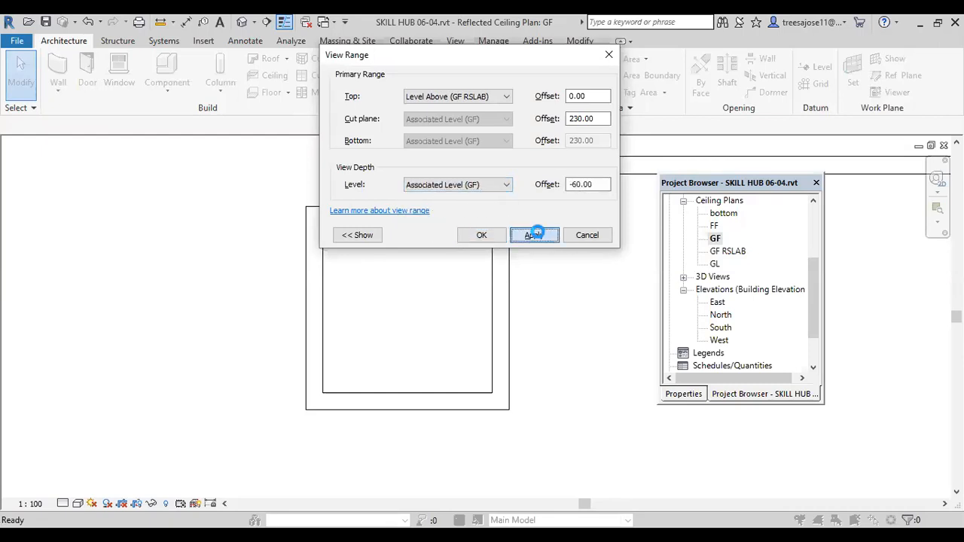
left_click(560, 282)
left_click(493, 235)
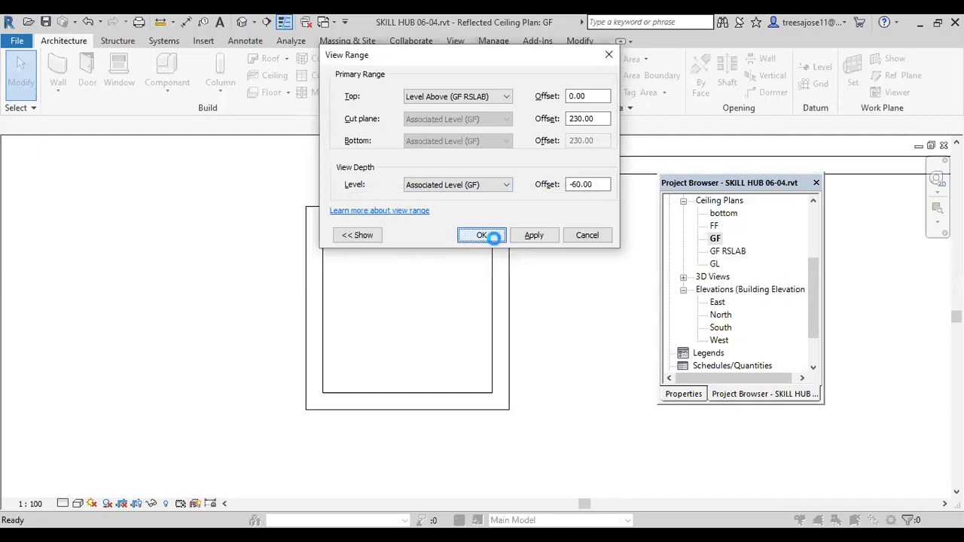
left_click(552, 281)
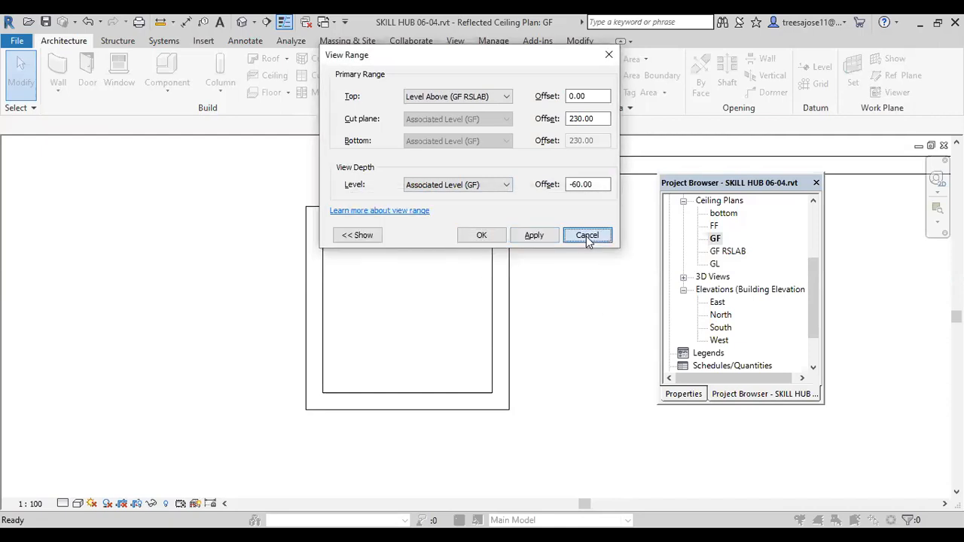
left_click(587, 240)
Step: Set the GF ceiling plan's visual style to Wireframe
scroll(475, 301, "down", 1)
middle_click_drag(475, 301, 399, 327)
left_click(77, 503)
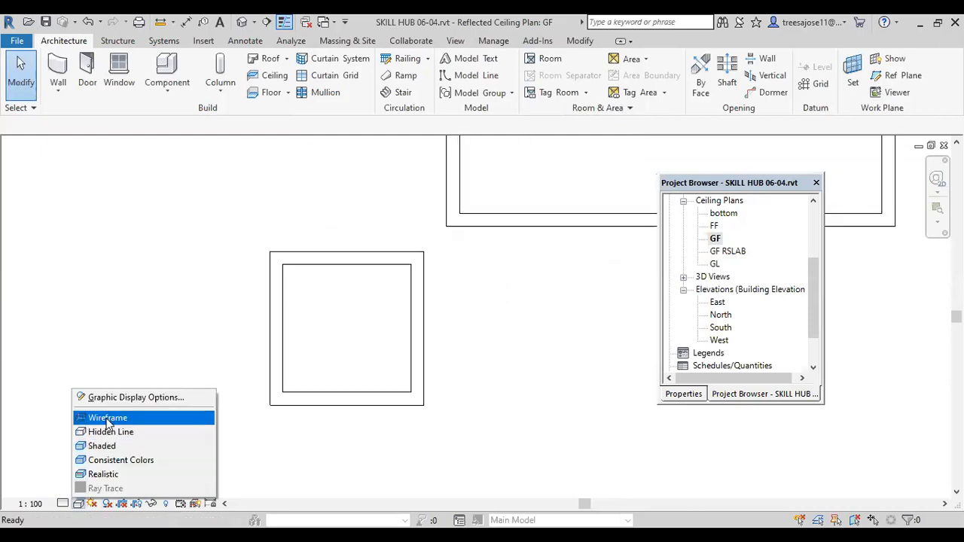
left_click(108, 419)
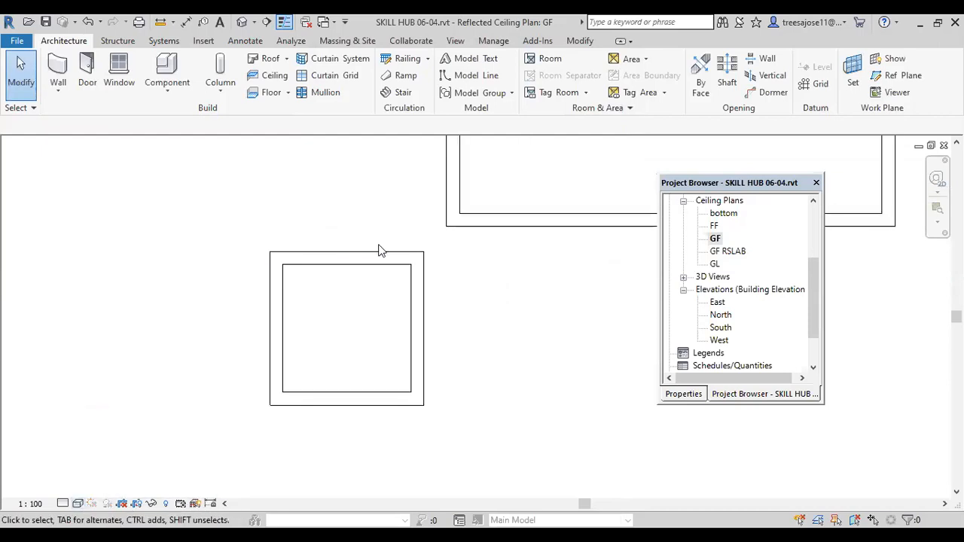
Step: Reveal hidden elements in the GF ceiling plan to look for the foundation walls
left_click(151, 503)
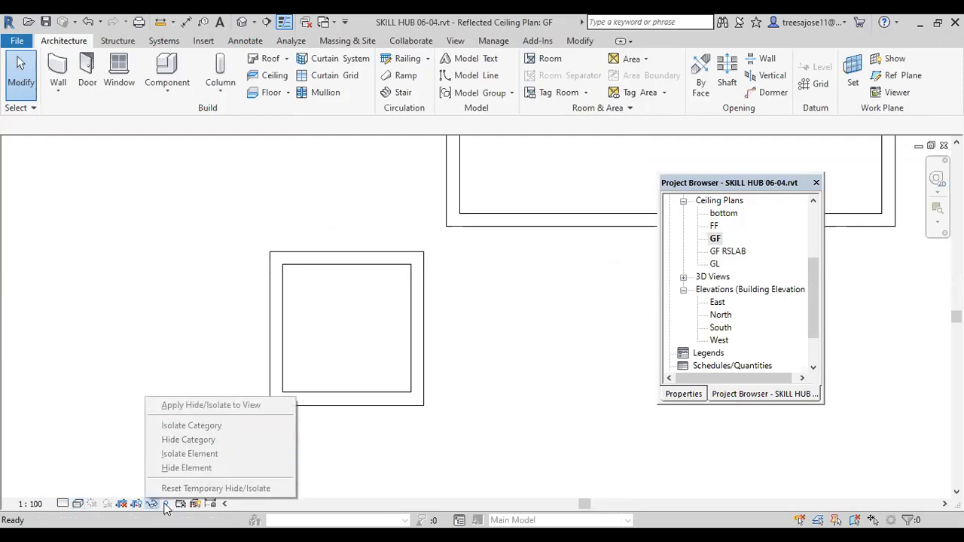
left_click(165, 504)
scroll(319, 351, "down", 3)
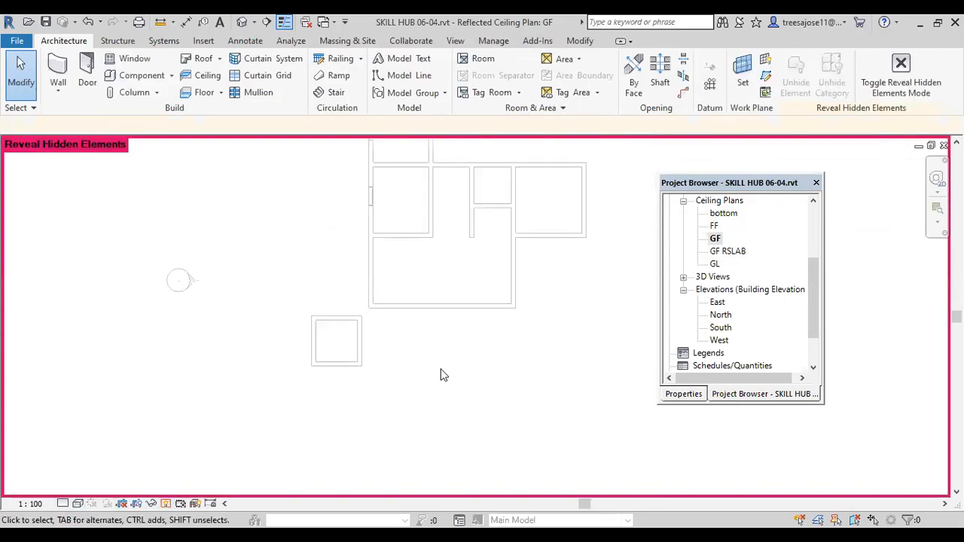
Step: Open the GF floor plan at the square sample room
left_click(810, 288)
left_click_drag(810, 288, 805, 263)
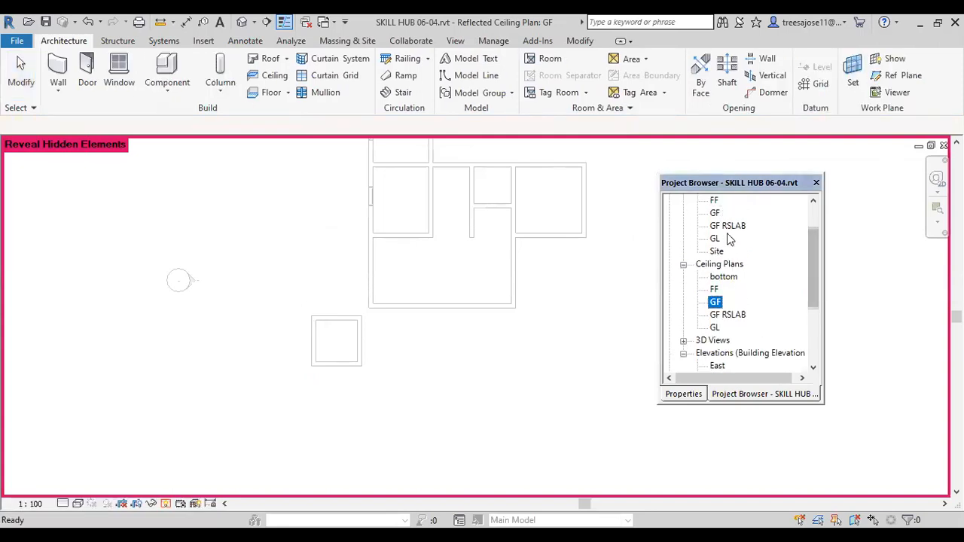
double_click(714, 213)
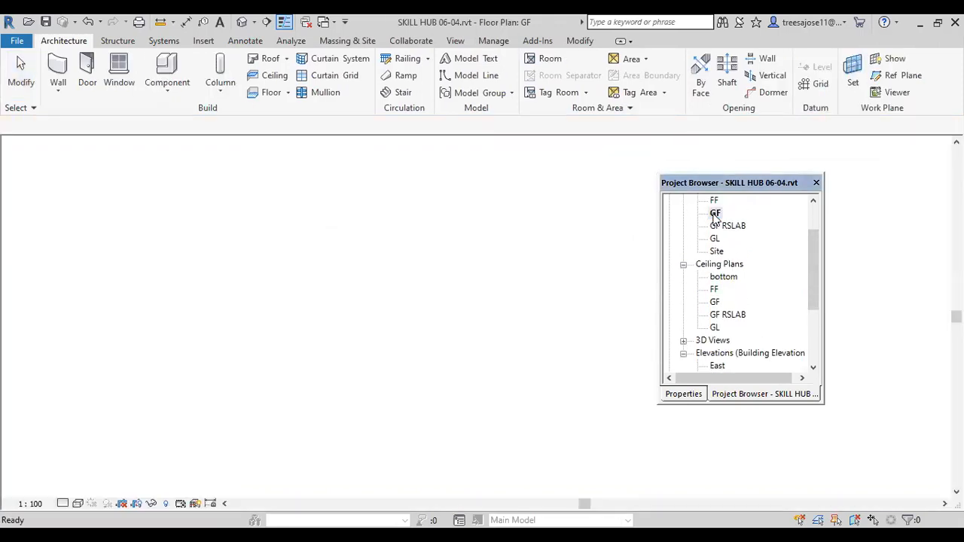
scroll(313, 404, "up", 1)
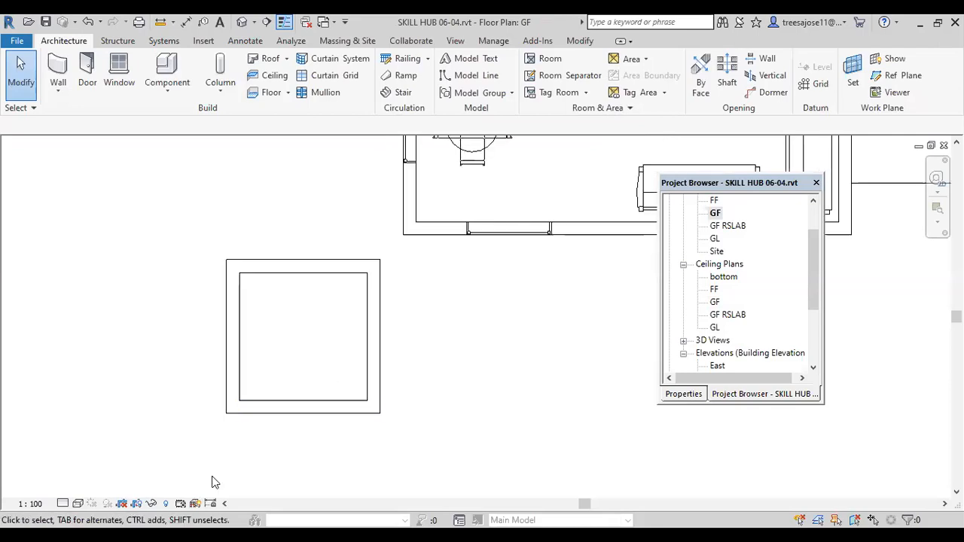
Step: Examine the GF floor plan's hidden elements around the sample room and return to the normal display
left_click(166, 503)
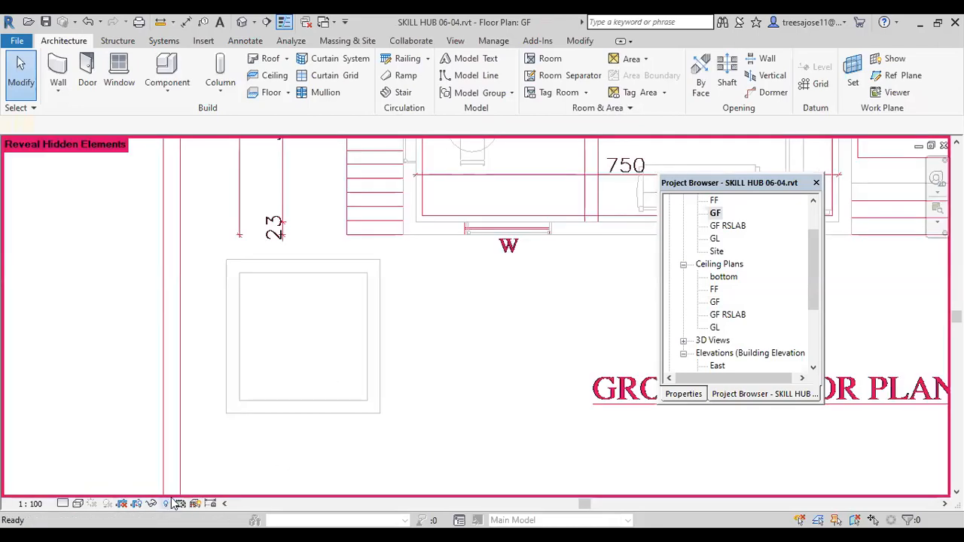
scroll(367, 340, "down", 1)
scroll(354, 345, "down", 1)
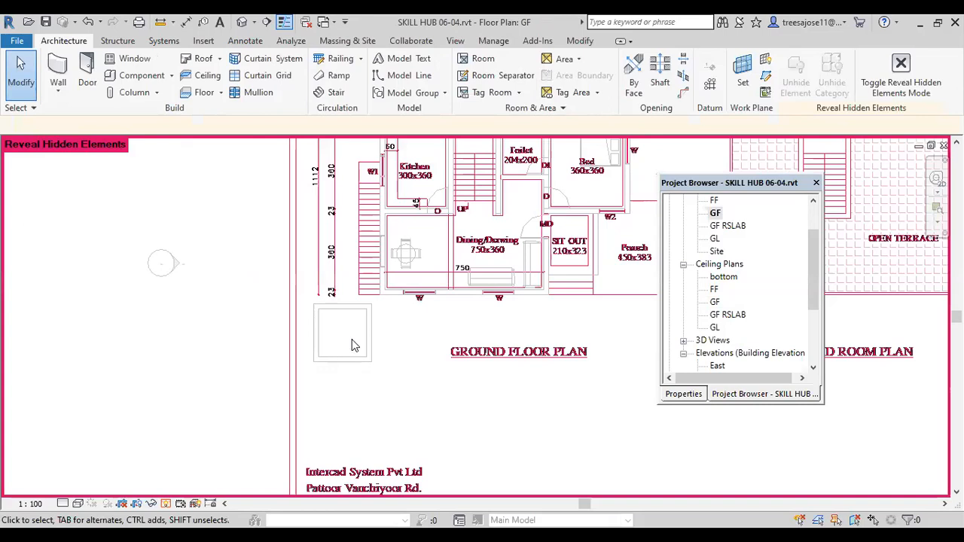
scroll(338, 351, "down", 2)
scroll(337, 371, "up", 2)
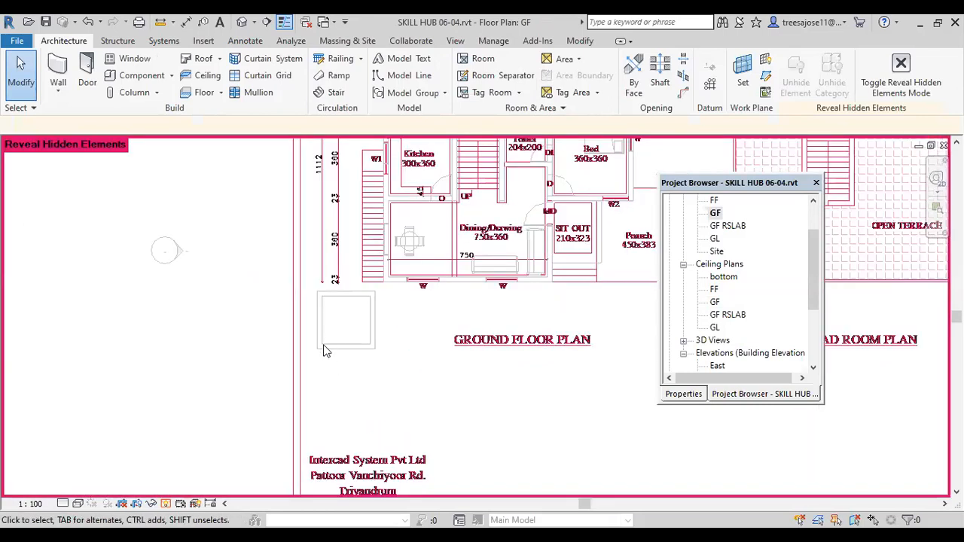
scroll(326, 346, "down", 2)
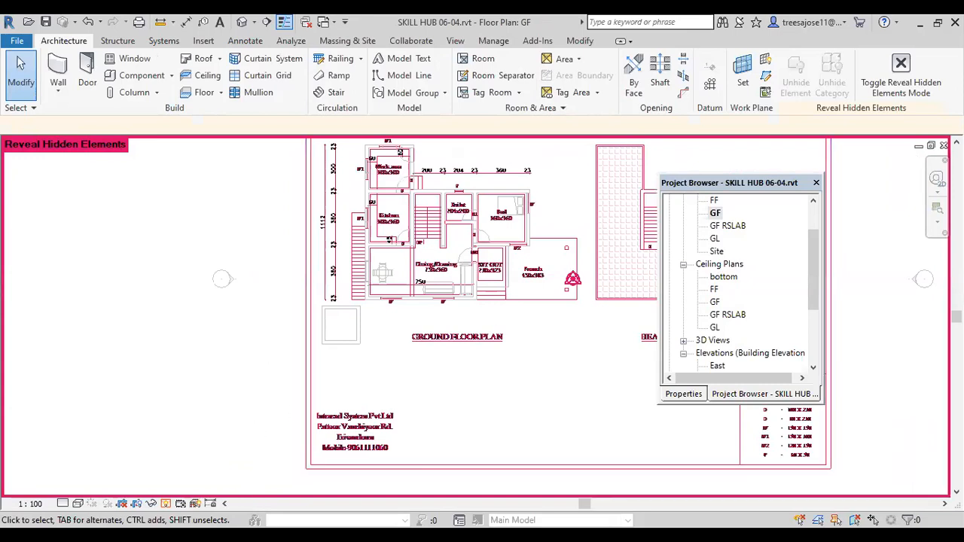
left_click(165, 503)
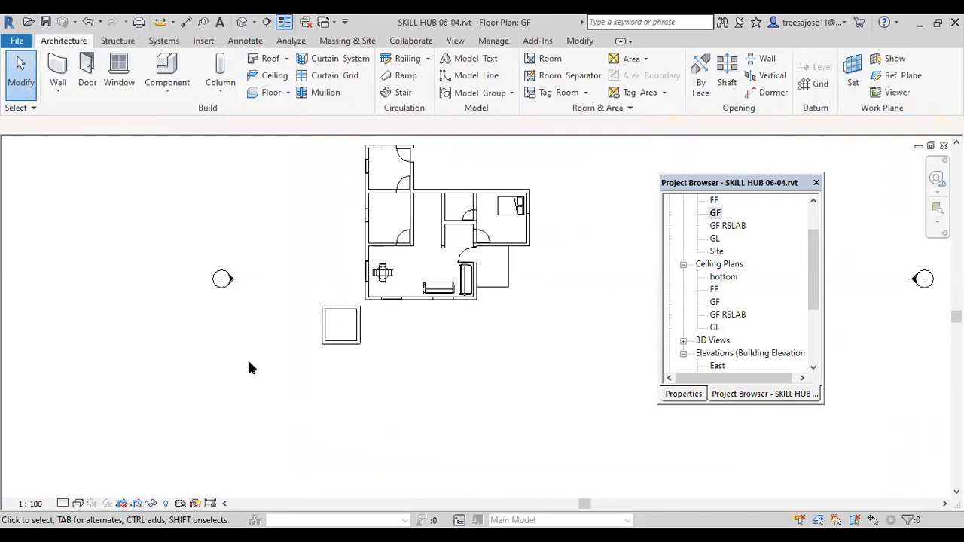
Step: Set the GF floor plan's view depth offset to -60 in its view range to show the foundation walls
key("v")
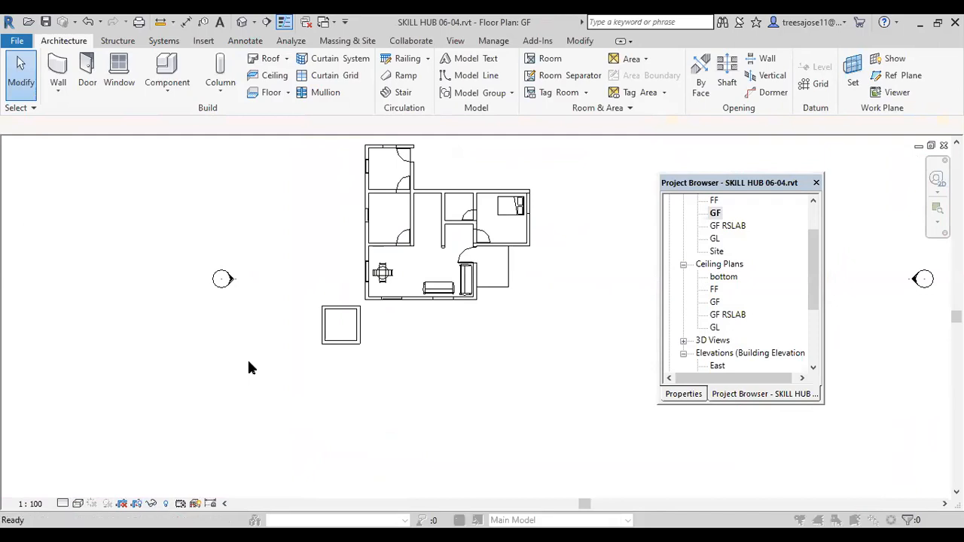
key("r")
double_click(577, 184)
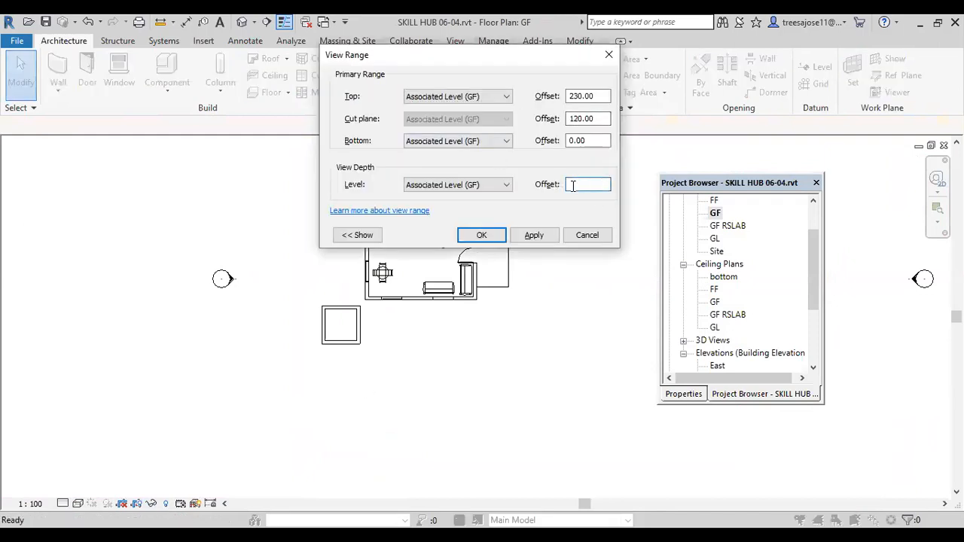
type("-60")
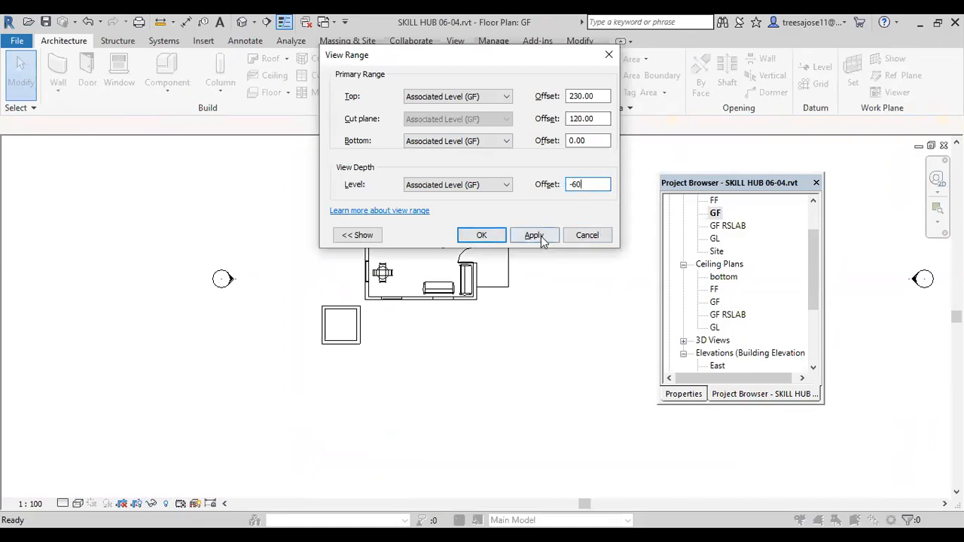
left_click(534, 235)
left_click(481, 236)
scroll(326, 320, "up", 5)
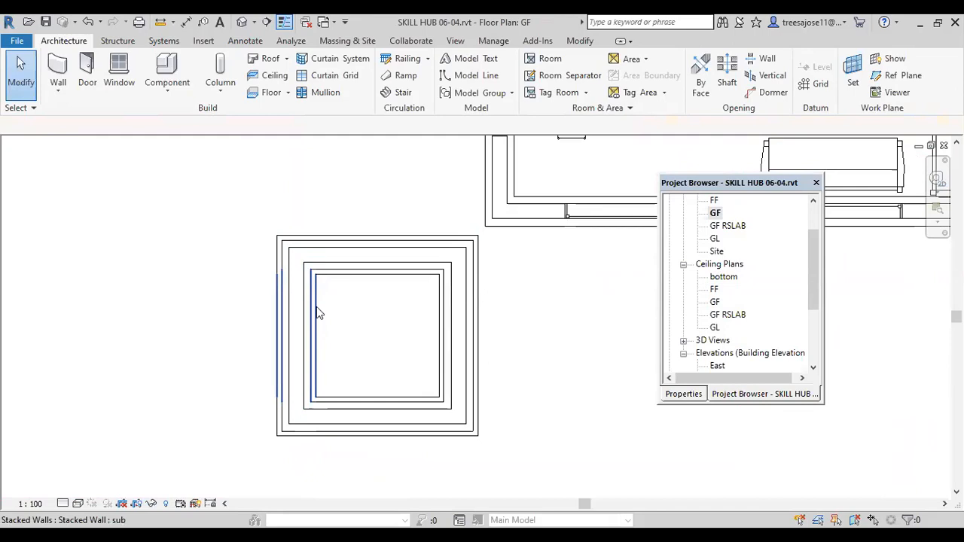
scroll(317, 293, "up", 2)
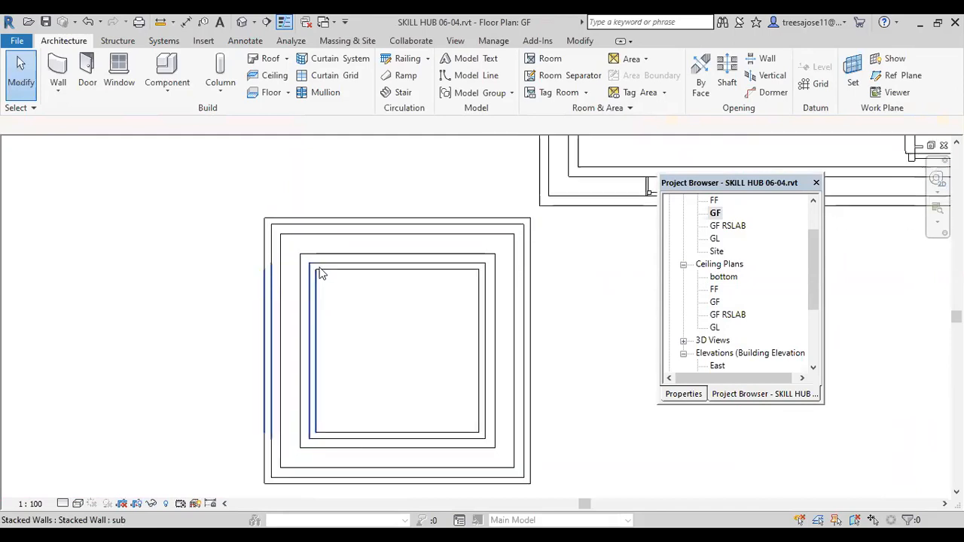
scroll(317, 279, "up", 3)
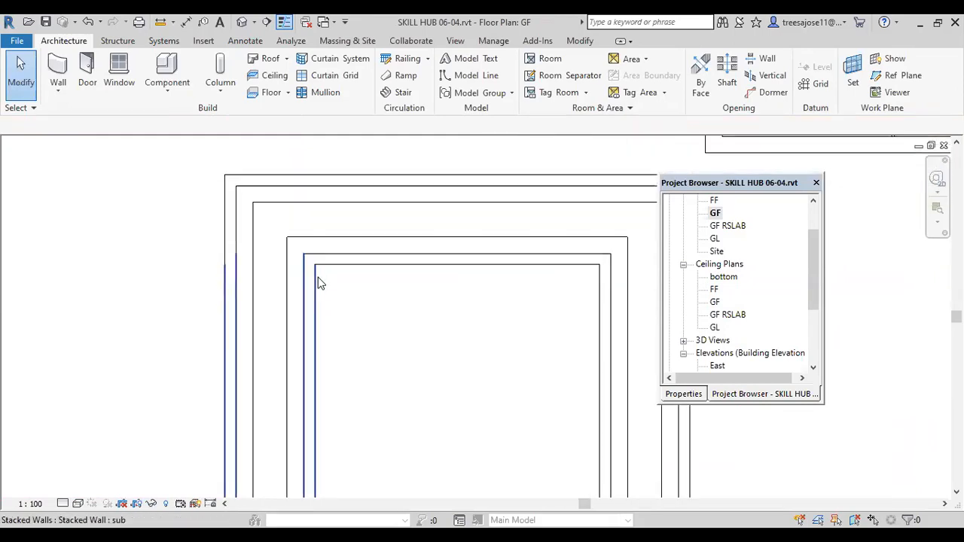
scroll(317, 271, "down", 3)
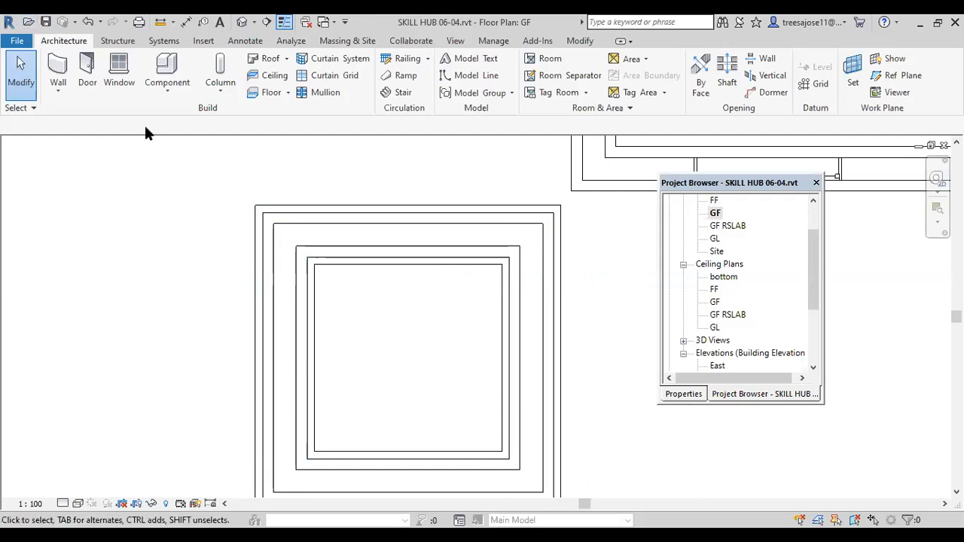
Step: Create an architectural floor on level GF with a rectangular boundary between the sample room's inner wall corners, without attaching walls to its bottom
left_click(287, 93)
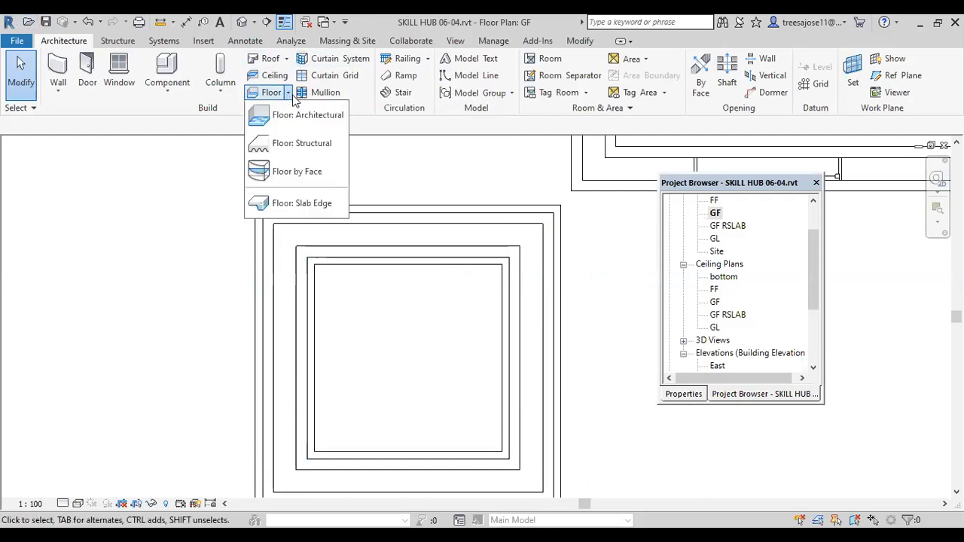
left_click(313, 124)
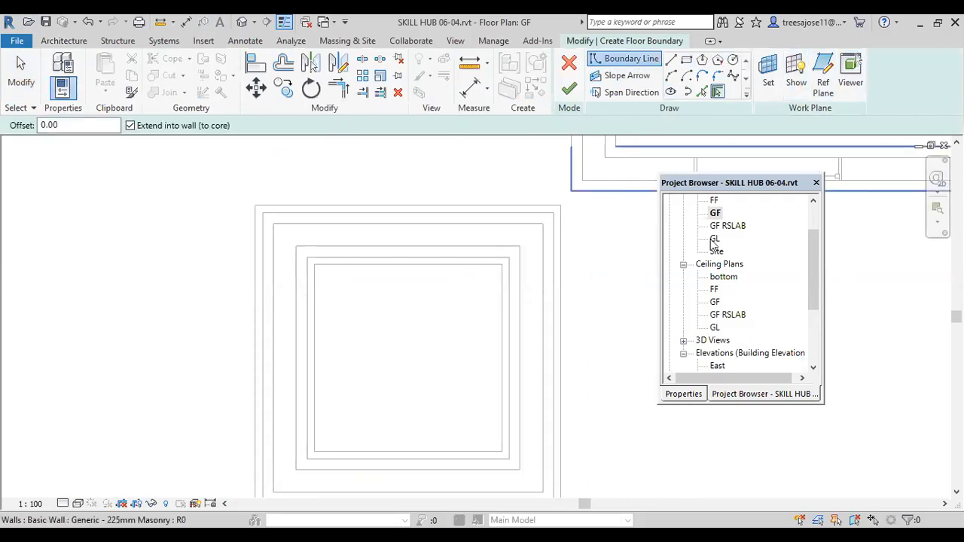
left_click(682, 394)
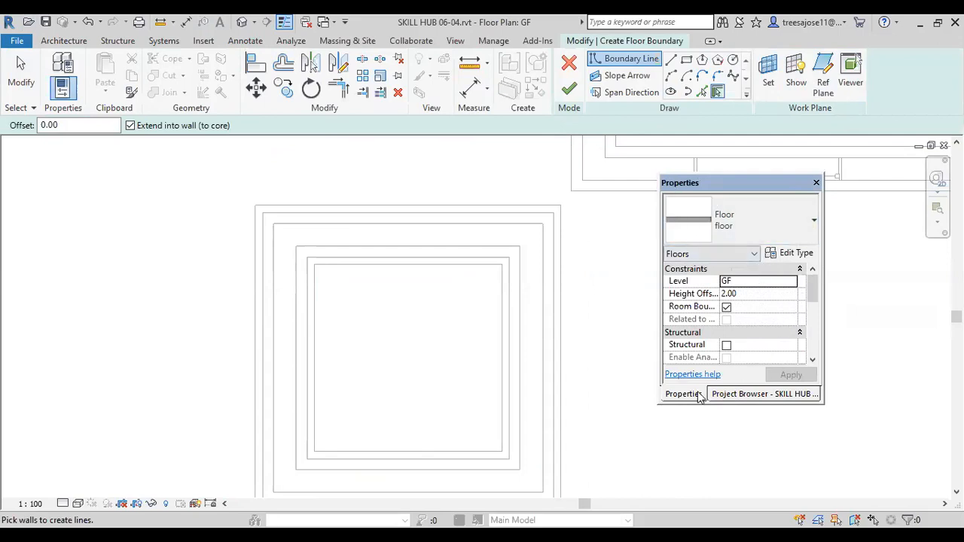
left_click(685, 61)
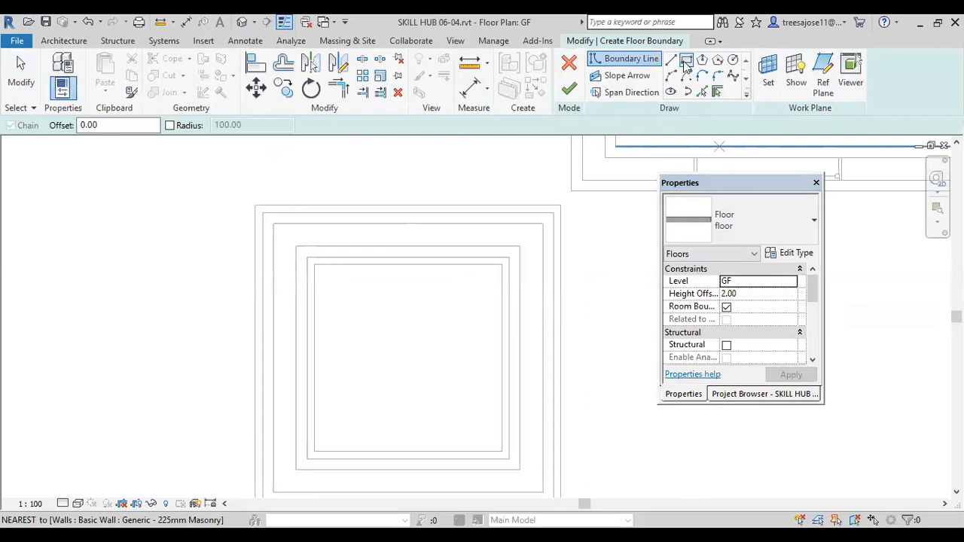
left_click(315, 268)
scroll(477, 454, "up", 3)
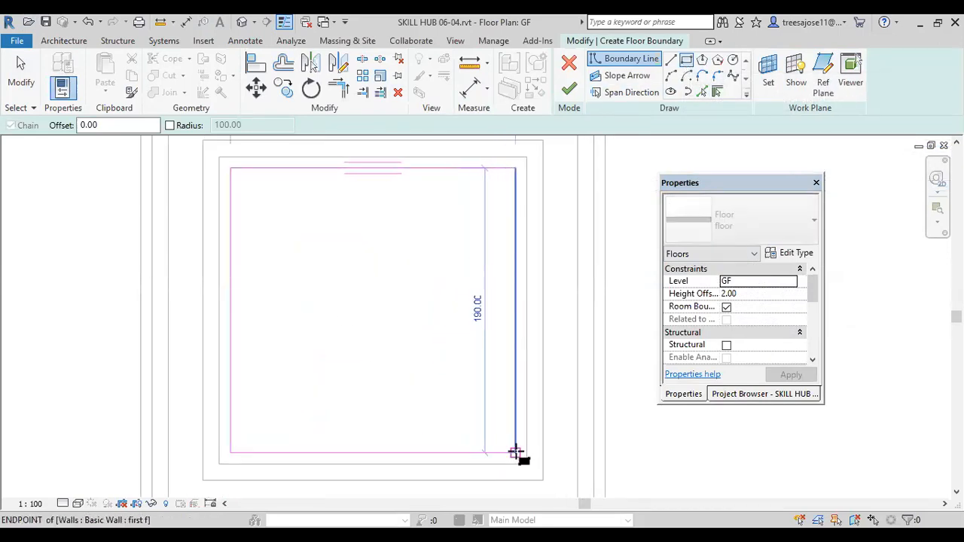
left_click(515, 453)
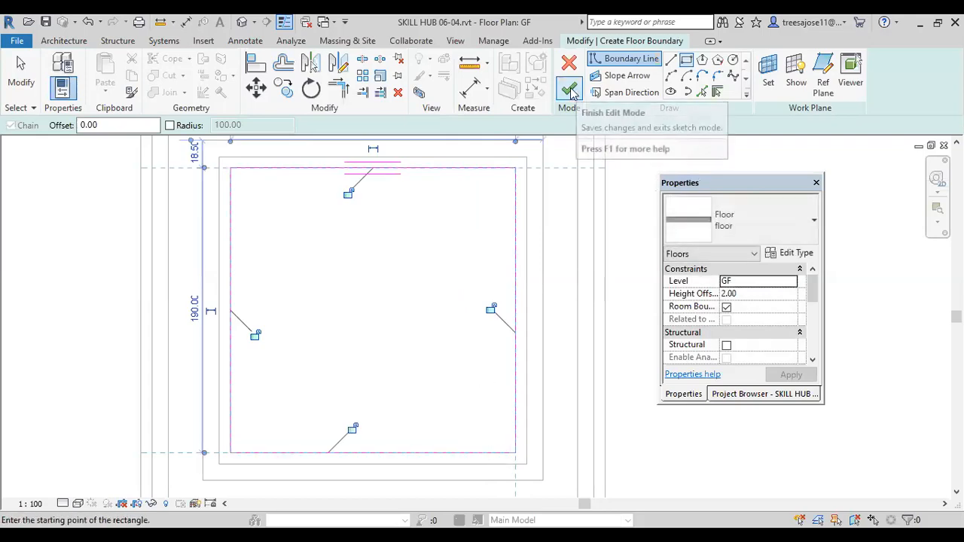
left_click(571, 91)
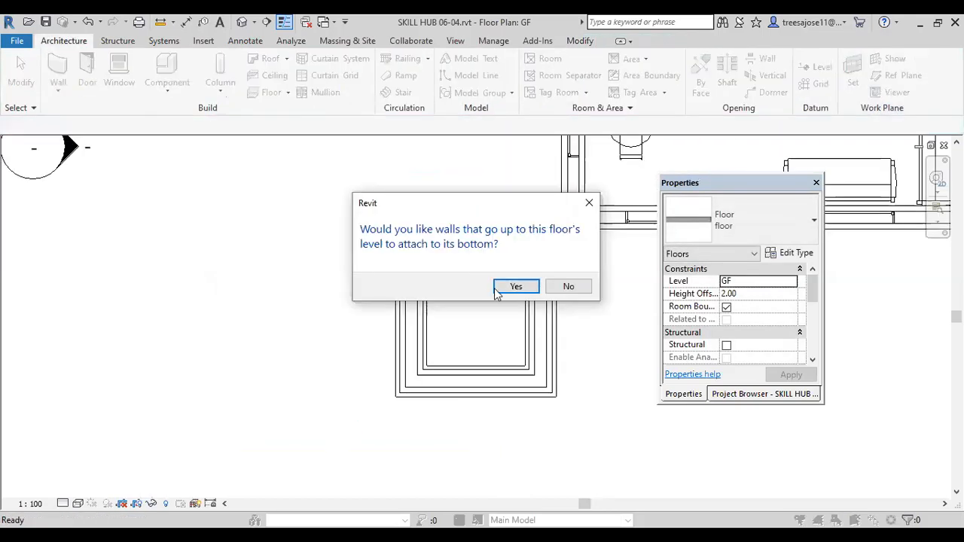
left_click(568, 287)
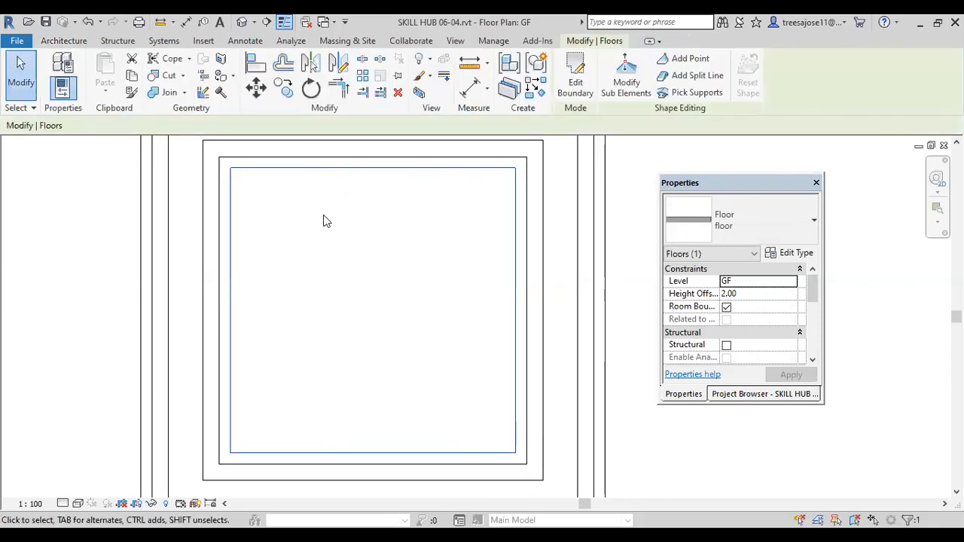
Step: Place a horizontal building section across the middle of the sample room and open its section view
scroll(332, 305, "down", 1)
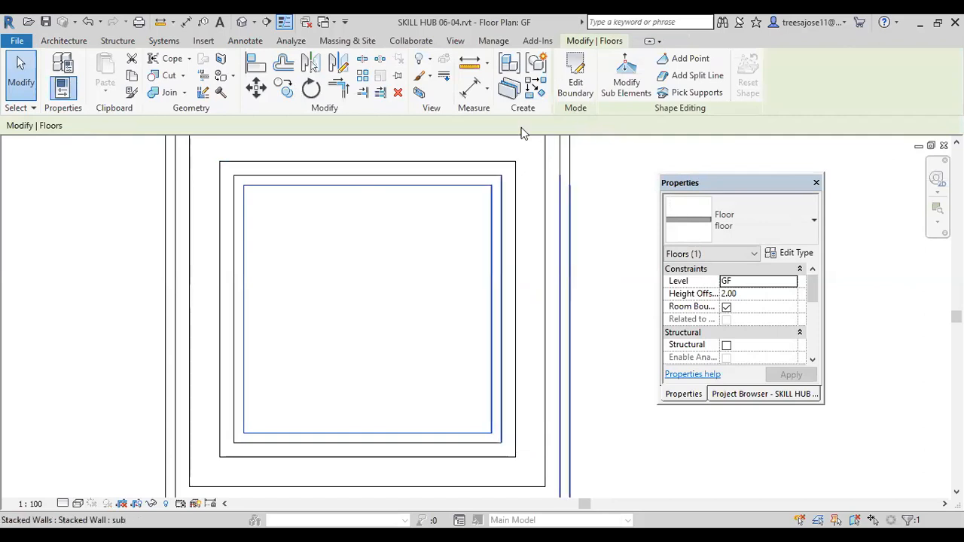
left_click(266, 23)
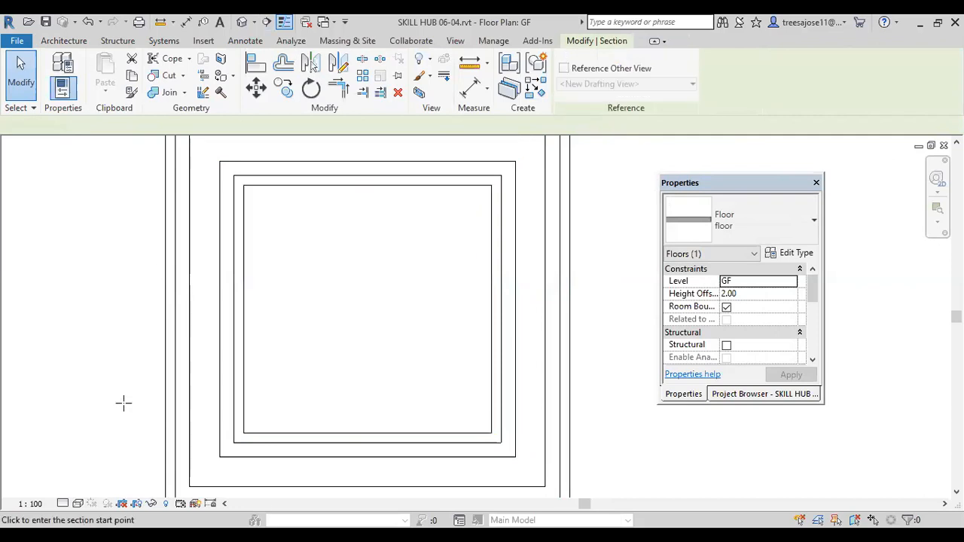
left_click(126, 299)
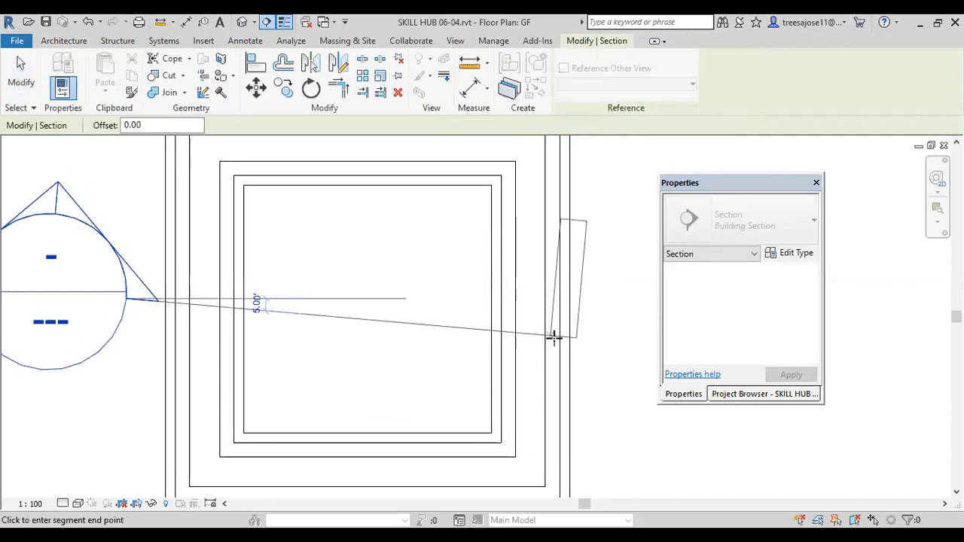
left_click(561, 295)
right_click(453, 299)
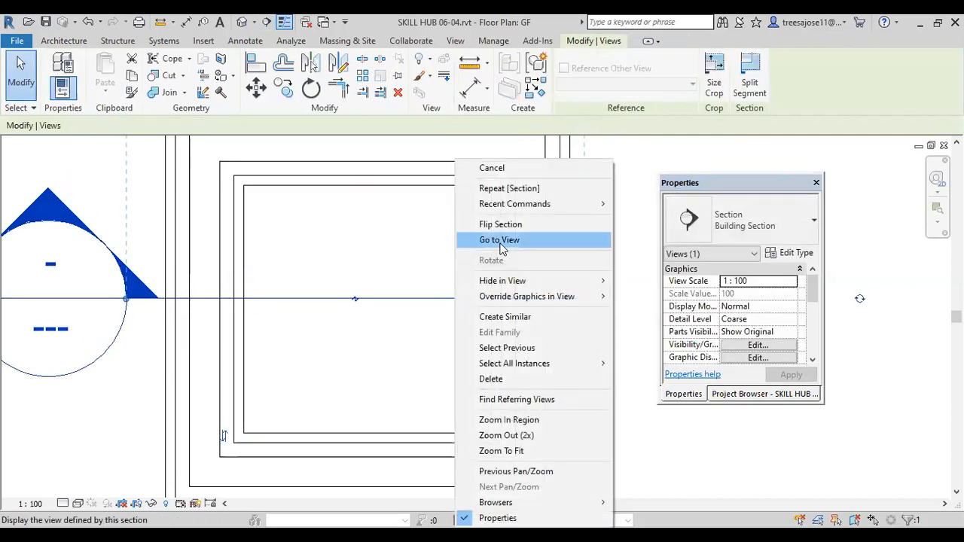
left_click(499, 239)
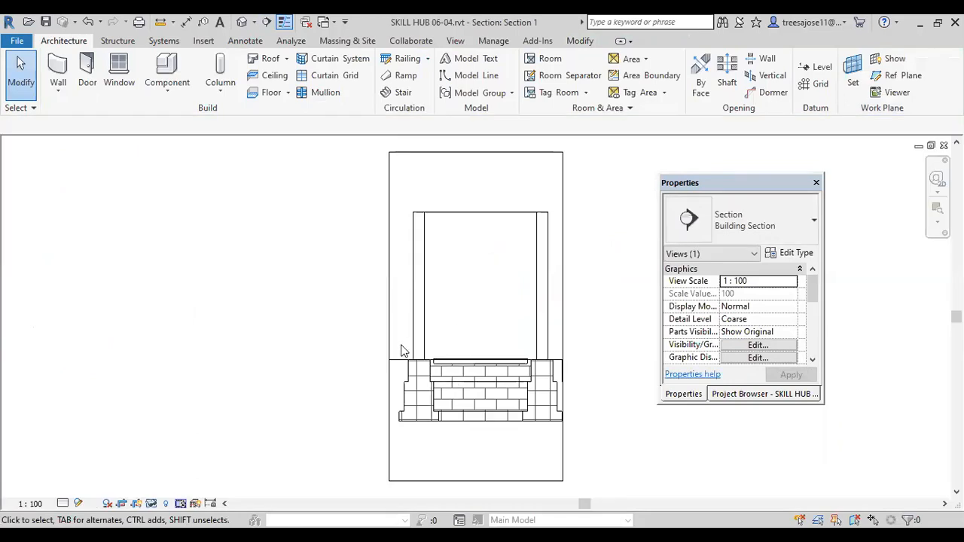
Step: Set the sample room floor's height offset from level GF to 0.00
scroll(413, 344, "up", 5)
left_click(419, 339)
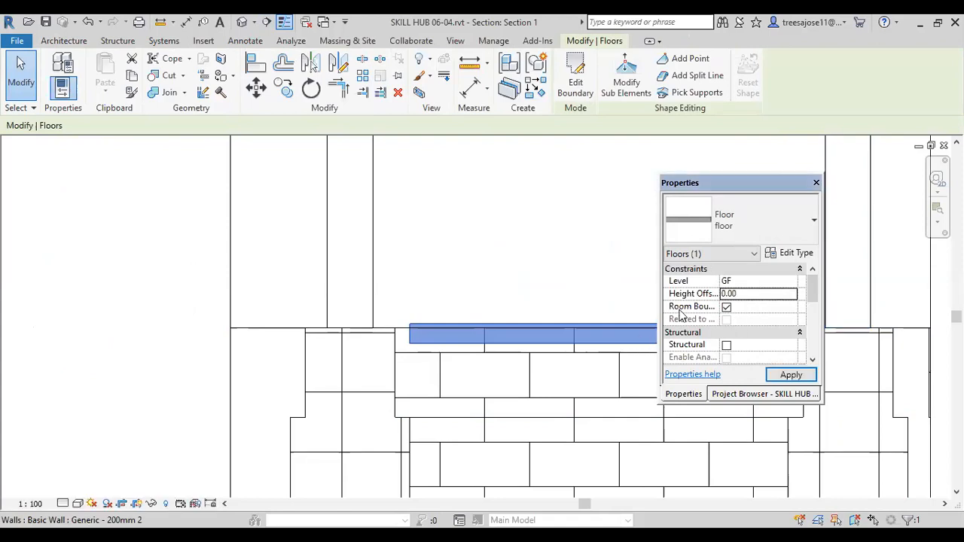
left_click(462, 247)
scroll(391, 305, "up", 2)
scroll(390, 305, "up", 4)
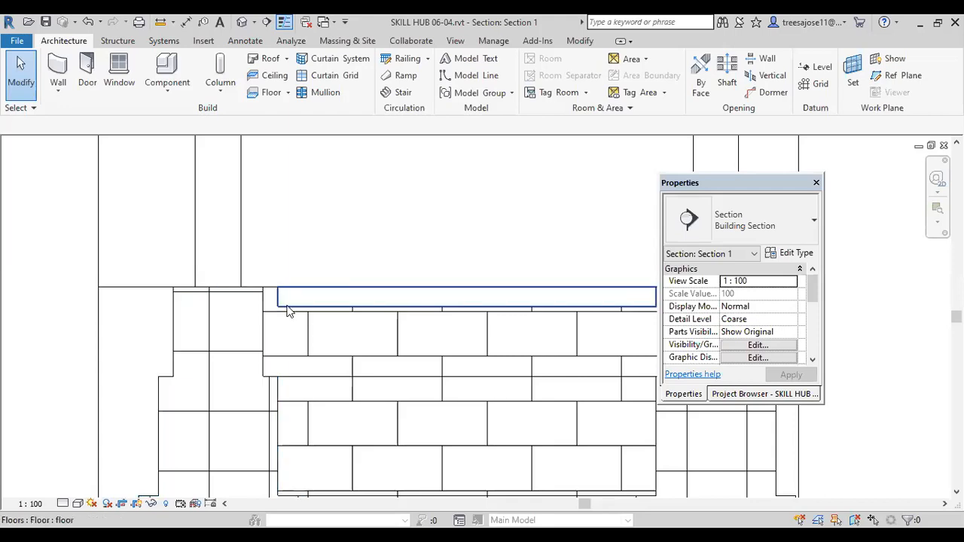
Step: Select the sample room's floor in the section view and inspect its position against the stacked foundation walls
left_click(286, 305)
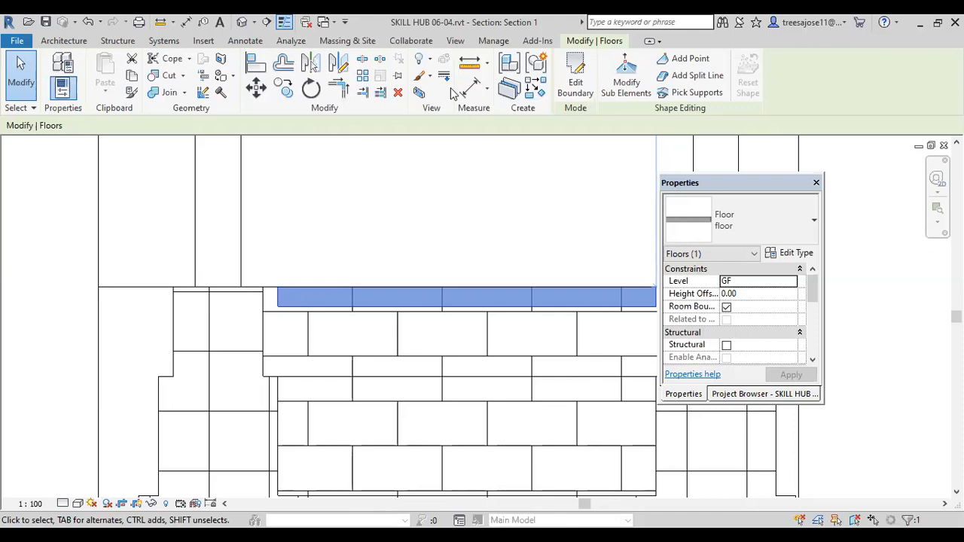
scroll(577, 248, "down", 5)
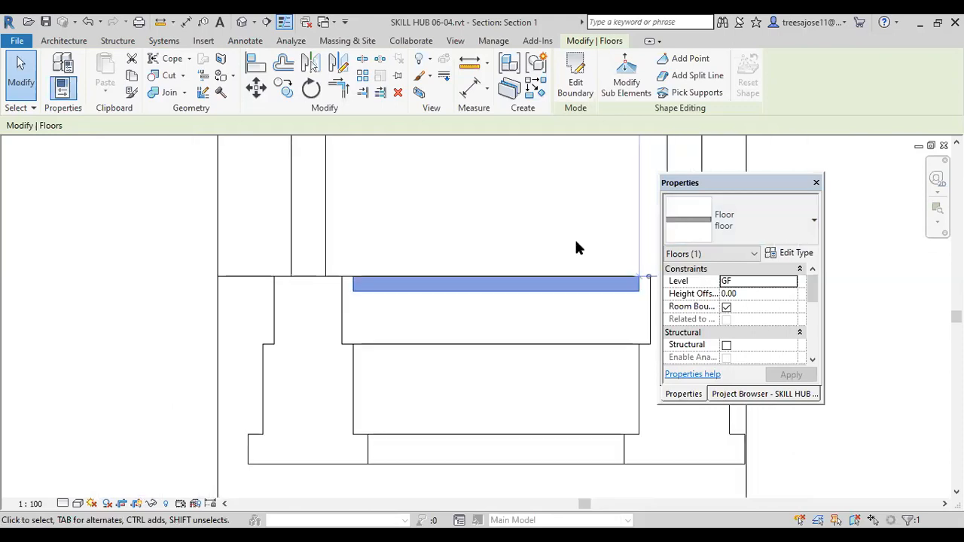
middle_click_drag(344, 343, 338, 339)
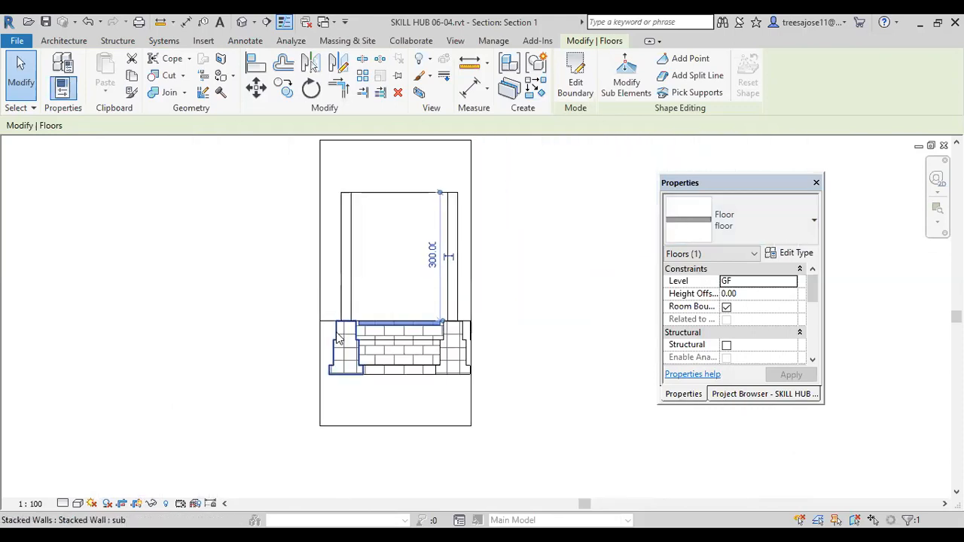